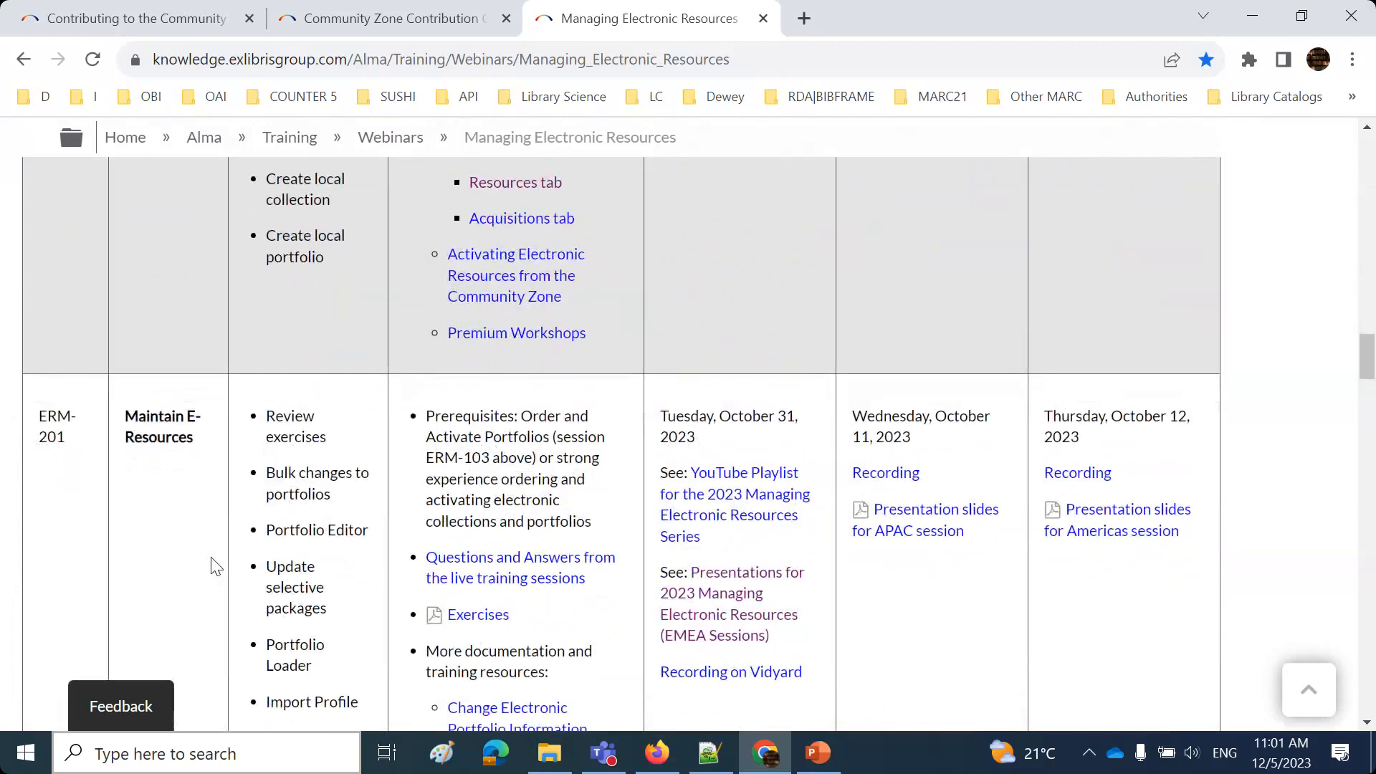
# Review the Managing Electronic Resources session table from ERM-201 Maintain E-Resources to ERM Bonus 1 Contribute to the Community Zone.
pyautogui.moveTo(126, 410); pyautogui.dragTo(209, 466)
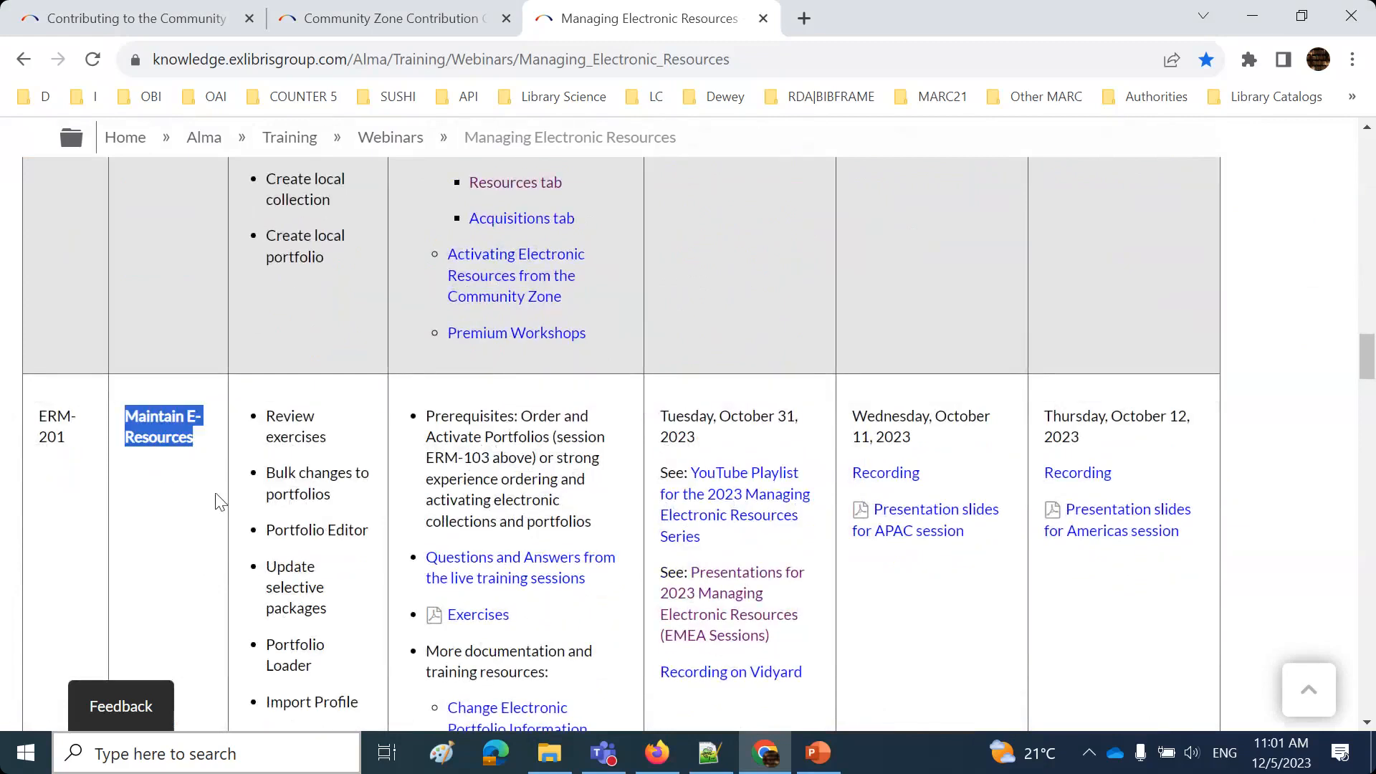
pyautogui.scroll(-10, 215, 498)
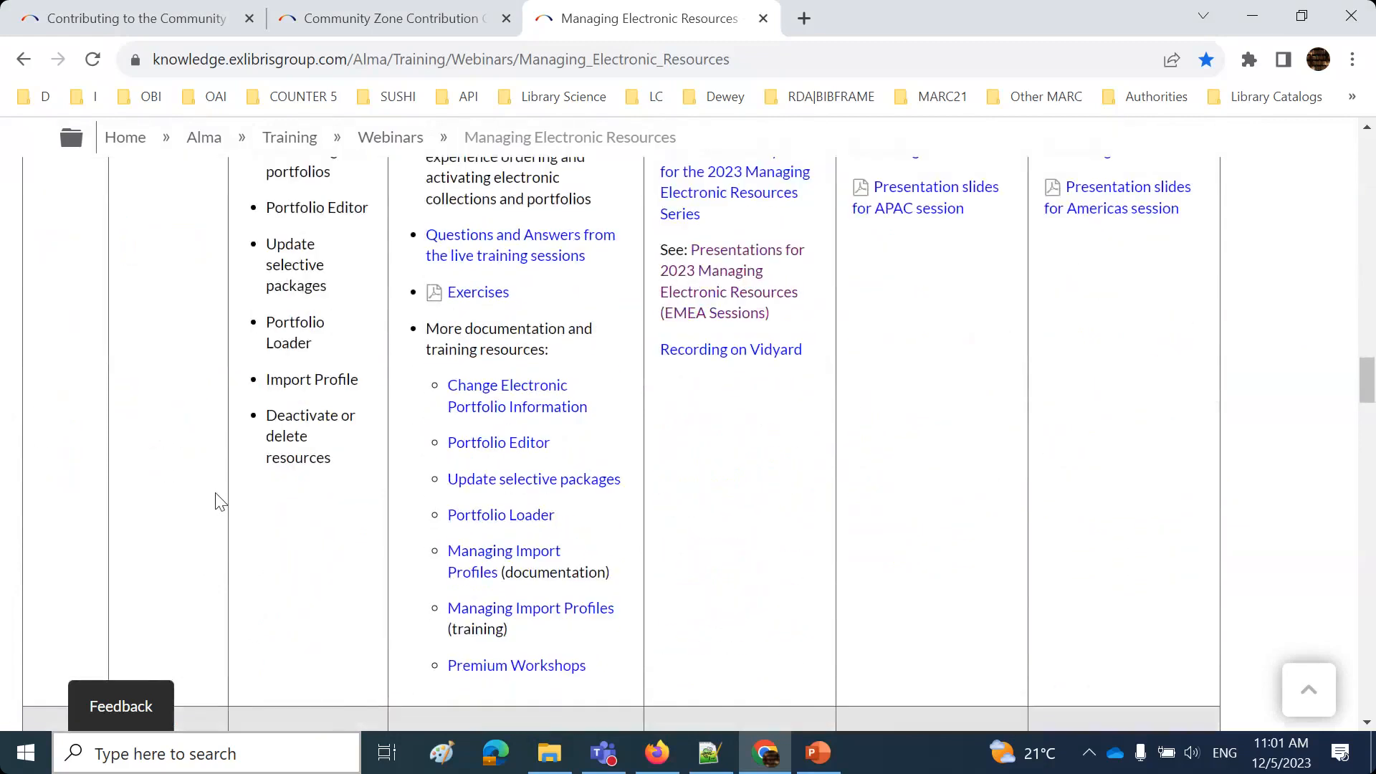
pyautogui.moveTo(123, 318); pyautogui.dragTo(197, 351)
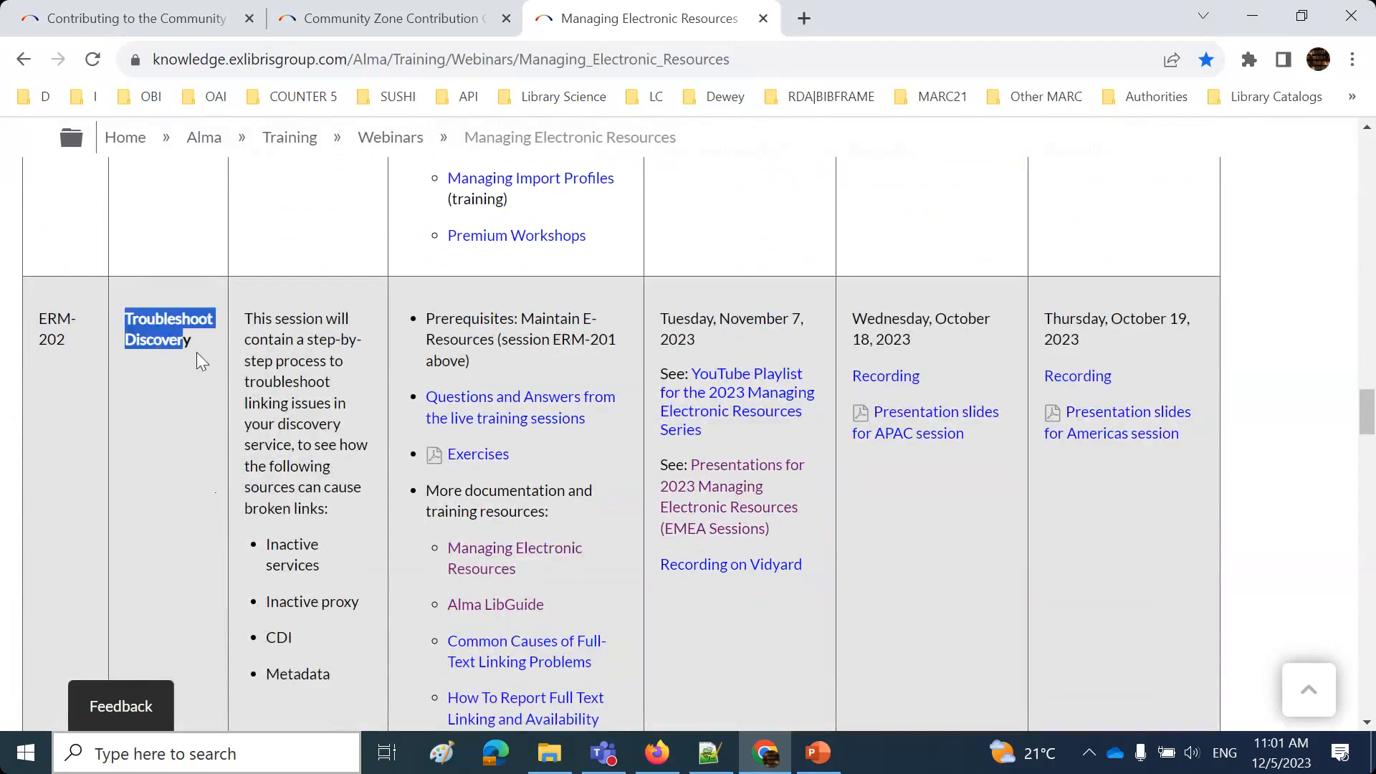
pyautogui.scroll(-5, 196, 364)
pyautogui.scroll(-6, 197, 366)
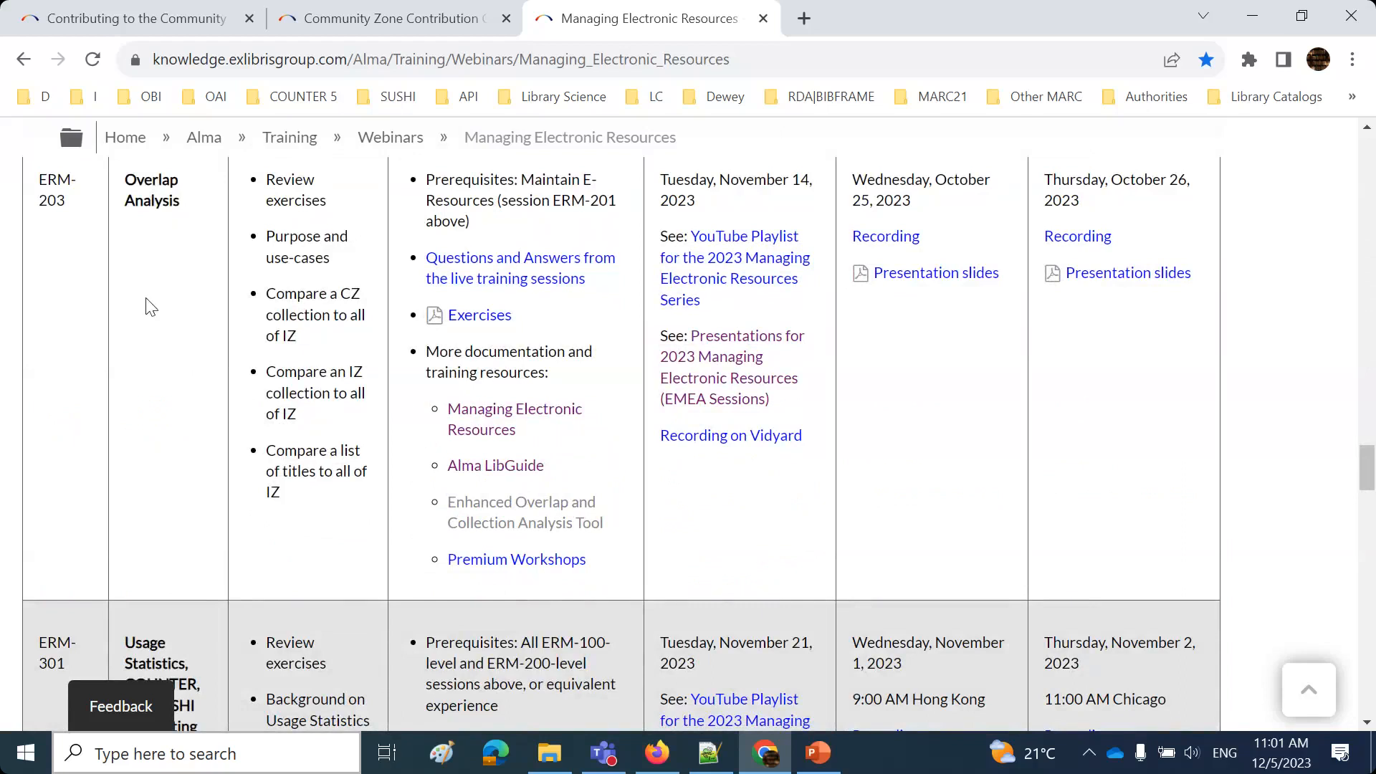
pyautogui.scroll(-3, 144, 304)
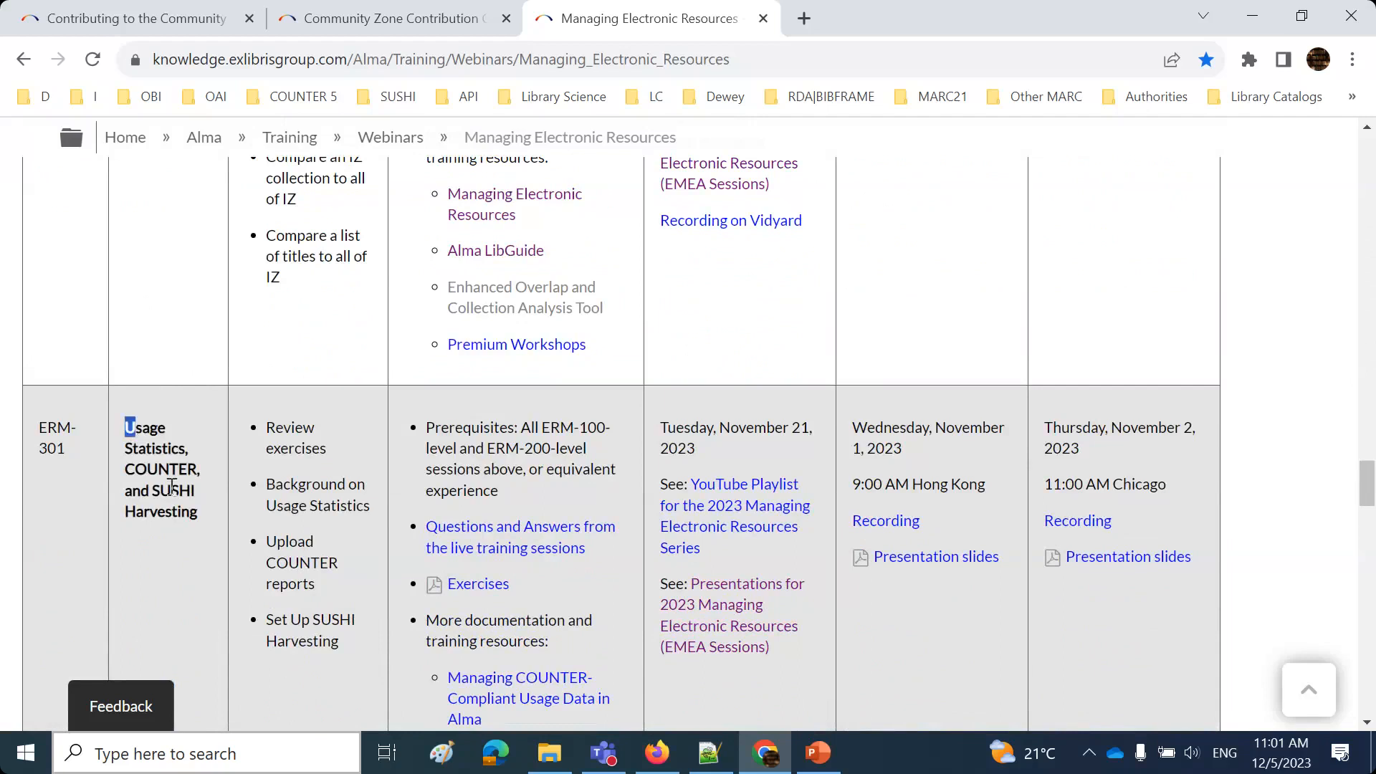
pyautogui.moveTo(130, 427); pyautogui.dragTo(204, 539)
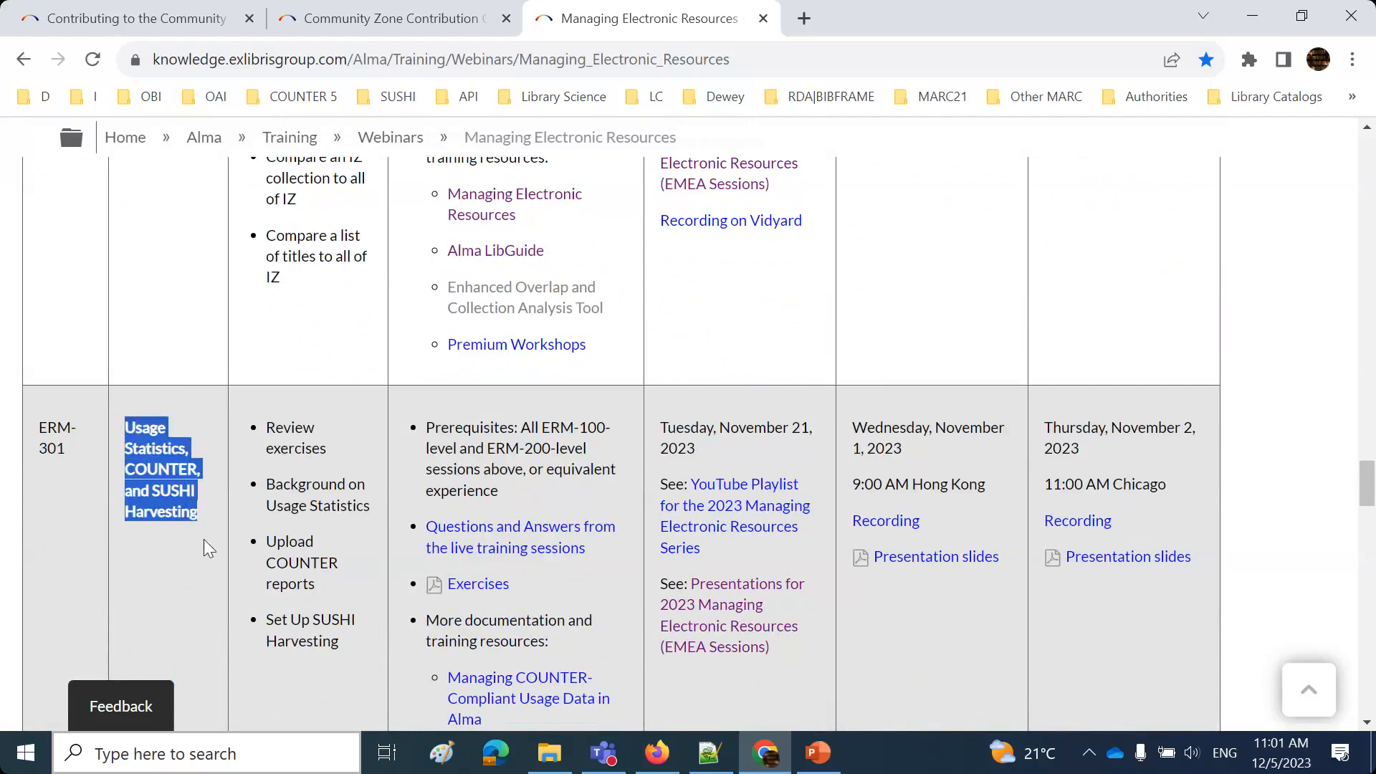
pyautogui.scroll(-6, 204, 539)
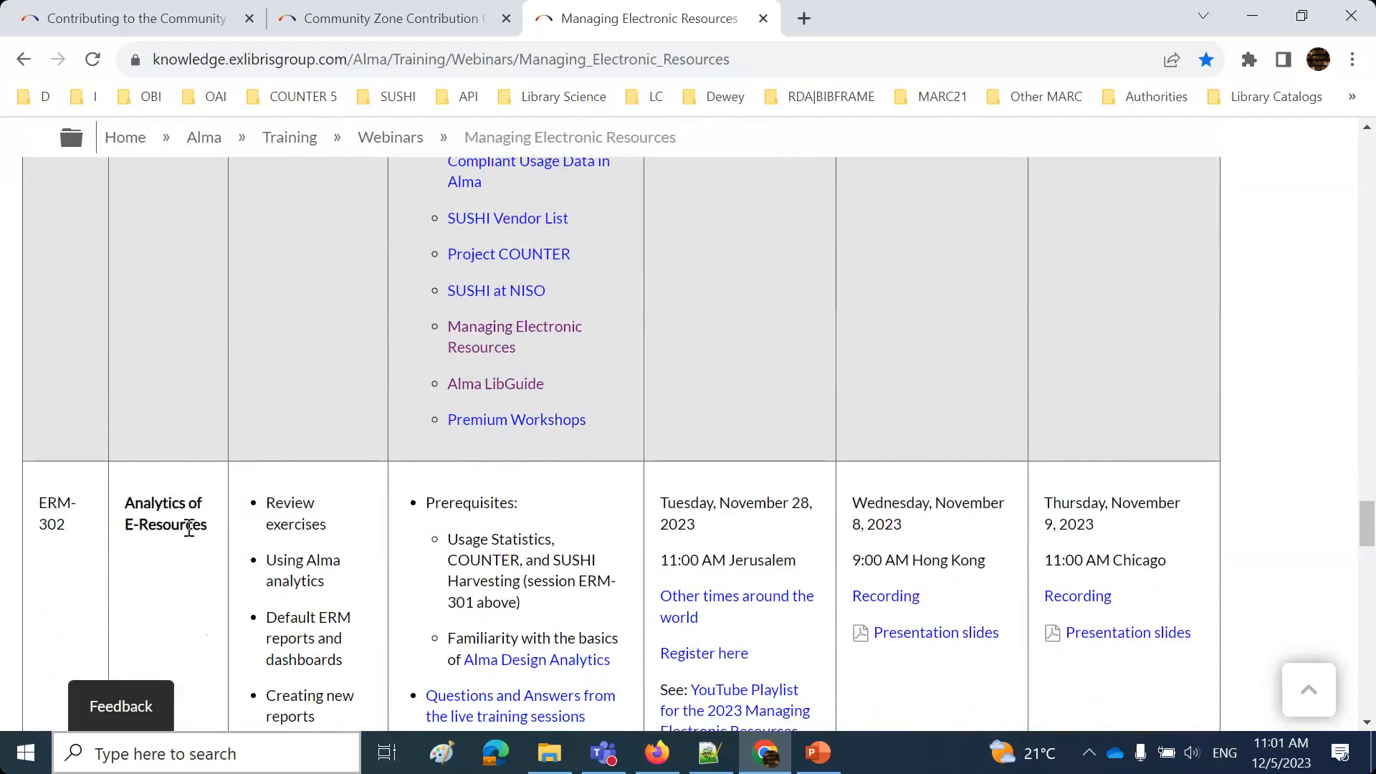
pyautogui.moveTo(126, 500); pyautogui.dragTo(219, 537)
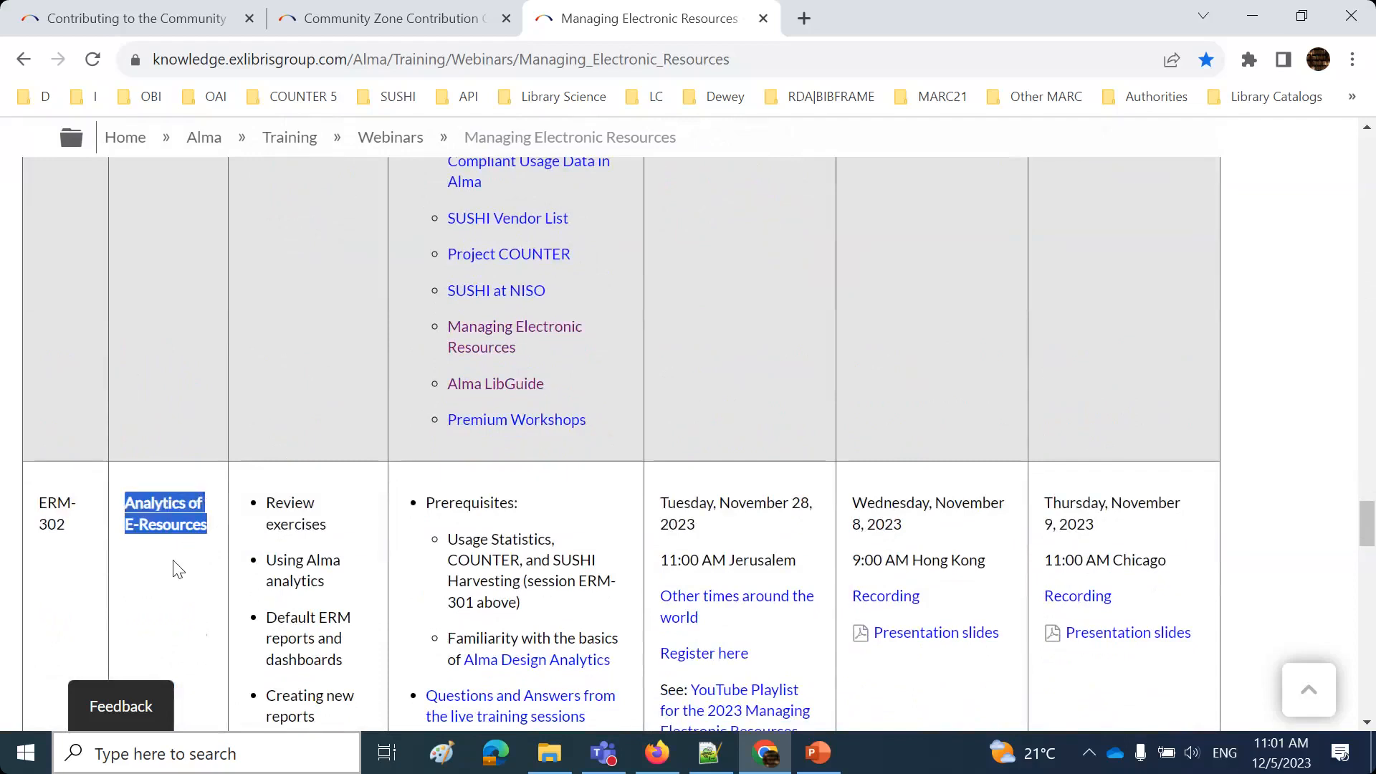
pyautogui.scroll(-15, 179, 570)
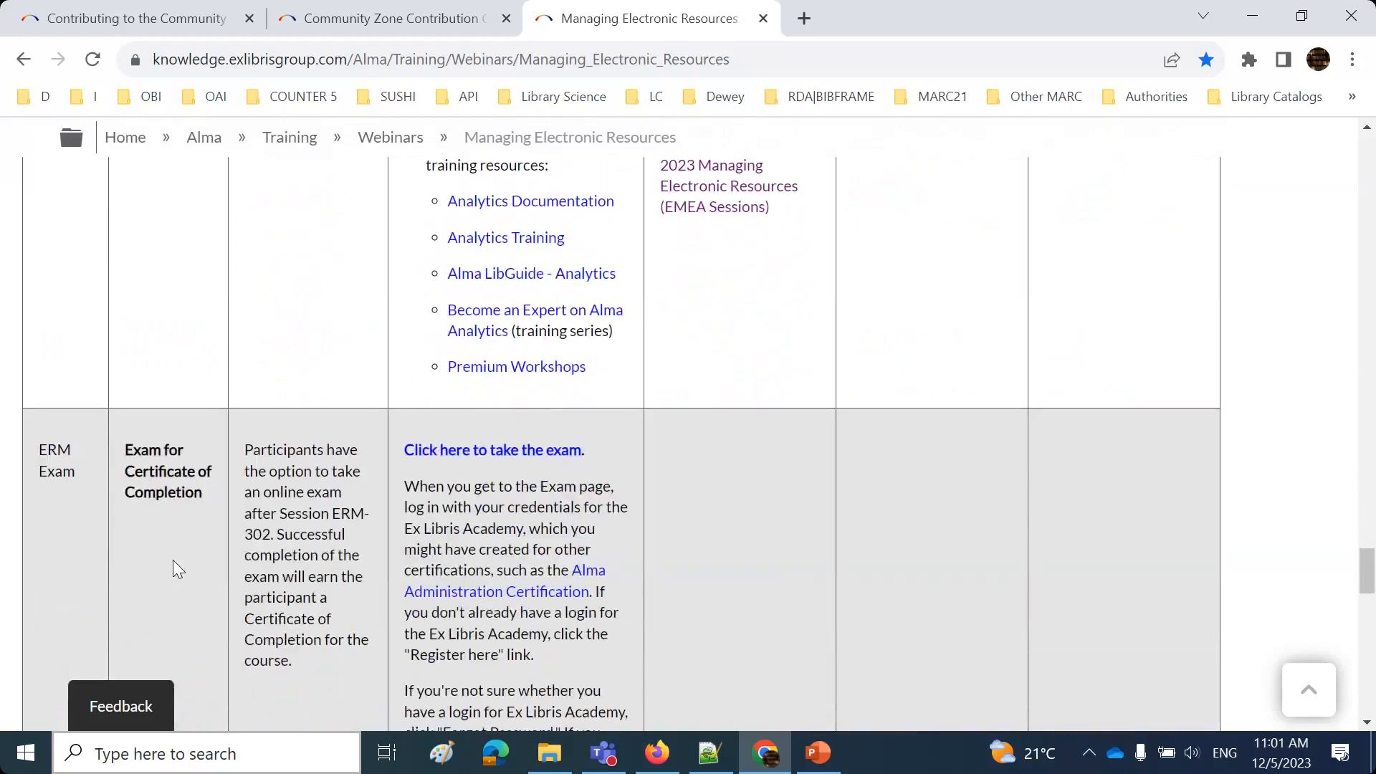
pyautogui.scroll(-4, 175, 562)
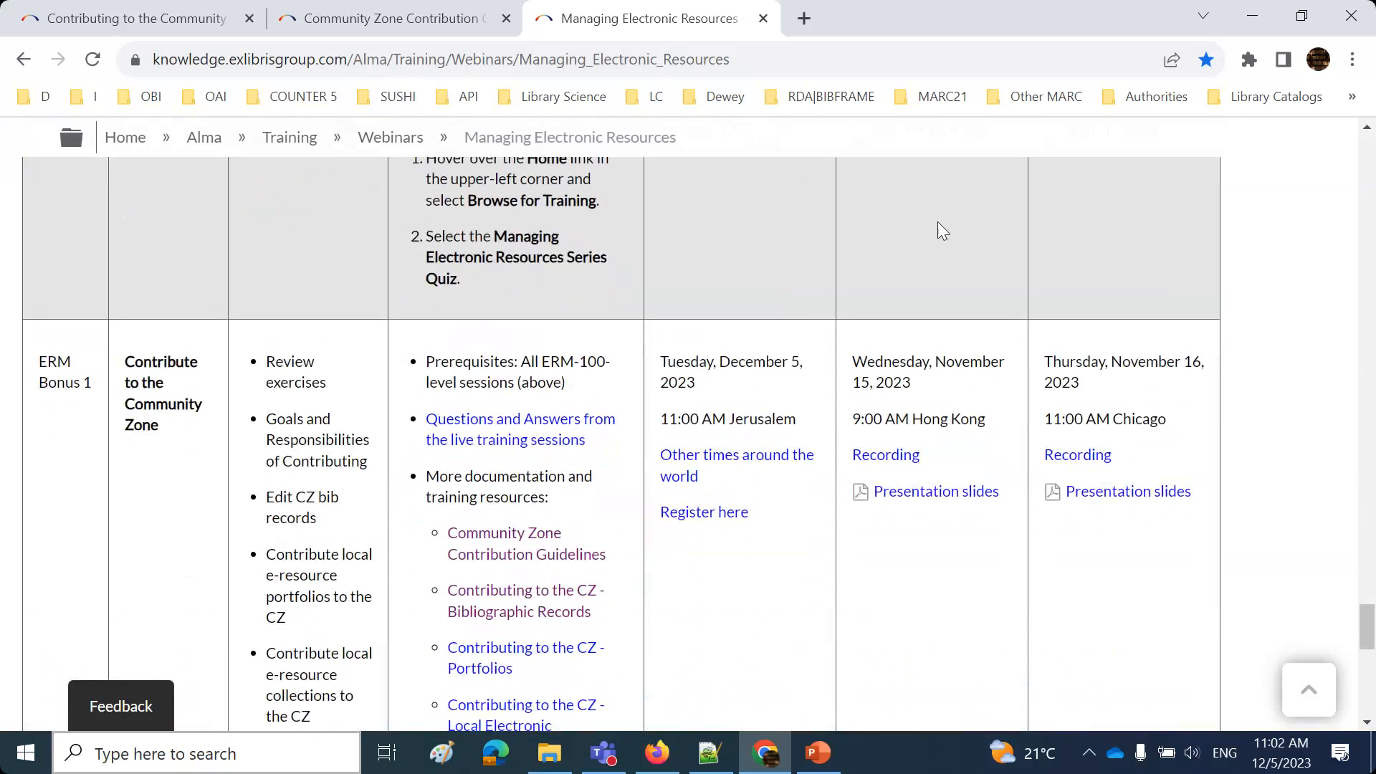
# Switch to PowerPoint to show the Contributing to the Alma Community Zone title slide, and return to the training page in Chrome.
pyautogui.hotkey('alt', 'Tab')
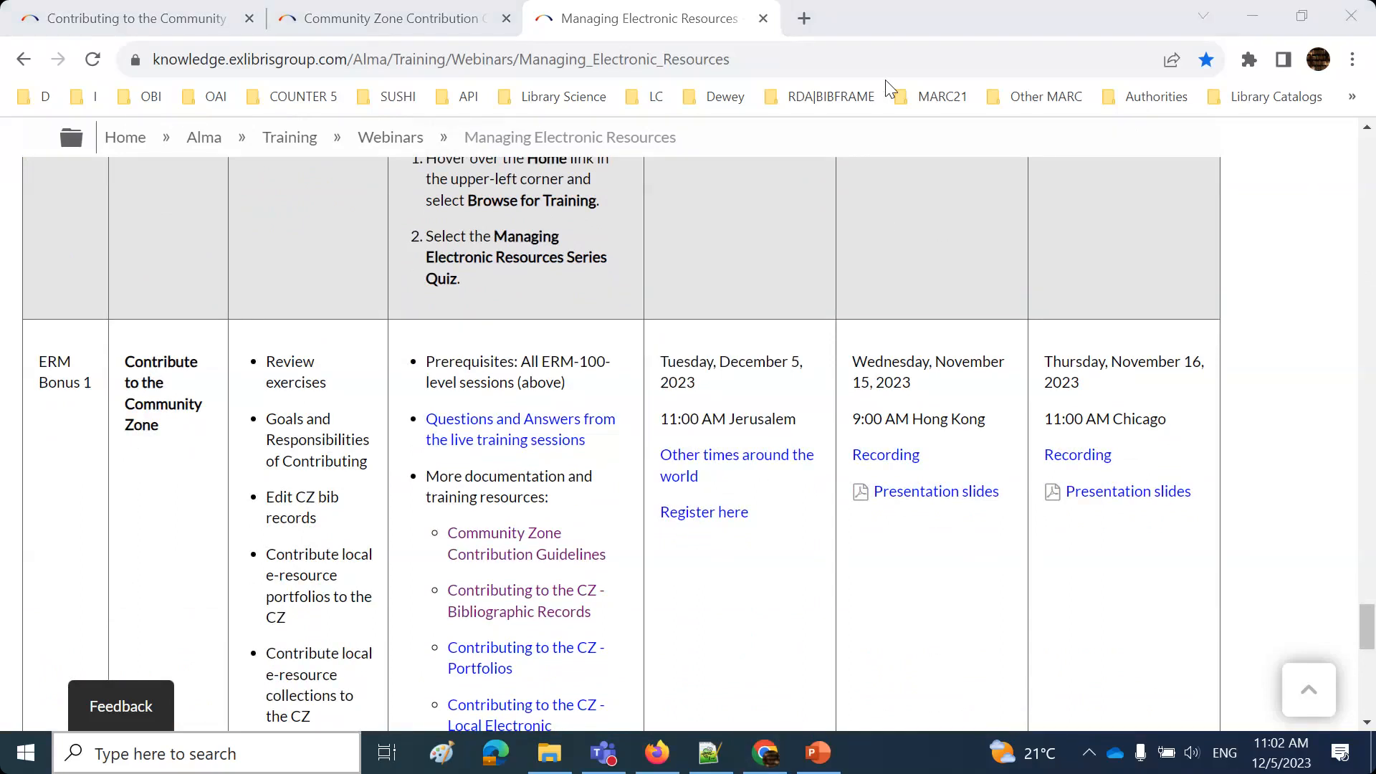
pyautogui.click(818, 753)
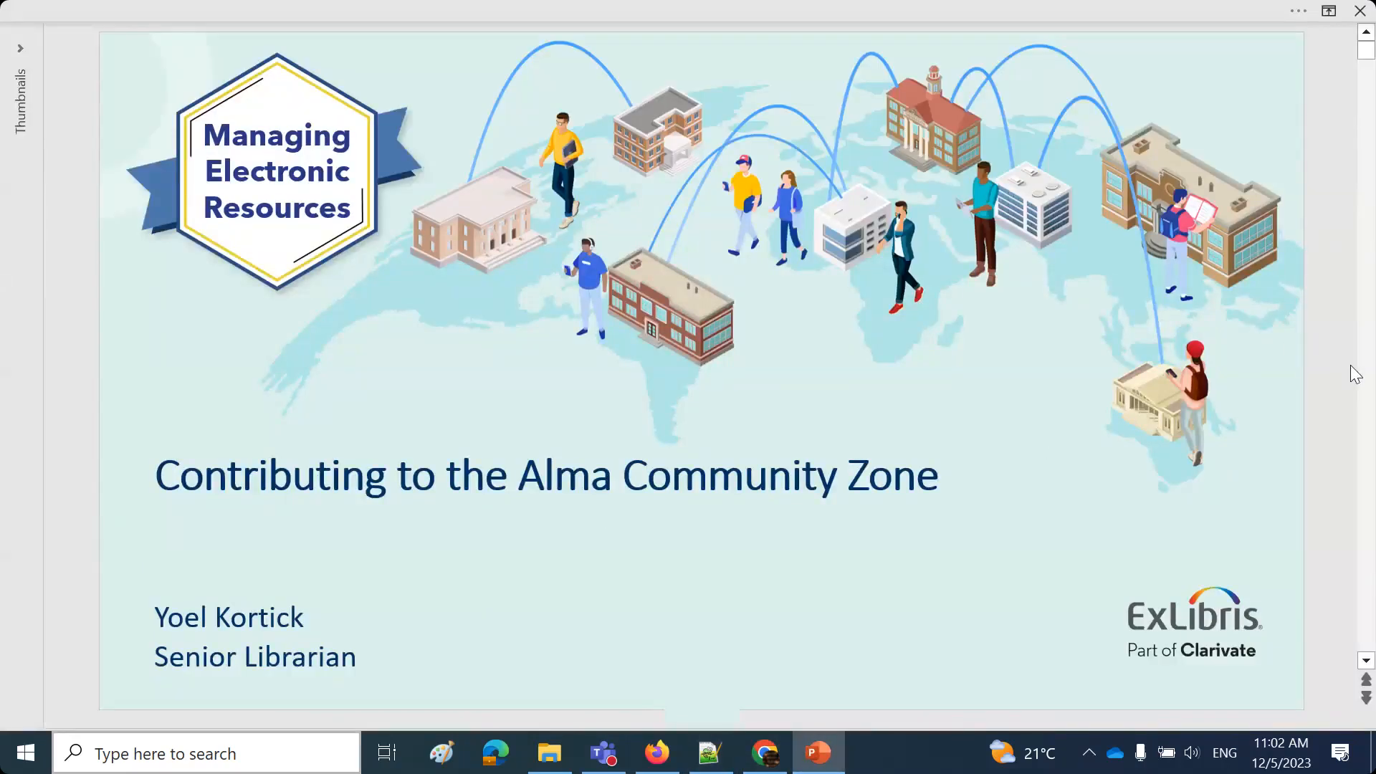
pyautogui.click(765, 752)
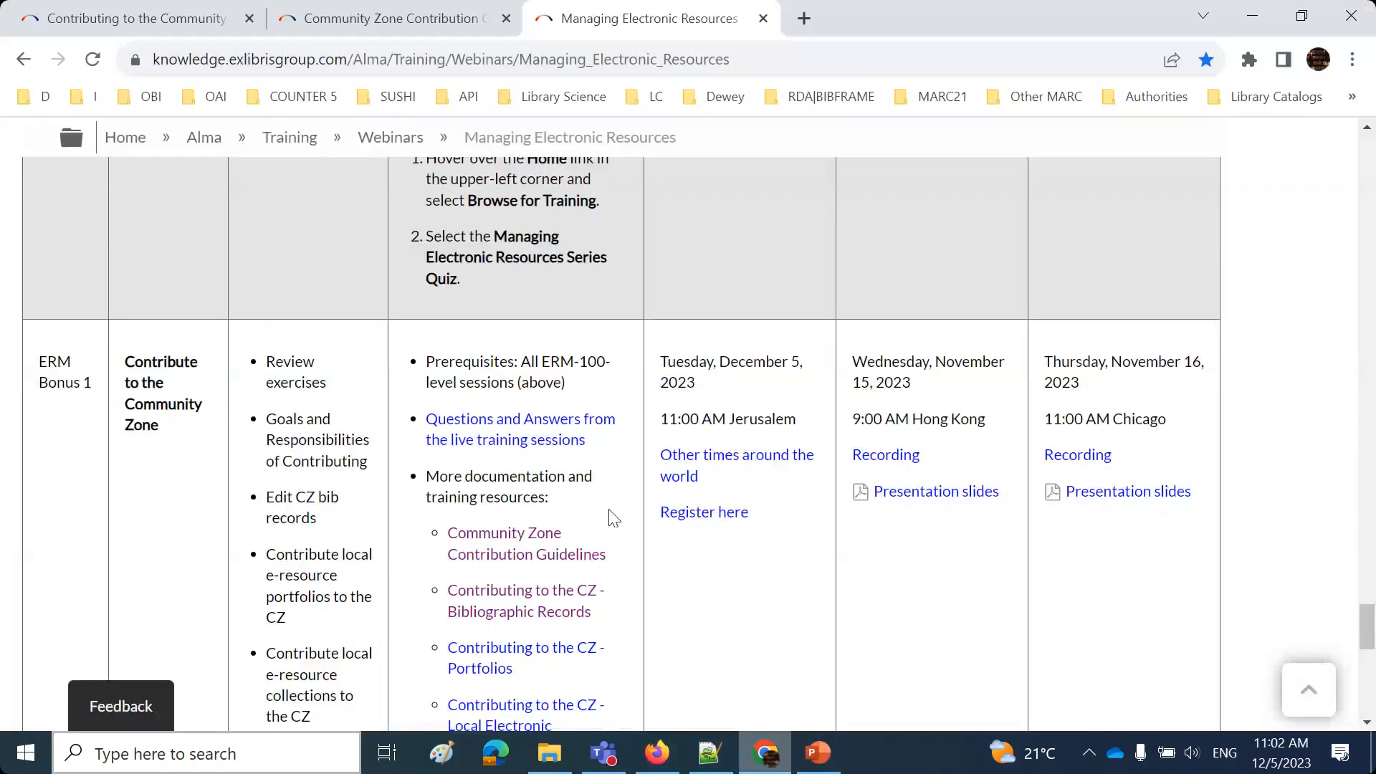
# Open the Presentations for 2023 Managing Electronic Resources (EMEA Sessions) link from the ERM-302 session row.
pyautogui.scroll(10, 600, 492)
pyautogui.scroll(-15, 605, 499)
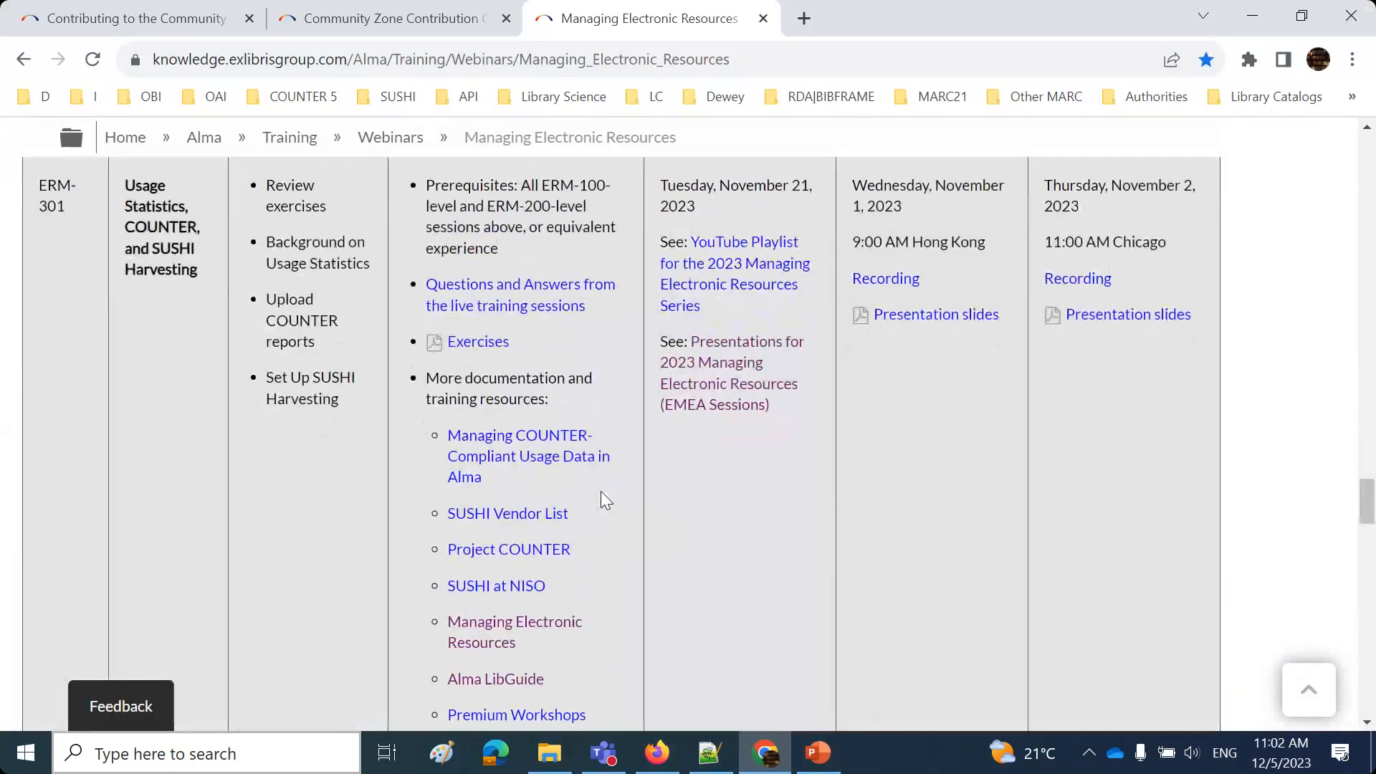
pyautogui.scroll(3, 602, 494)
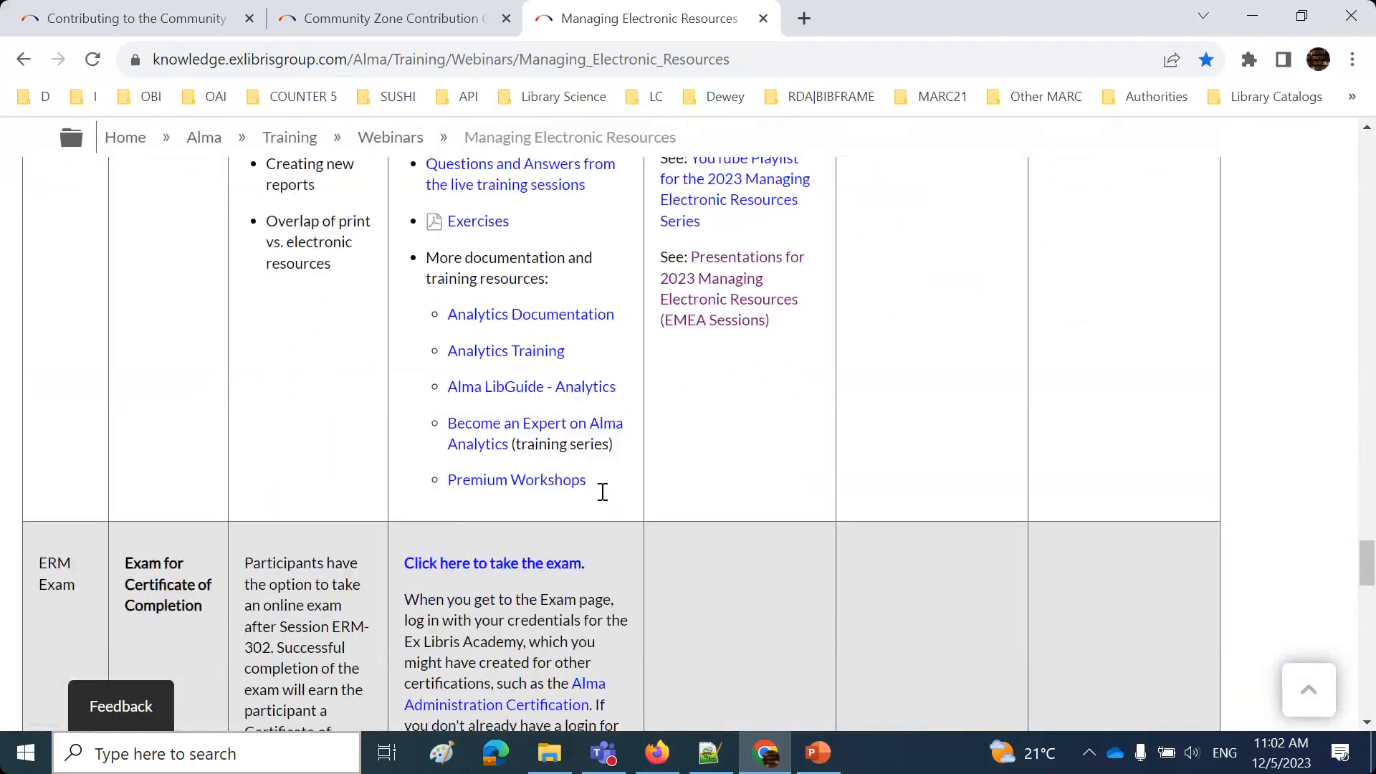
pyautogui.scroll(-12, 602, 493)
pyautogui.scroll(15, 605, 500)
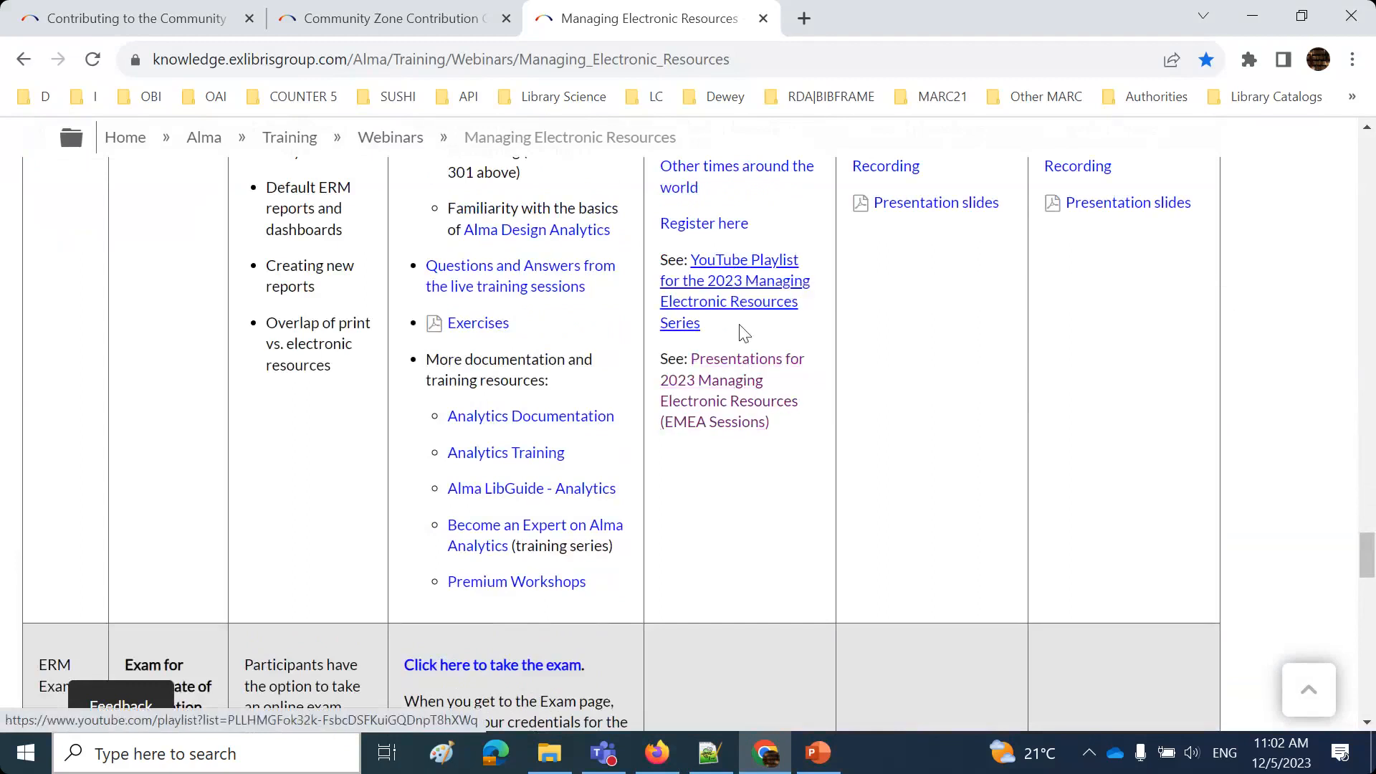
pyautogui.click(742, 366)
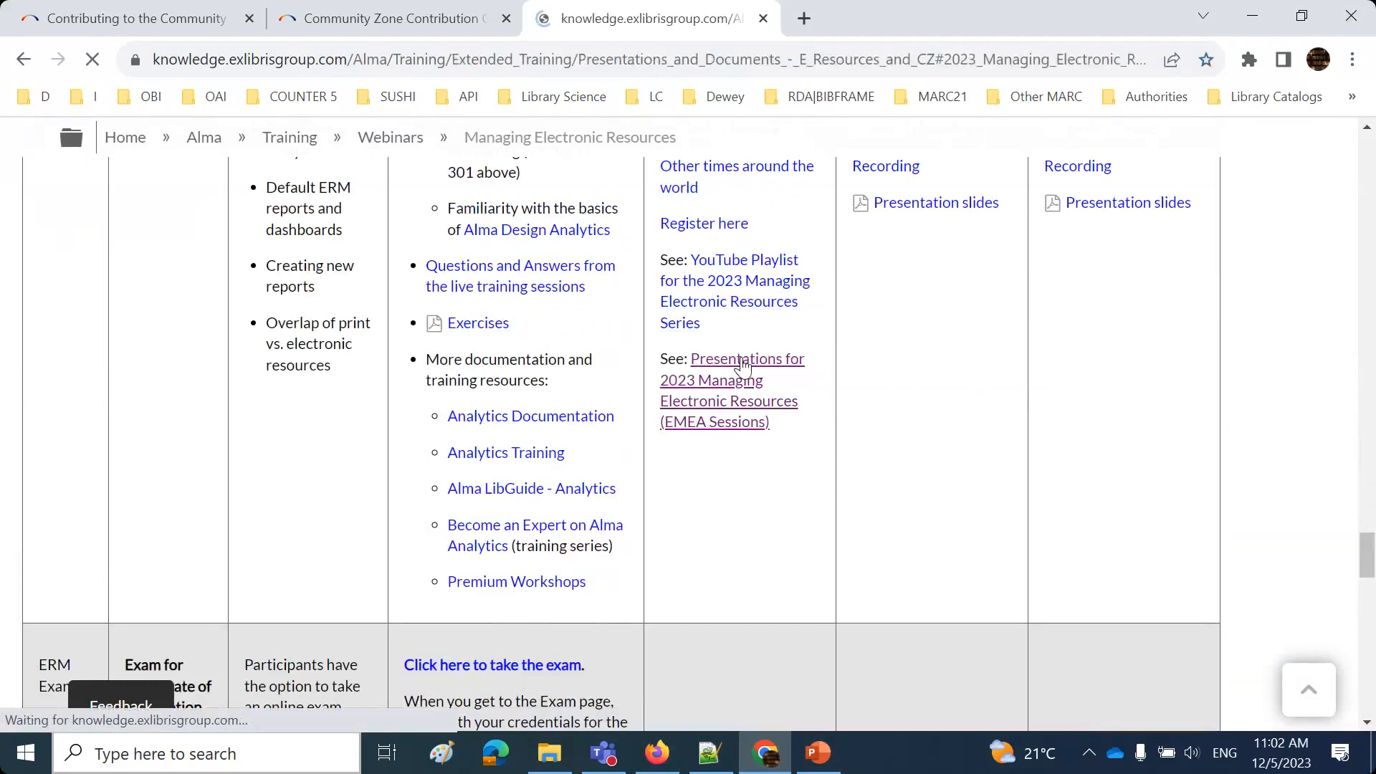
# Review the EMEA presentation files listed for each session, down to ERM Bonus 1 - Contribute to the Community Zone.
pyautogui.scroll(-3, 743, 366)
pyautogui.scroll(4, 742, 366)
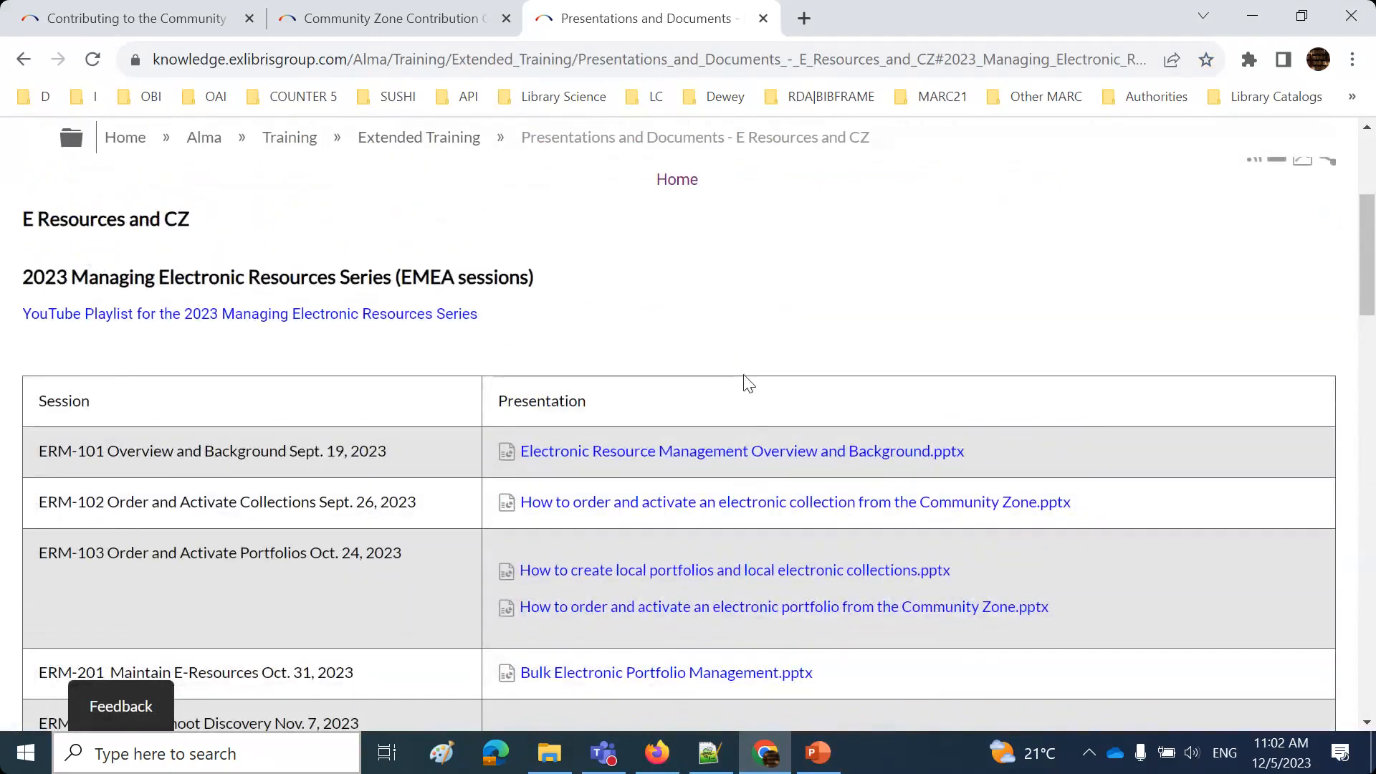
pyautogui.scroll(-4, 743, 377)
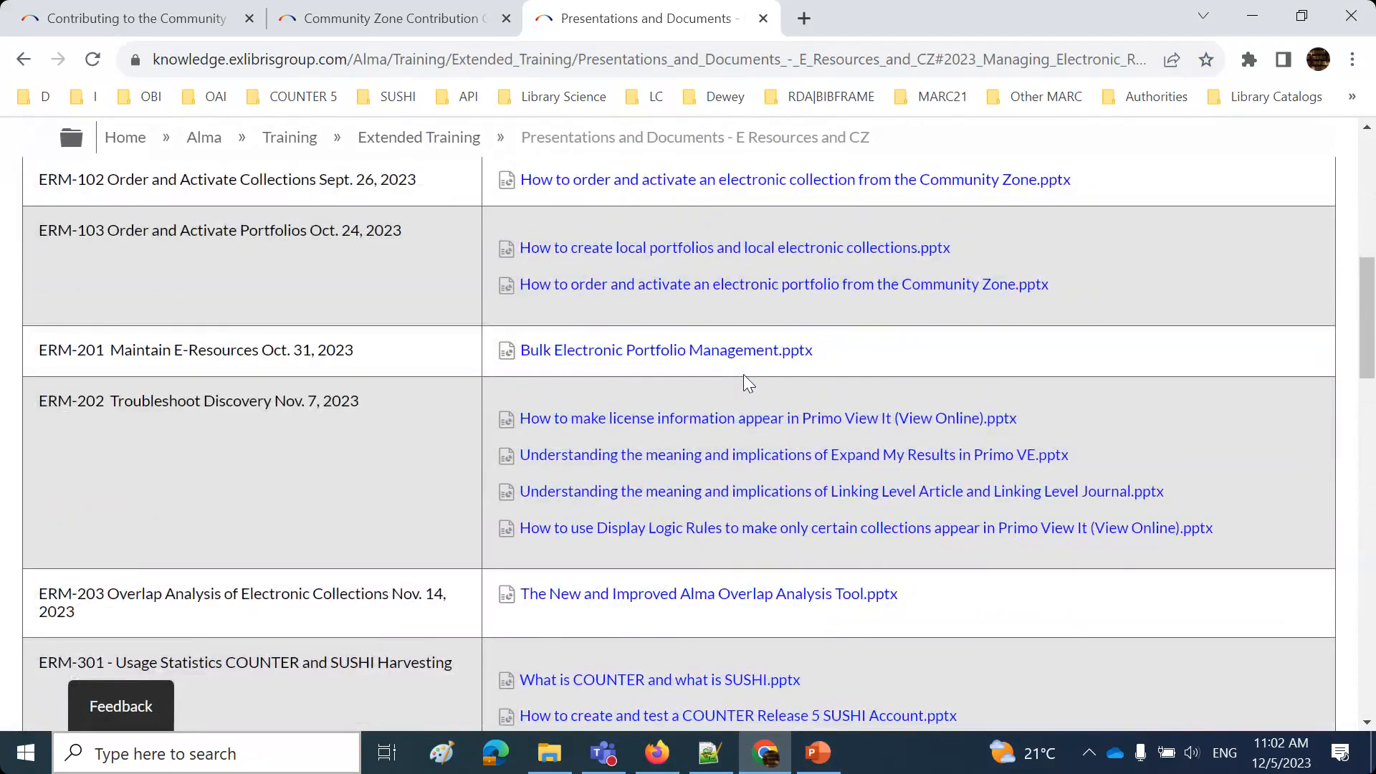
pyautogui.scroll(-7, 744, 375)
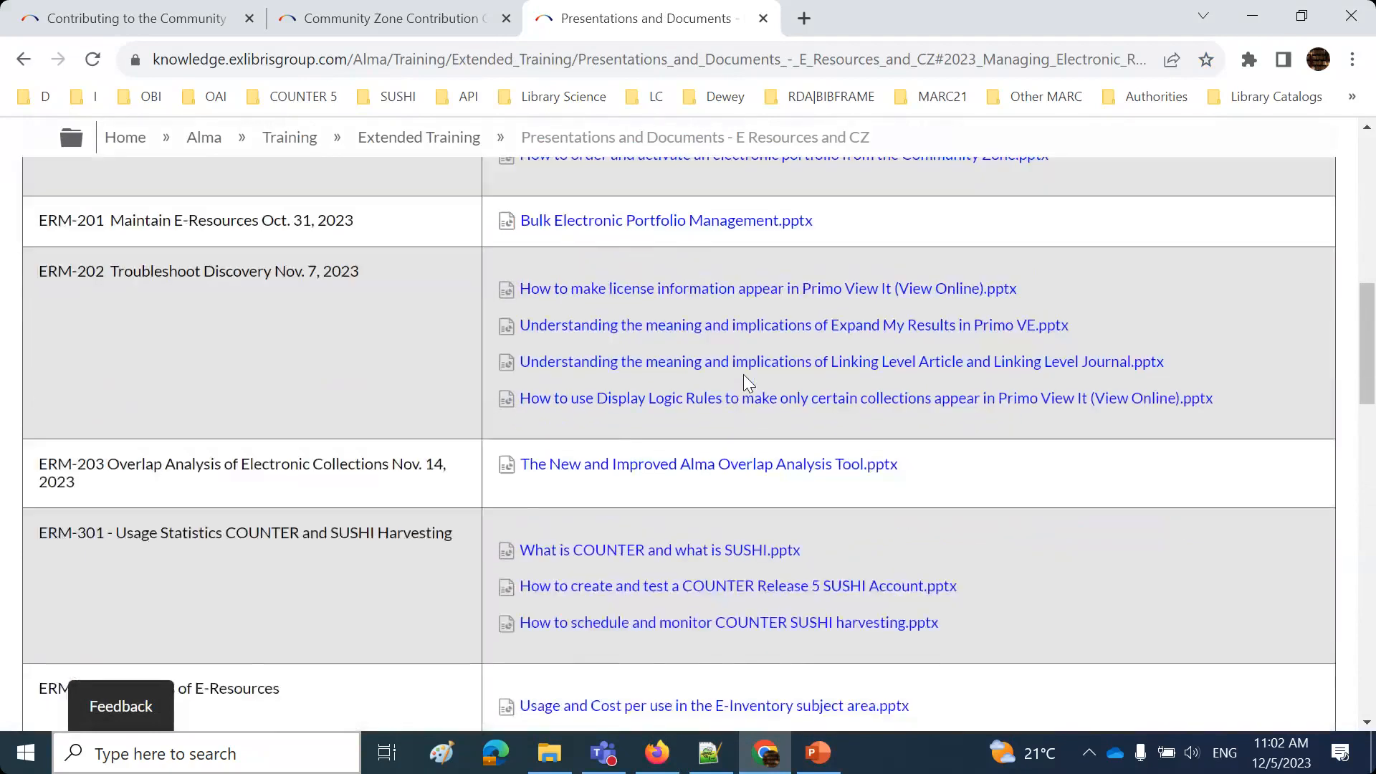
pyautogui.moveTo(862, 473); pyautogui.dragTo(532, 467)
pyautogui.click(553, 562)
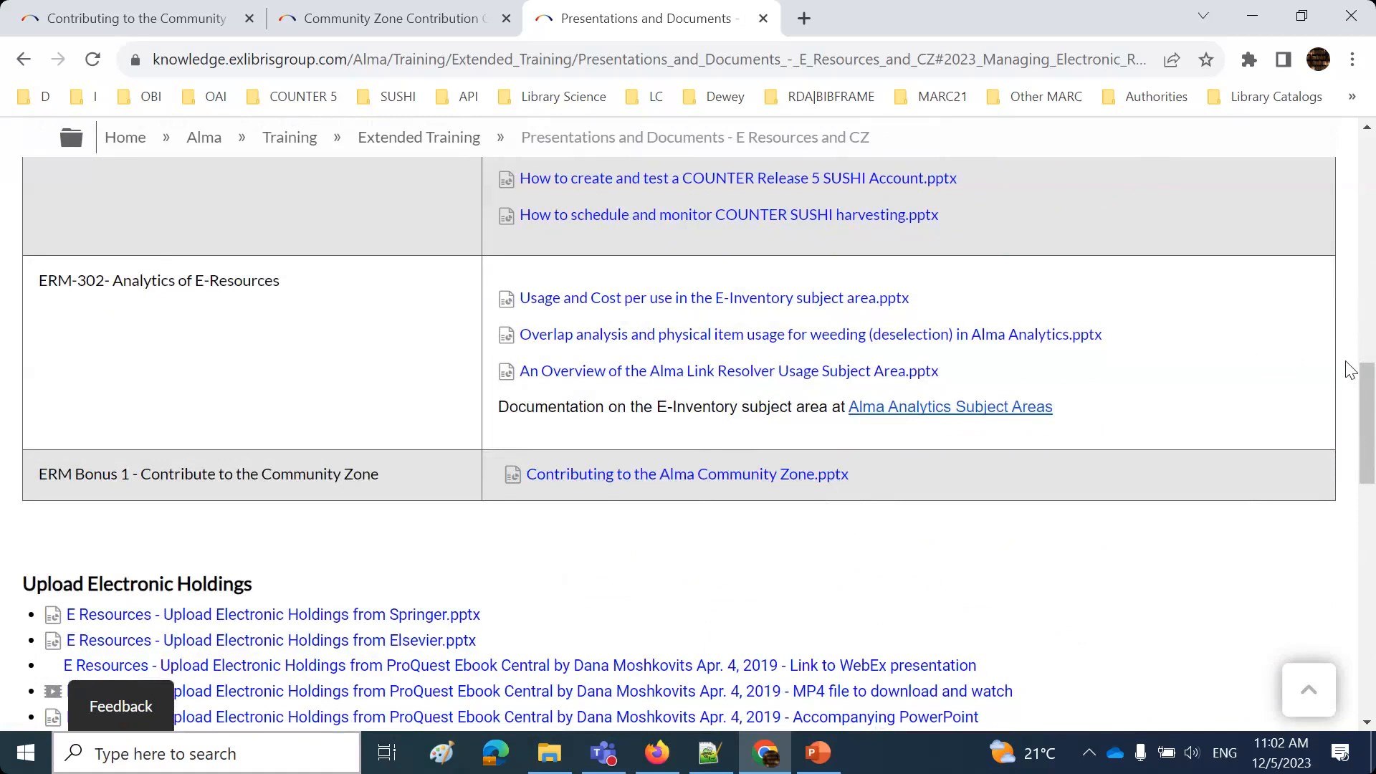
# Show the PowerPoint title slide again and switch to the Alma home page in Firefox.
pyautogui.click(818, 753)
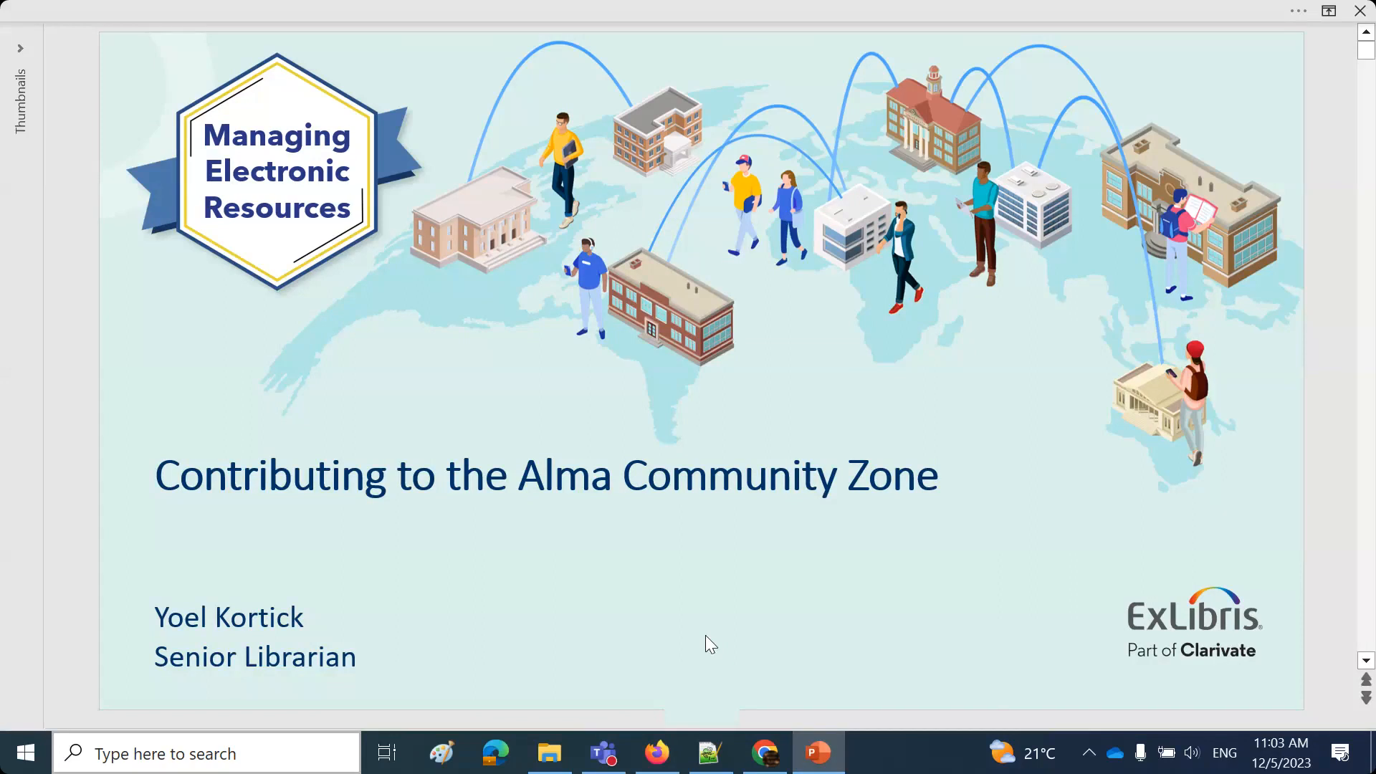
pyautogui.click(657, 752)
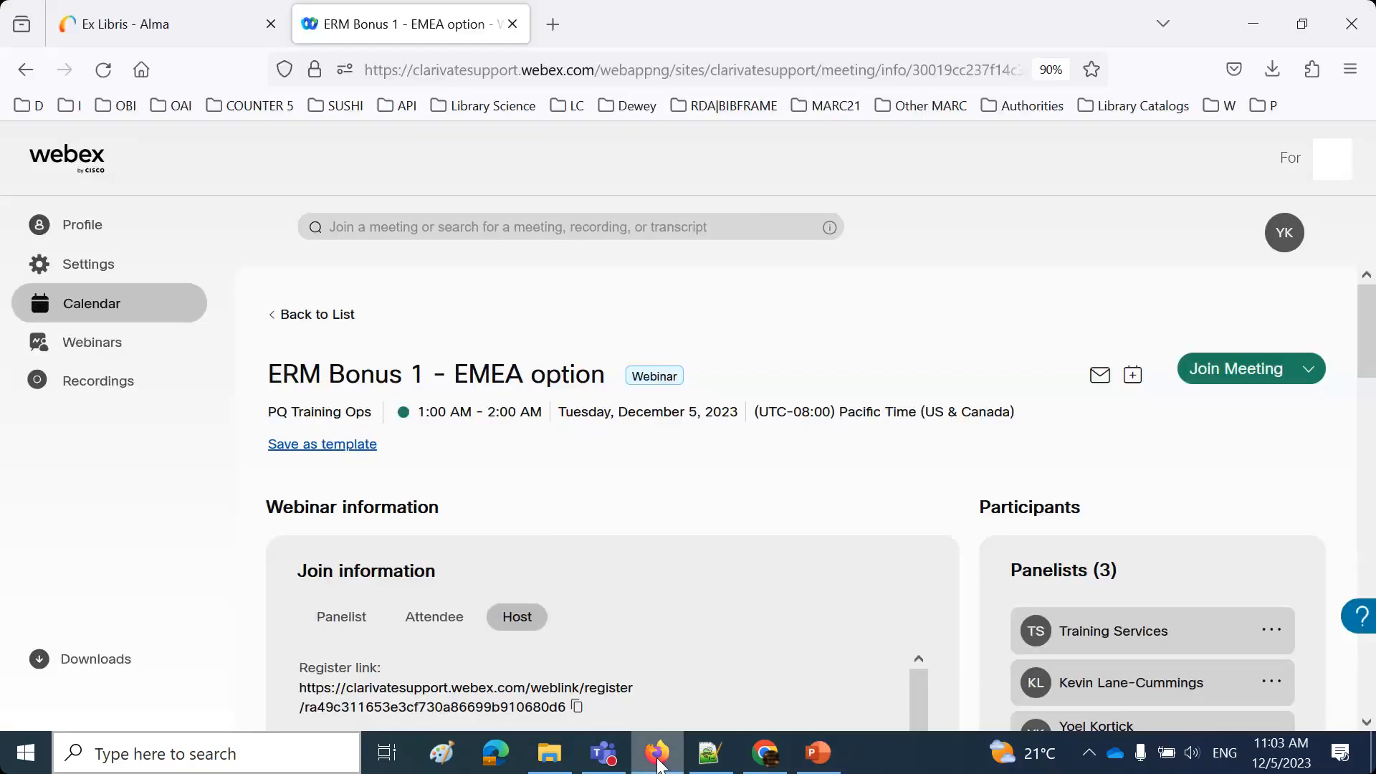
pyautogui.click(144, 25)
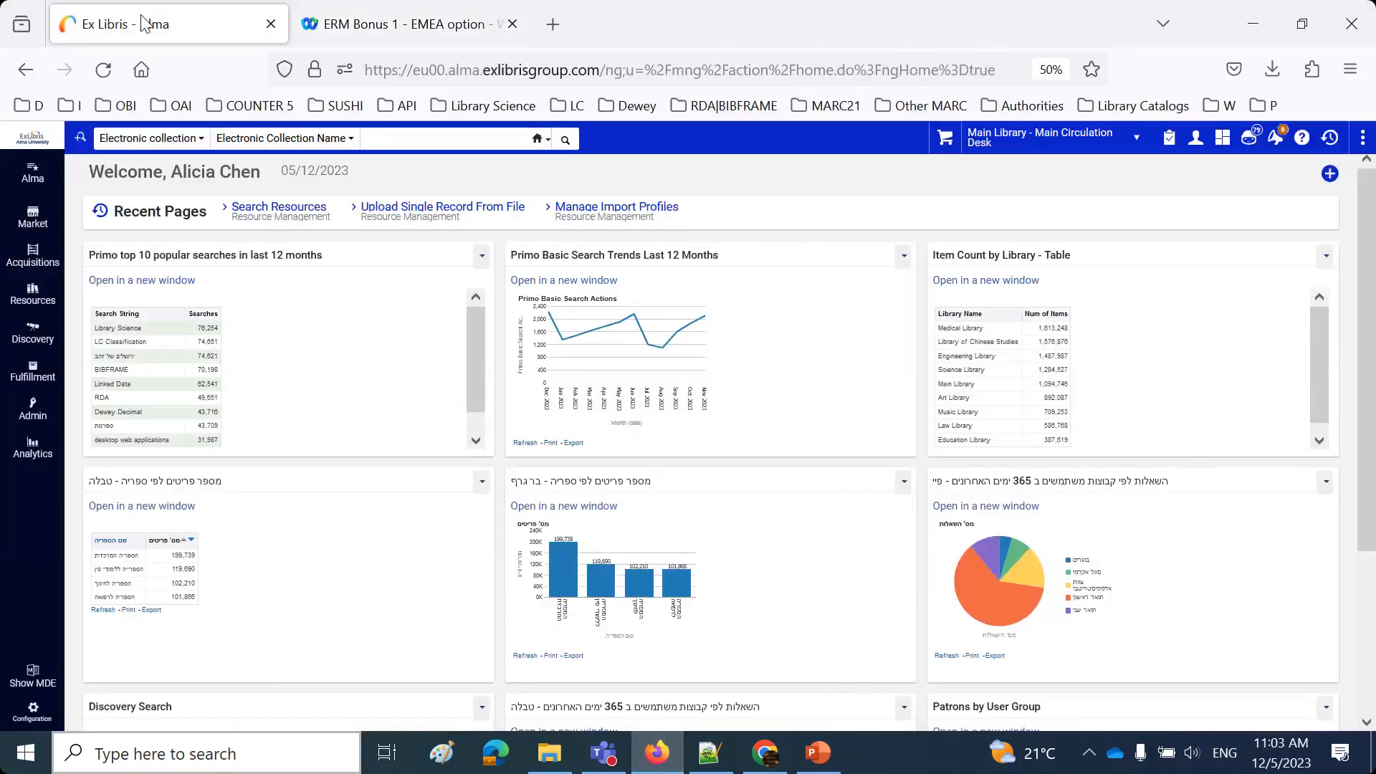
# Search the authorities by keyword for "gloria steinem" and show the Community Zone results.
pyautogui.click(539, 139)
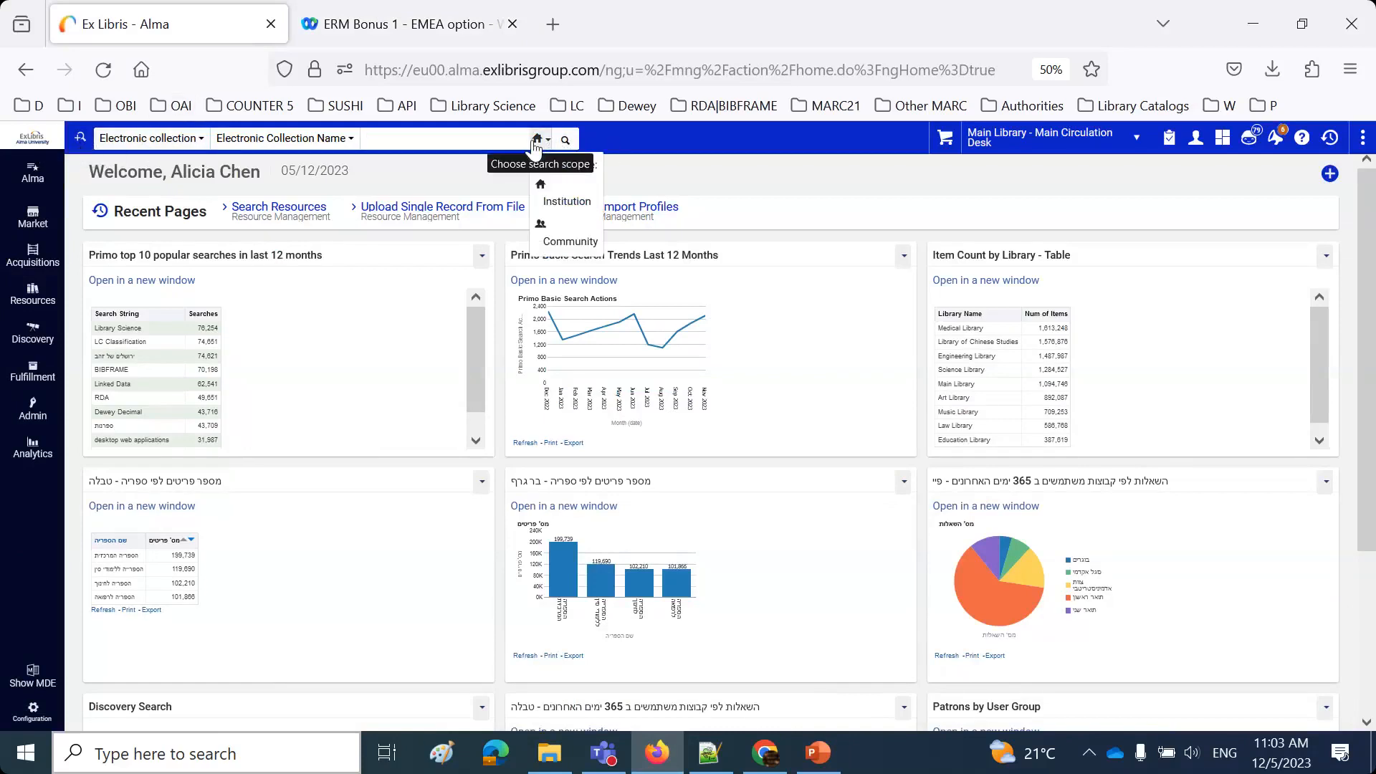
pyautogui.click(562, 244)
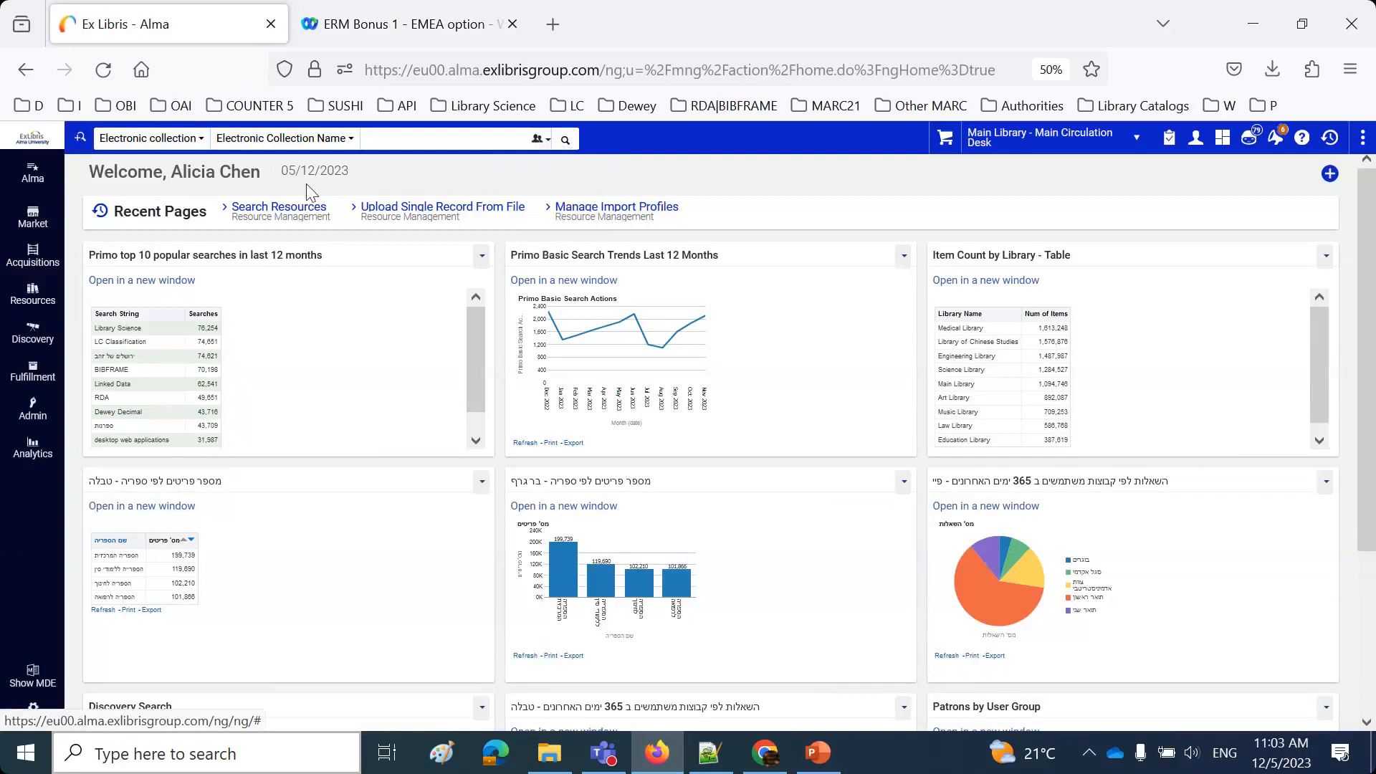
pyautogui.click(144, 138)
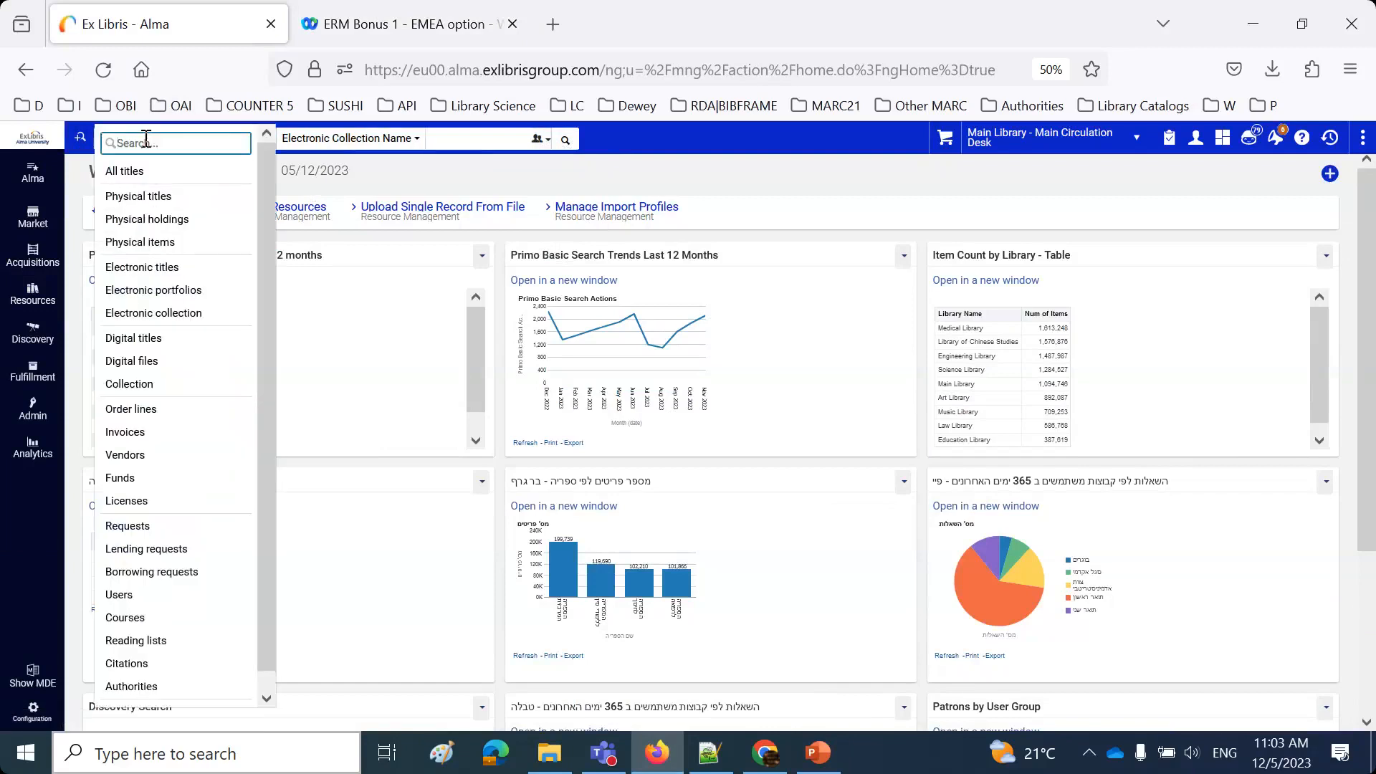
pyautogui.scroll(-1, 212, 351)
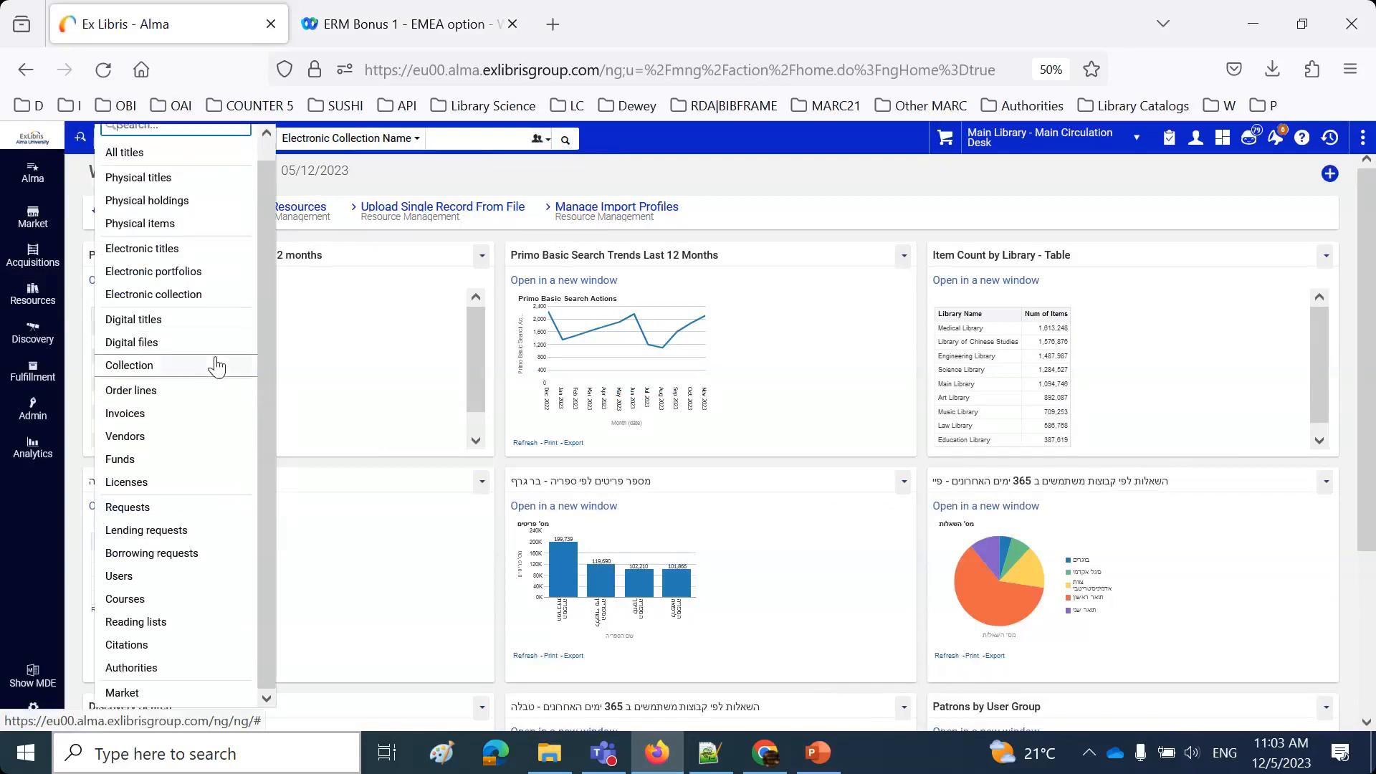
pyautogui.click(146, 670)
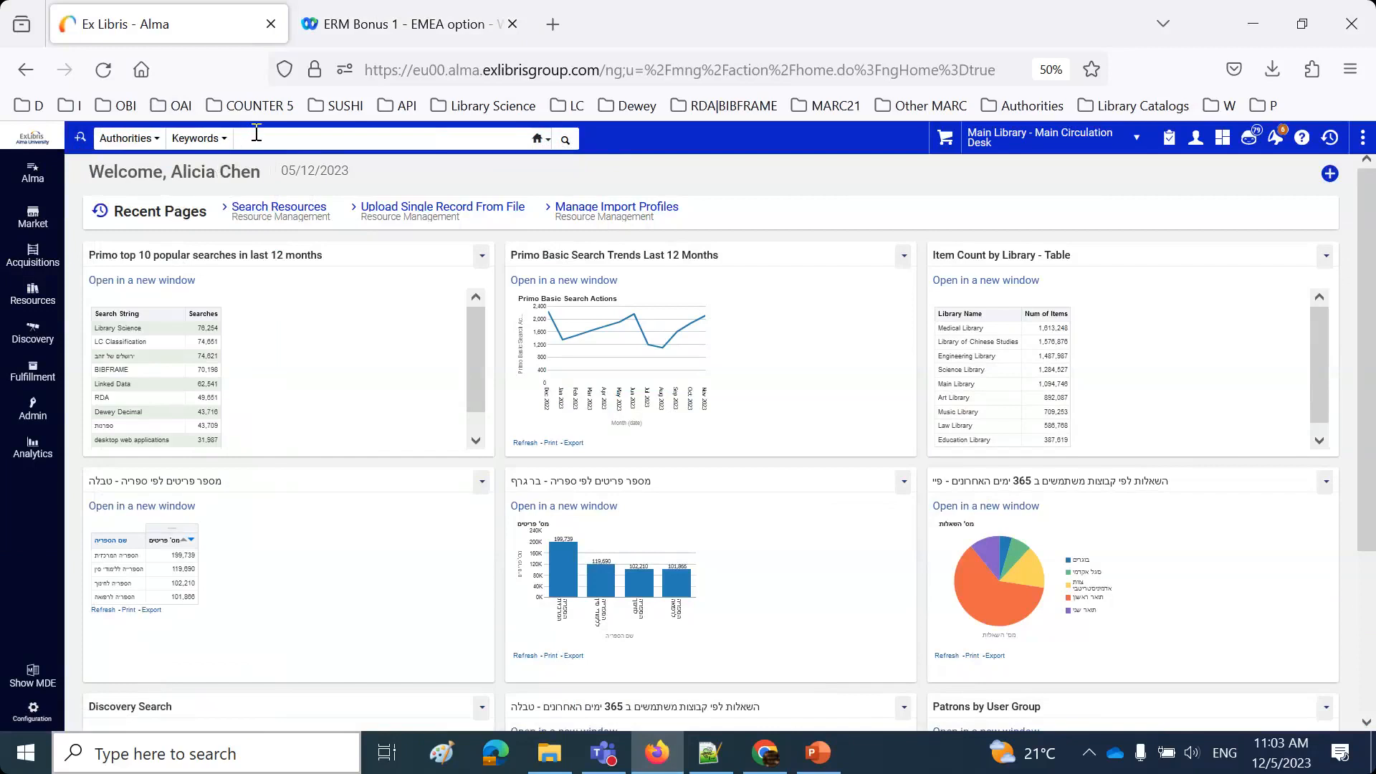
pyautogui.write('g')
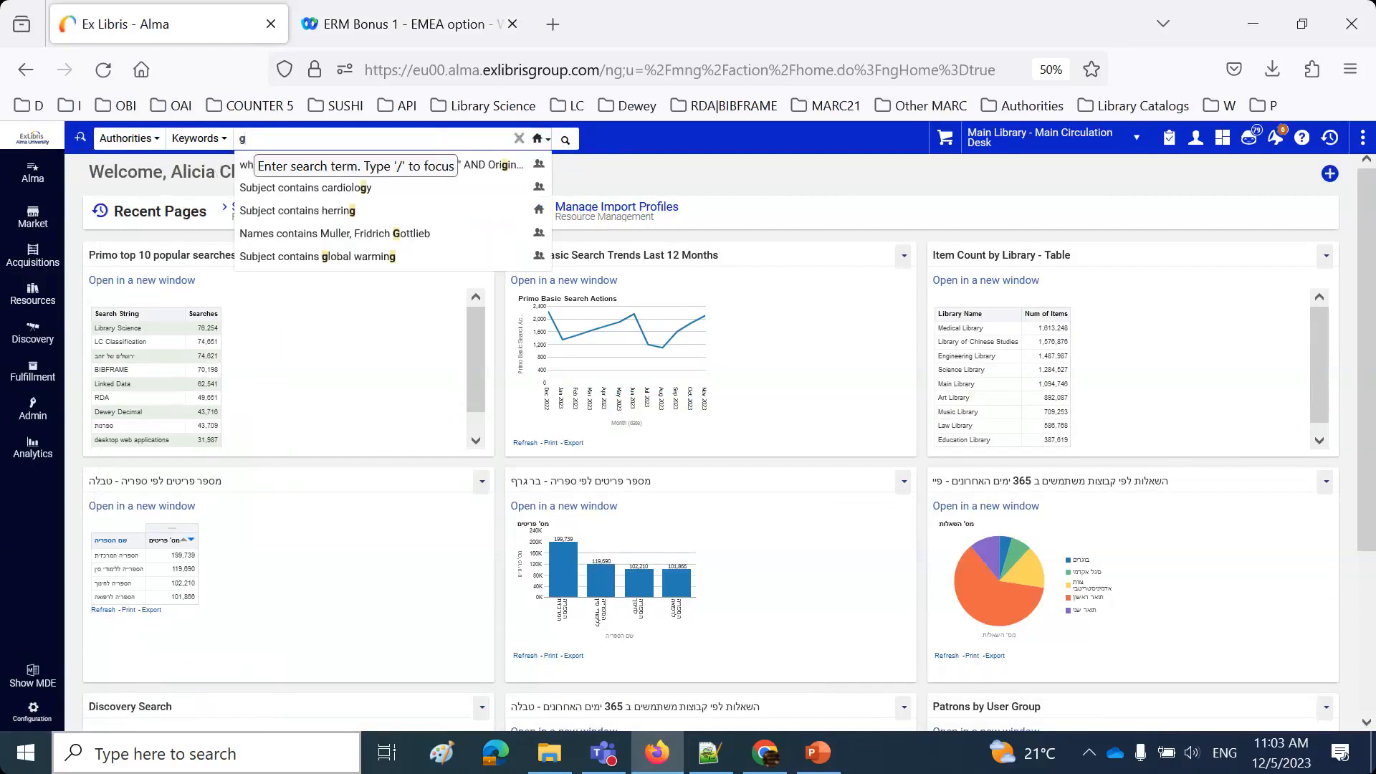
pyautogui.write('loria steinem')
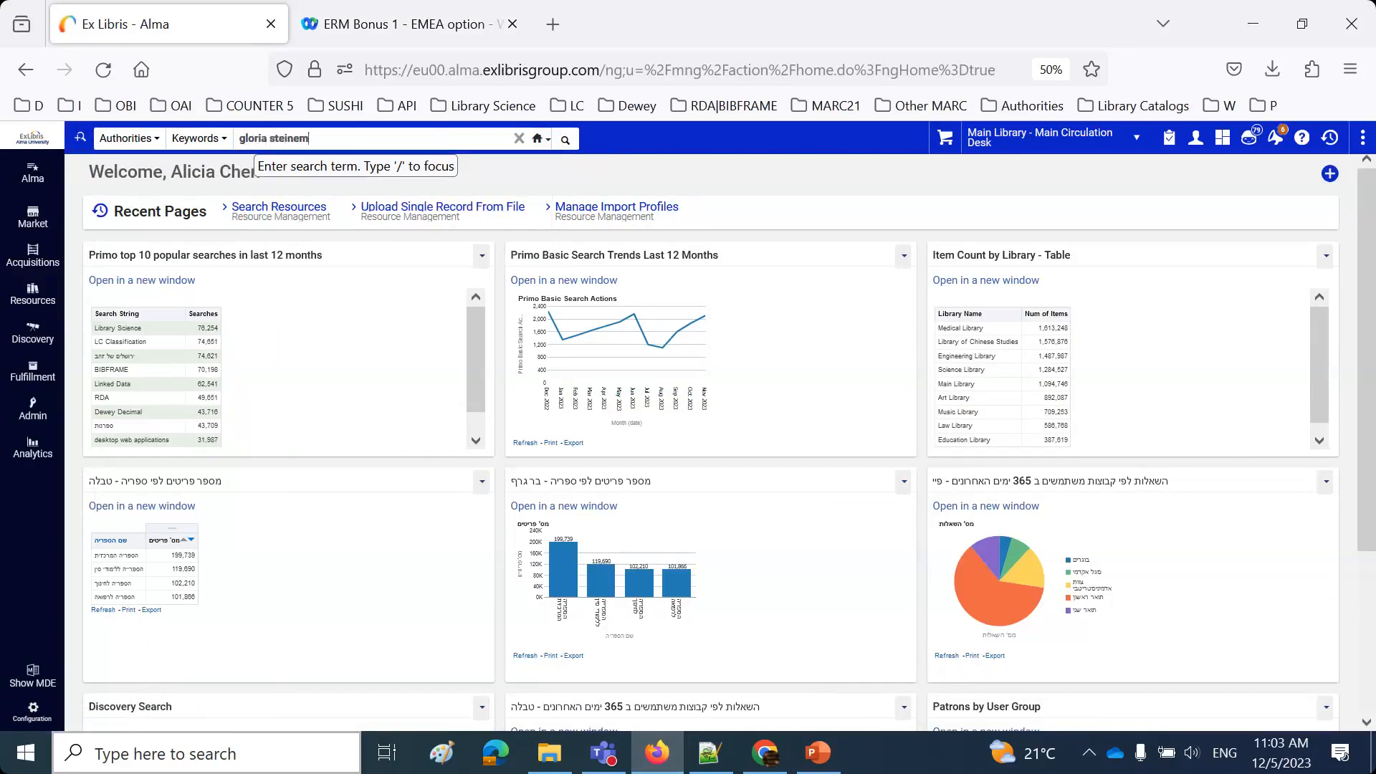
pyautogui.press('Return')
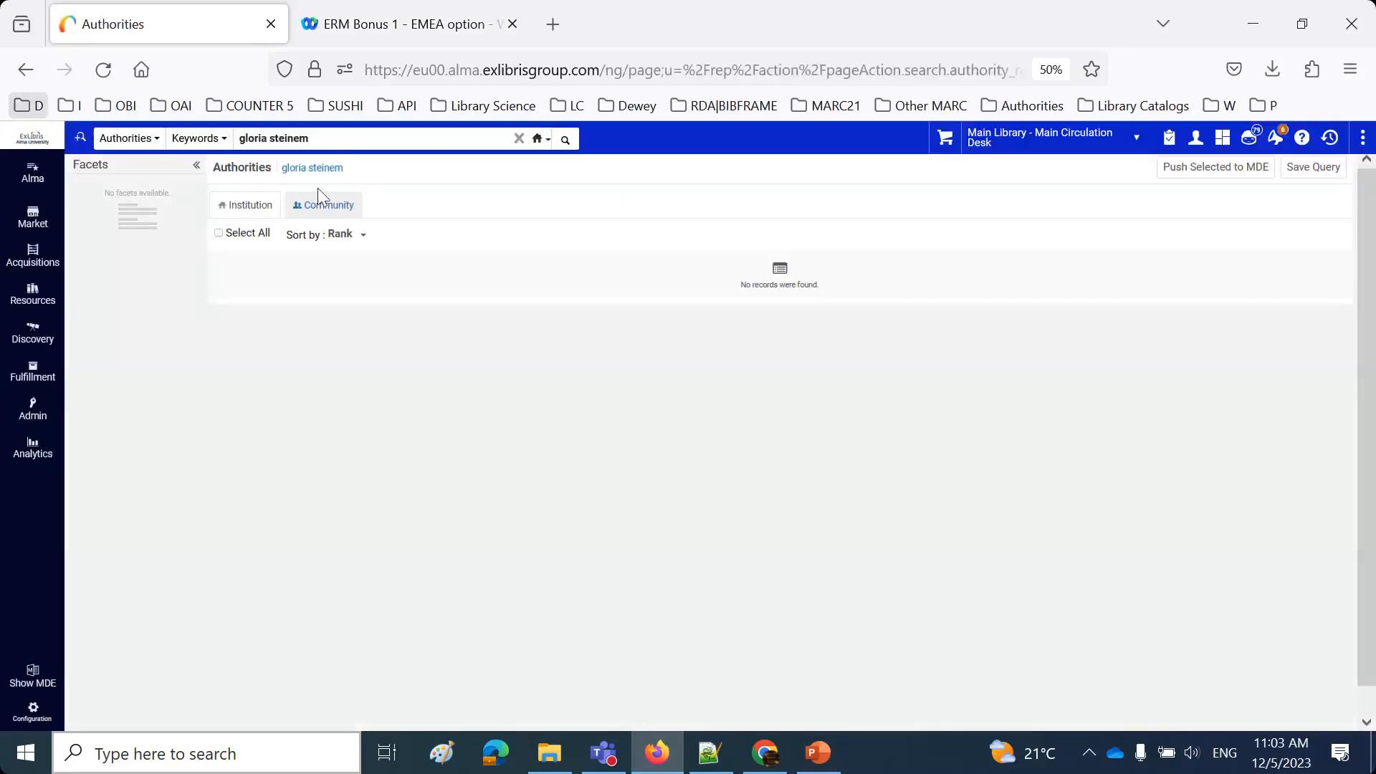
pyautogui.click(331, 214)
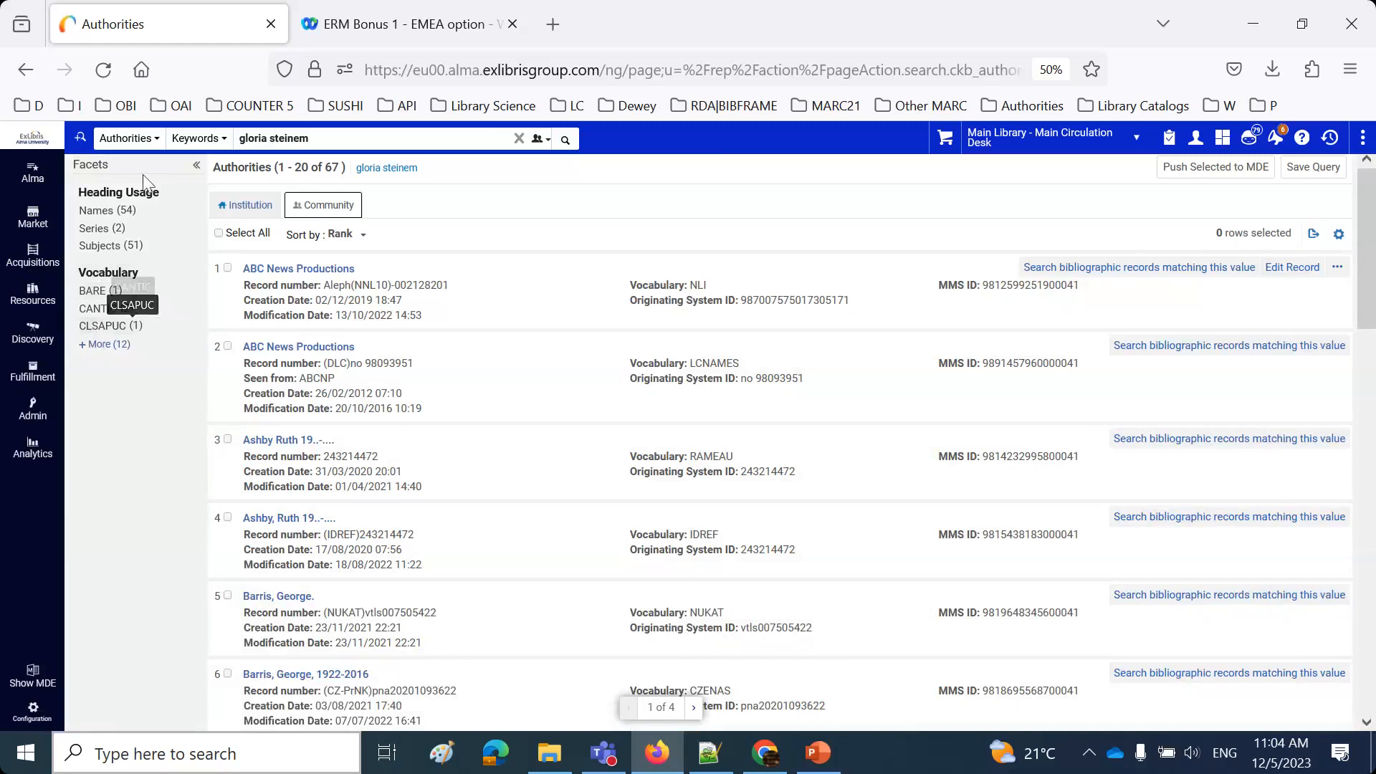
# Search the electronic portfolios by title for "gloria steinem" in the Community Zone.
pyautogui.click(136, 139)
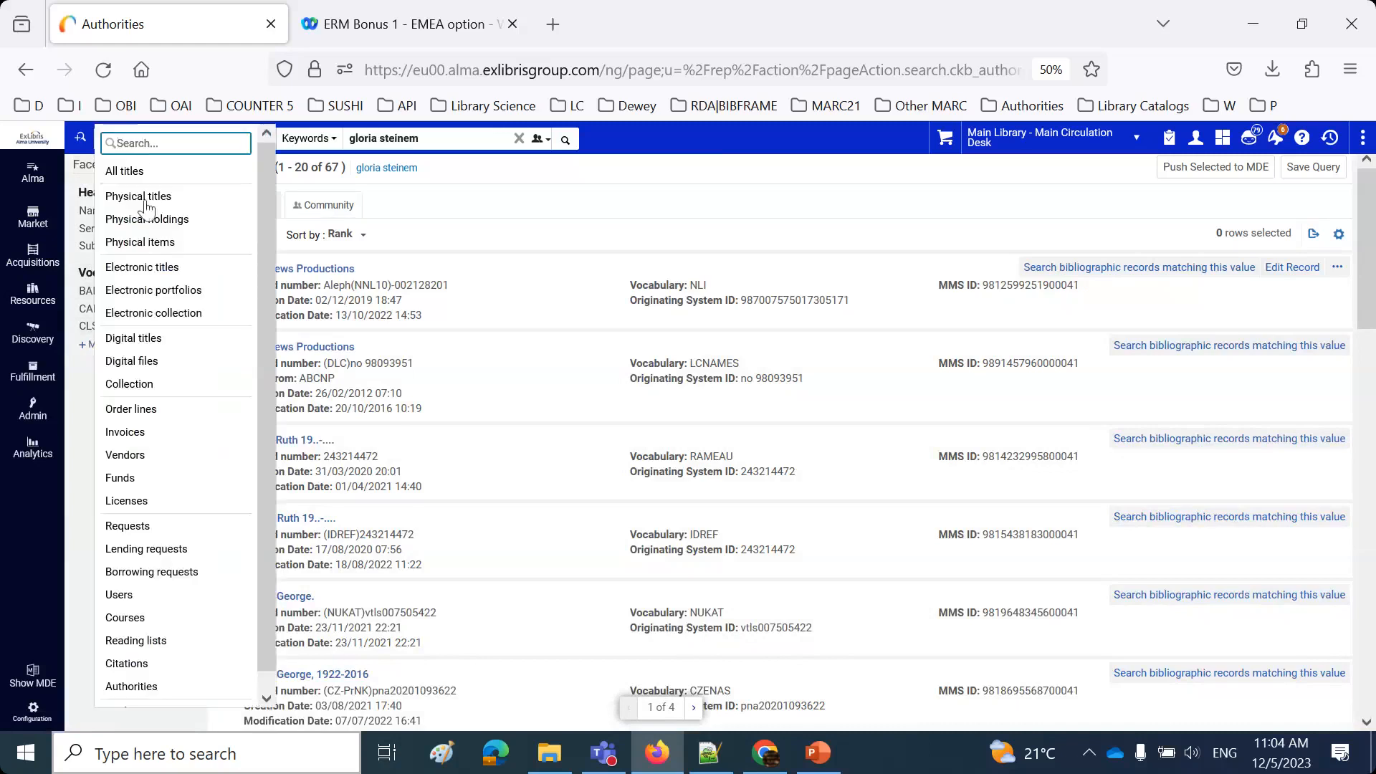
pyautogui.click(165, 290)
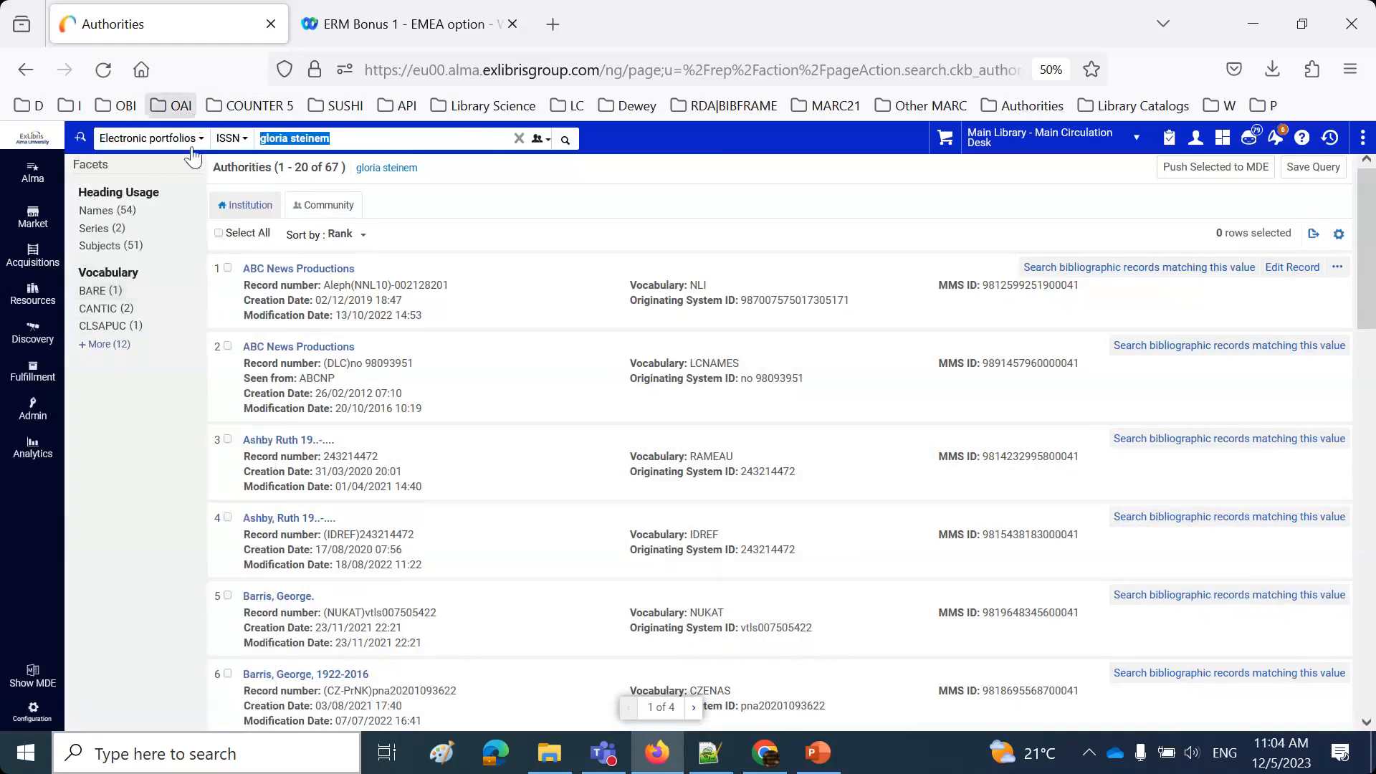
pyautogui.click(231, 138)
pyautogui.click(254, 201)
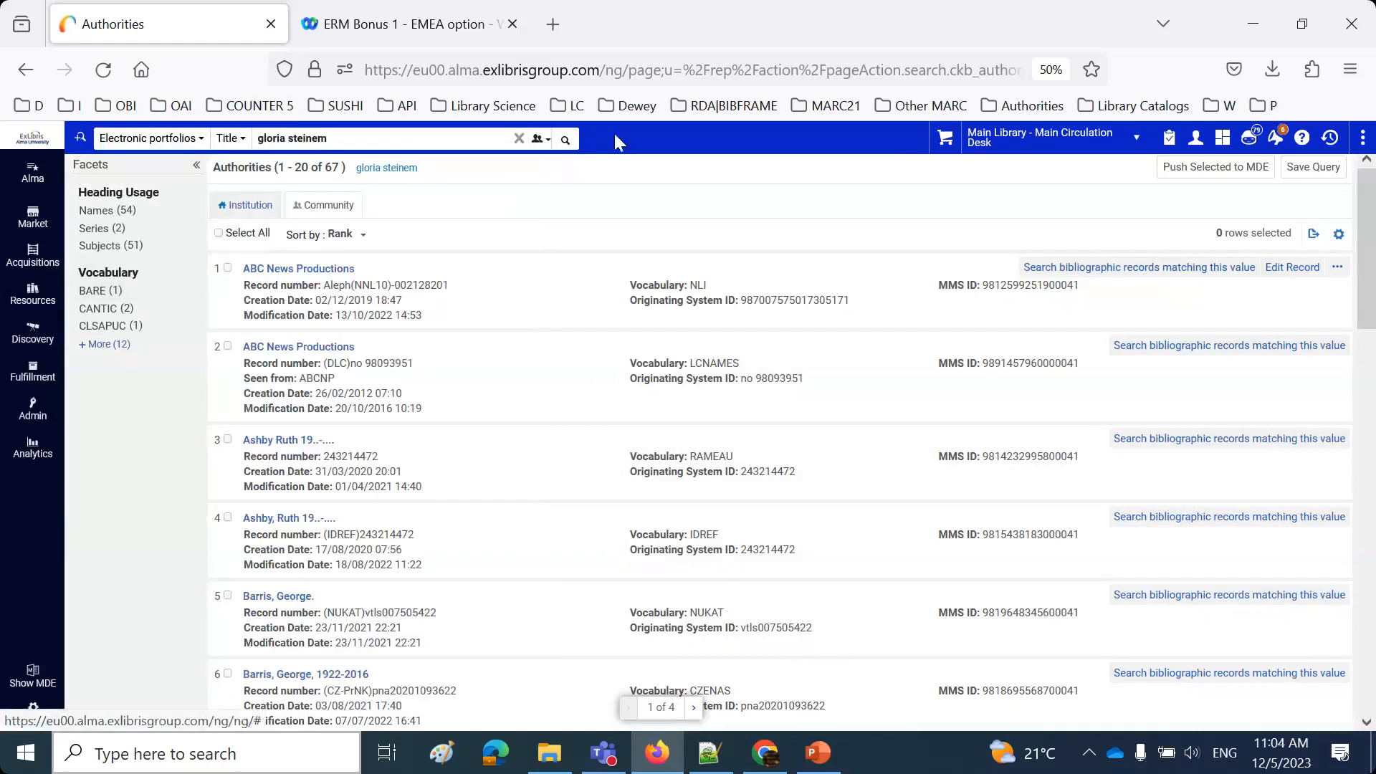
pyautogui.click(567, 139)
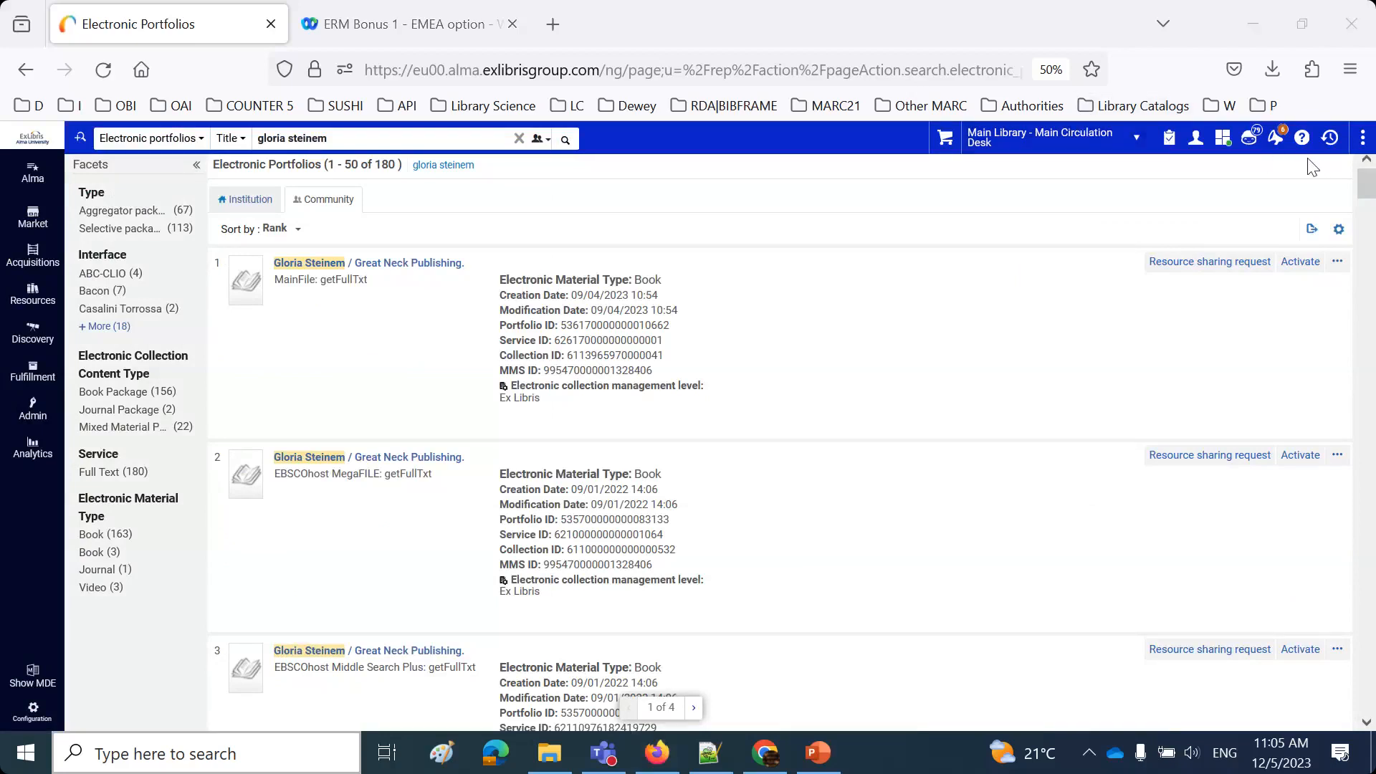
pyautogui.click(736, 450)
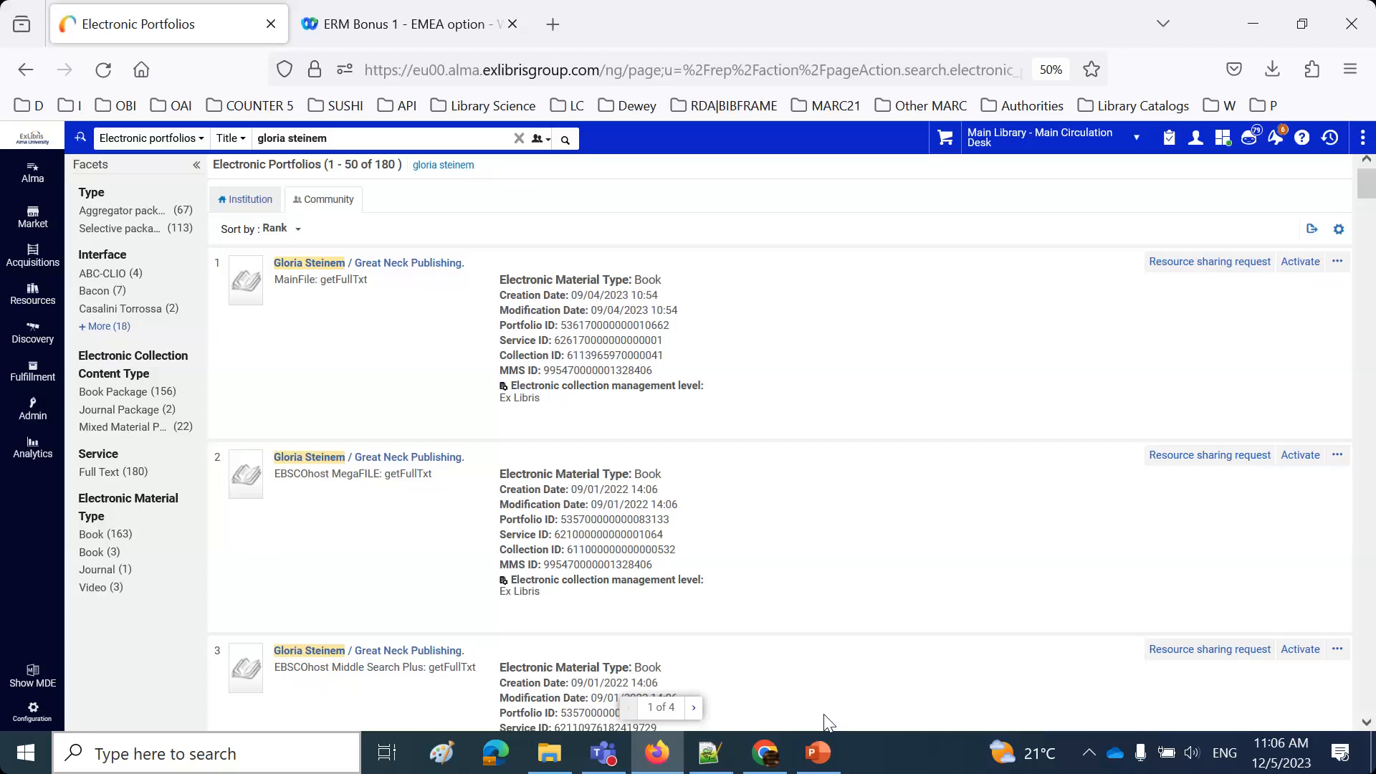
# Switch to the PowerPoint presentation, show the Introduction - Goals slide and point out the goal on high quality descriptive records.
pyautogui.click(818, 752)
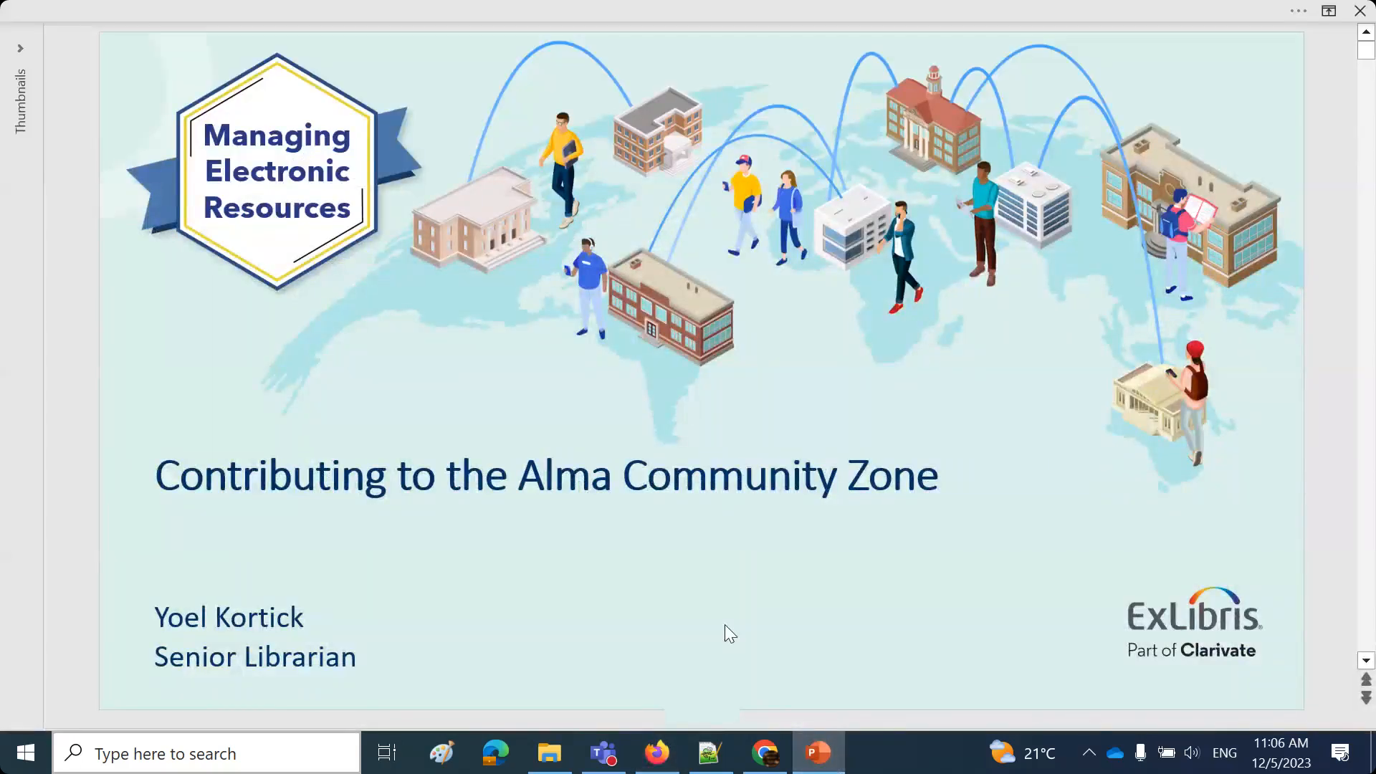
pyautogui.scroll(-3, 724, 625)
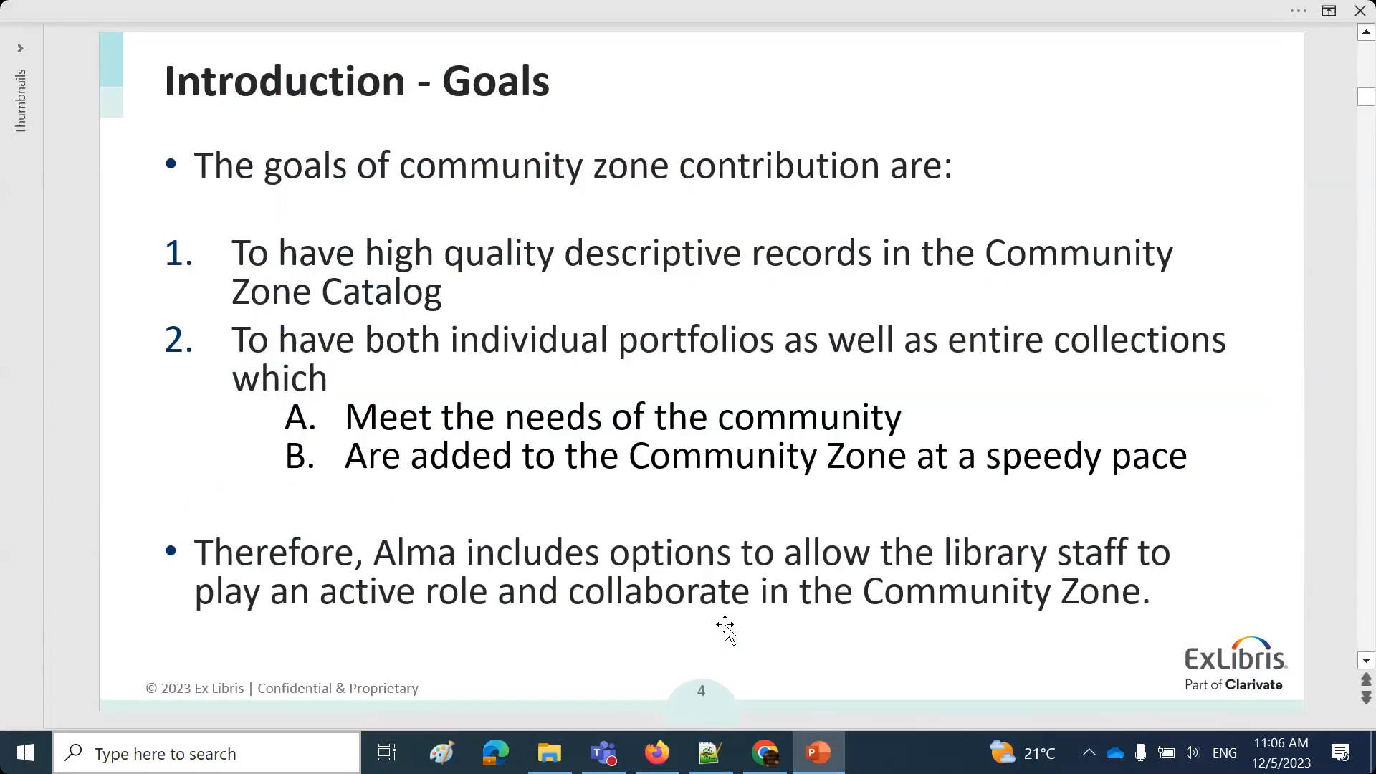
pyautogui.moveTo(316, 256); pyautogui.dragTo(608, 259)
pyautogui.click(700, 296)
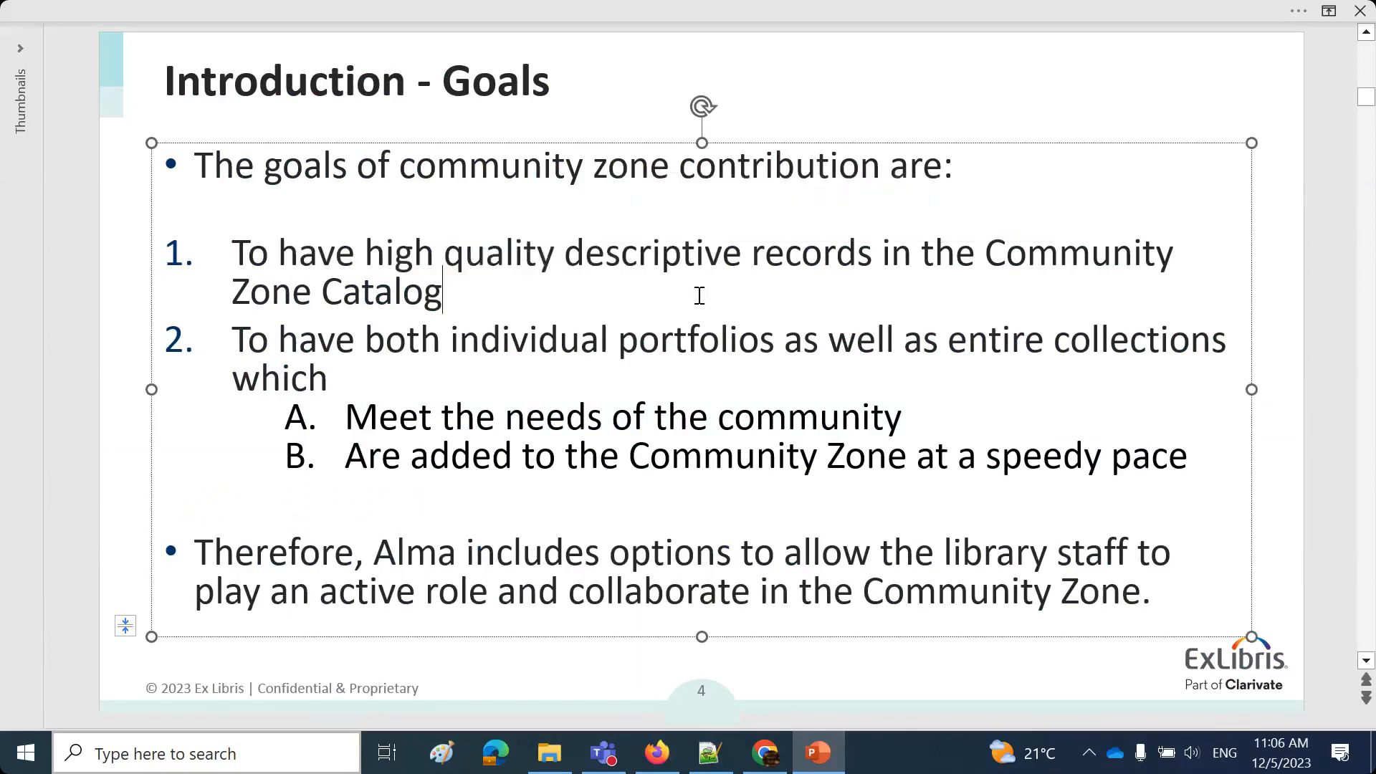
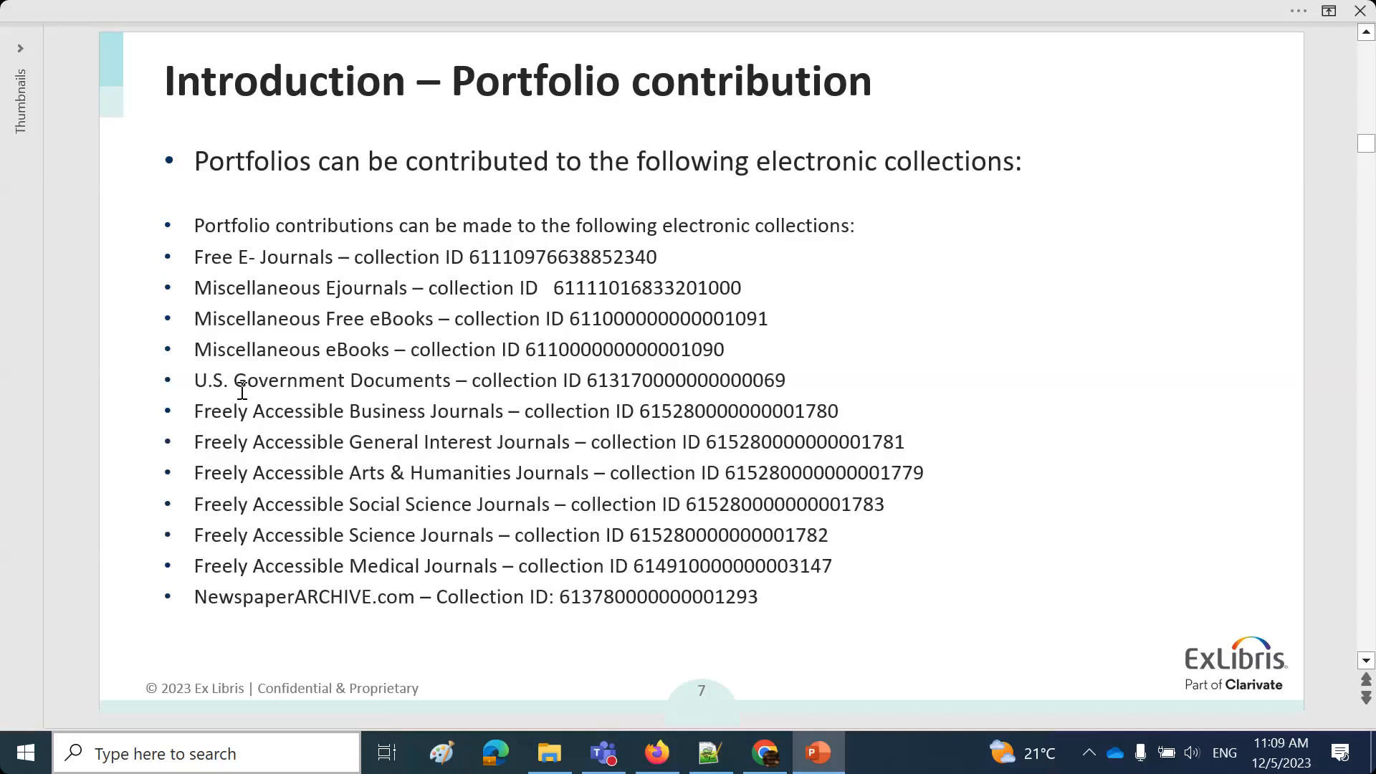
# Point out Freely Accessible Business Journals on the Portfolio contribution slide and advance to the See also slide.
pyautogui.moveTo(196, 412); pyautogui.dragTo(507, 413)
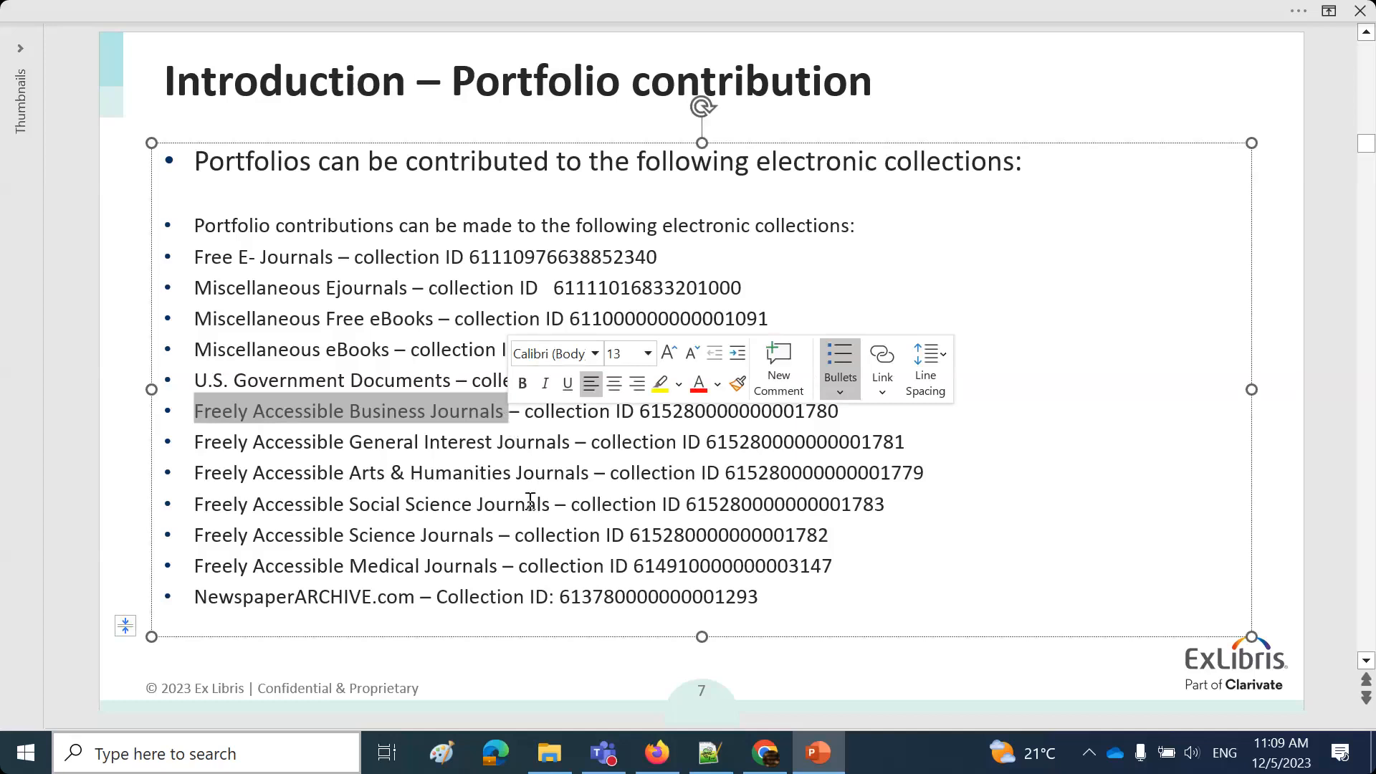
pyautogui.click(516, 683)
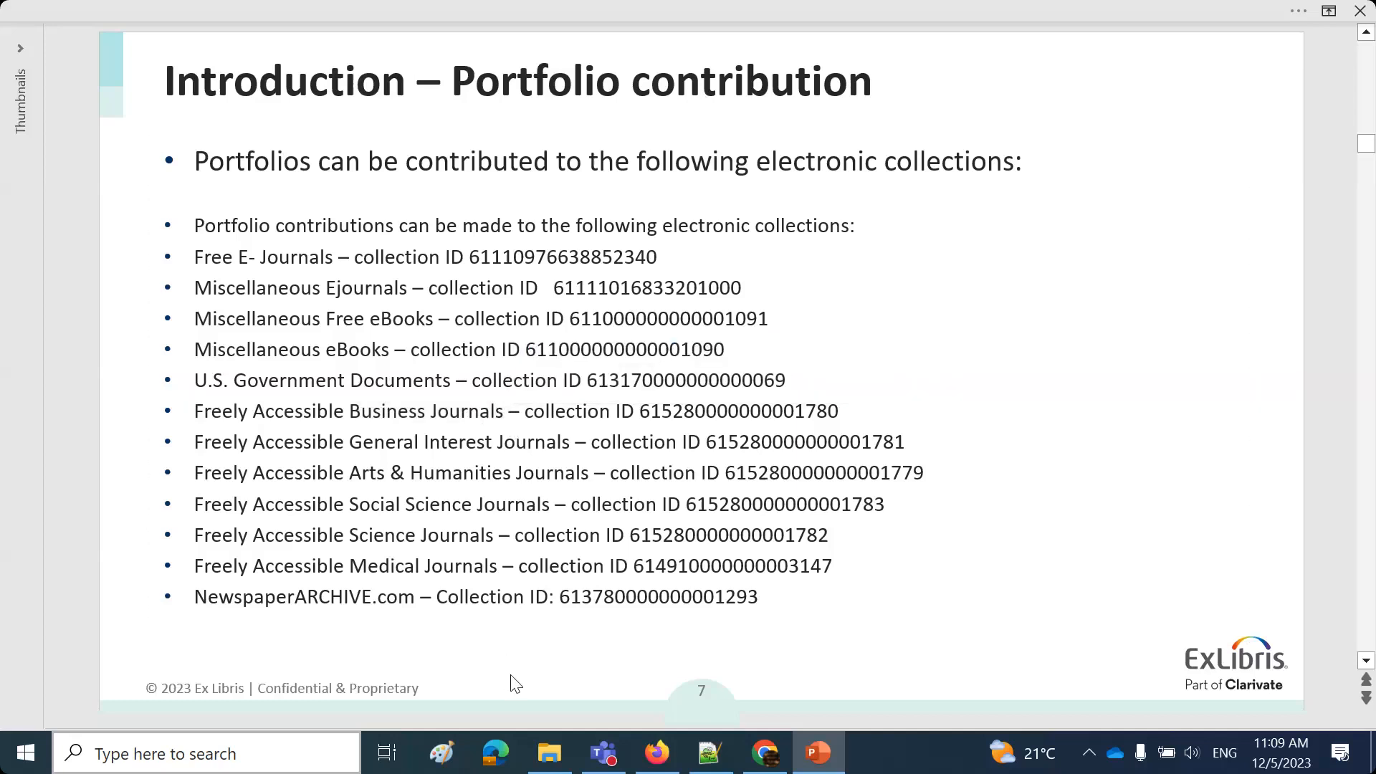
pyautogui.scroll(-1, 515, 684)
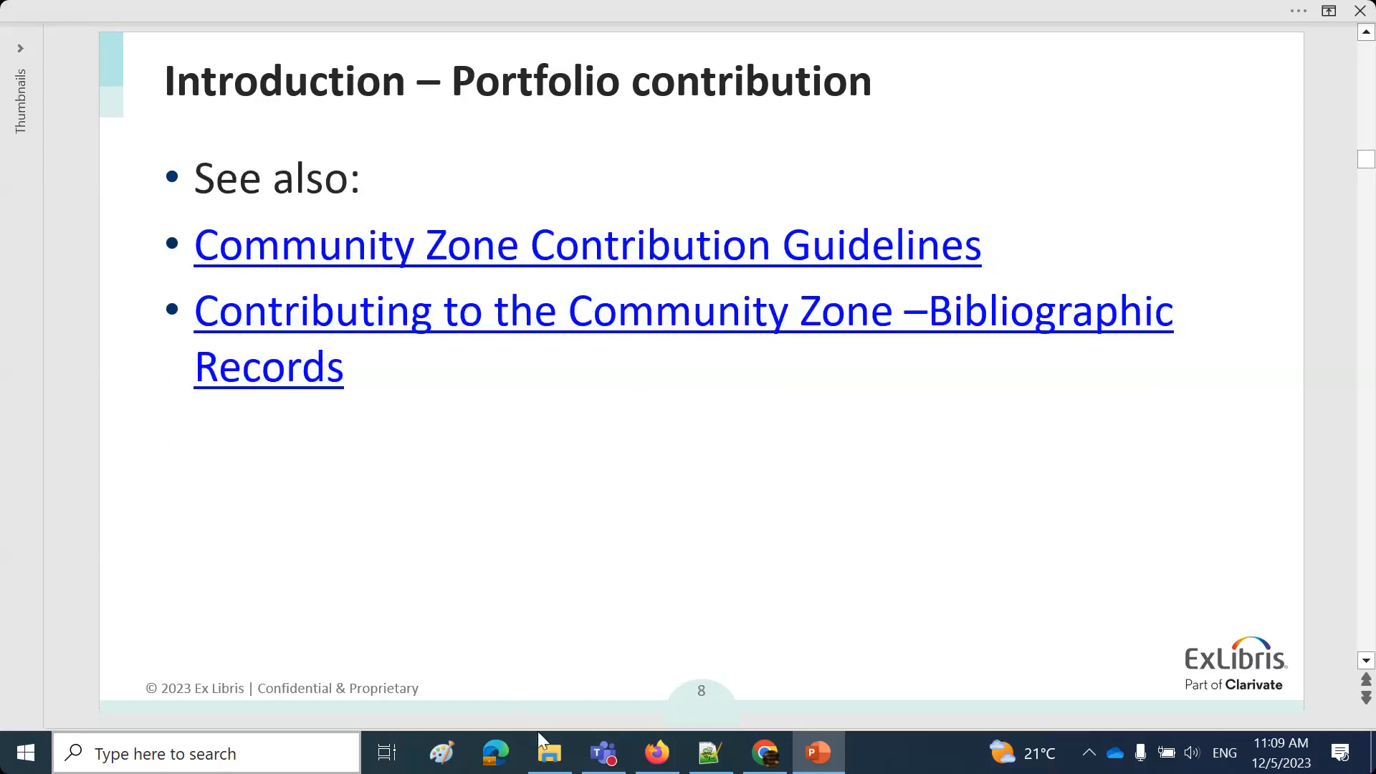
# Switch to Chrome and skim the Contributing to the Community Zone – Bibliographic Records article, including its table of editing options.
pyautogui.click(761, 742)
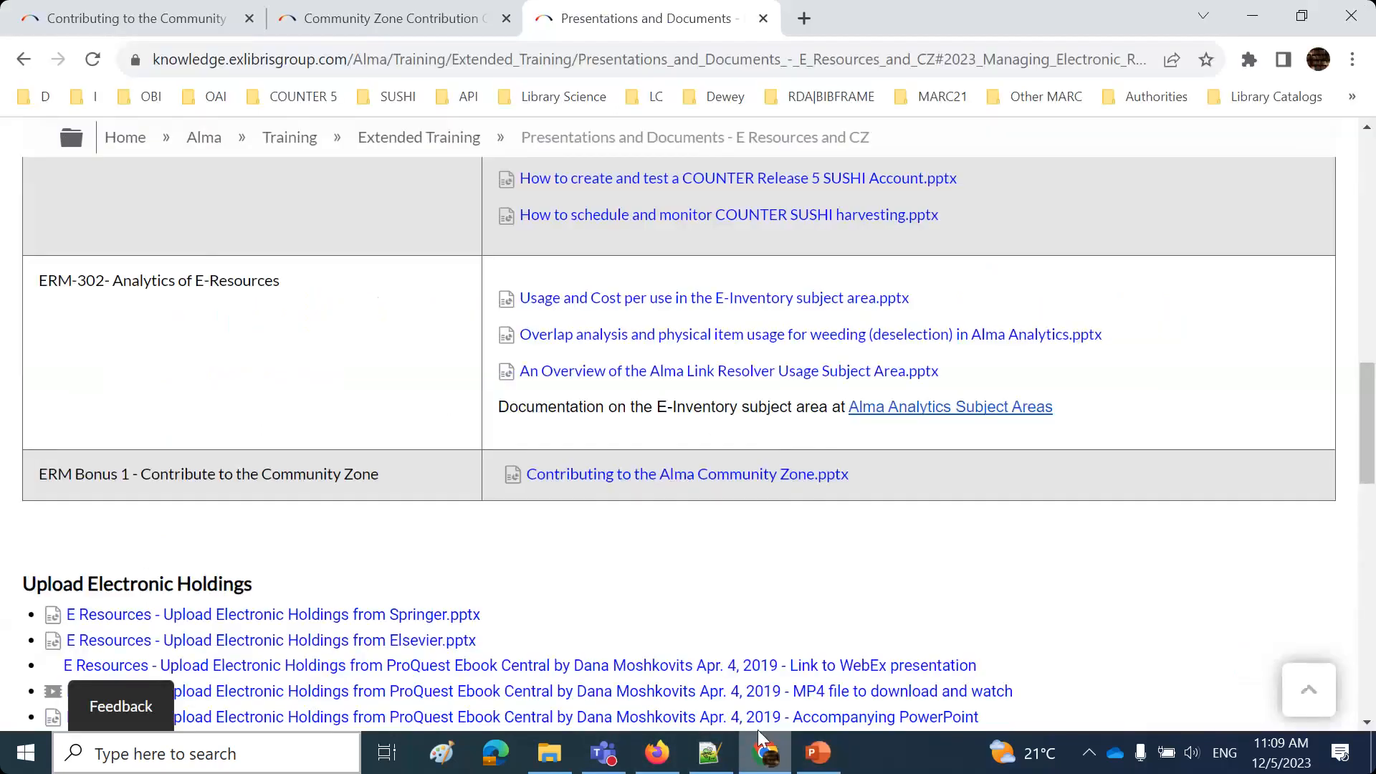
pyautogui.click(172, 27)
pyautogui.scroll(-7, 312, 253)
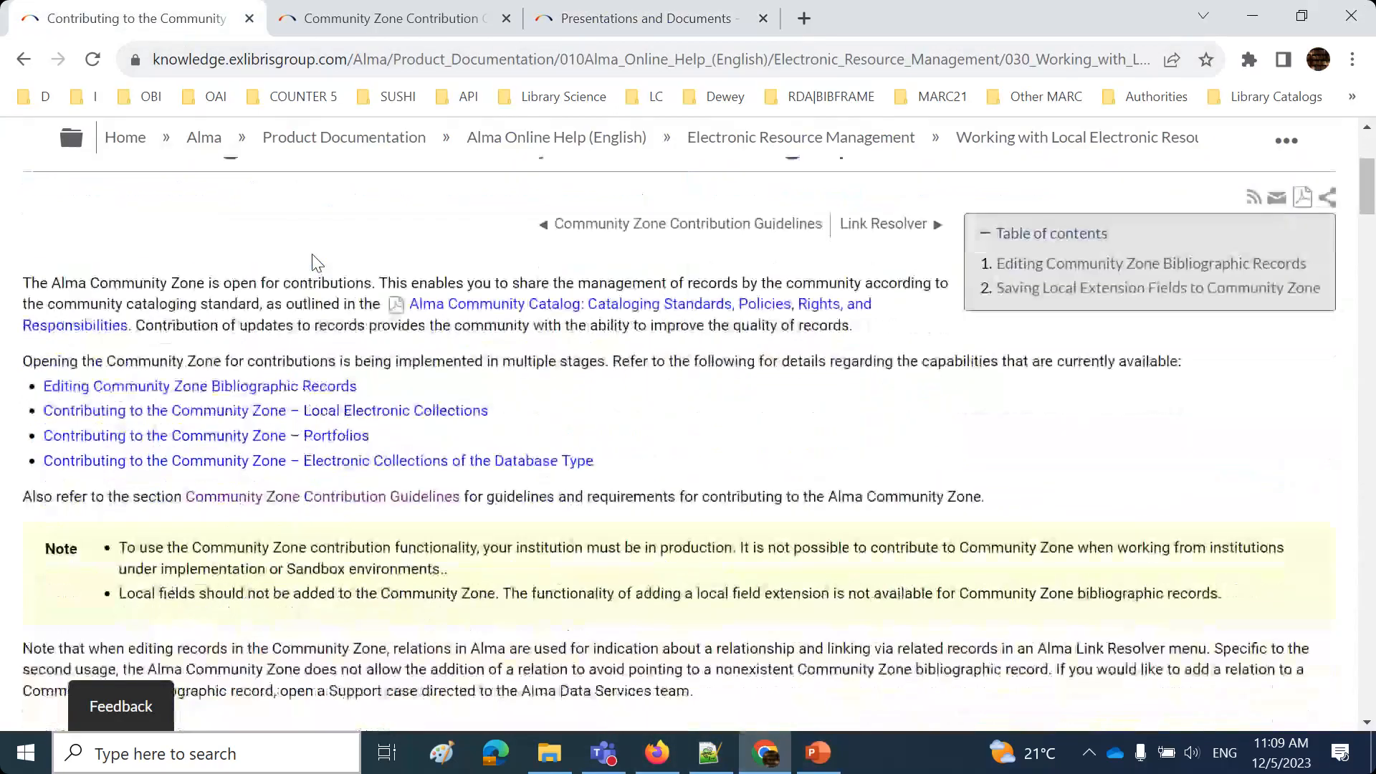
pyautogui.scroll(-12, 312, 253)
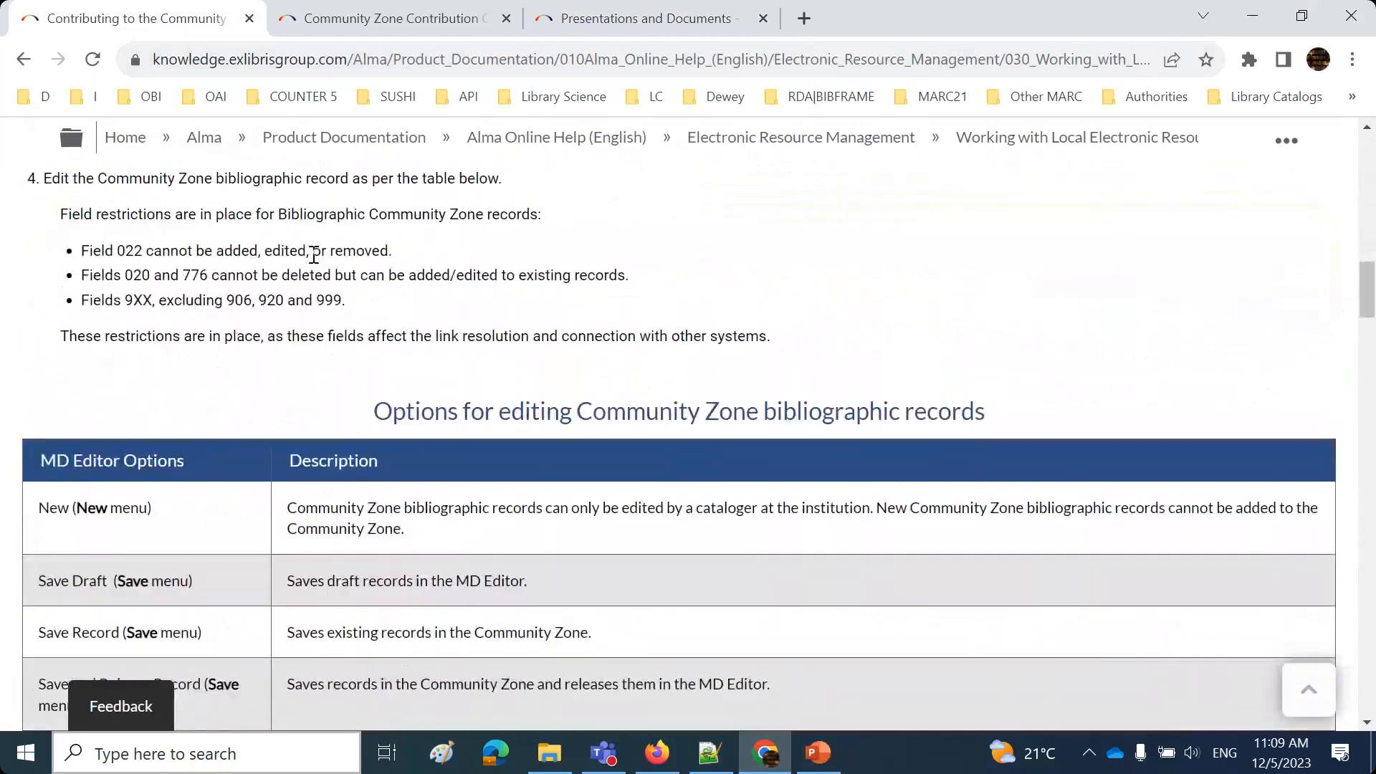
pyautogui.scroll(-18, 314, 254)
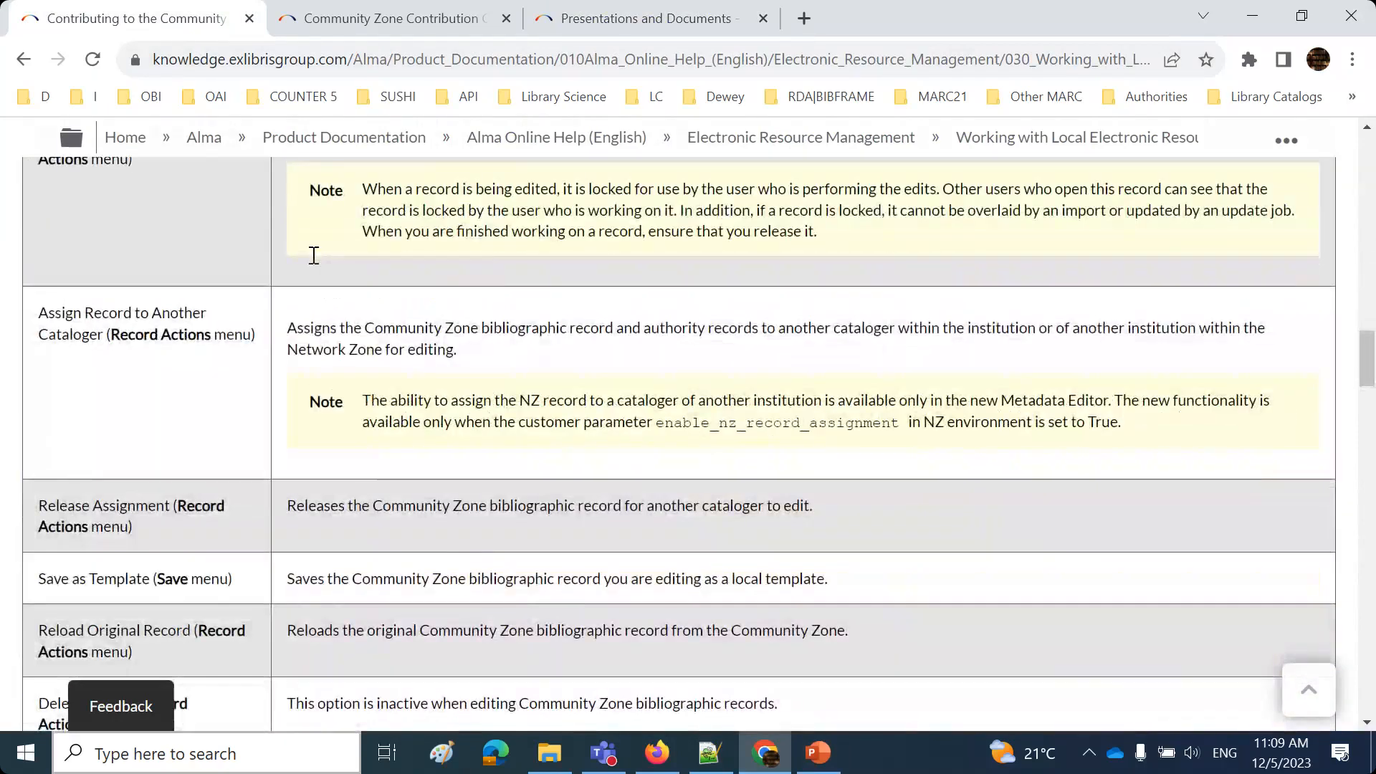
pyautogui.scroll(-15, 314, 254)
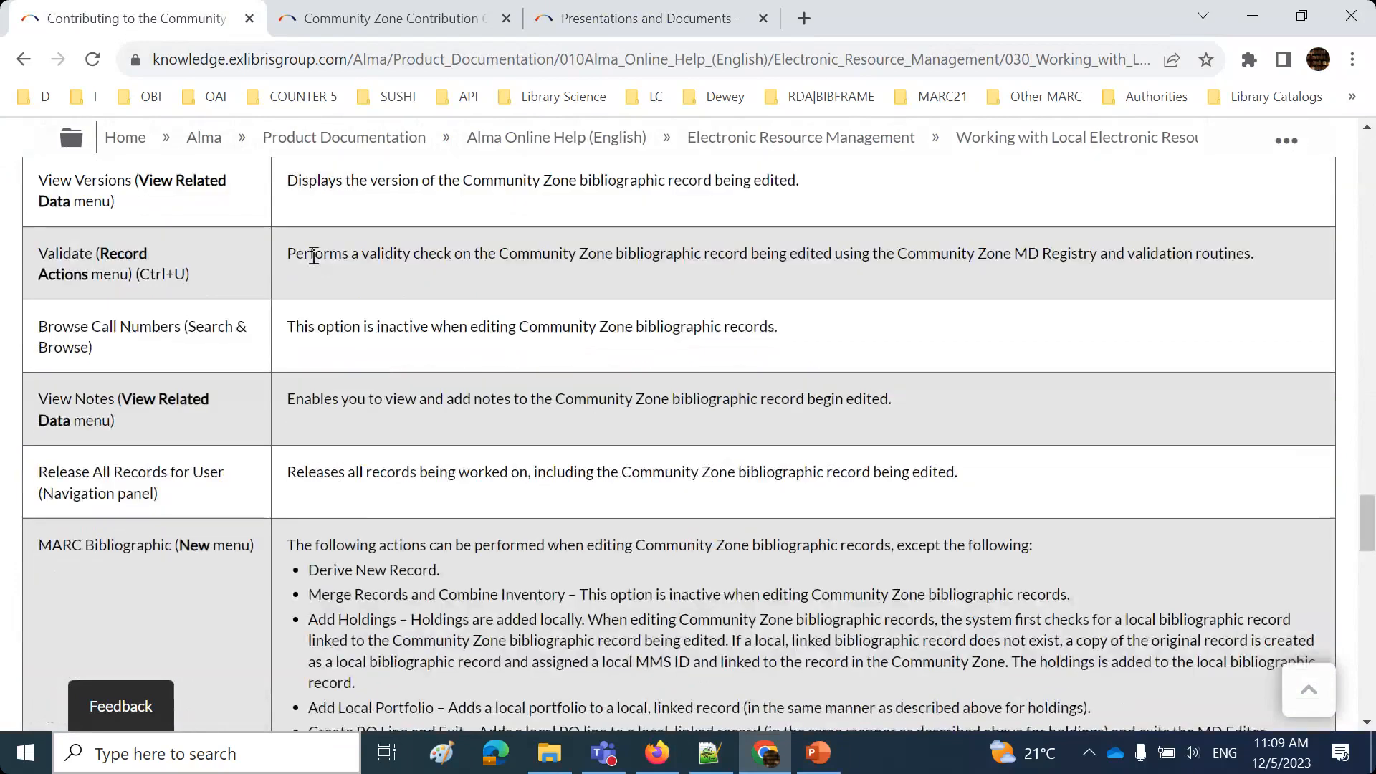
pyautogui.scroll(17, 314, 255)
pyautogui.scroll(20, 314, 255)
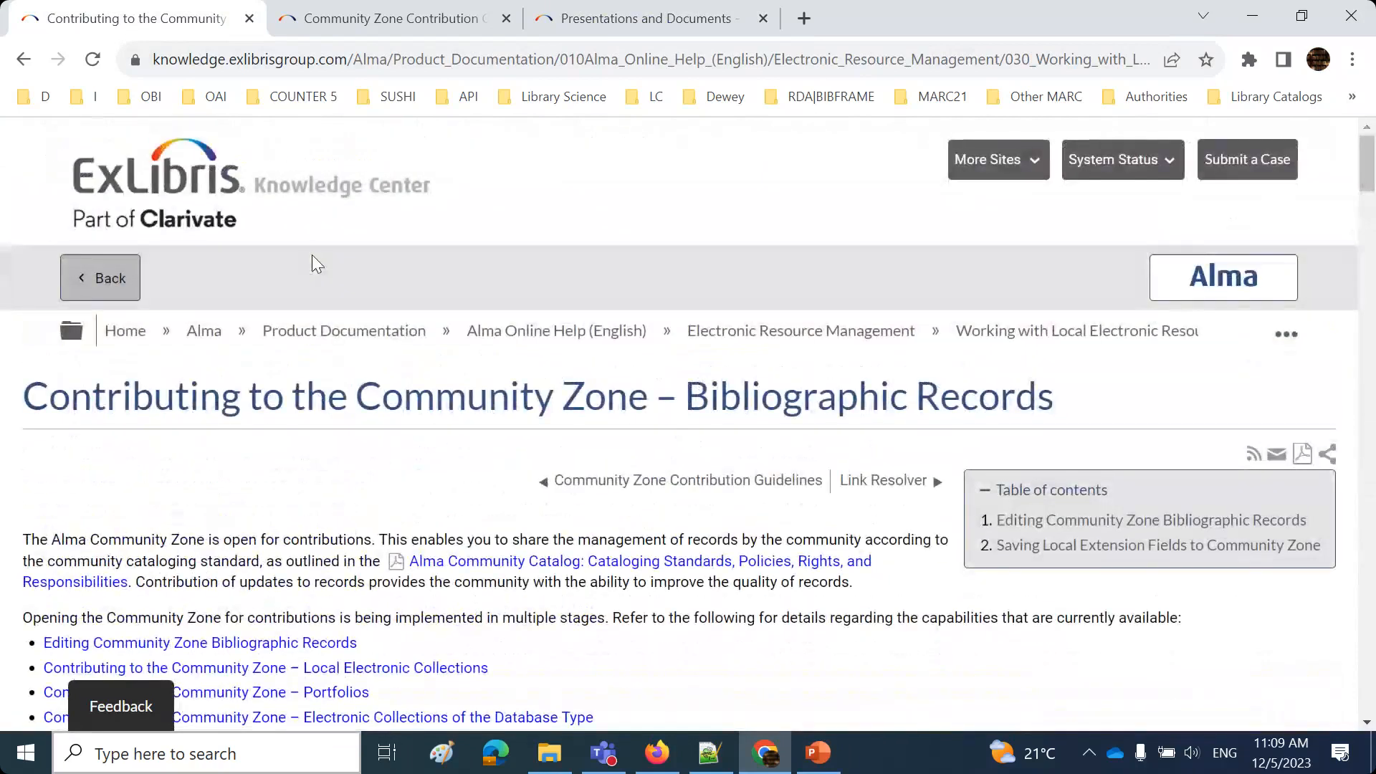
pyautogui.scroll(-1, 312, 255)
# Skim the Community Zone Contribution Guidelines article and go to its Portfolio Contribution section.
pyautogui.click(380, 19)
pyautogui.scroll(-6, 544, 376)
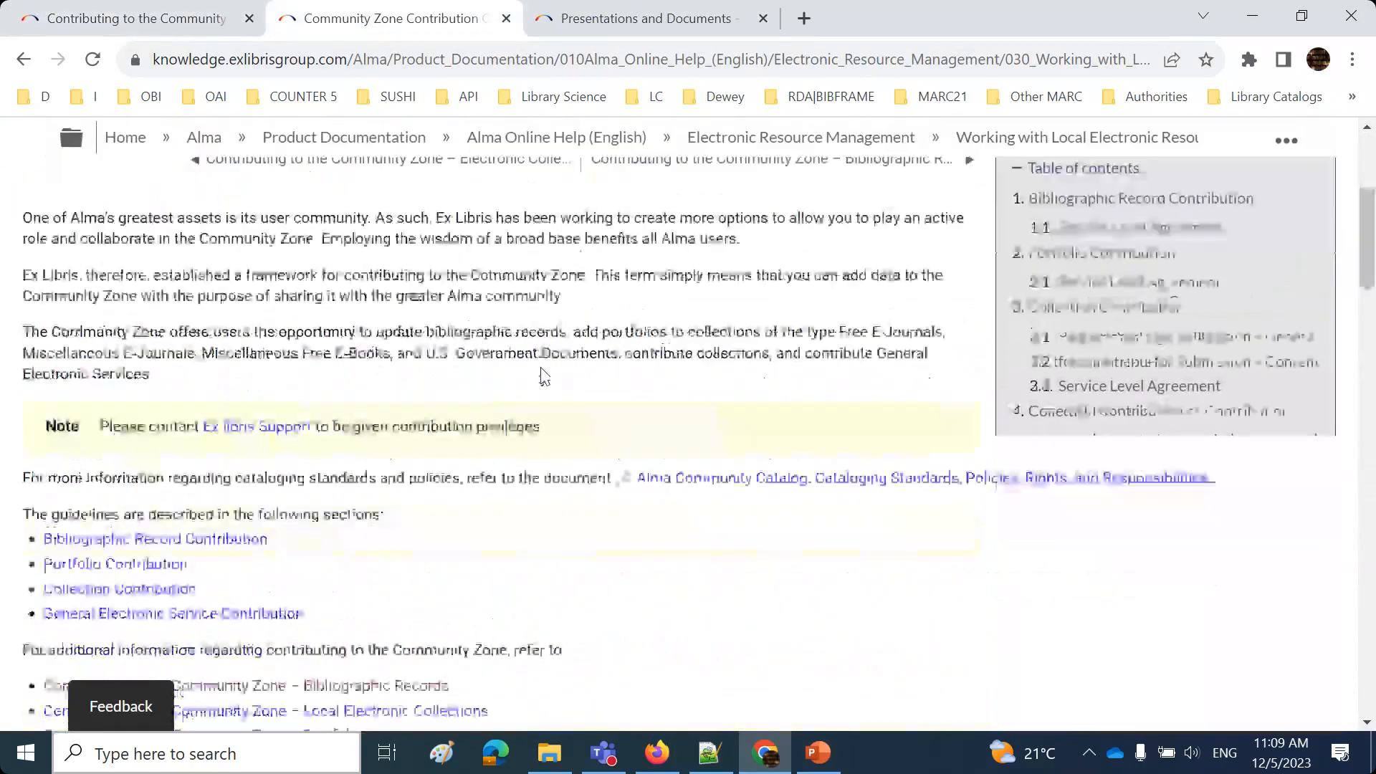
pyautogui.scroll(-18, 545, 376)
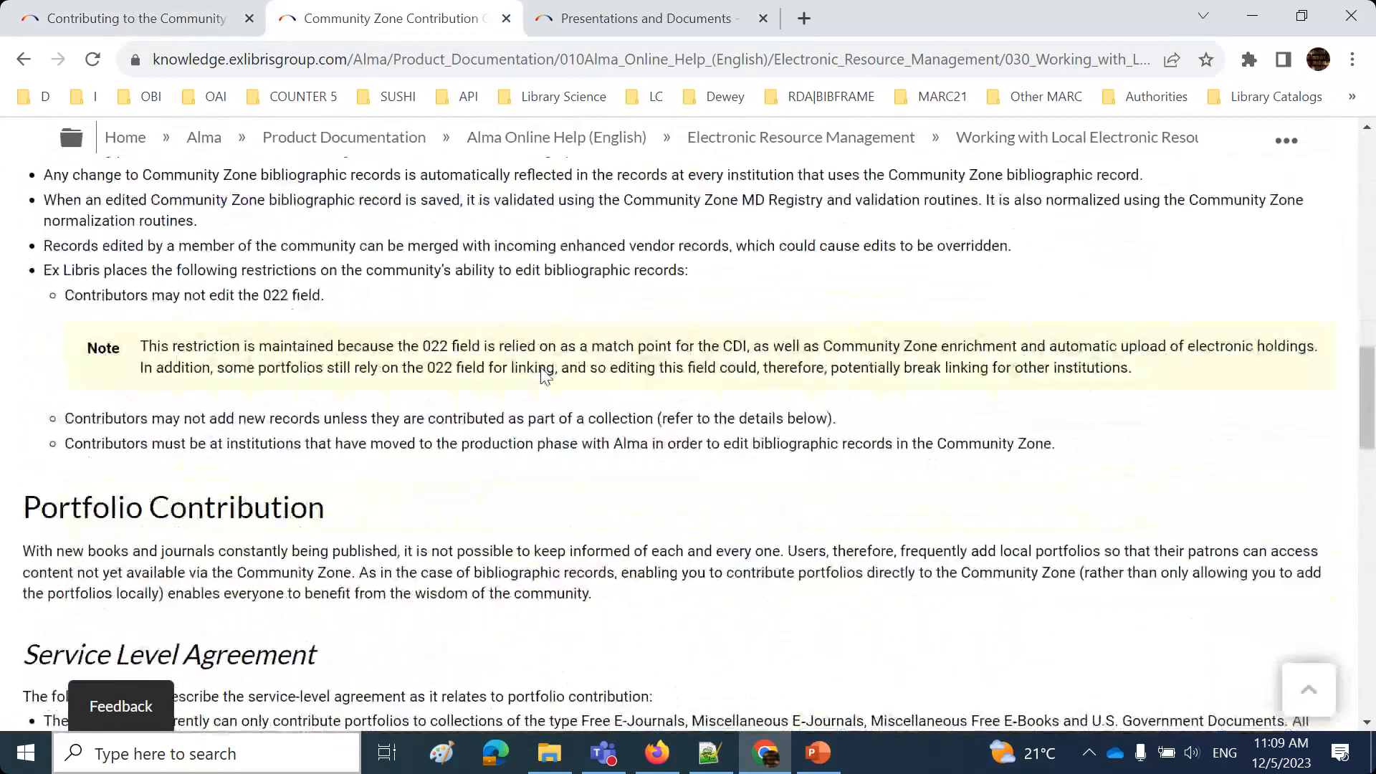
pyautogui.scroll(-20, 543, 374)
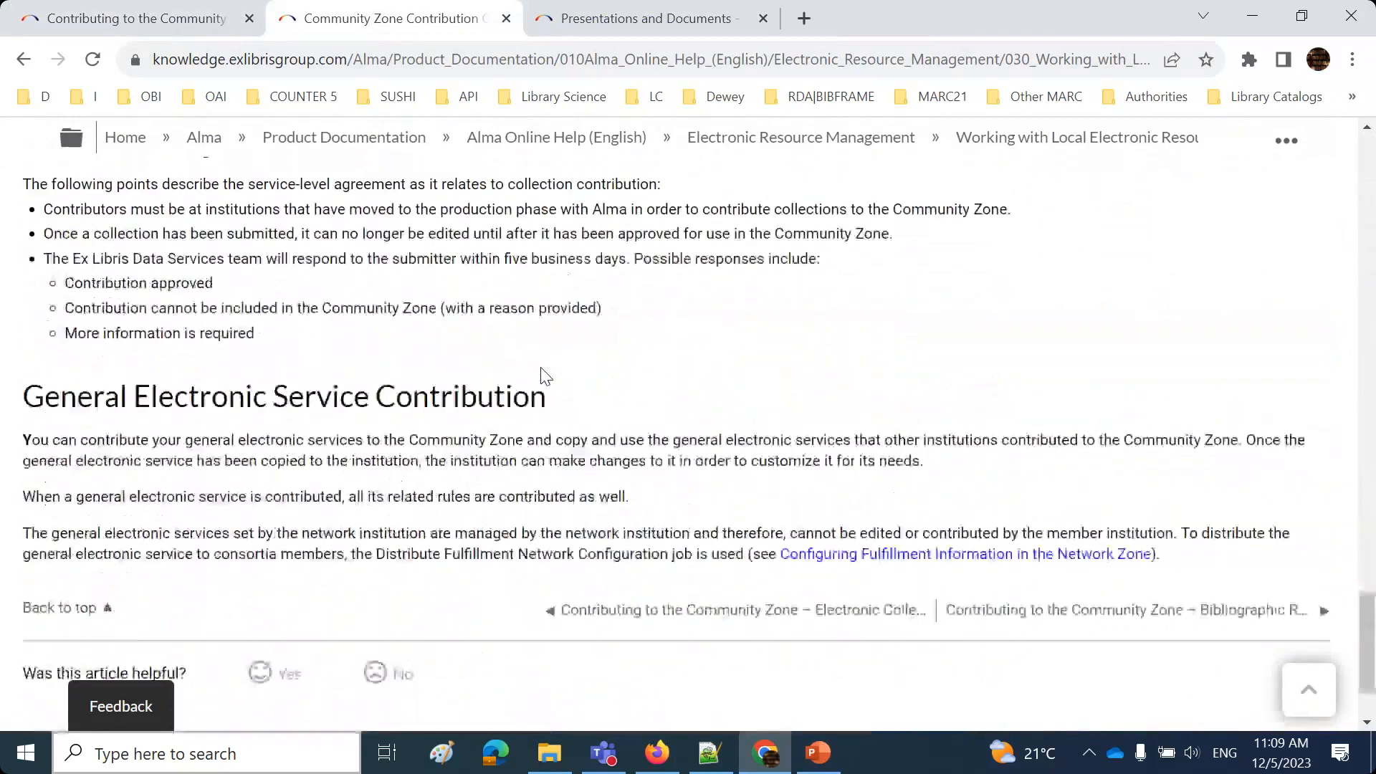
pyautogui.scroll(20, 541, 367)
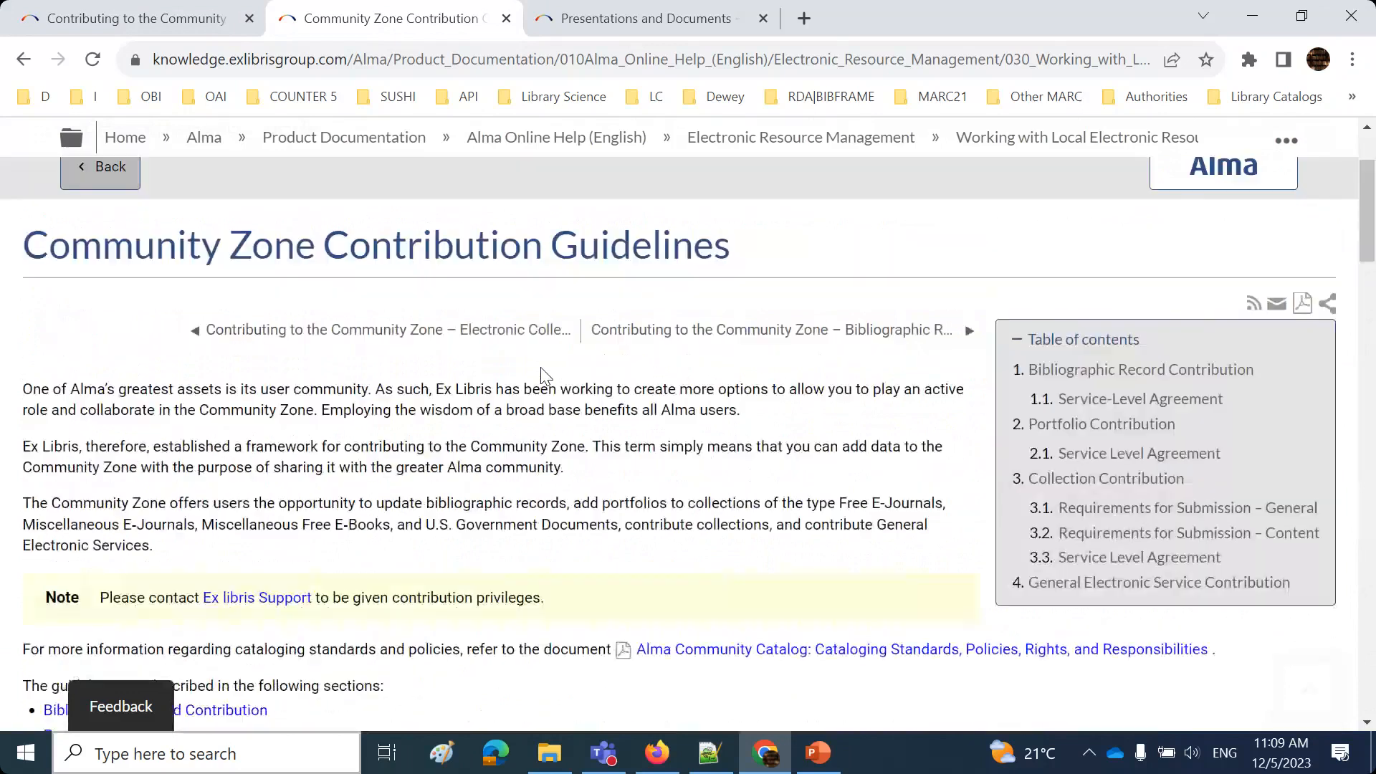
pyautogui.scroll(-5, 543, 373)
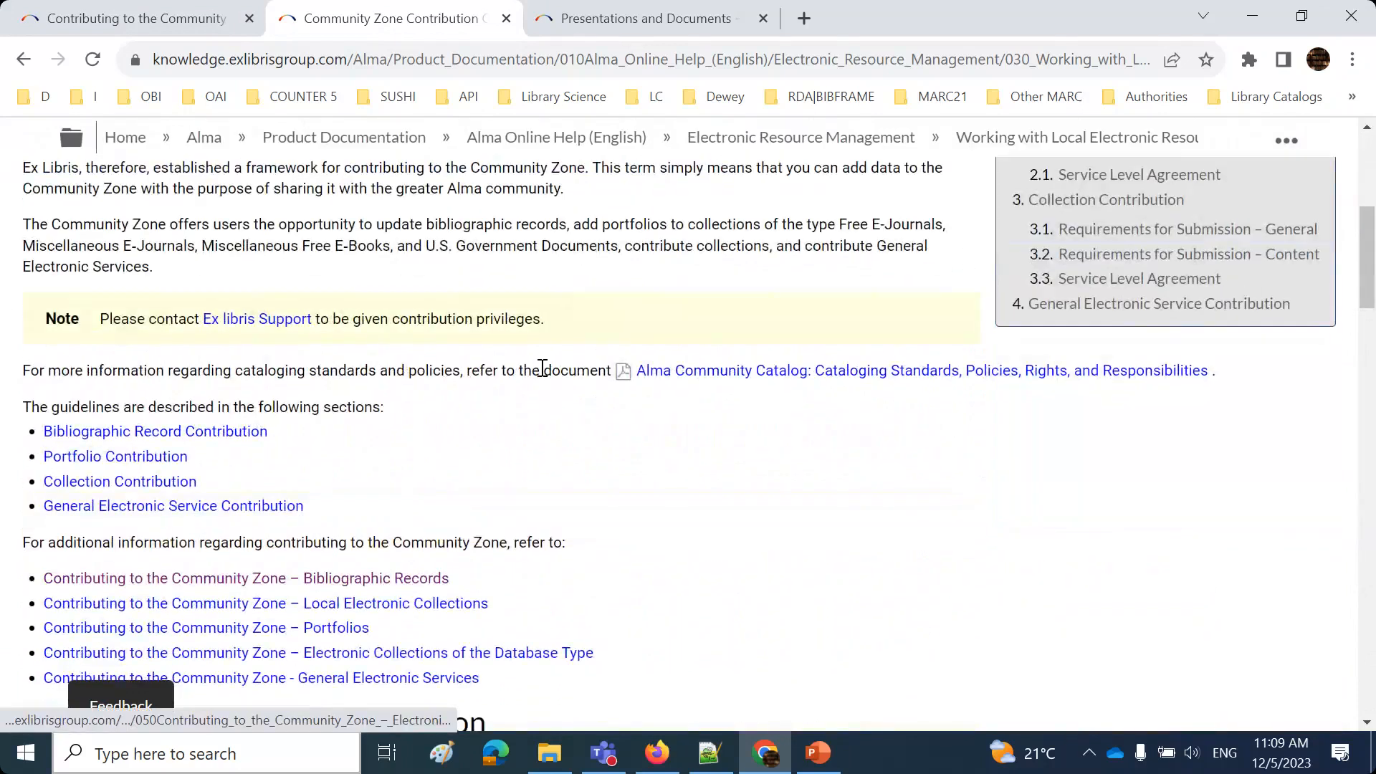
pyautogui.click(84, 458)
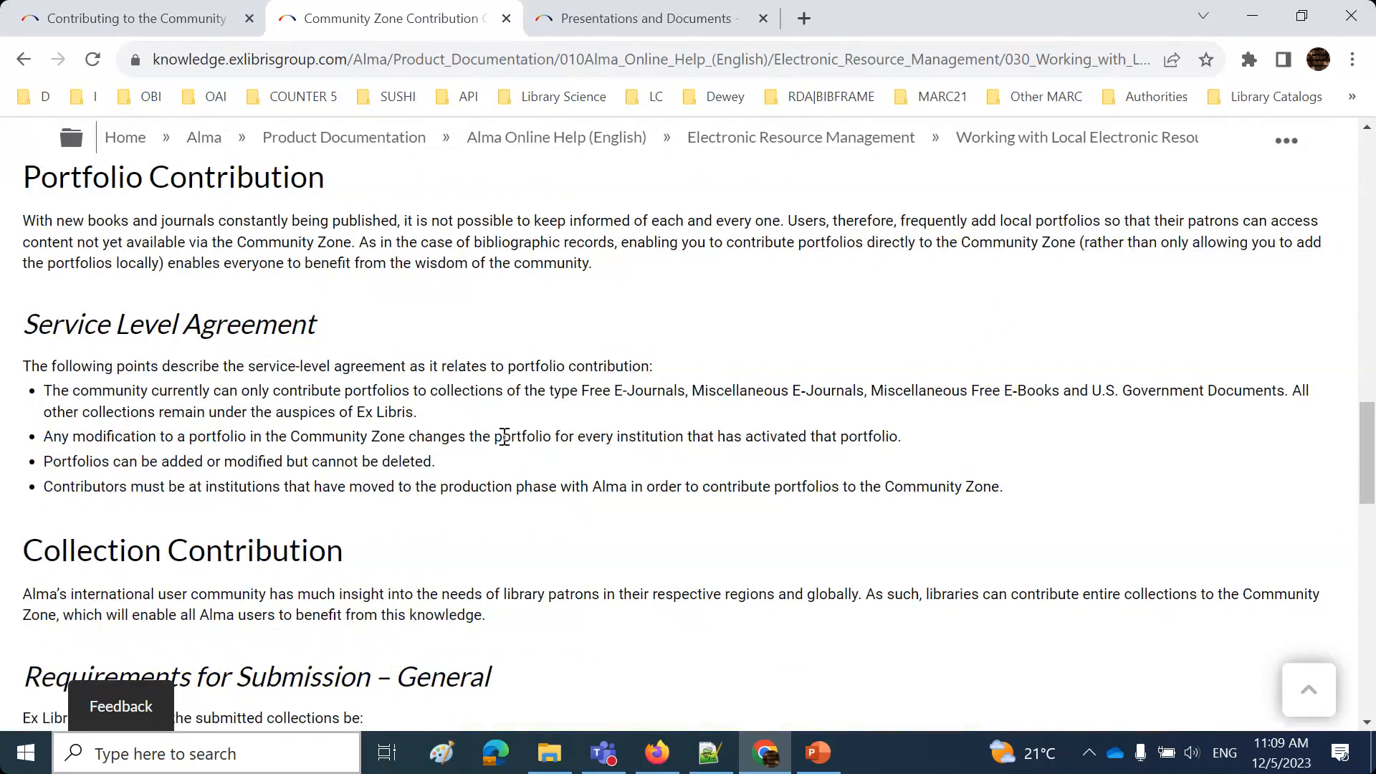
# Open Contributing to the Community Zone – Portfolios from the Bibliographic Records article and highlight the sentence introducing the eligible electronic collections.
pyautogui.click(176, 21)
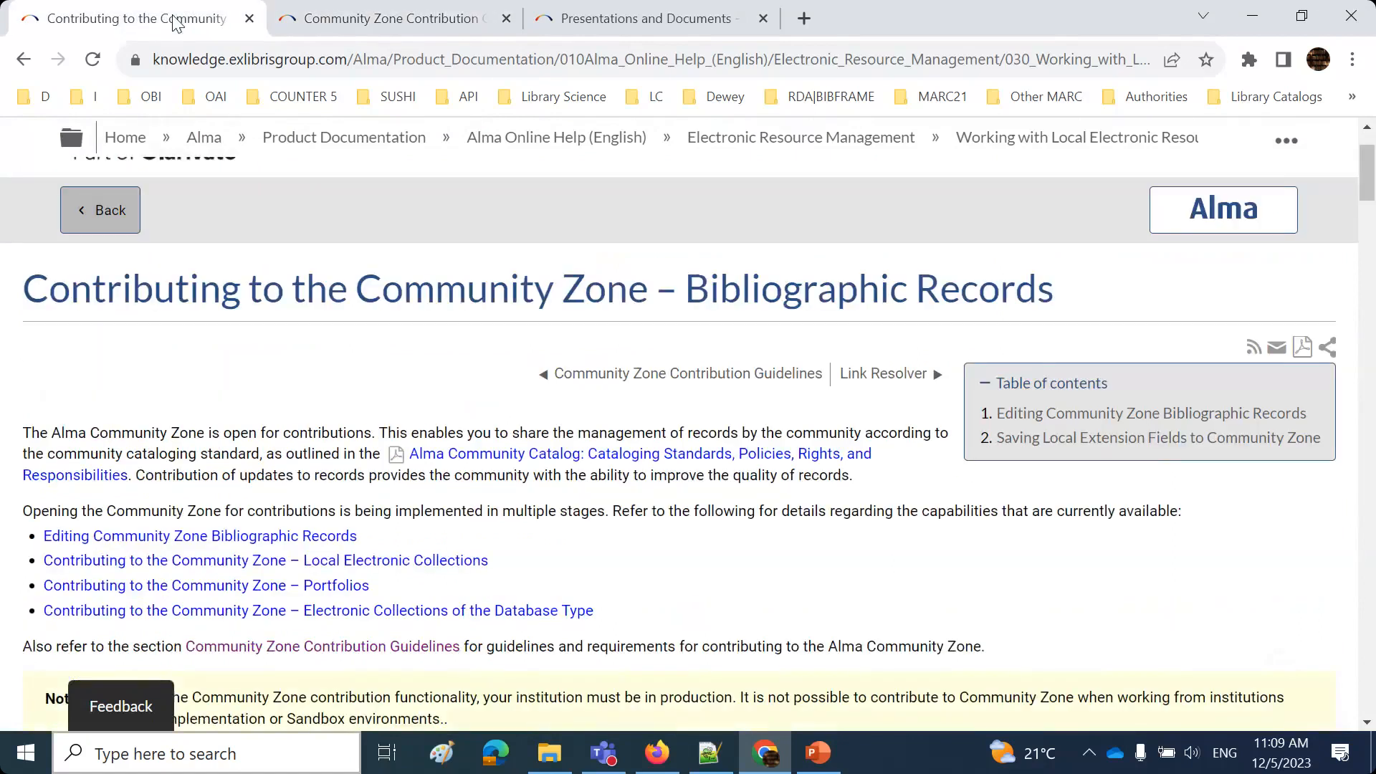
pyautogui.click(324, 588)
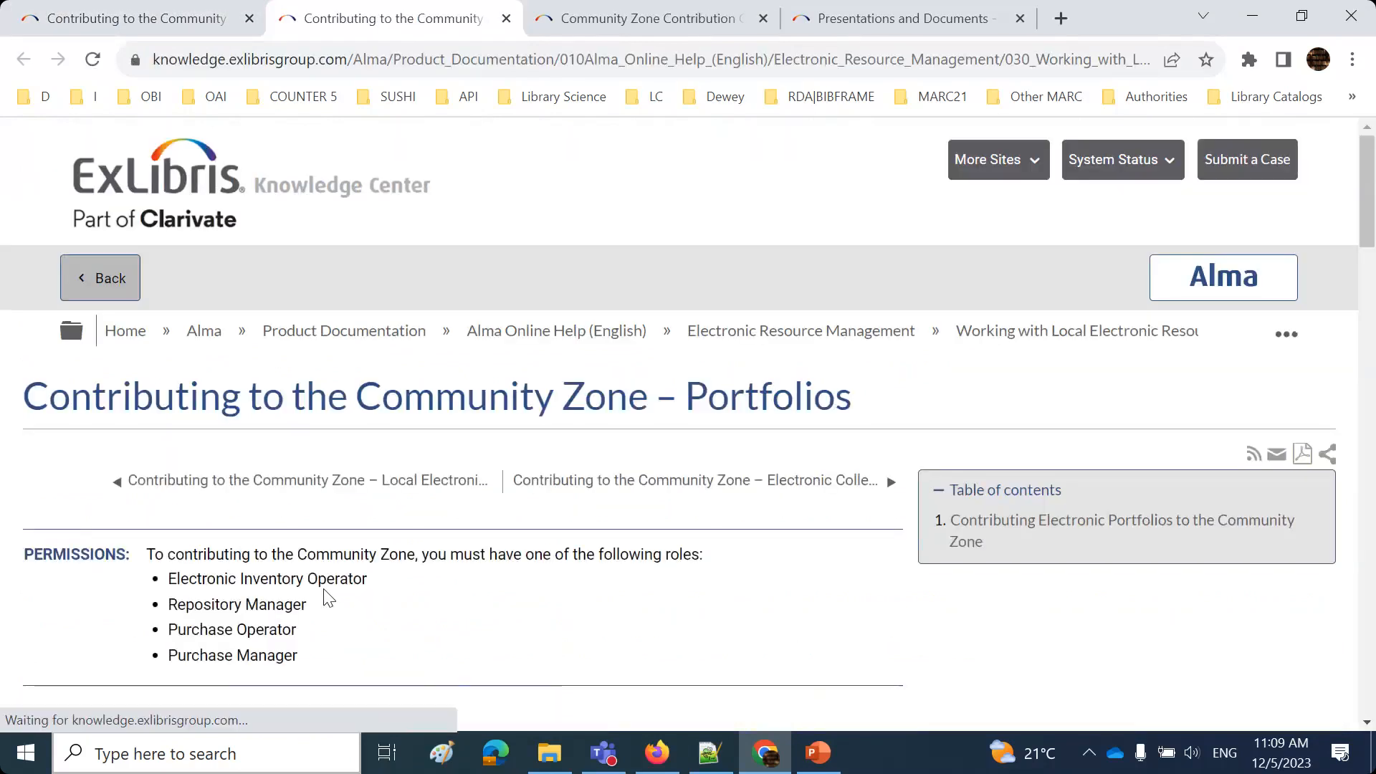
pyautogui.scroll(-5, 329, 586)
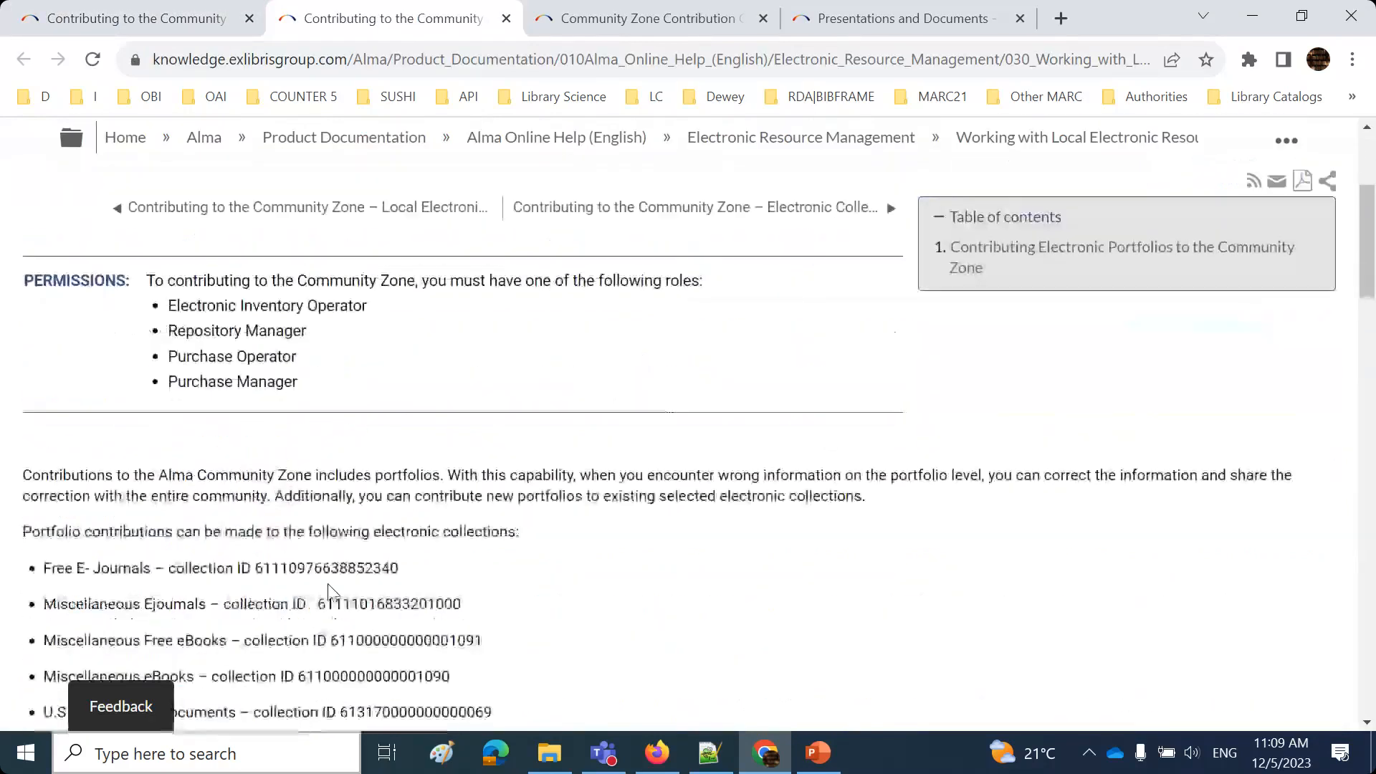
pyautogui.scroll(3, 329, 586)
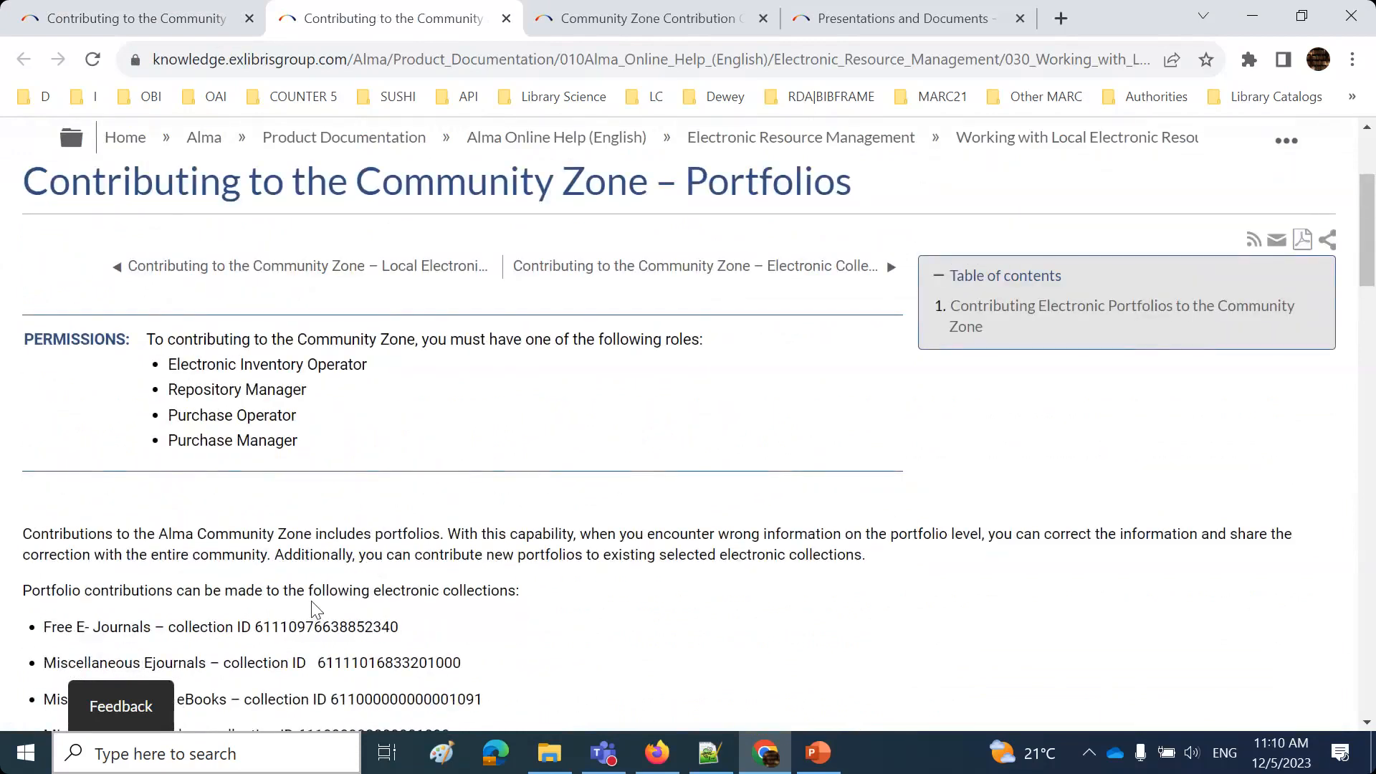
pyautogui.scroll(-3, 313, 609)
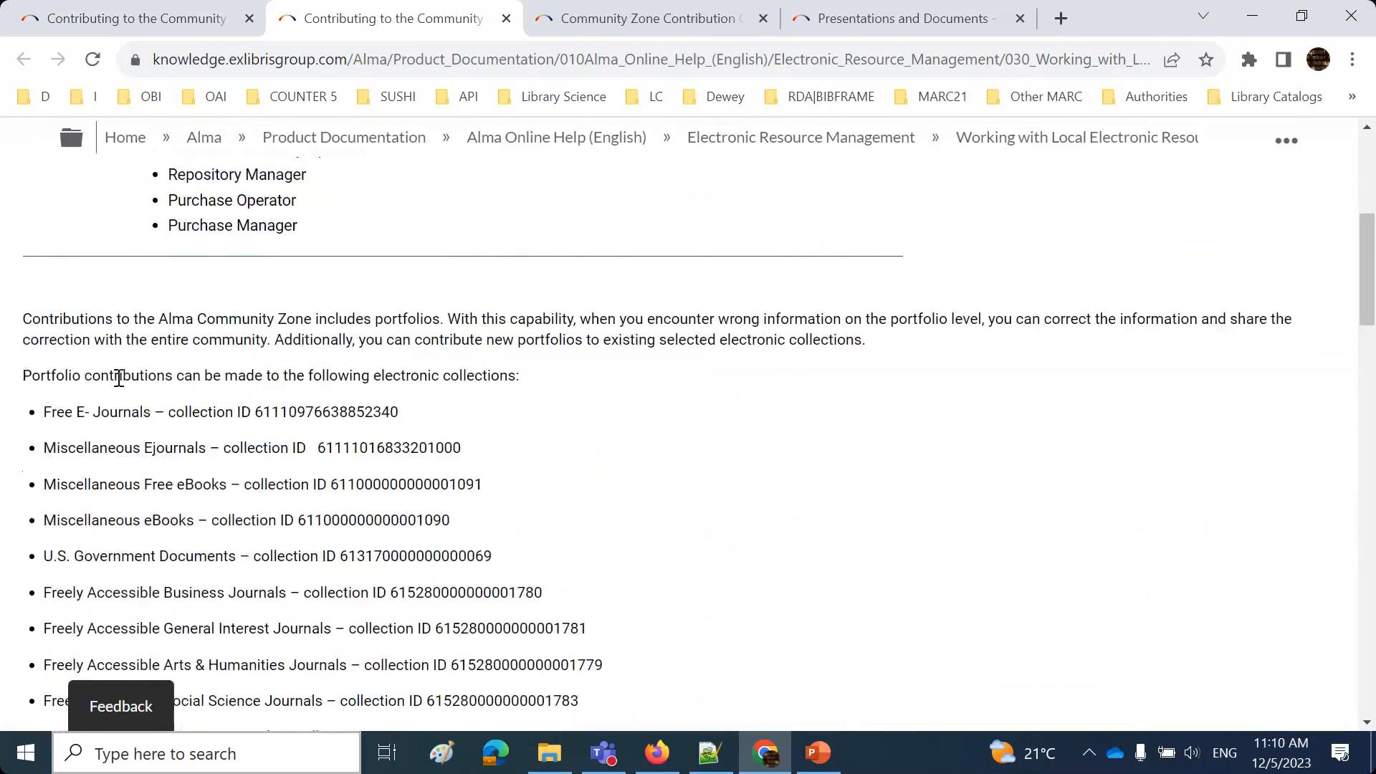
pyautogui.tripleClick(119, 378)
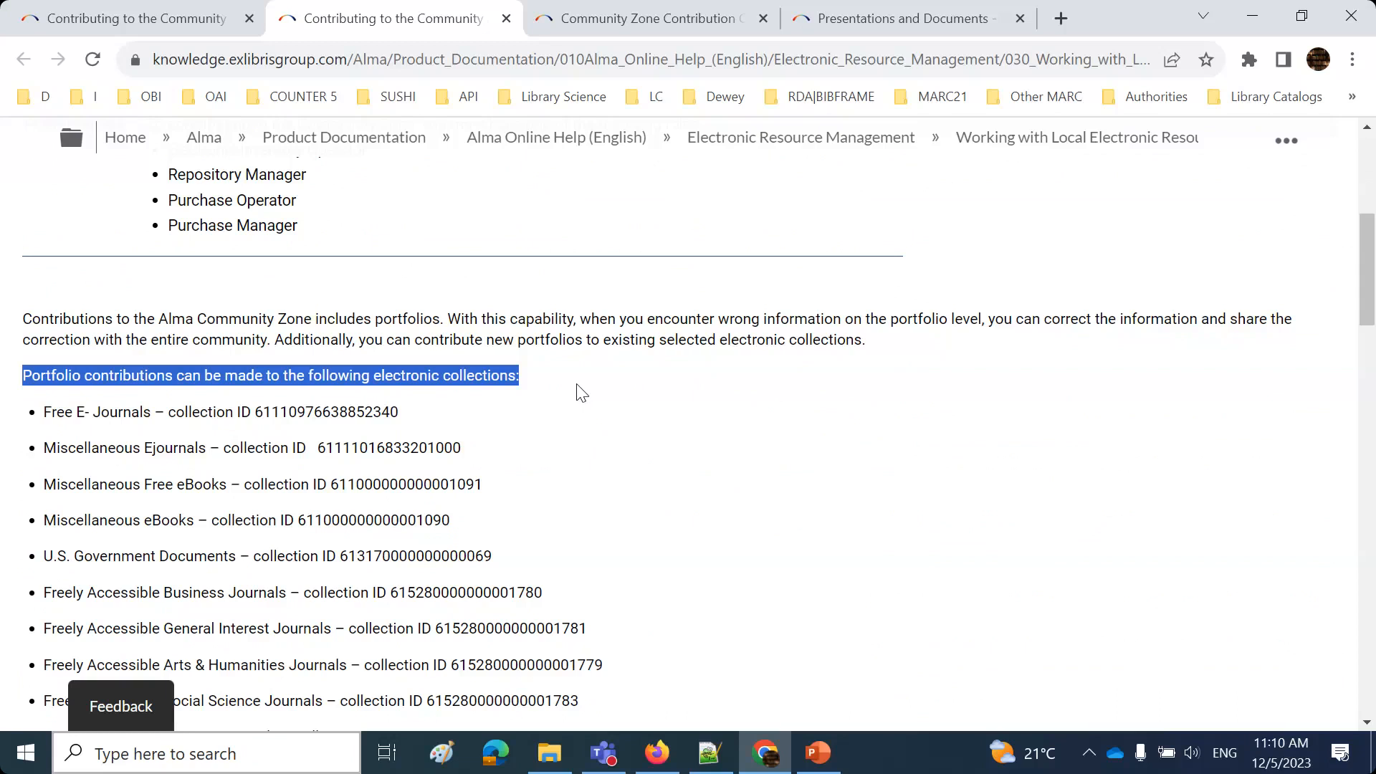
# Return to the PowerPoint presentation and advance to the Editing CZ Bibliographic records slide.
pyautogui.click(818, 753)
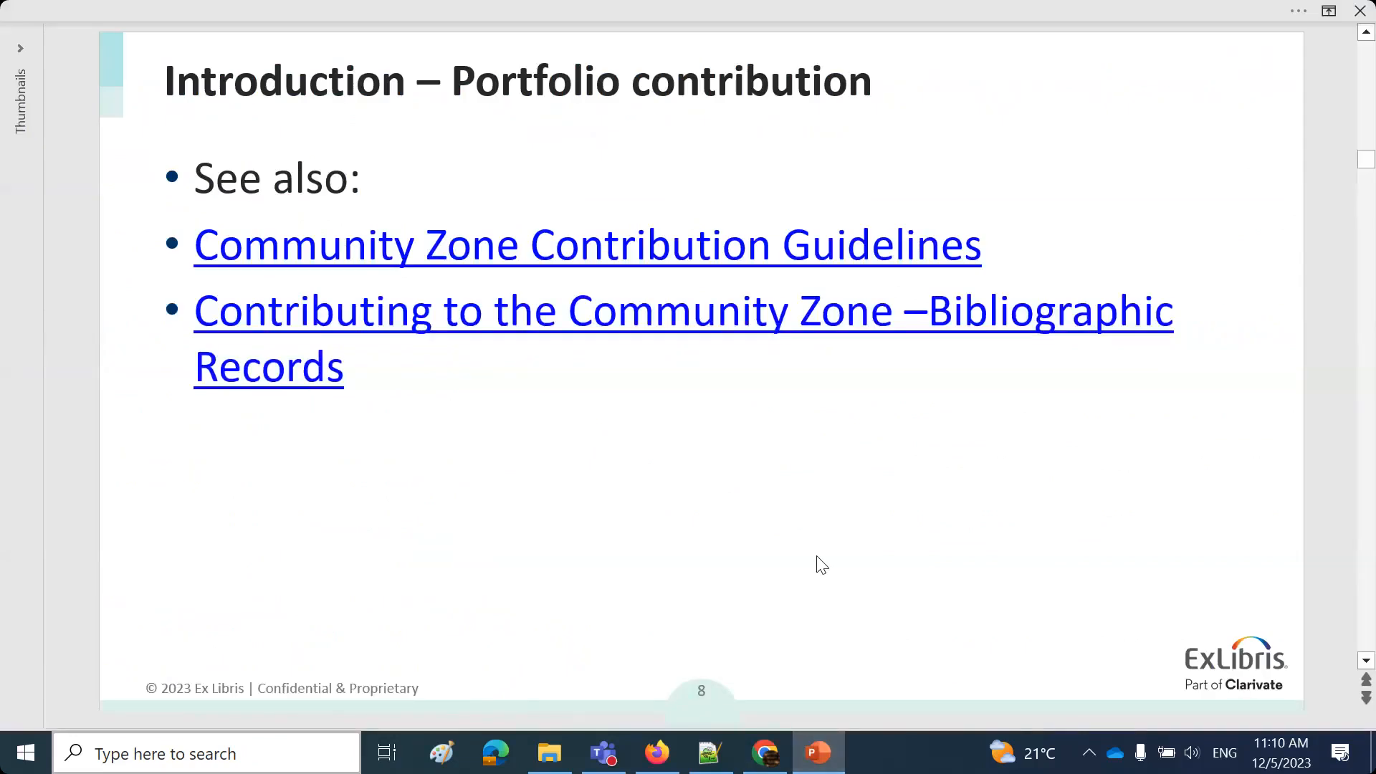
pyautogui.click(821, 565)
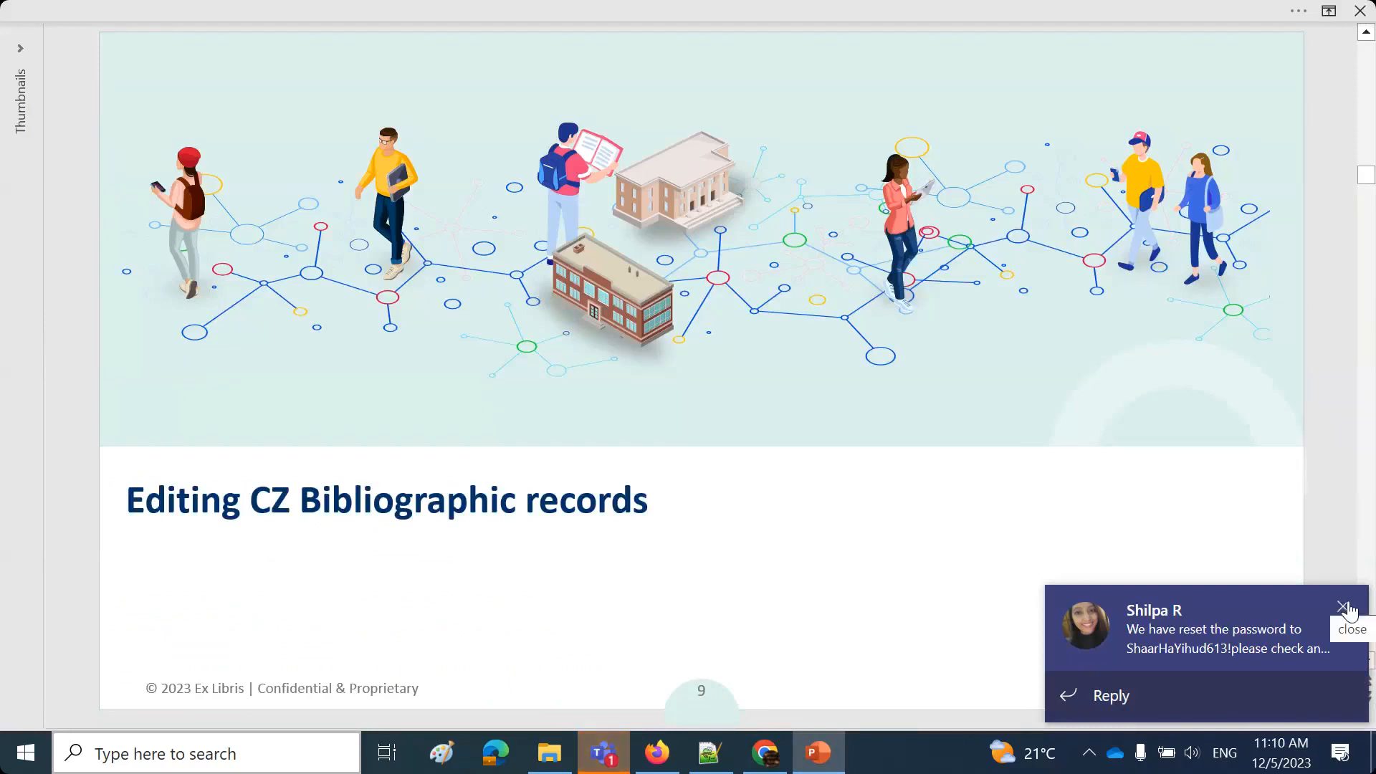
# Dismiss the incoming chat notification and quit Microsoft Teams.
pyautogui.click(1345, 609)
pyautogui.rightClick(606, 754)
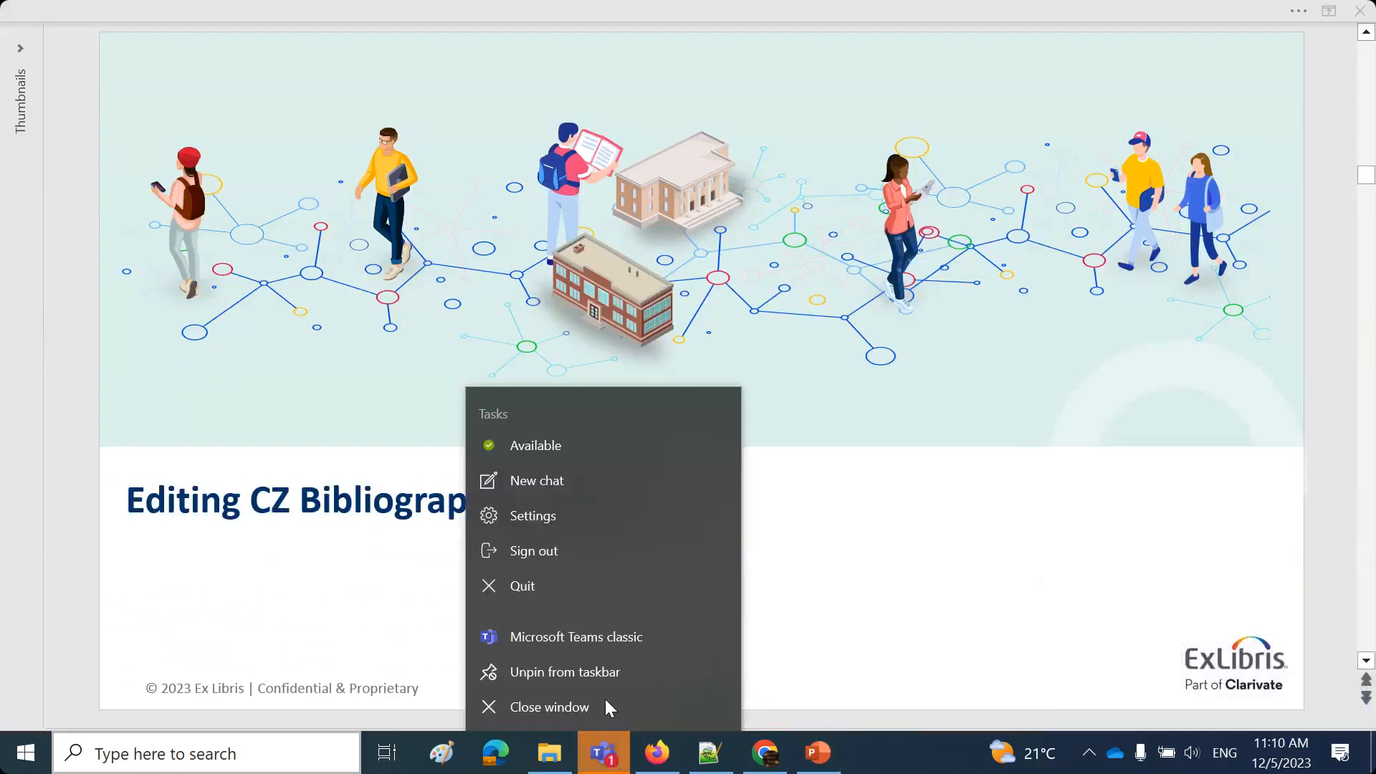
pyautogui.click(549, 586)
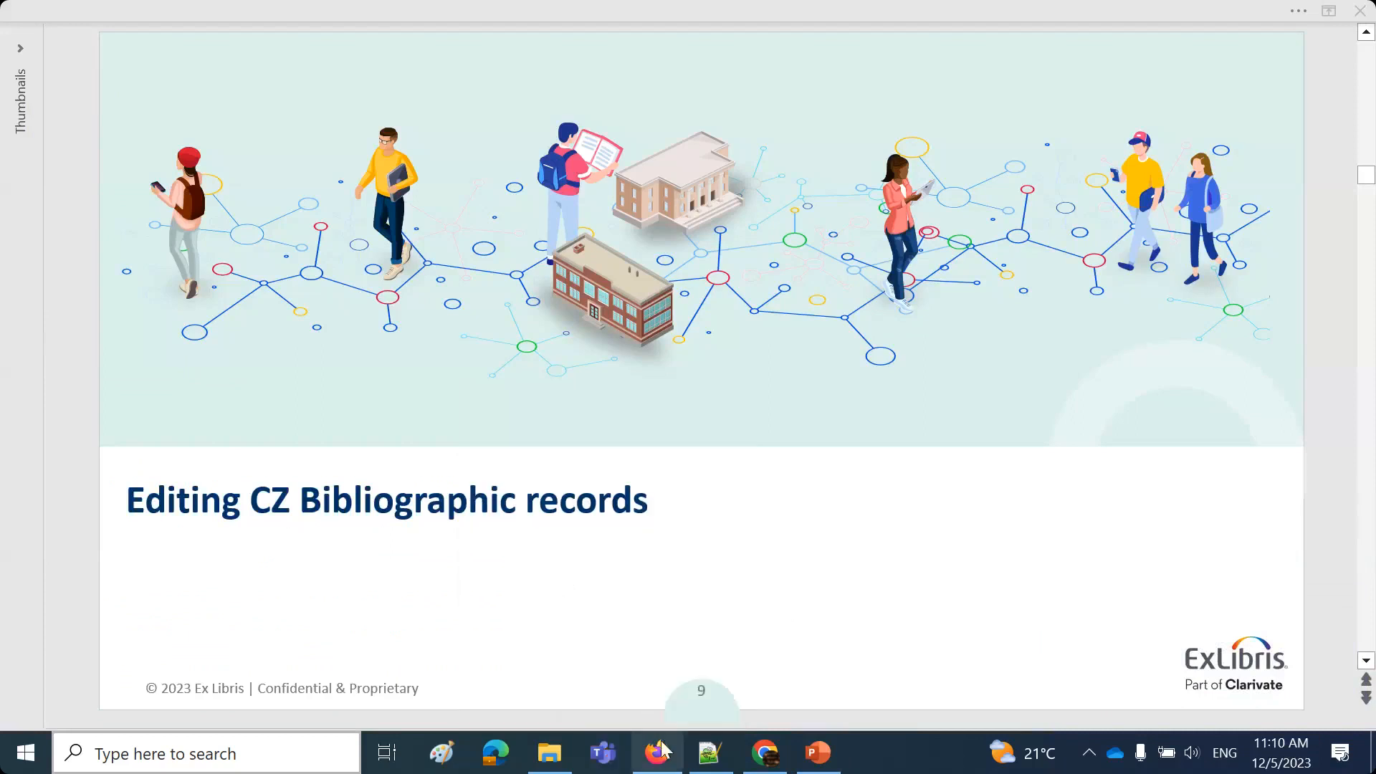
# Switch to Alma in Firefox and search the Community Zone's All titles by title for "Ms. gloria steinem".
pyautogui.moveTo(663, 749)
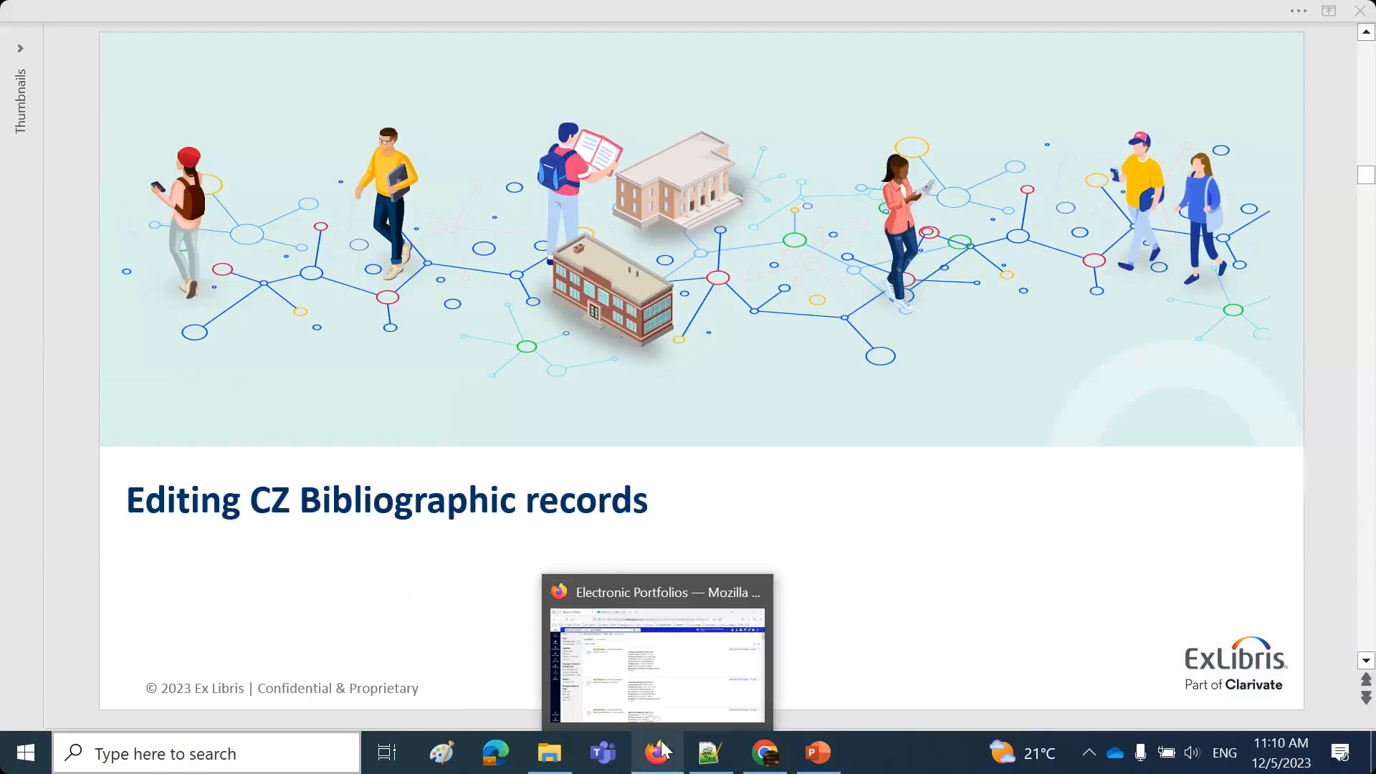
pyautogui.moveTo(771, 765)
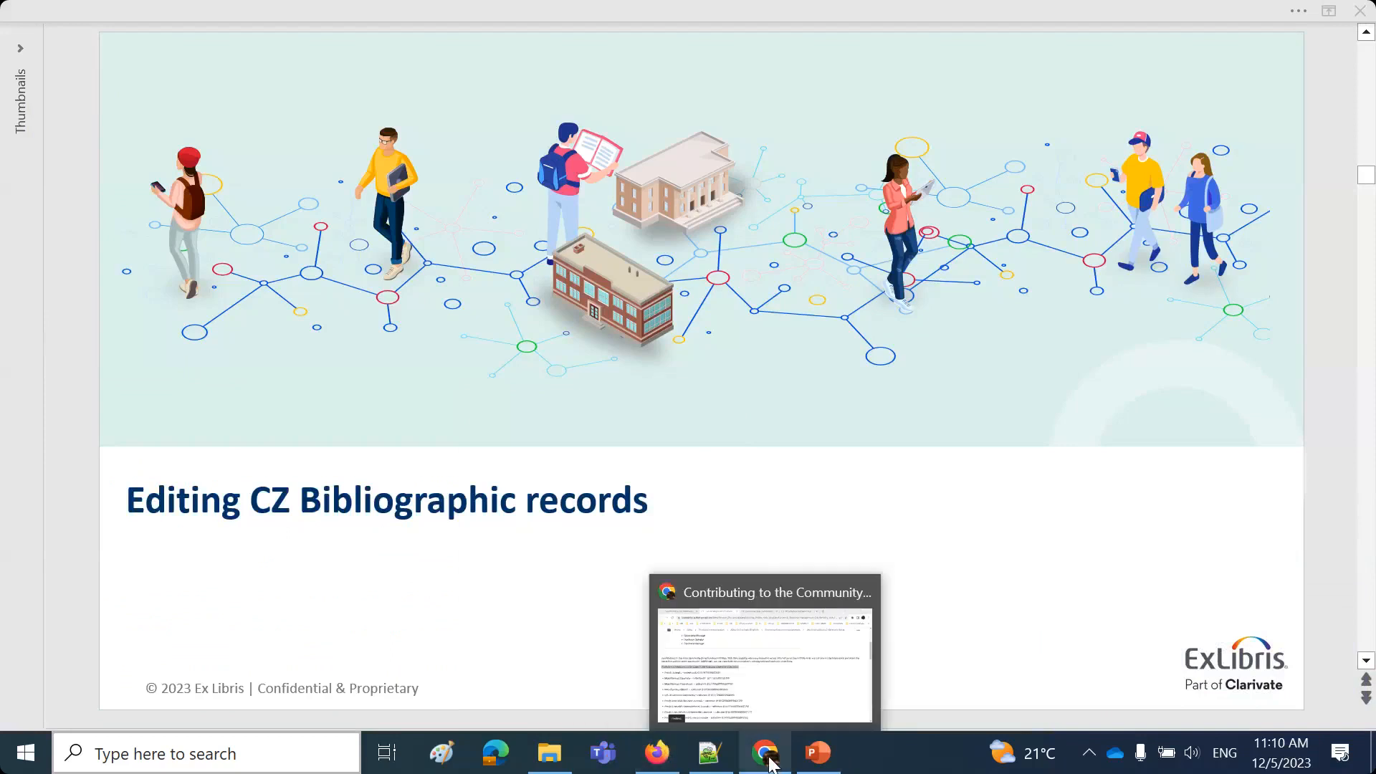
pyautogui.click(657, 753)
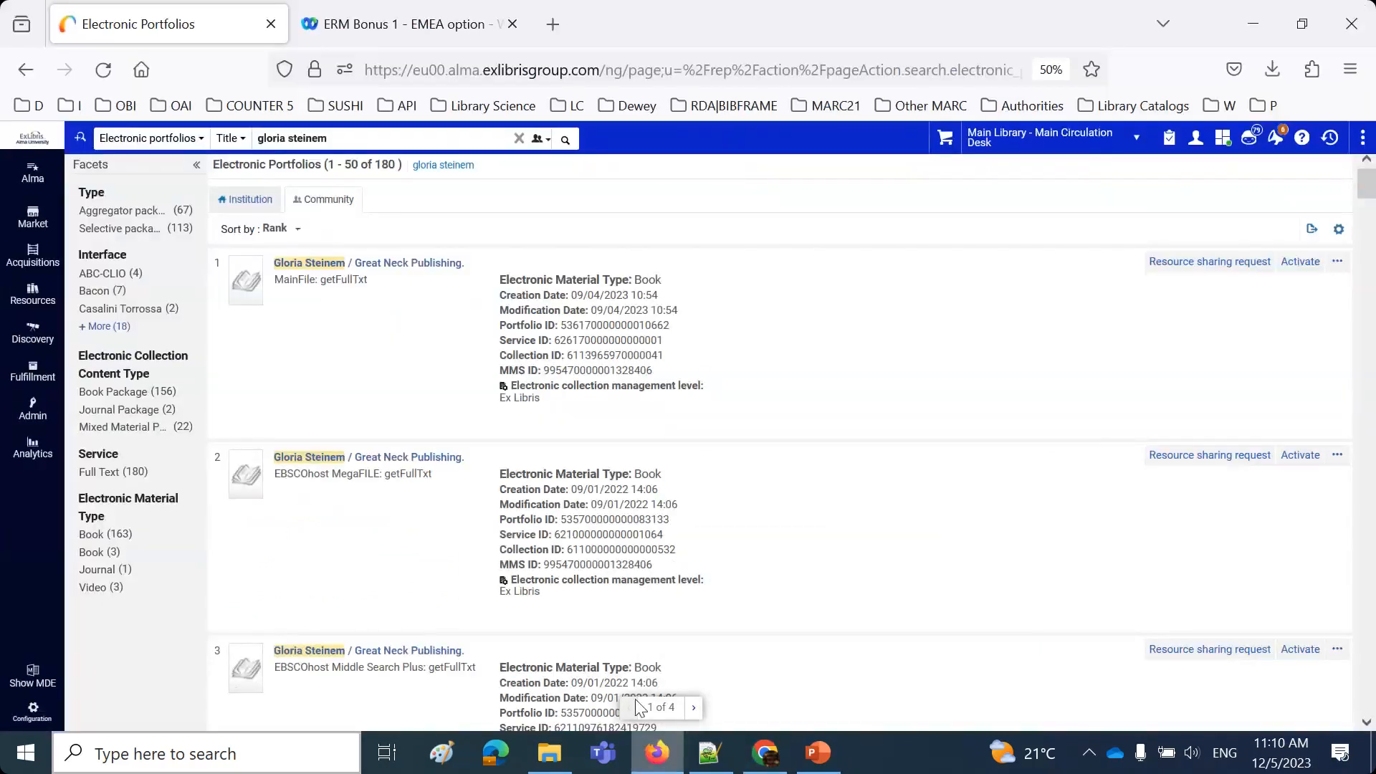
pyautogui.click(259, 139)
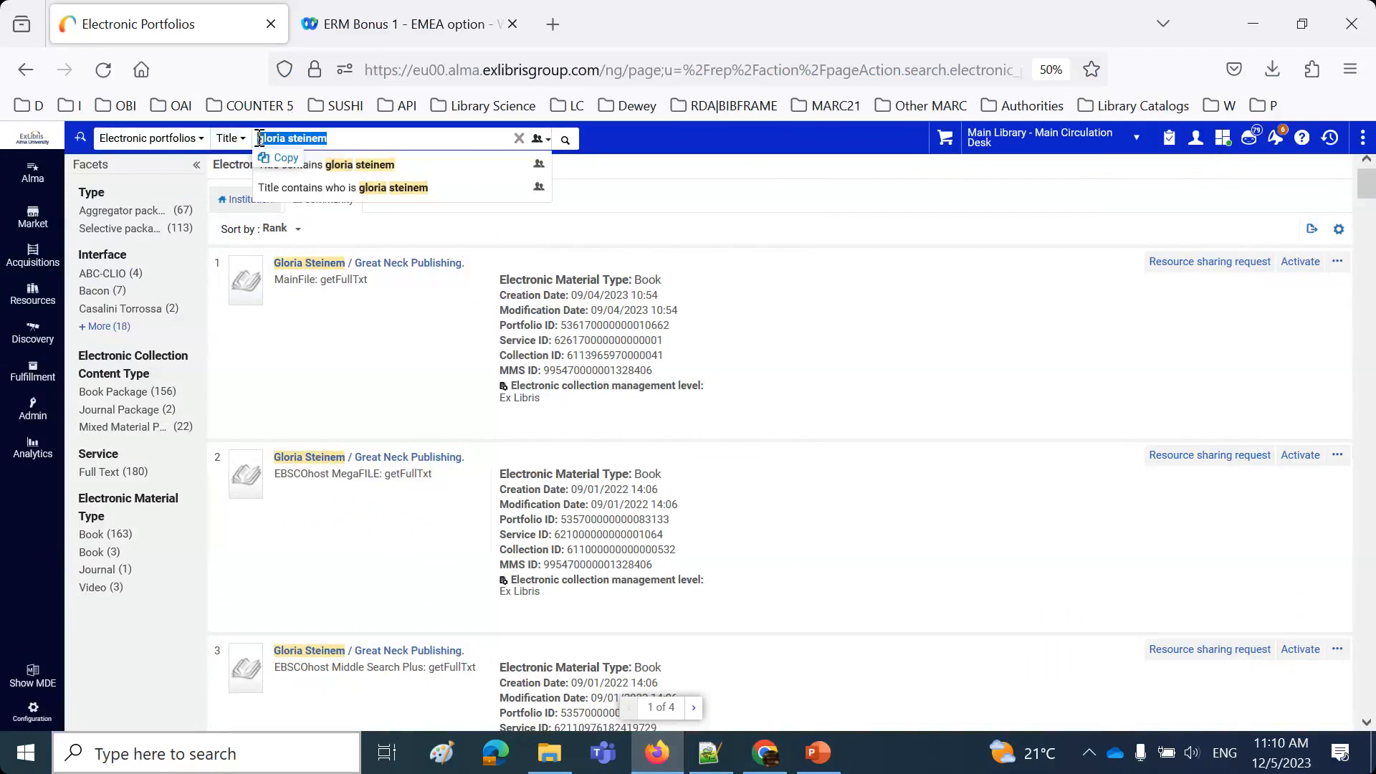
pyautogui.write('Ms.')
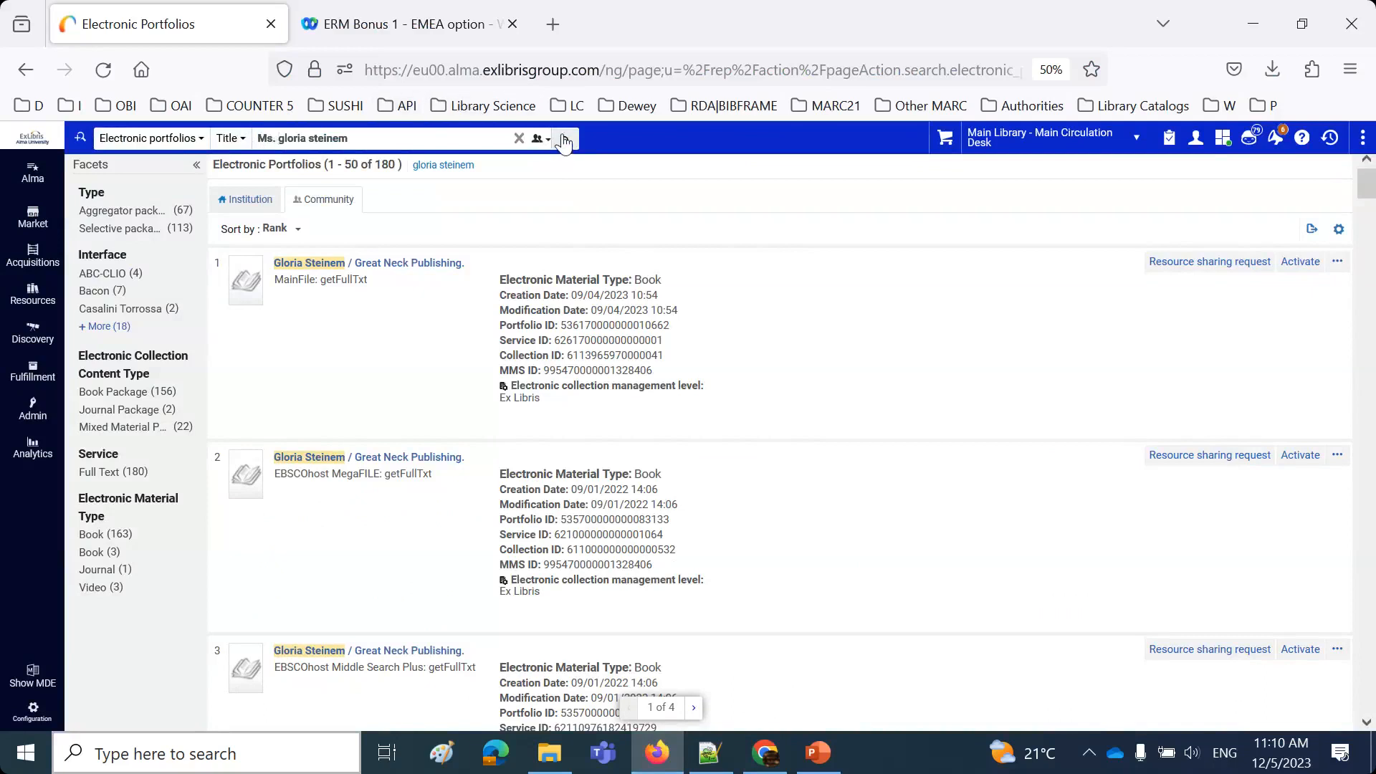
pyautogui.click(136, 138)
pyautogui.click(137, 180)
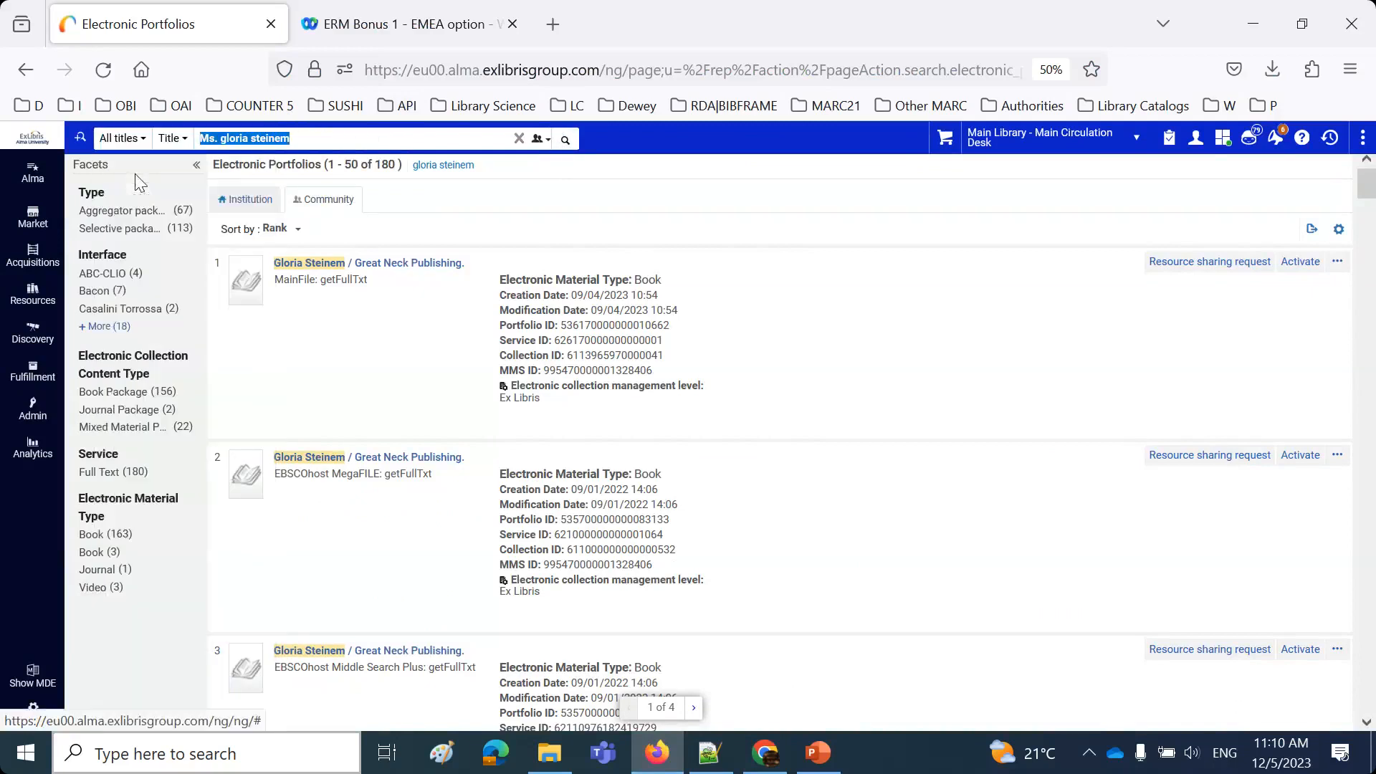
pyautogui.click(566, 140)
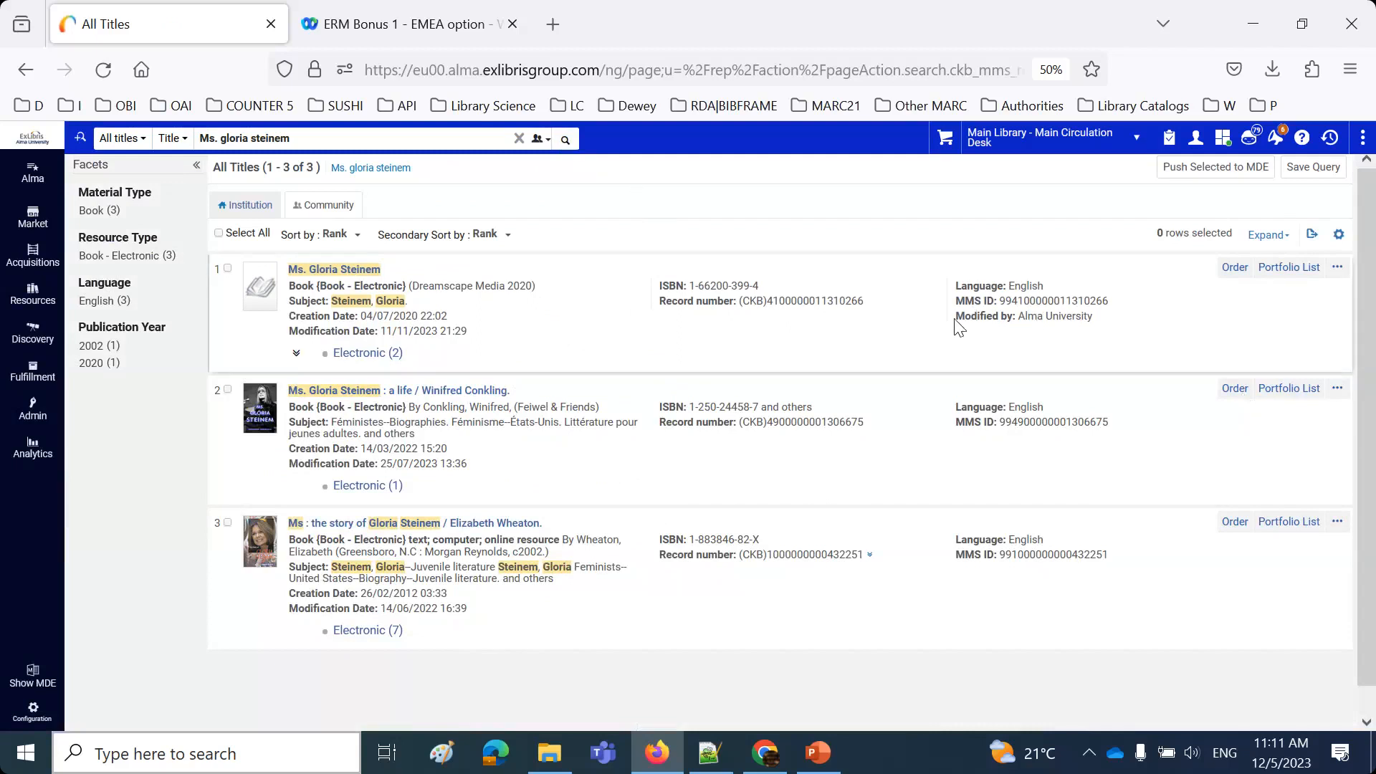
# Highlight the Modified by line of the first title in the results to point out the contributing institution.
pyautogui.moveTo(956, 320); pyautogui.dragTo(1109, 328)
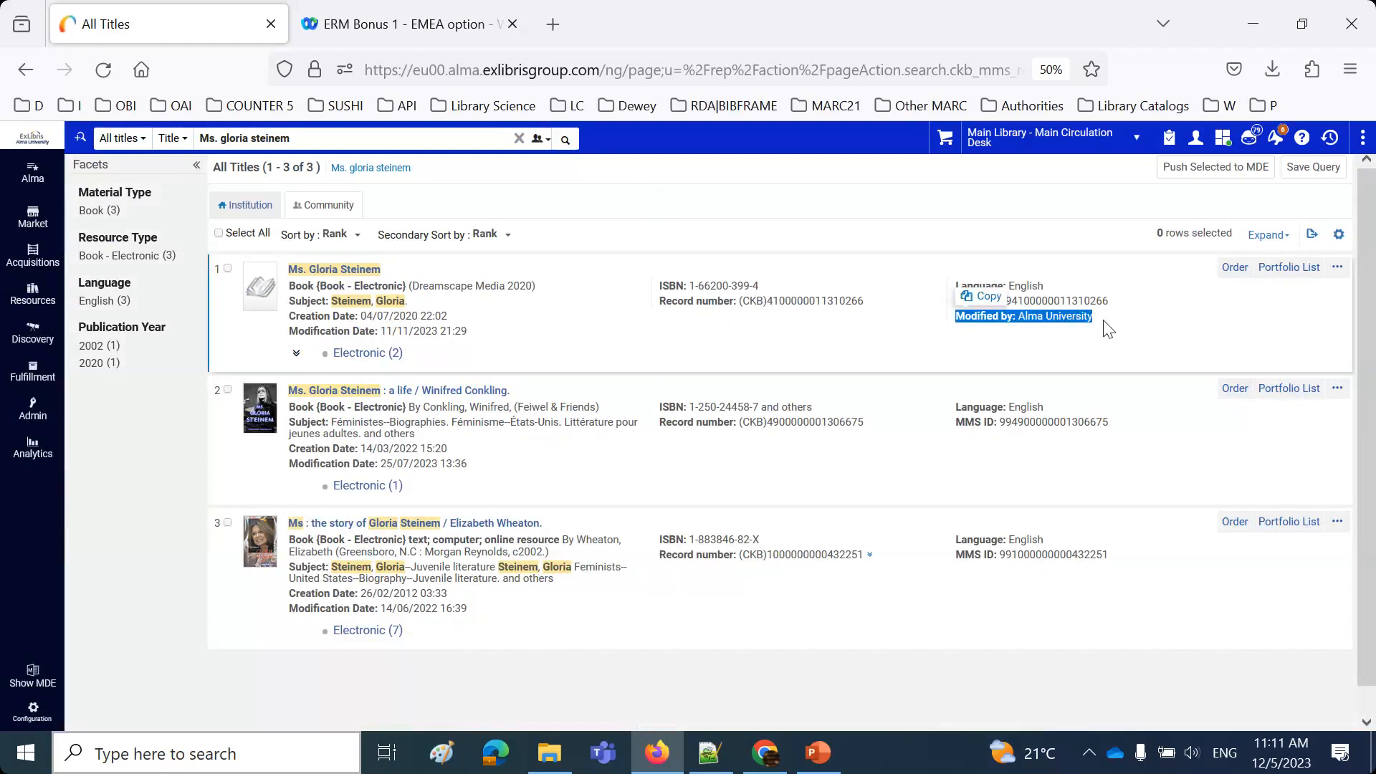
pyautogui.click(1107, 355)
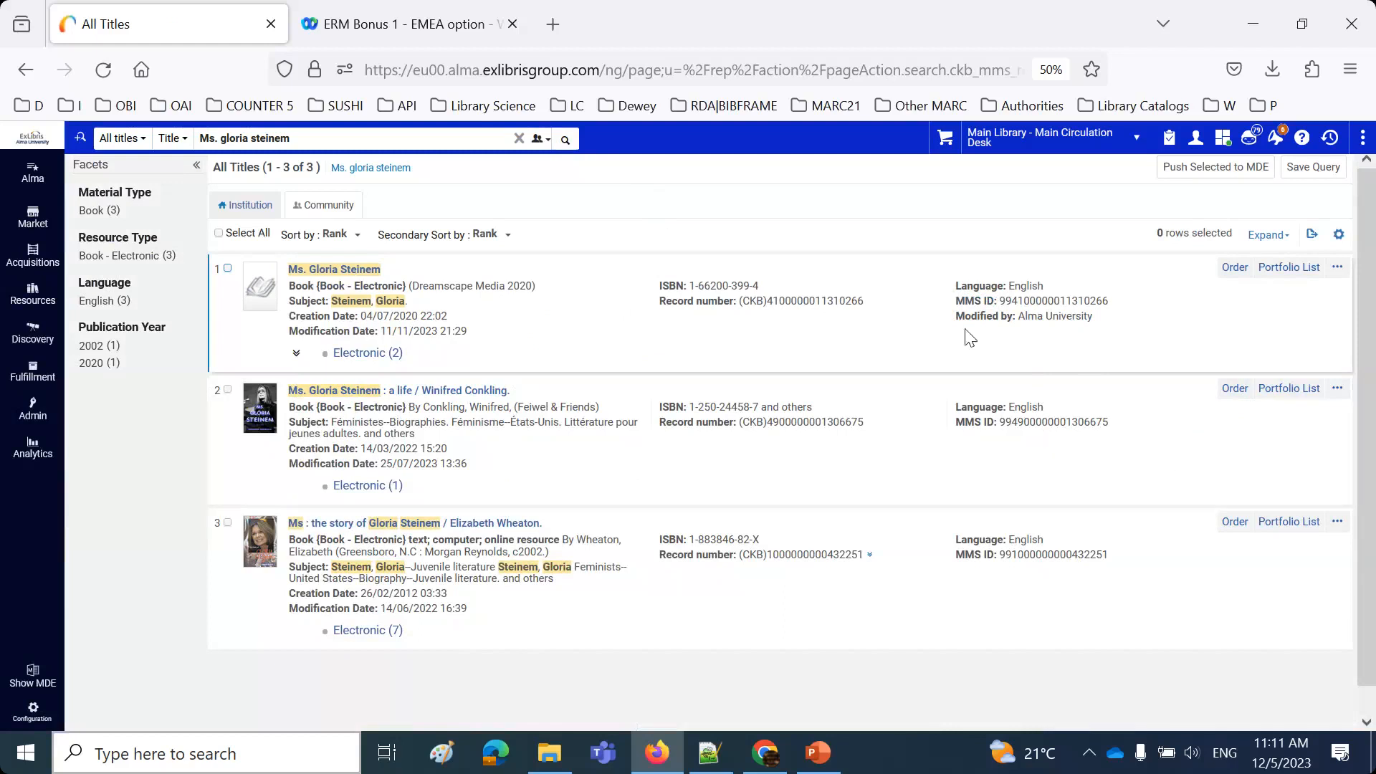
pyautogui.moveTo(956, 316); pyautogui.dragTo(1133, 321)
pyautogui.click(1132, 361)
pyautogui.moveTo(962, 316); pyautogui.dragTo(1131, 334)
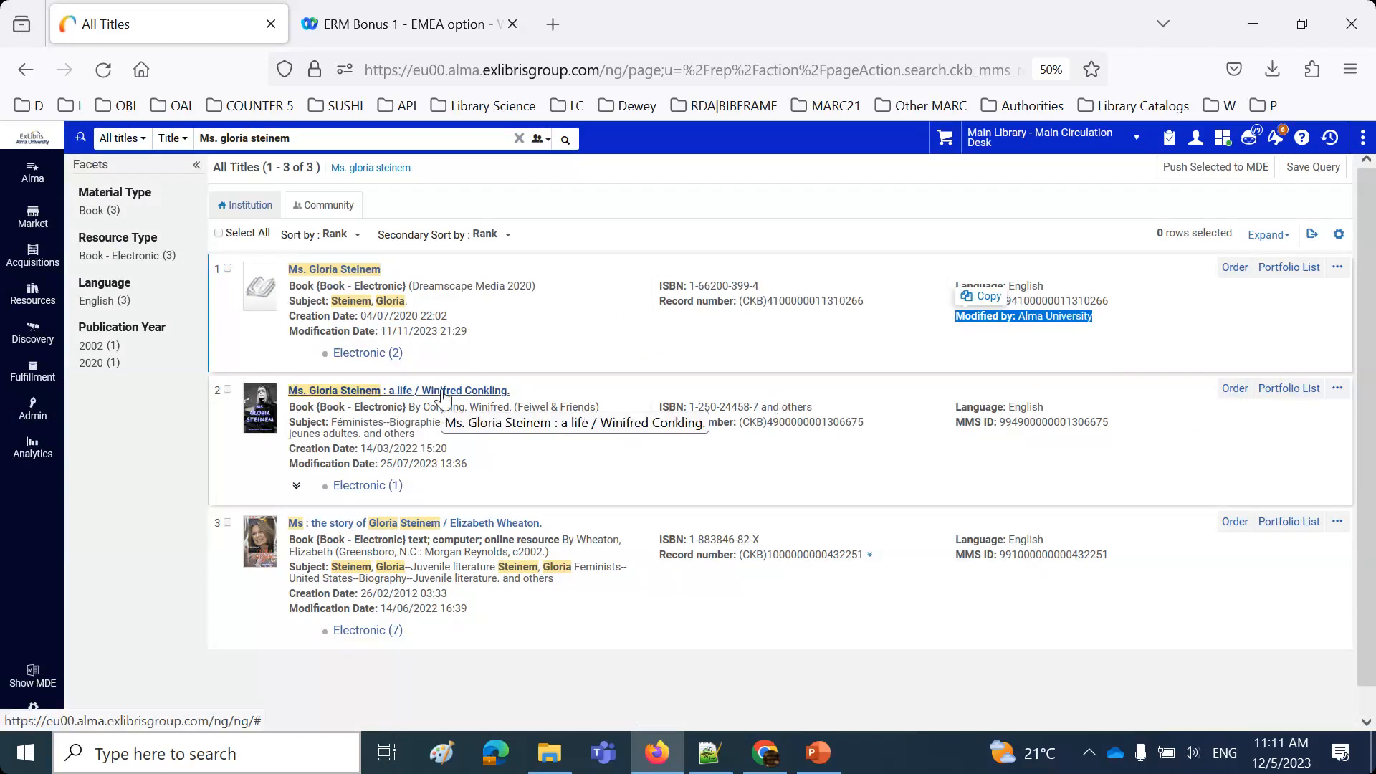
# Open the Community Zone record "Ms. Gloria Steinem : a life" for editing in the Metadata Editor.
pyautogui.click(1338, 390)
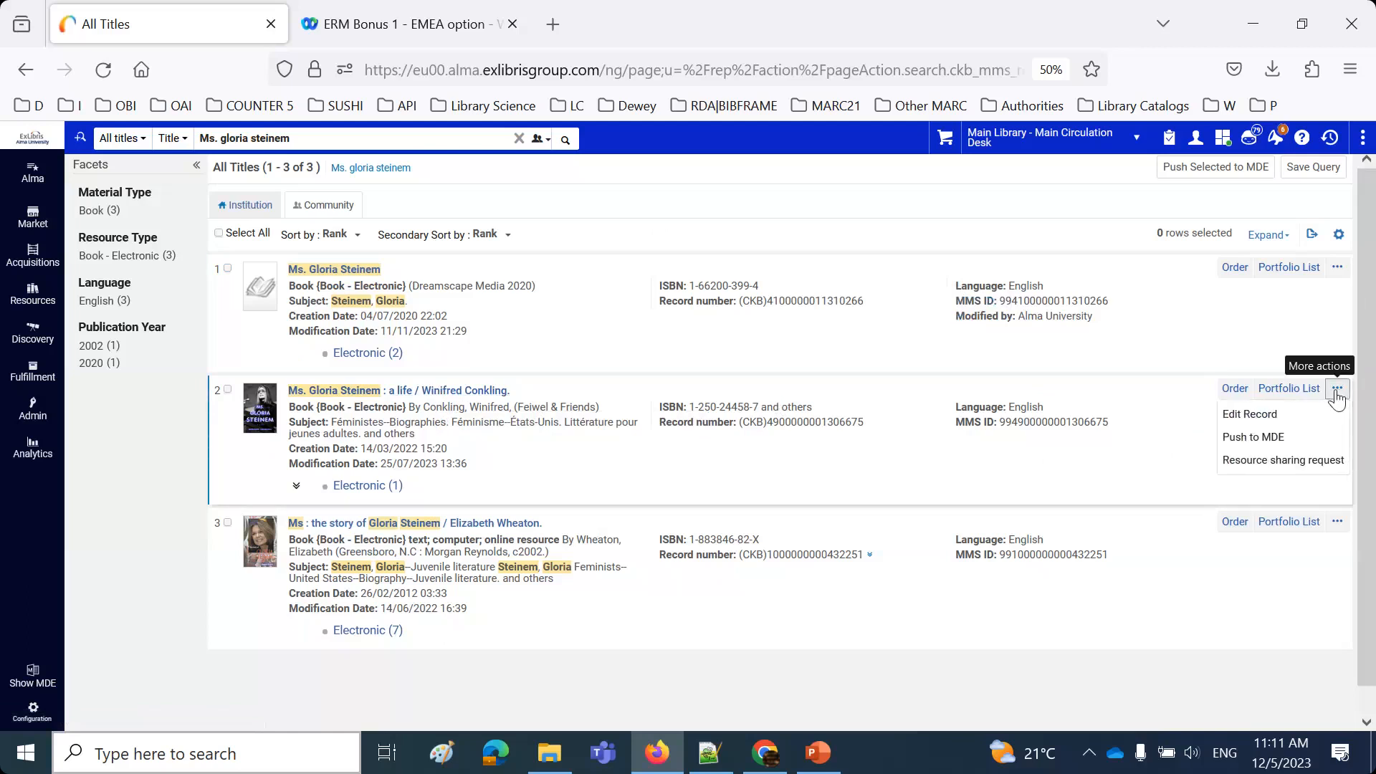
pyautogui.click(1245, 420)
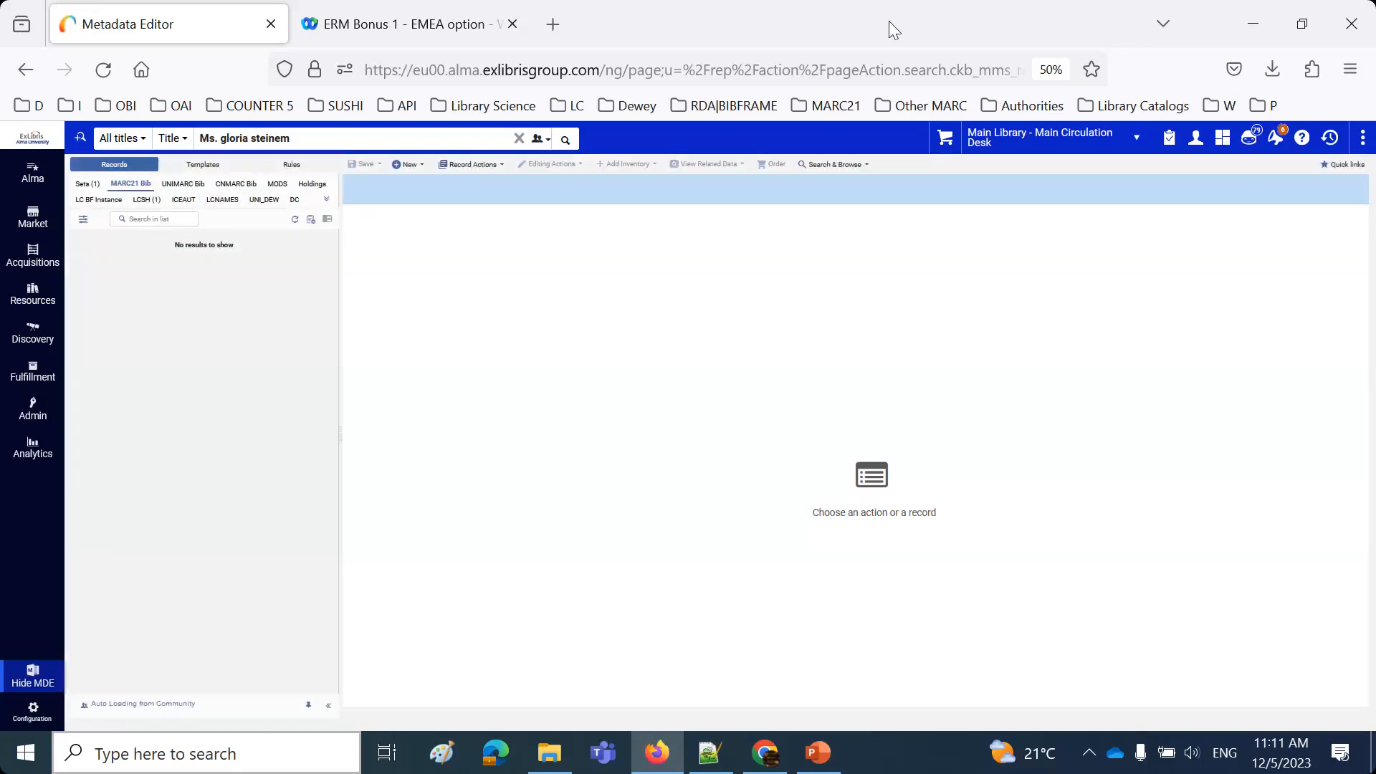
pyautogui.hotkey('alt', 'Tab')
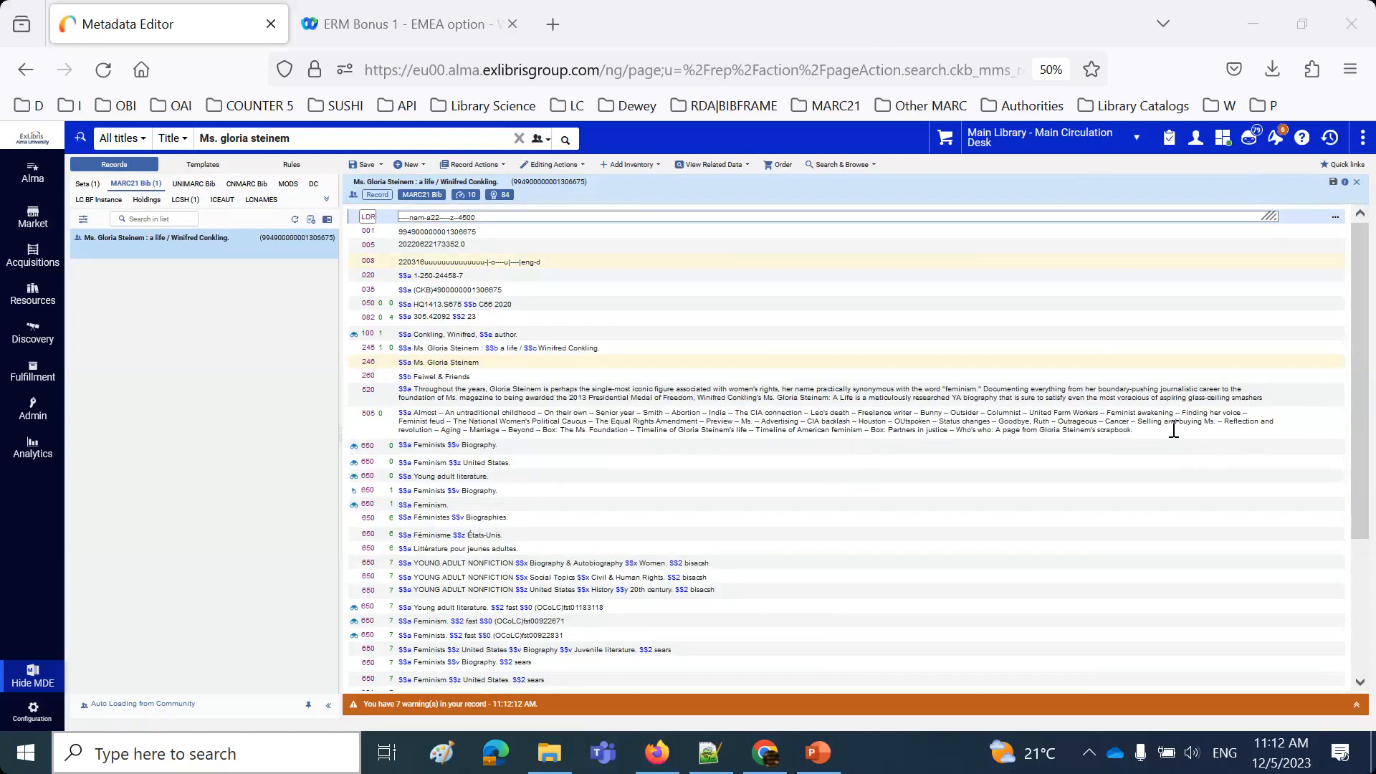
# Enlarge the page to 80% and examine the record's MARC fields, especially the 650 subject headings and their vocabularies.
pyautogui.click(598, 424)
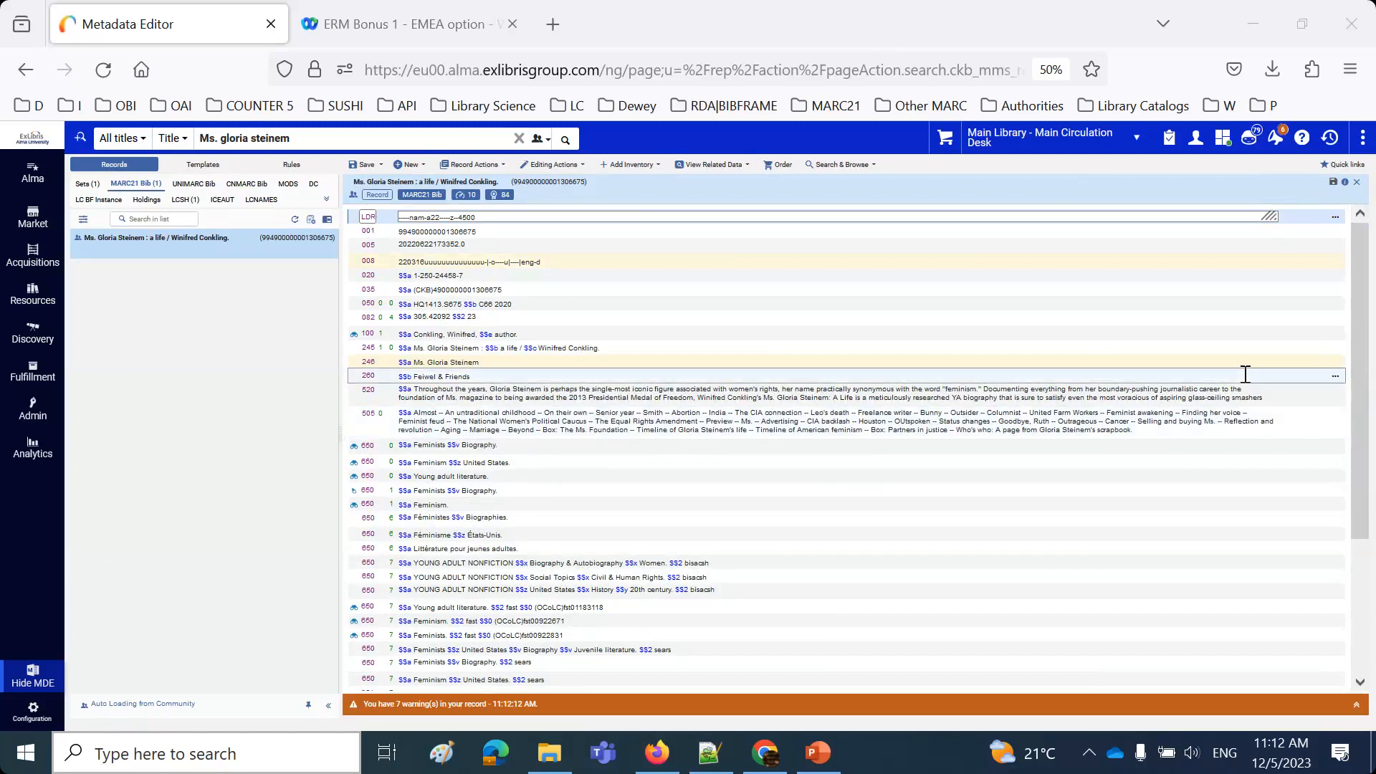
pyautogui.click(1245, 536)
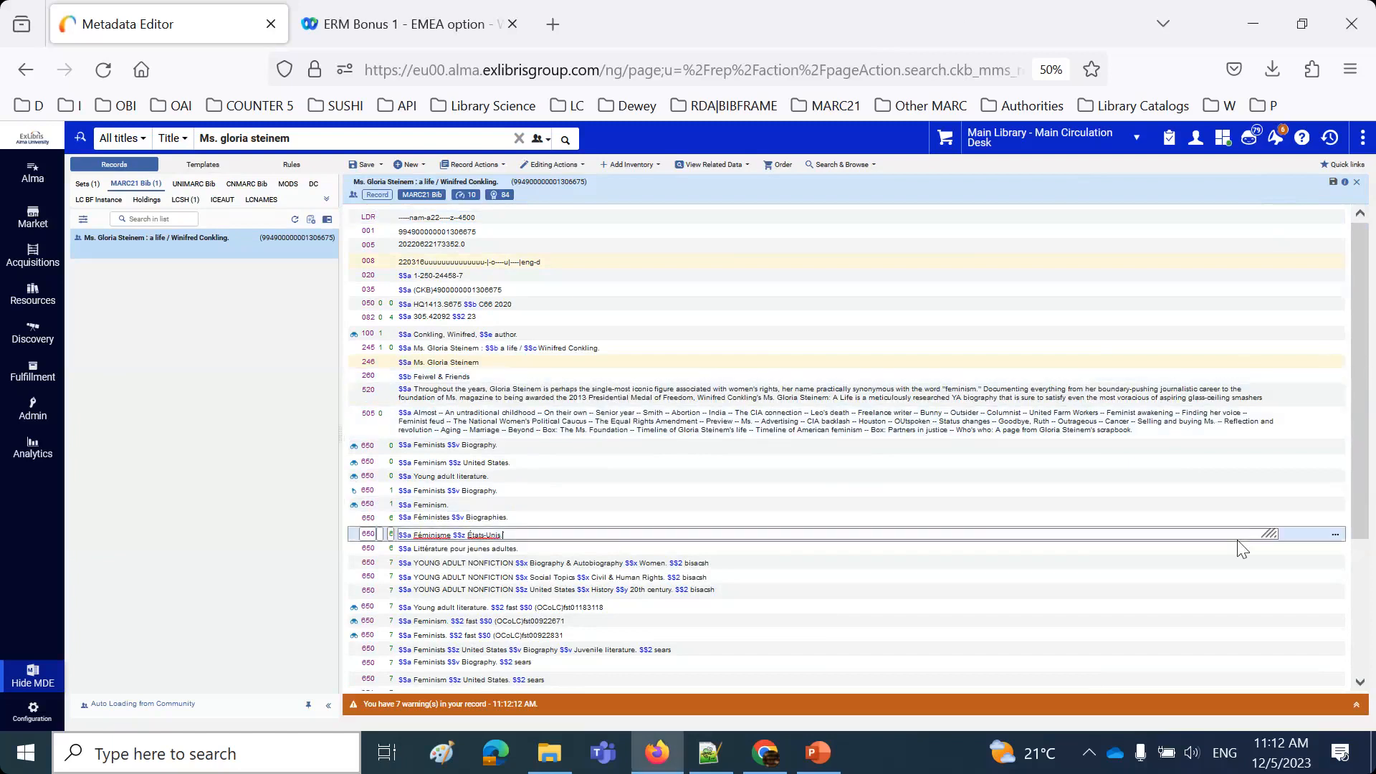
pyautogui.hotkey('ctrl', '+')
pyautogui.hotkey('ctrl', '+')
pyautogui.hotkey('ctrl', '+')
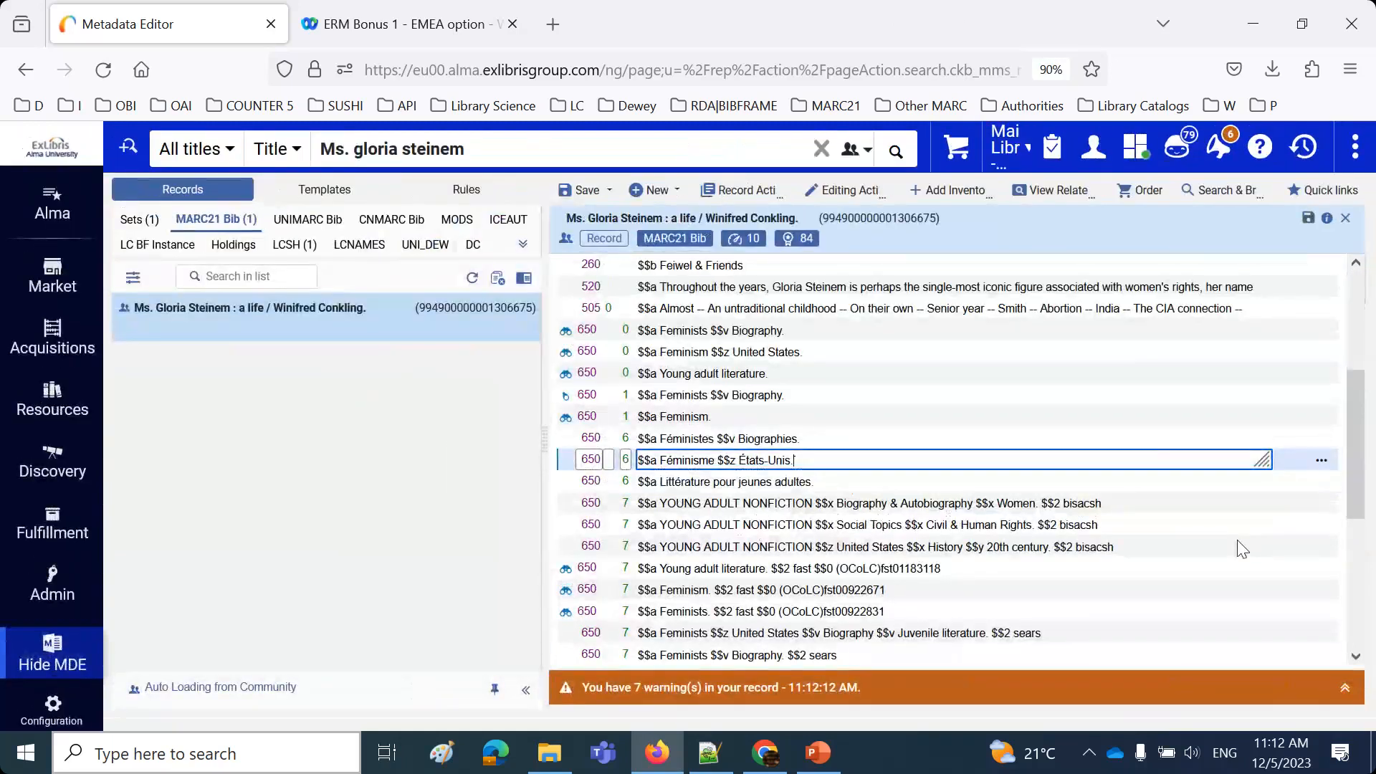
pyautogui.hotkey('ctrl', '-')
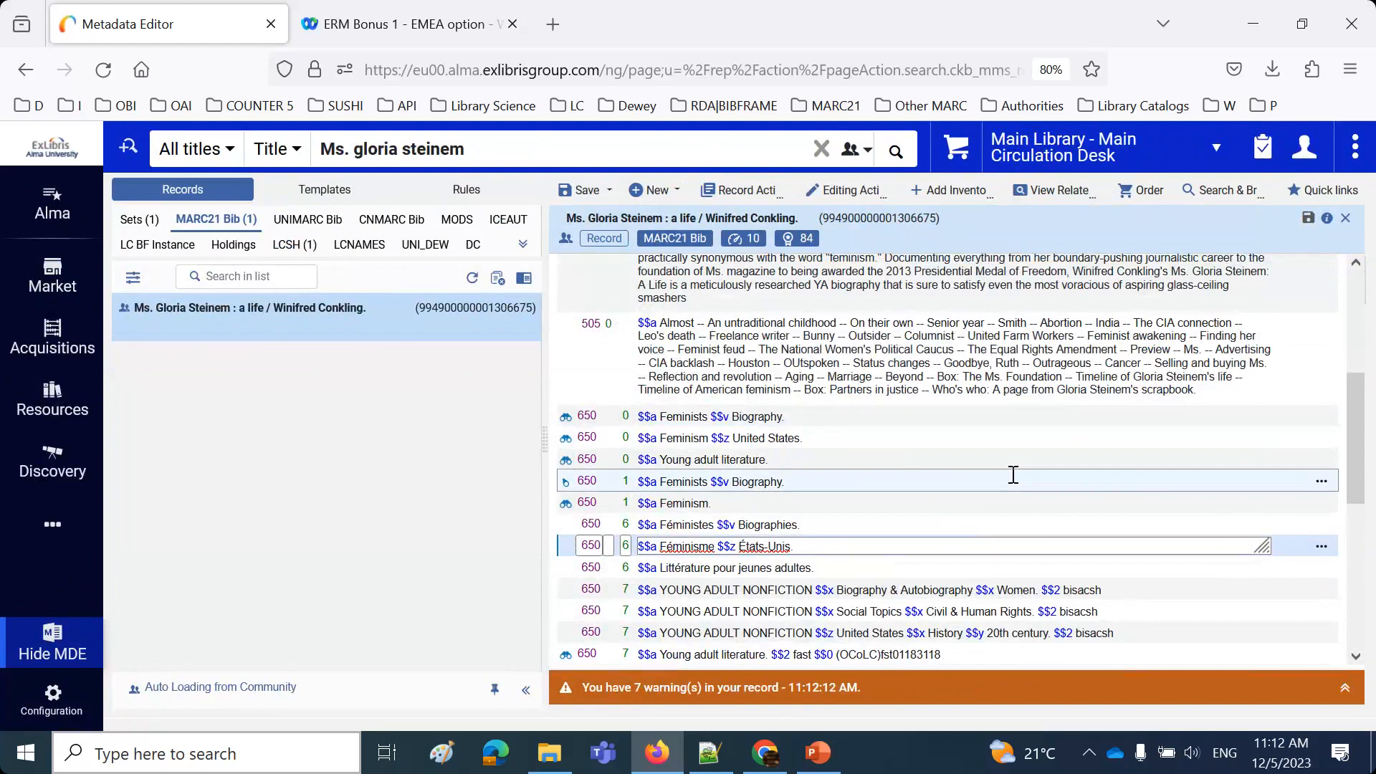
pyautogui.scroll(-2, 1014, 475)
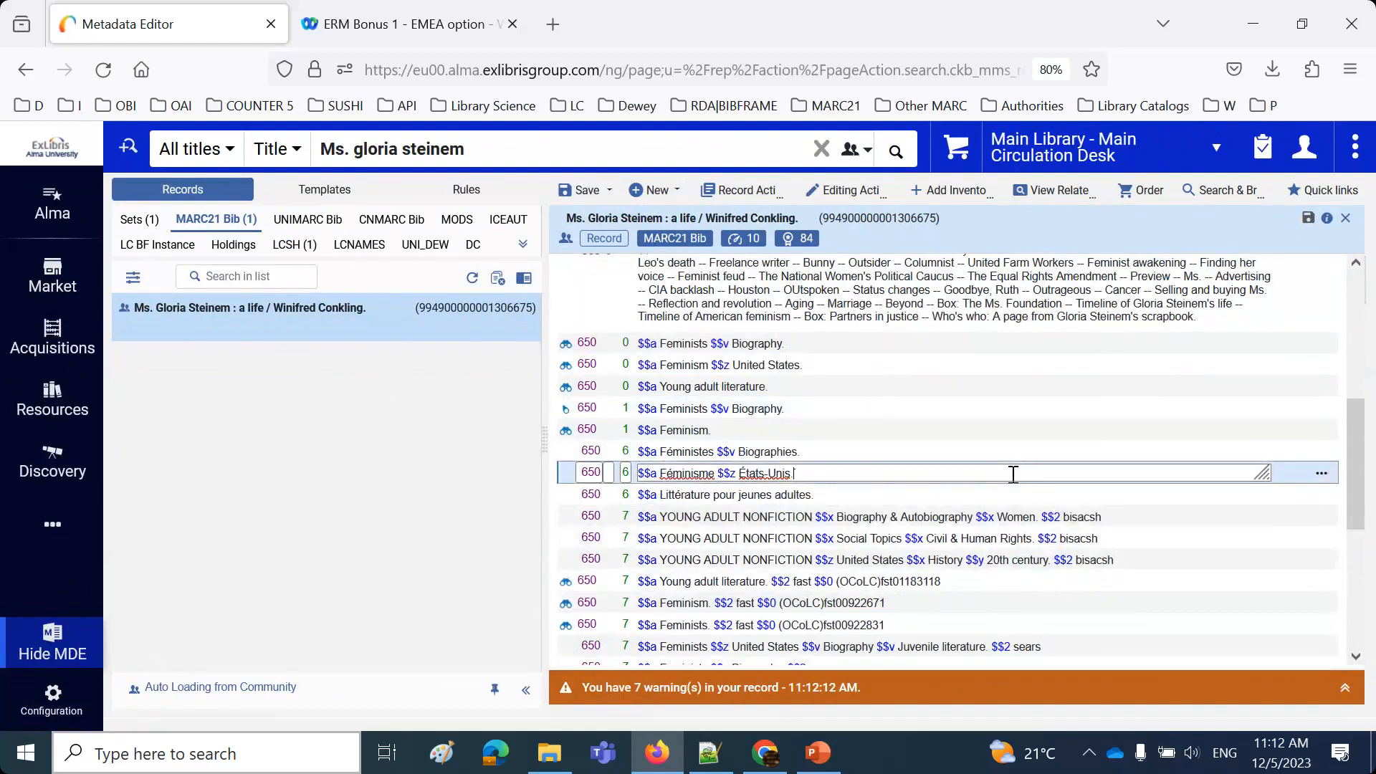
pyautogui.scroll(5, 1014, 475)
pyautogui.scroll(3, 1013, 475)
pyautogui.scroll(-3, 1013, 476)
pyautogui.scroll(-2, 1013, 475)
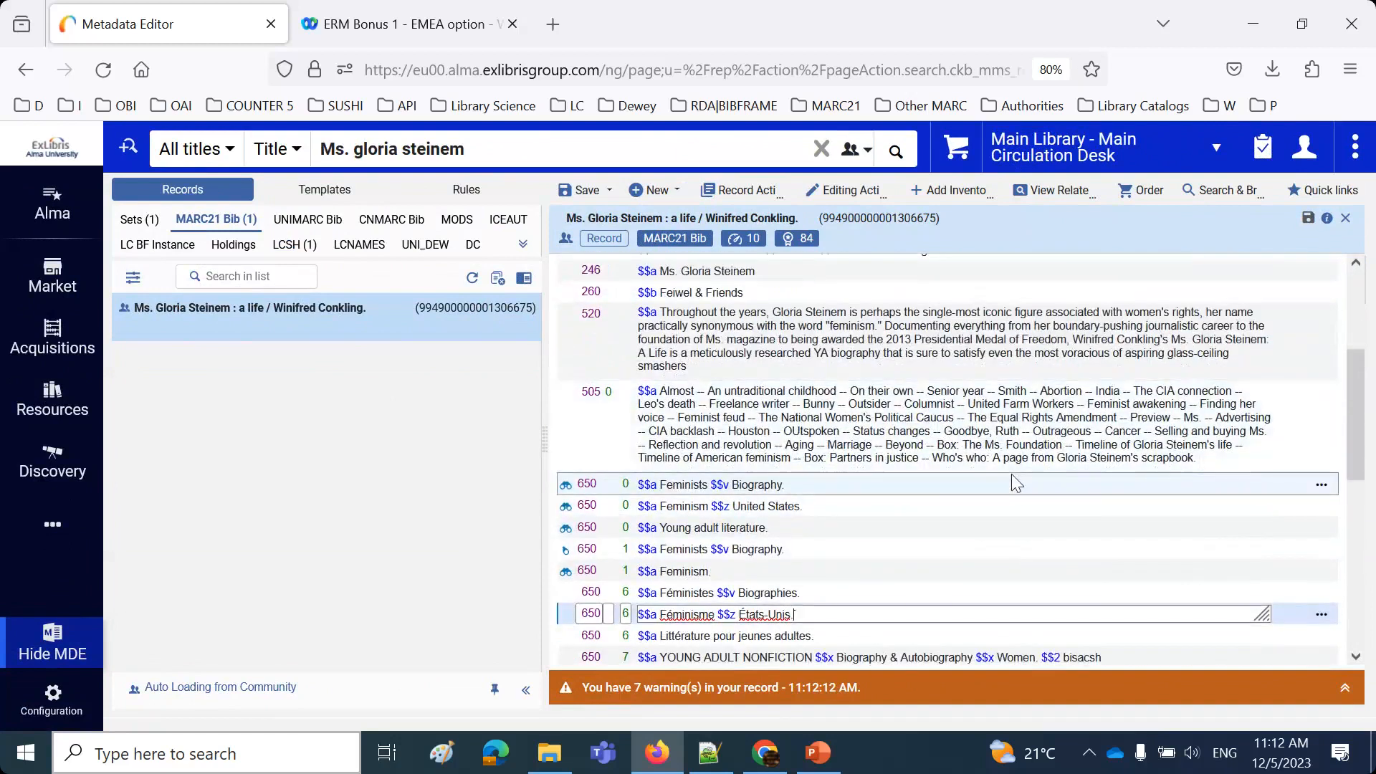
pyautogui.scroll(-2, 1012, 474)
pyautogui.scroll(-8, 1014, 475)
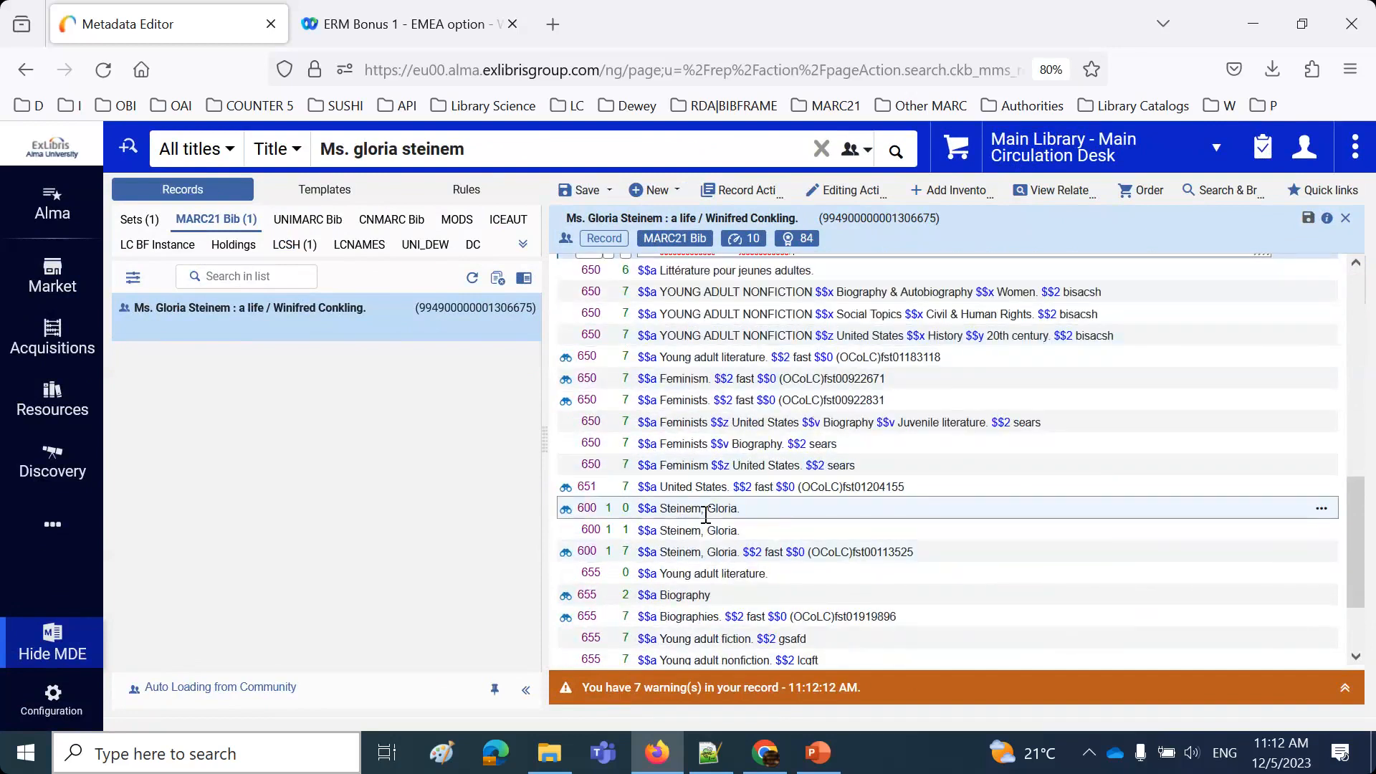
pyautogui.scroll(6, 706, 515)
pyautogui.scroll(-4, 788, 530)
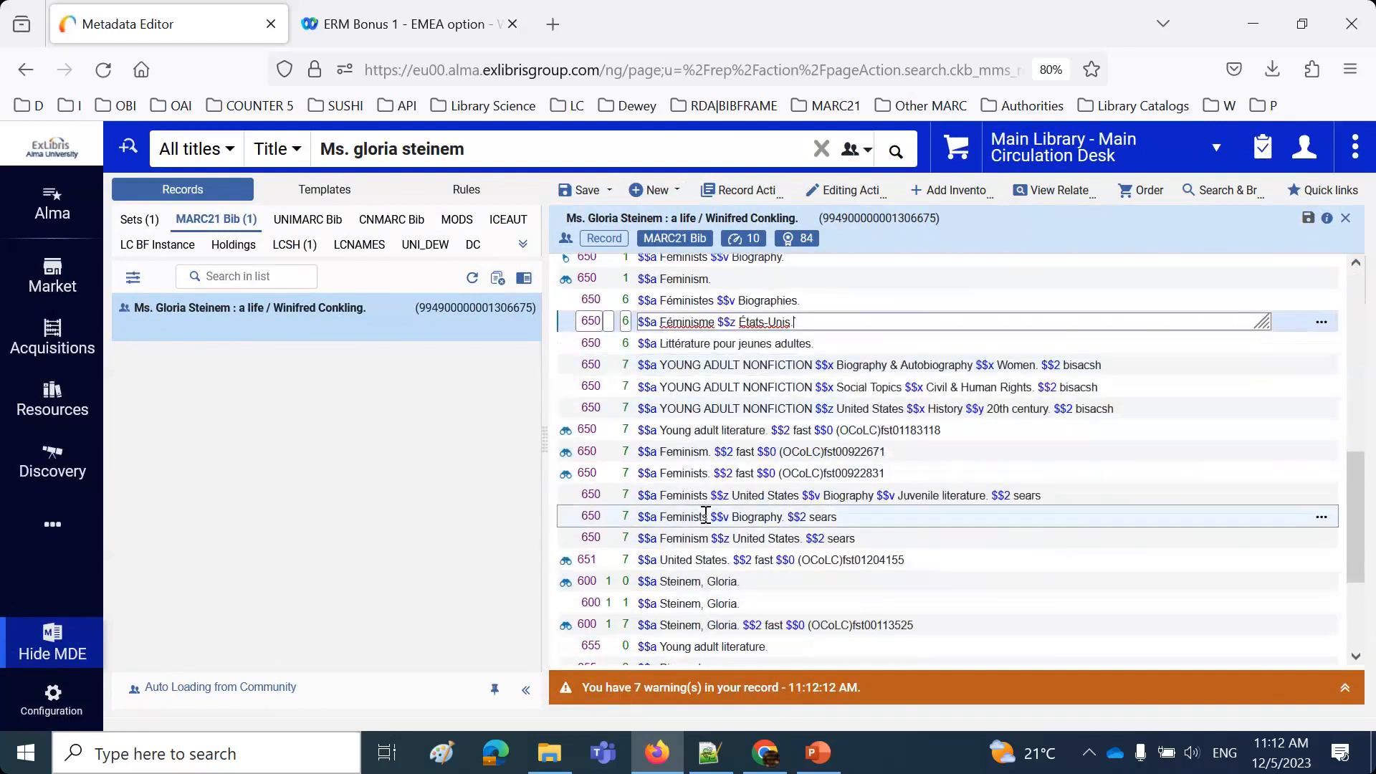
# Add a new field with tag 650 directly below the sears heading "Feminism $$z United States".
pyautogui.click(860, 542)
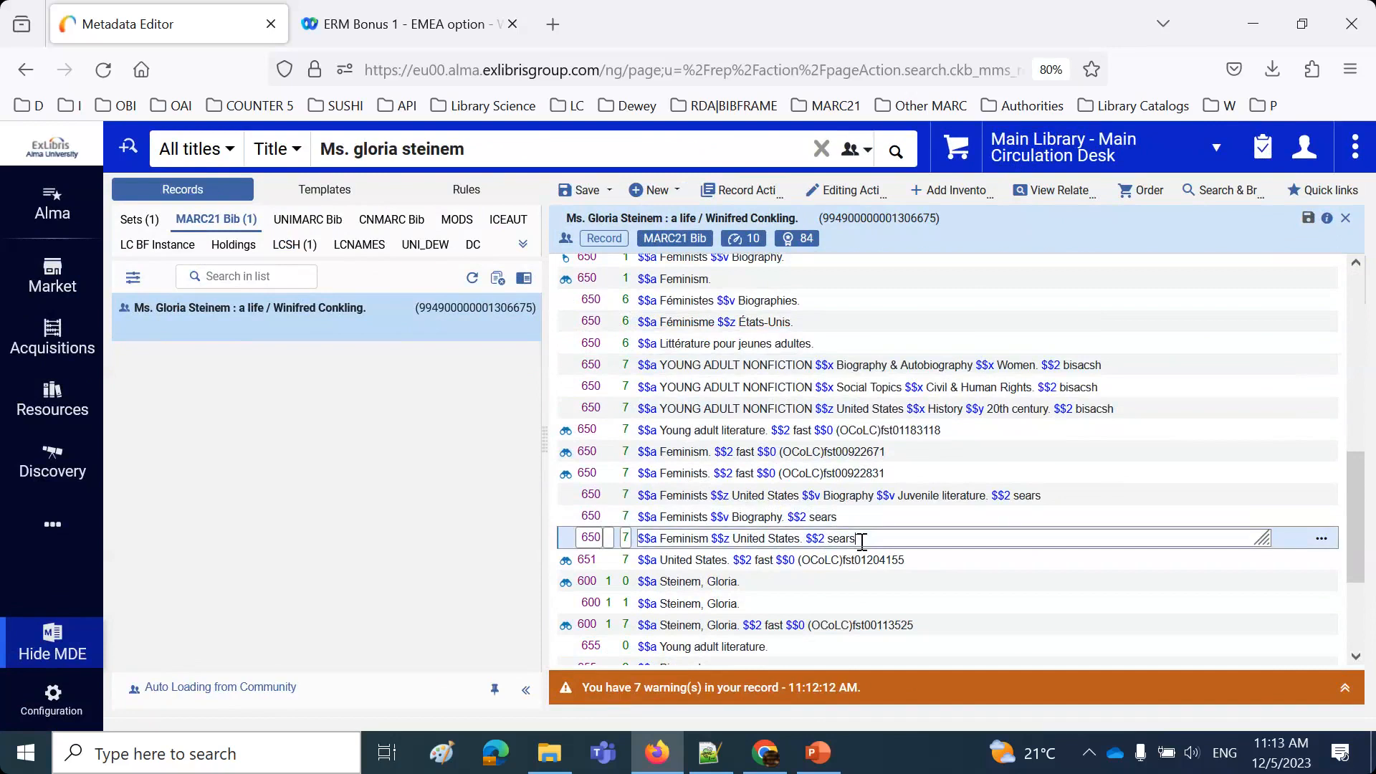
pyautogui.press('Return')
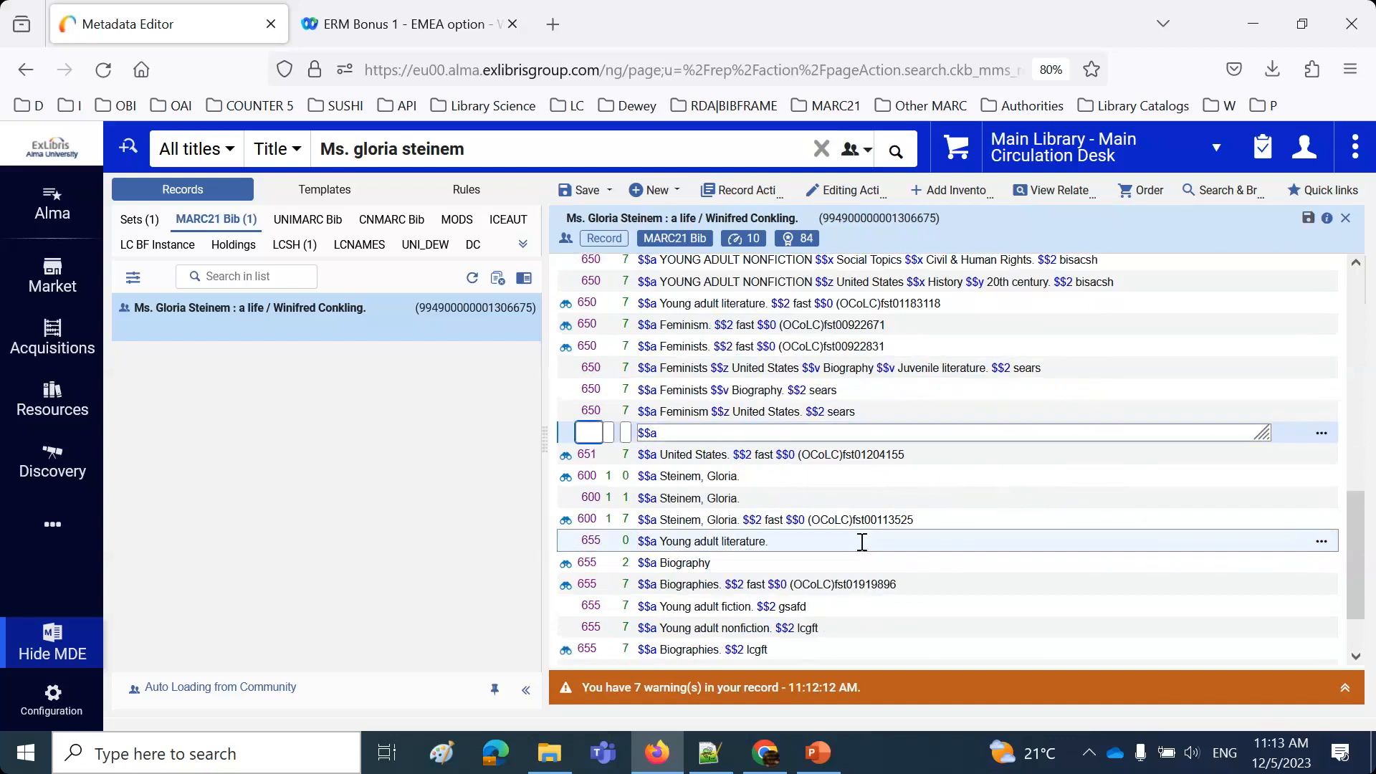
pyautogui.write('650')
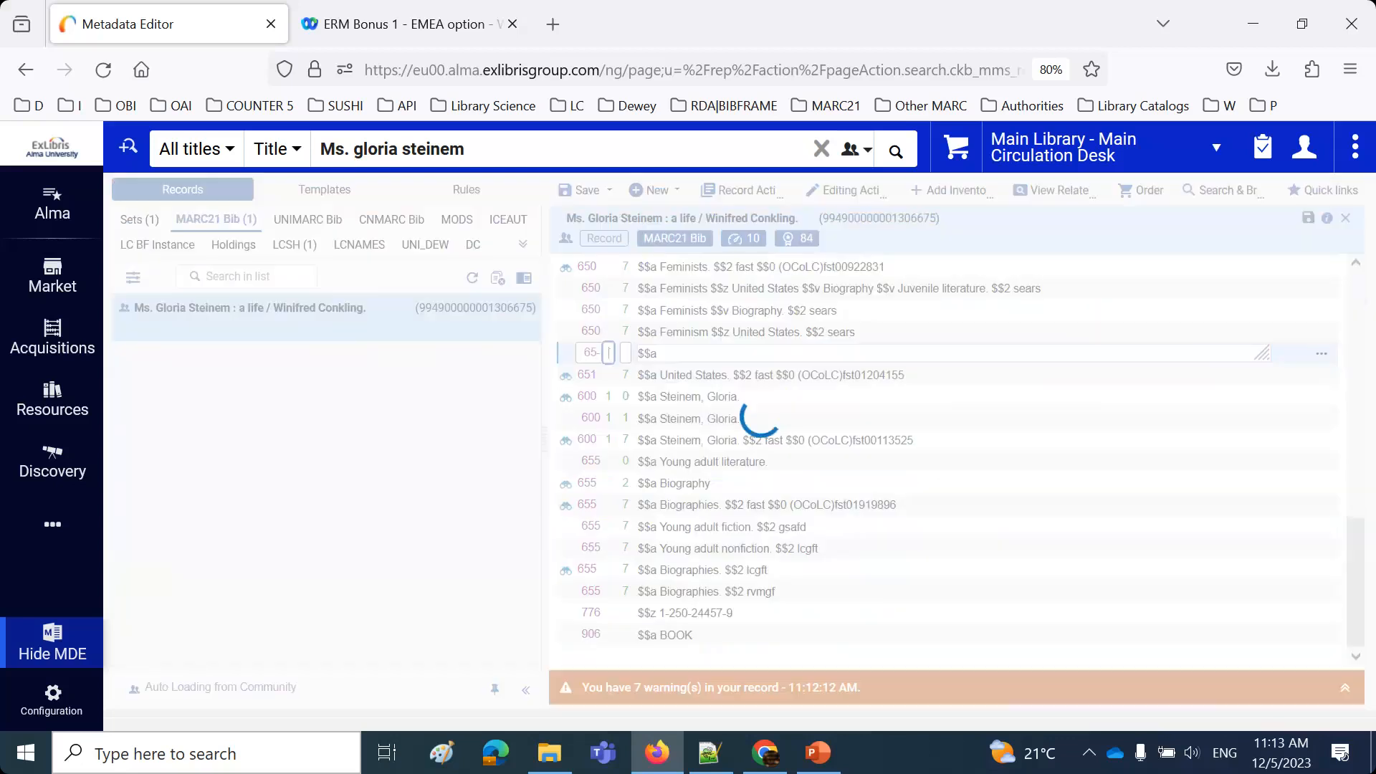
pyautogui.click(597, 432)
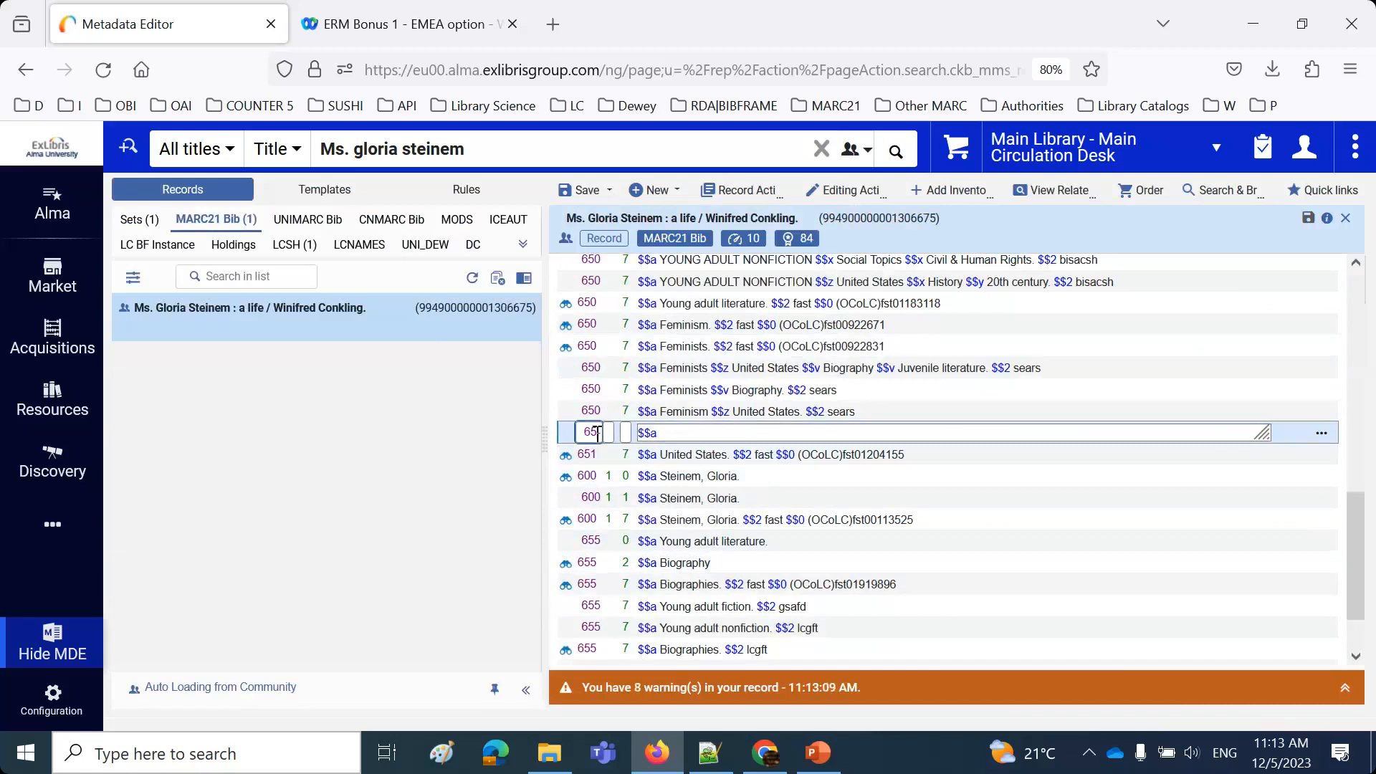
pyautogui.press('BackSpace')
pyautogui.write('0')
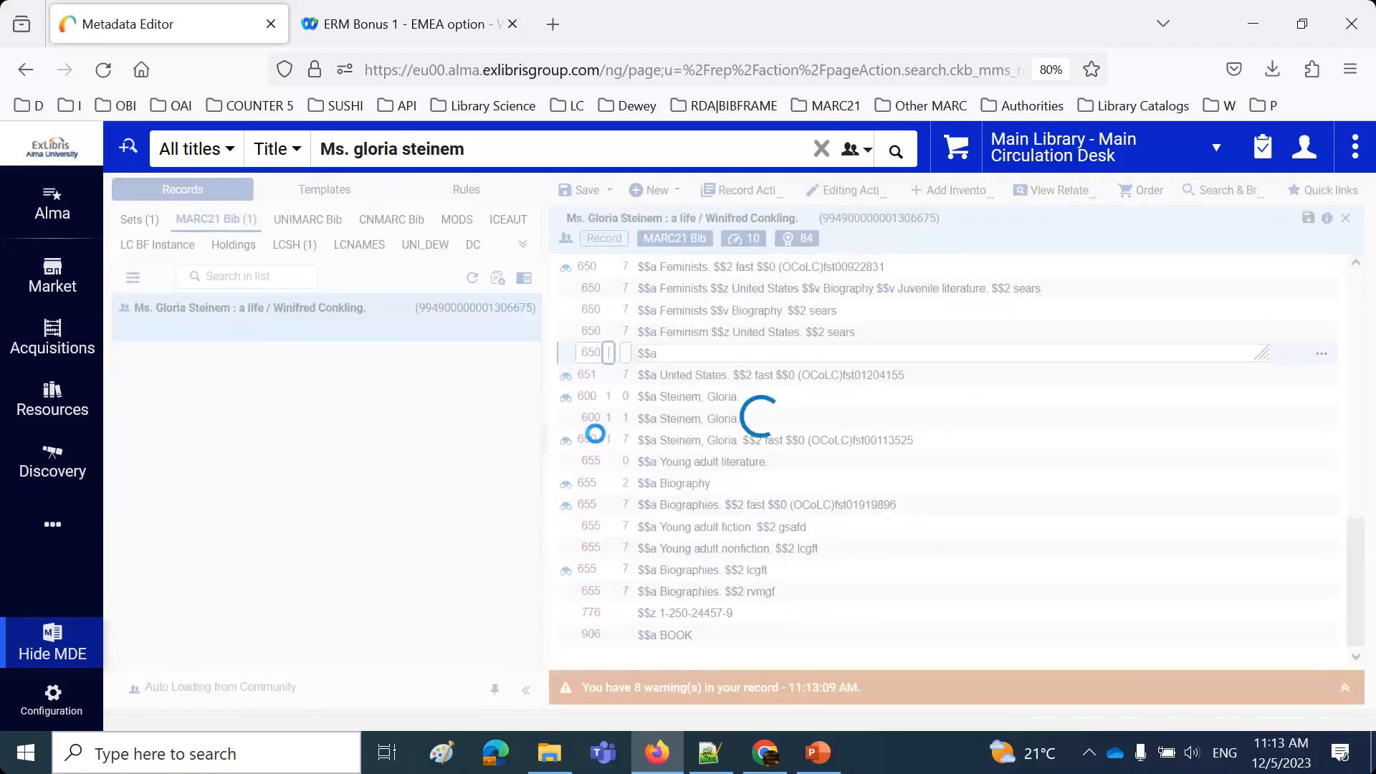
pyautogui.press('Tab')
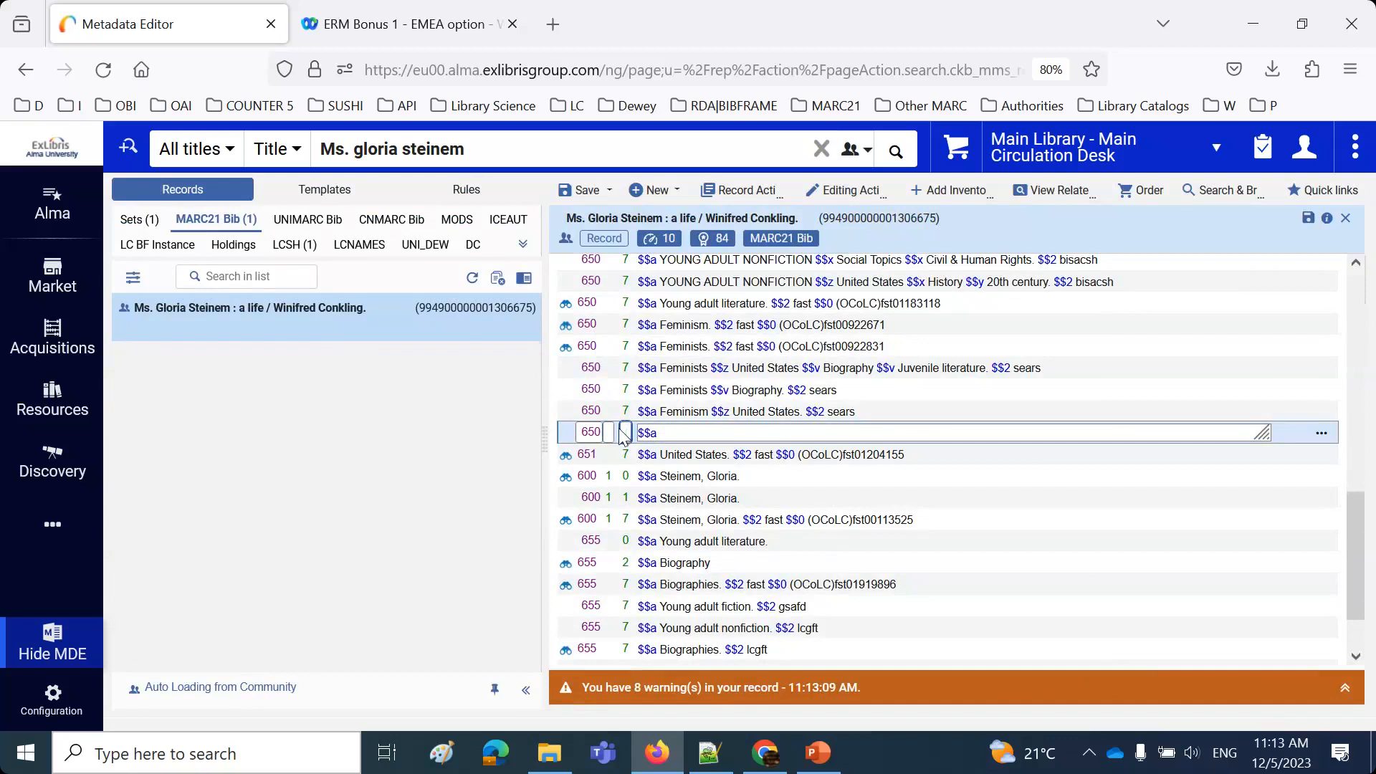
# Give the new 650 field second indicator 7 and the content "$$a Feminism $$2 NLI".
pyautogui.write('7Feninsim')
pyautogui.press('BackSpace')
pyautogui.press('BackSpace')
pyautogui.press('BackSpace')
pyautogui.press('BackSpace')
pyautogui.press('BackSpace')
pyautogui.press('BackSpace')
pyautogui.write('minism $$2 NLI')
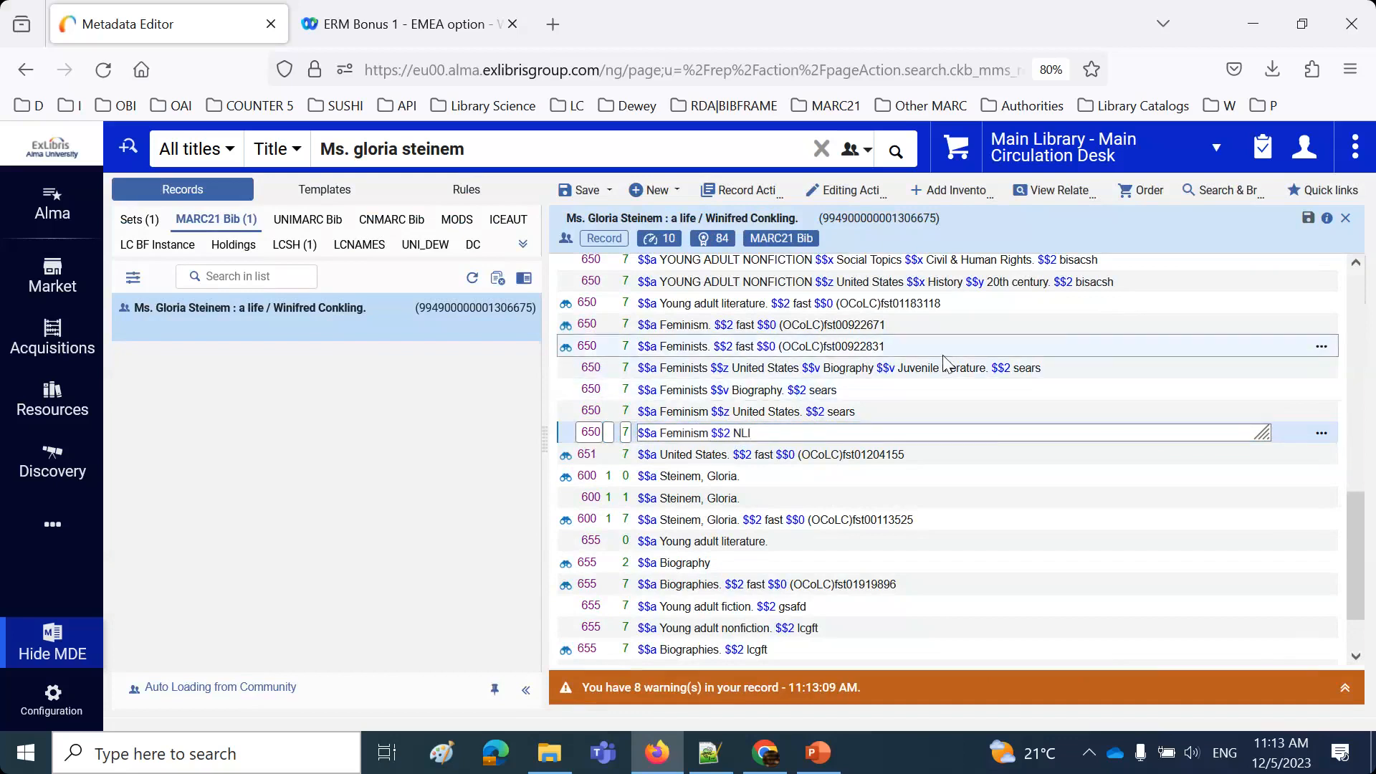
# Link the new 650 field to the NLI authority heading Feminism and highlight its $$2 source code.
pyautogui.scroll(2, 943, 366)
pyautogui.scroll(-1, 945, 356)
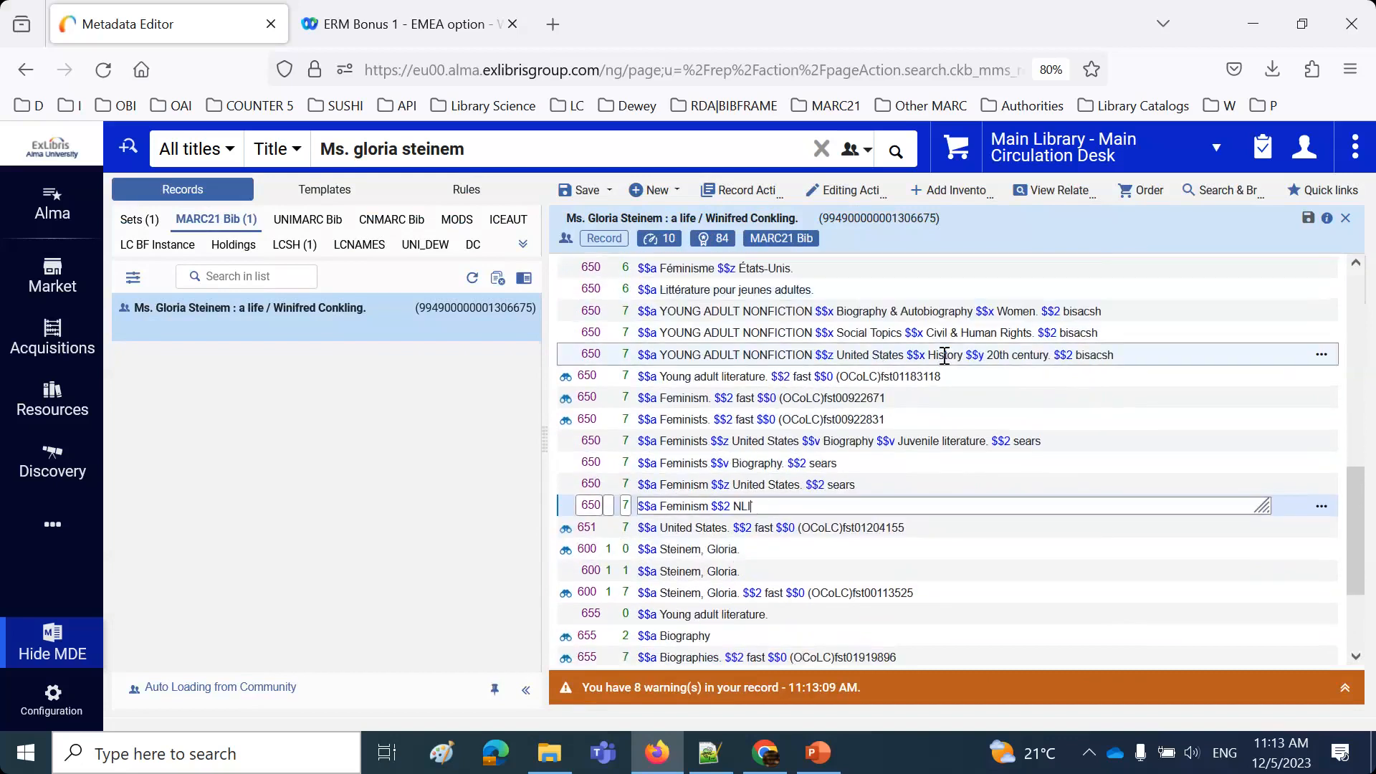
pyautogui.press('F3')
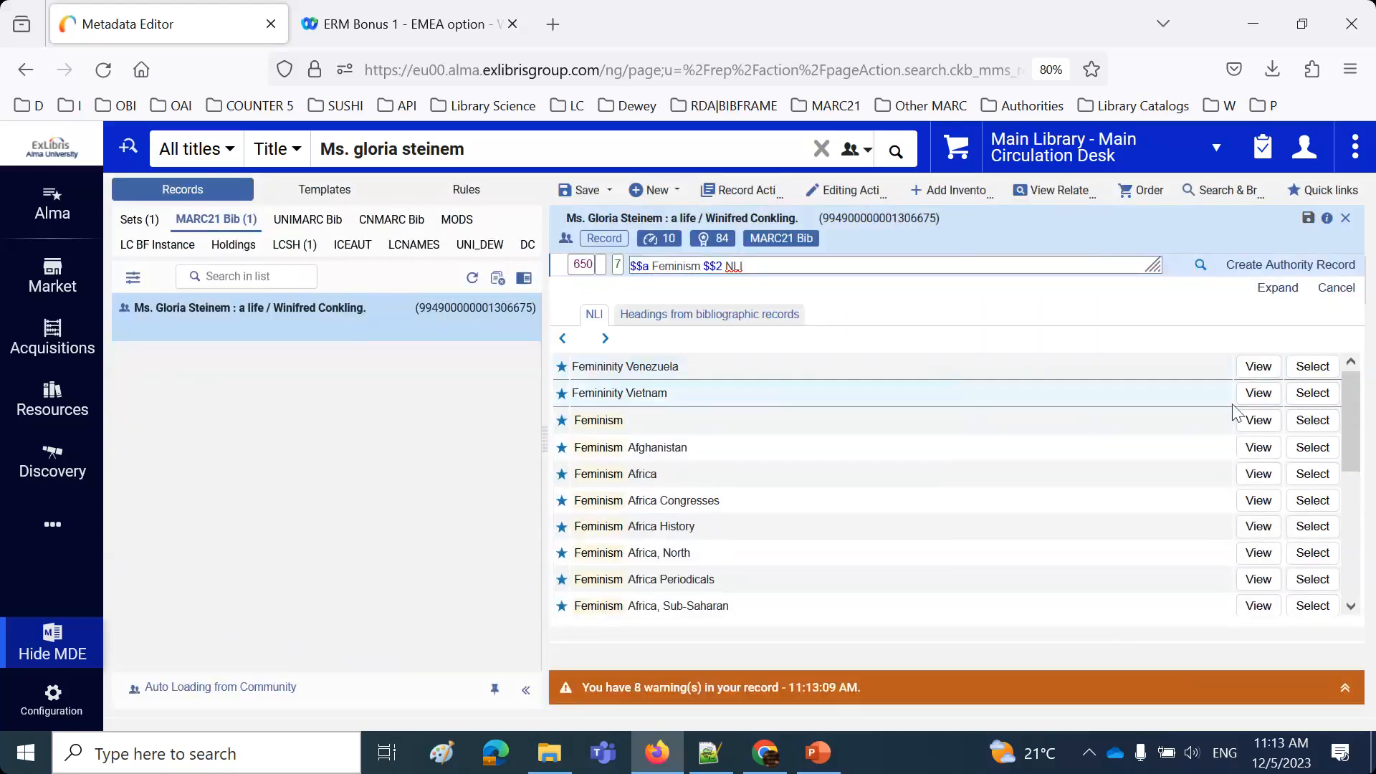
pyautogui.click(1306, 423)
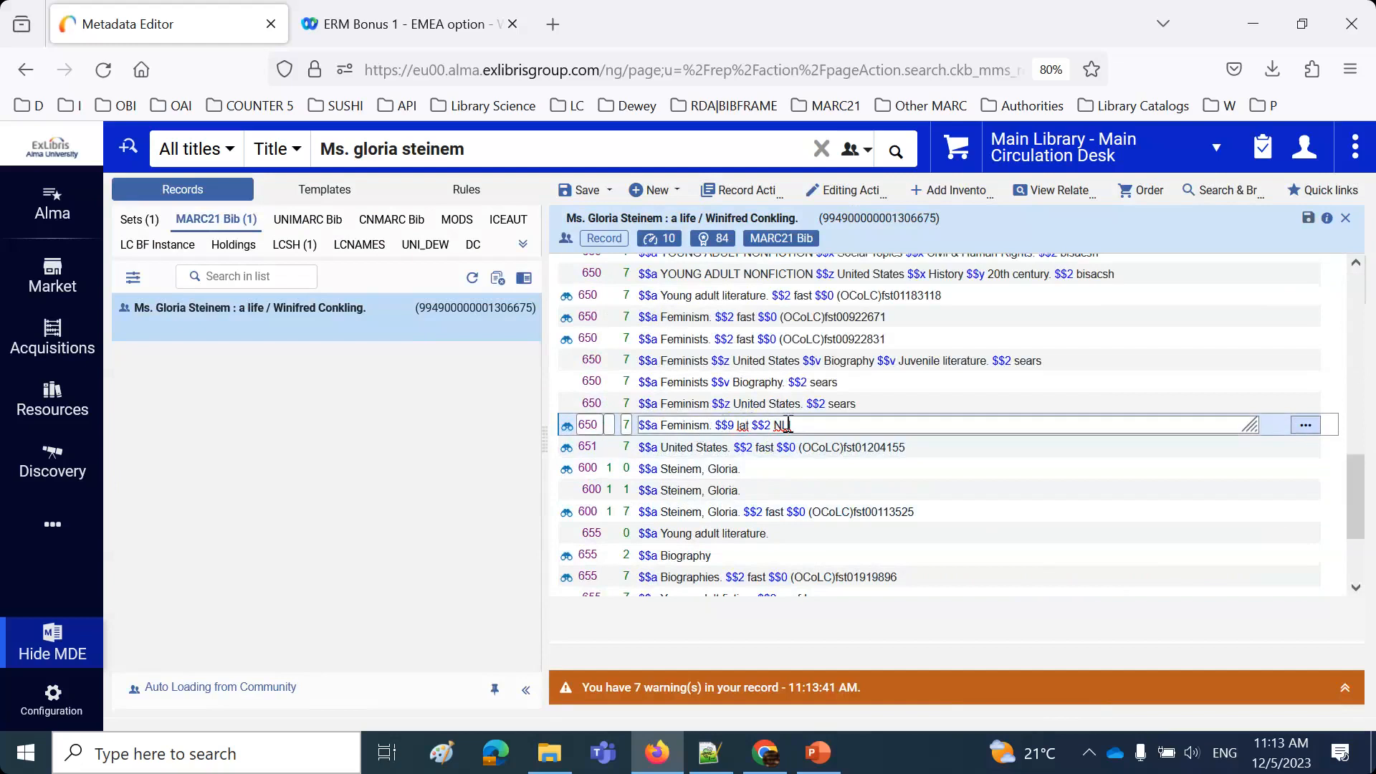
pyautogui.moveTo(808, 425); pyautogui.dragTo(775, 428)
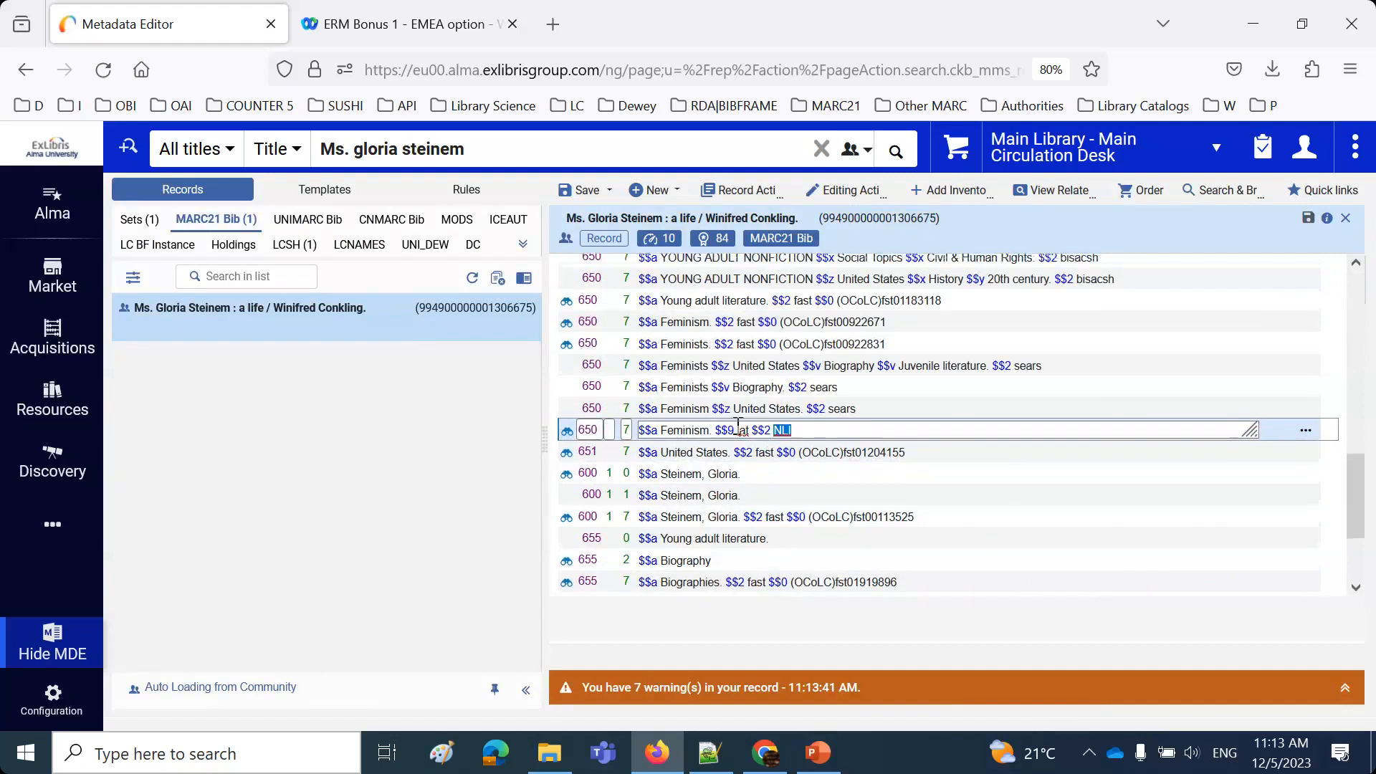
# Open the form editor for the record's 008 control field.
pyautogui.scroll(10, 739, 425)
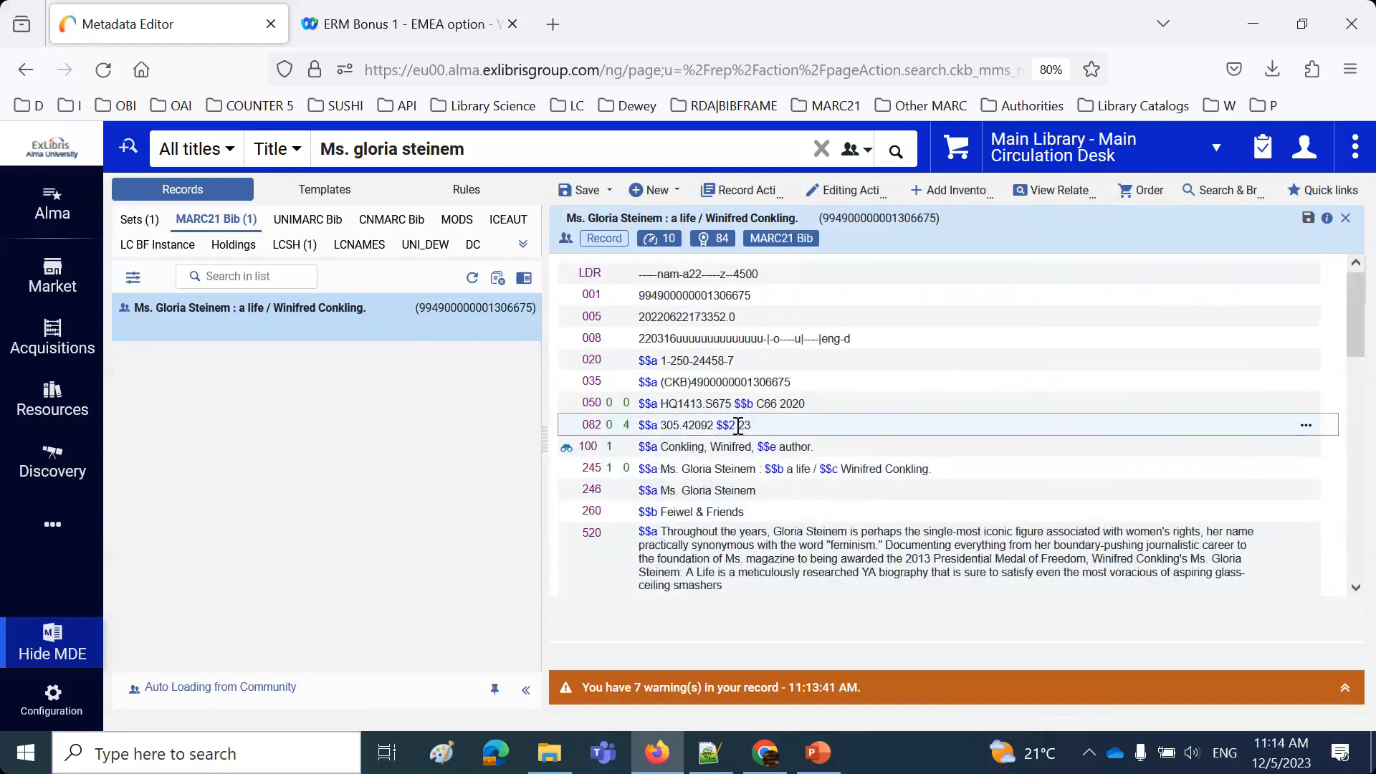
pyautogui.click(830, 341)
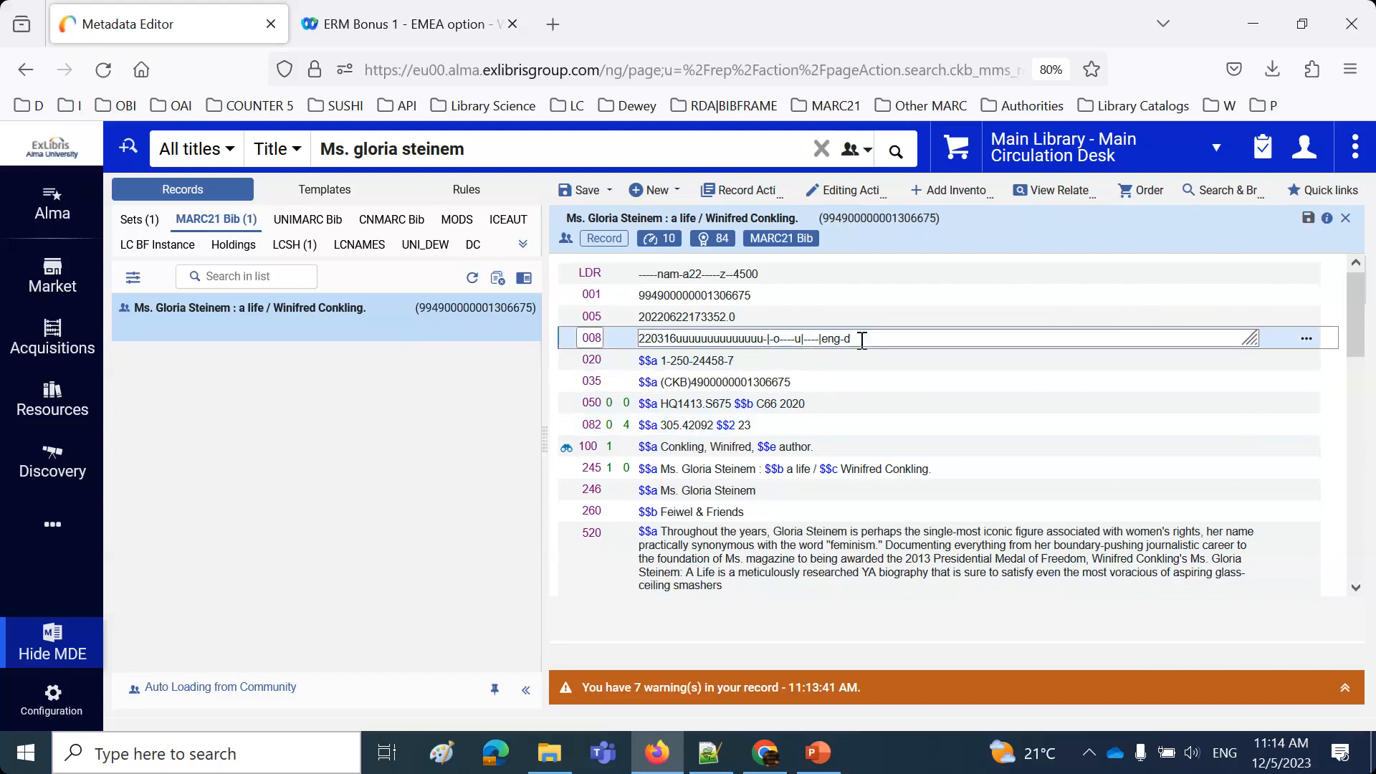
pyautogui.hotkey('ctrl', 'f')
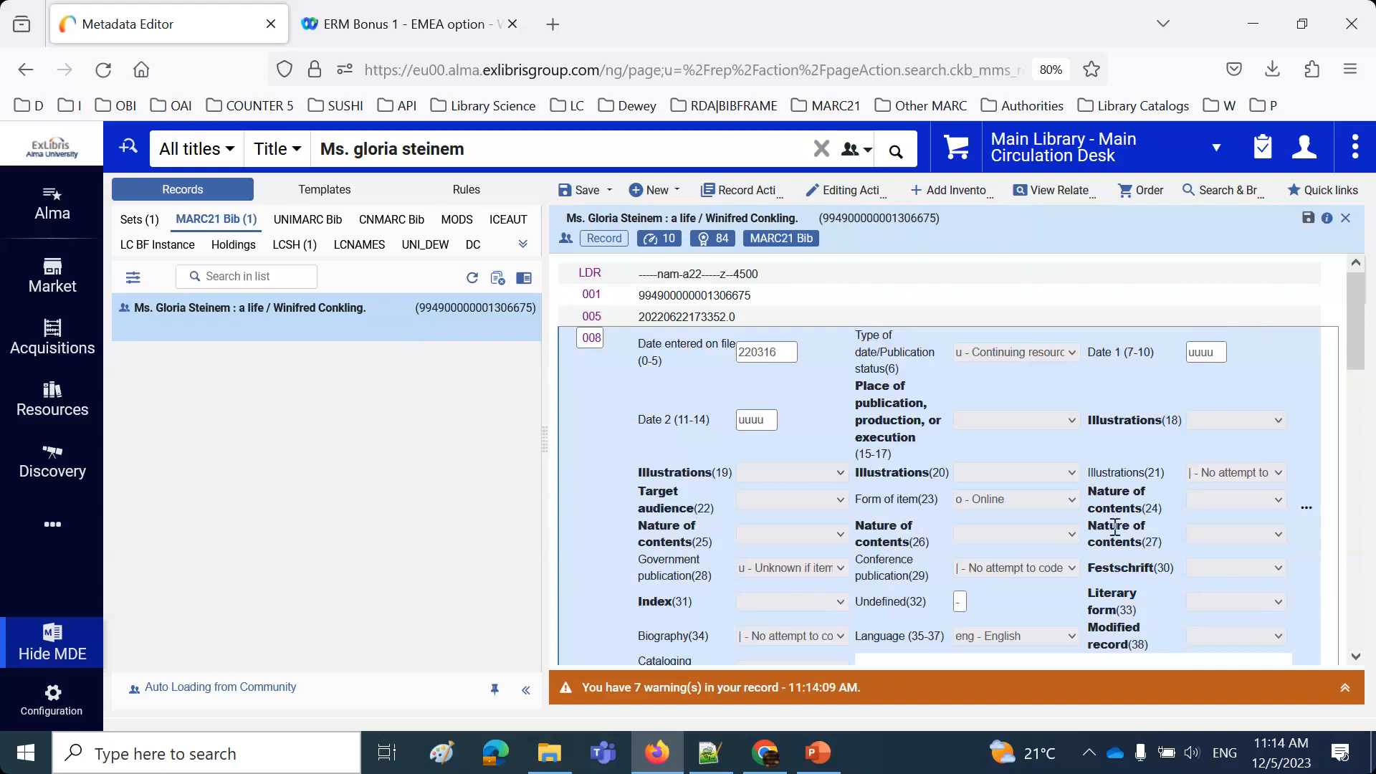
# Set Form of item (23) in the 008 field to "q - Direct electronic" and close the control field form.
pyautogui.click(1040, 502)
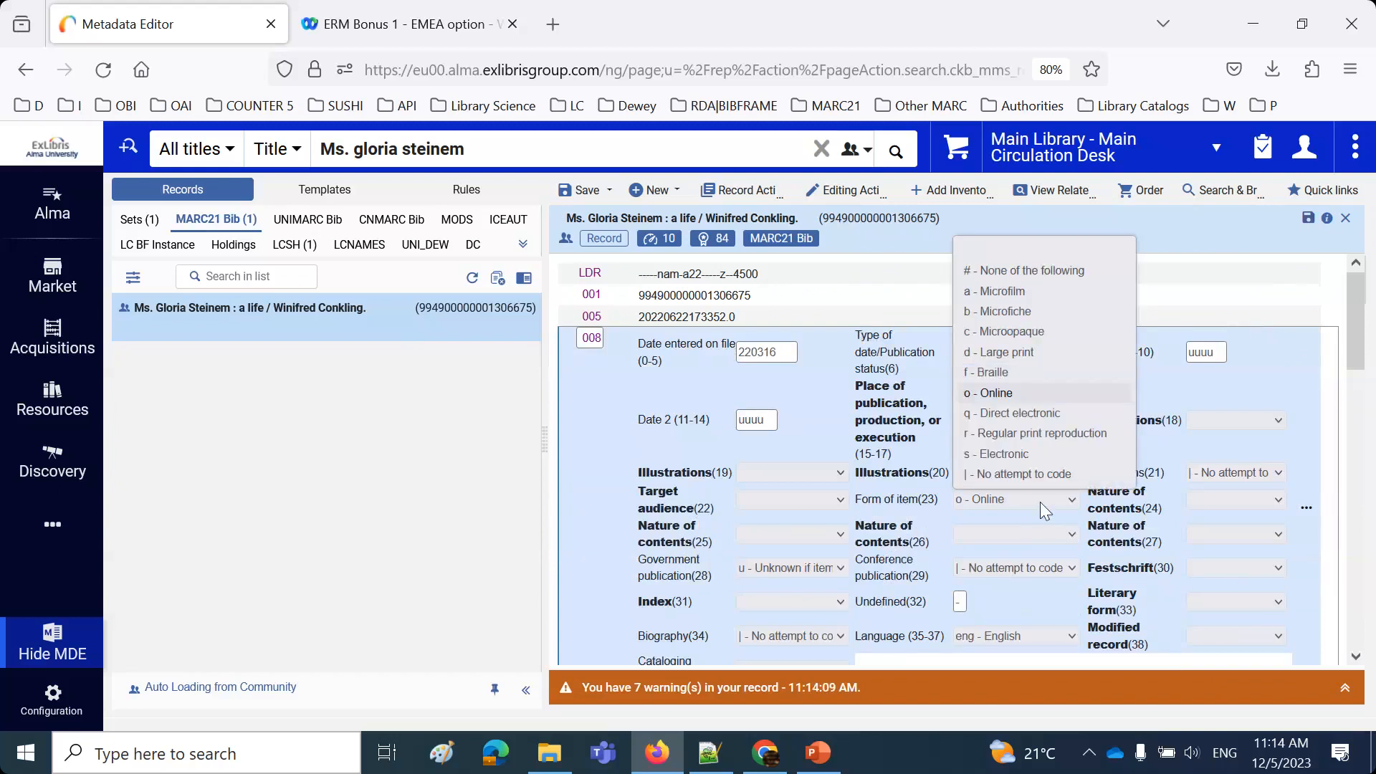
pyautogui.click(999, 414)
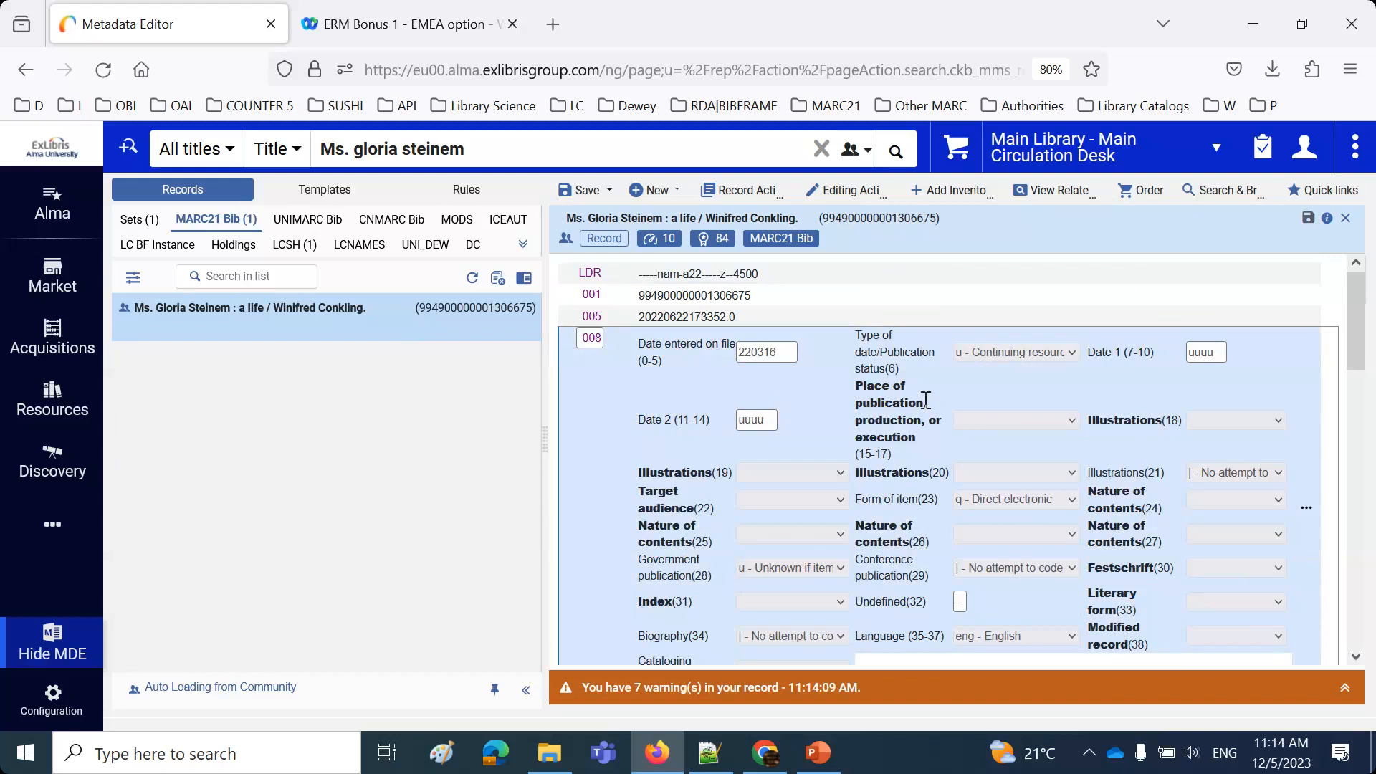
pyautogui.press('Escape')
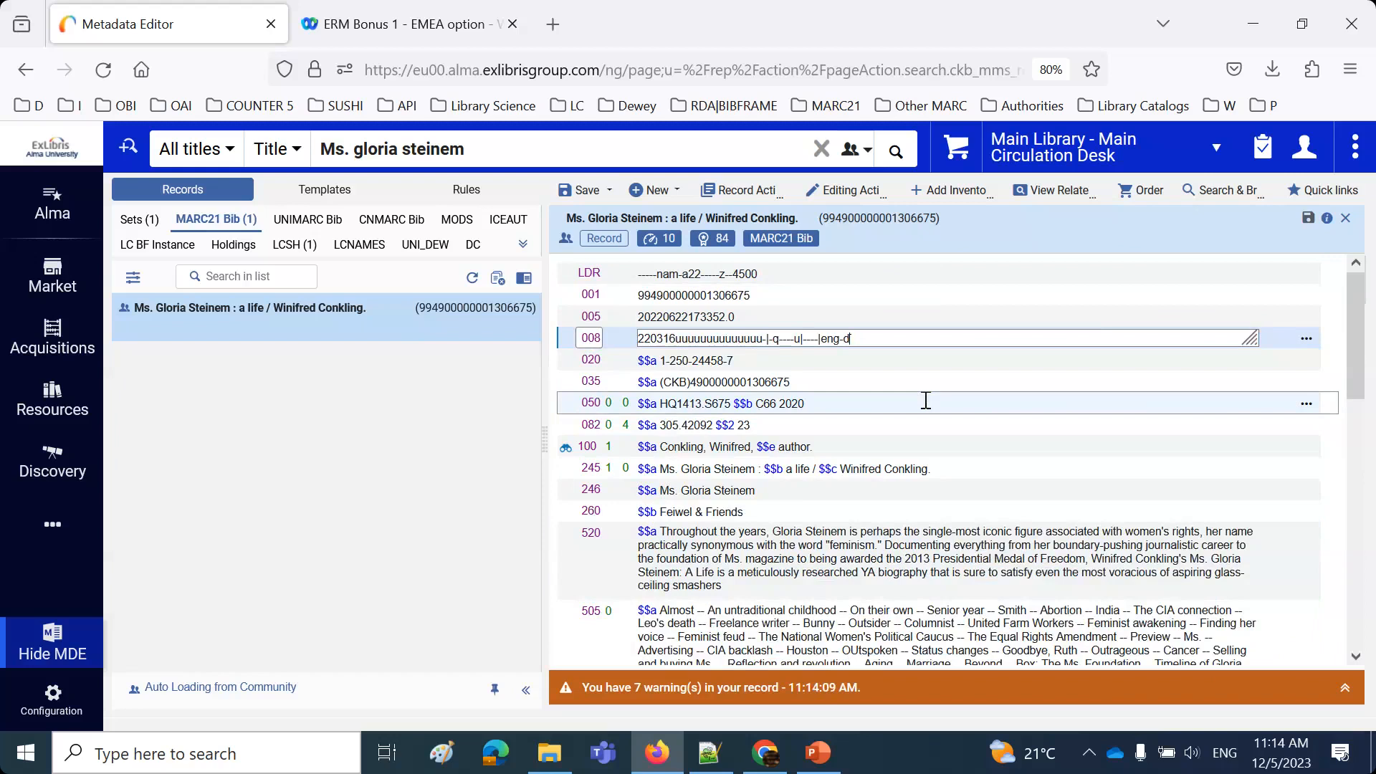
pyautogui.click(874, 365)
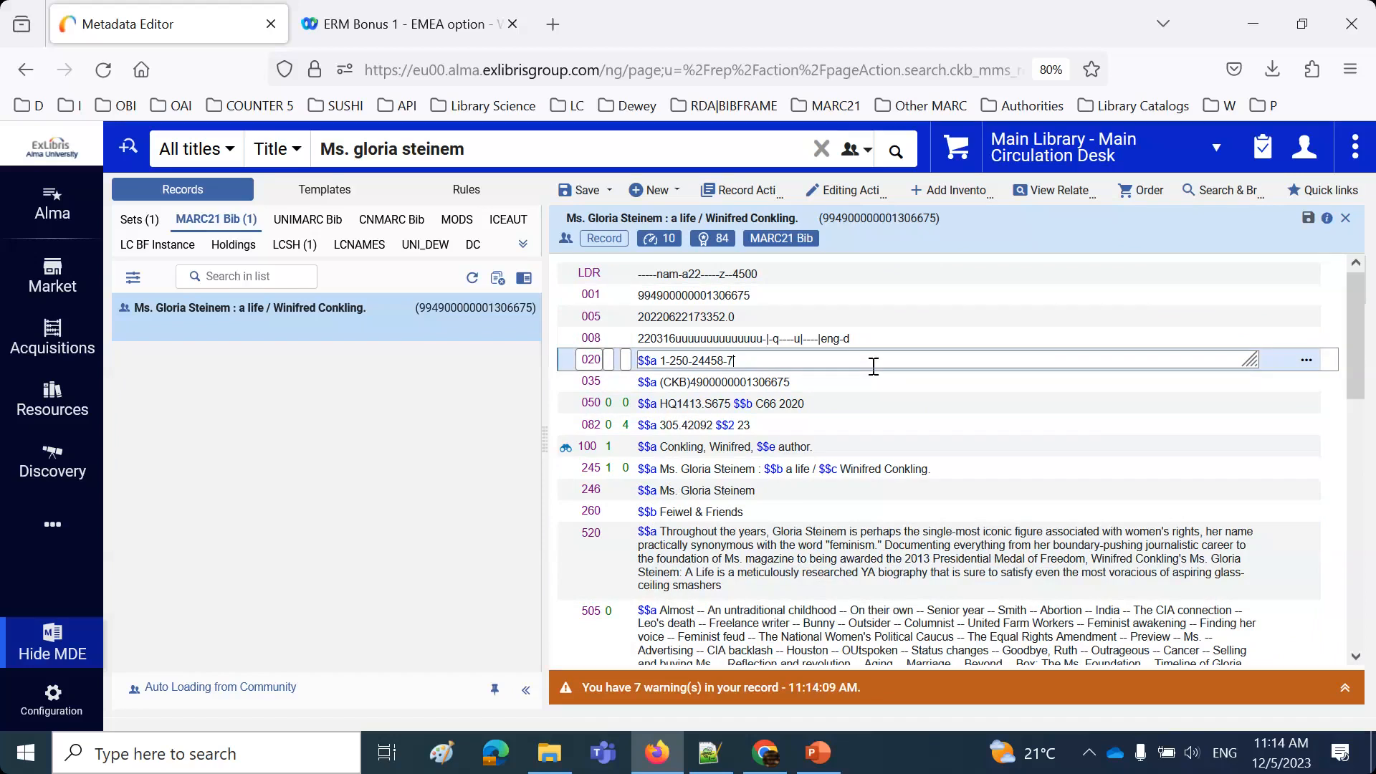
pyautogui.press('Return')
pyautogui.write('020')
pyautogui.click(734, 384)
pyautogui.write('9')
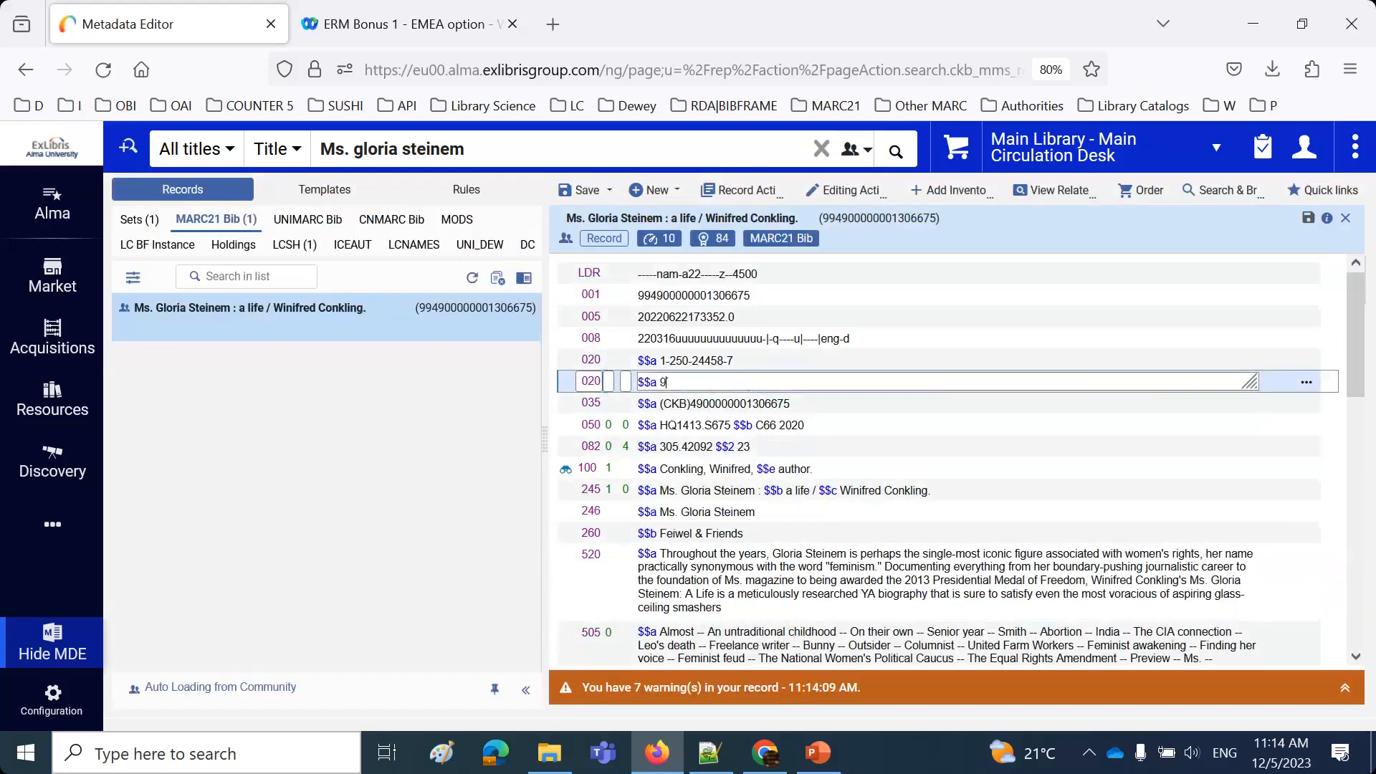
pyautogui.write('78-613-248365')
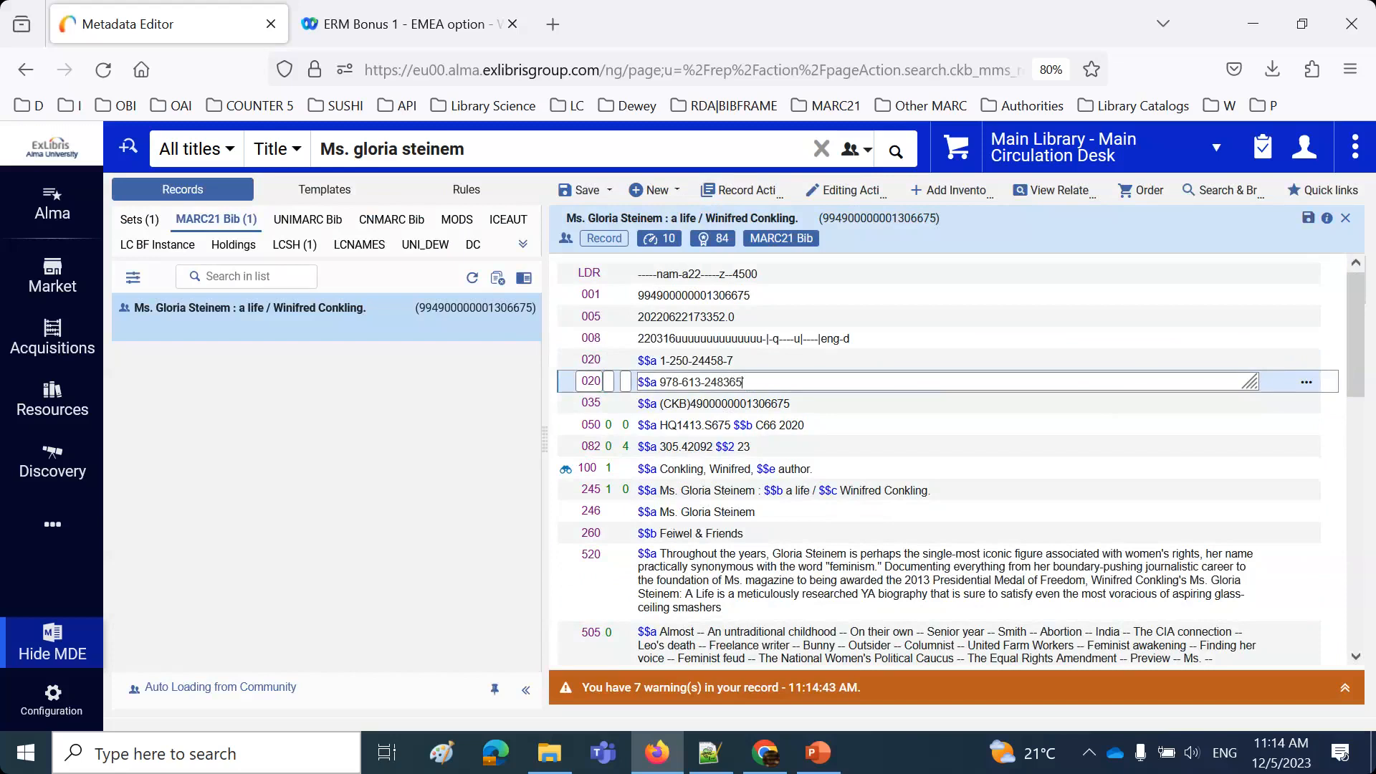
pyautogui.click(883, 86)
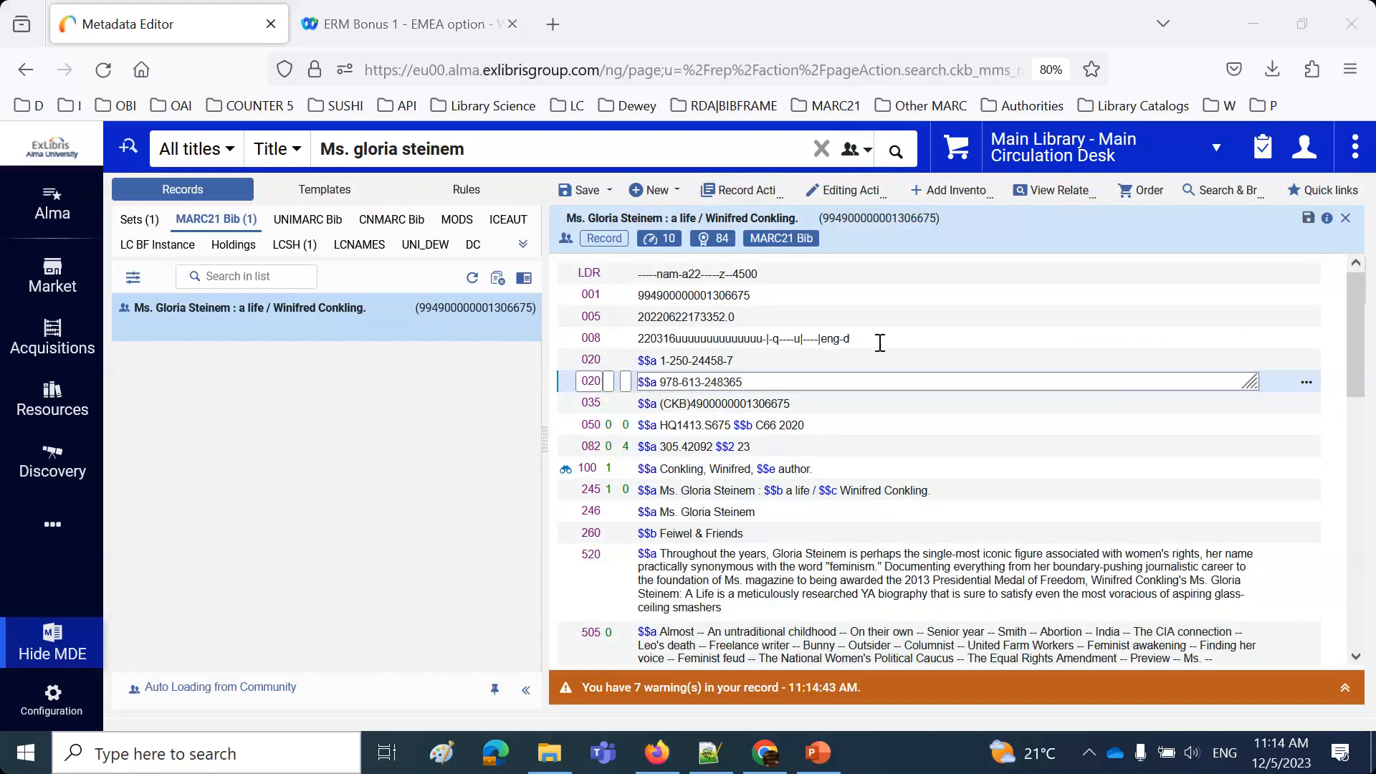
# Save the edited Community Zone record and release it from the Metadata Editor.
pyautogui.click(573, 189)
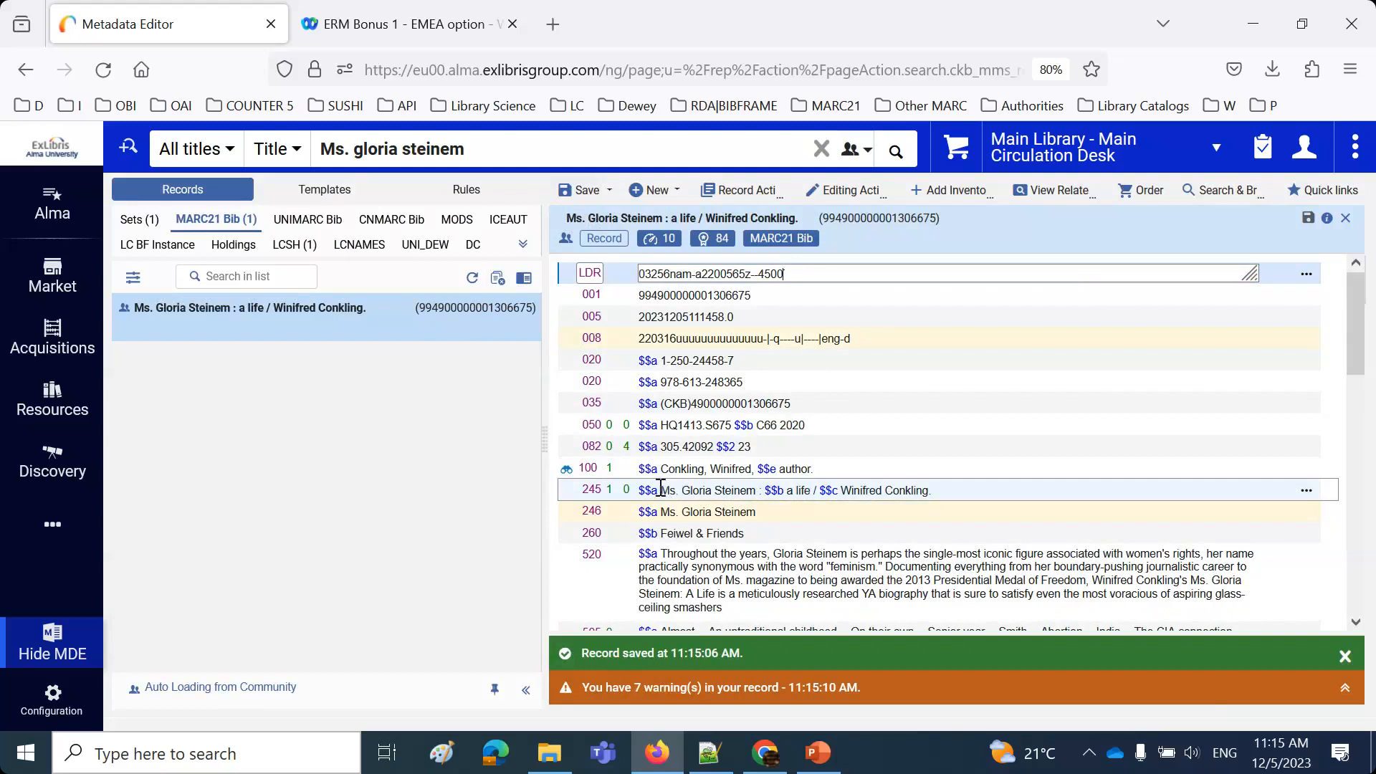
pyautogui.click(500, 280)
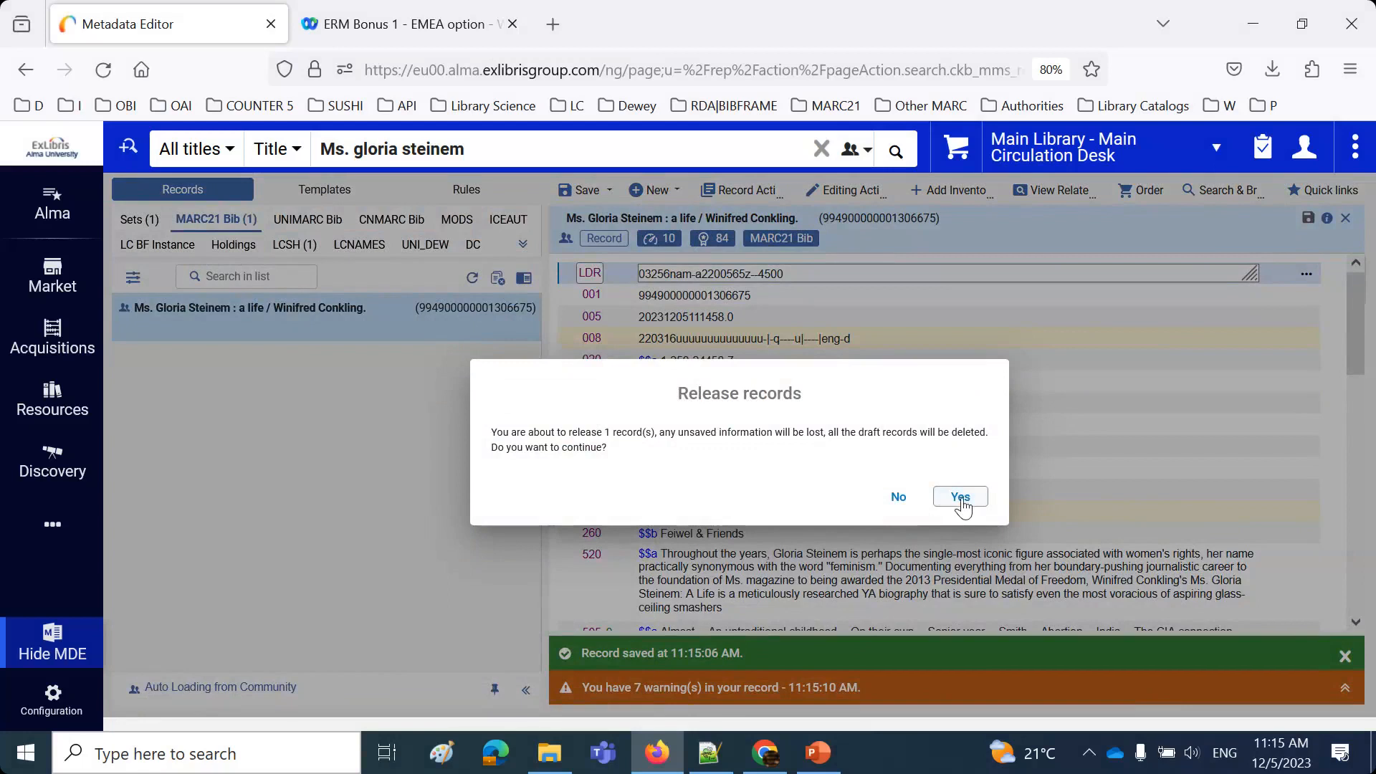
pyautogui.click(960, 497)
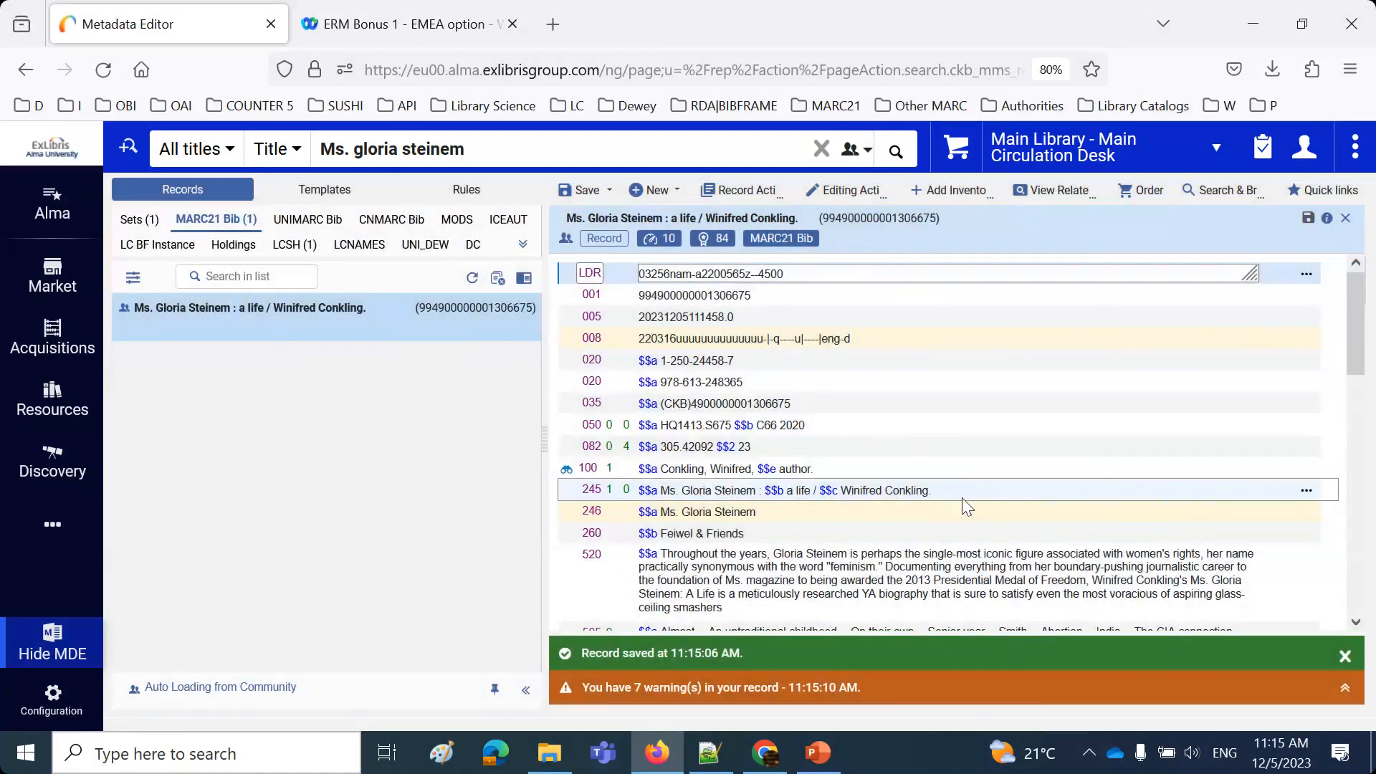
# Rerun the Community Zone title search for "Ms. gloria steinem" and highlight the first result's Modified by institution.
pyautogui.click(894, 152)
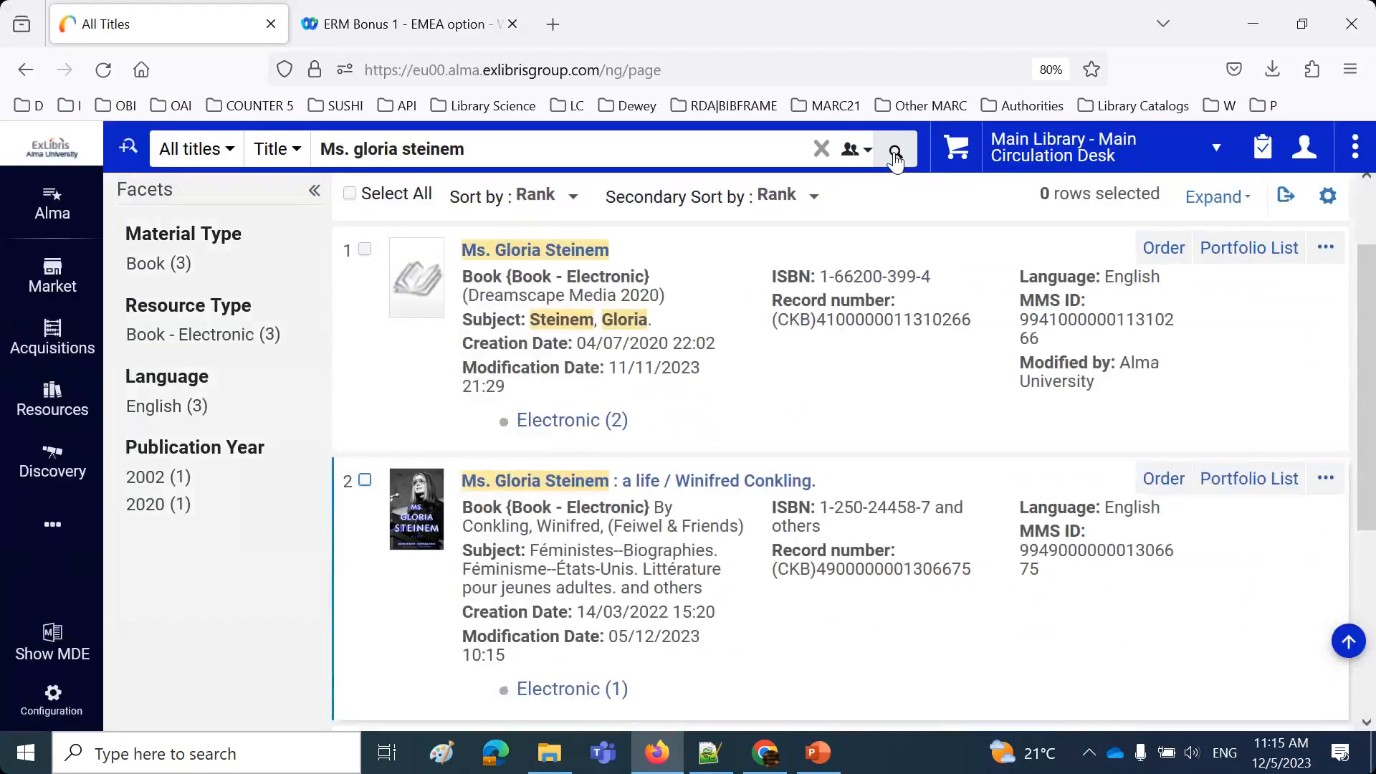
pyautogui.hotkey('ctrl', '-')
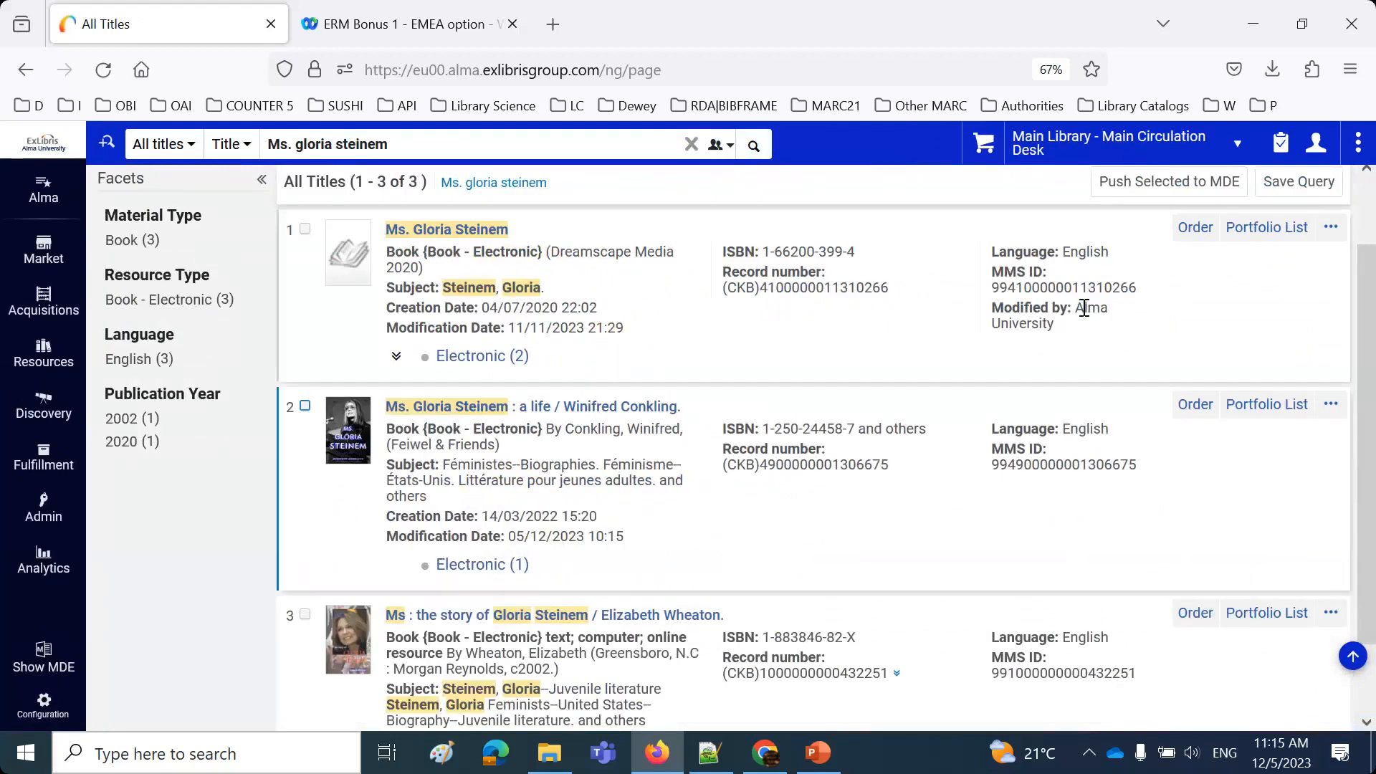
pyautogui.moveTo(1073, 306); pyautogui.dragTo(1088, 331)
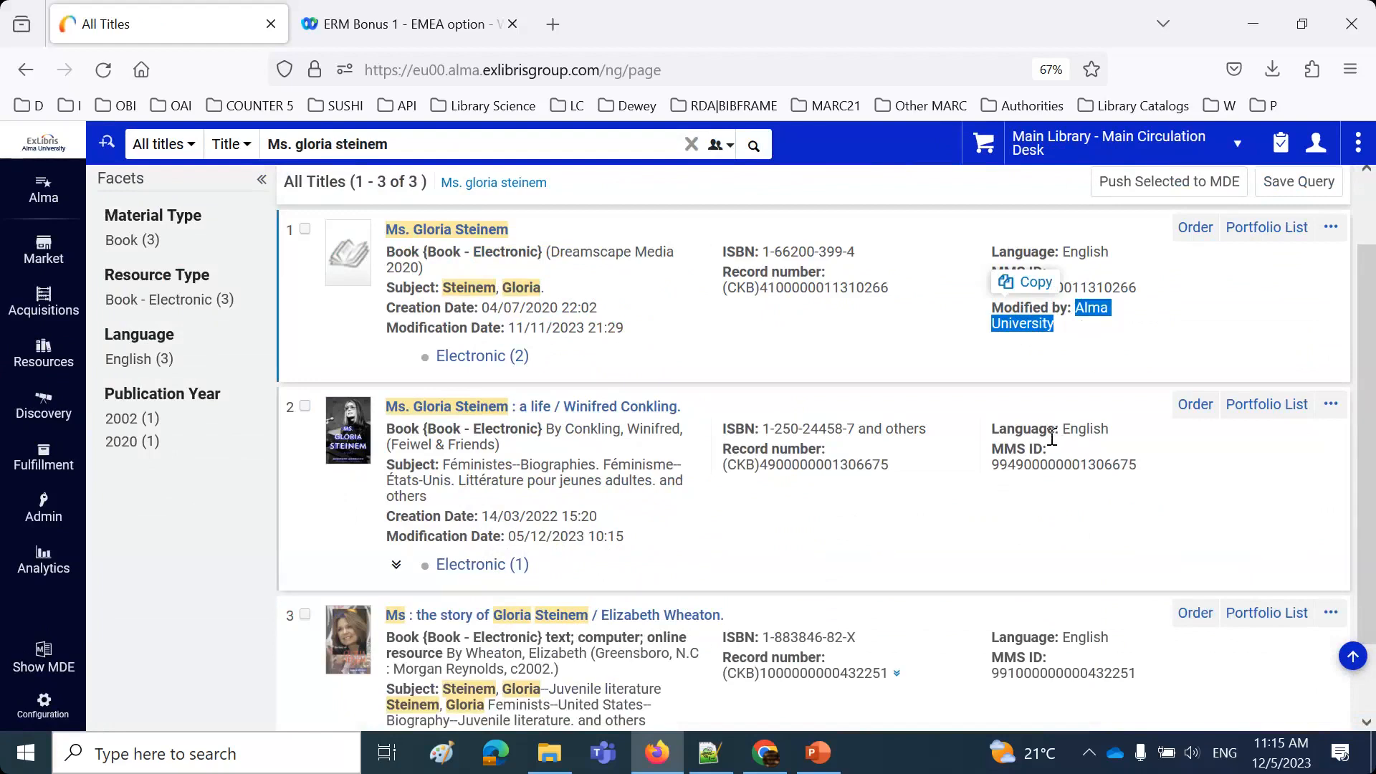
pyautogui.click(1054, 483)
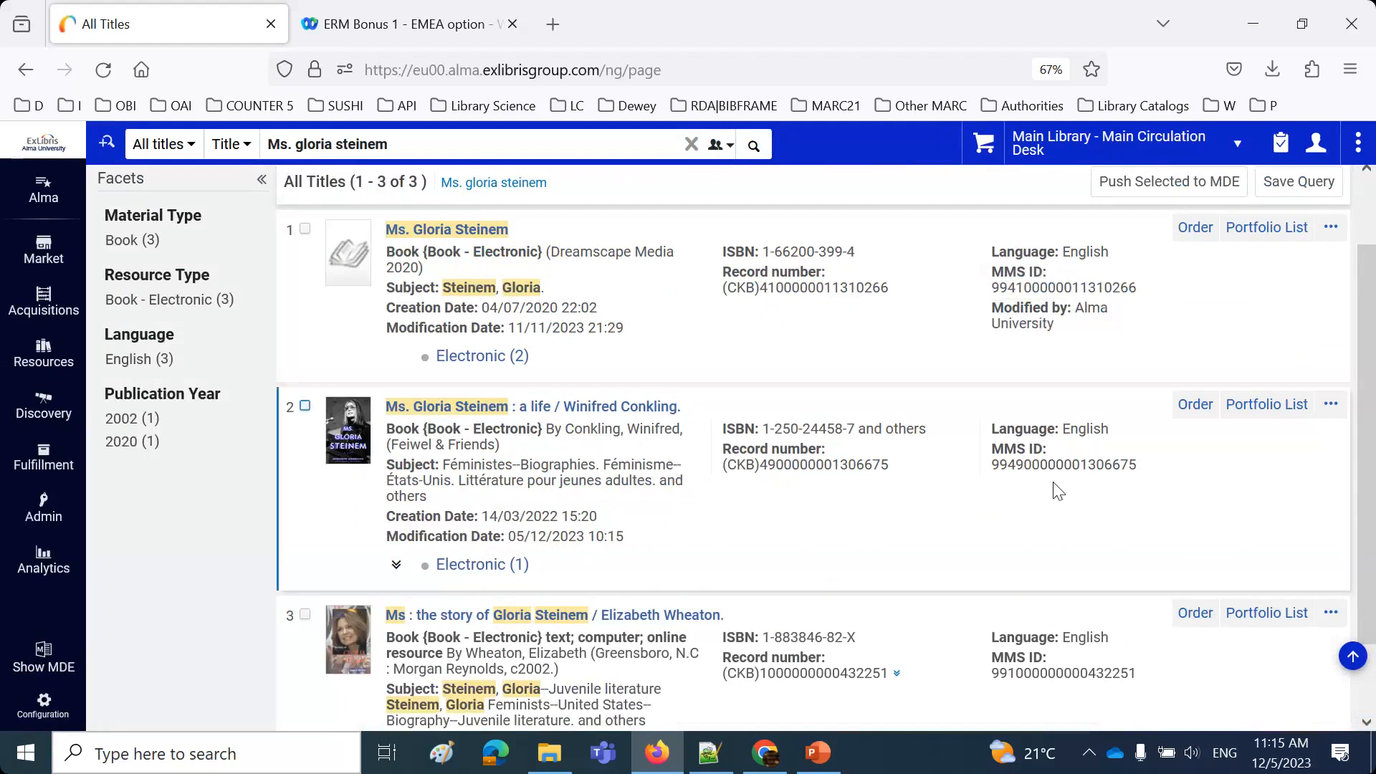
# Open the record view of "Ms. Gloria Steinem : a life" and highlight the 008 form-of-item code and the added 020 ISBN.
pyautogui.click(448, 406)
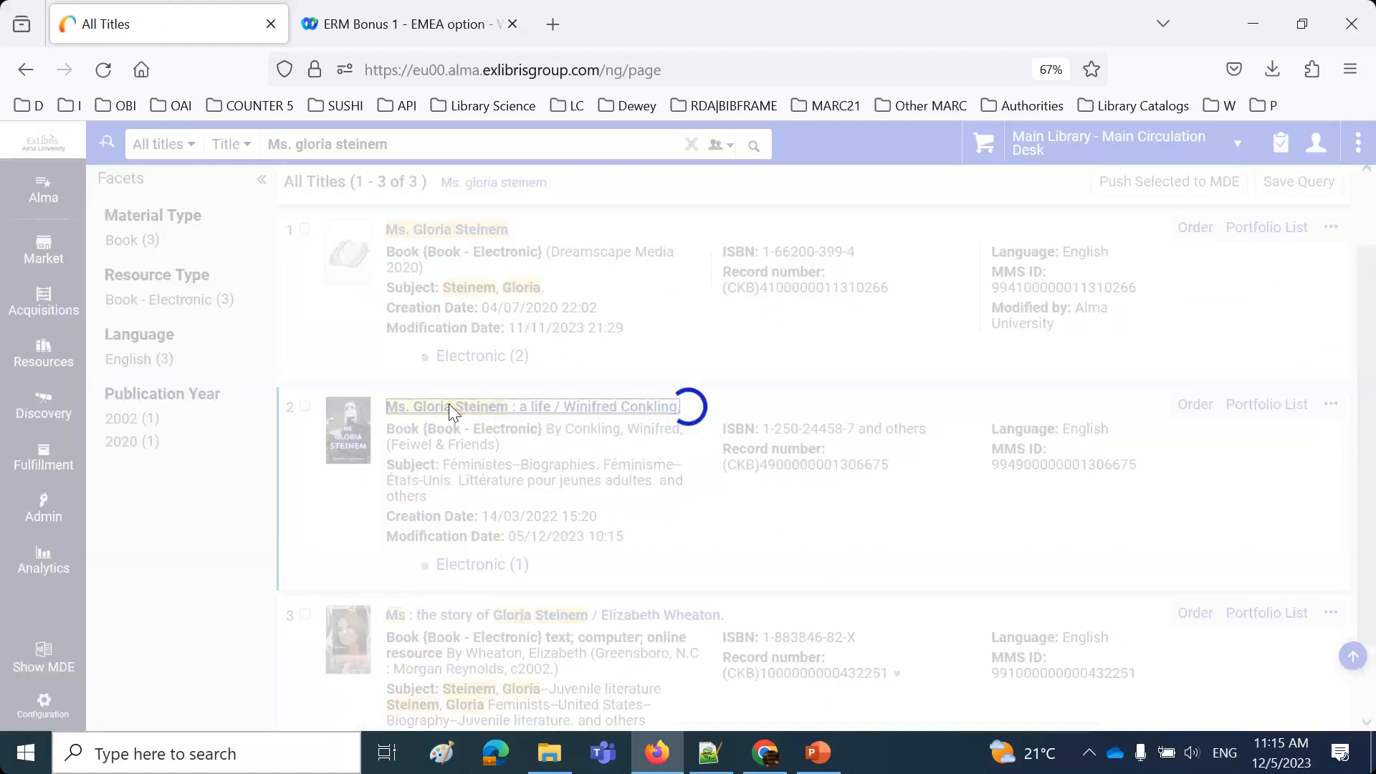
pyautogui.scroll(-3, 449, 403)
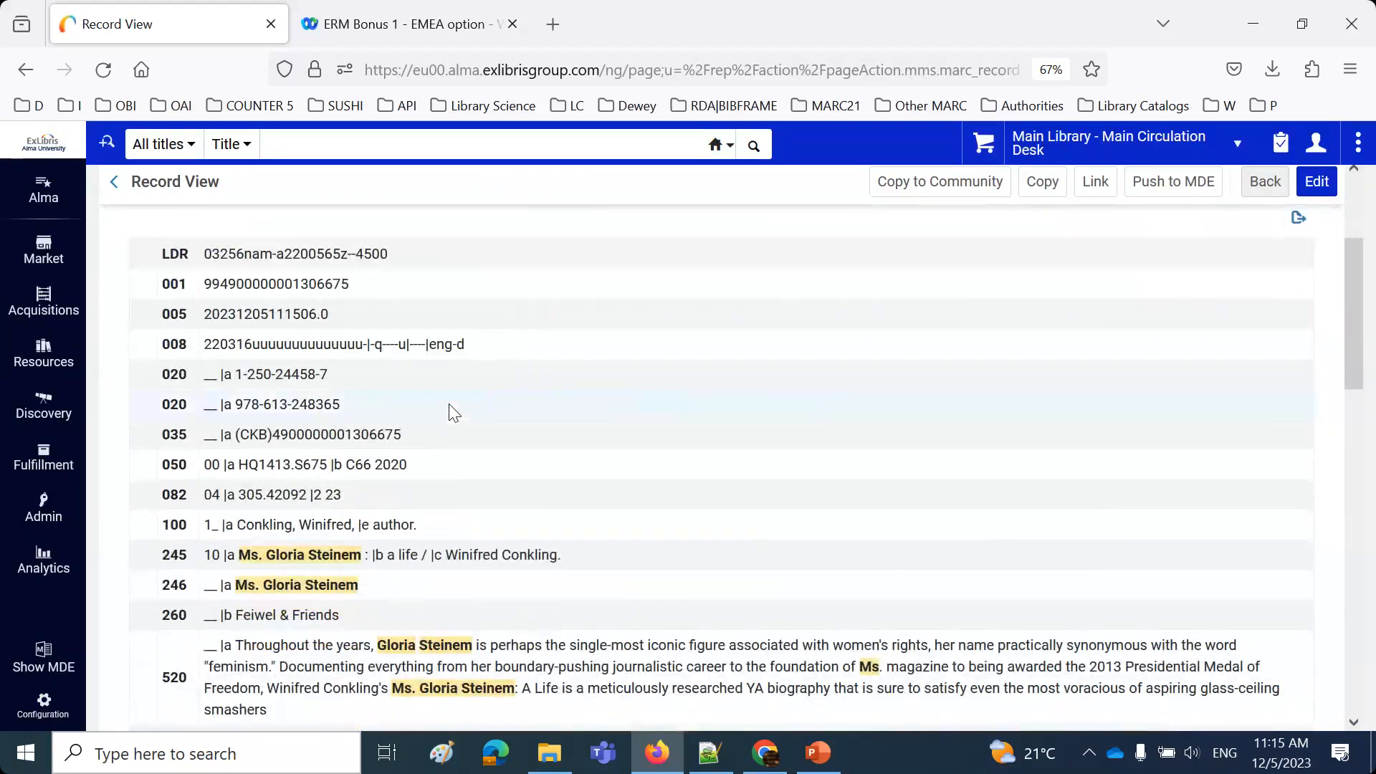
pyautogui.click(377, 348)
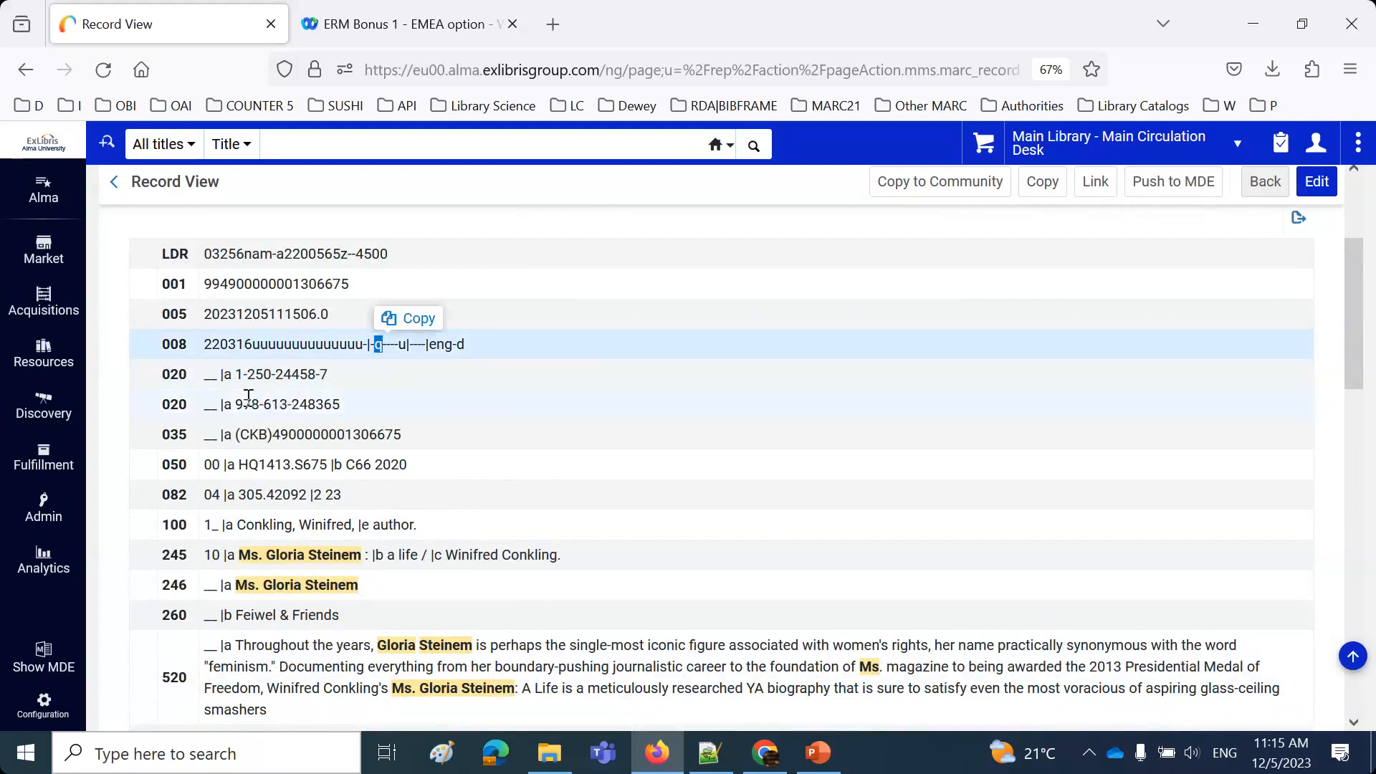
pyautogui.moveTo(233, 405); pyautogui.dragTo(400, 412)
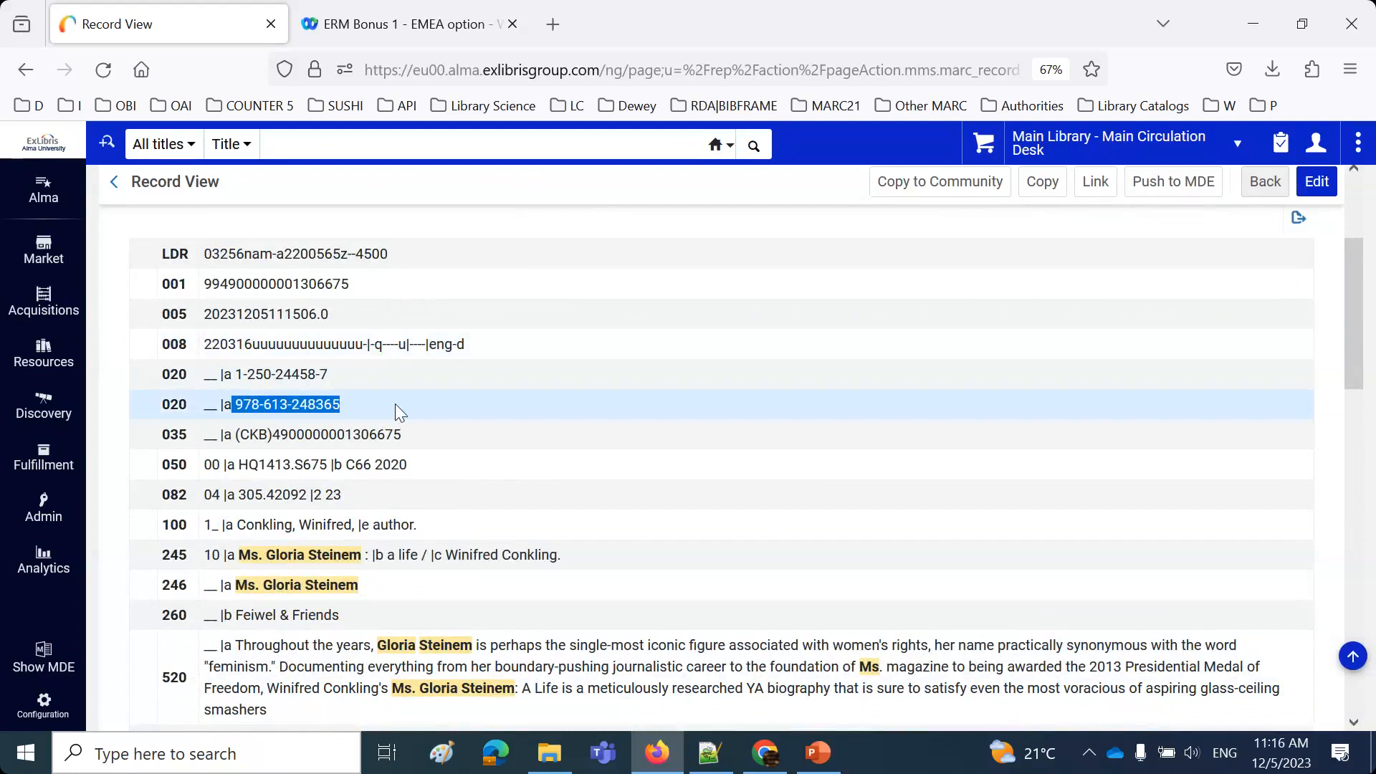
# Find the added 650 Feminism heading with source code NLI in the record view and highlight the whole field.
pyautogui.scroll(-10, 396, 406)
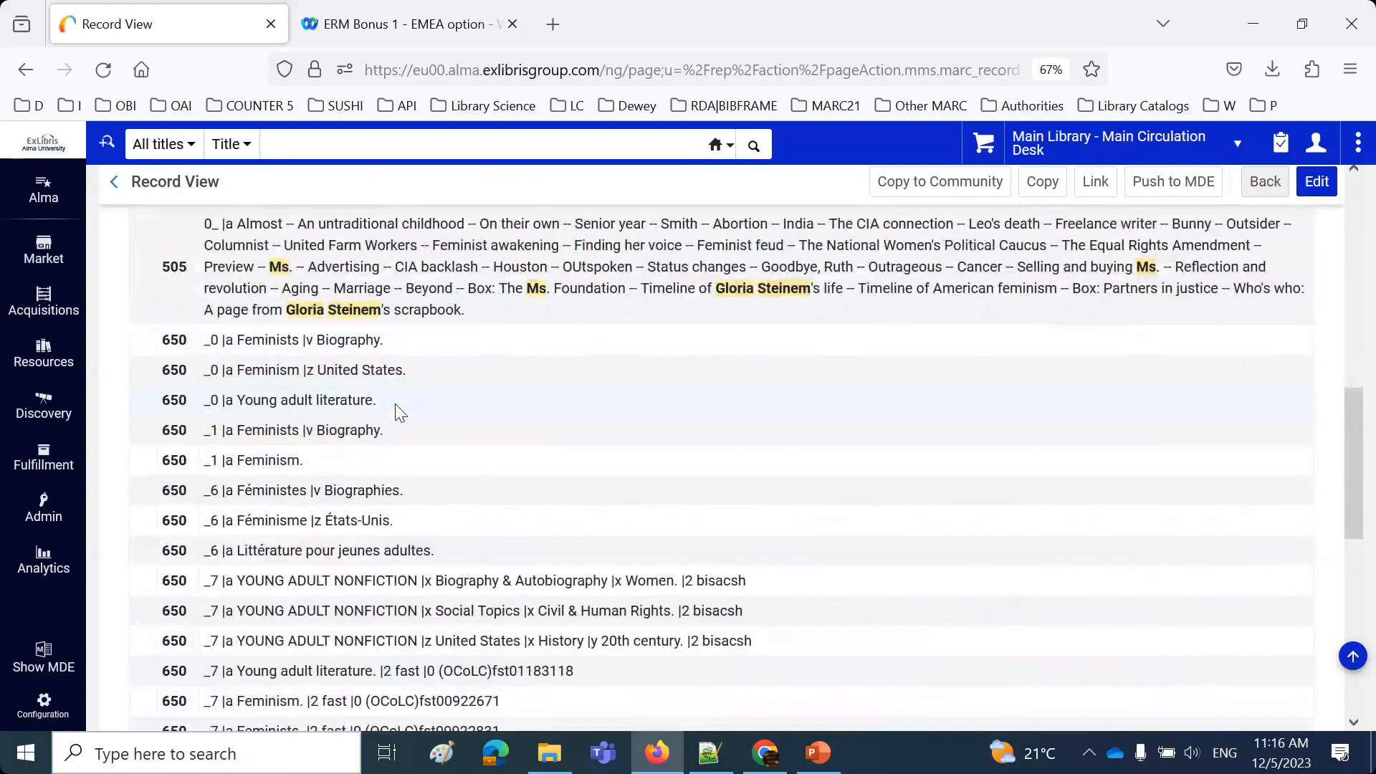
pyautogui.scroll(-6, 395, 409)
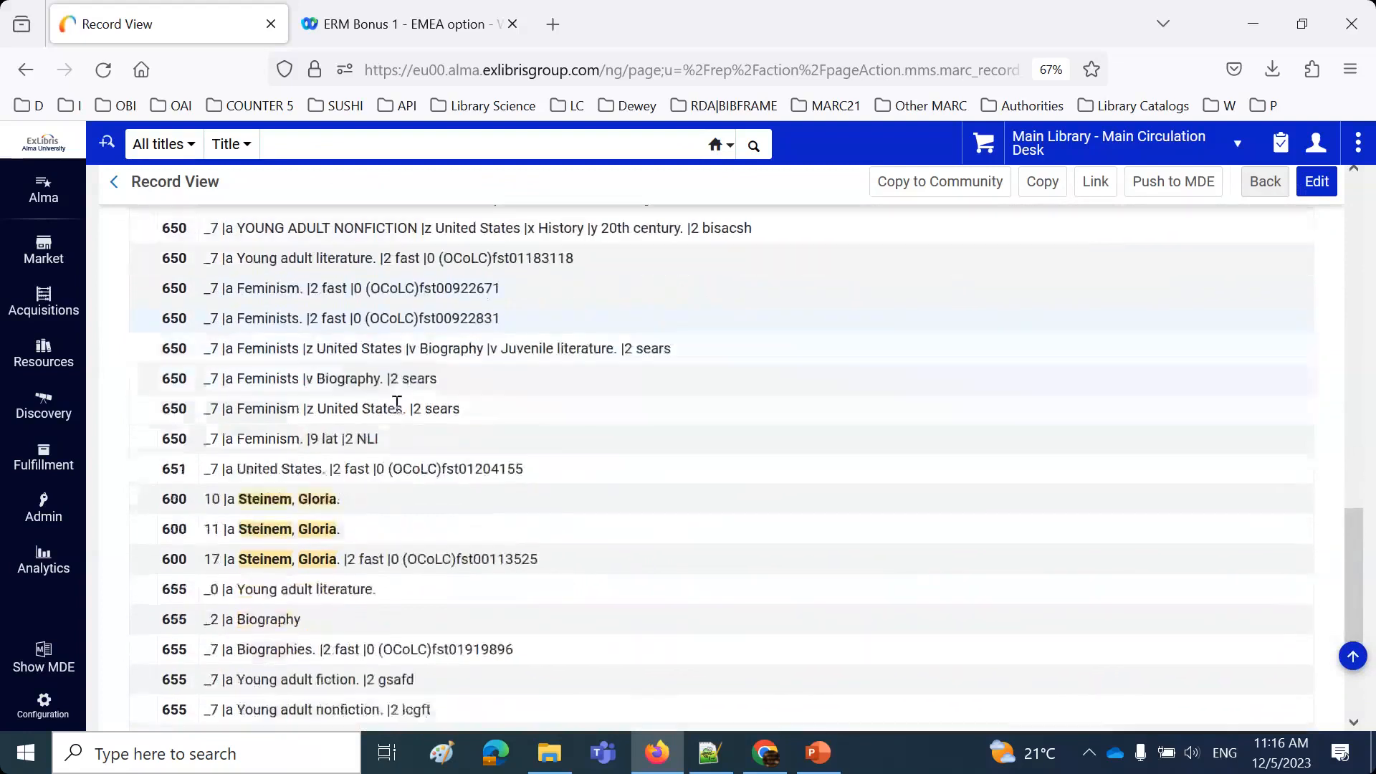
pyautogui.scroll(-3, 398, 408)
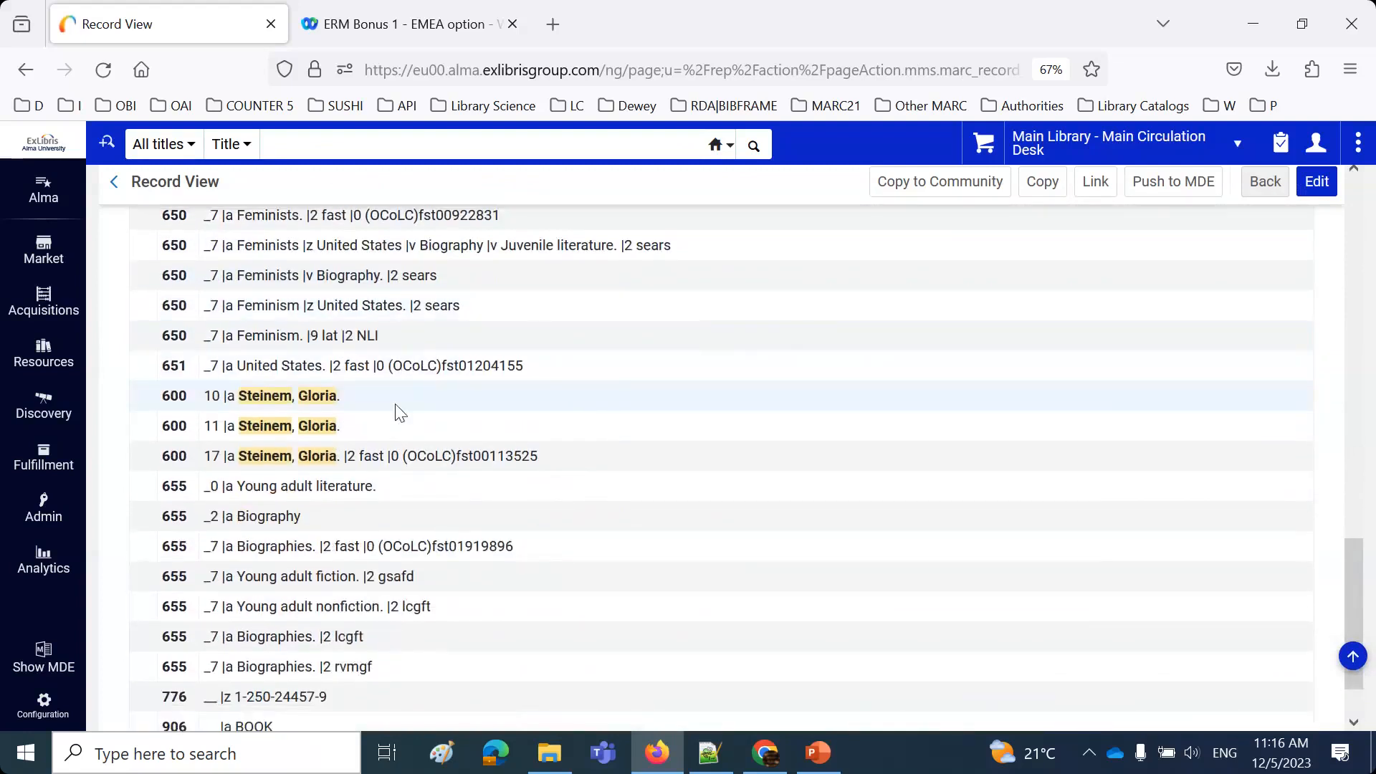
pyautogui.moveTo(380, 335); pyautogui.dragTo(159, 337)
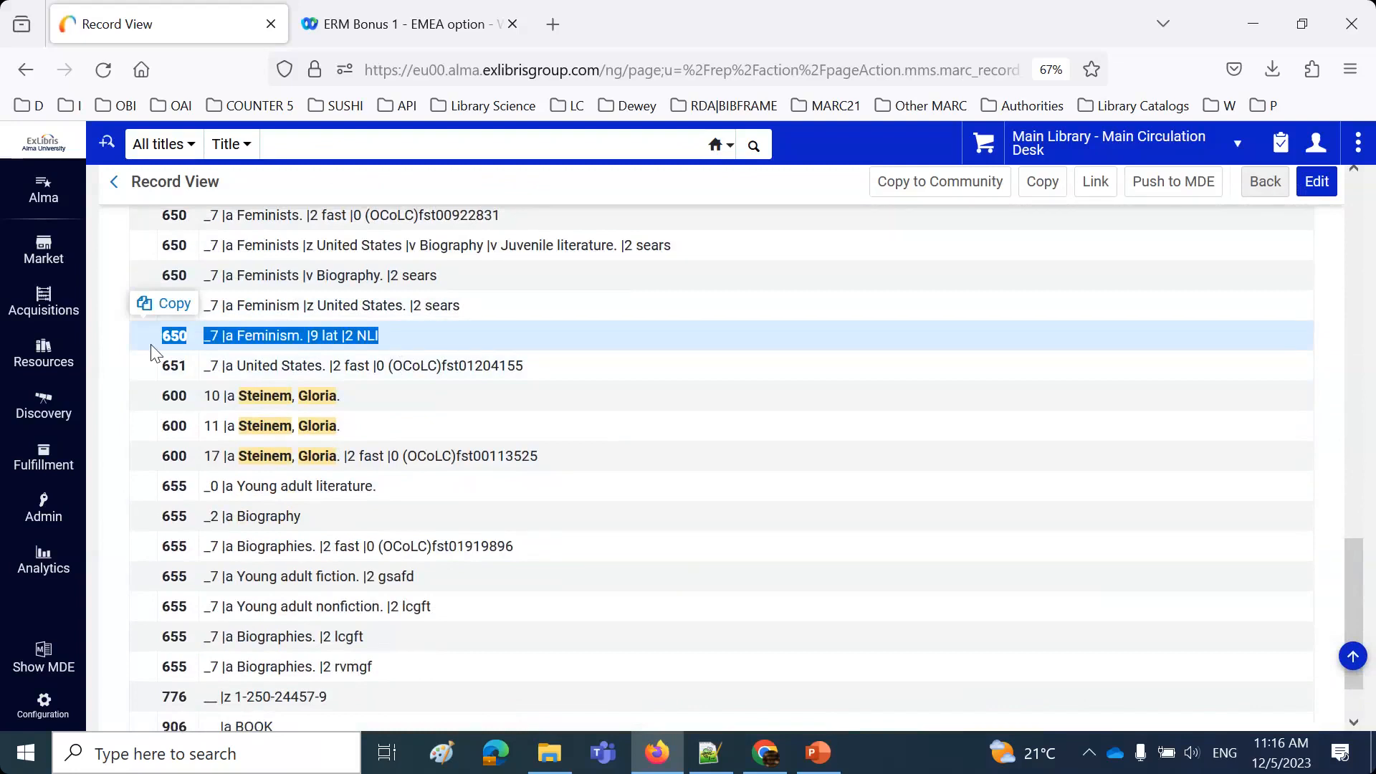
pyautogui.click(1032, 471)
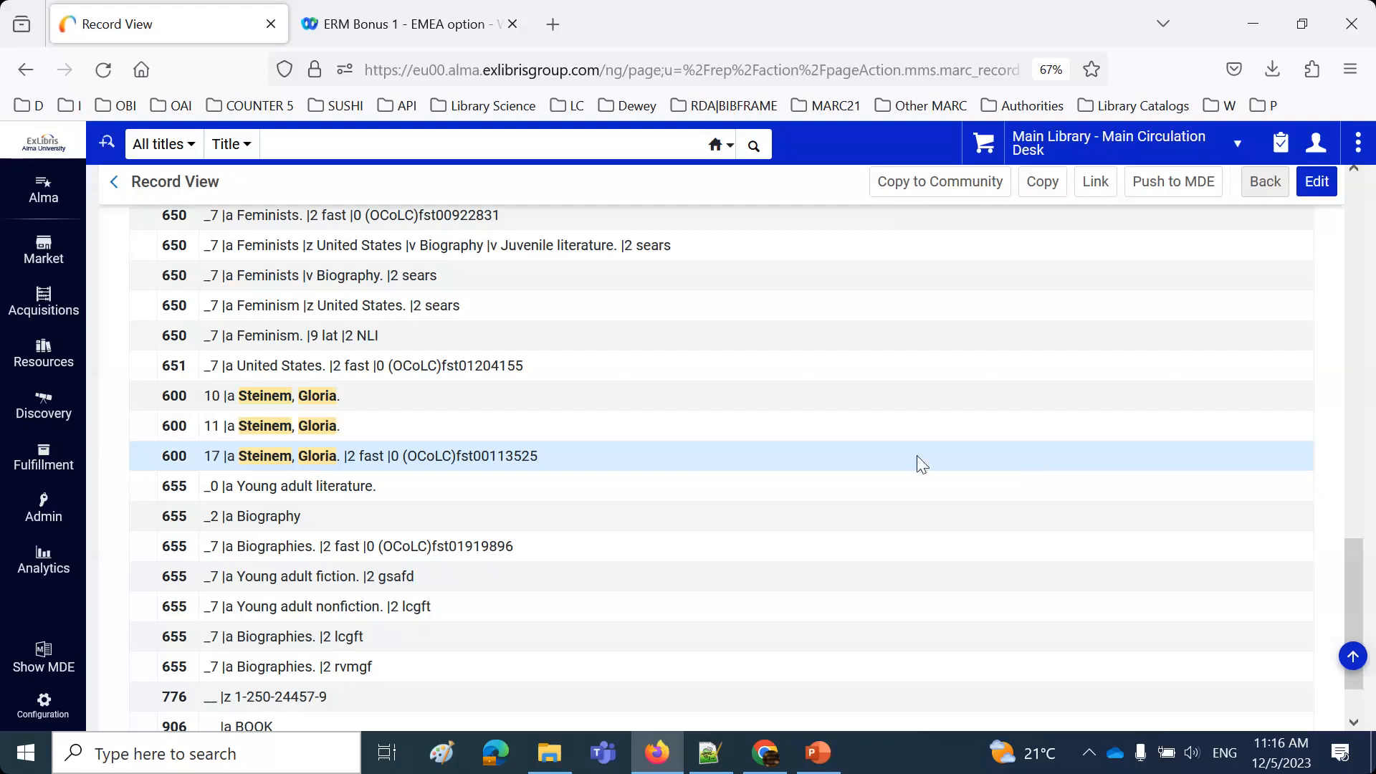
# Switch to Chrome and open the "Alma Community Catalog: Cataloging Standards, Policies, Rights, and Responsibilities" PDF from the bibliographic records contribution page.
pyautogui.click(765, 756)
pyautogui.click(120, 21)
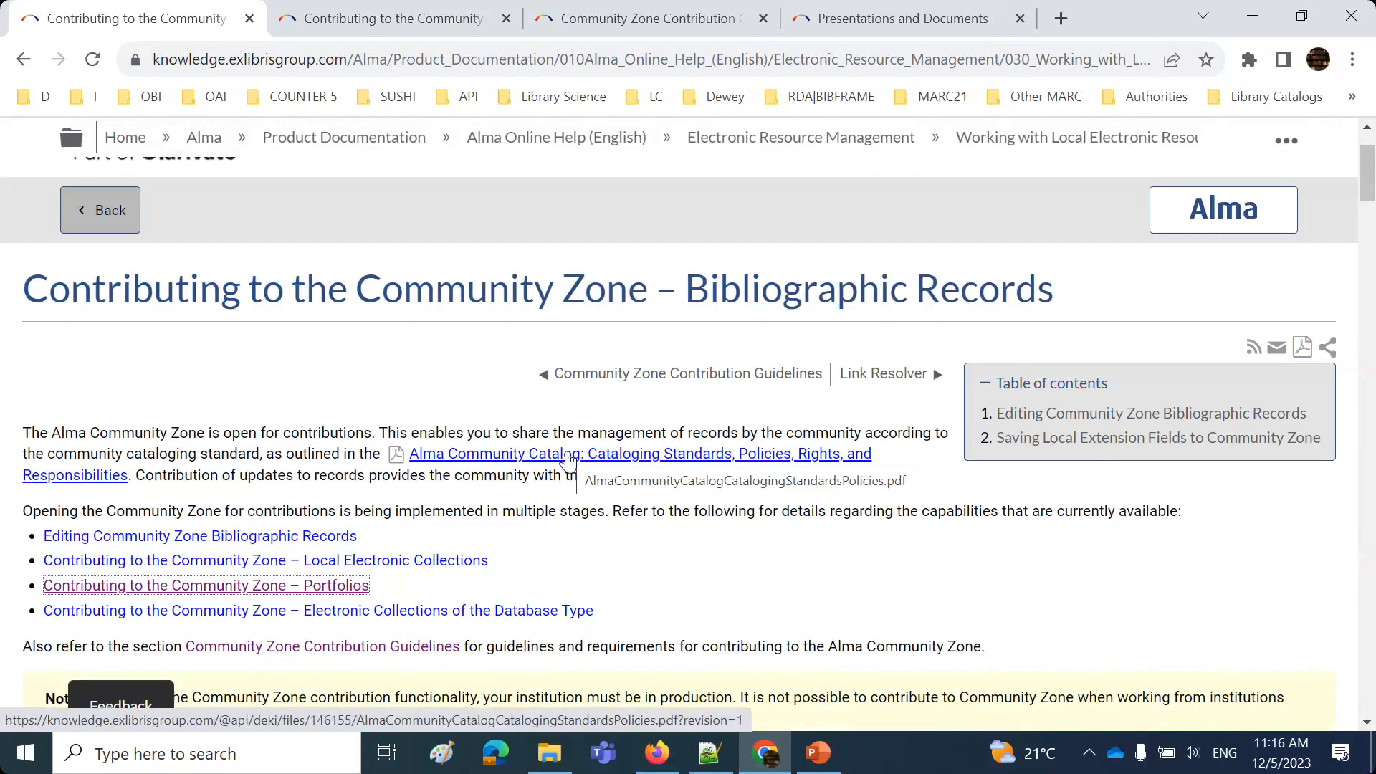
pyautogui.click(568, 459)
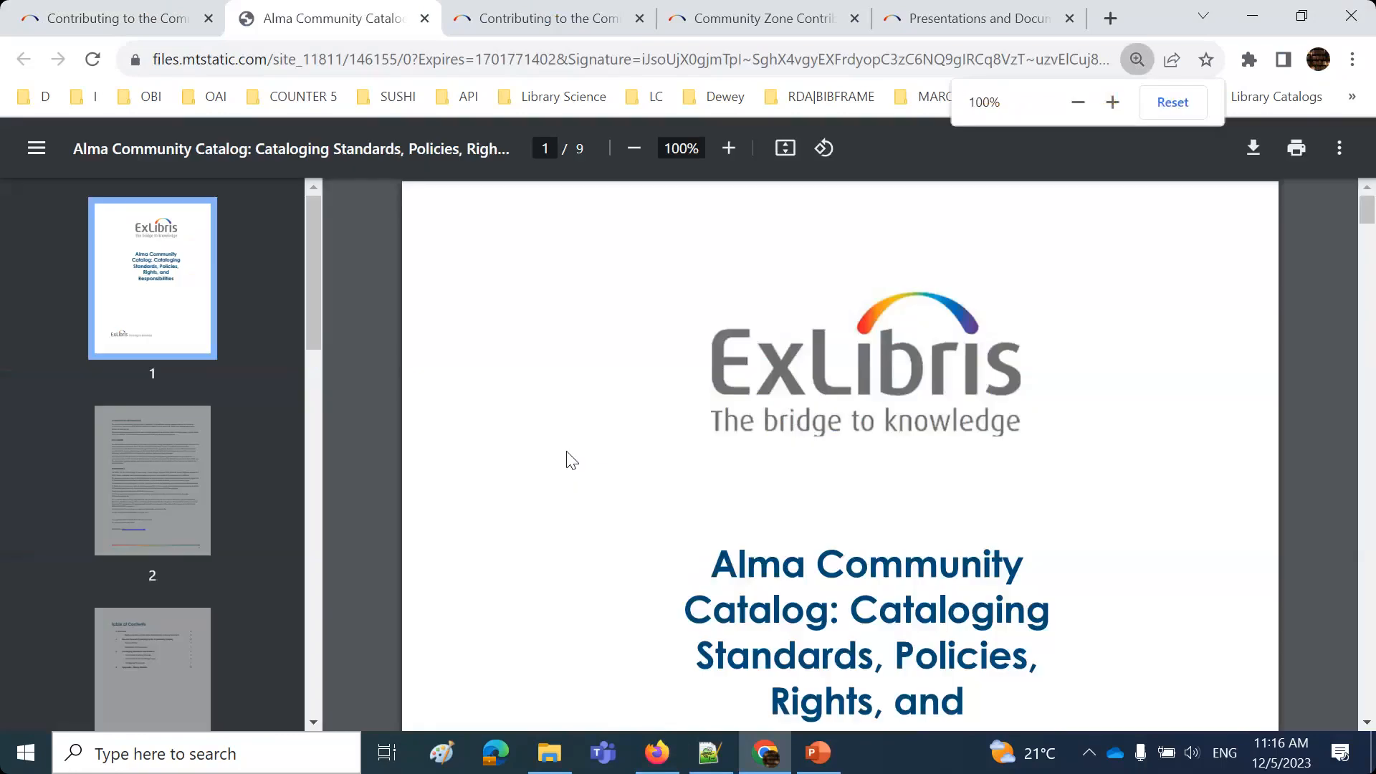
# Review the PDF's table of contents, record ownership, catalog policies, merge logic, cataloging standards and merge routine appendix.
pyautogui.scroll(-15, 571, 459)
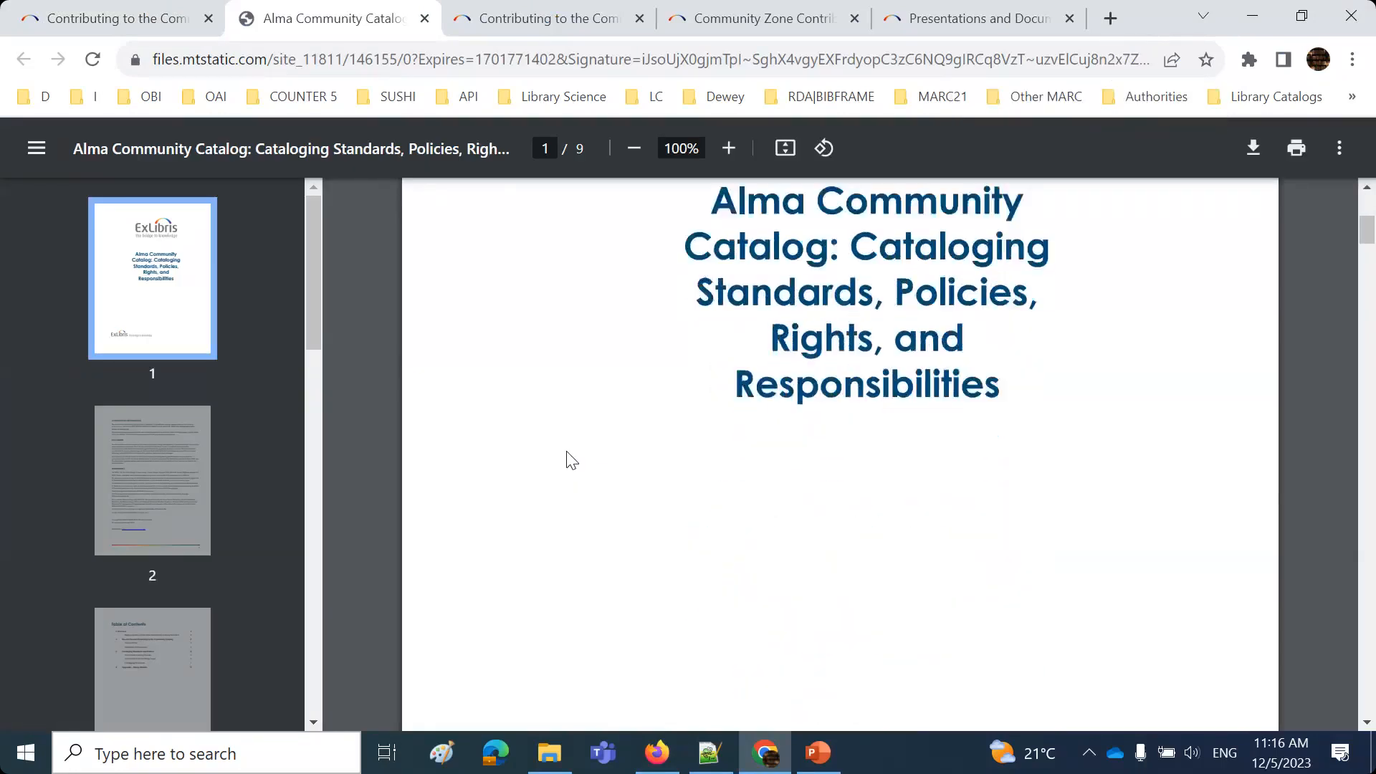
pyautogui.scroll(-10, 571, 458)
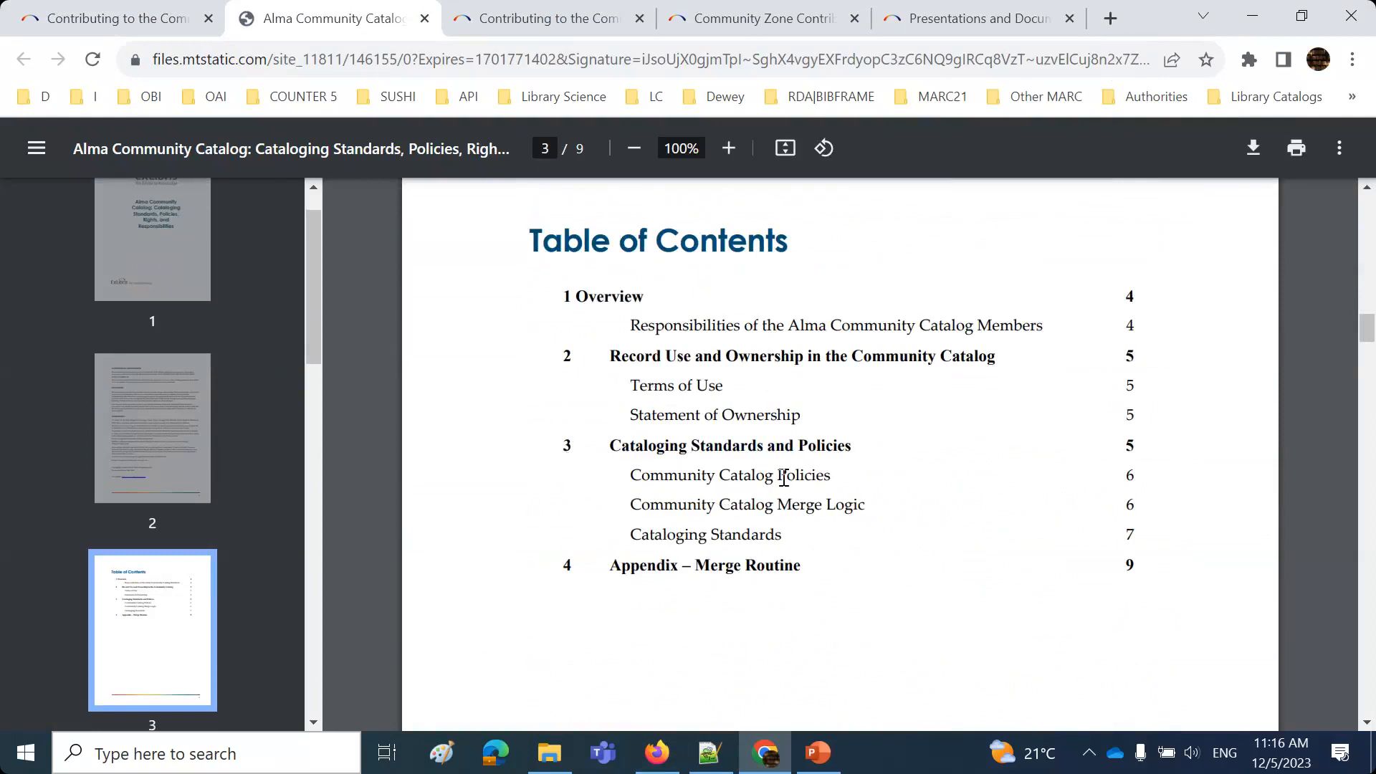
pyautogui.scroll(-10, 784, 476)
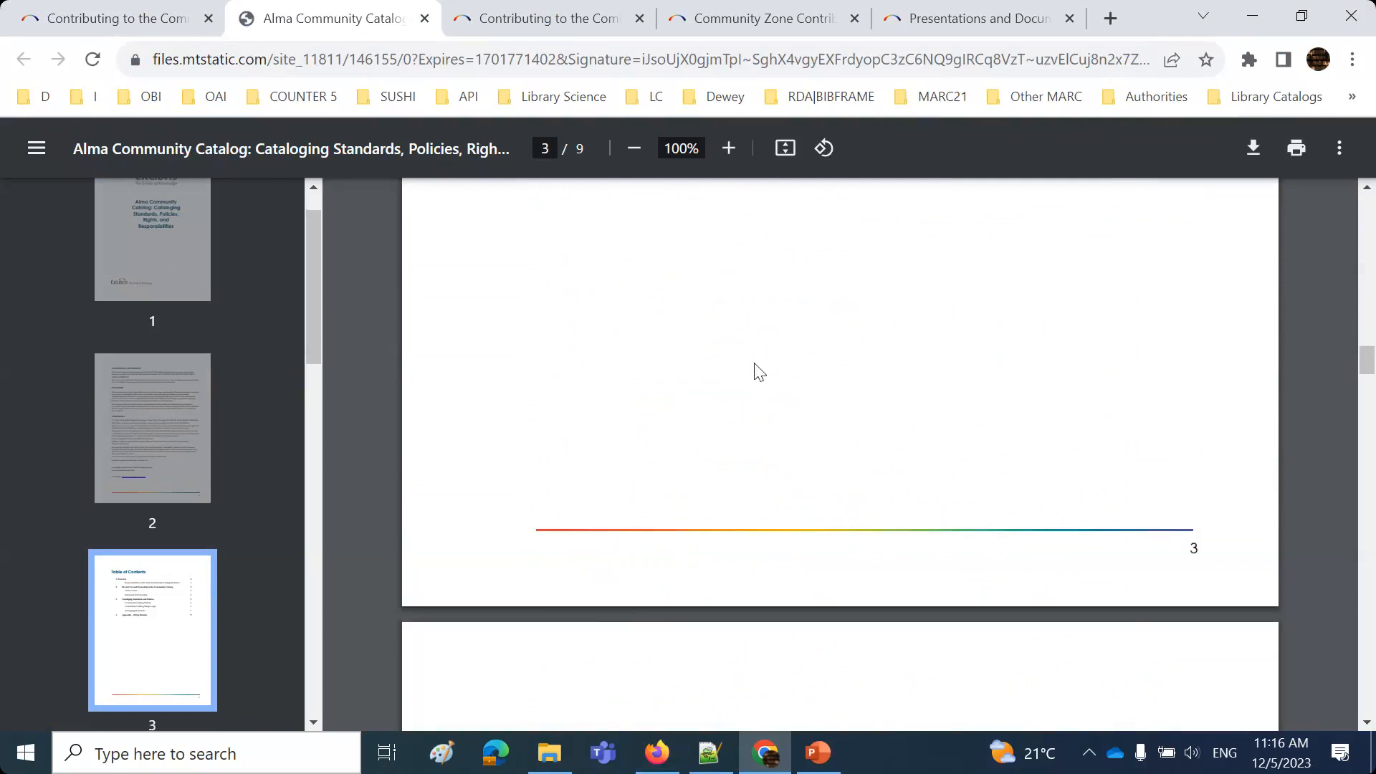
pyautogui.scroll(-10, 760, 385)
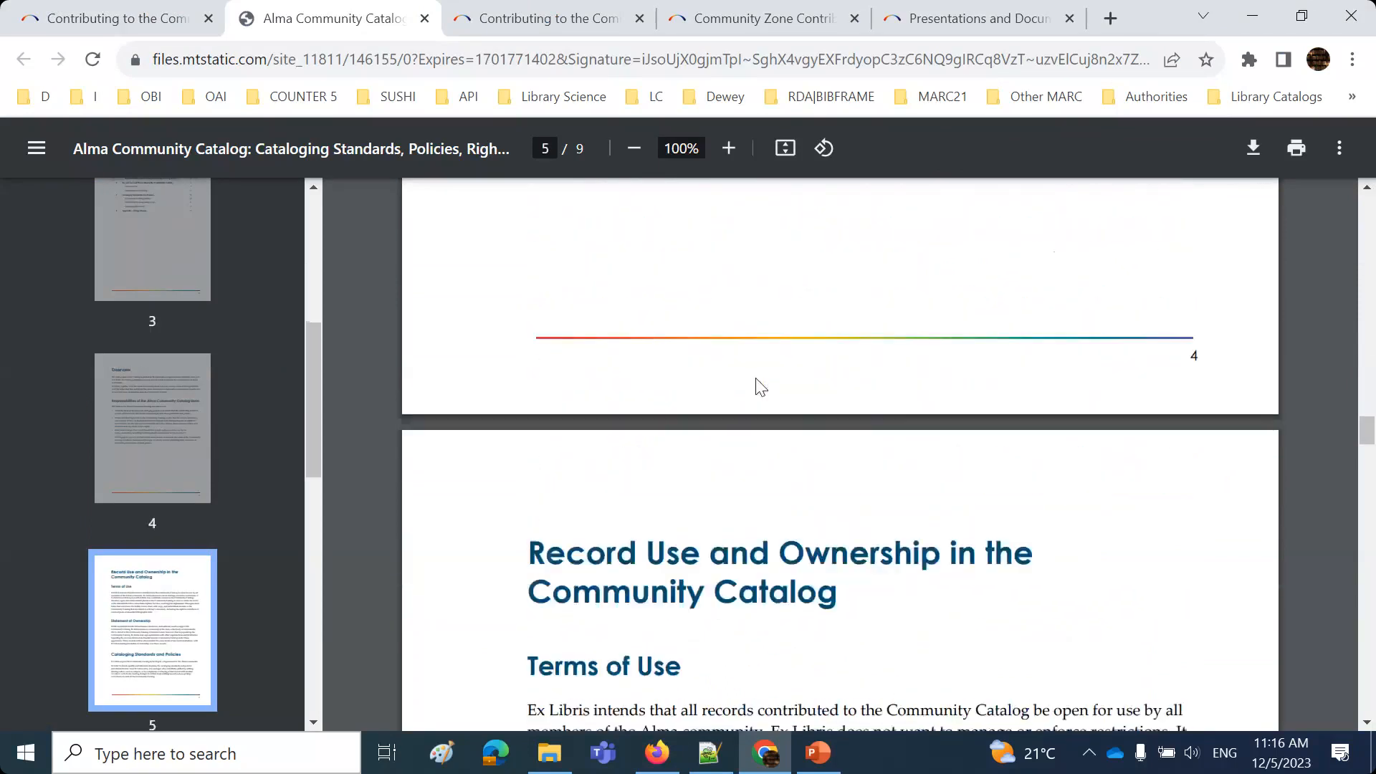
pyautogui.scroll(-10, 761, 387)
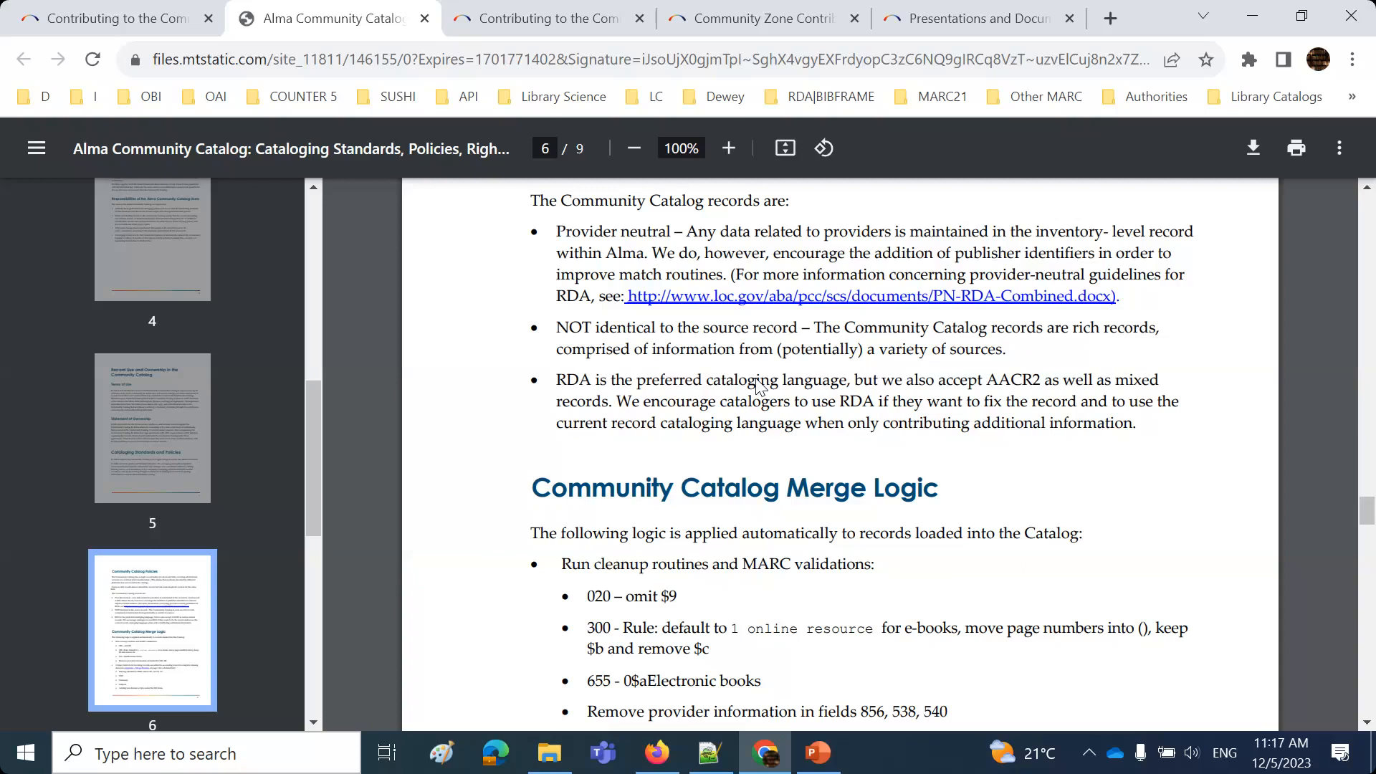
pyautogui.scroll(-6, 856, 566)
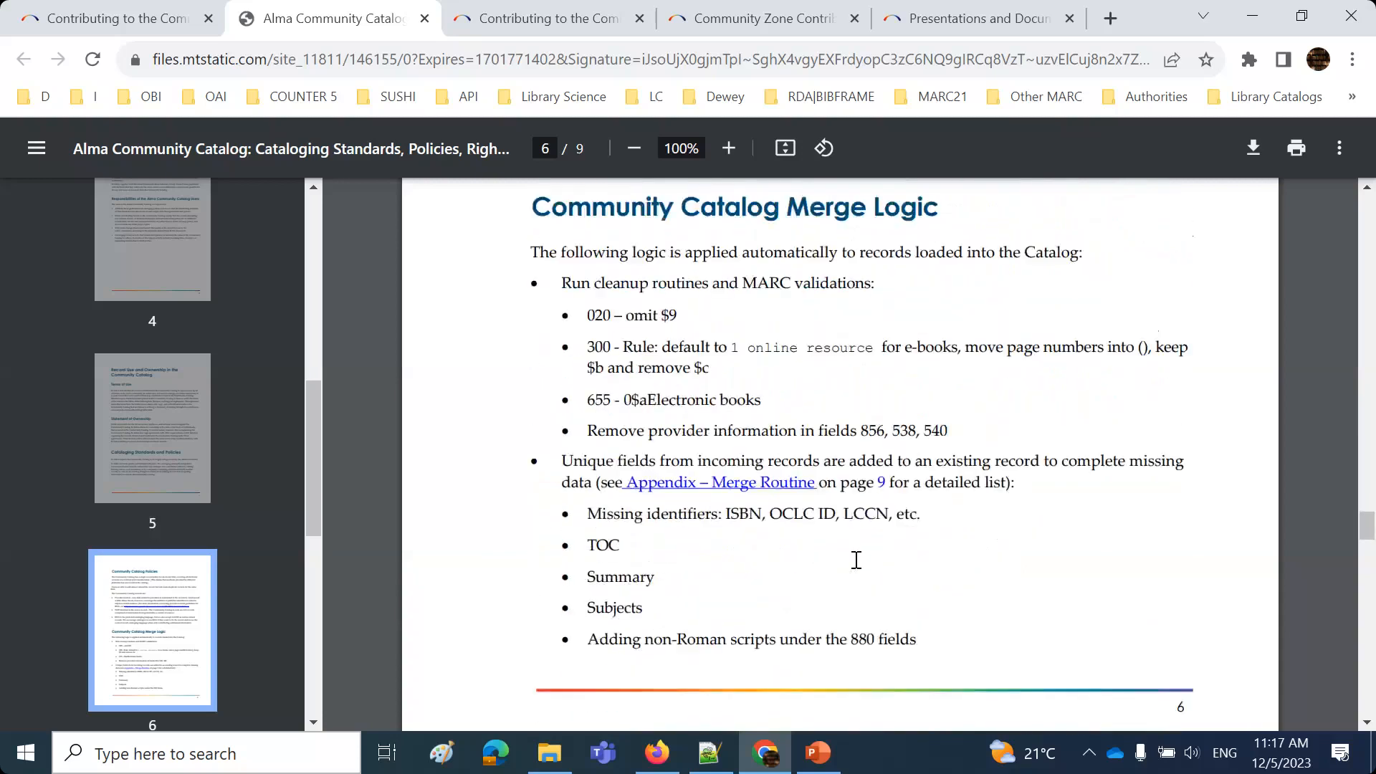
pyautogui.scroll(-5, 857, 560)
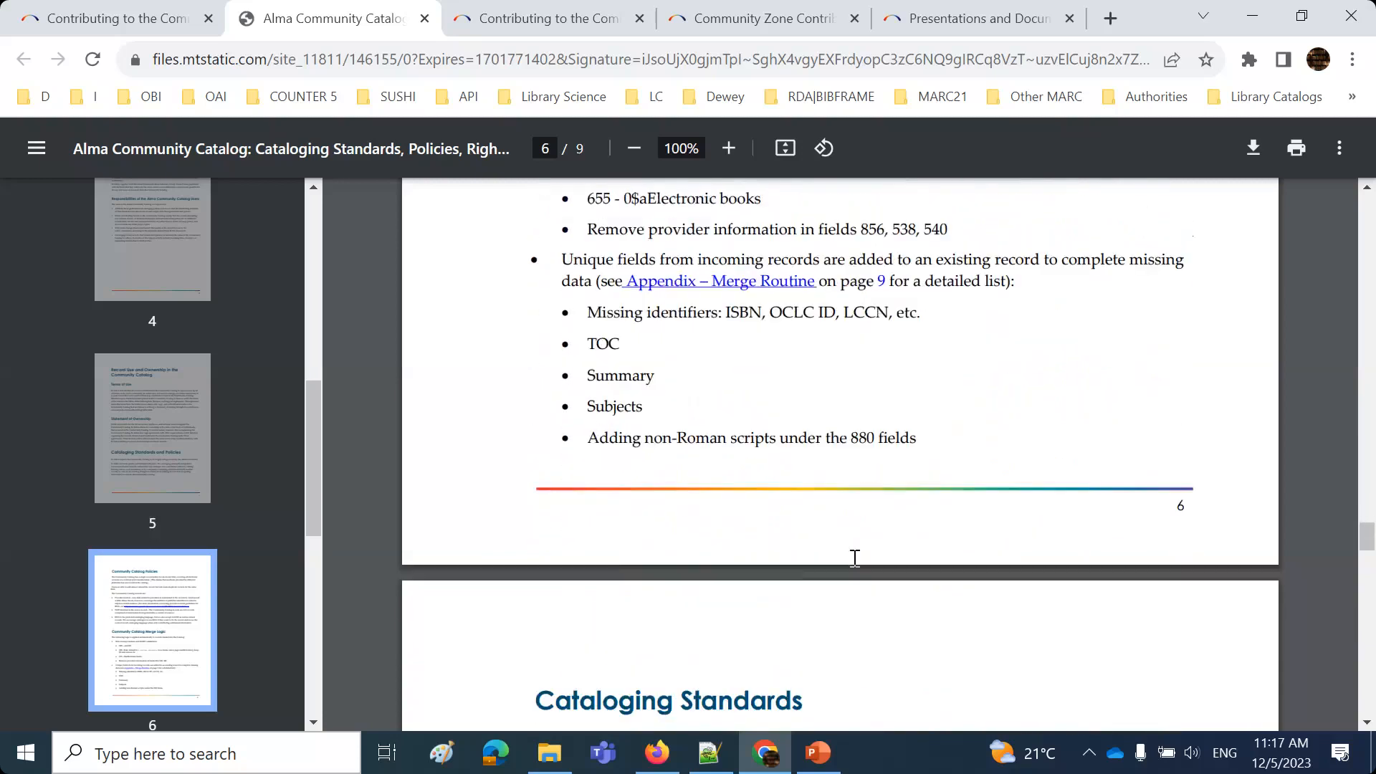
pyautogui.scroll(-1, 855, 558)
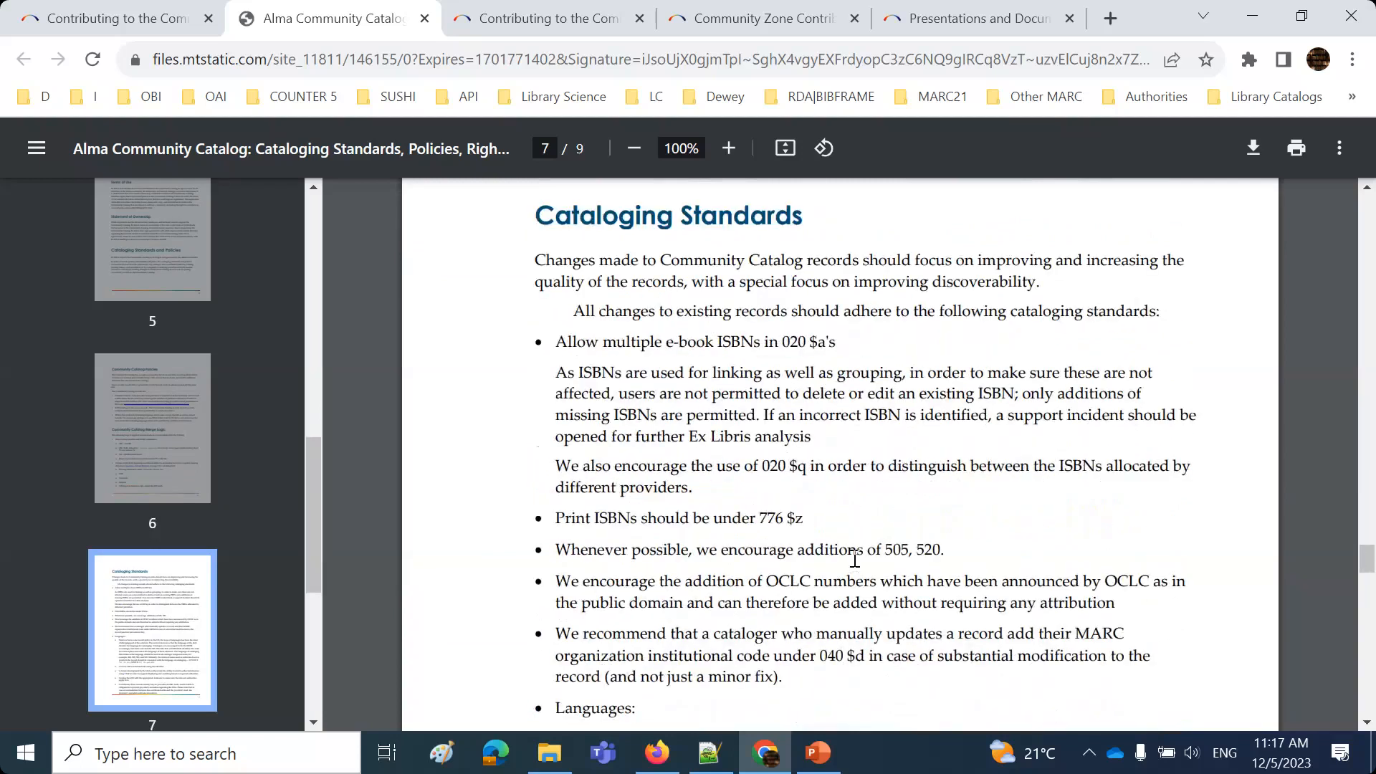
pyautogui.scroll(-2, 856, 559)
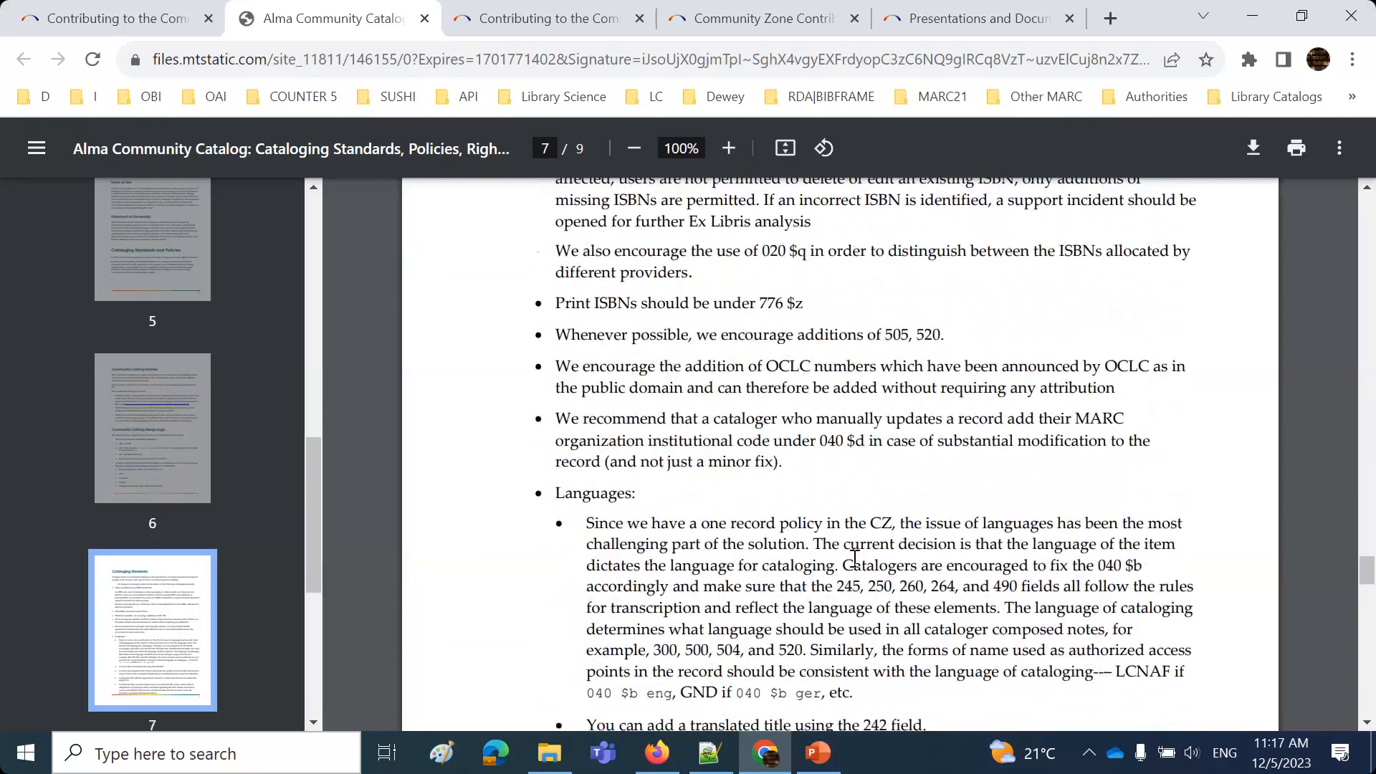
pyautogui.scroll(-15, 855, 558)
pyautogui.scroll(-7, 857, 566)
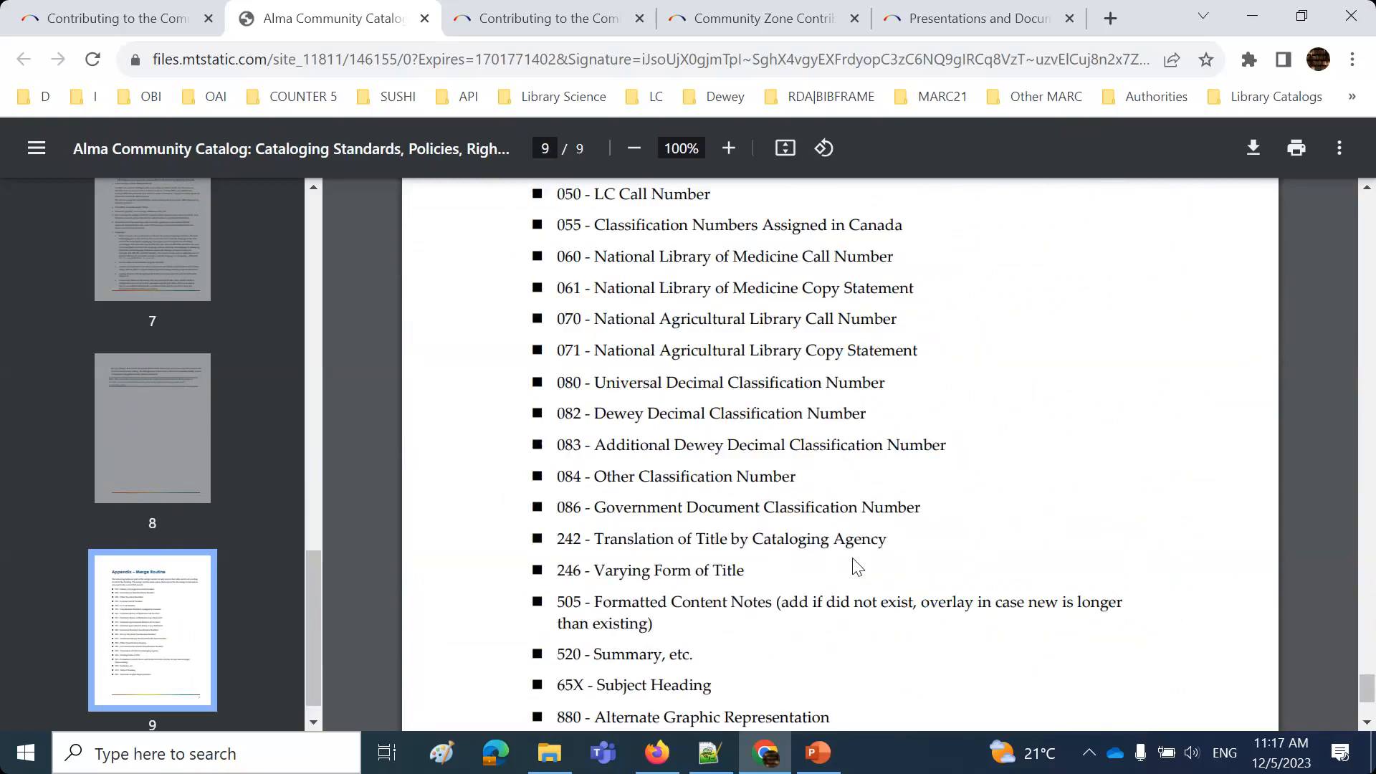
# Return to the record view in Firefox and highlight the 650 Feminism heading with source code NLI.
pyautogui.scroll(4, 858, 567)
pyautogui.scroll(20, 857, 567)
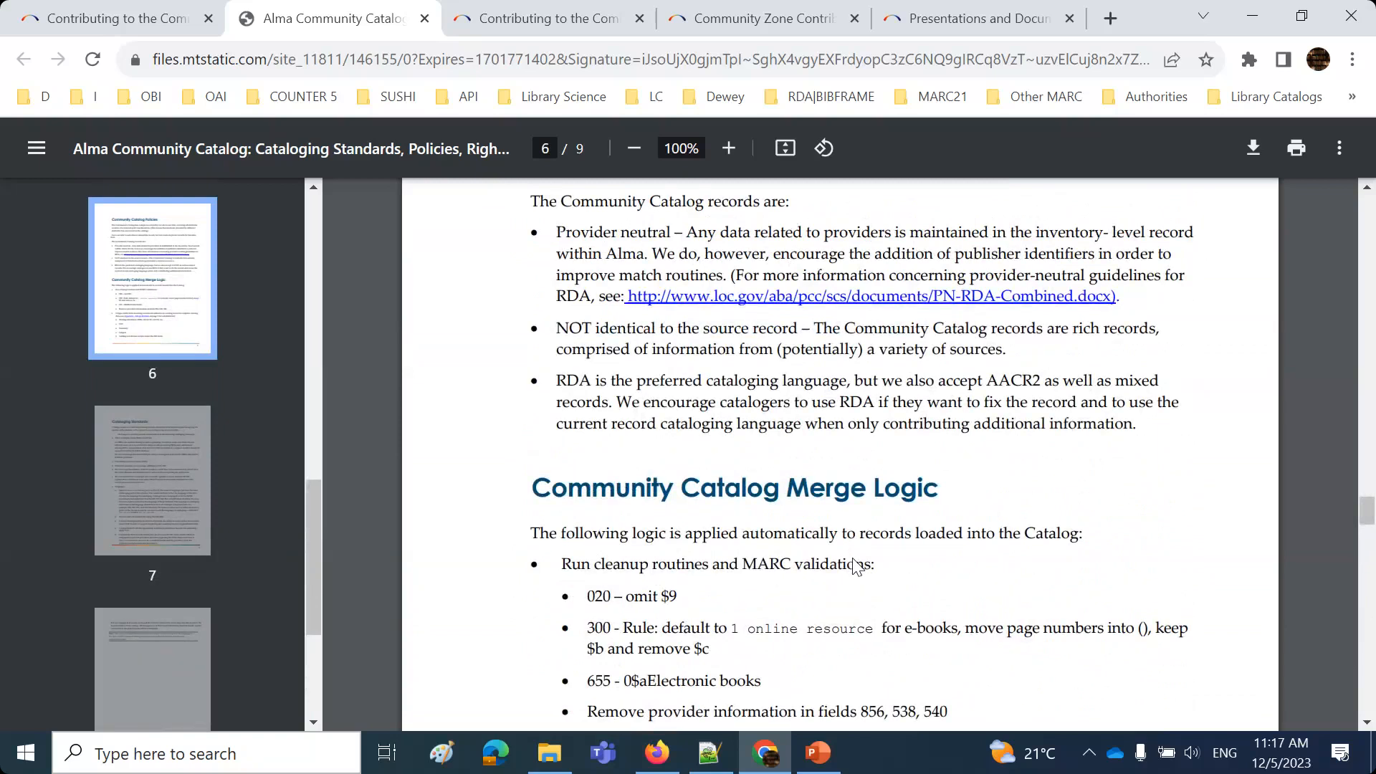
pyautogui.click(657, 753)
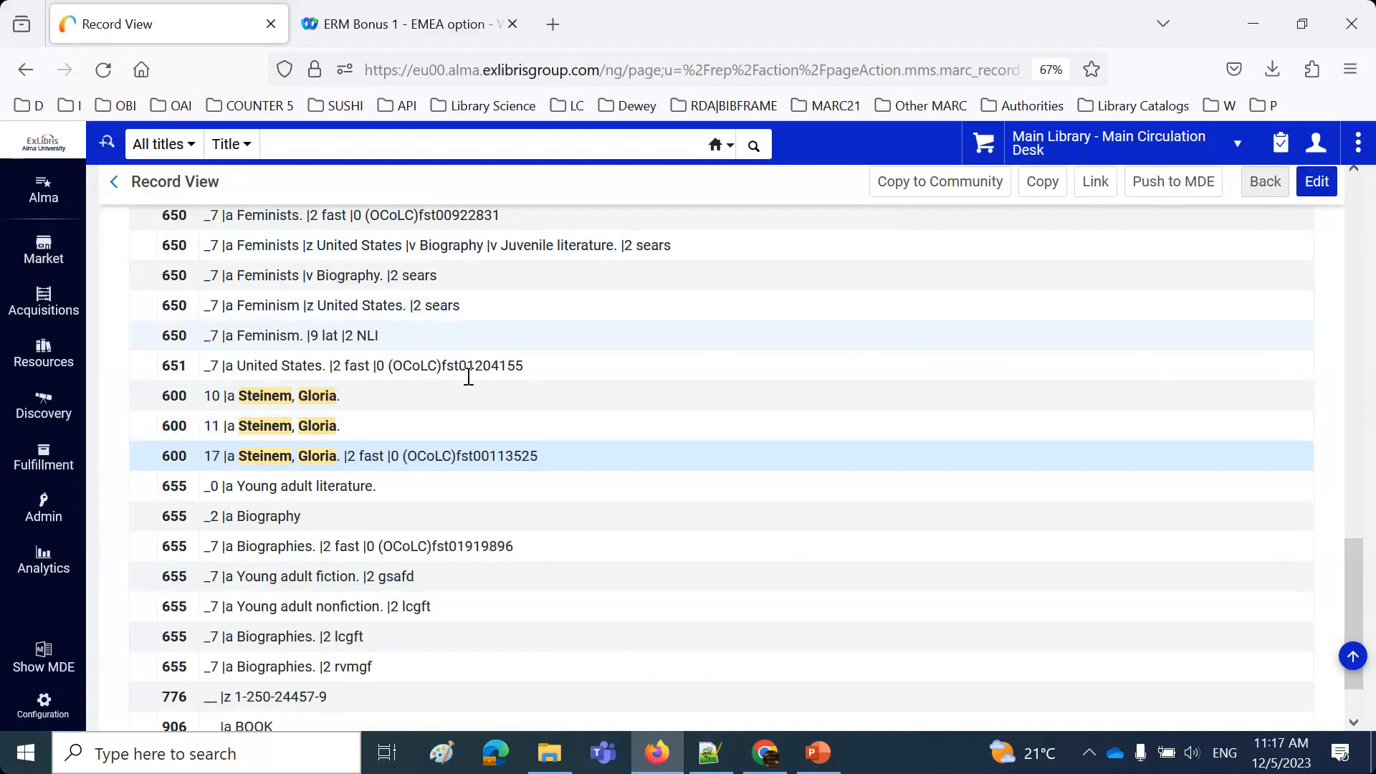
pyautogui.moveTo(379, 337); pyautogui.dragTo(221, 347)
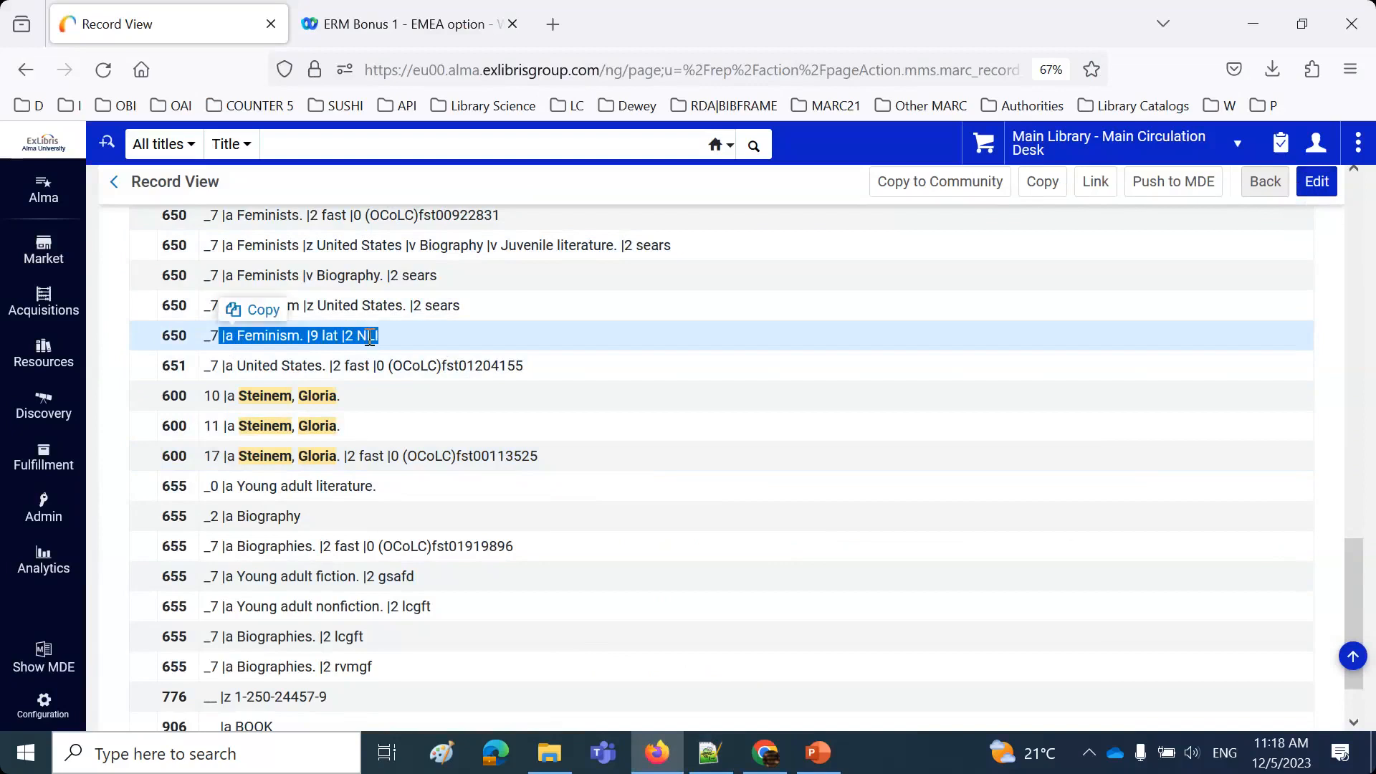
pyautogui.scroll(15, 627, 505)
pyautogui.scroll(3, 626, 505)
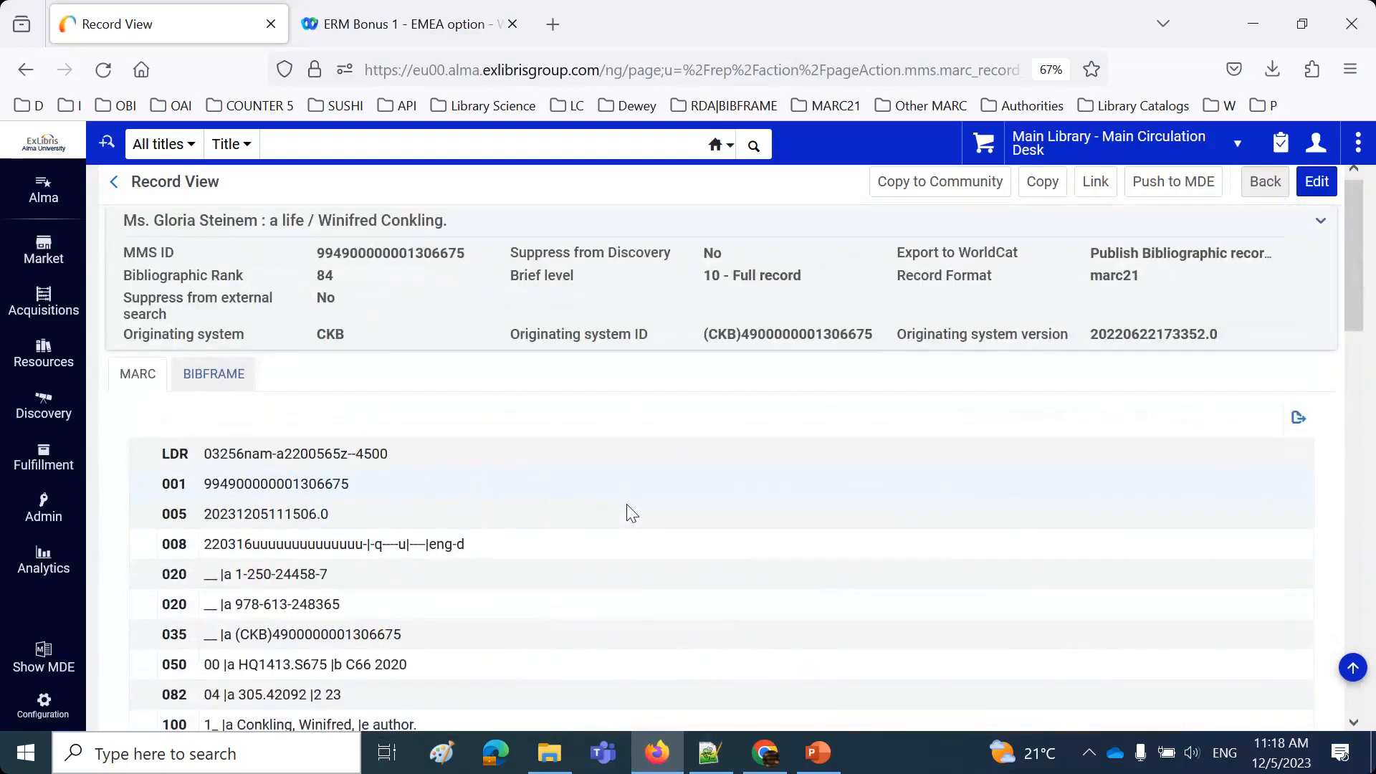
pyautogui.scroll(-5, 626, 505)
pyautogui.click(331, 301)
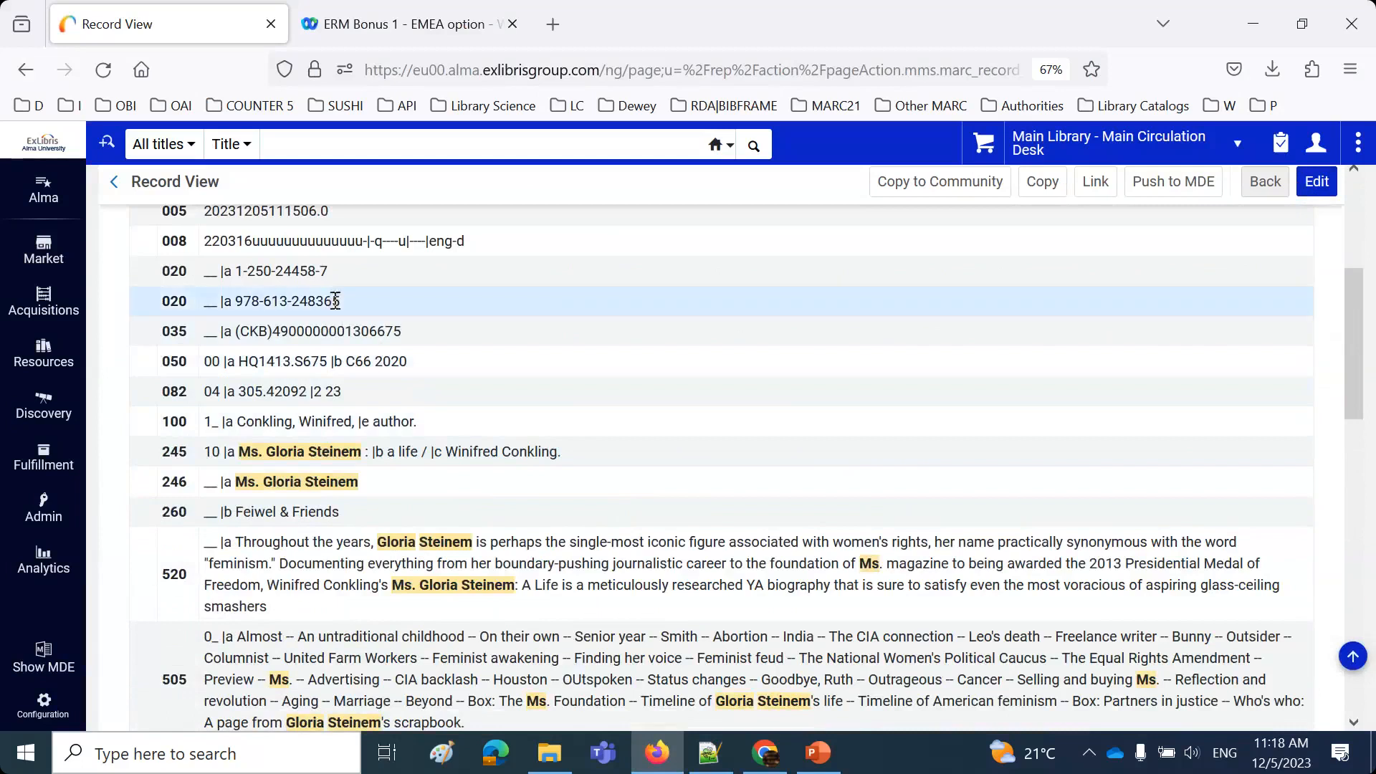
pyautogui.click(382, 241)
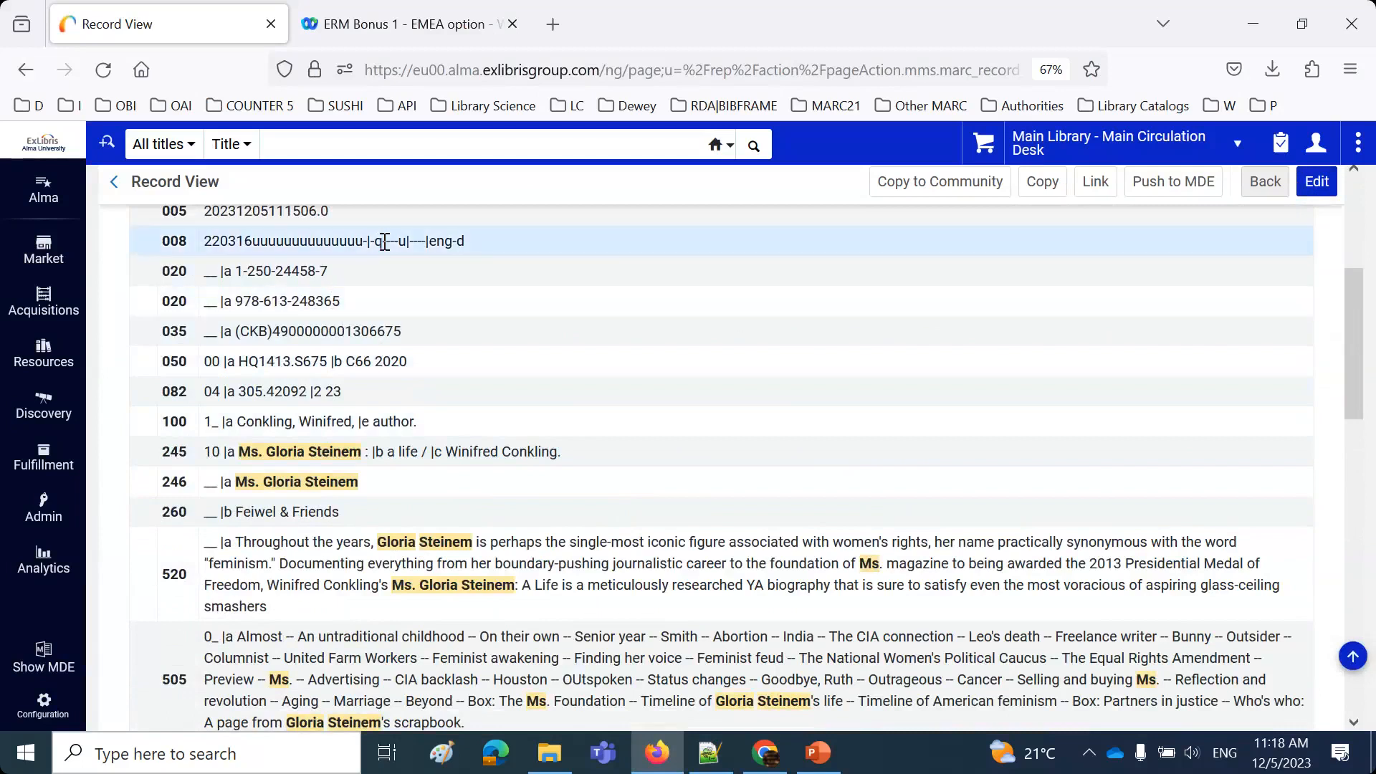
pyautogui.click(1325, 188)
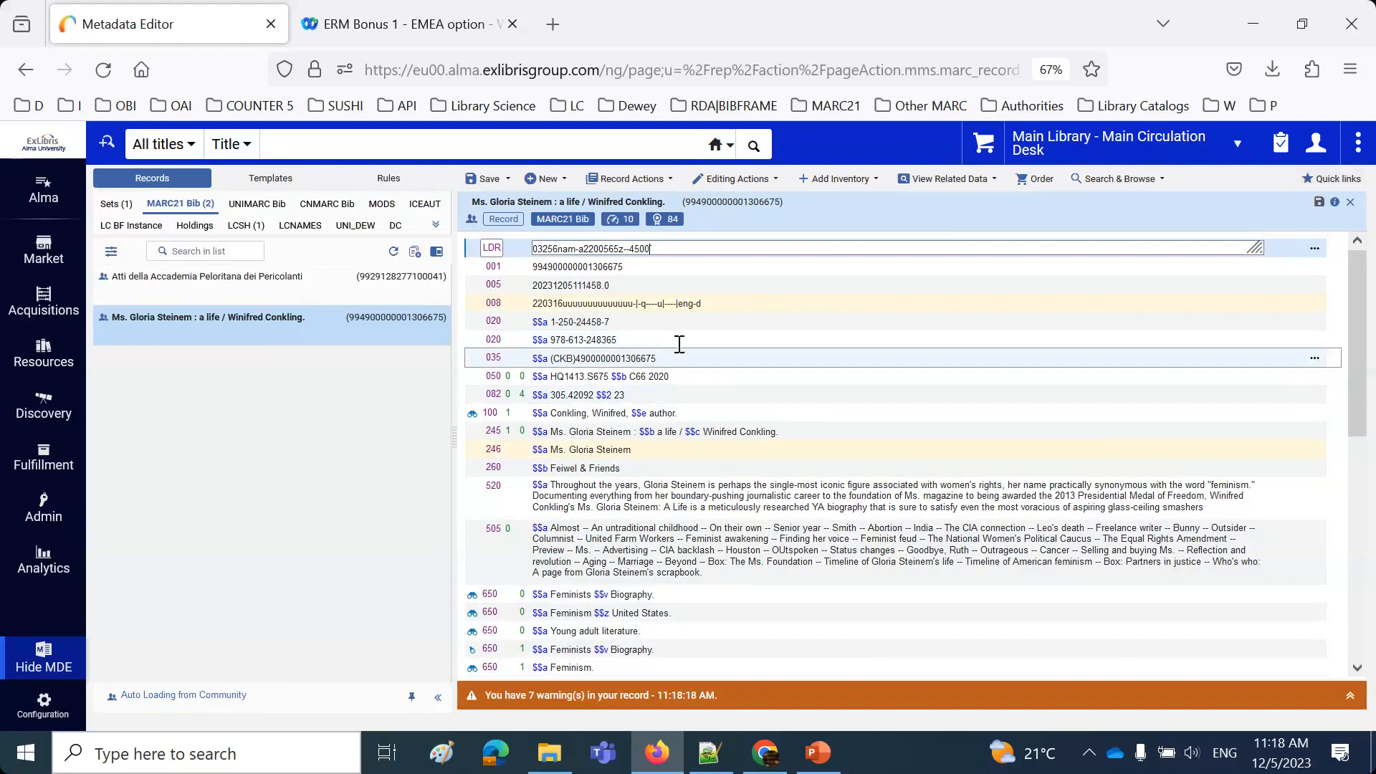
pyautogui.click(612, 340)
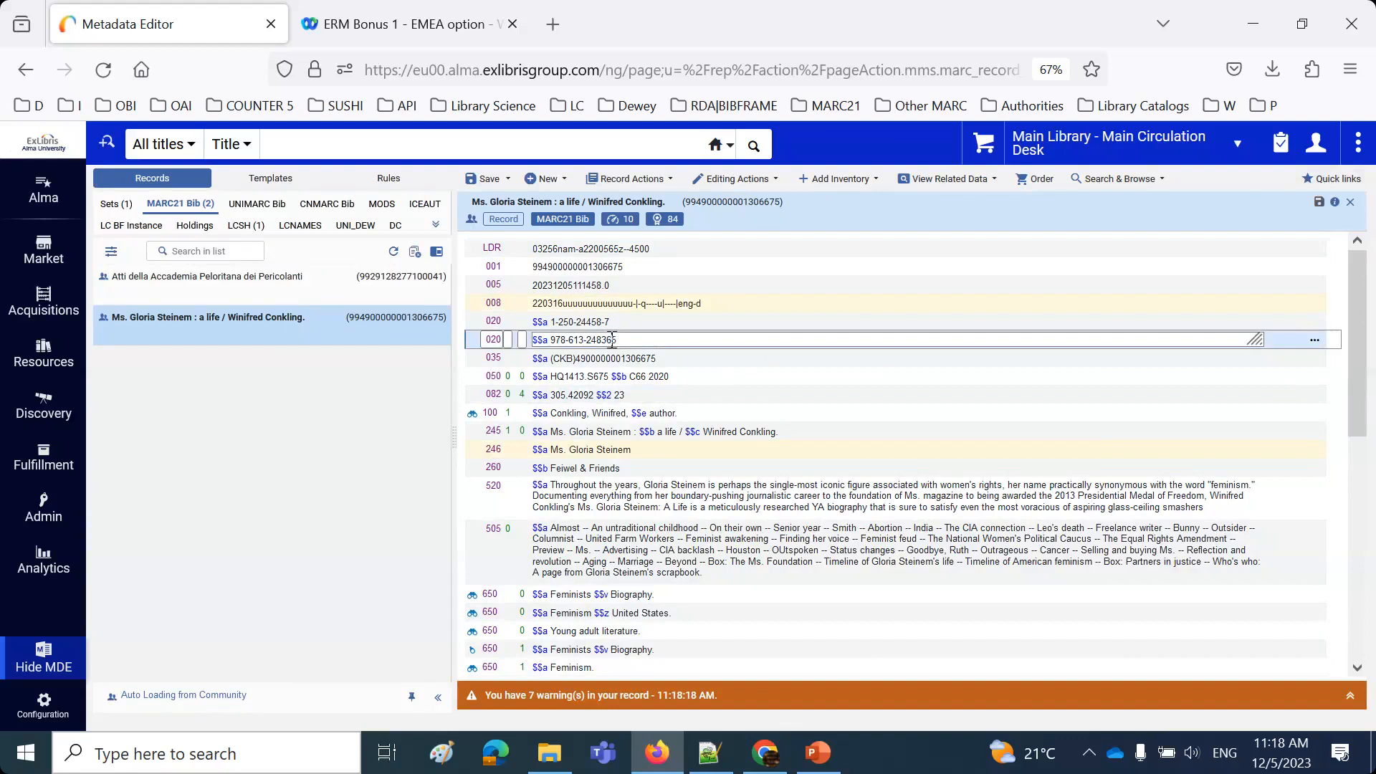
pyautogui.hotkey('ctrl', 'F6')
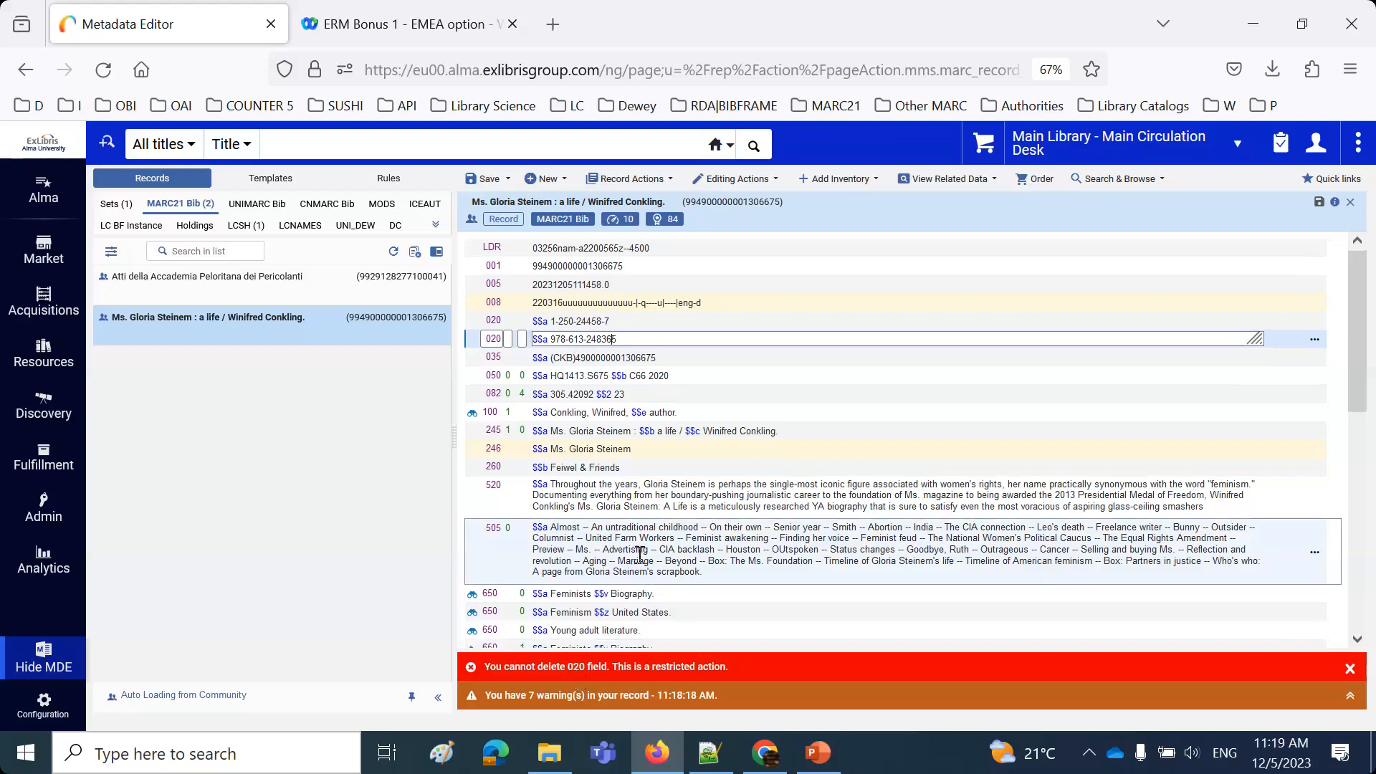
# Find the 650 Feminism field with source code NLI in the editor and highlight its content.
pyautogui.scroll(-3, 689, 556)
pyautogui.scroll(-3, 641, 555)
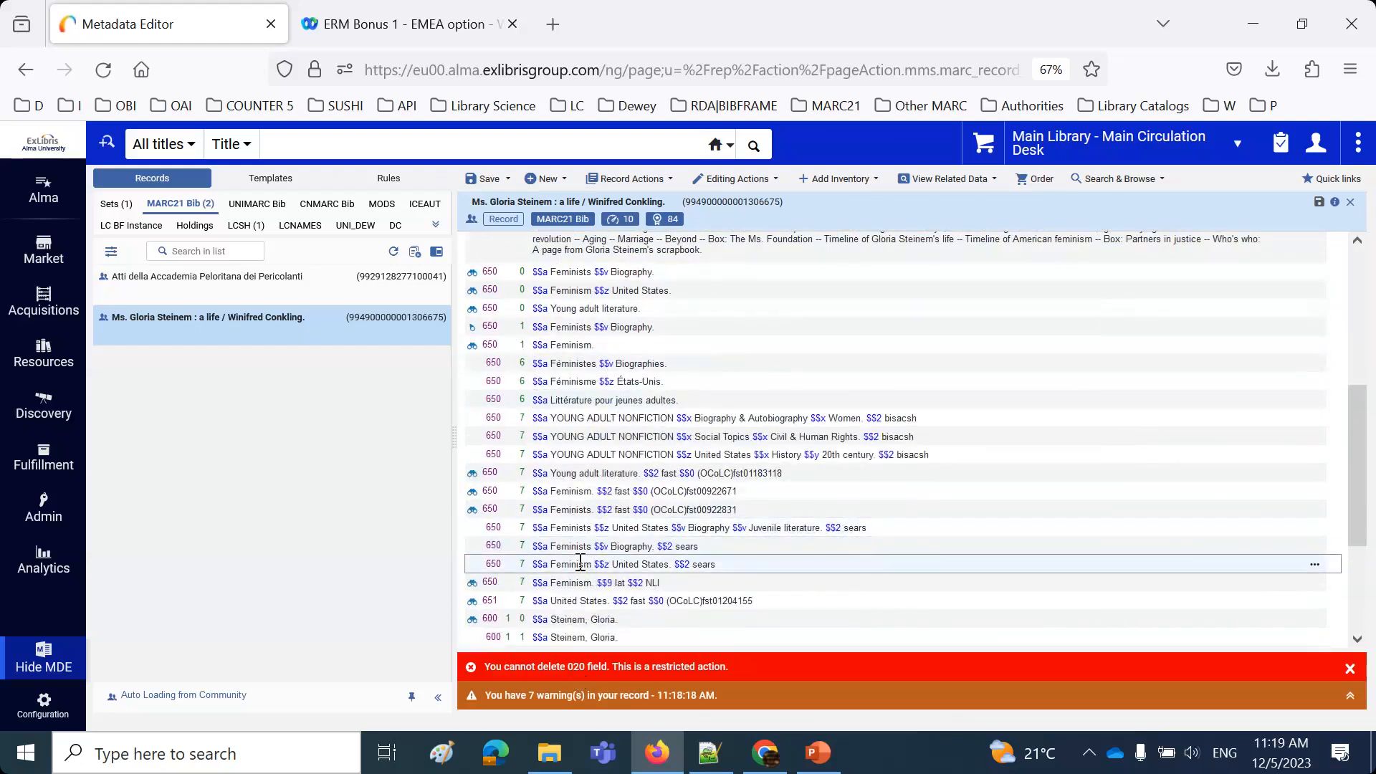
pyautogui.moveTo(705, 585); pyautogui.dragTo(538, 585)
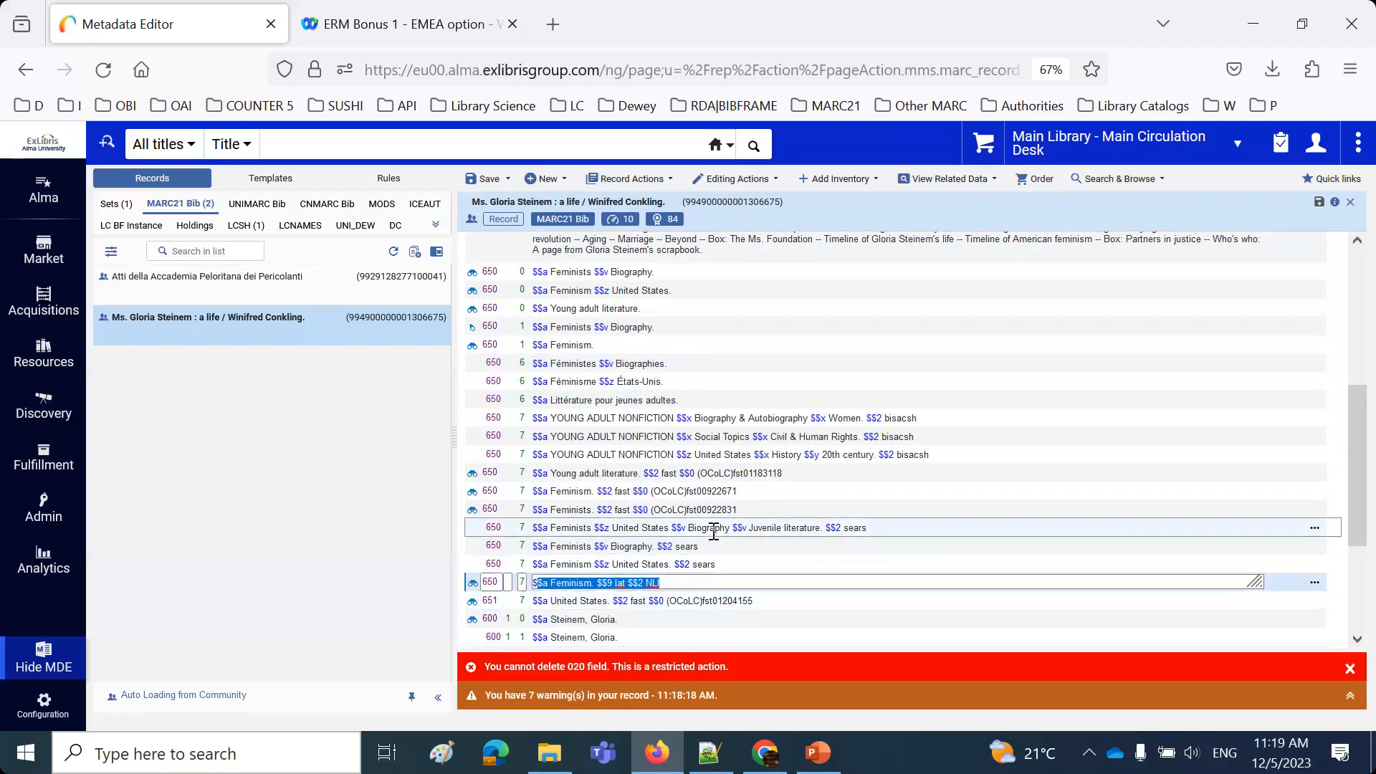
# Set the 008 field's Form of item (23) to "o - Online" and save the record.
pyautogui.scroll(5, 713, 530)
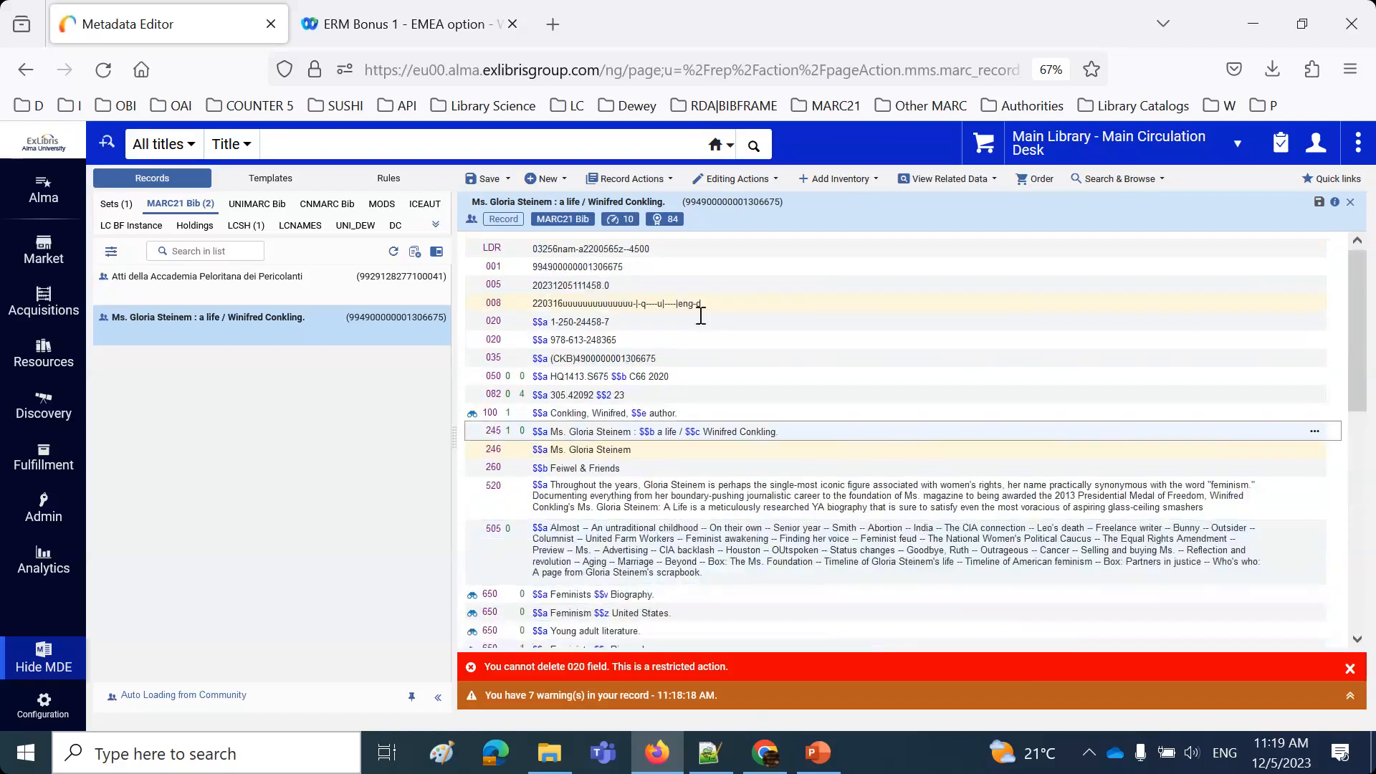
pyautogui.click(684, 303)
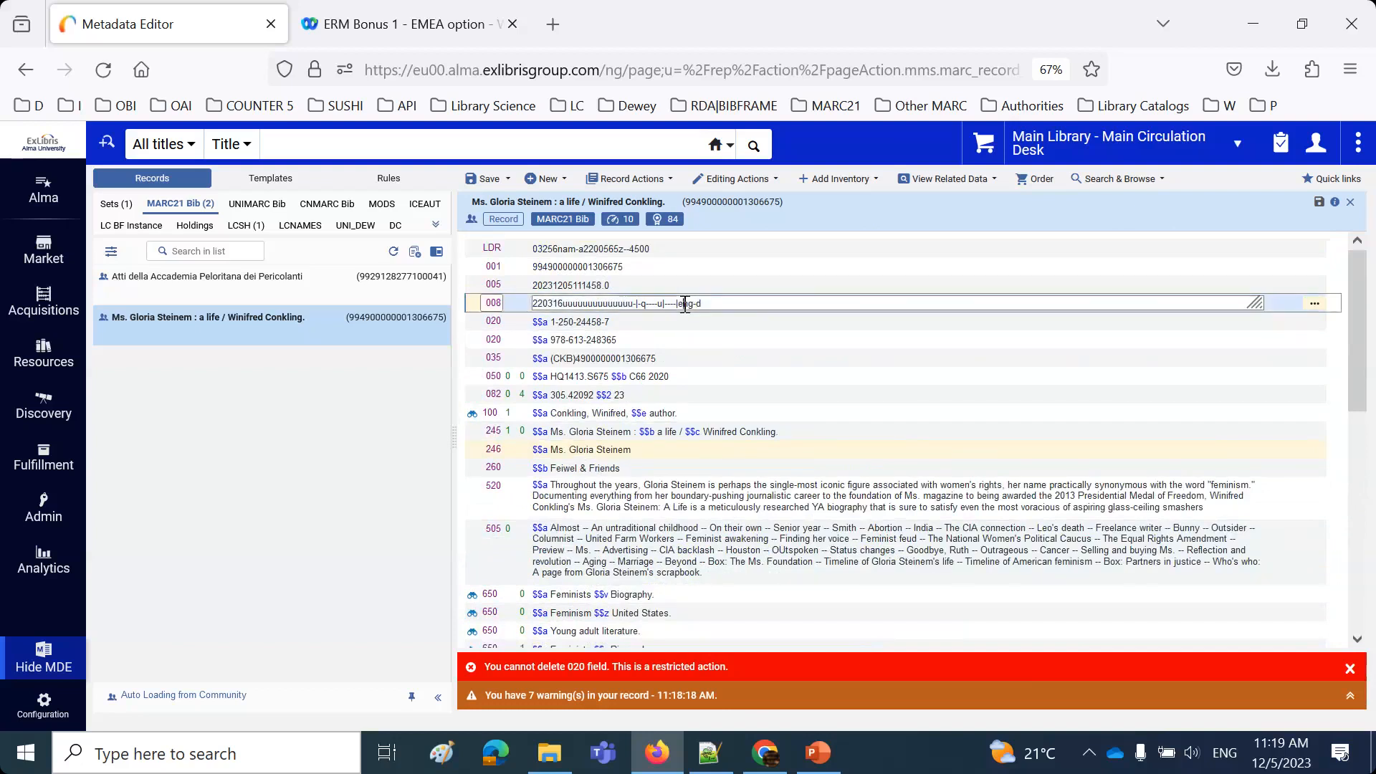
pyautogui.click(992, 388)
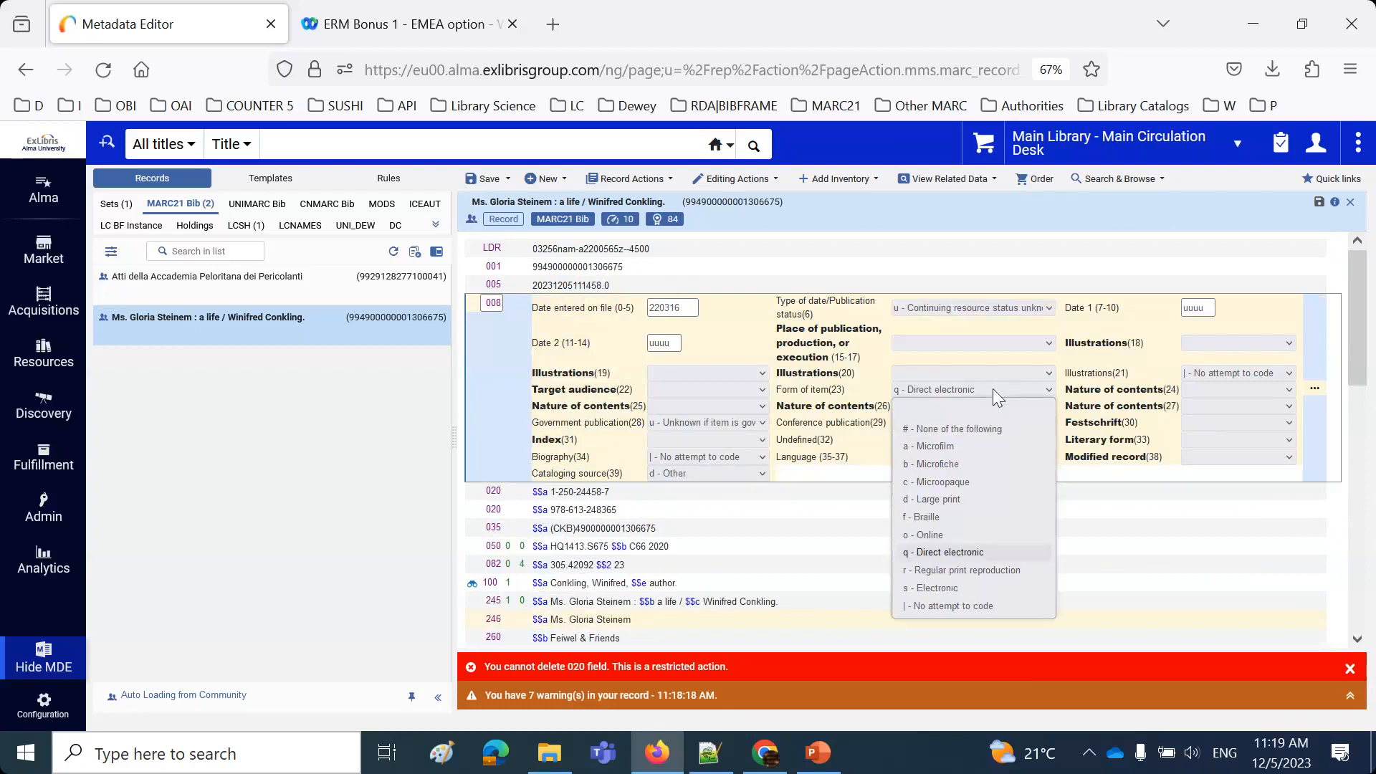
pyautogui.click(979, 536)
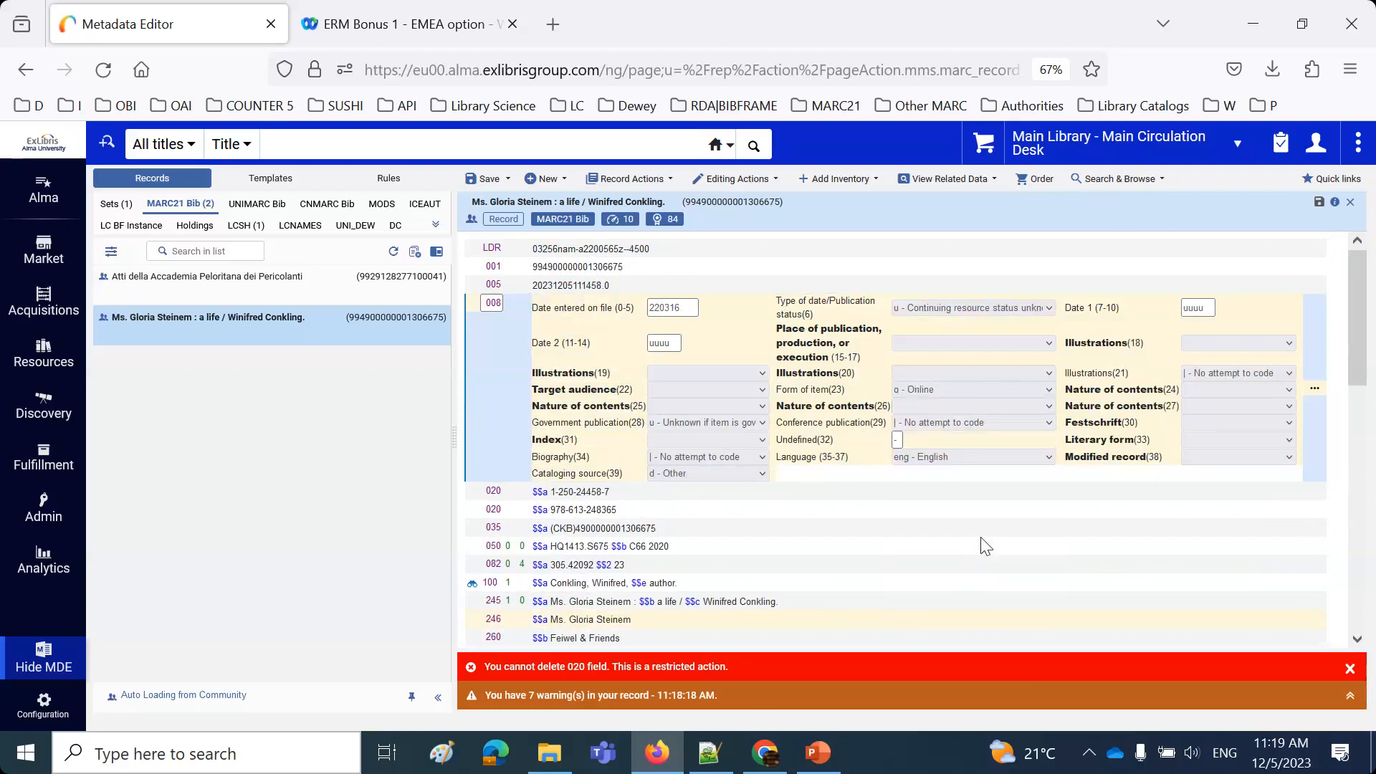
pyautogui.click(481, 181)
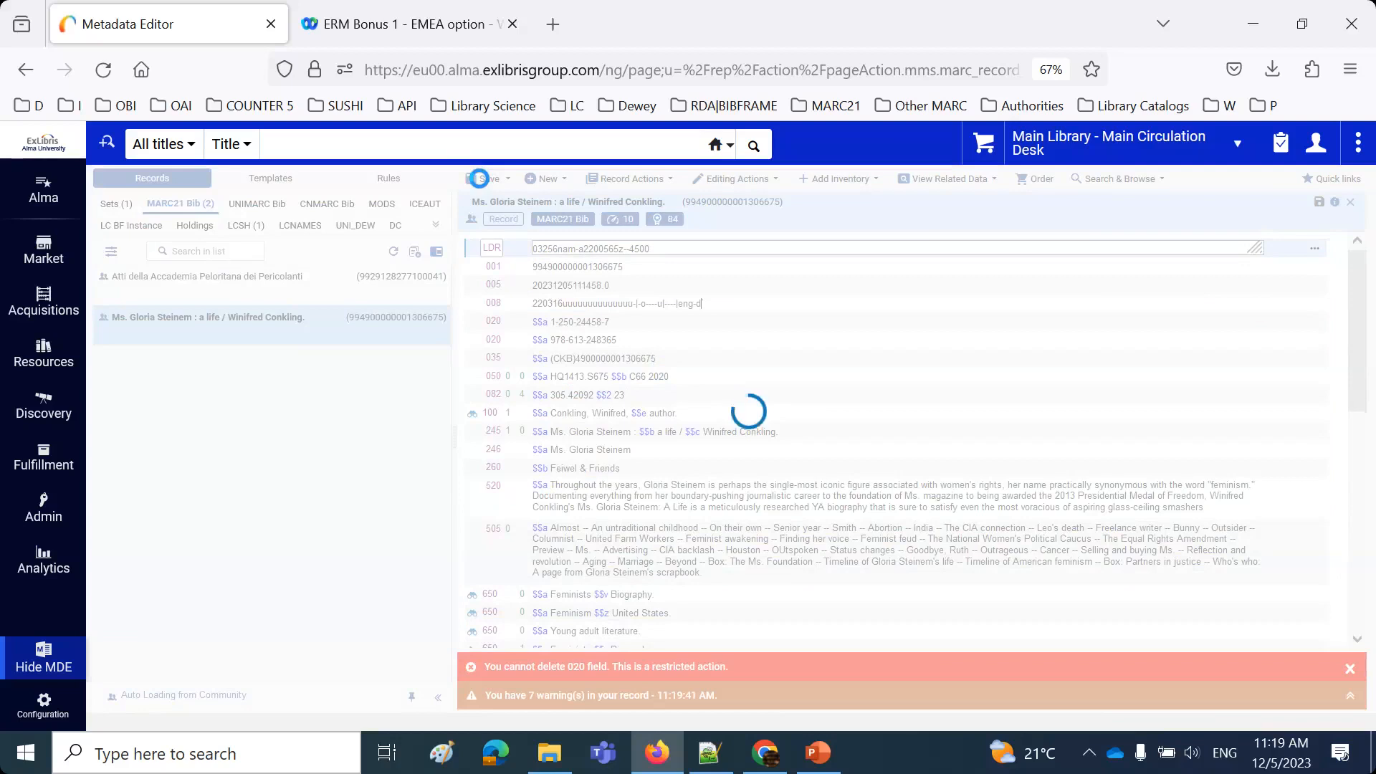
# Switch to PowerPoint and review the "Editing CZ Bibliographic records" slides up to the "Contributing Portfolios to the CZ" section.
pyautogui.click(820, 753)
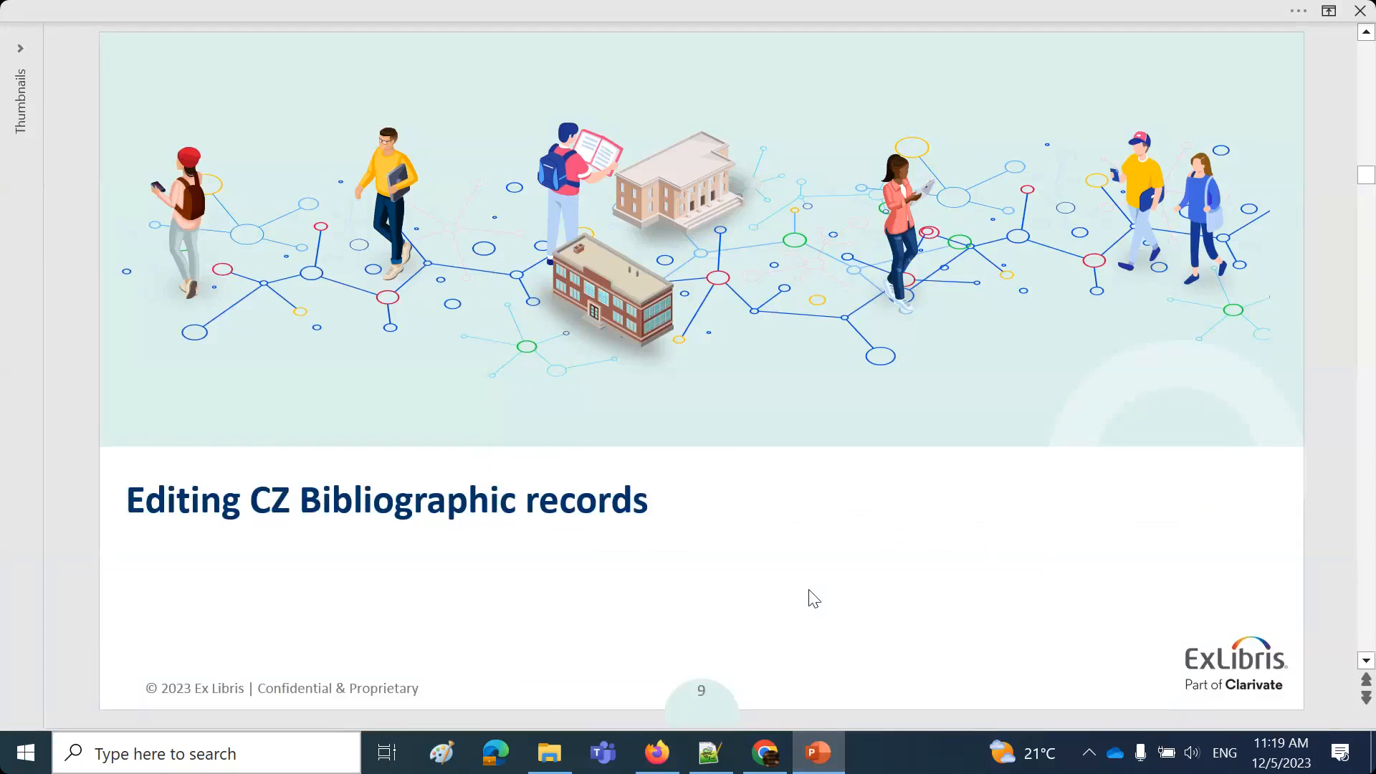
pyautogui.click(813, 598)
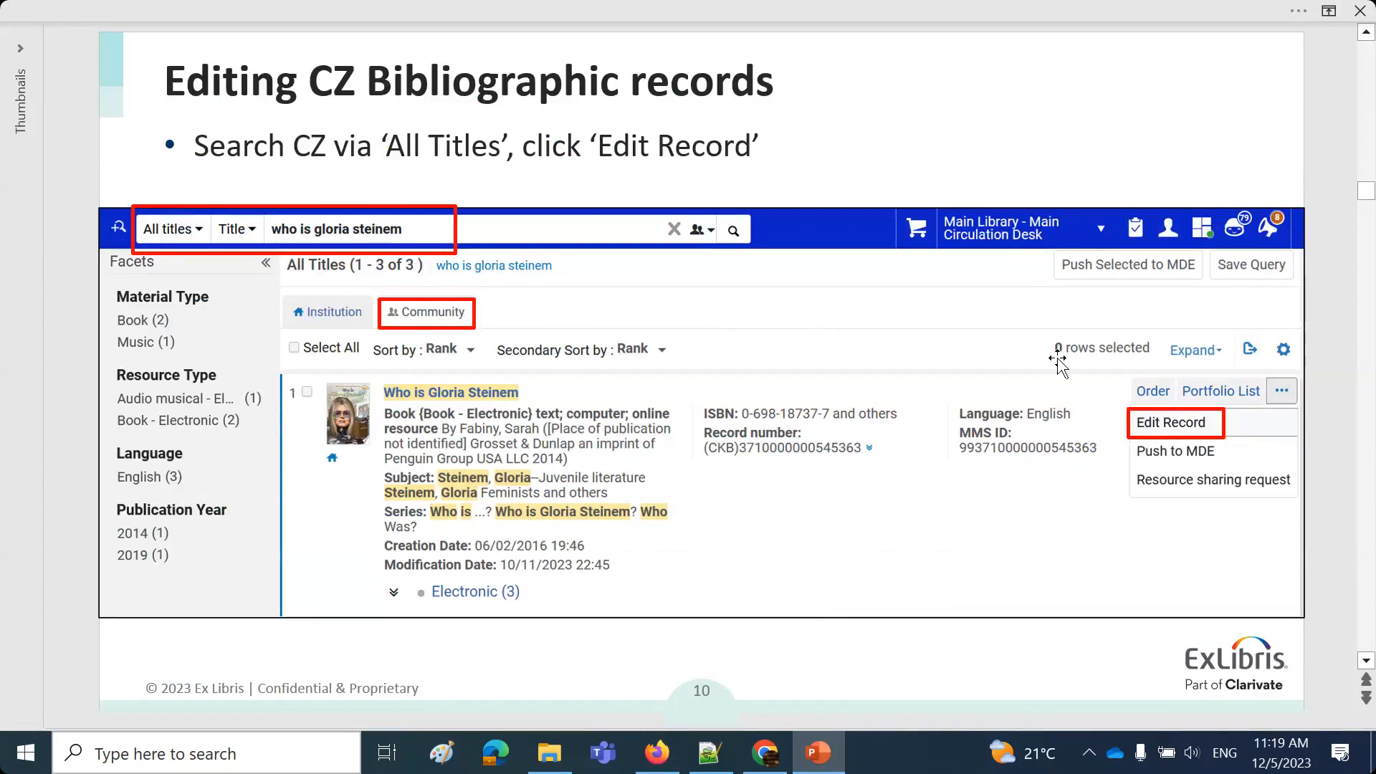
pyautogui.press('pagedown')
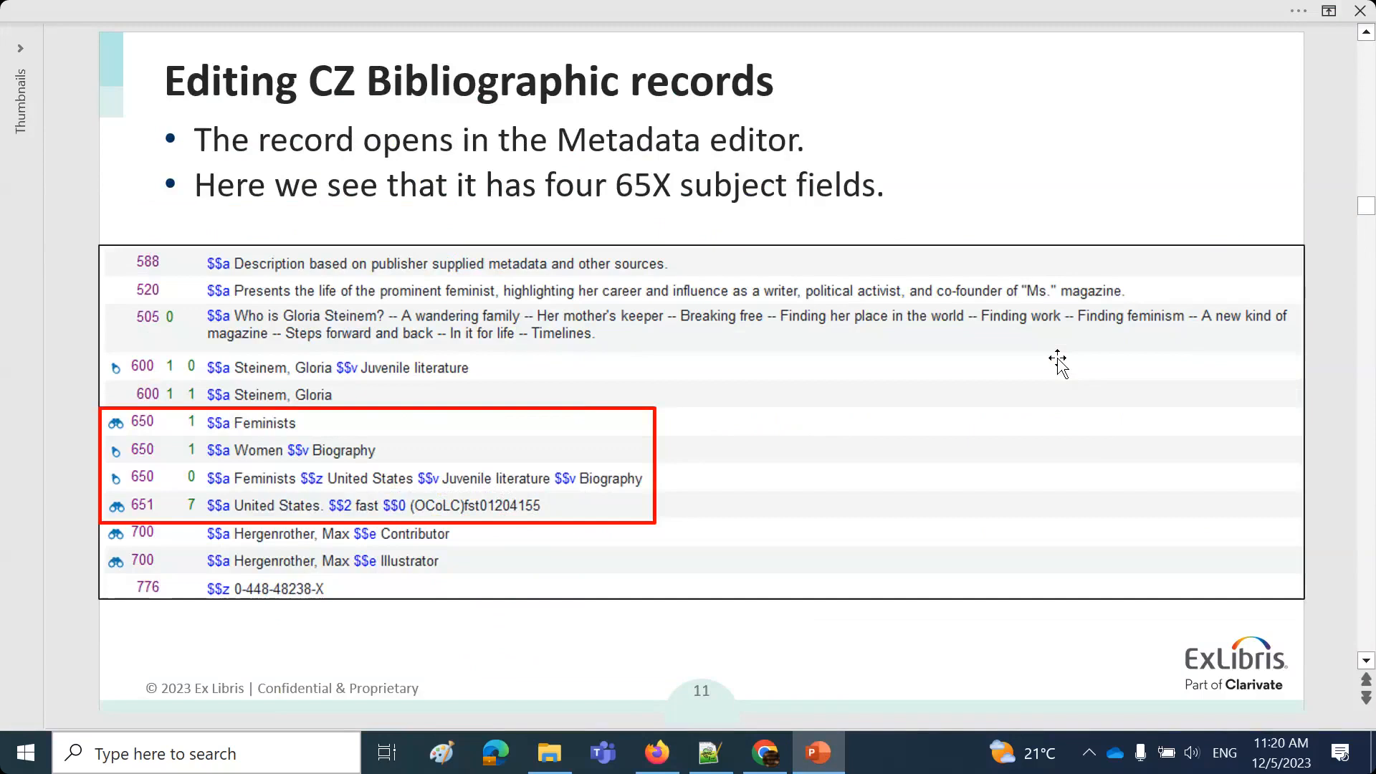
pyautogui.press('pagedown')
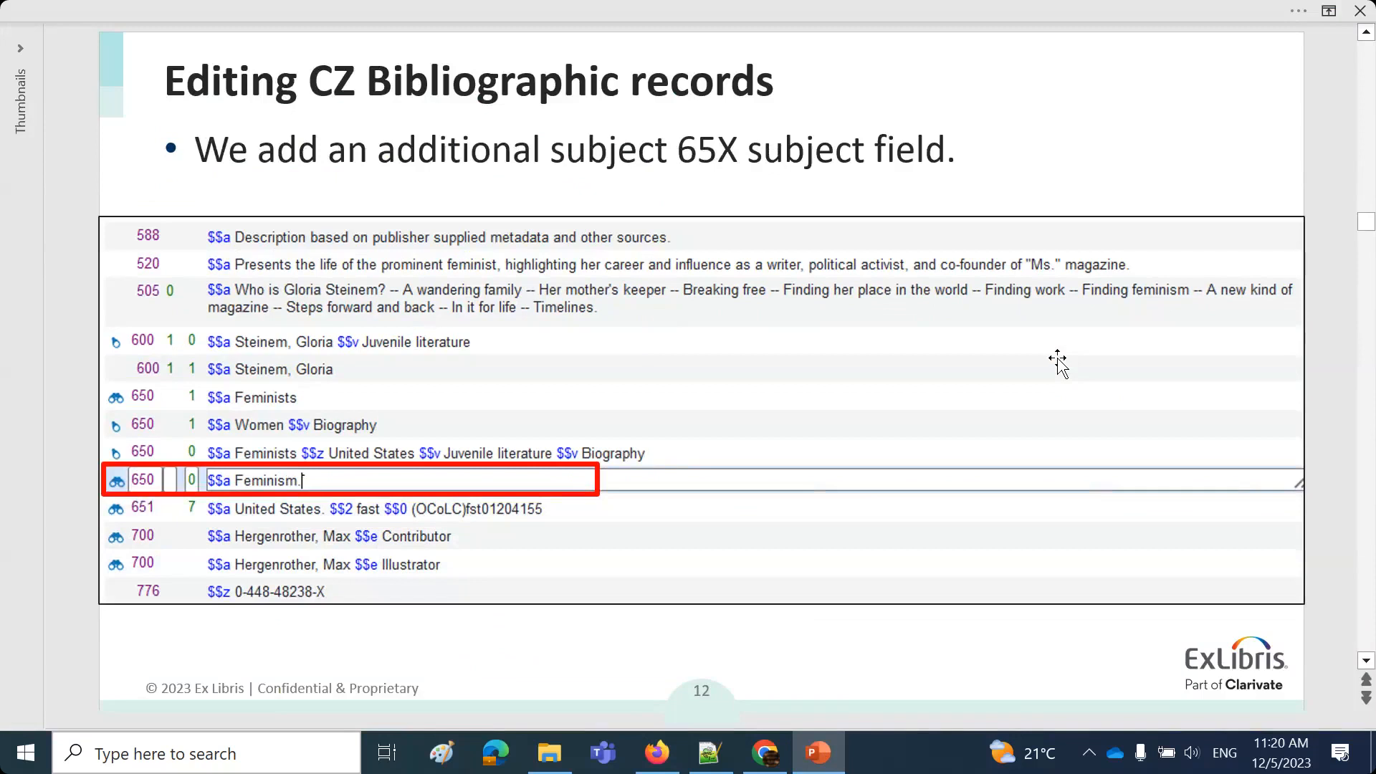
pyautogui.press('pageup')
pyautogui.press('pagedown')
pyautogui.press('pagedown')
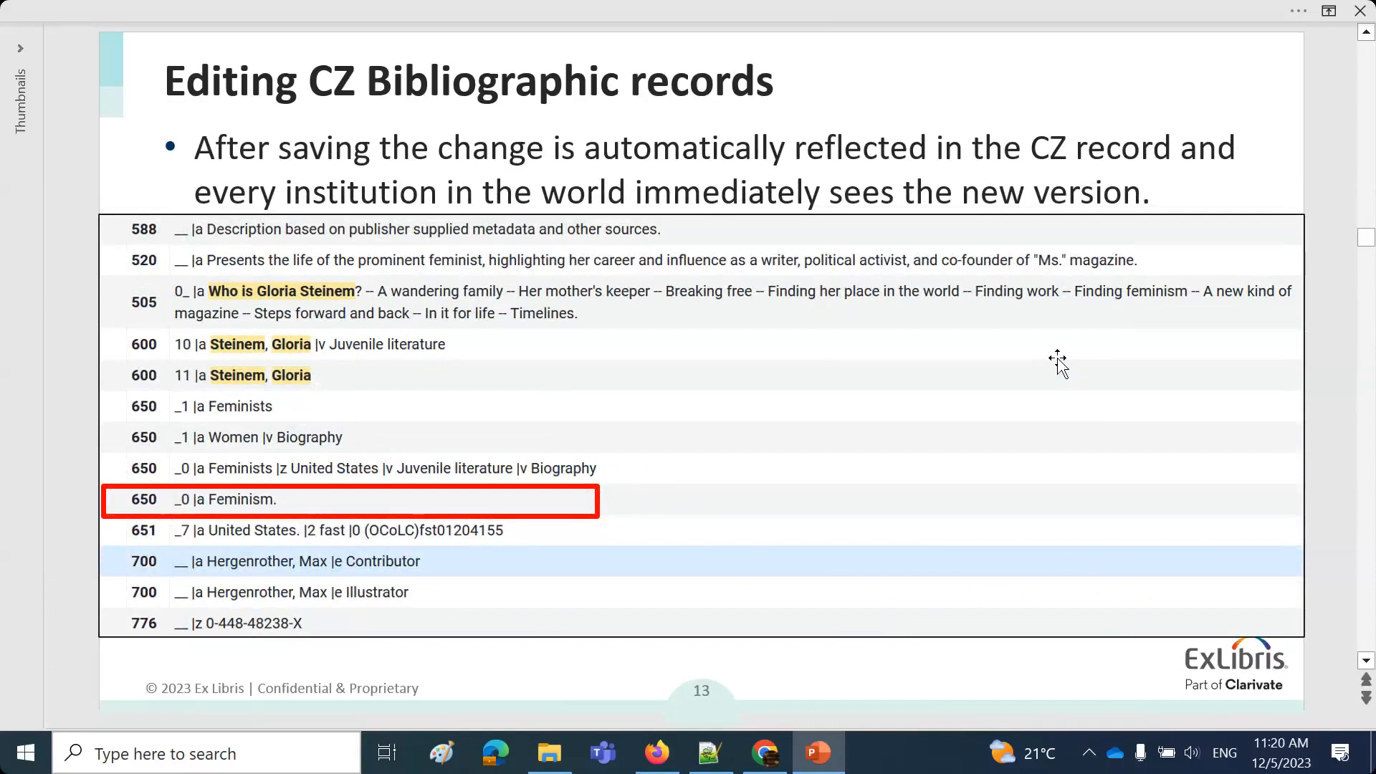
pyautogui.press('pagedown')
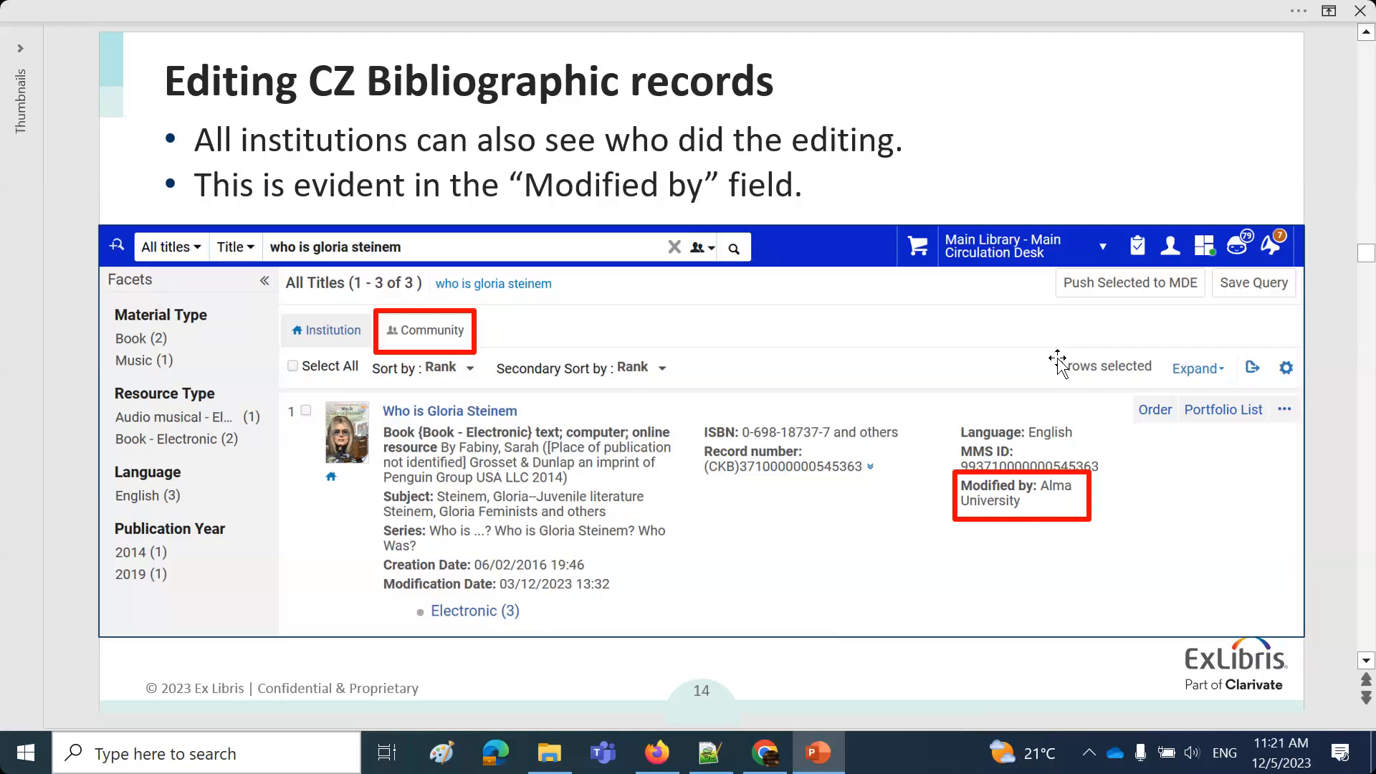
pyautogui.press('Right')
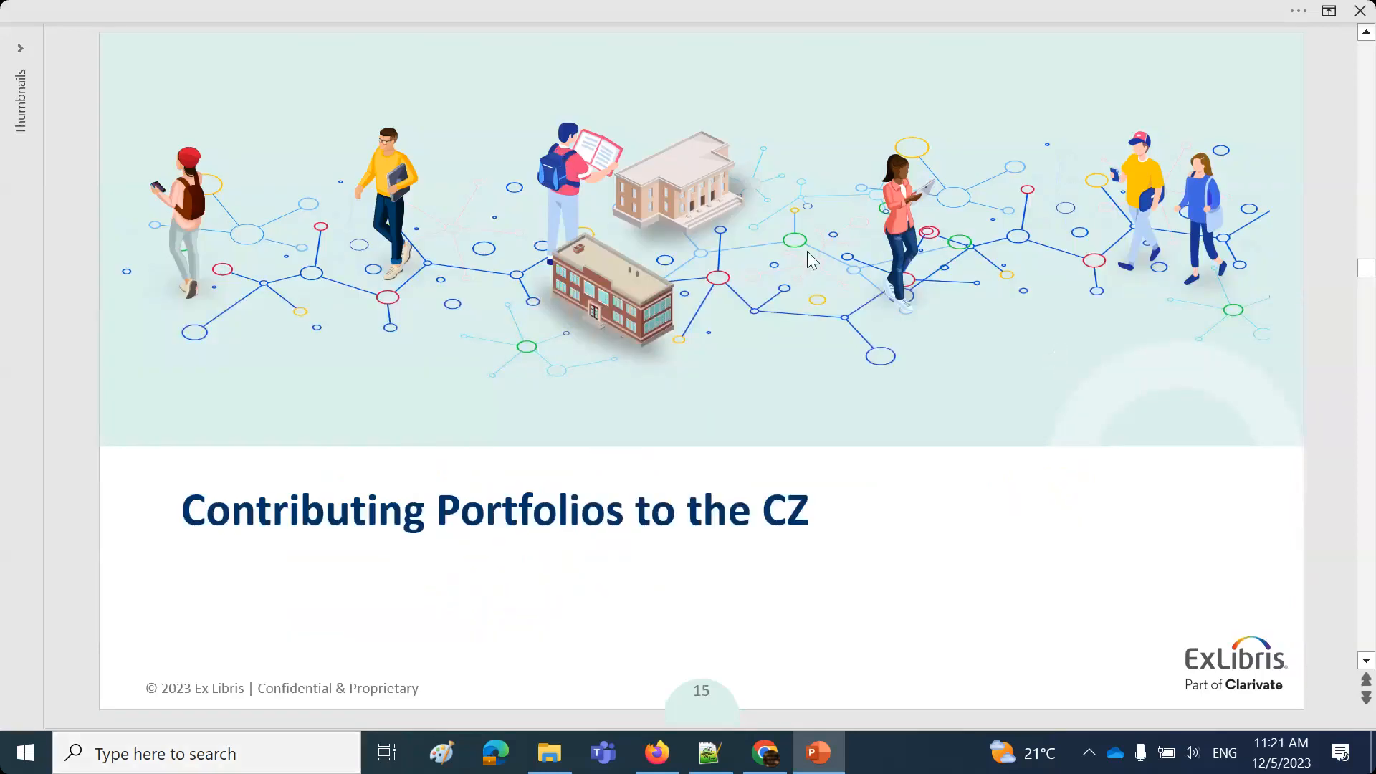
# Highlight "Free E- Journals" in the slide's list of electronic collections to which portfolios can be contributed.
pyautogui.click(884, 18)
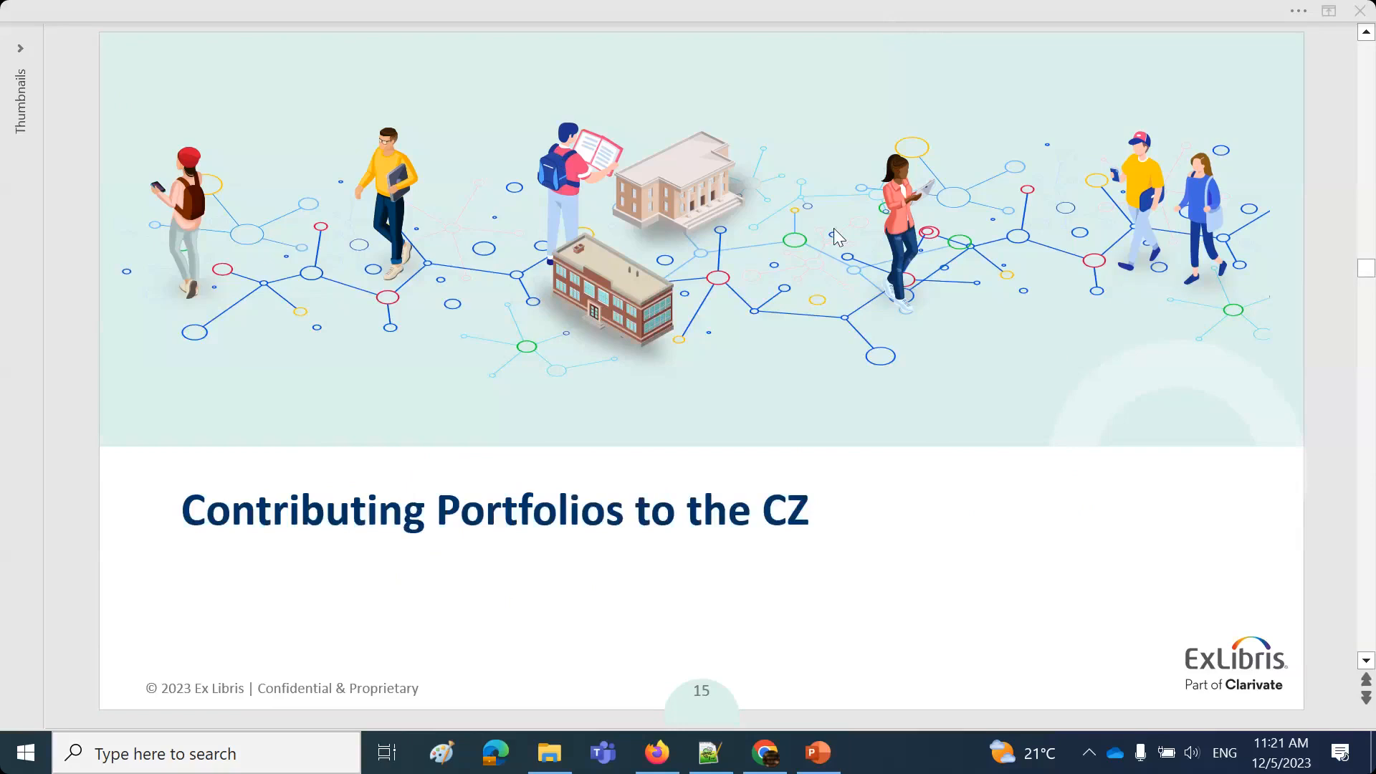
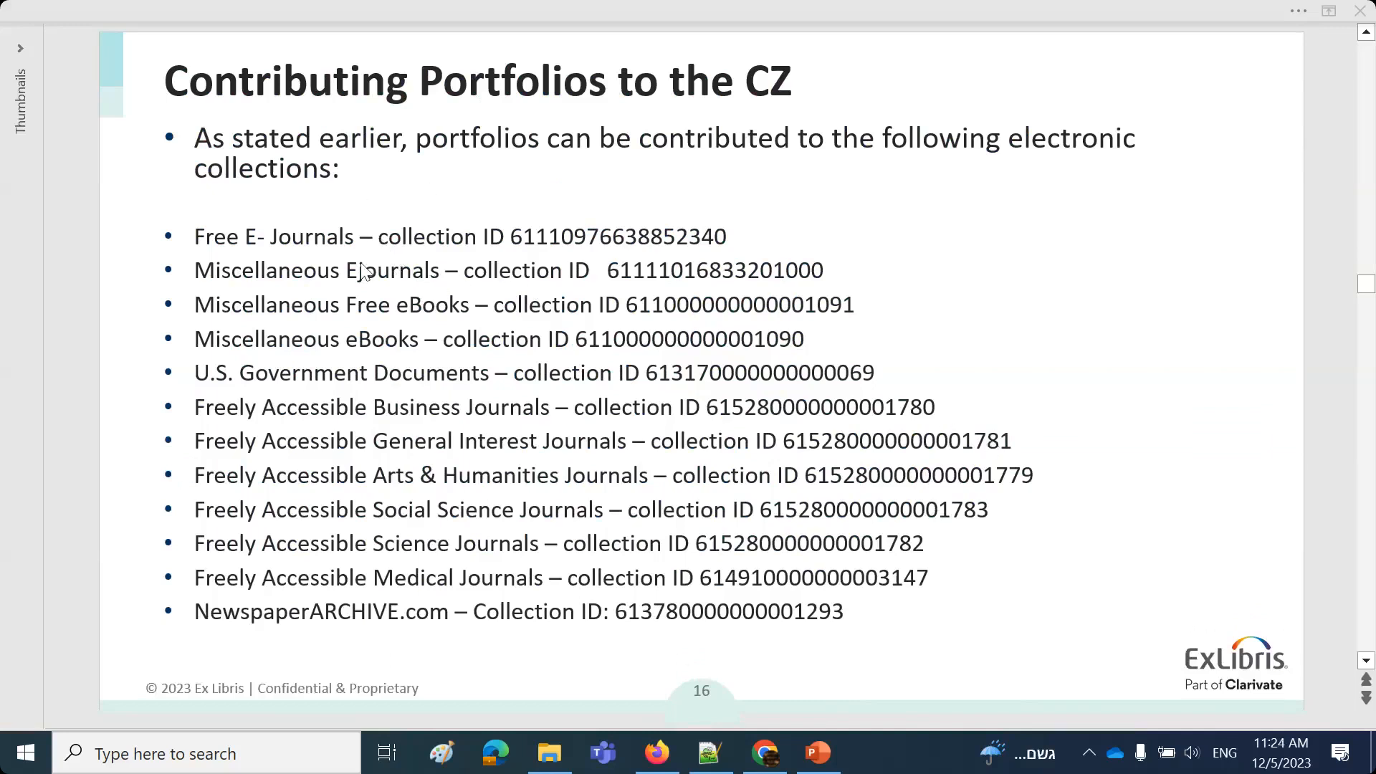
pyautogui.click(380, 234)
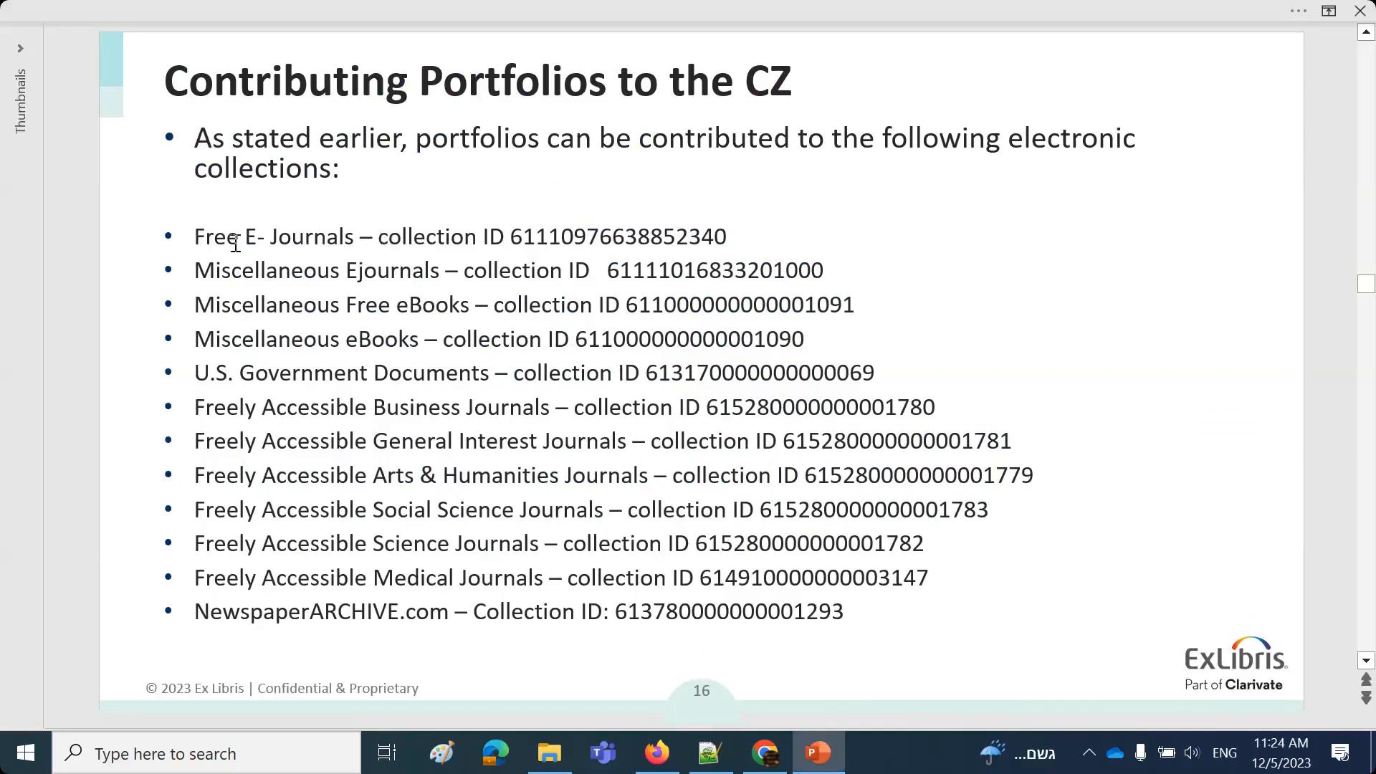
pyautogui.moveTo(195, 244); pyautogui.dragTo(338, 247)
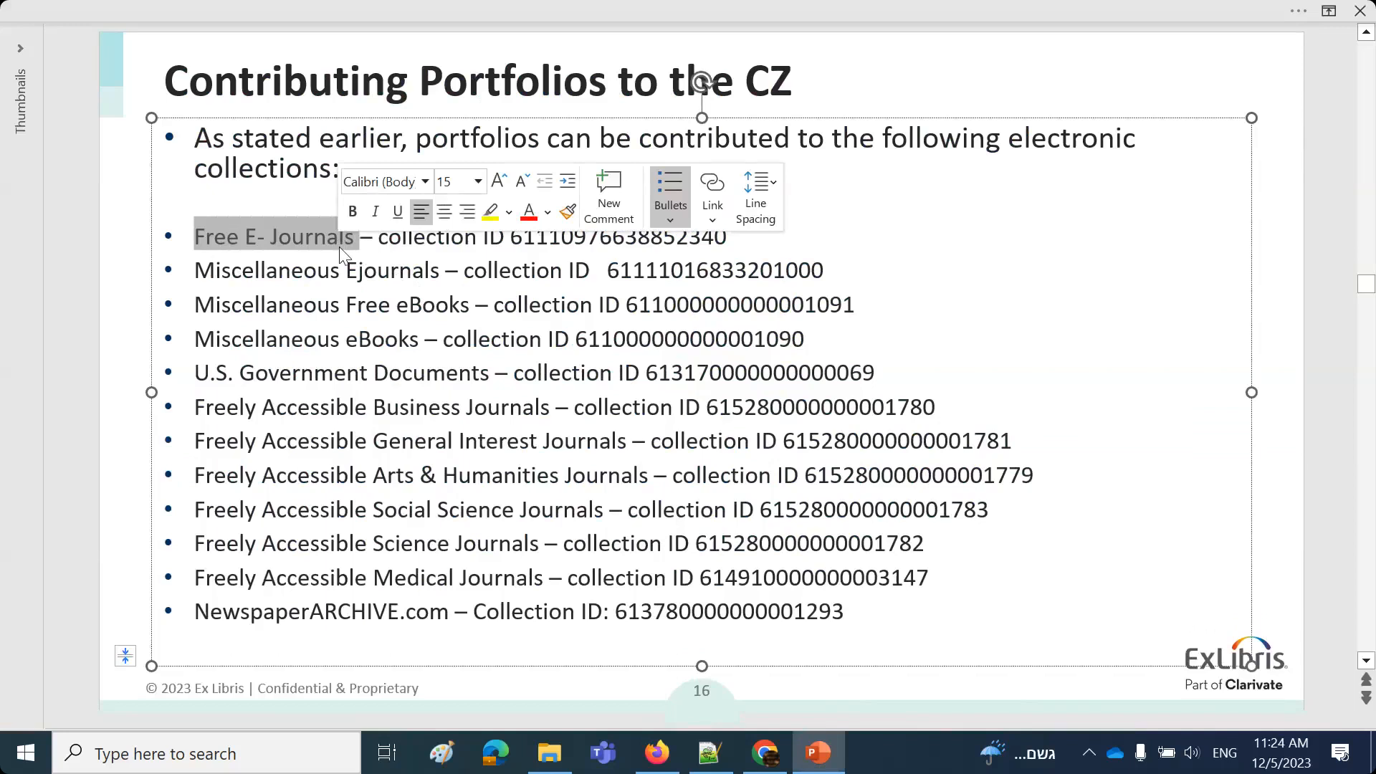
# Switch to Alma in Firefox and search the Community Zone for electronic collections named "free e-journals".
pyautogui.click(659, 766)
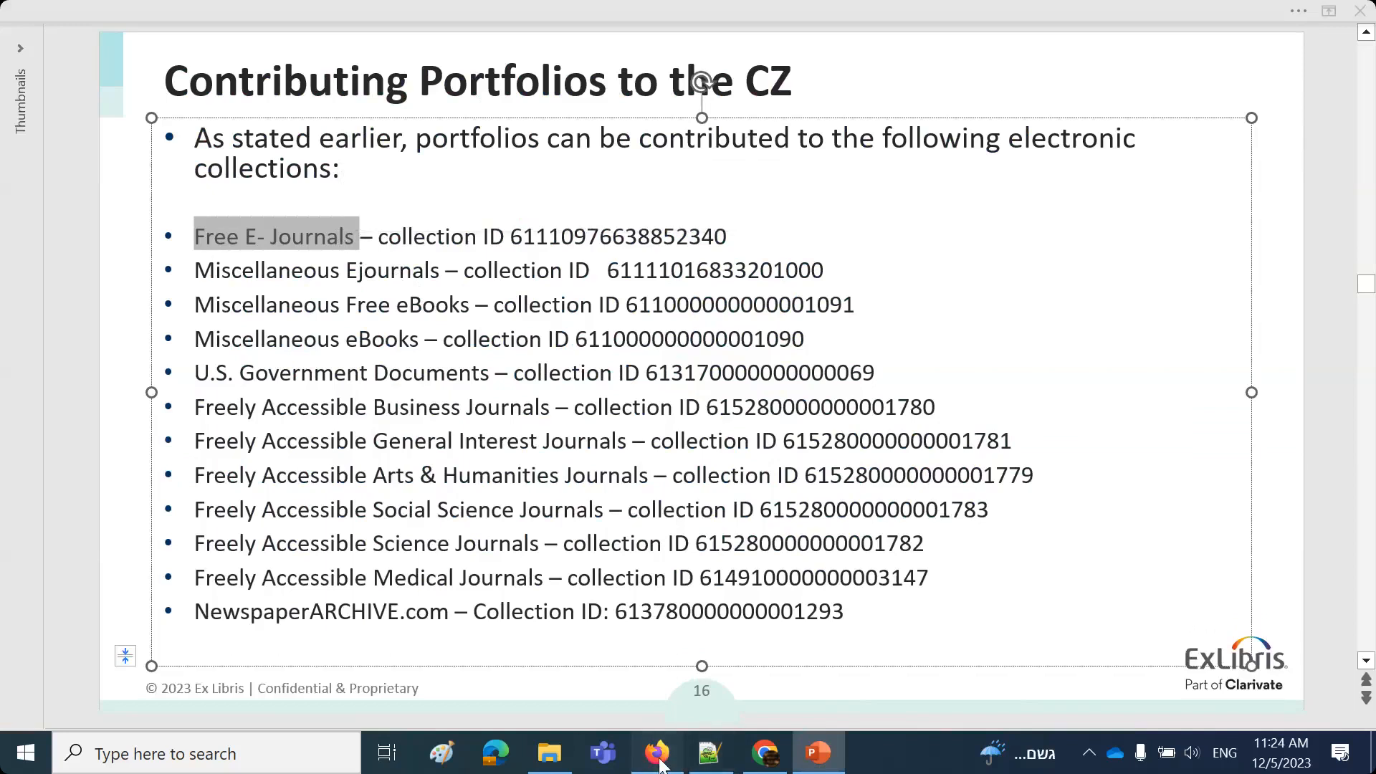
pyautogui.click(134, 144)
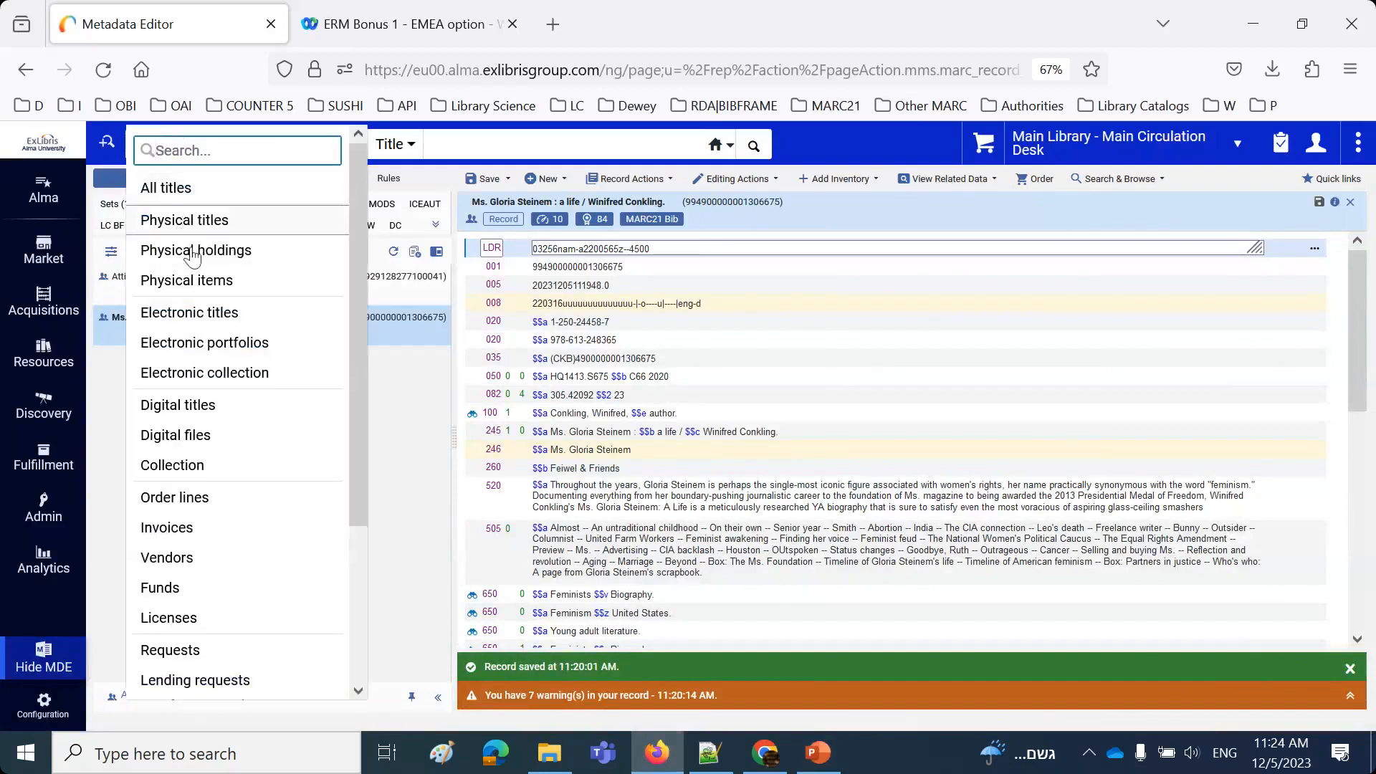
pyautogui.click(230, 371)
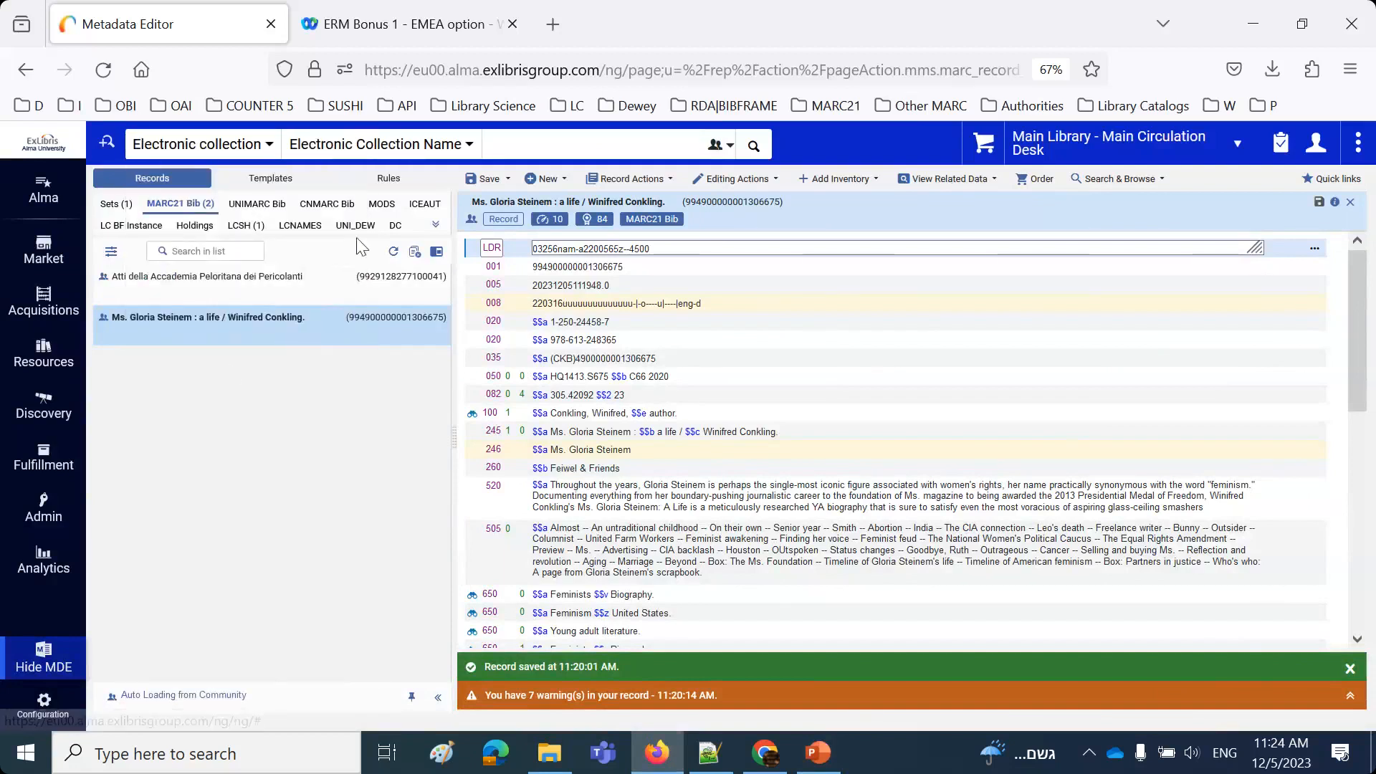
pyautogui.click(509, 146)
pyautogui.write('fr')
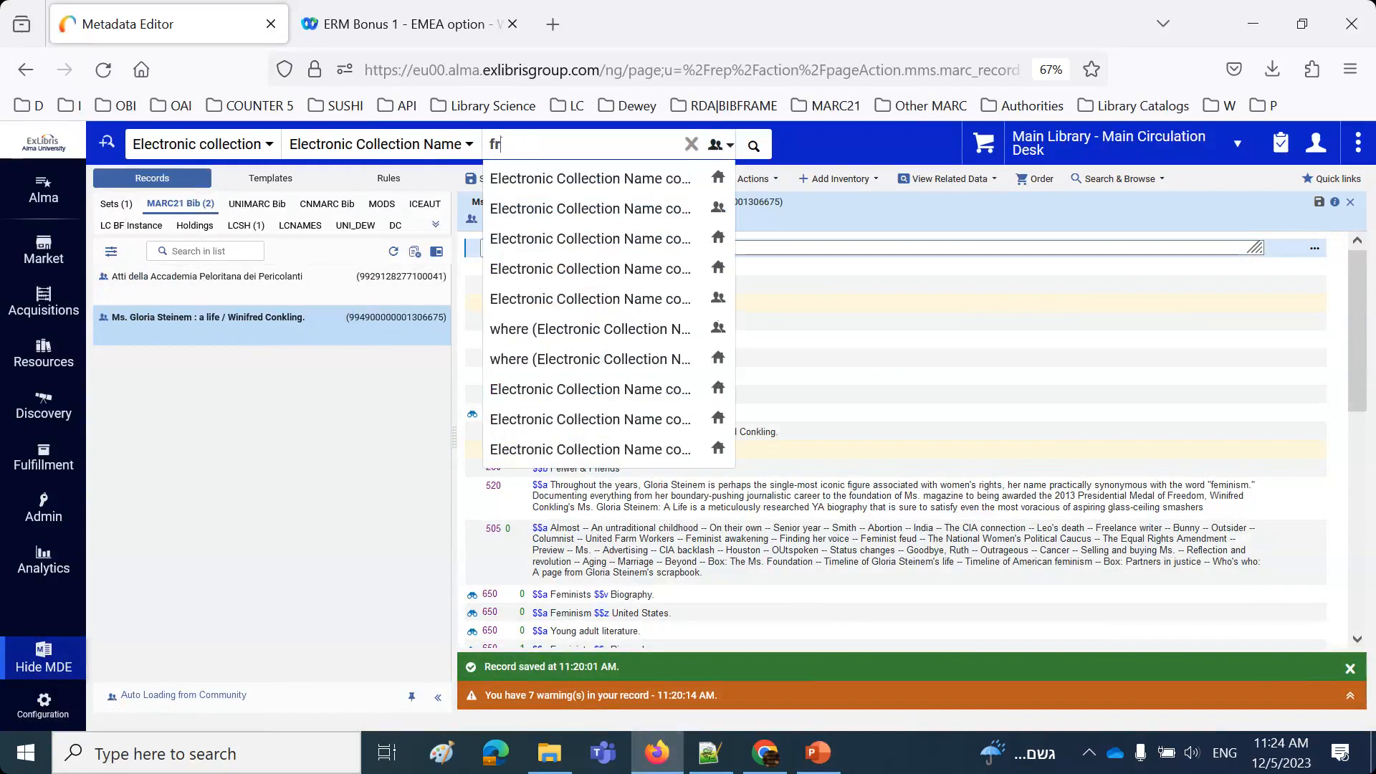
pyautogui.write('ee e-journals')
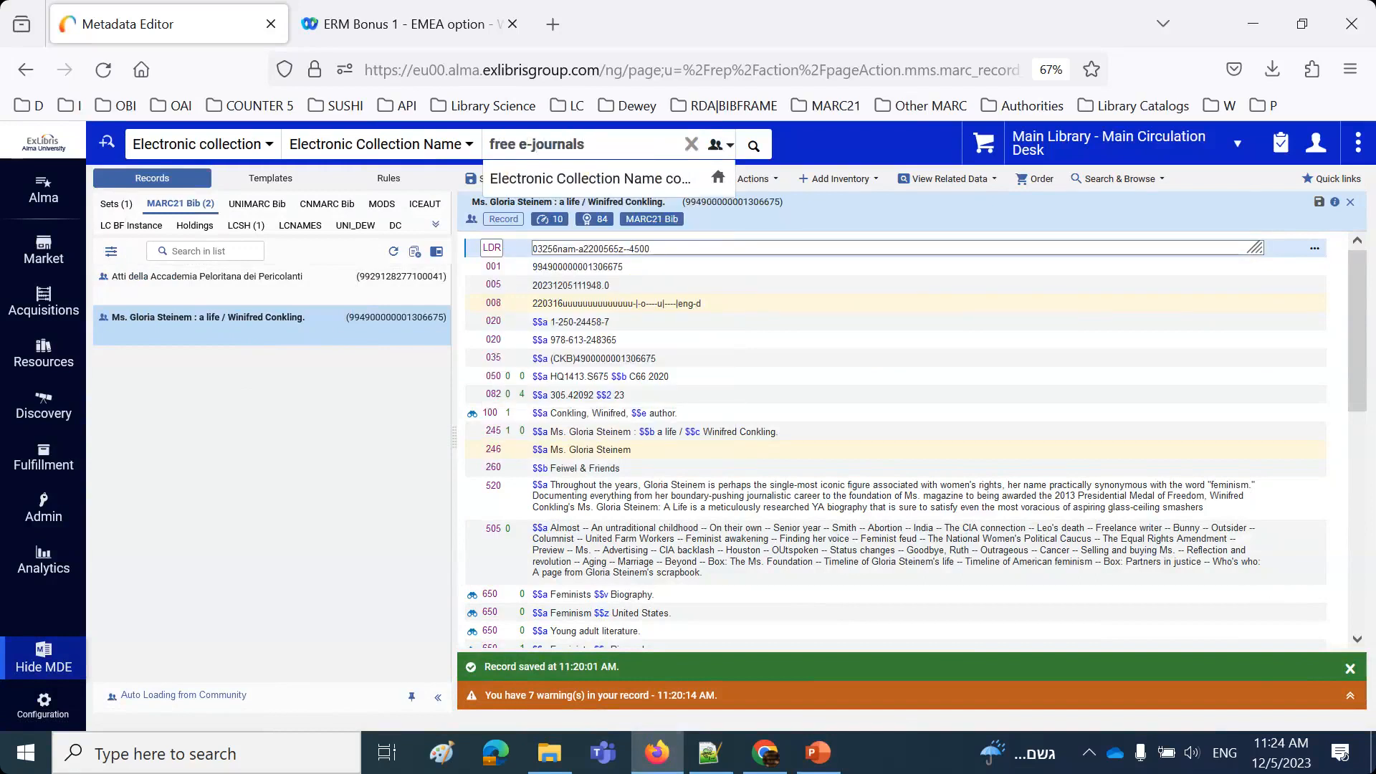
pyautogui.press('Return')
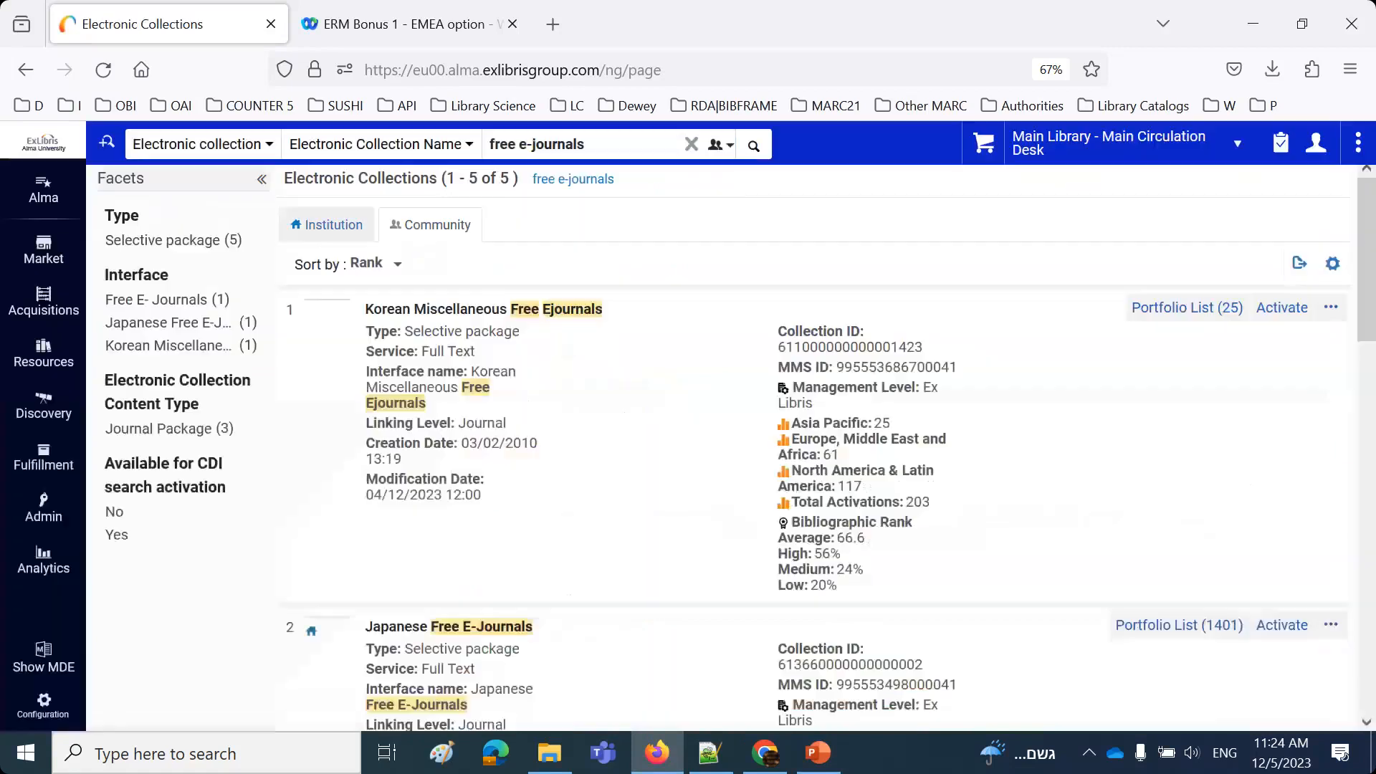
# Locate the "Free E- Journals" collection in the results and show its additional actions.
pyautogui.scroll(-8, 568, 553)
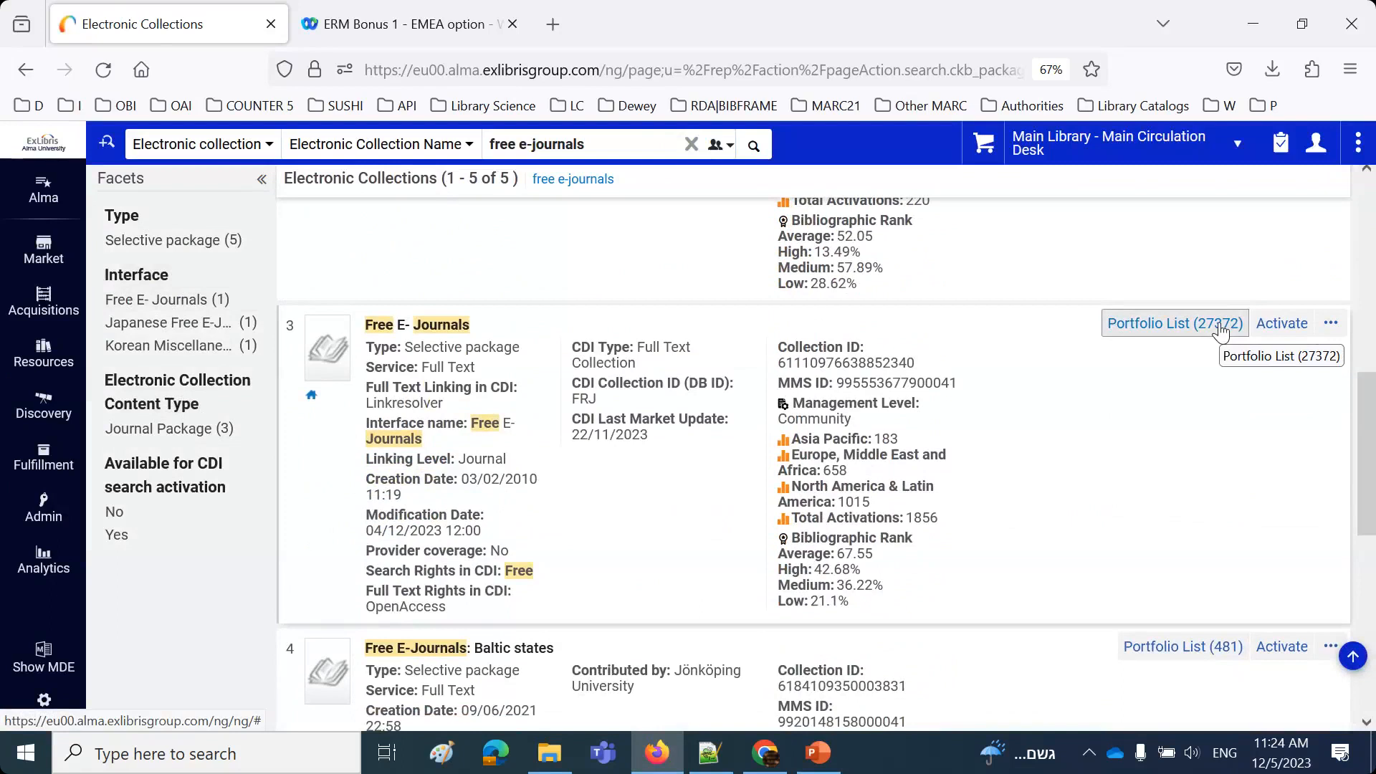
pyautogui.click(1331, 324)
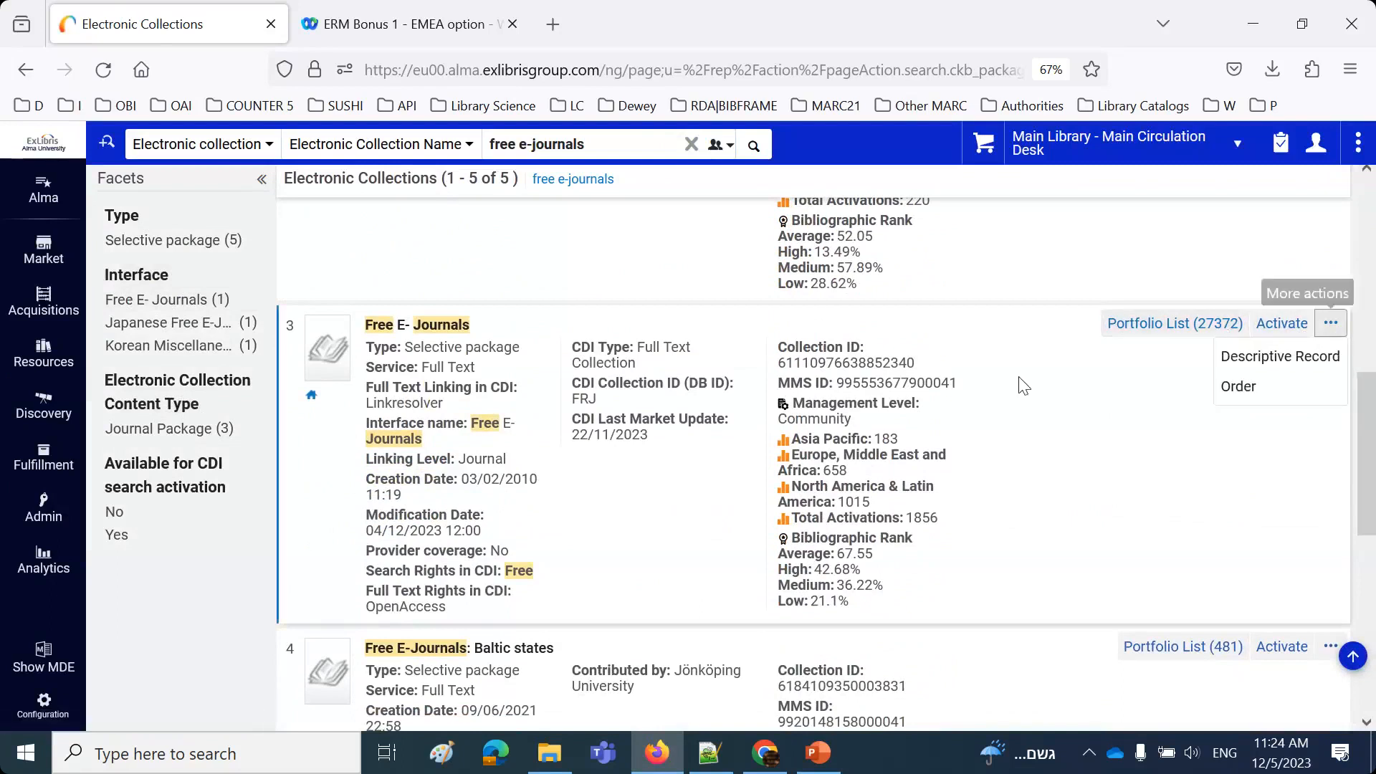
# List the portfolios of the Community Zone "Free E- Journals" collection and search them for ISSN 0987-6543.
pyautogui.click(1167, 326)
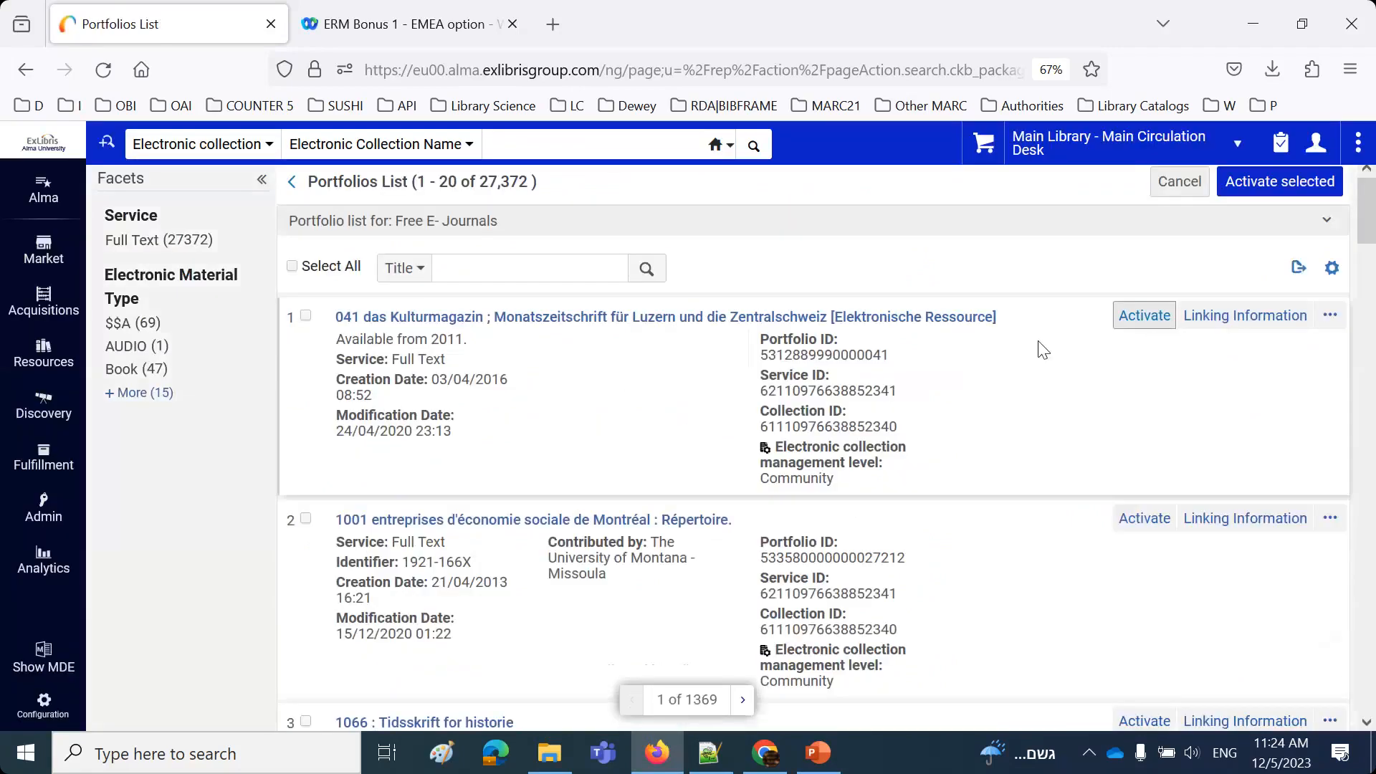
pyautogui.click(405, 271)
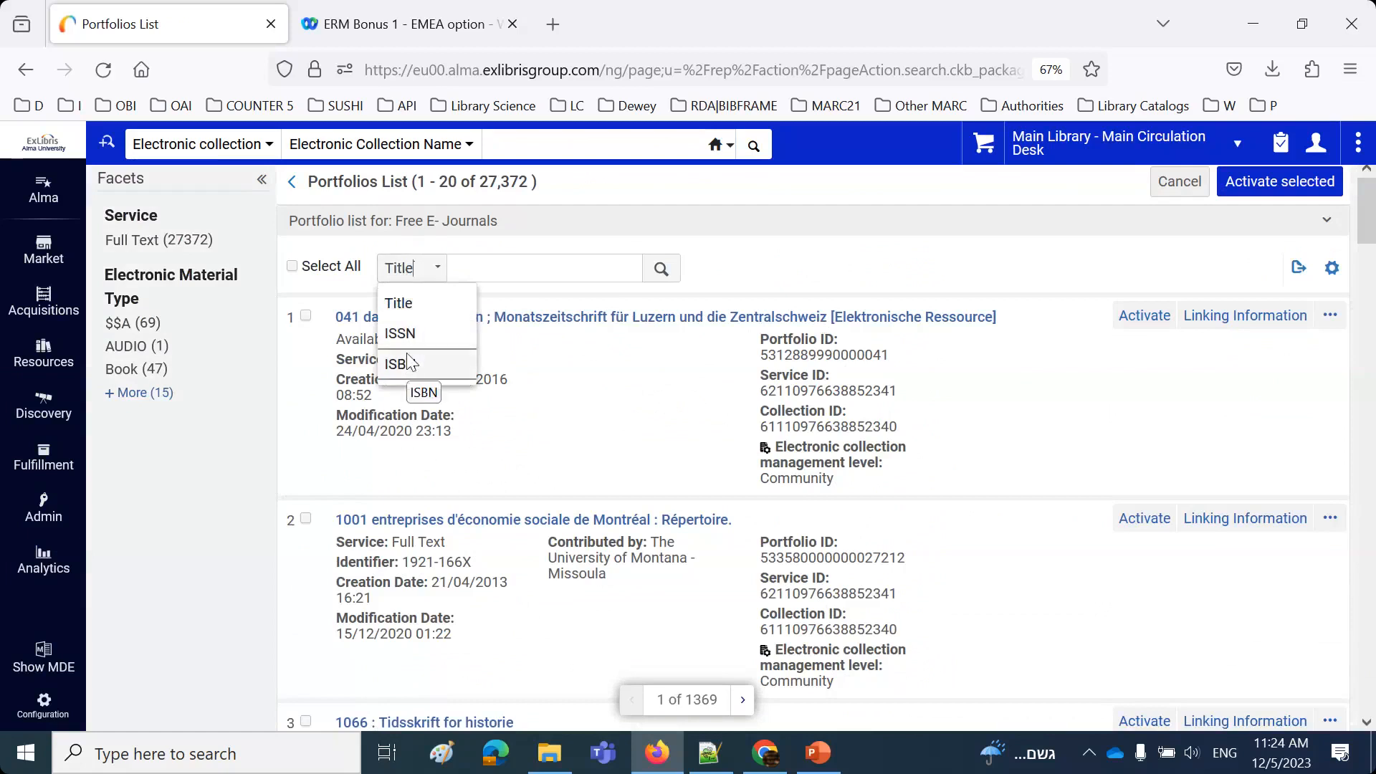
pyautogui.click(405, 334)
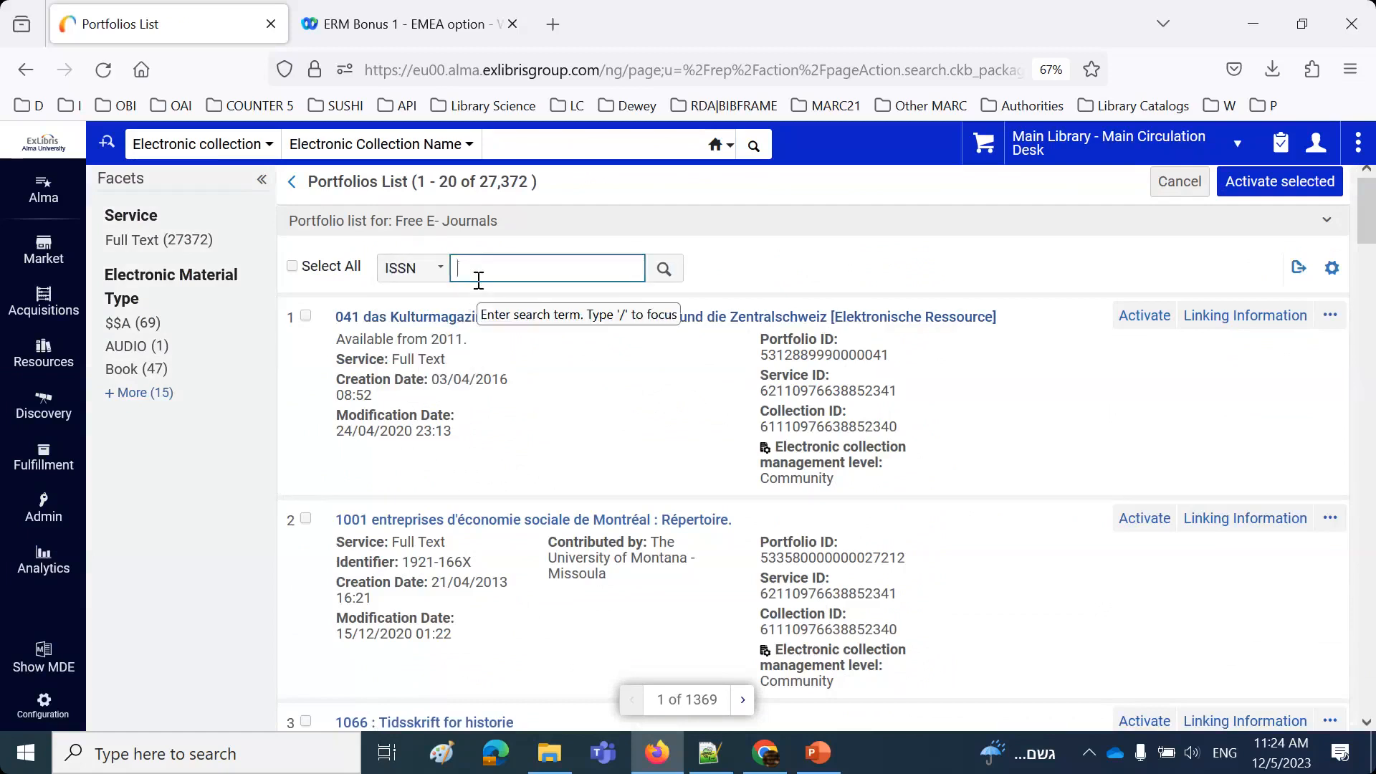
pyautogui.write('0987-6543')
pyautogui.press('Return')
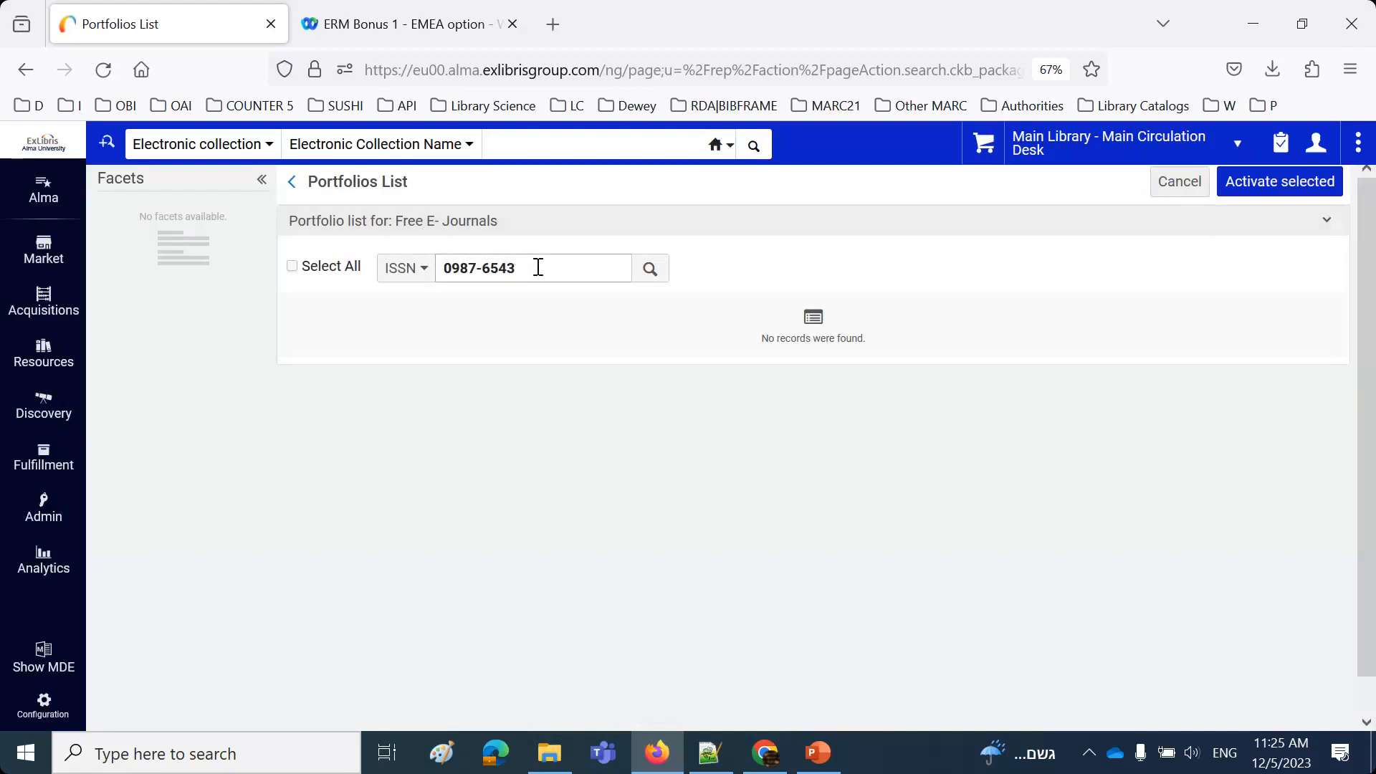
# Search the Community Zone's electronic portfolios by ISSN for 0987-6543, reusing the number copied from the portfolio list search.
pyautogui.moveTo(537, 268); pyautogui.dragTo(380, 278)
pyautogui.hotkey('ctrl', 'c')
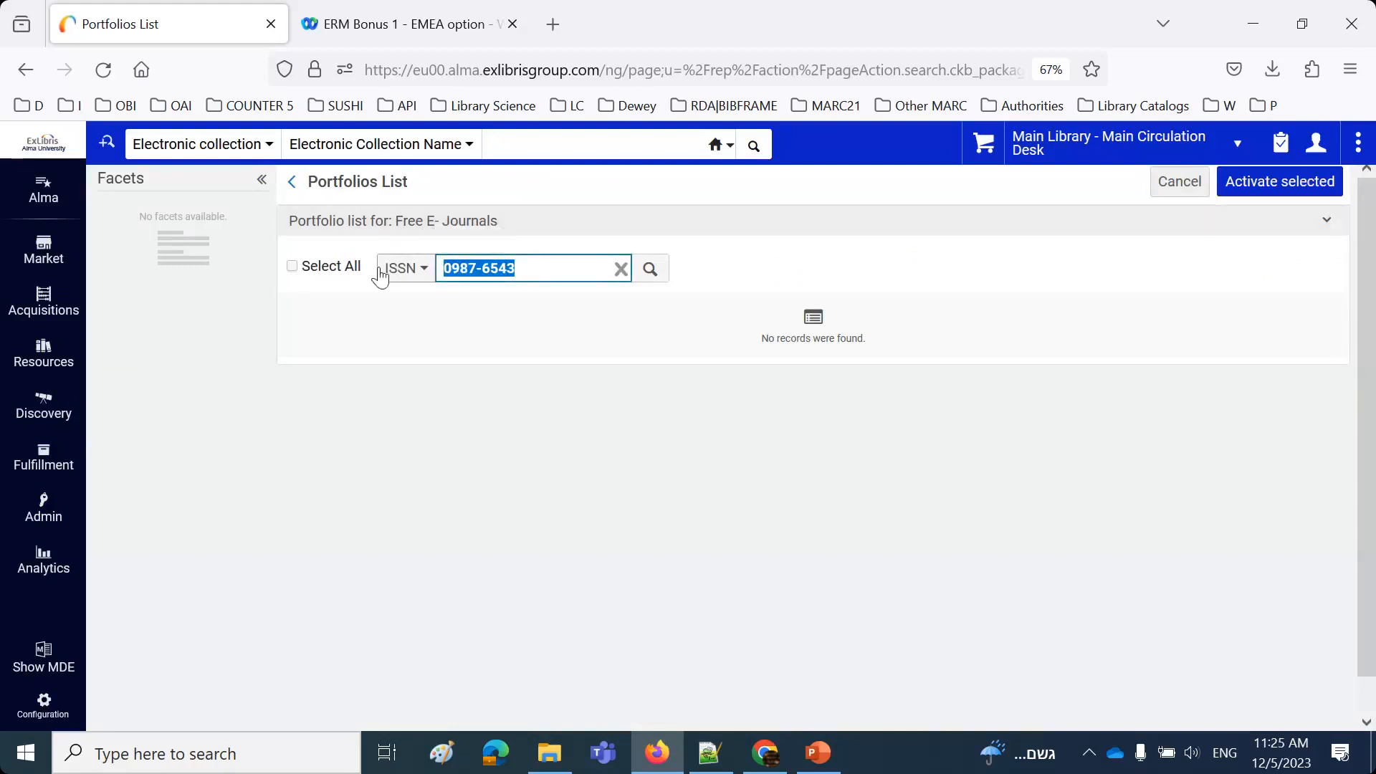
pyautogui.click(243, 144)
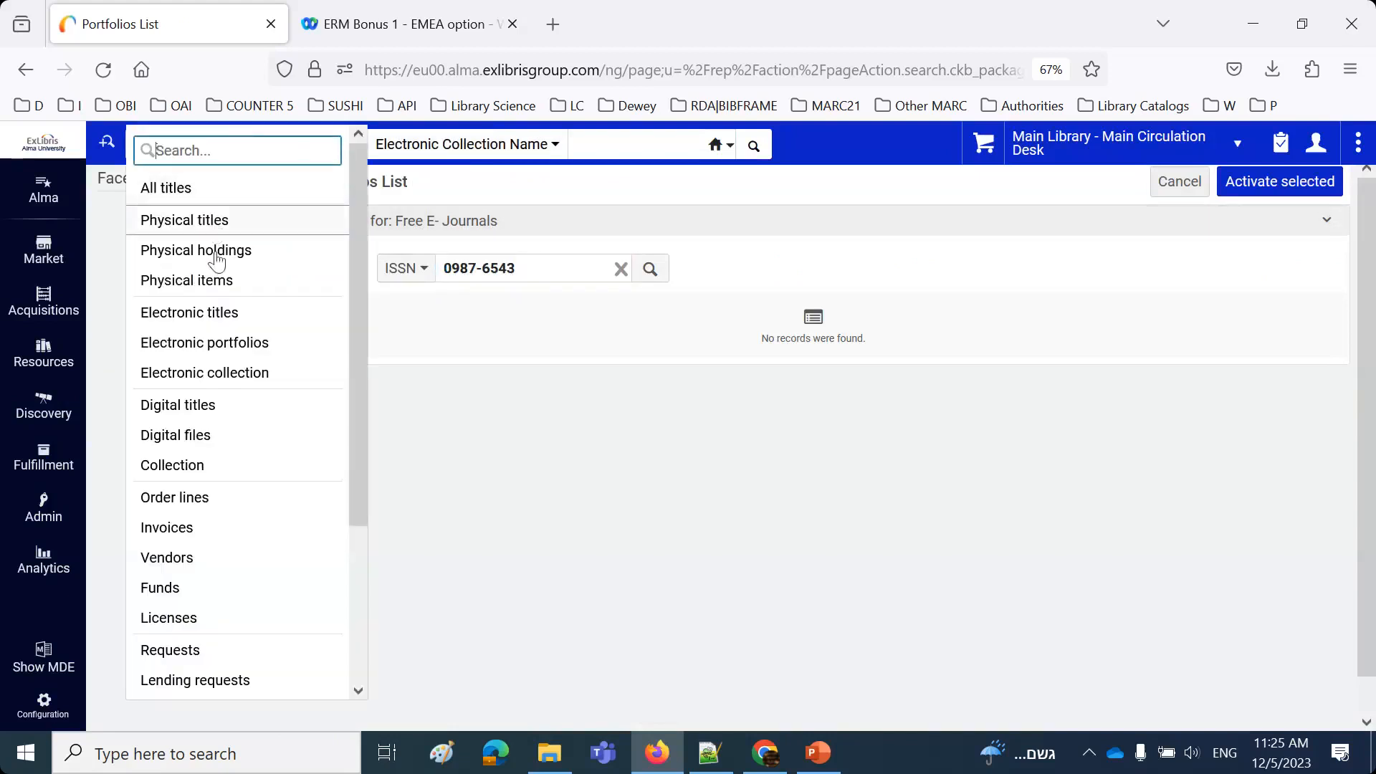
pyautogui.click(258, 339)
pyautogui.click(320, 147)
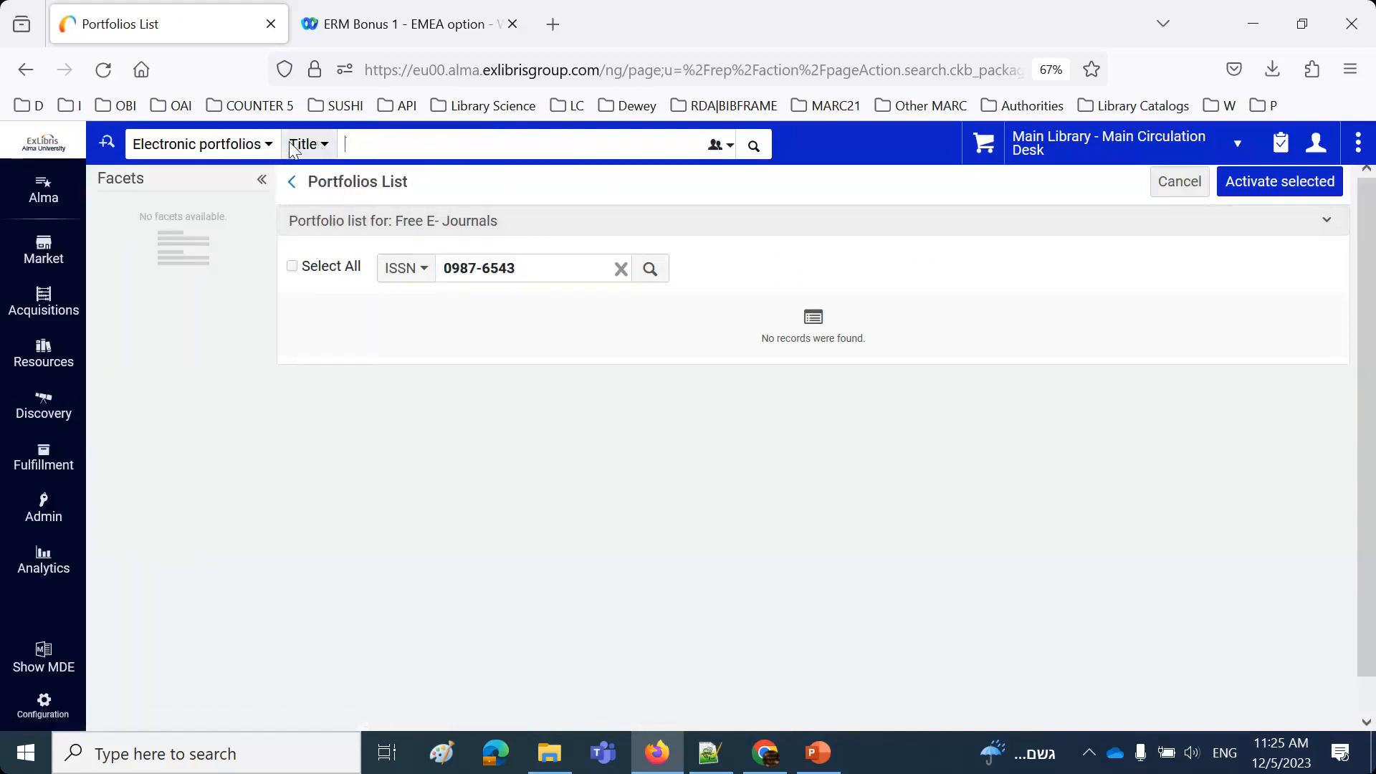
pyautogui.click(347, 217)
pyautogui.click(431, 148)
pyautogui.hotkey('ctrl', 'v')
pyautogui.press('Return')
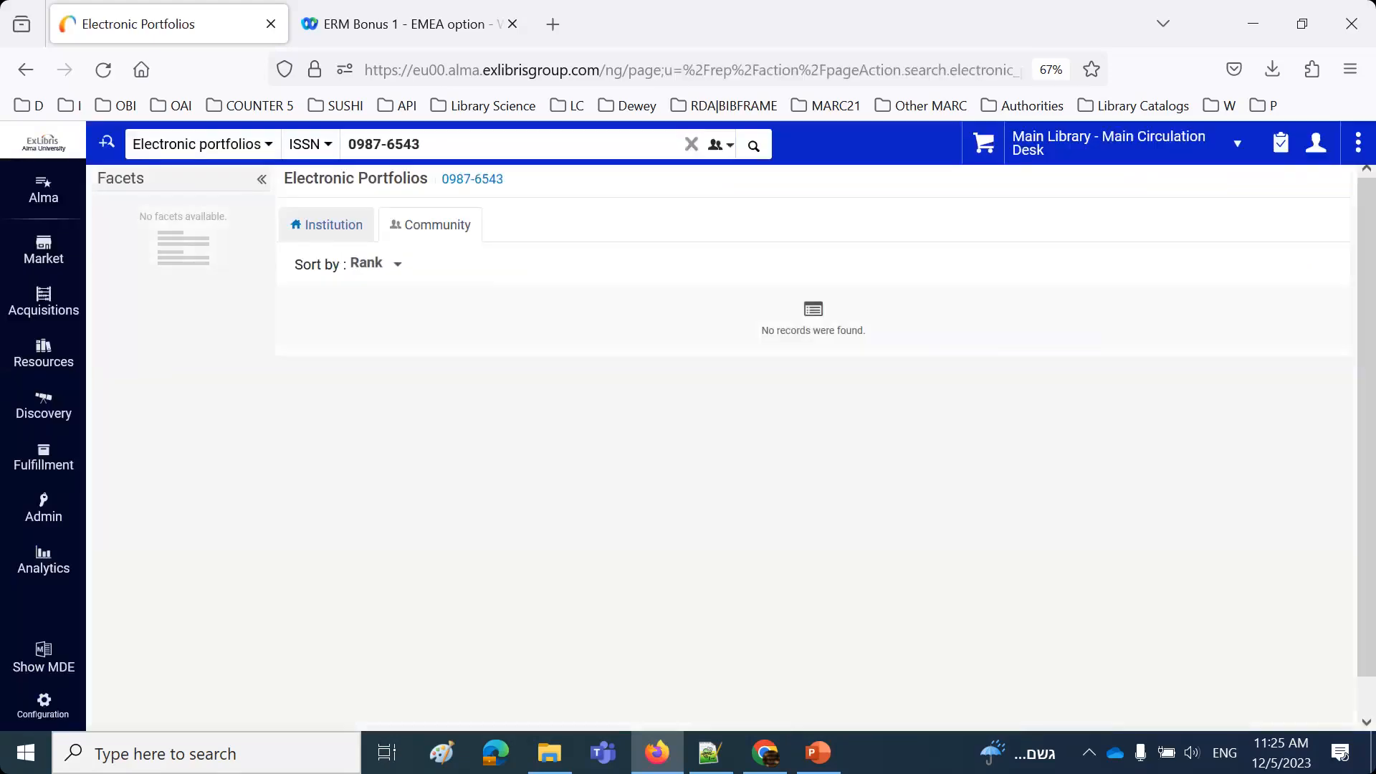
# Compare the Institution and Community results for electronic portfolios with ISSN 0987-6543, finishing on the Institution results.
pyautogui.click(319, 236)
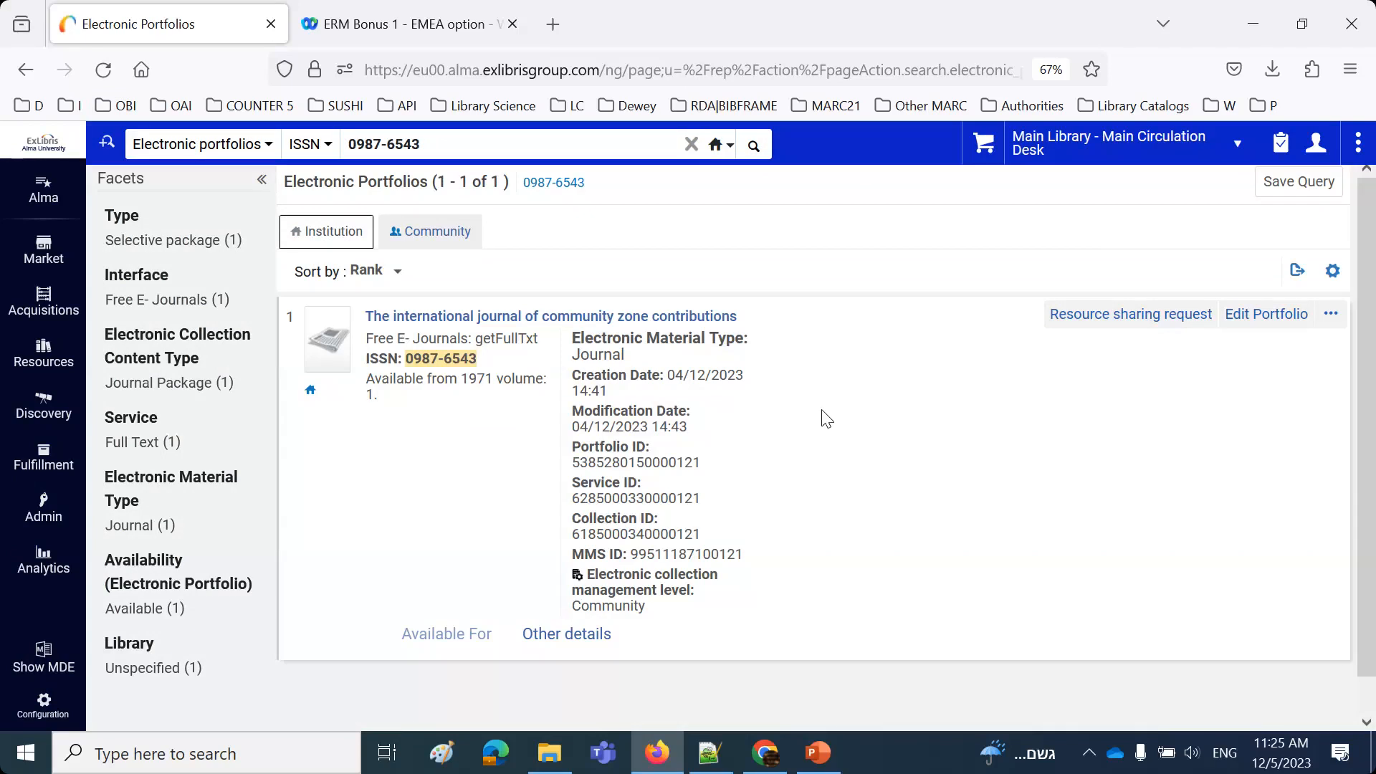
pyautogui.click(717, 144)
pyautogui.click(762, 279)
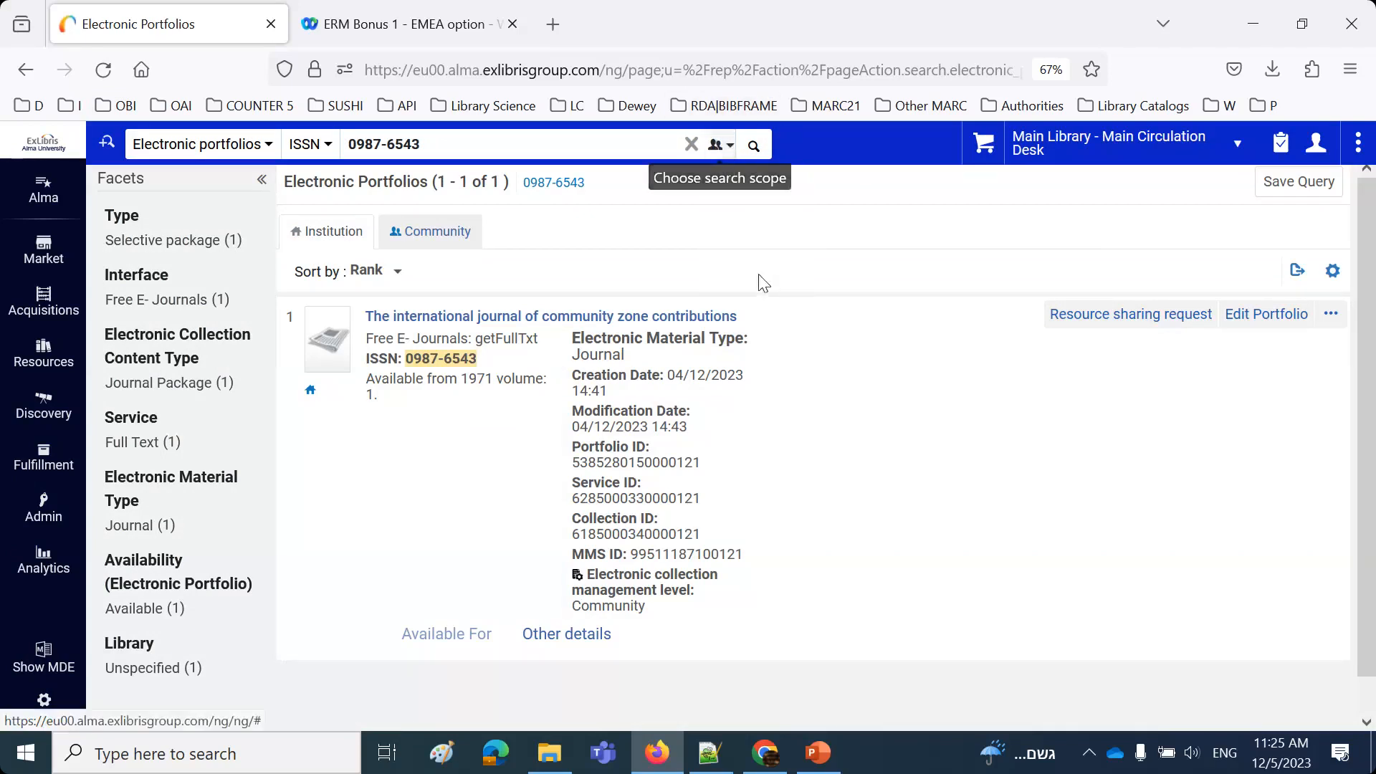
pyautogui.click(754, 146)
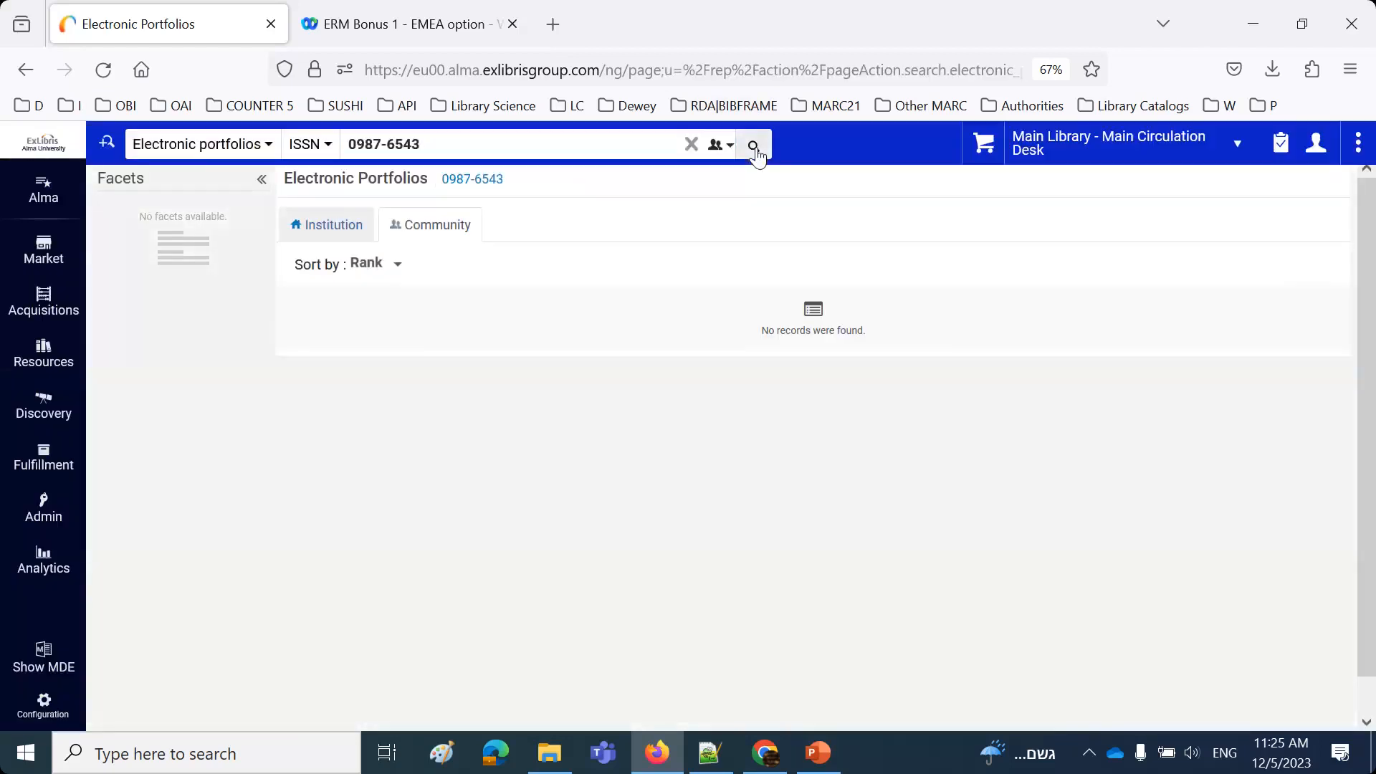
pyautogui.click(322, 224)
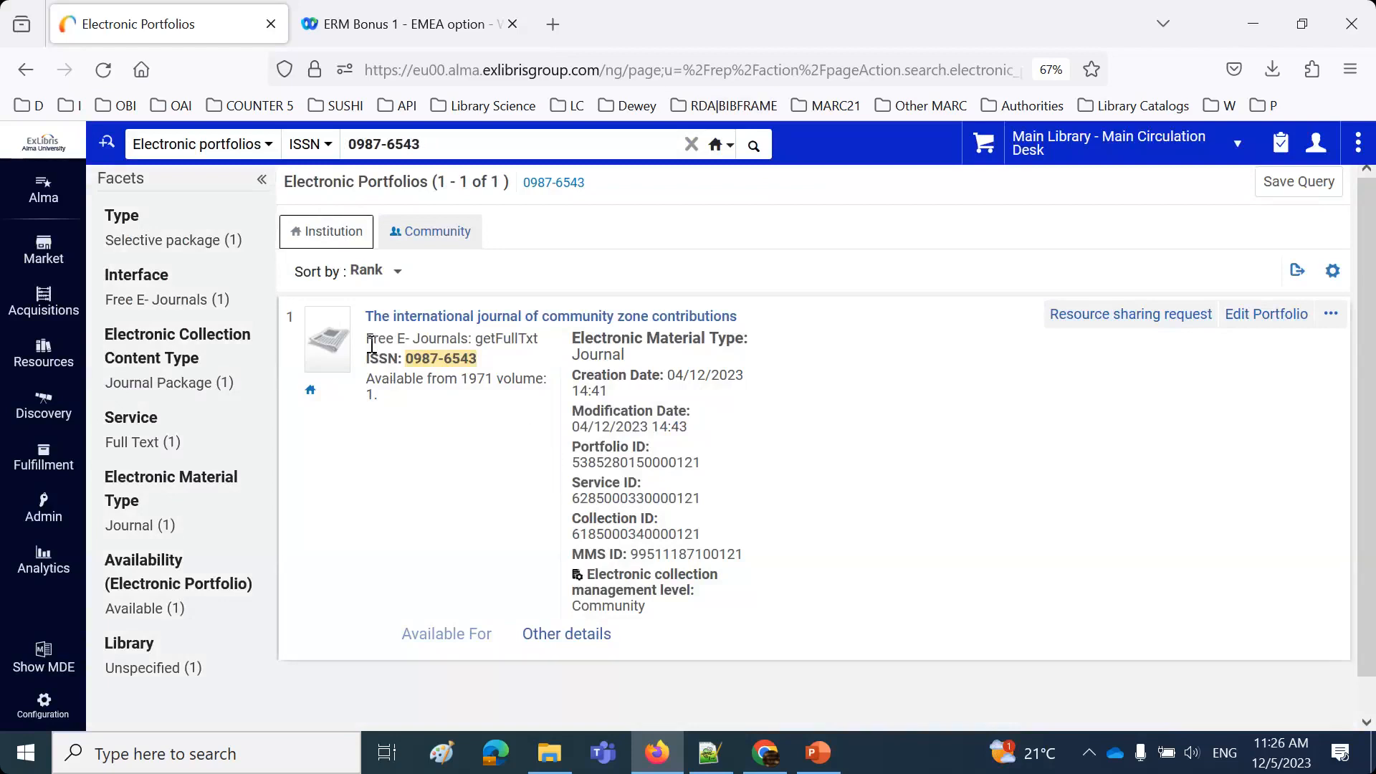
# Copy the collection name "Free E- Journals" from the portfolio record and search the Community Zone's electronic collections for it.
pyautogui.moveTo(371, 345); pyautogui.dragTo(472, 336)
pyautogui.hotkey('ctrl', 'c')
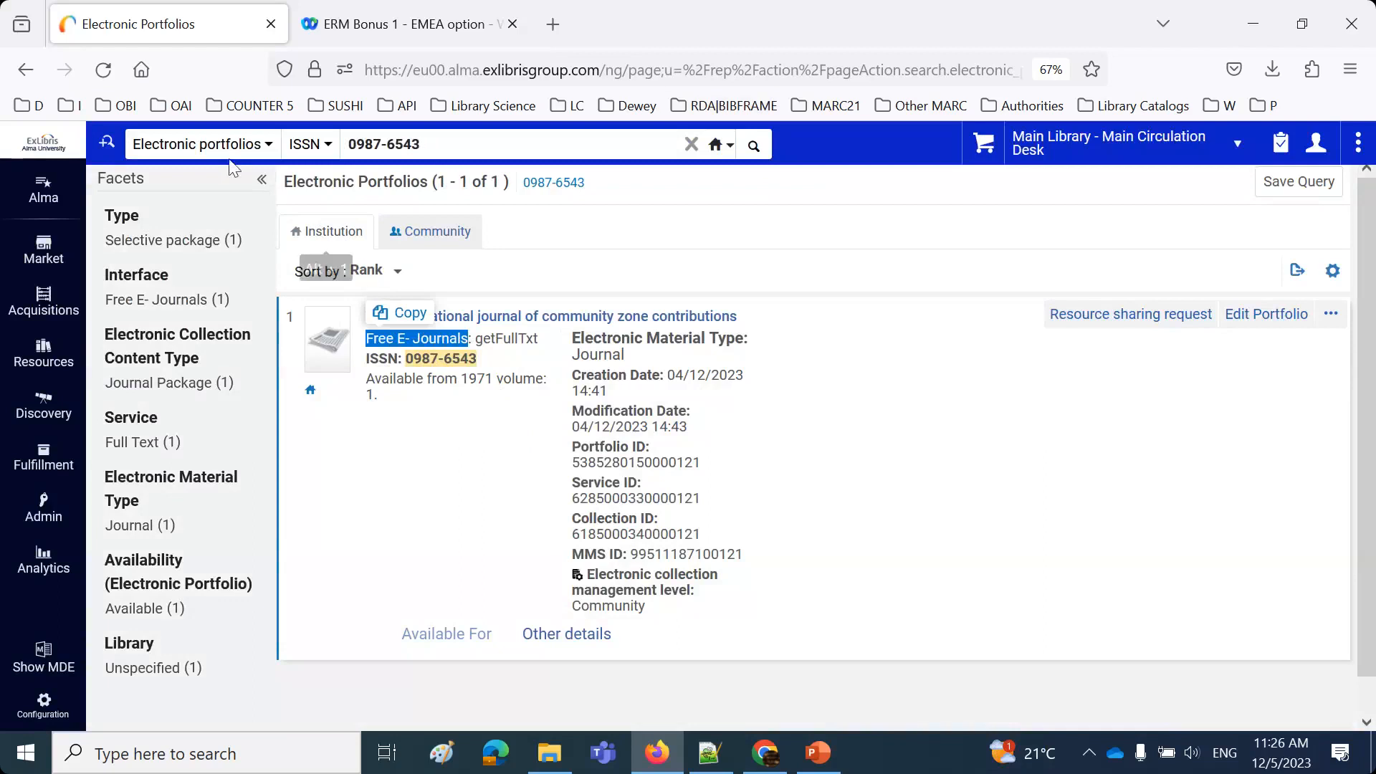
pyautogui.click(201, 144)
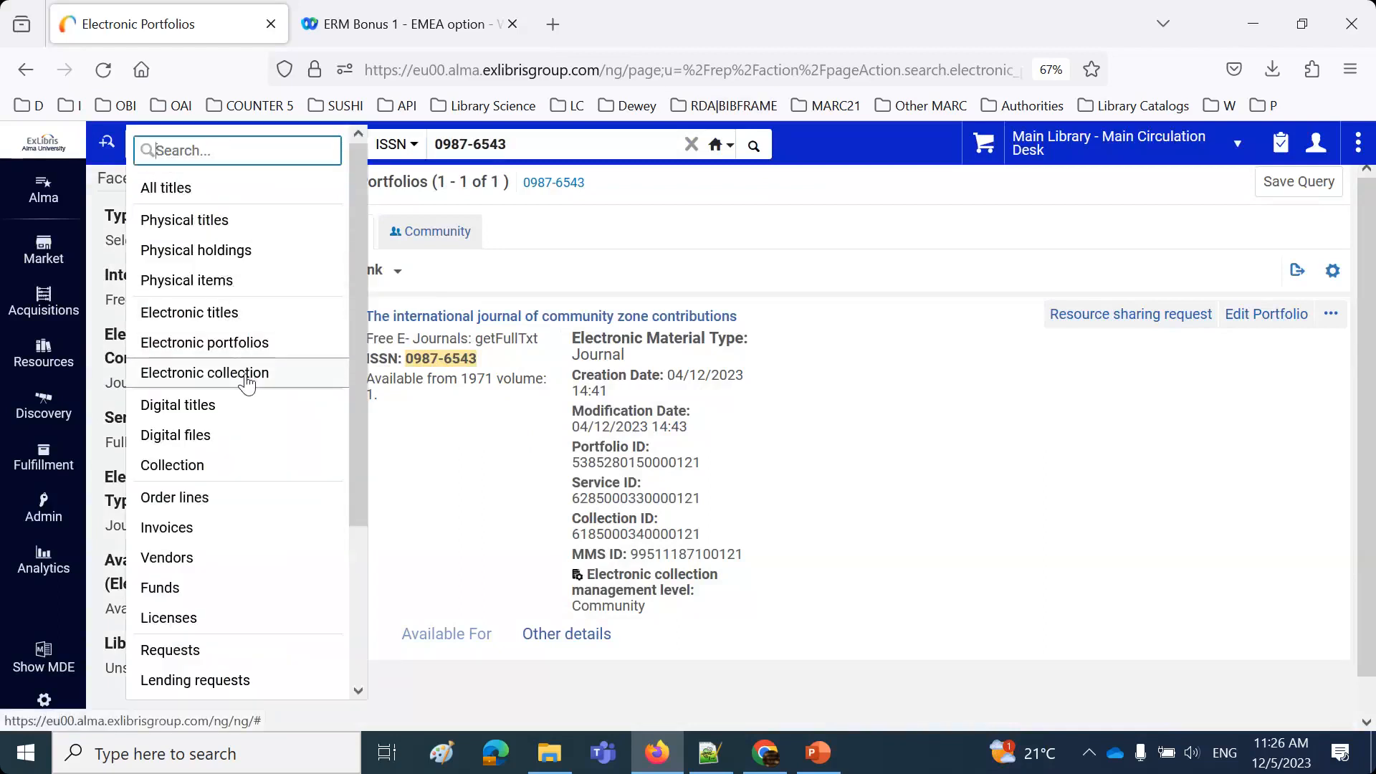
pyautogui.click(245, 380)
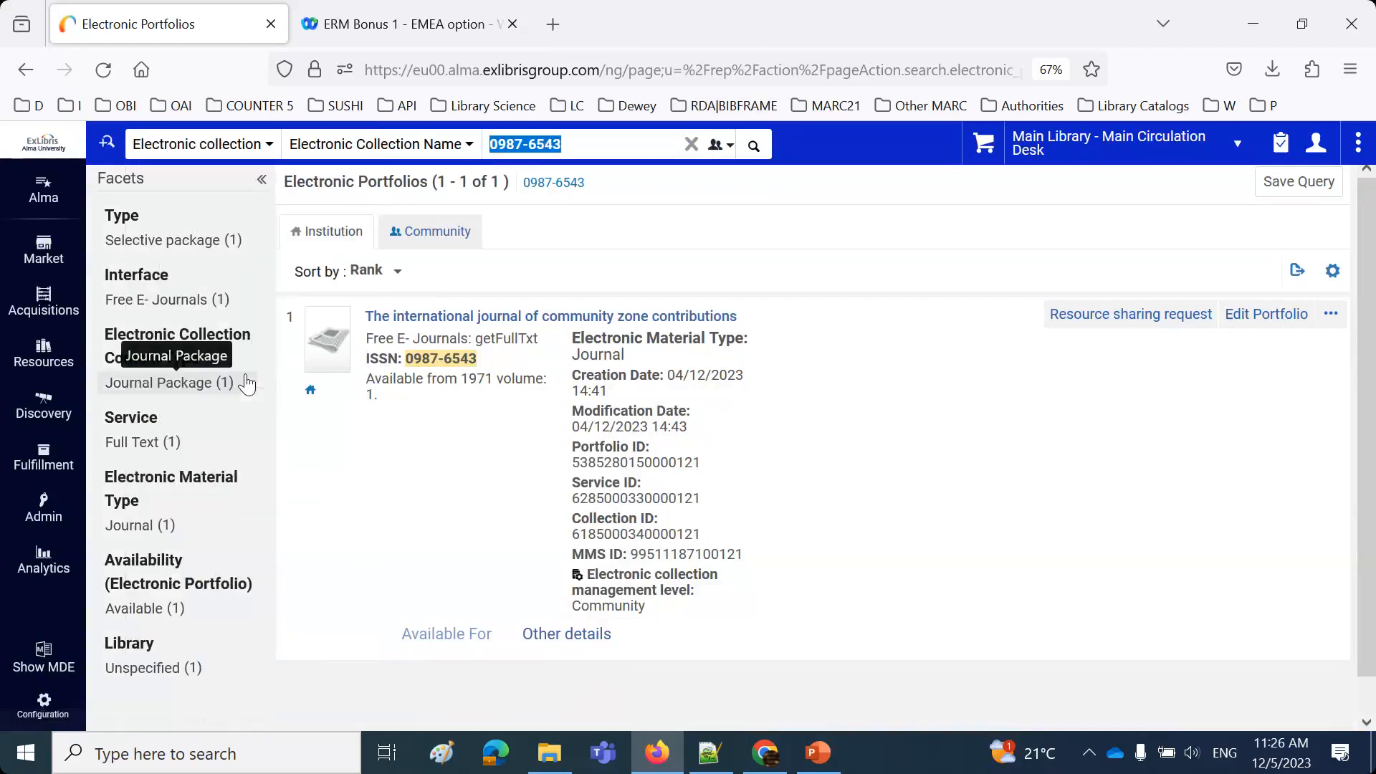
pyautogui.hotkey('ctrl', 'v')
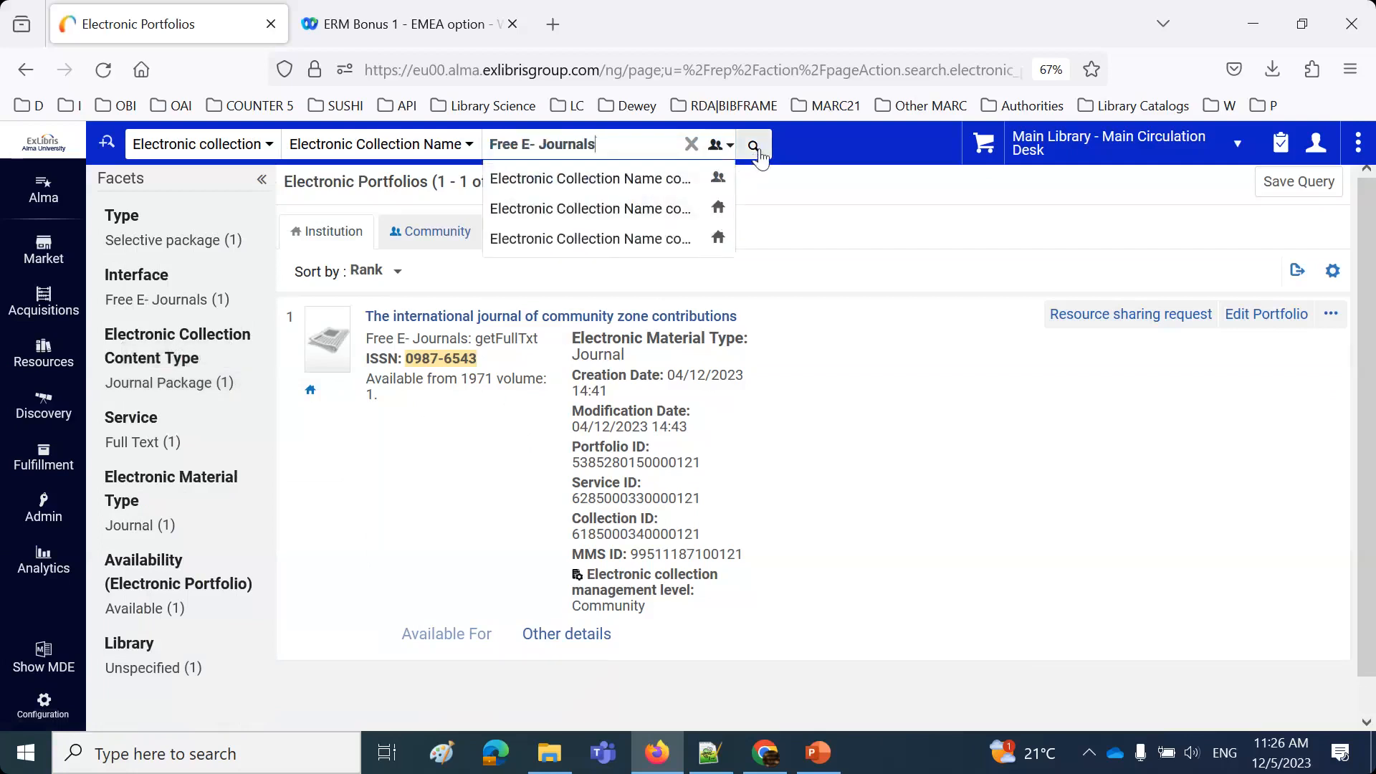
pyautogui.click(754, 146)
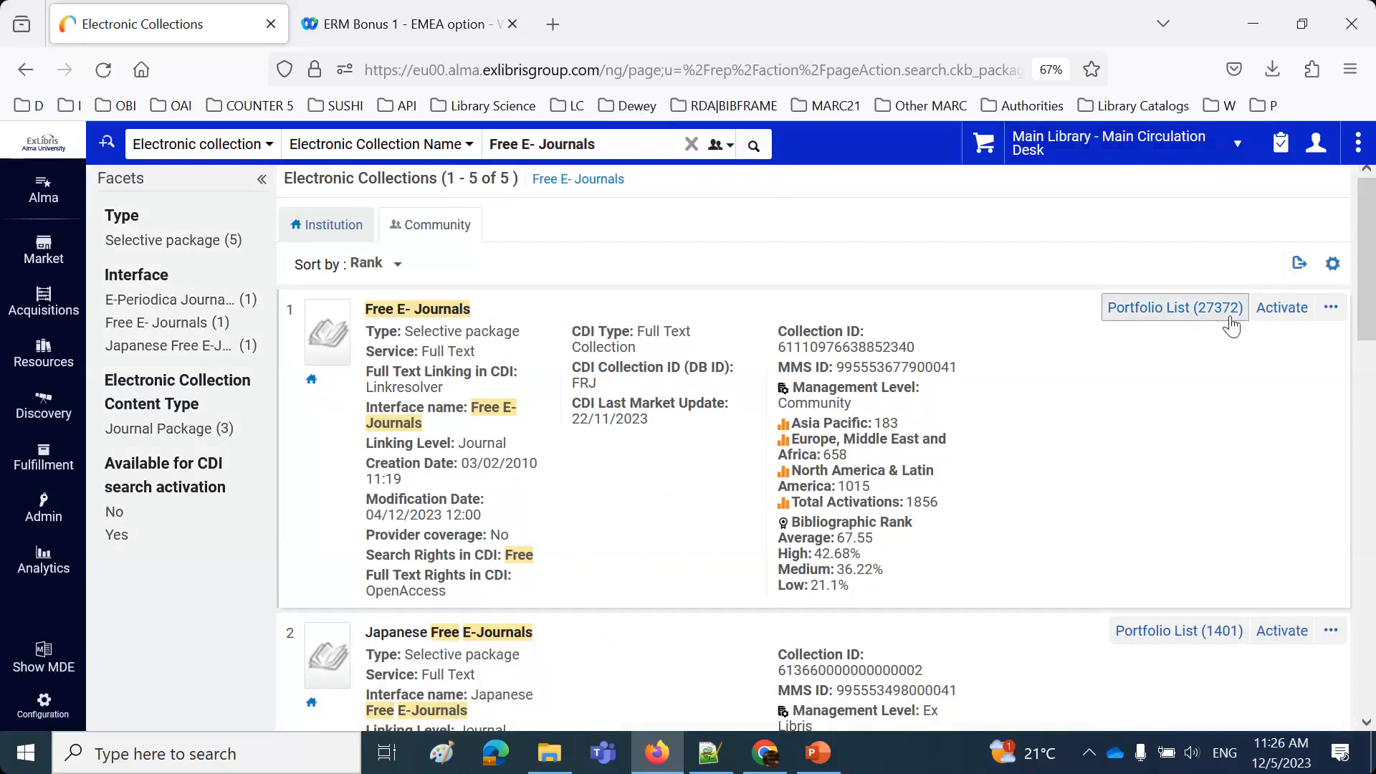
# Open the service of the Institution's "Free E- Journals" collection for editing and show its portfolios.
pyautogui.click(327, 227)
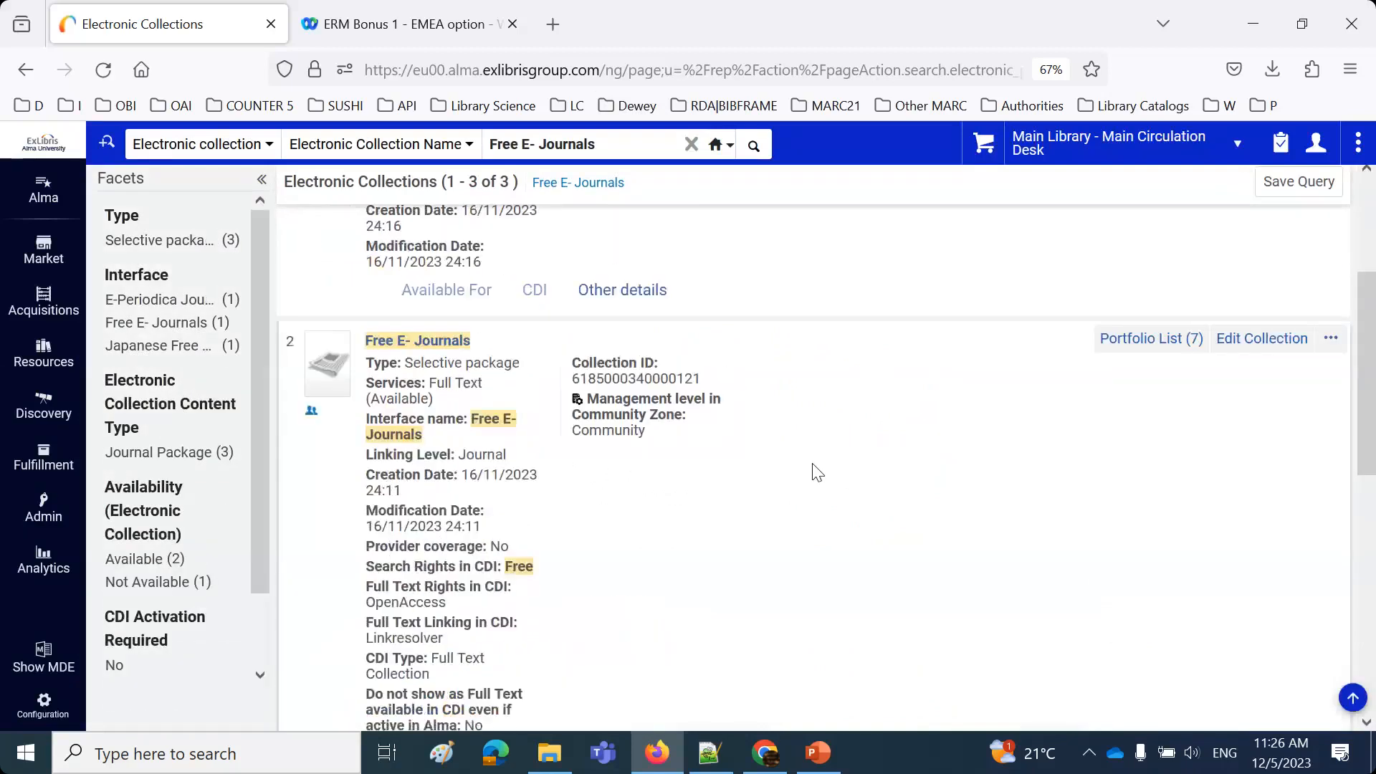
pyautogui.scroll(-1, 814, 470)
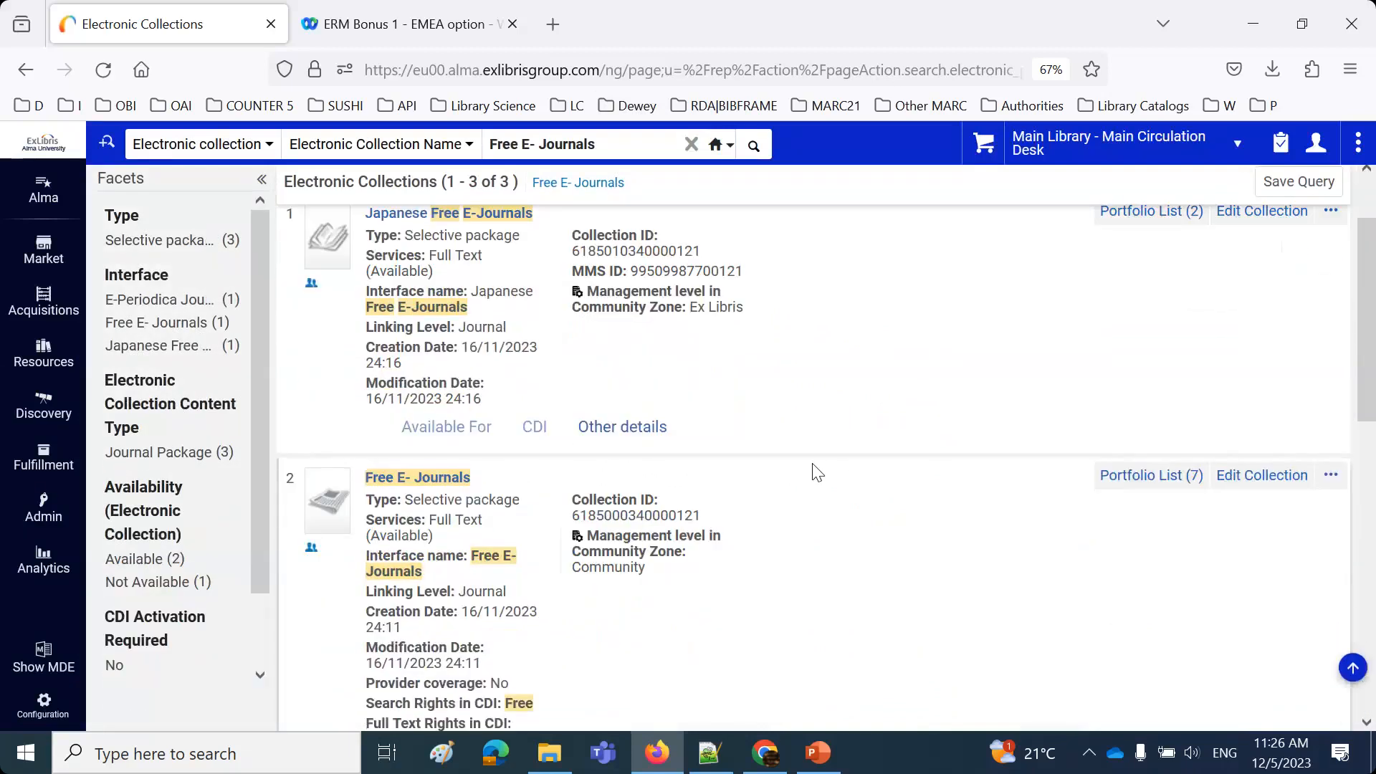
pyautogui.scroll(-1, 814, 469)
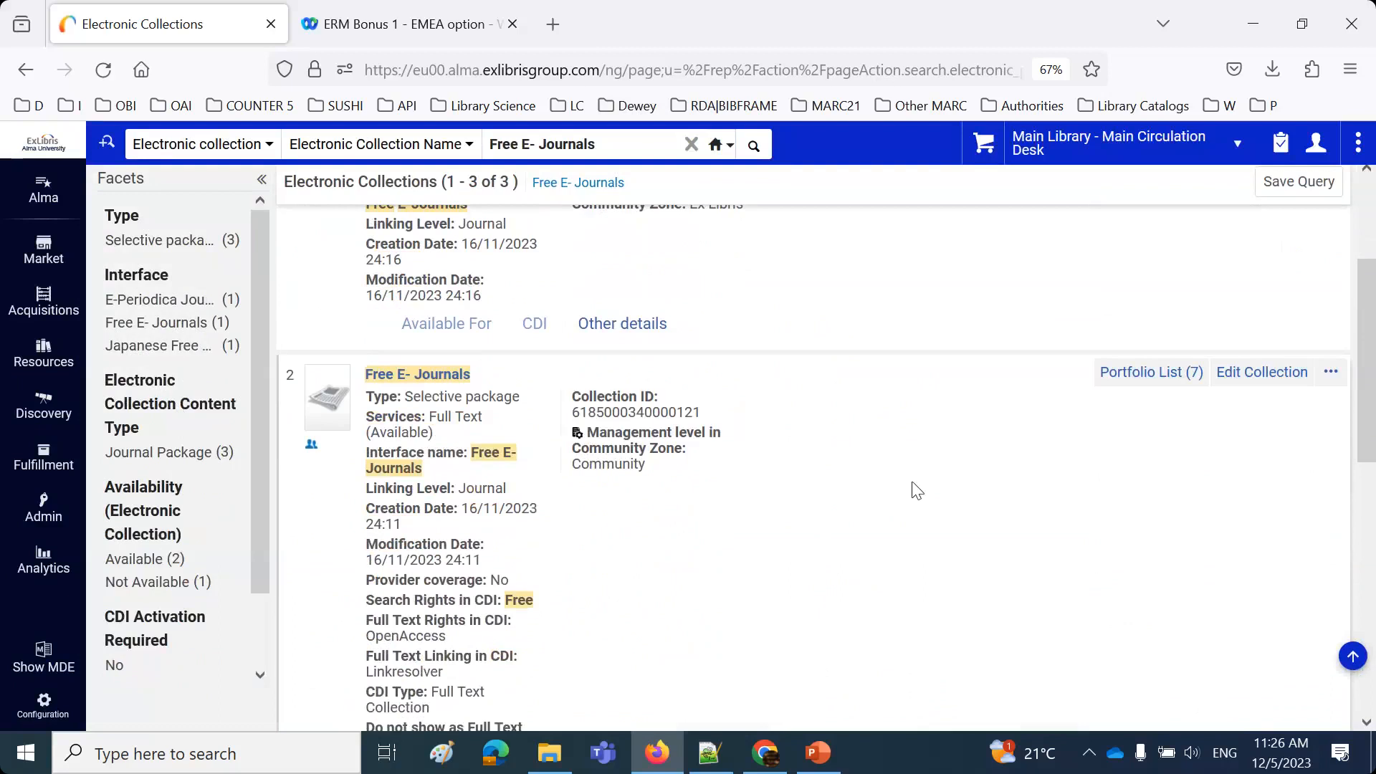
pyautogui.click(1331, 373)
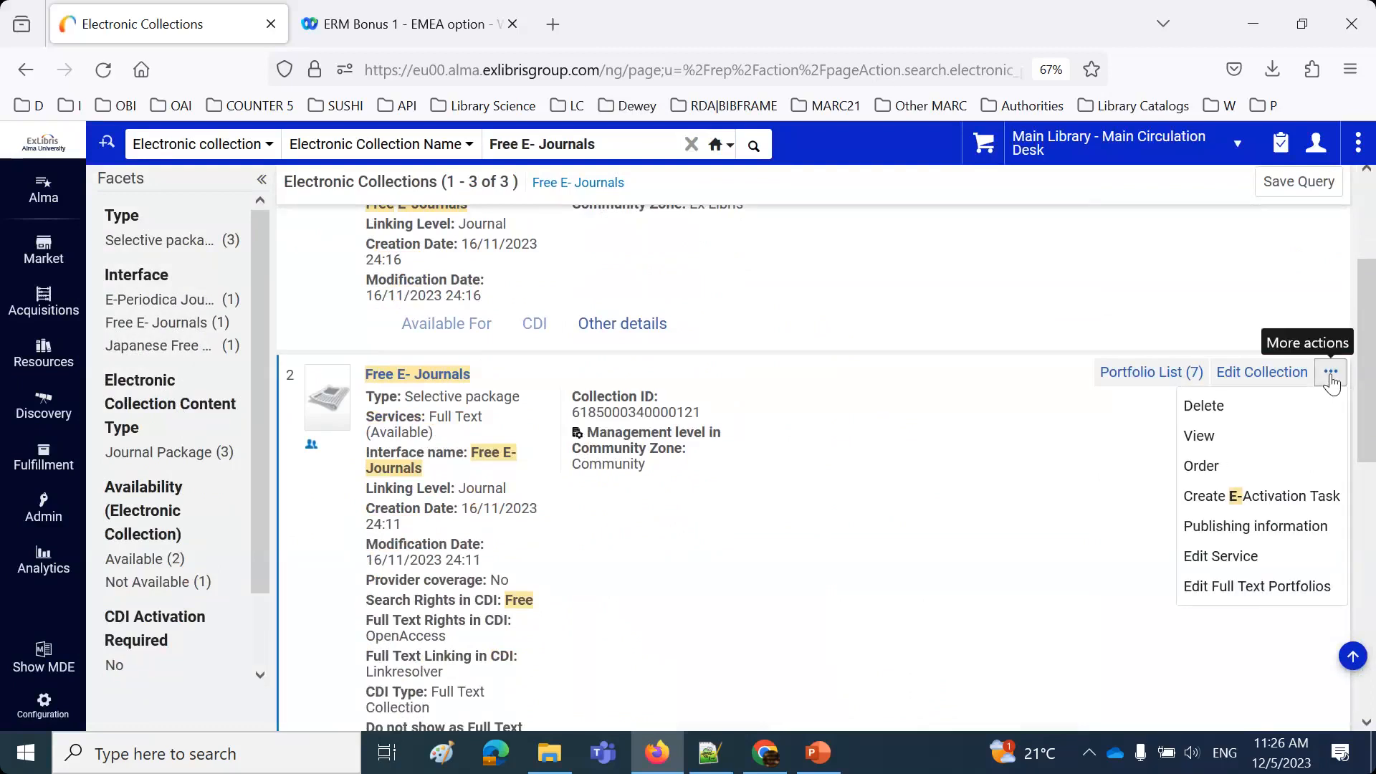
pyautogui.click(1234, 569)
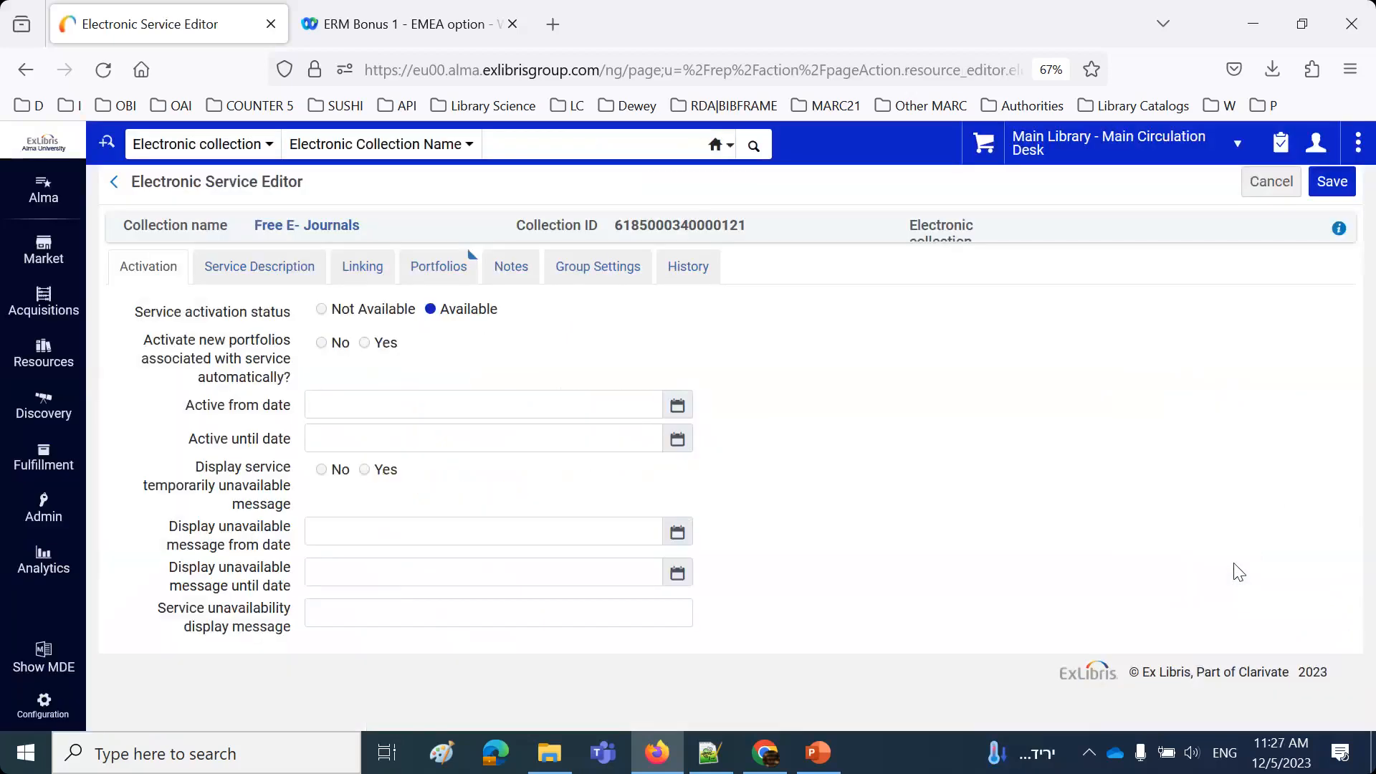
pyautogui.click(453, 273)
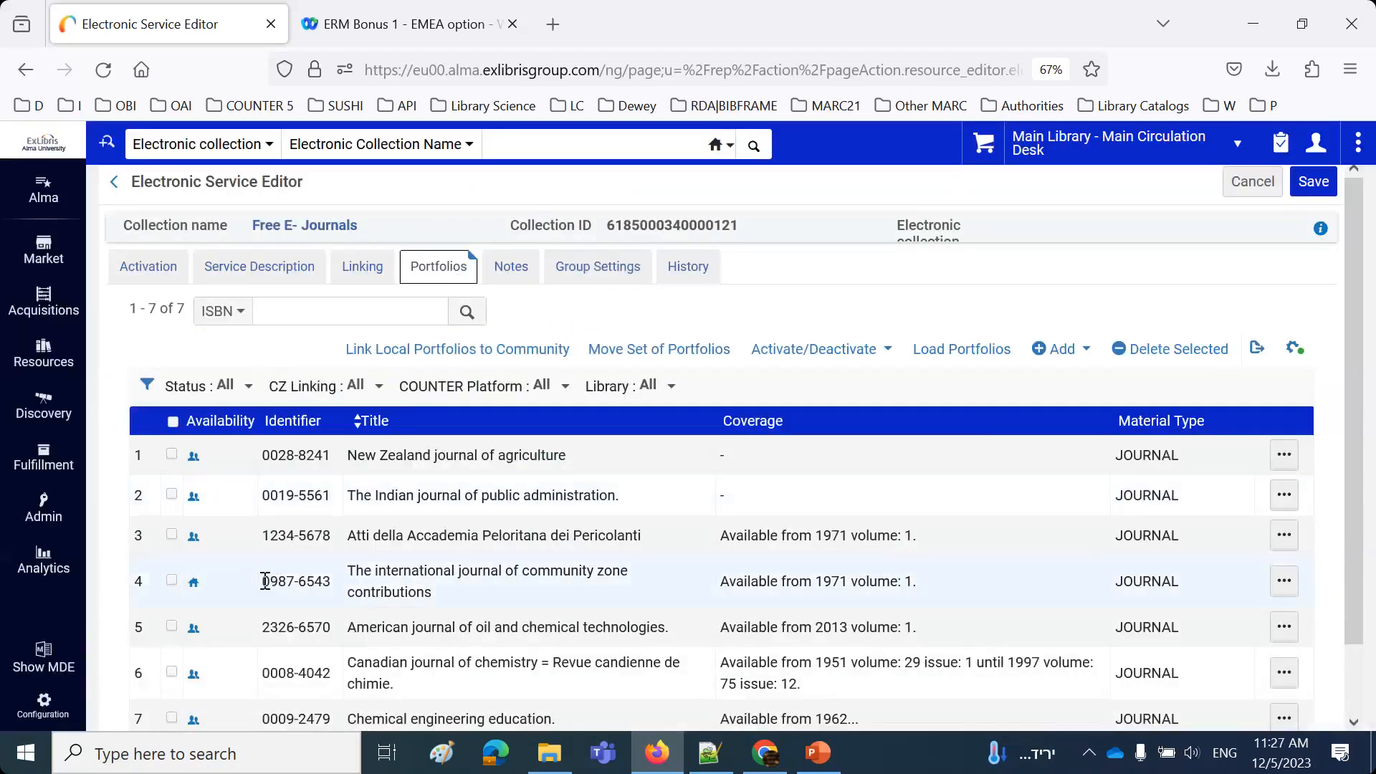
# Contribute the local portfolio "The international journal of community zone contributions" and its bibliographic record to the Community Zone.
pyautogui.moveTo(267, 581); pyautogui.dragTo(321, 586)
pyautogui.scroll(-2, 322, 586)
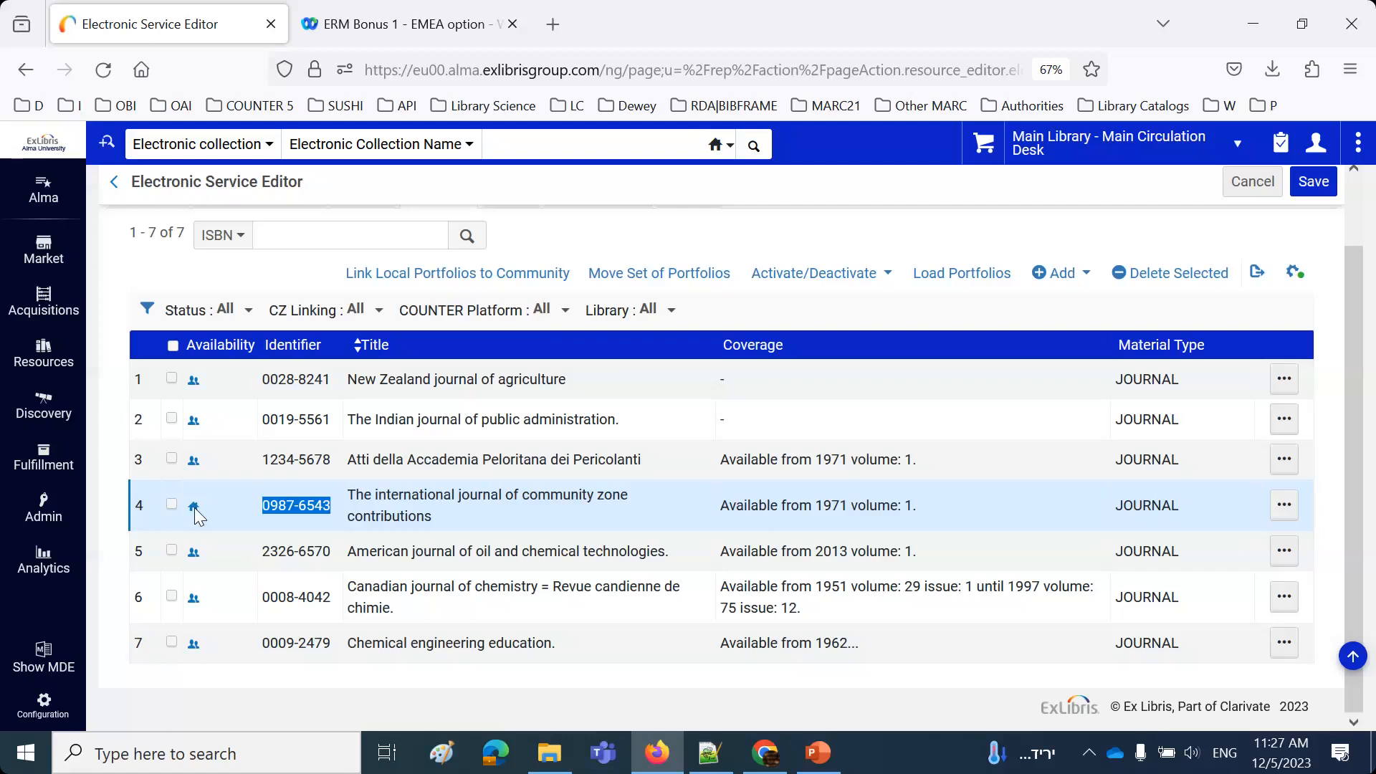
pyautogui.click(1284, 506)
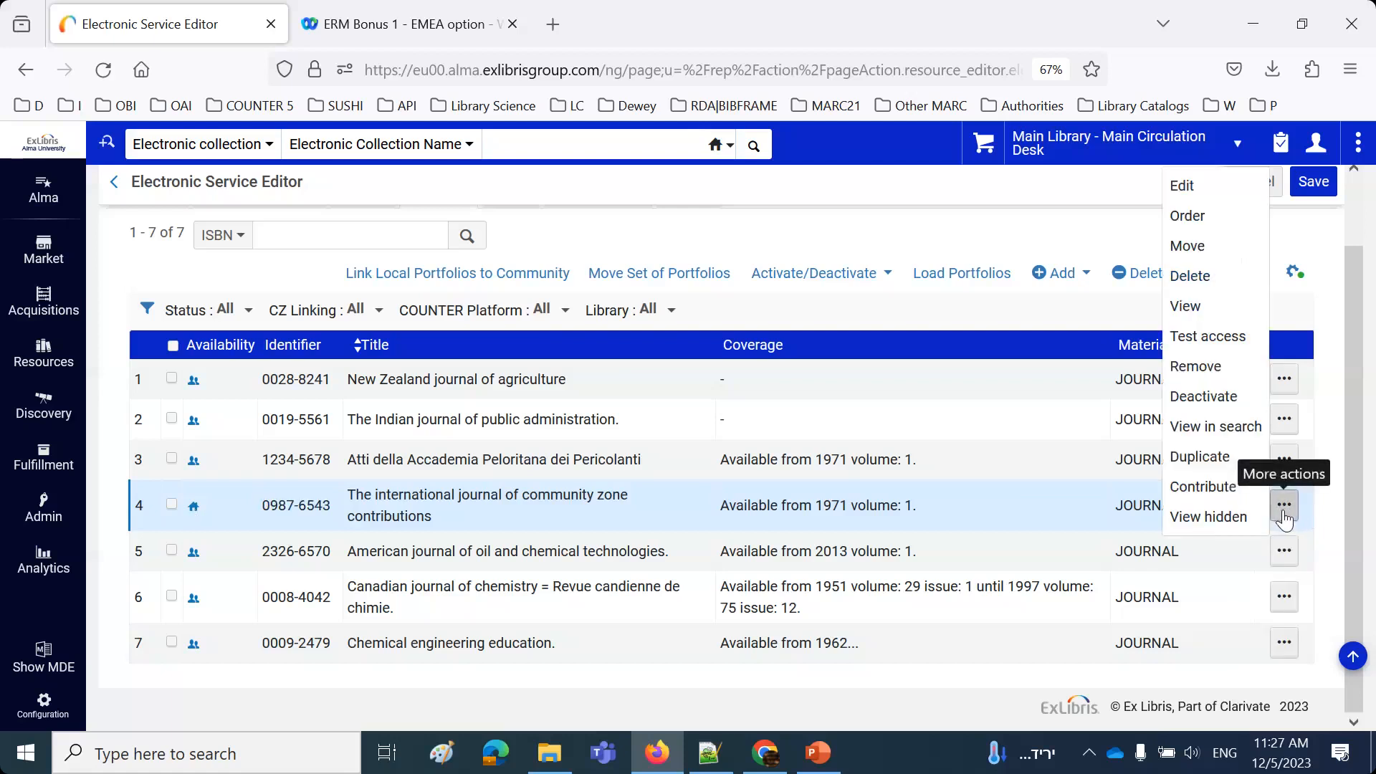
pyautogui.click(1204, 491)
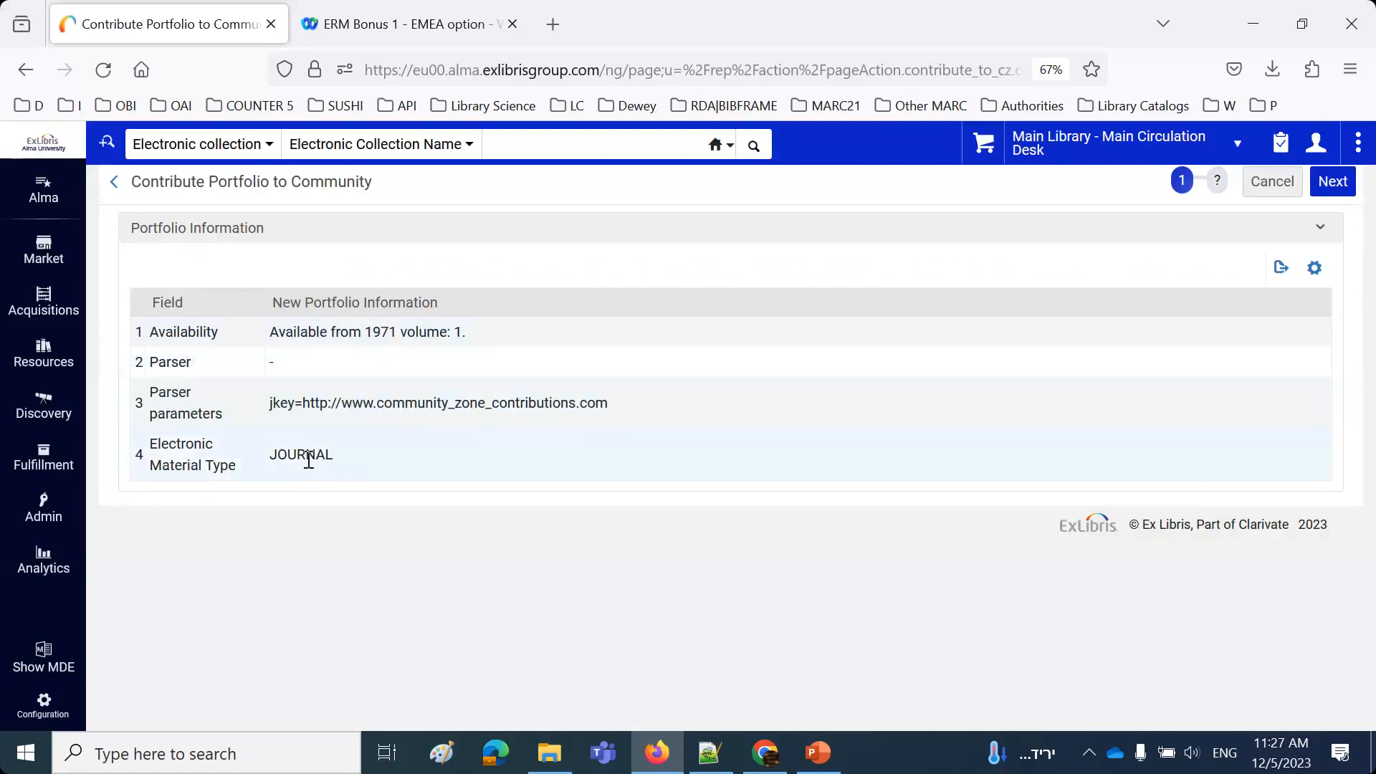
pyautogui.click(1335, 183)
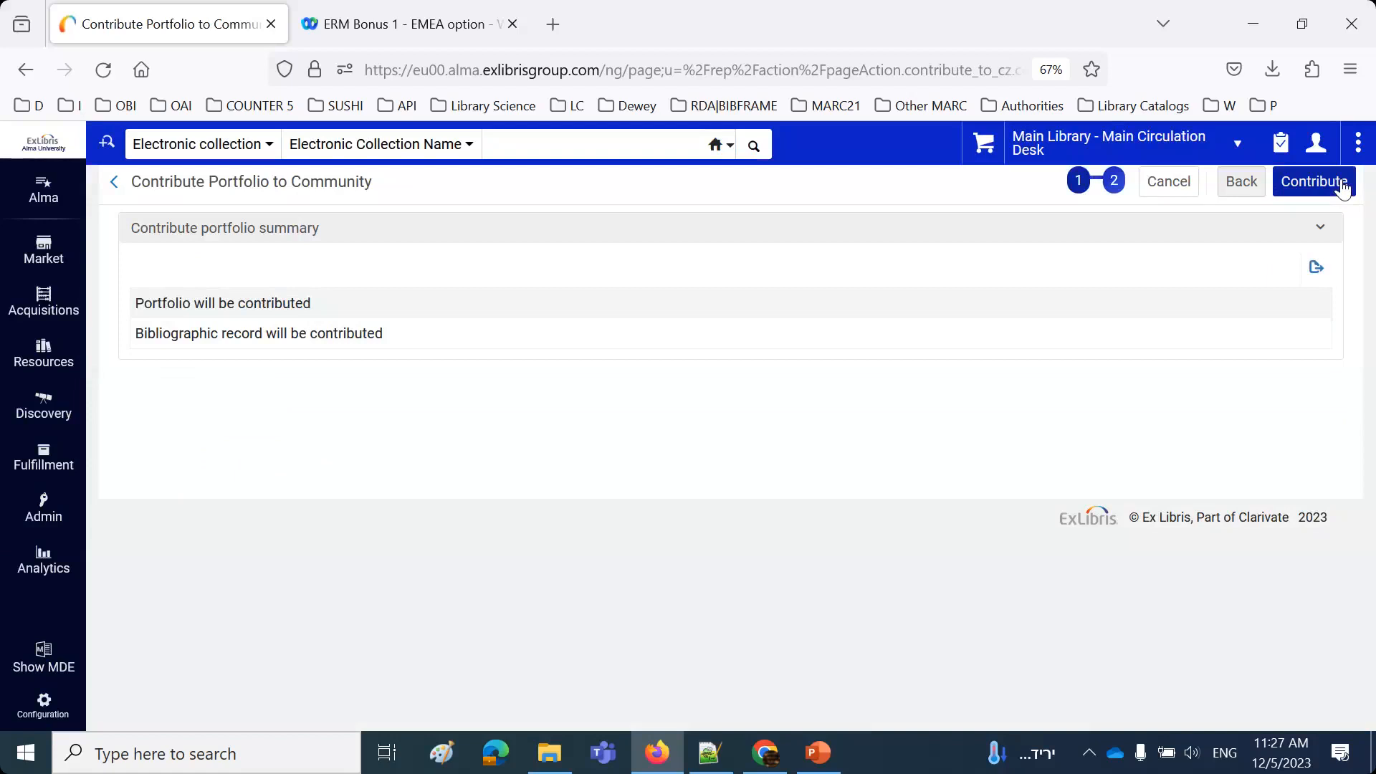
pyautogui.tripleClick(261, 303)
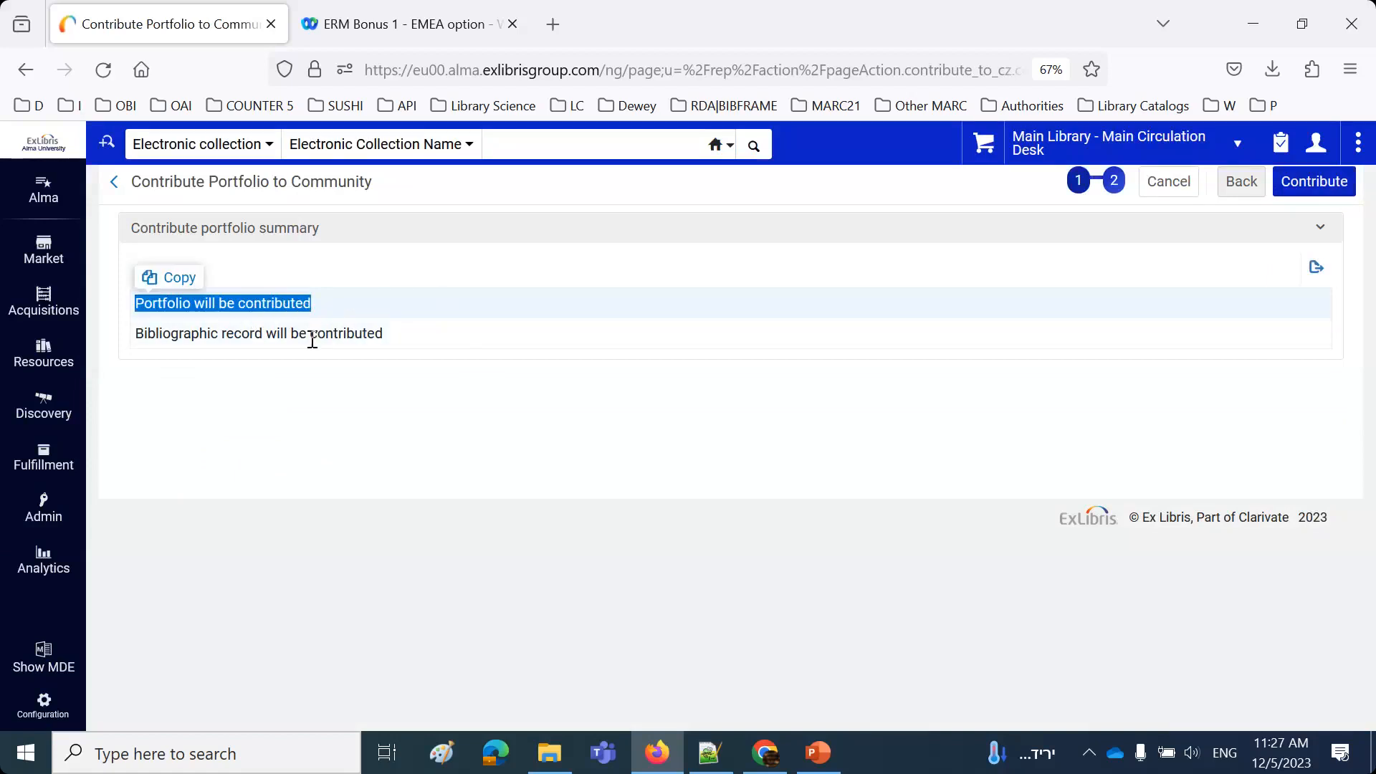
pyautogui.click(1330, 182)
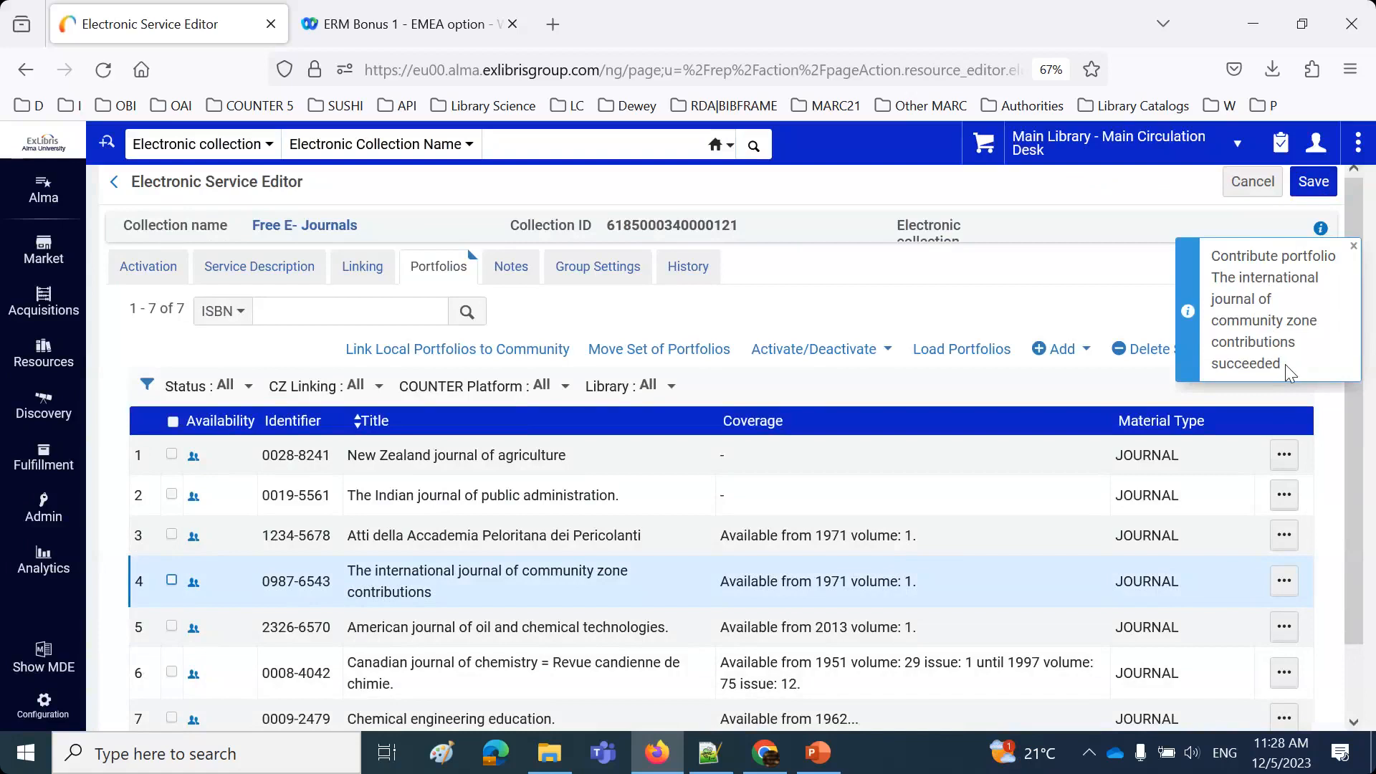
# Search the Institution's electronic portfolios for ISSN 0987-6543 and highlight the portfolio's title in the results.
pyautogui.click(263, 147)
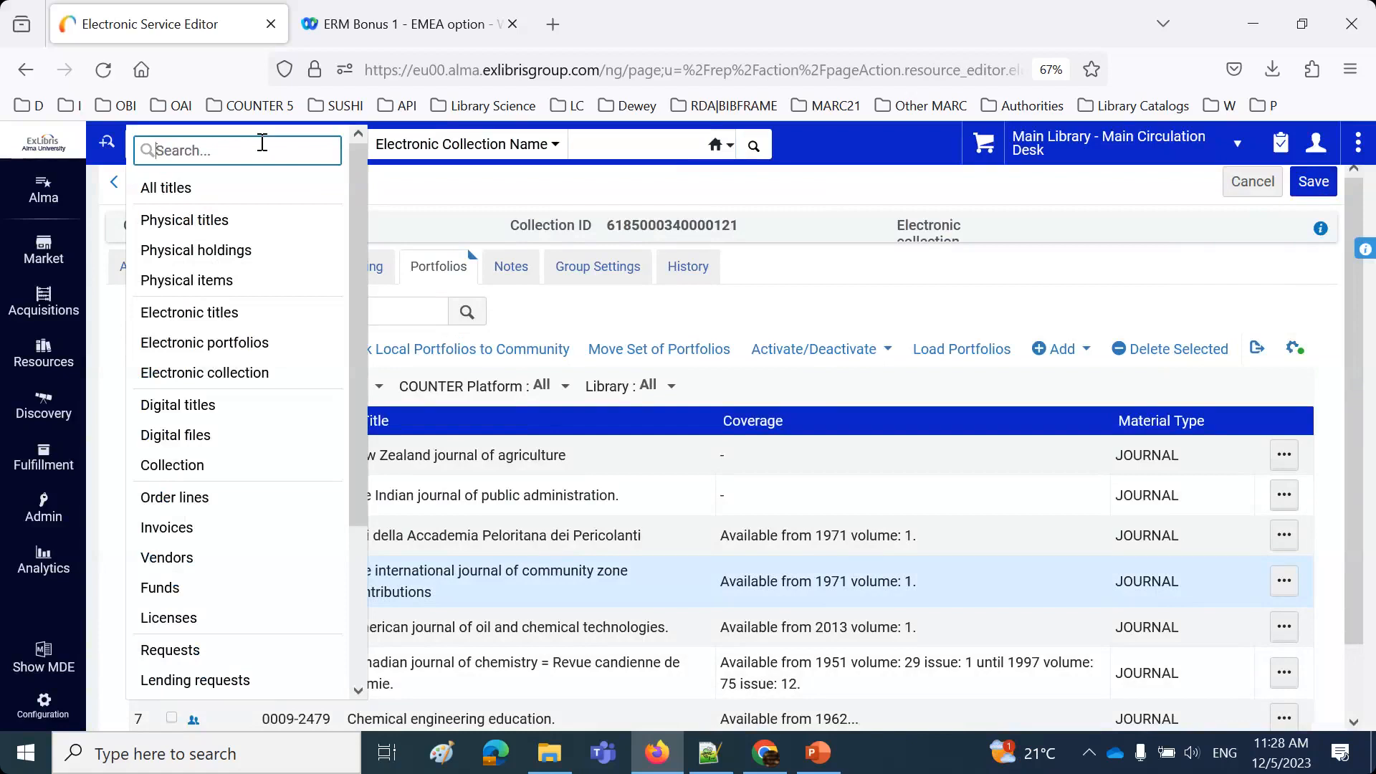
pyautogui.click(629, 136)
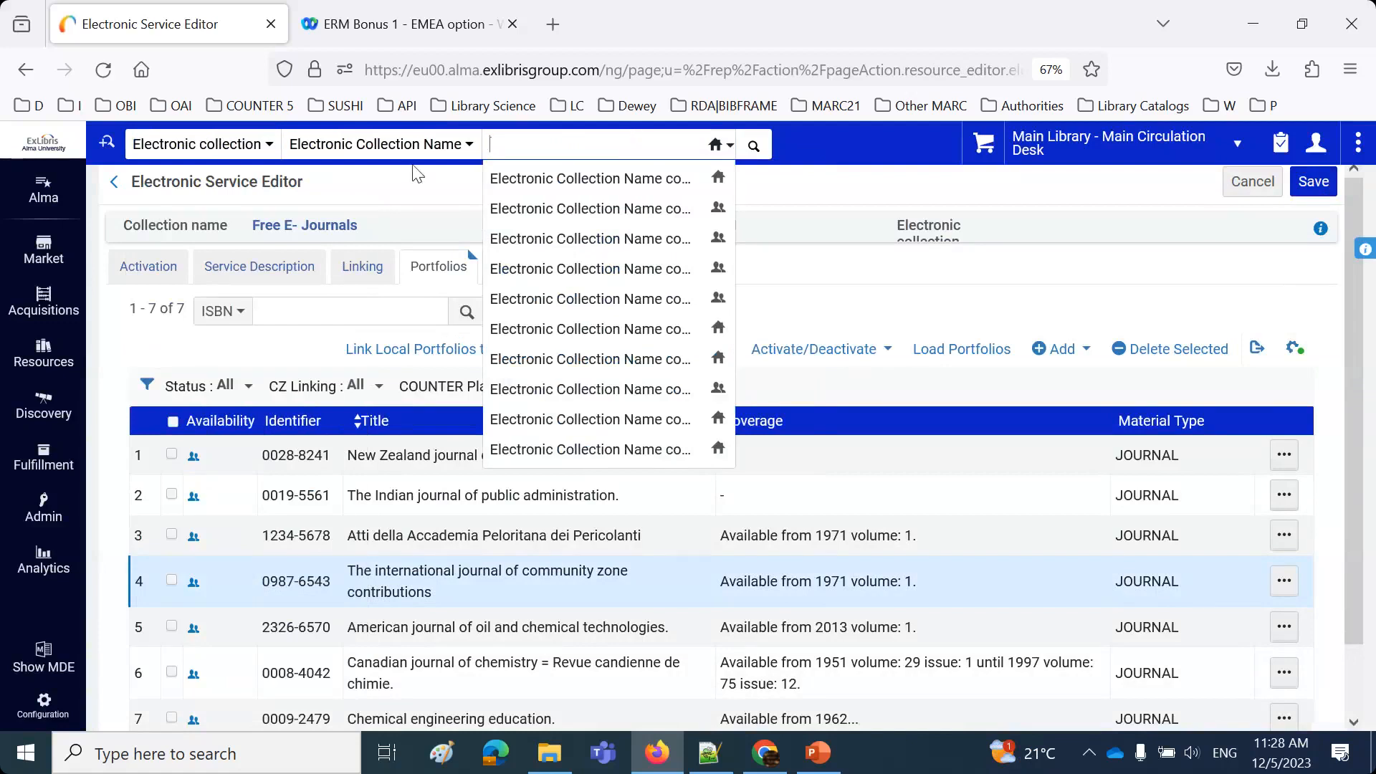
pyautogui.click(244, 149)
pyautogui.click(240, 350)
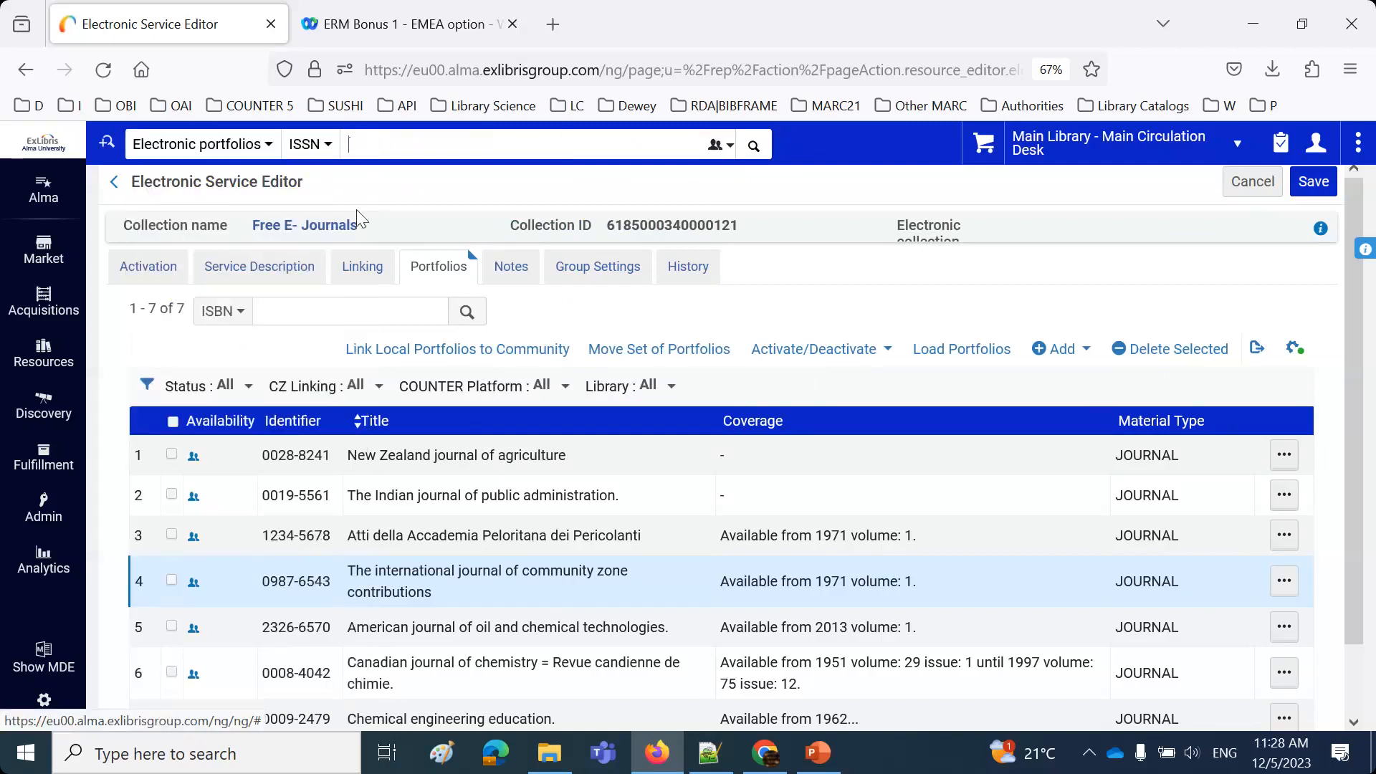
pyautogui.hotkey('ctrl', 'v')
pyautogui.hotkey('ctrl', 'a')
pyautogui.write('0')
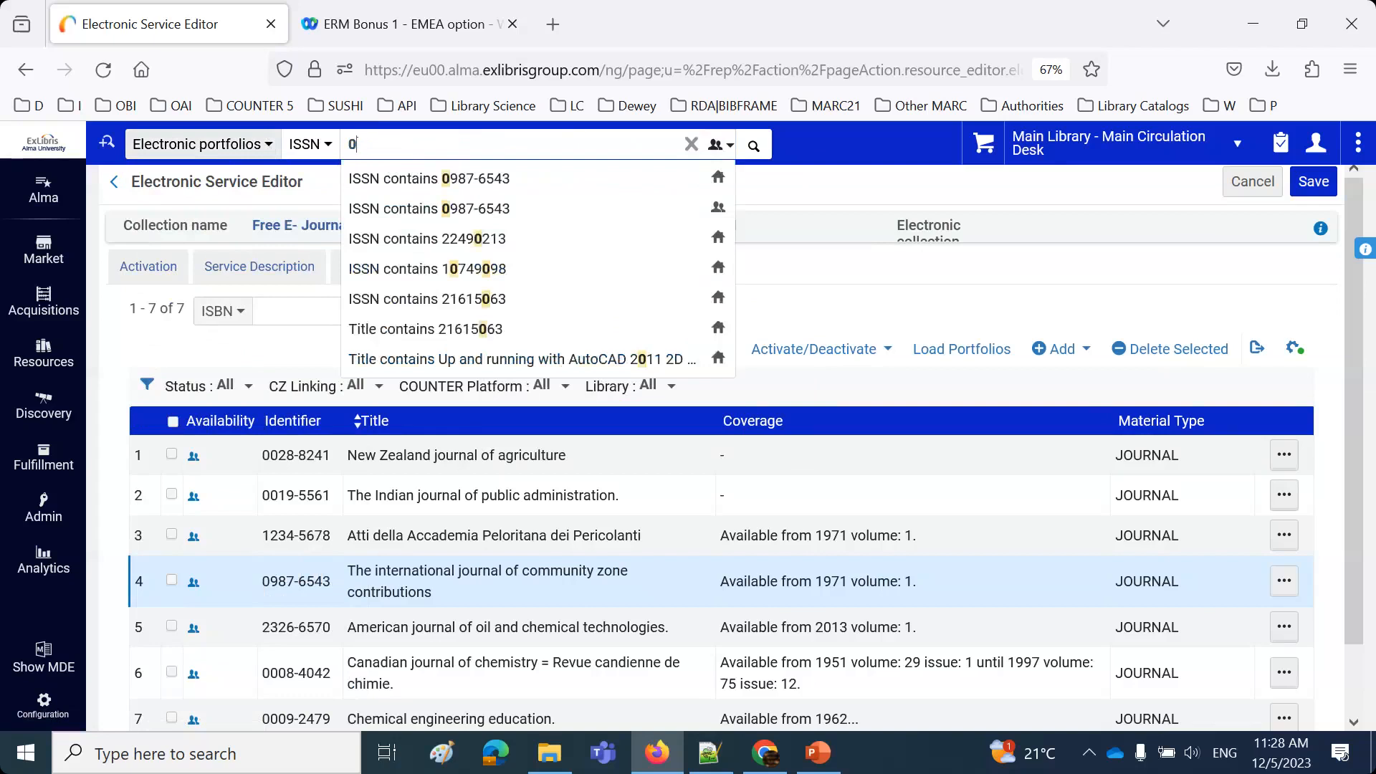
pyautogui.write('987-7654')
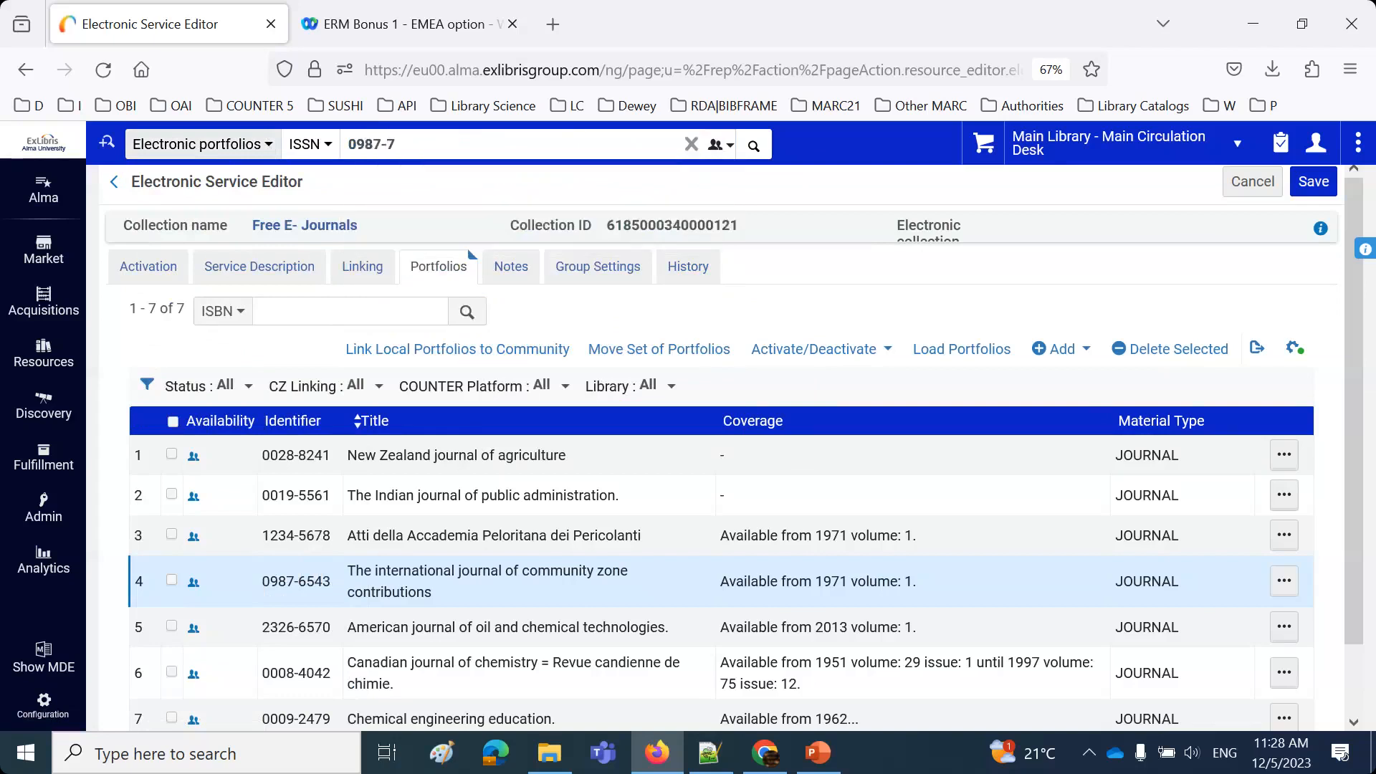
pyautogui.press('BackSpace')
pyautogui.press('BackSpace')
pyautogui.press('BackSpace')
pyautogui.press('BackSpace')
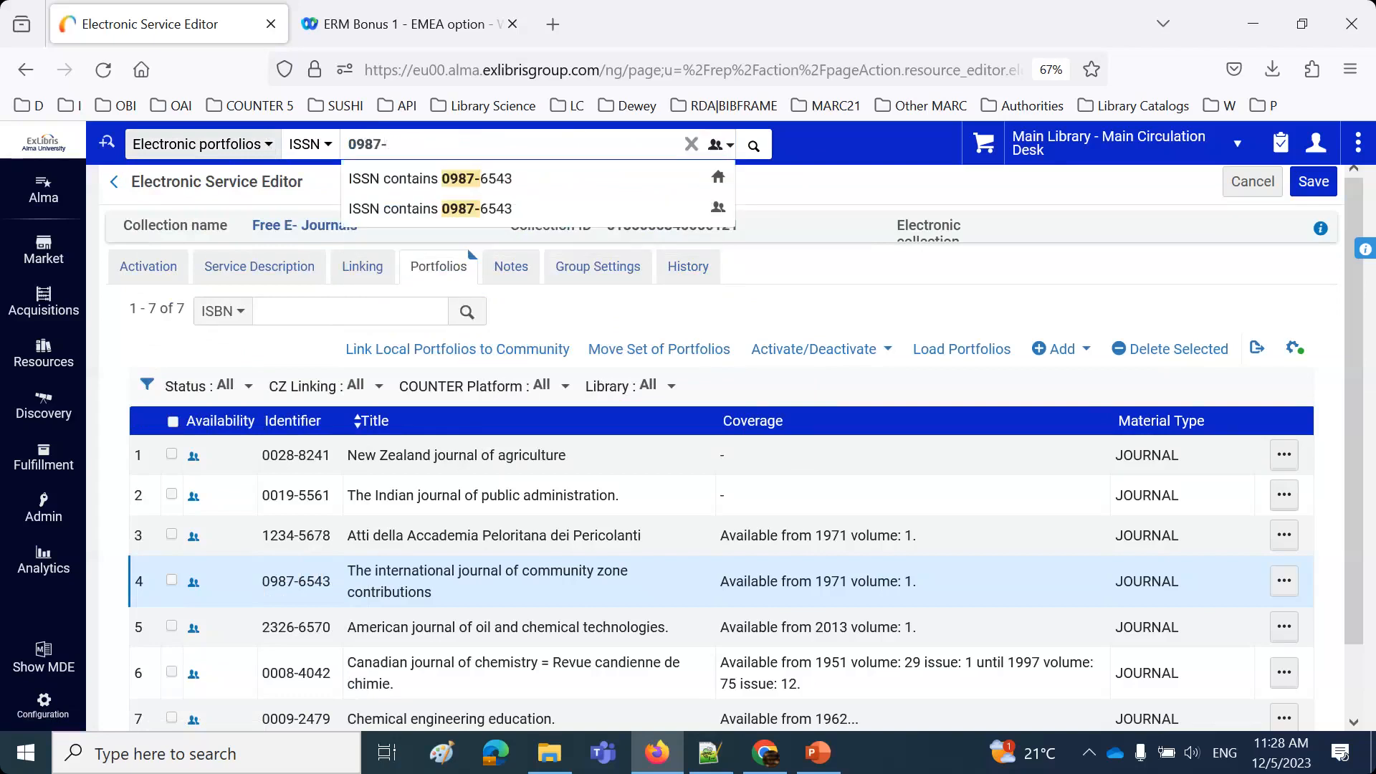
pyautogui.write('6543')
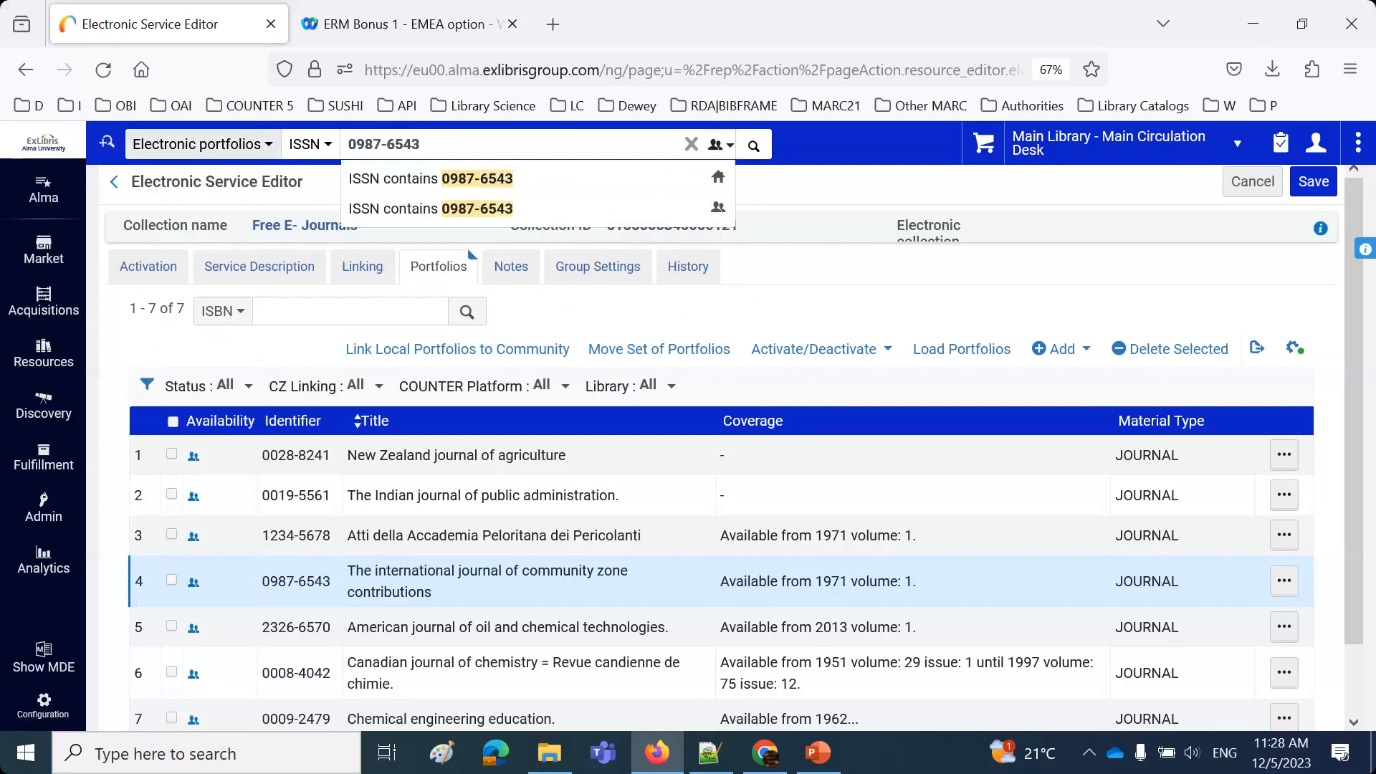
pyautogui.click(717, 184)
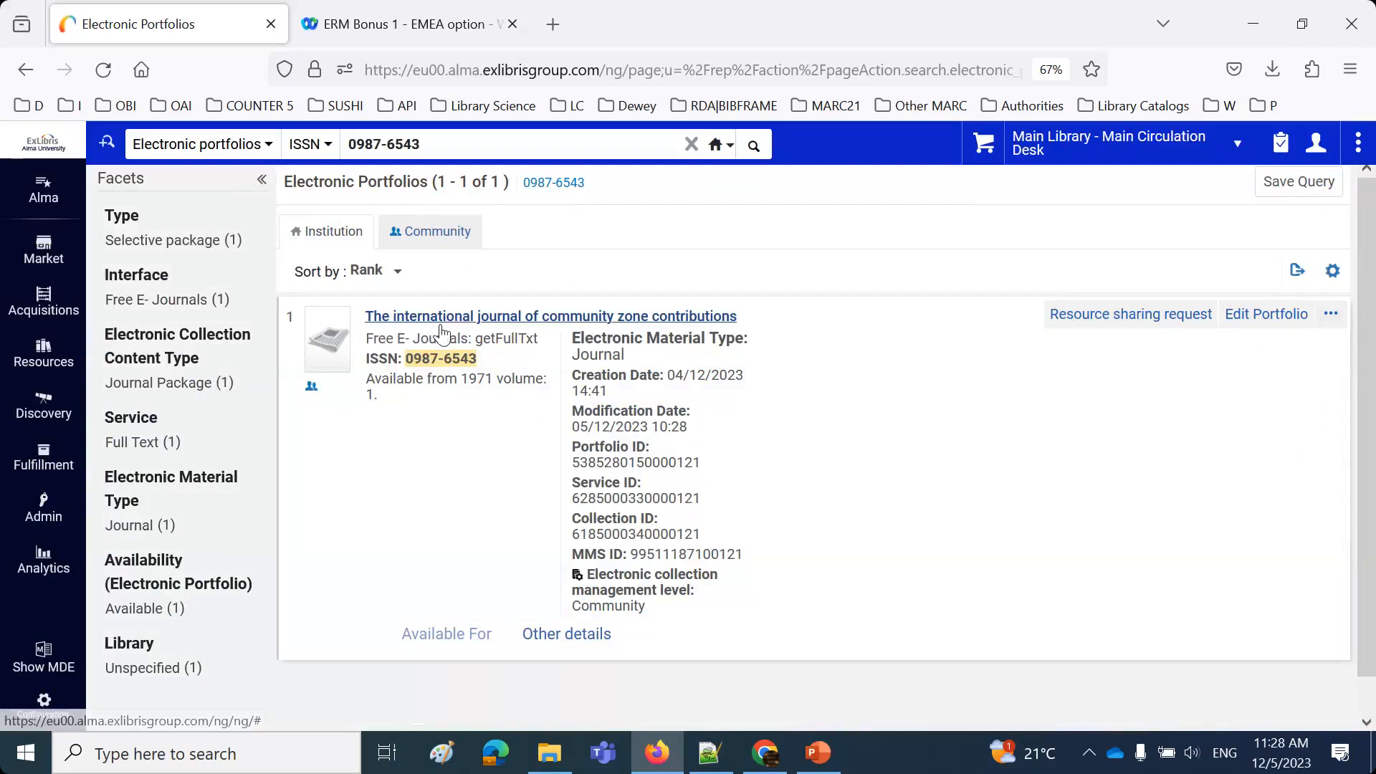
pyautogui.moveTo(361, 316); pyautogui.dragTo(764, 320)
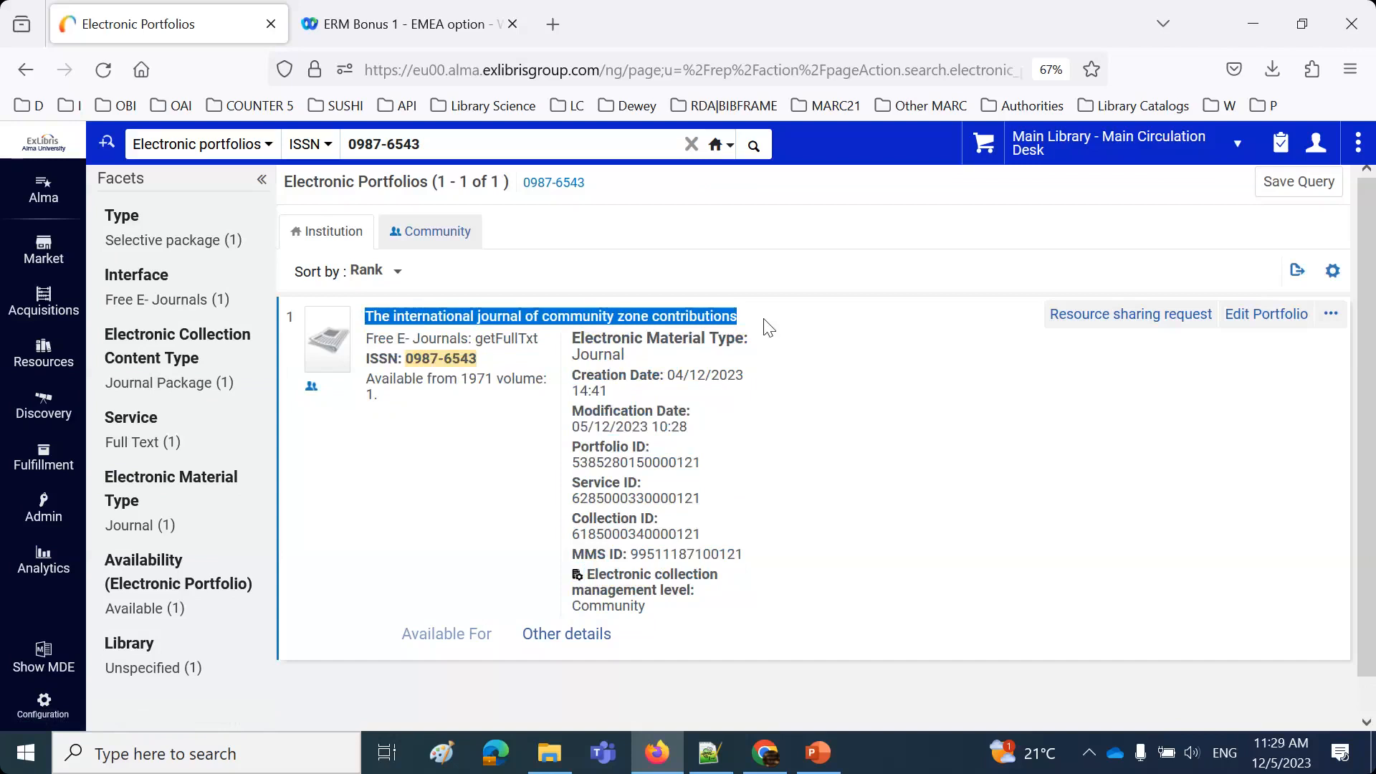
# Search the Institution's electronic collections by collection name for "free e-journals".
pyautogui.click(229, 143)
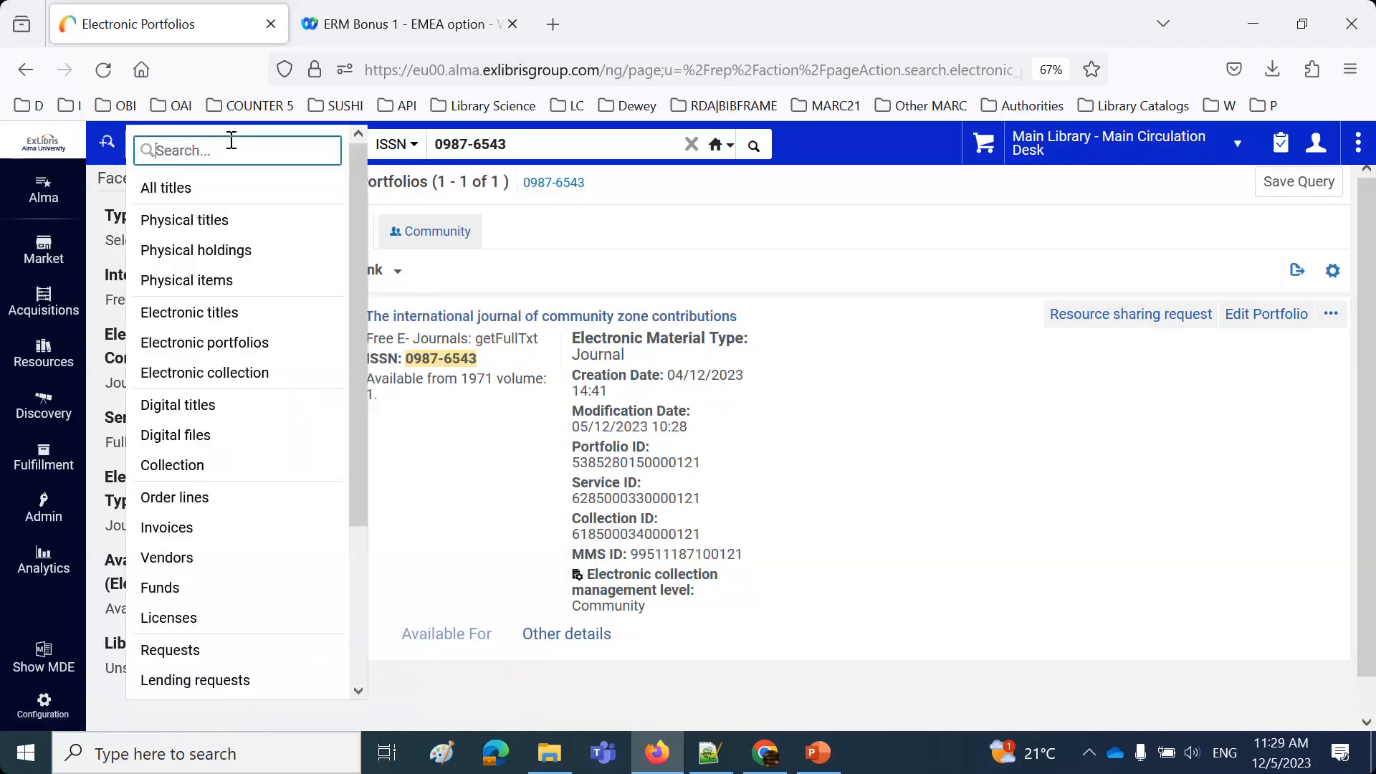
pyautogui.click(249, 371)
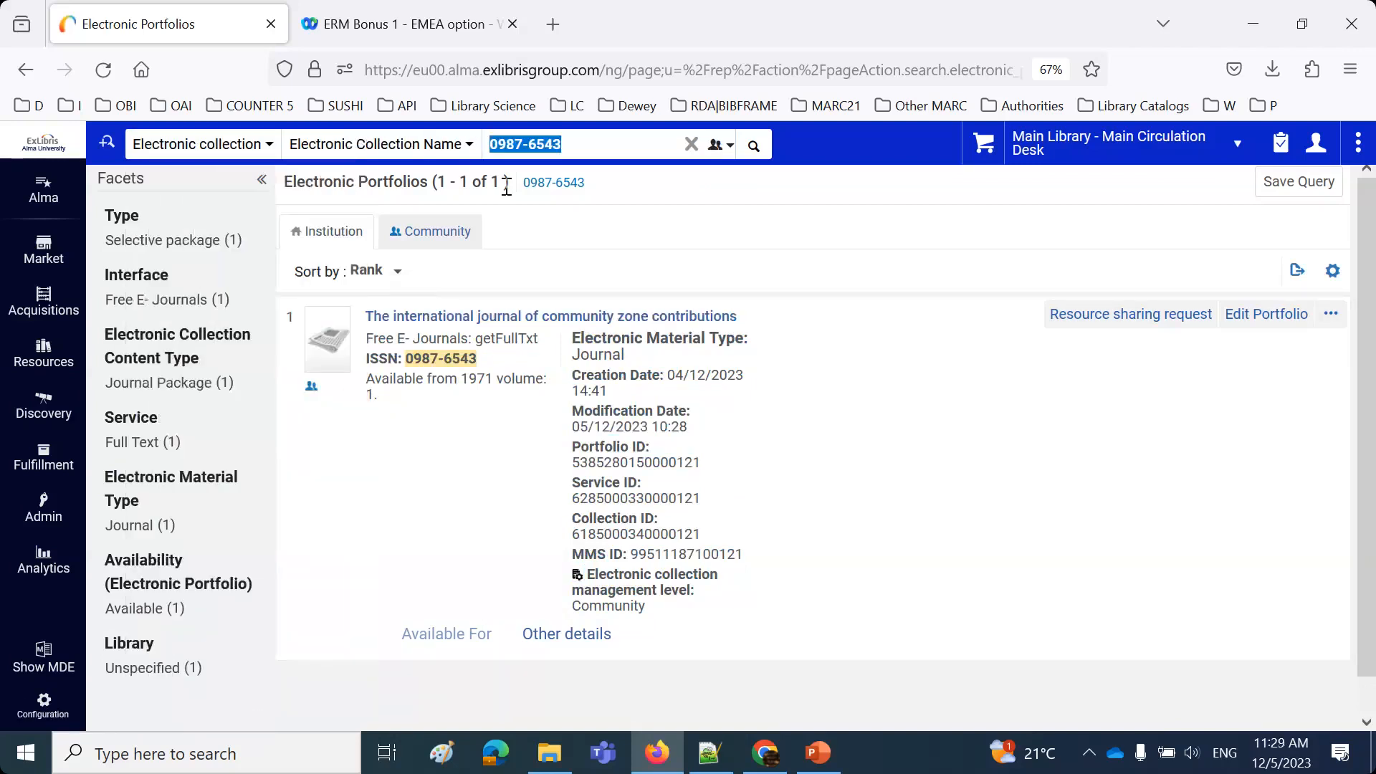
pyautogui.write('free-')
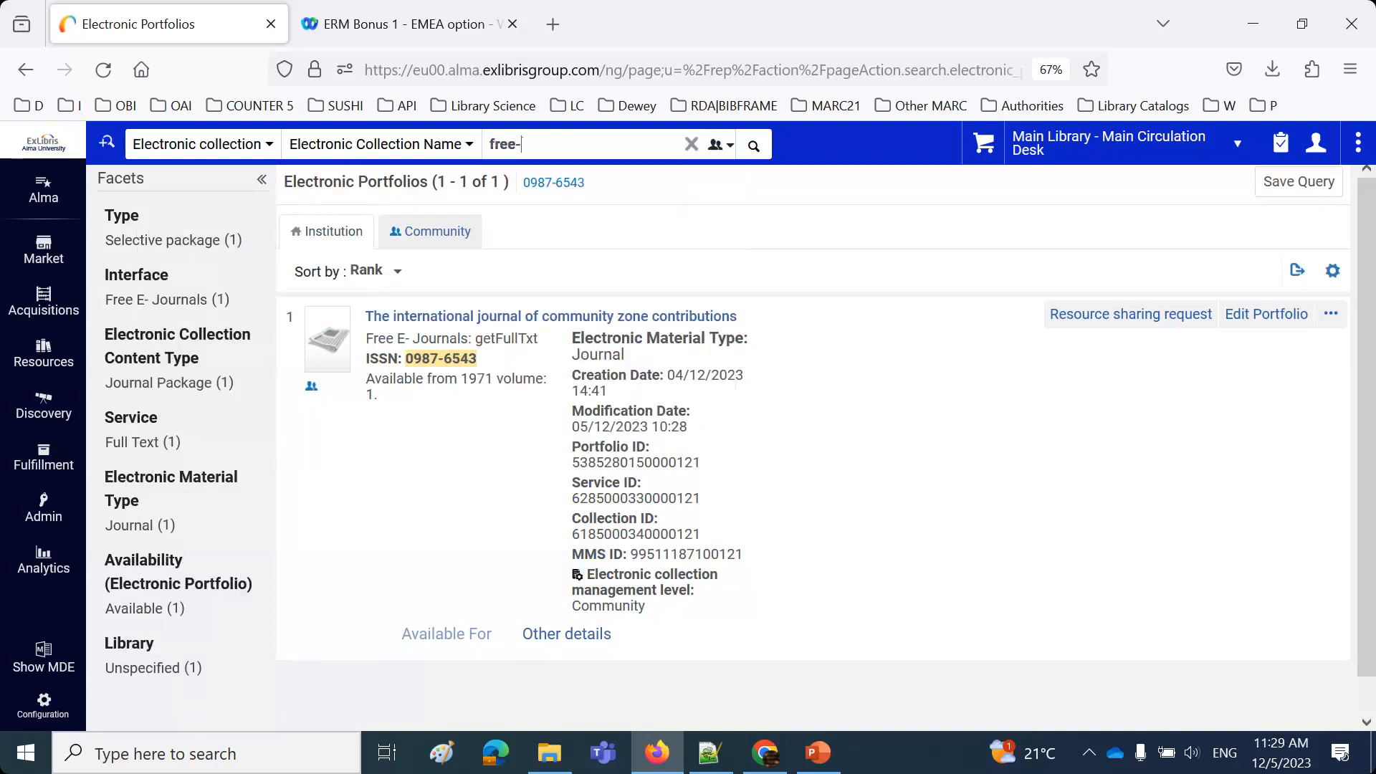
pyautogui.press('BackSpace')
pyautogui.write('e')
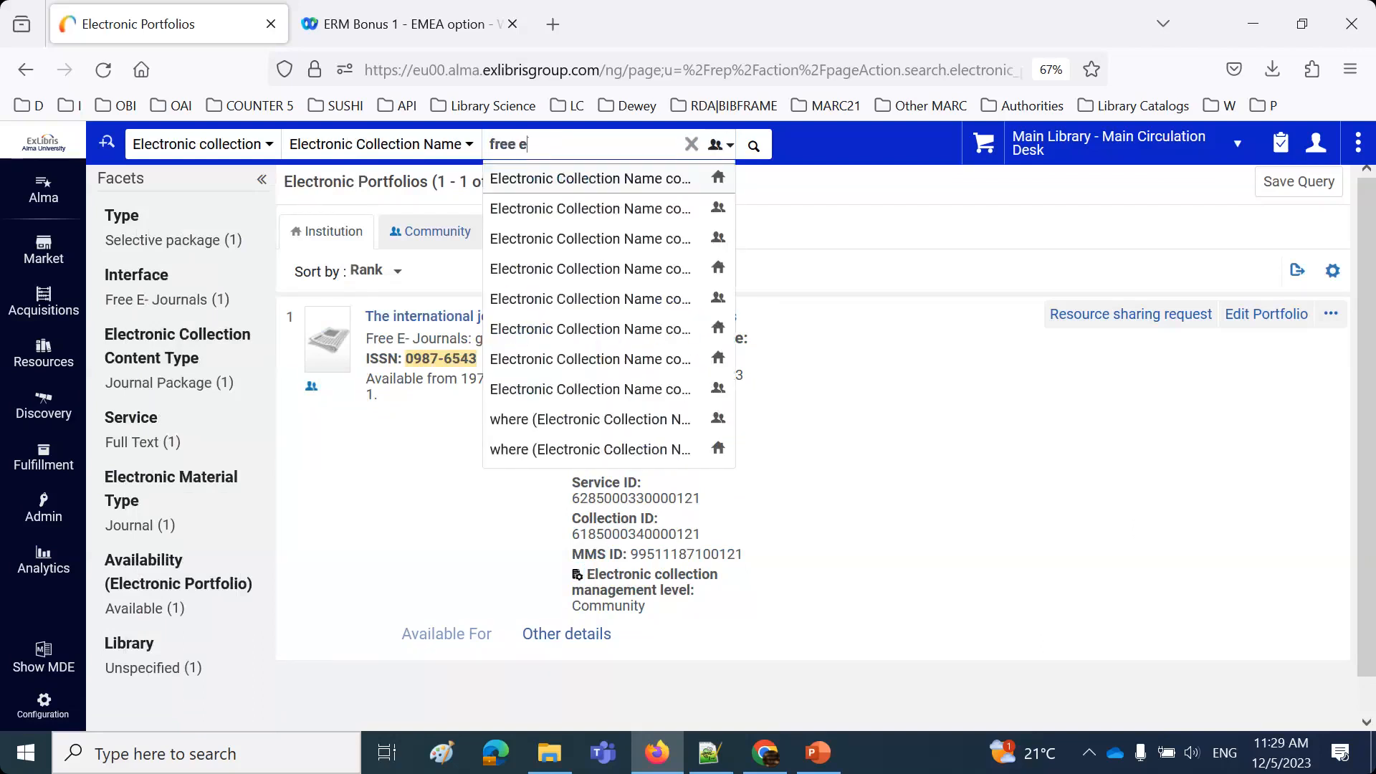
pyautogui.write('-journals')
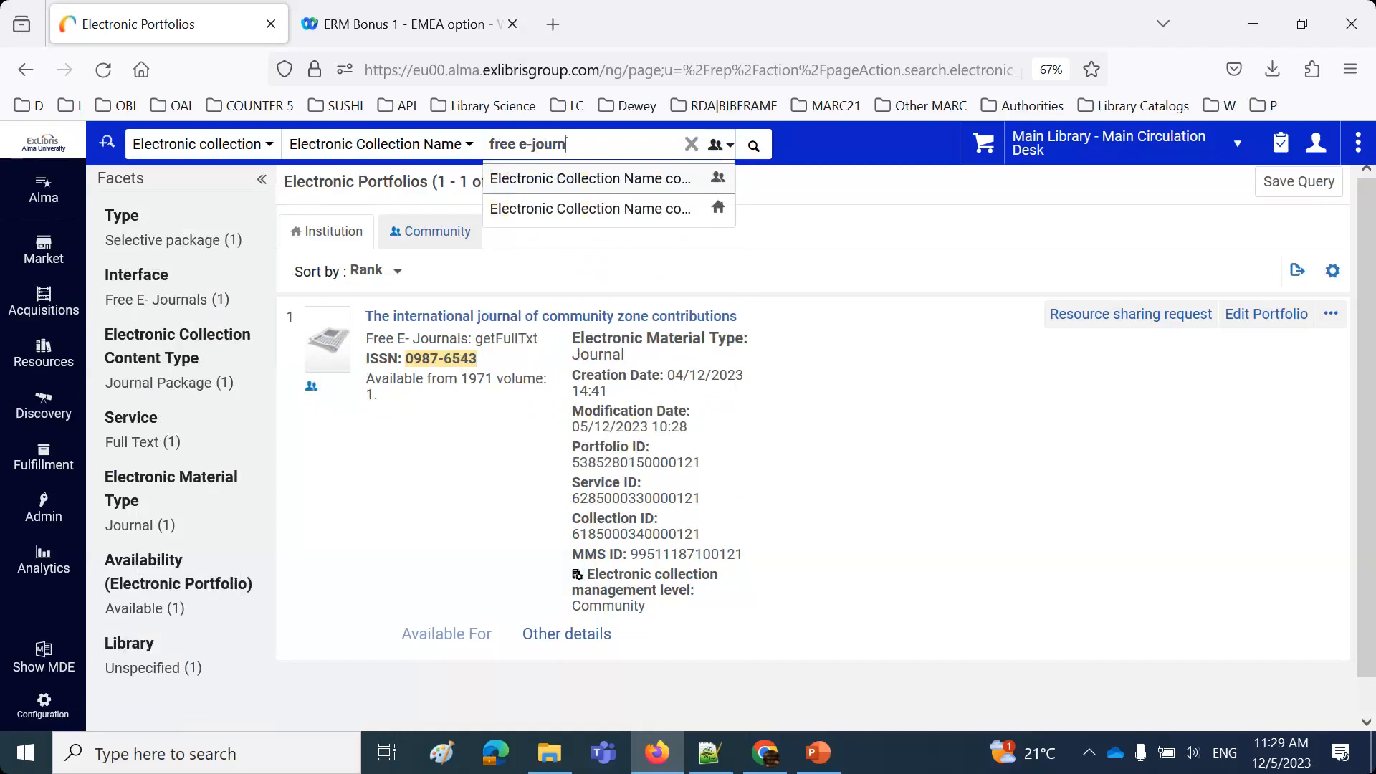
pyautogui.click(715, 215)
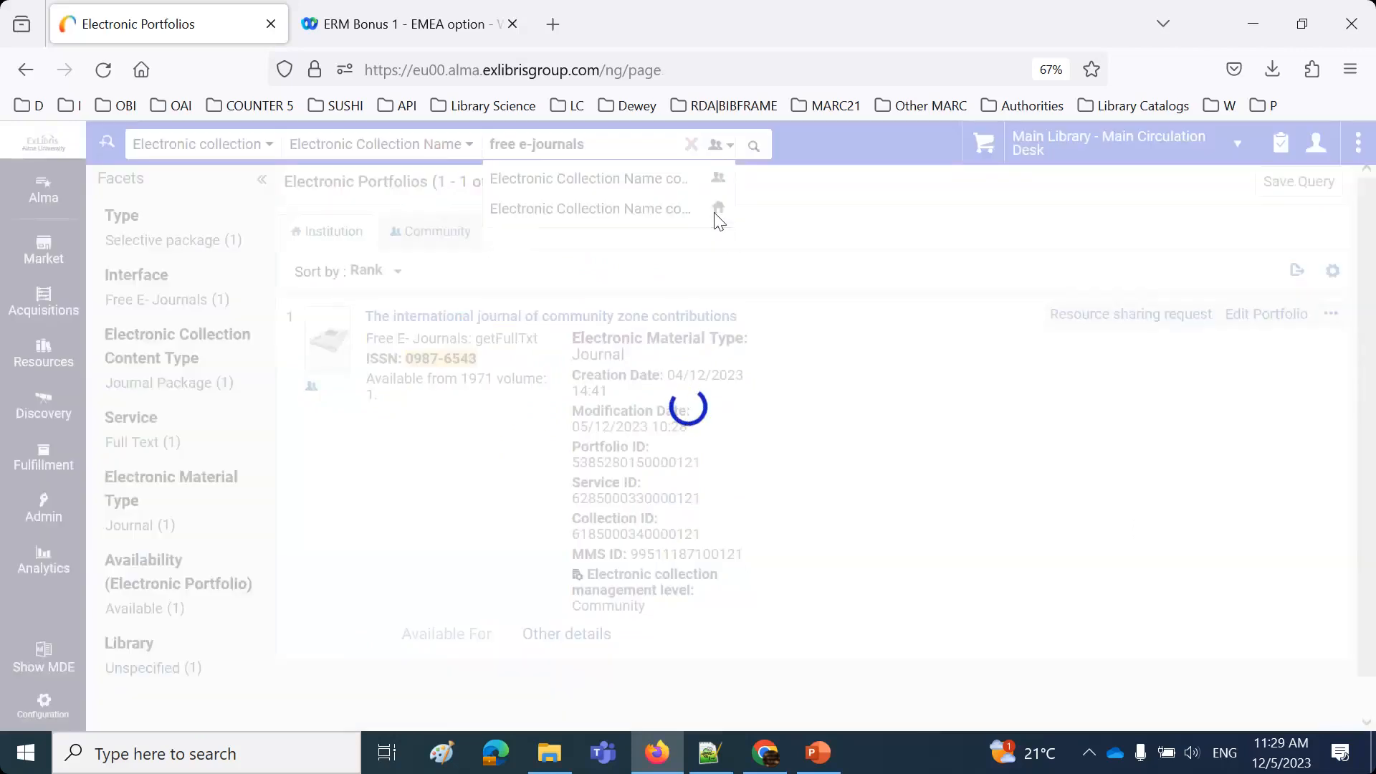
# Open the full text portfolios of the "Free E- Journals" collection and examine the availability of the ISSN 0987-6543 portfolio.
pyautogui.click(1330, 315)
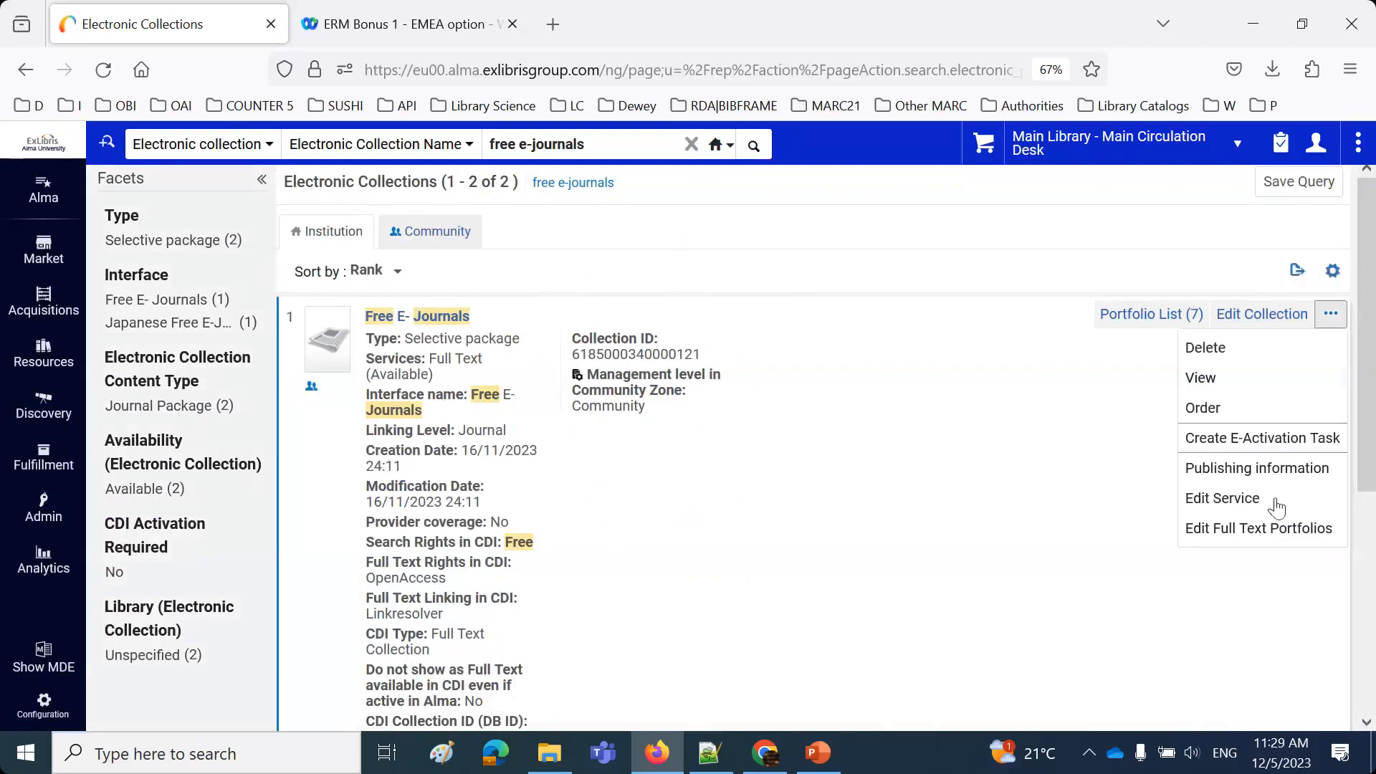
pyautogui.click(1281, 534)
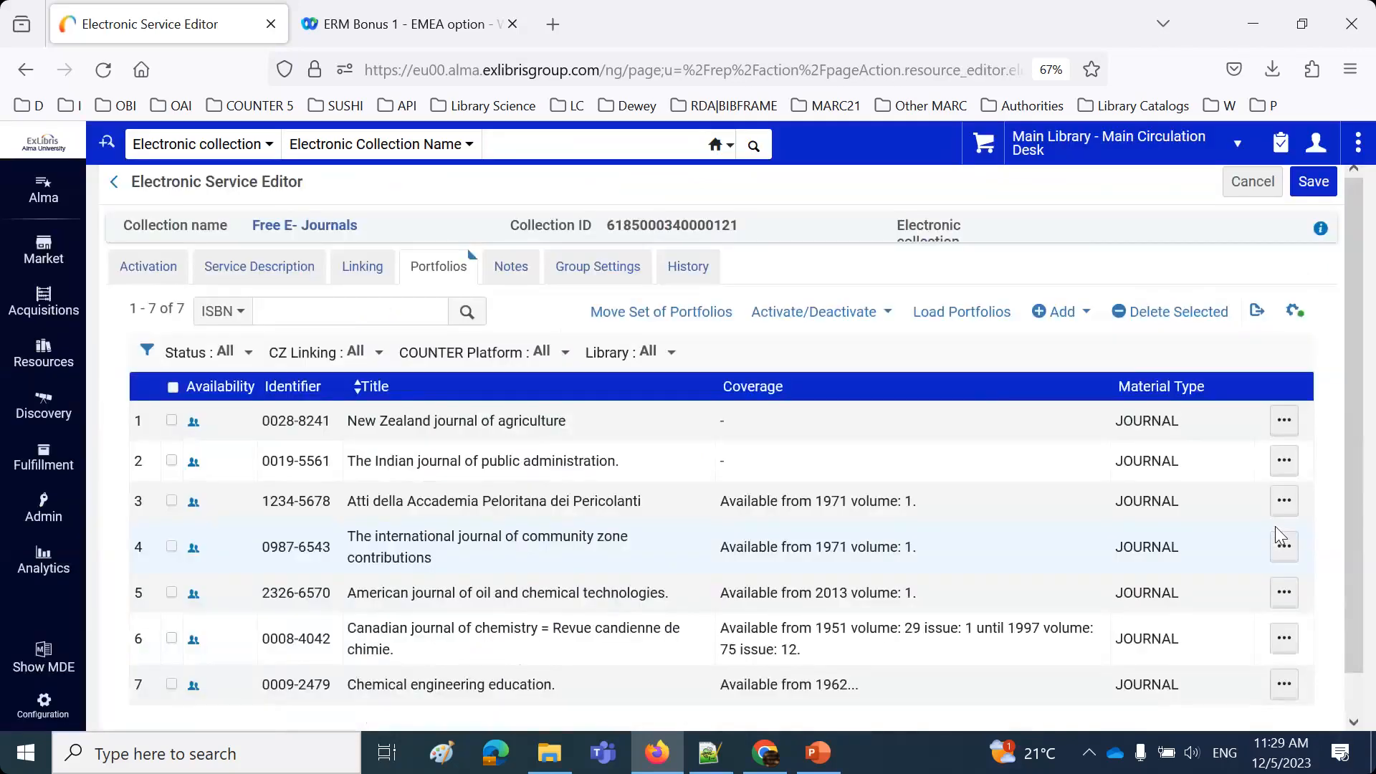
pyautogui.scroll(-2, 415, 545)
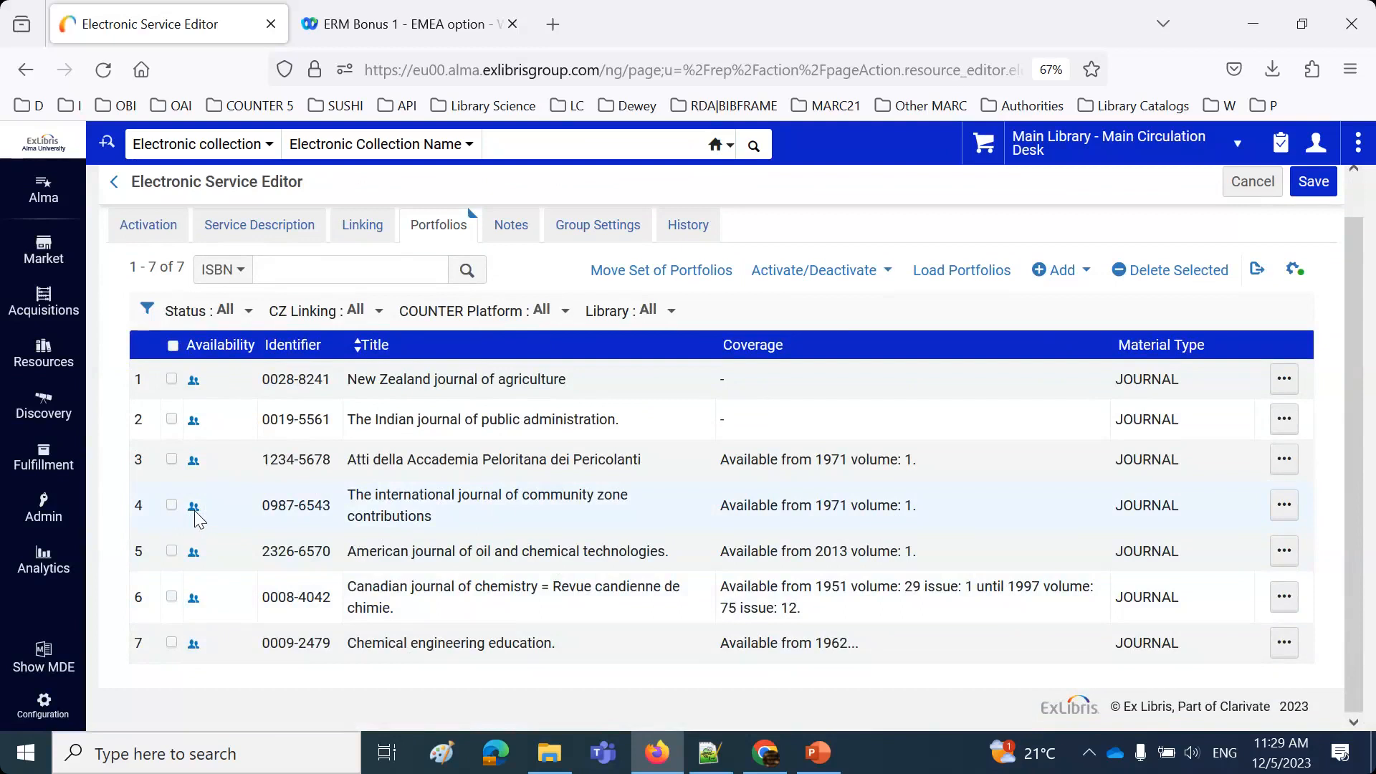
# Search the Community Zone's electronic portfolios for ISSN 0987-6543.
pyautogui.click(240, 143)
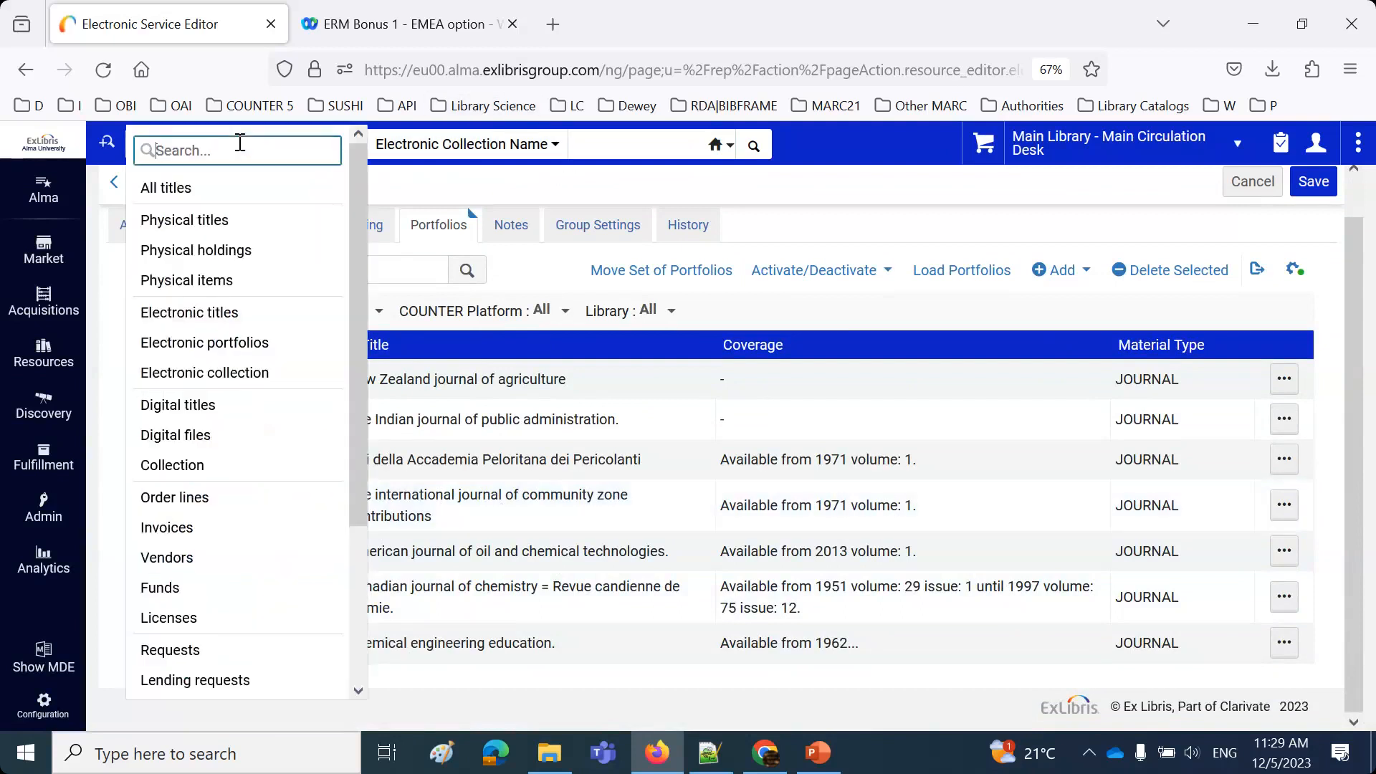
pyautogui.click(243, 344)
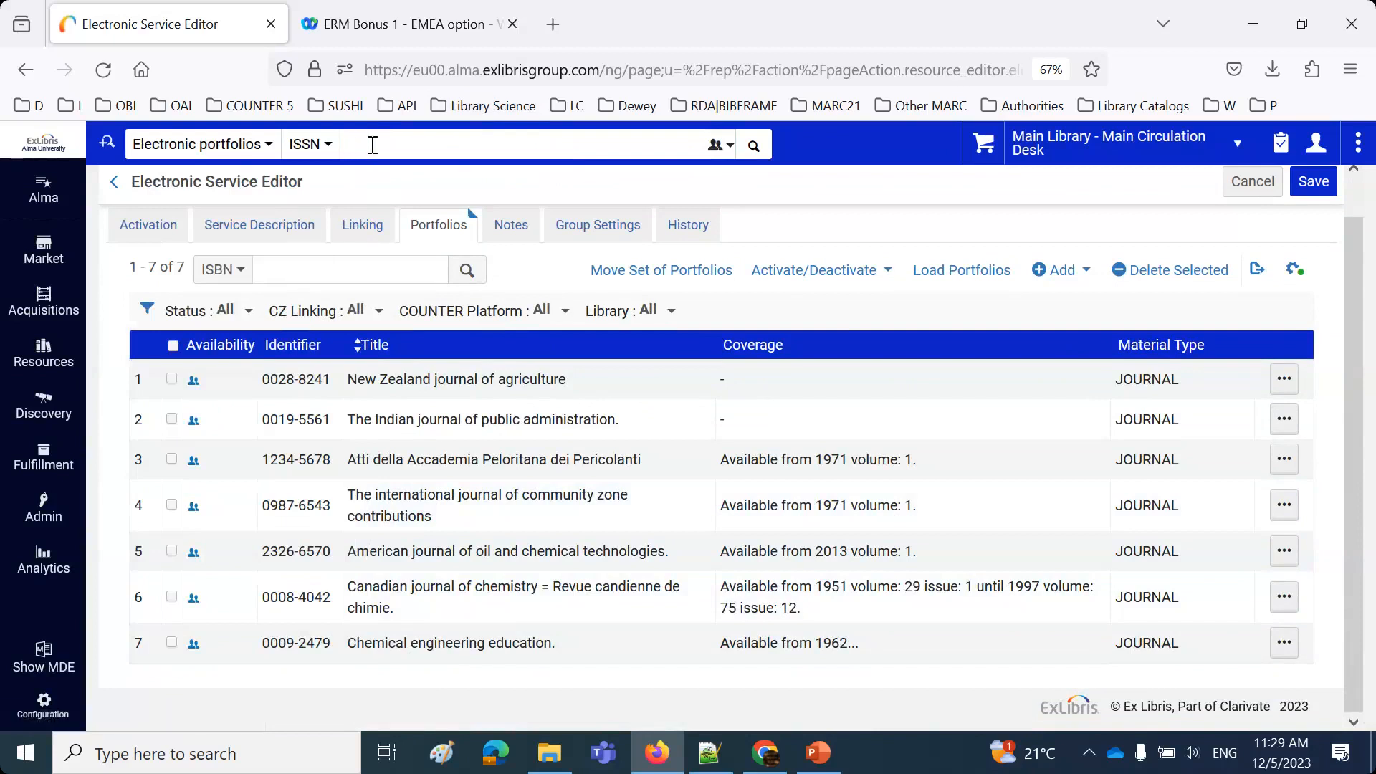
pyautogui.write('0987')
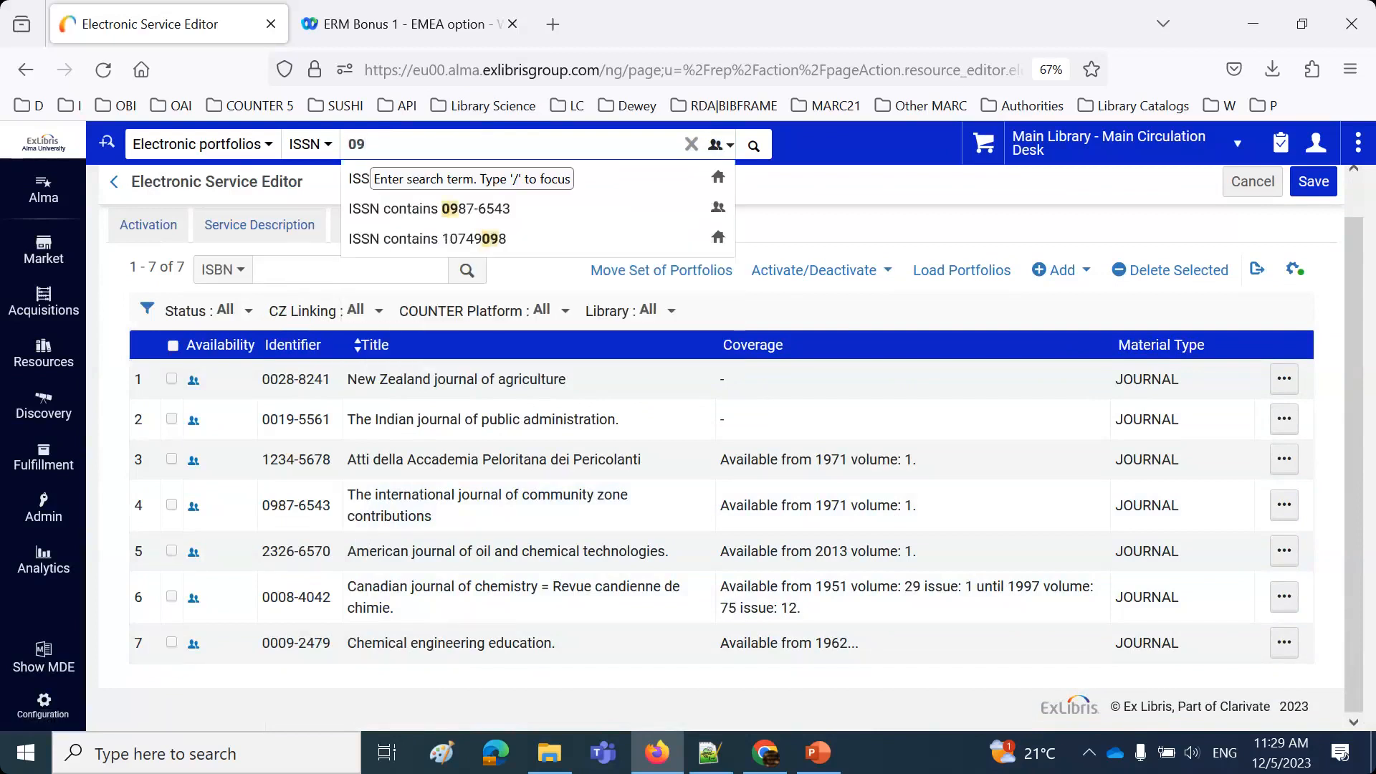
pyautogui.click(440, 207)
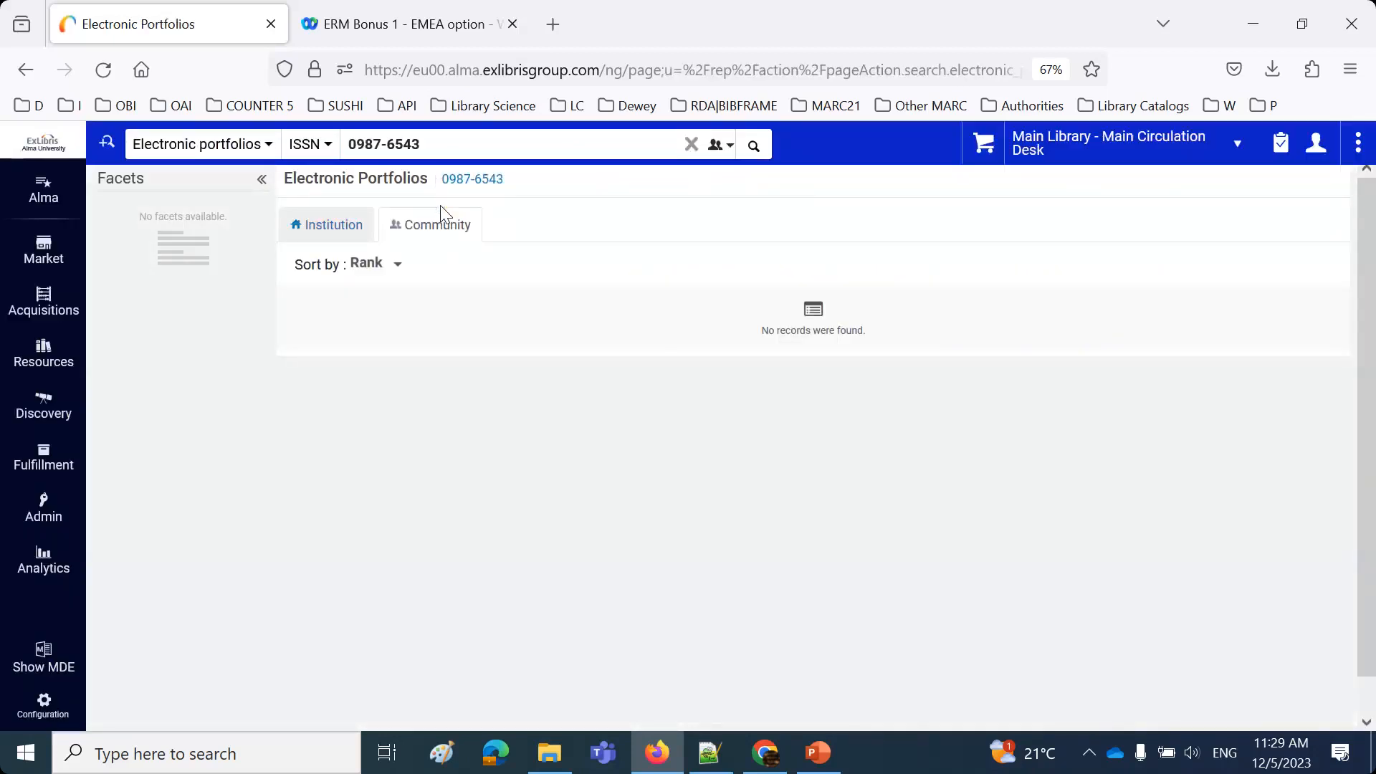
# Switch to PowerPoint and view the slide listing the electronic collections that accept contributed portfolios, clearing its text selection.
pyautogui.click(825, 768)
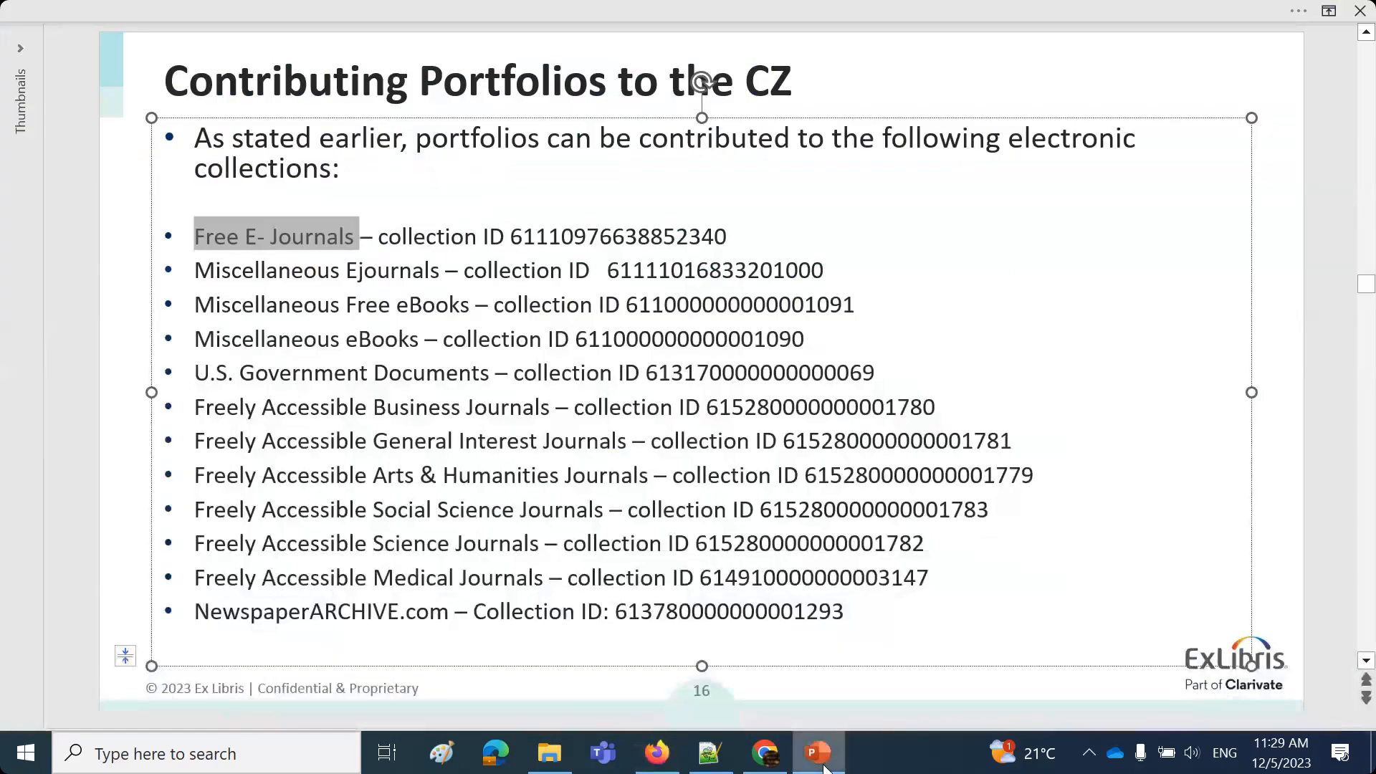
pyautogui.click(1275, 510)
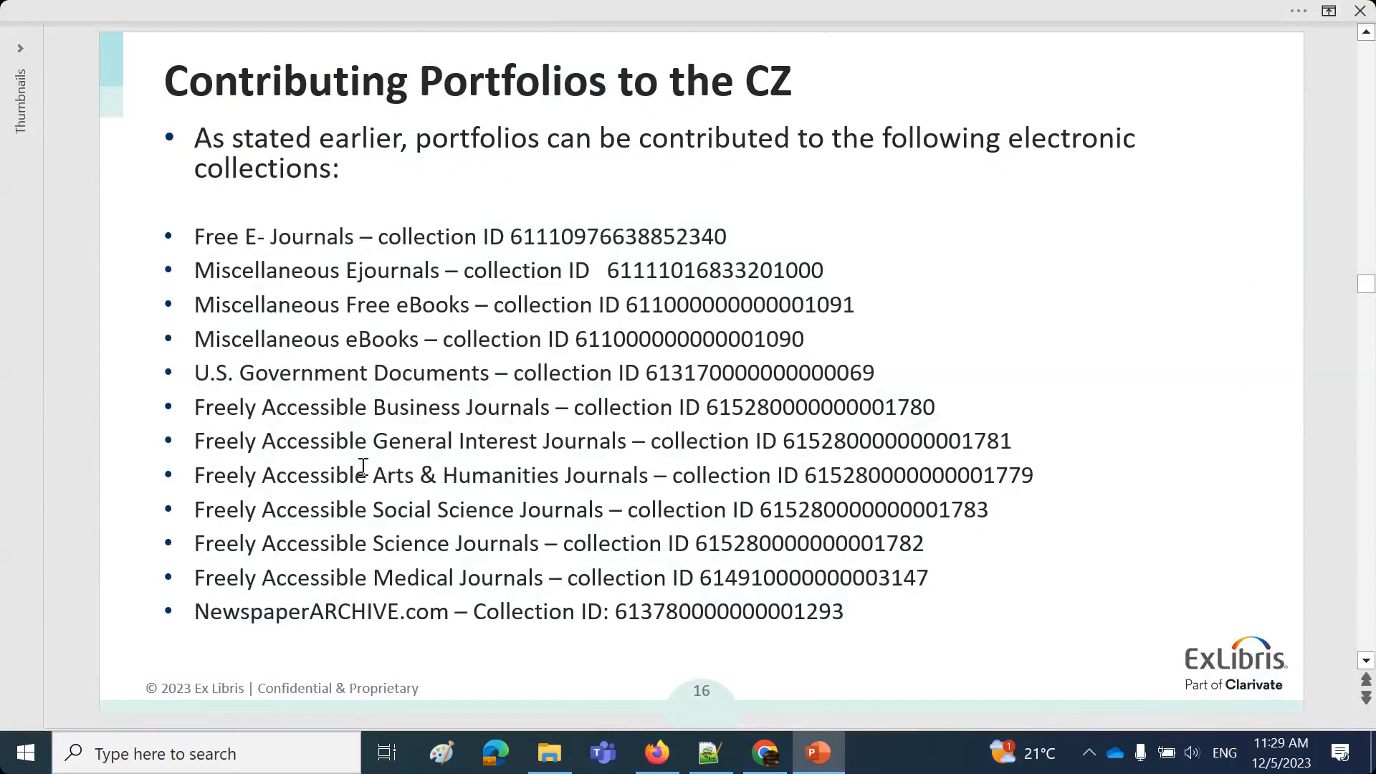
# Switch back to Alma in Firefox and search the Community Zone's electronic portfolios for ISSN 1234-5678.
pyautogui.click(657, 753)
pyautogui.tripleClick(365, 144)
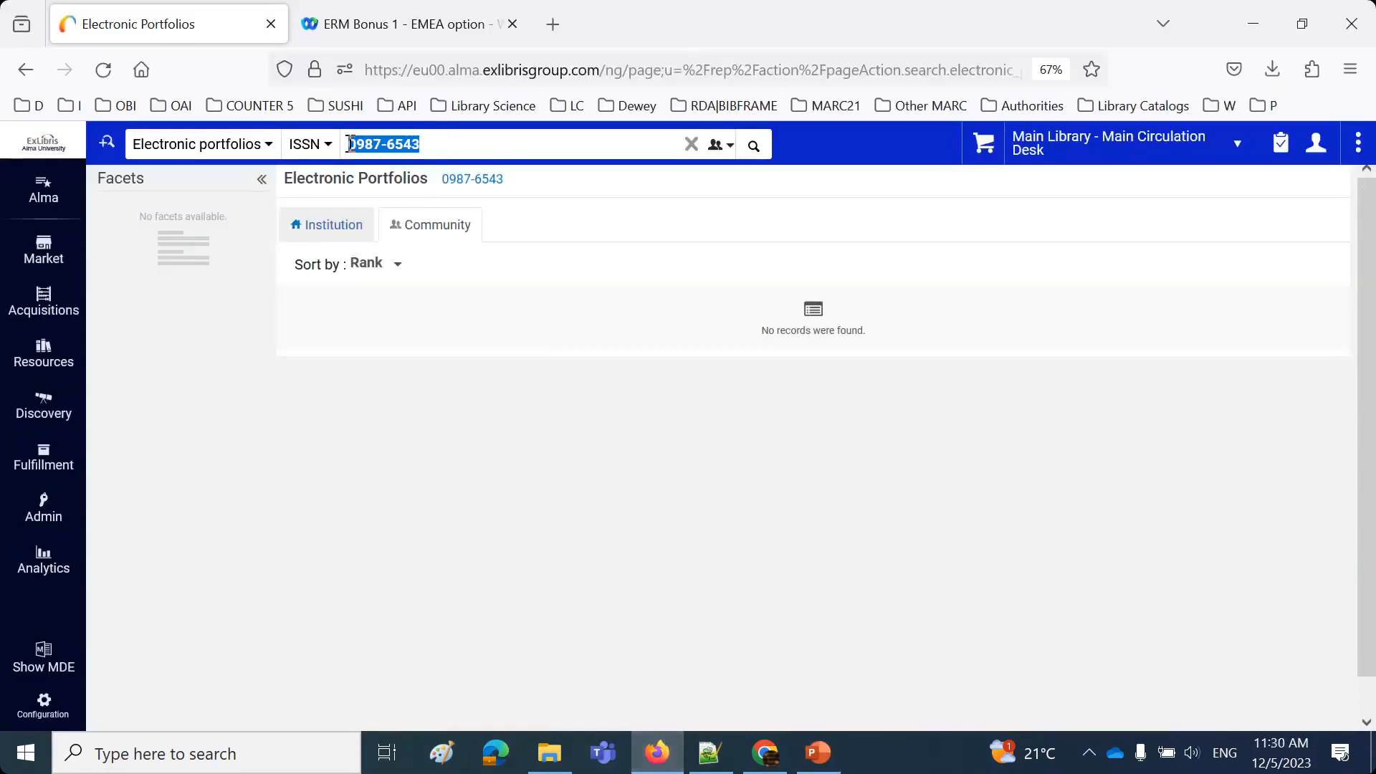
pyautogui.write('1234')
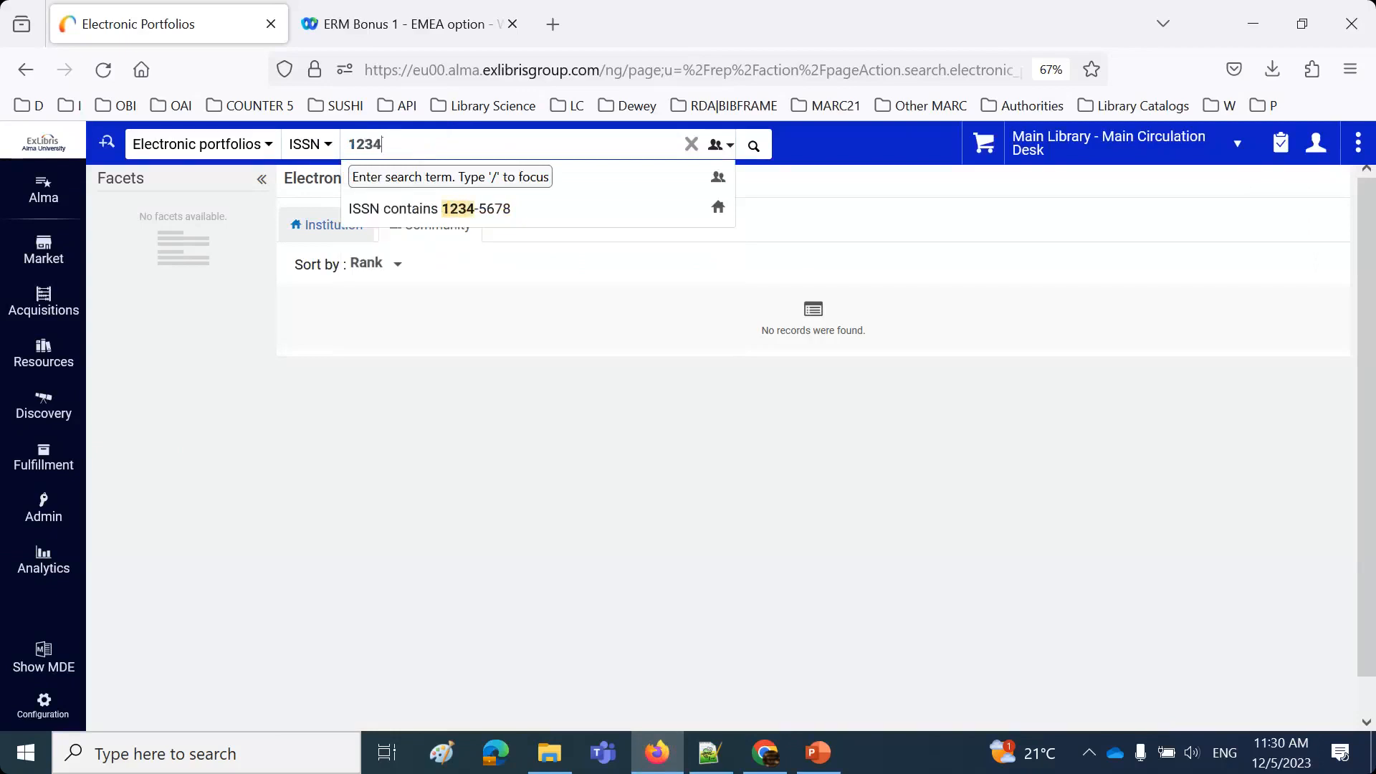
pyautogui.write('-5678')
pyautogui.press('Return')
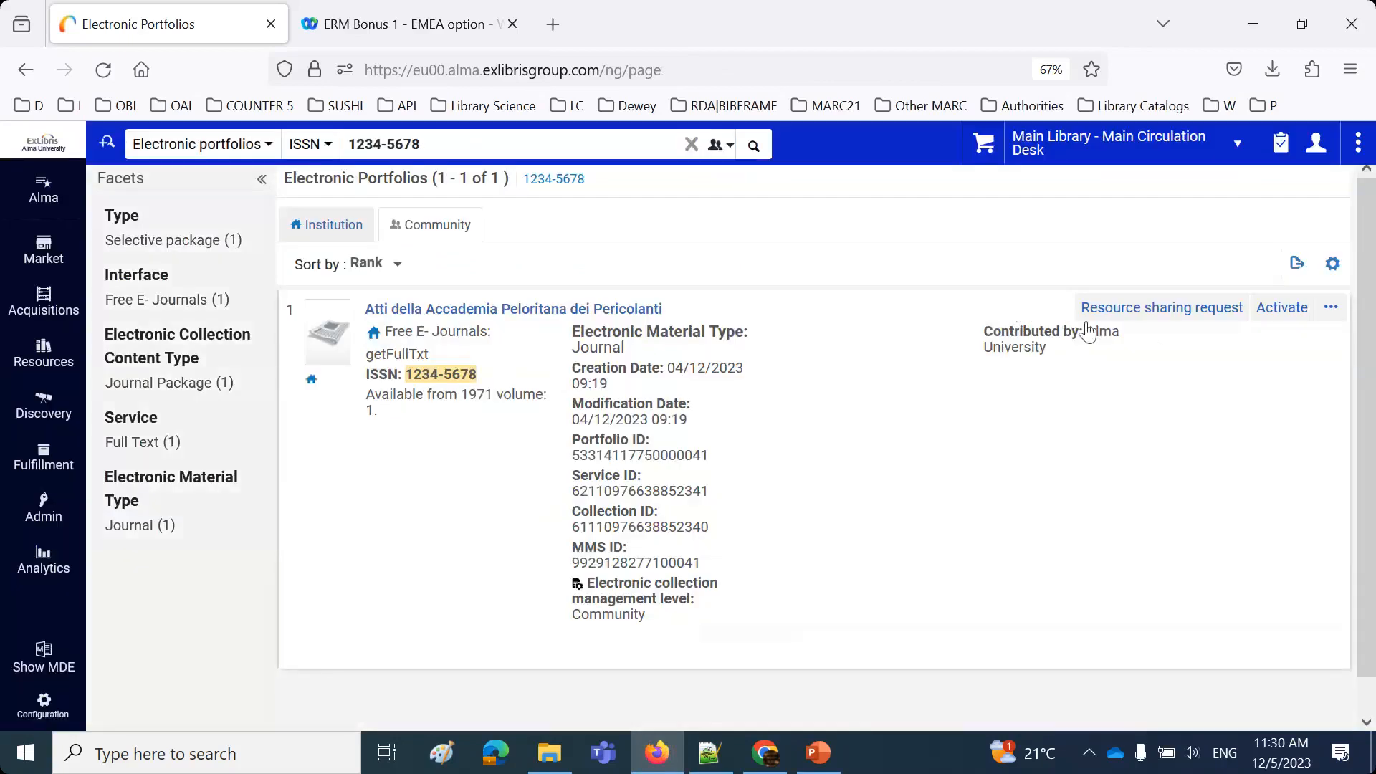
# Examine the contributing institution and the collection name on the "Atti della Accademia Peloritana dei Pericolanti" portfolio.
pyautogui.tripleClick(1093, 357)
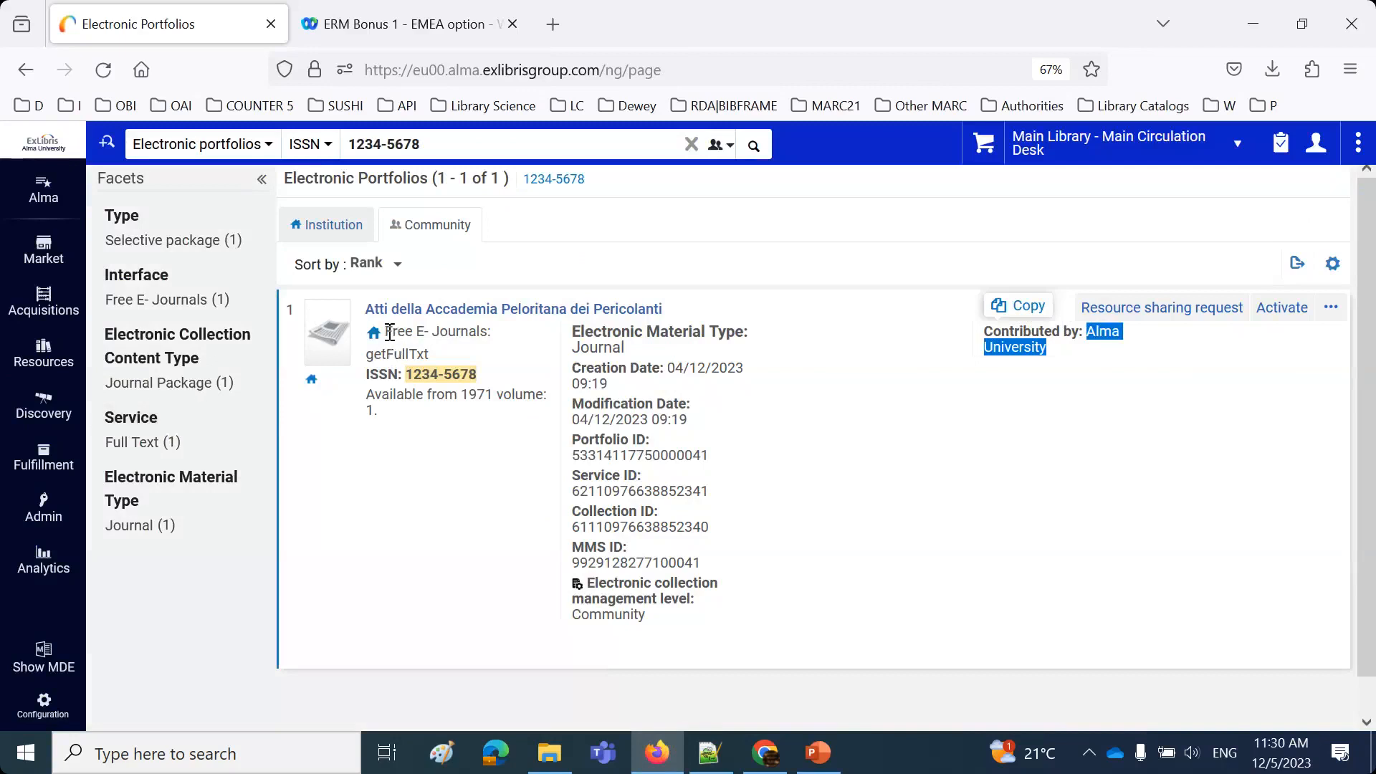
pyautogui.moveTo(388, 332); pyautogui.dragTo(504, 343)
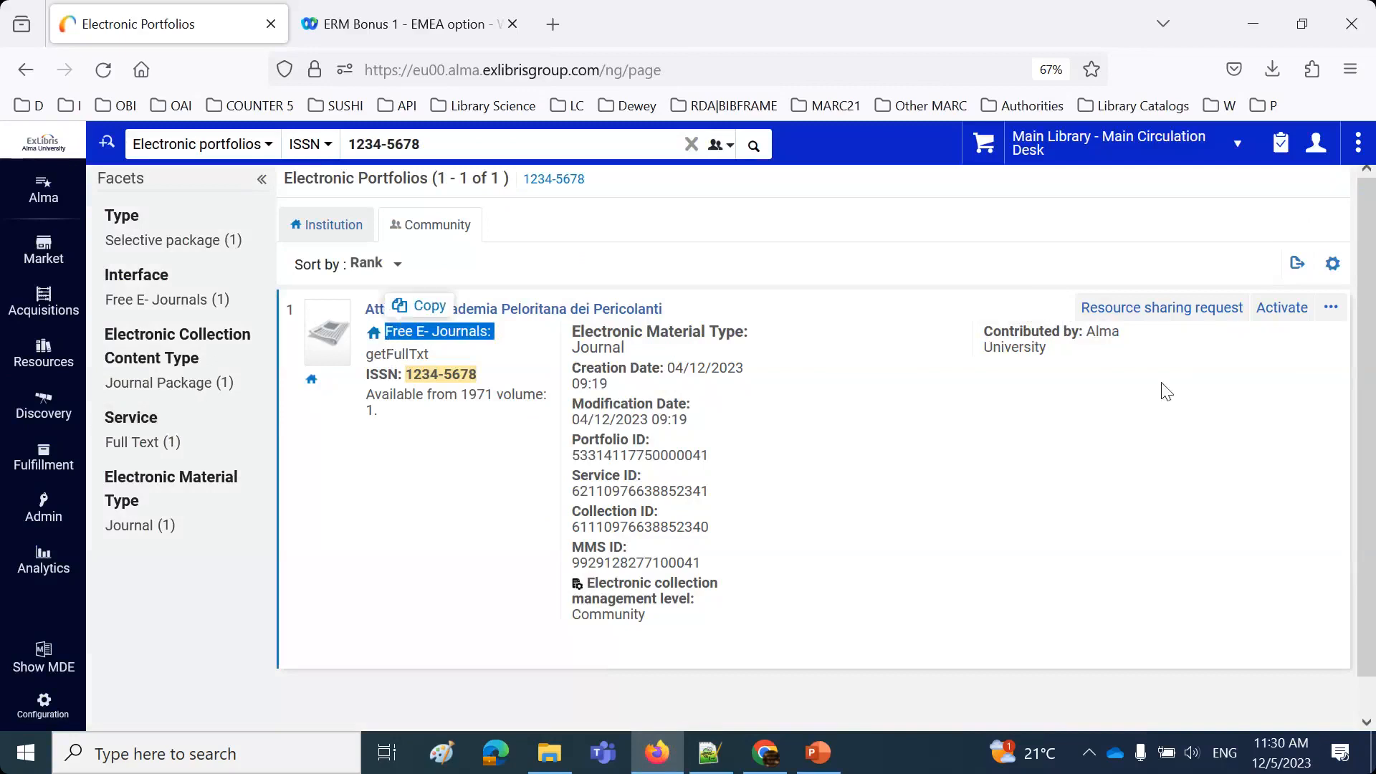
pyautogui.moveTo(1088, 332); pyautogui.dragTo(1093, 352)
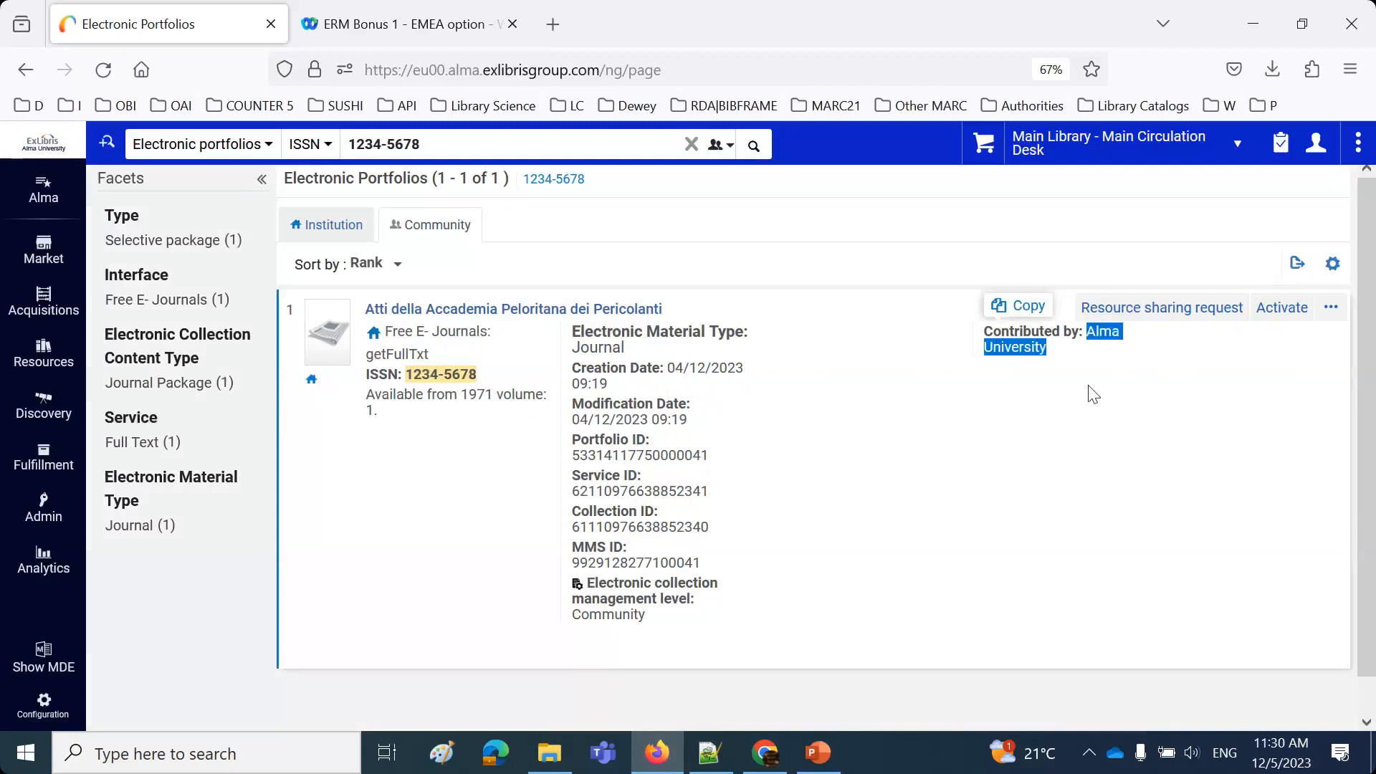
pyautogui.click(1094, 419)
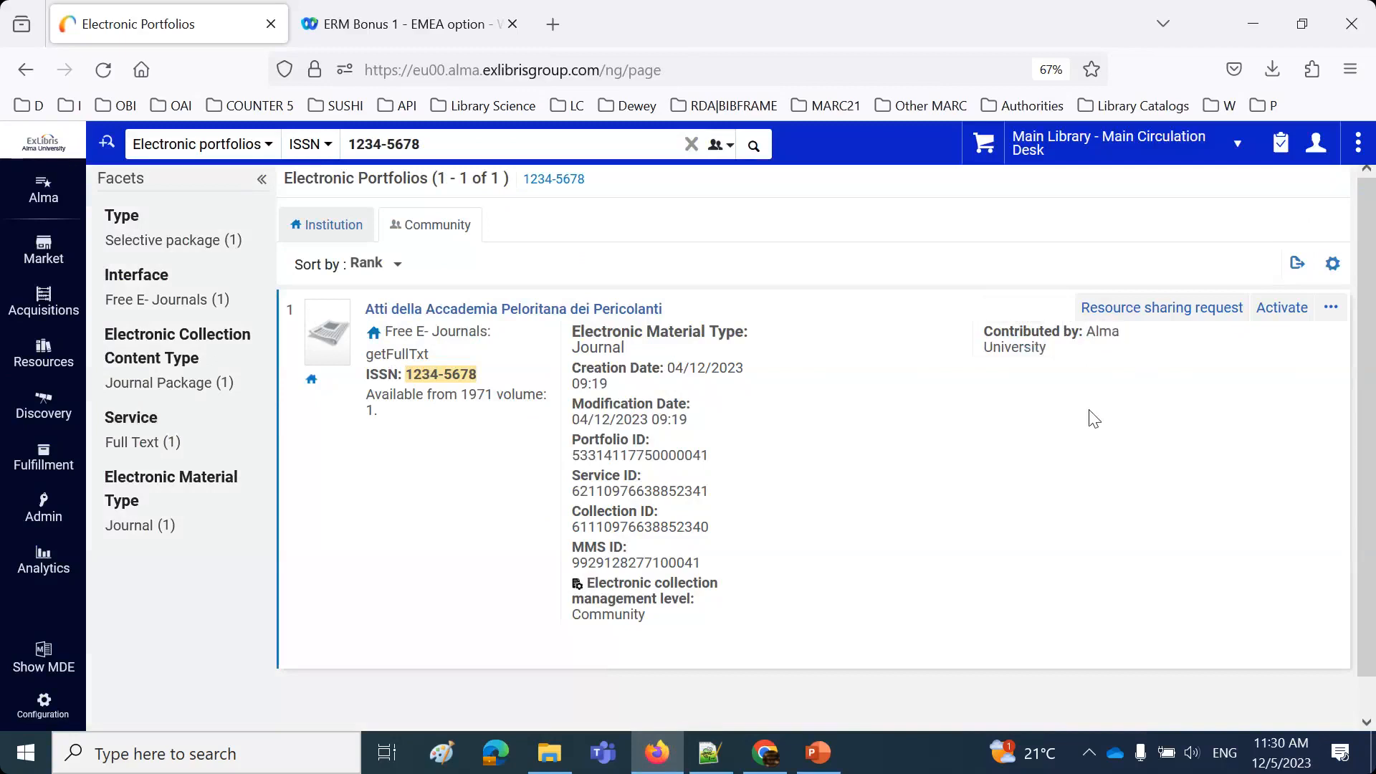
# Switch to PowerPoint and go through the "Contributing Portfolios to the CZ" slides up to slide 20.
pyautogui.click(818, 753)
pyautogui.click(1086, 482)
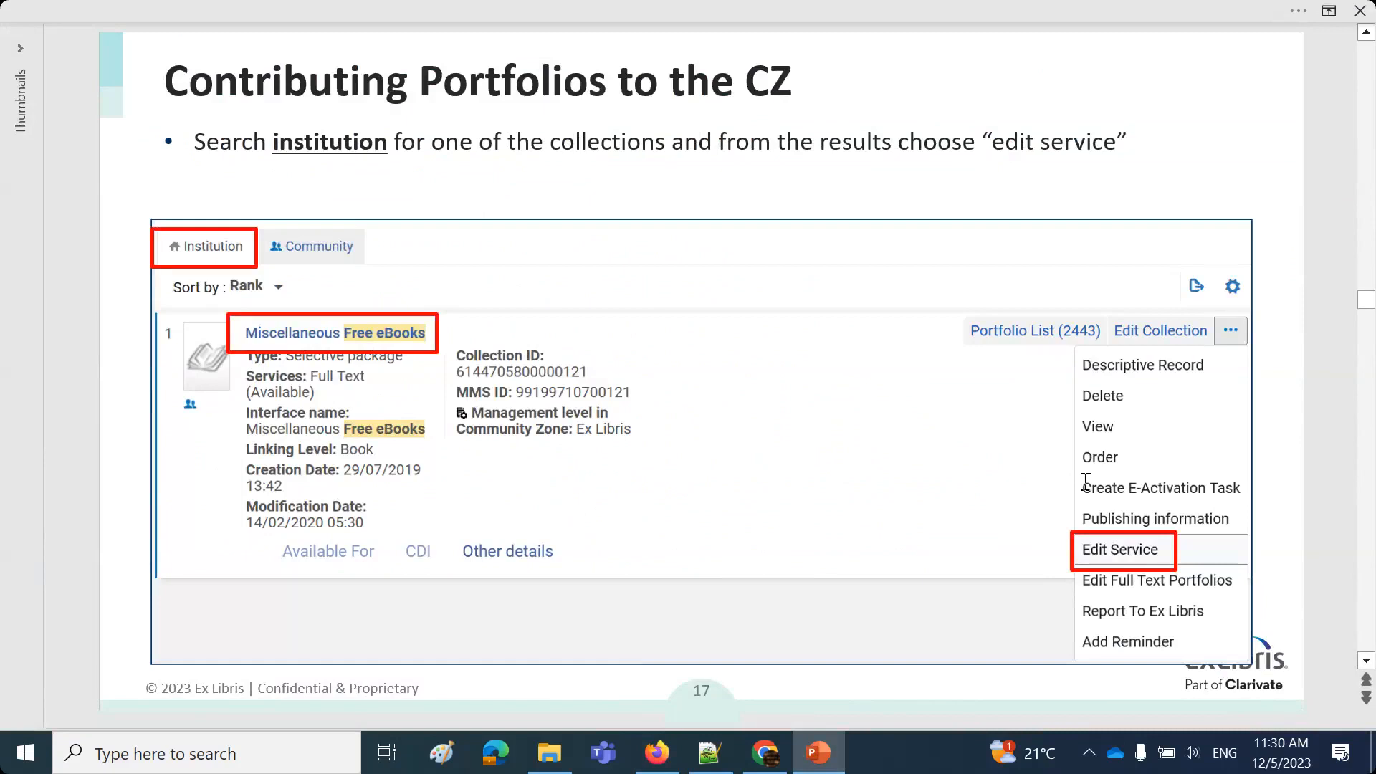
pyautogui.scroll(-1, 1086, 481)
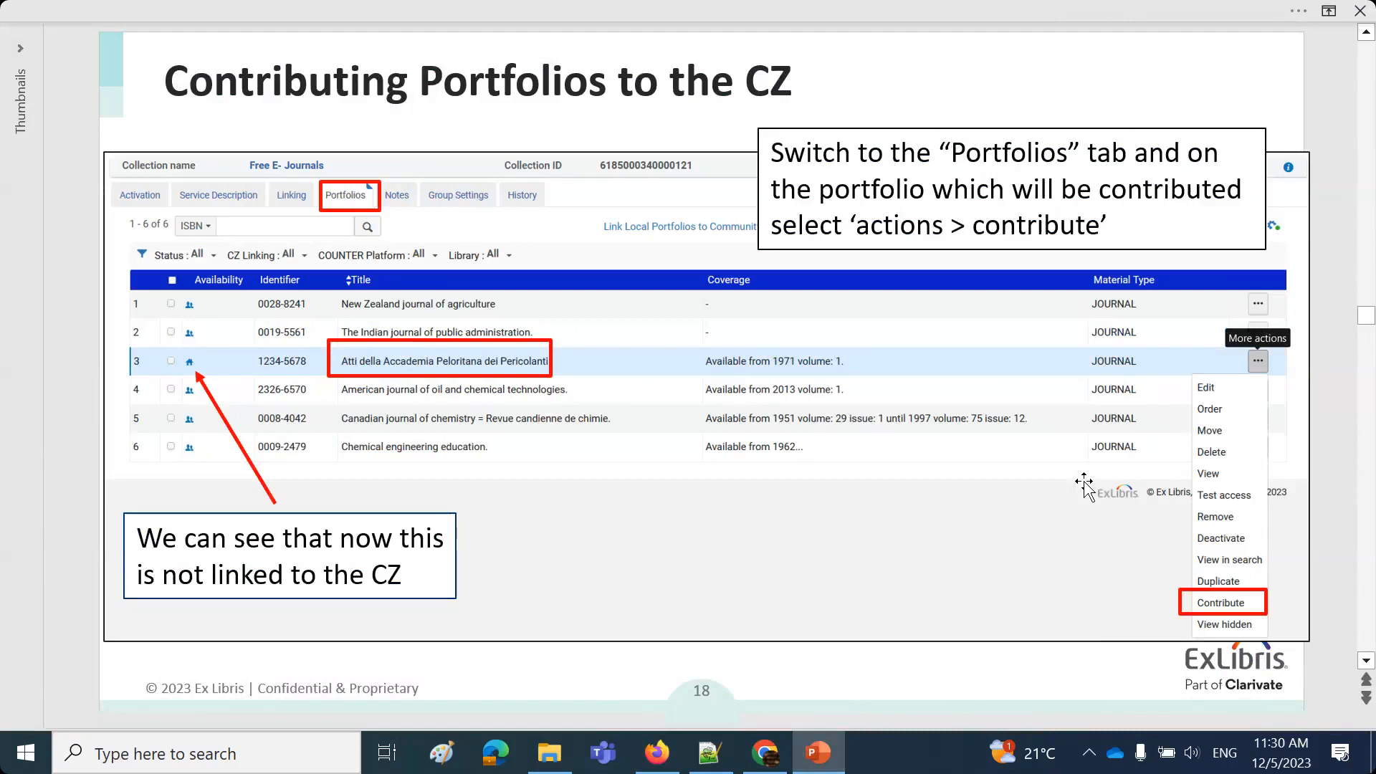
pyautogui.press('Right')
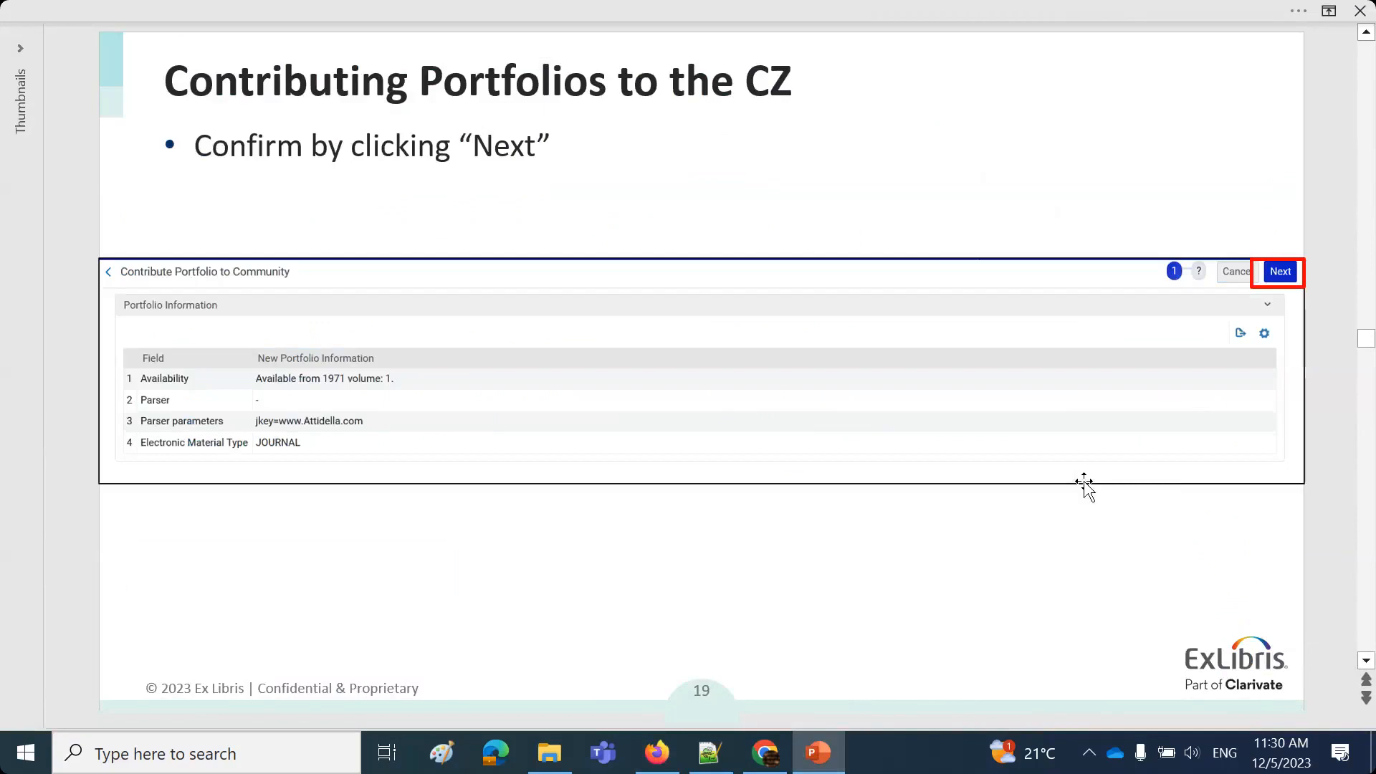
pyautogui.press('Right')
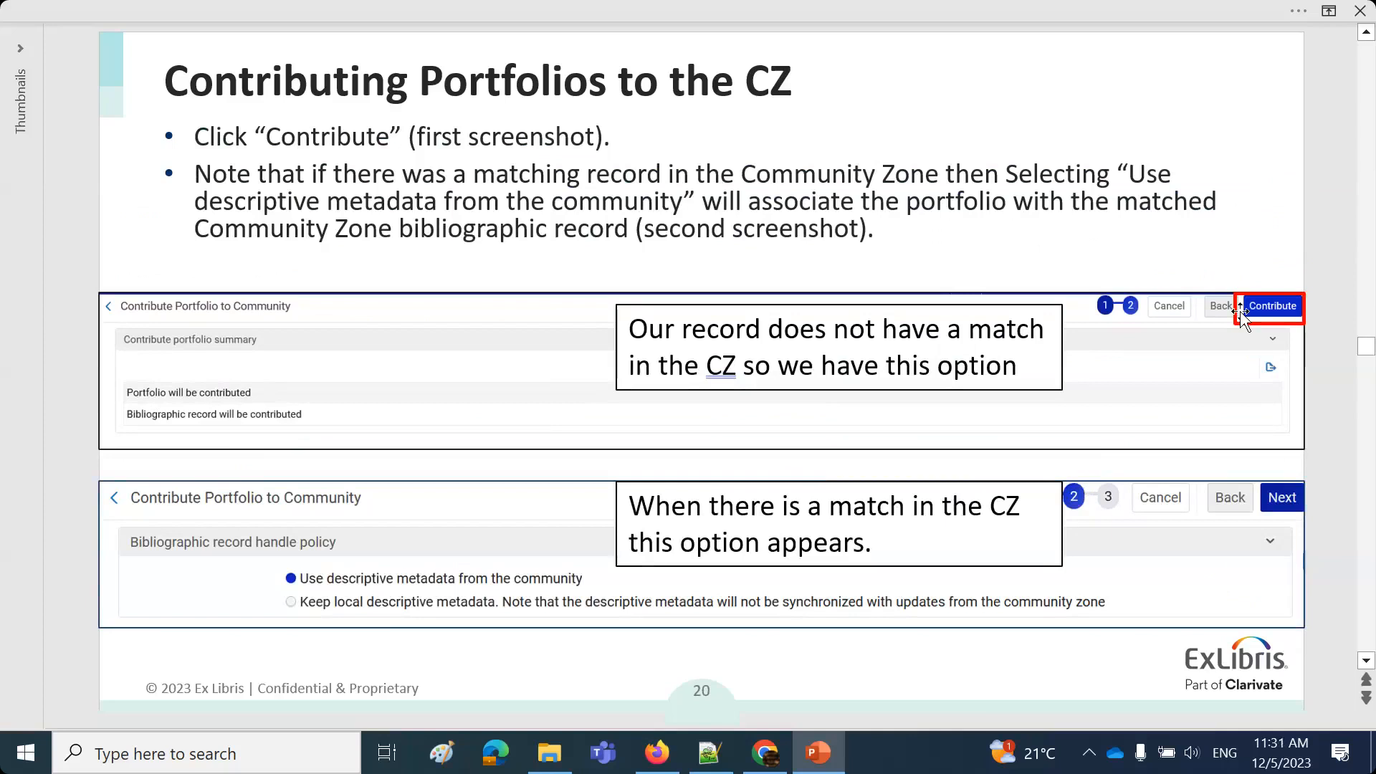
# Highlight slide 20's condition about a matching Community Zone record and point out the "Bibliographic record handle policy" screenshot.
pyautogui.moveTo(313, 174); pyautogui.dragTo(946, 175)
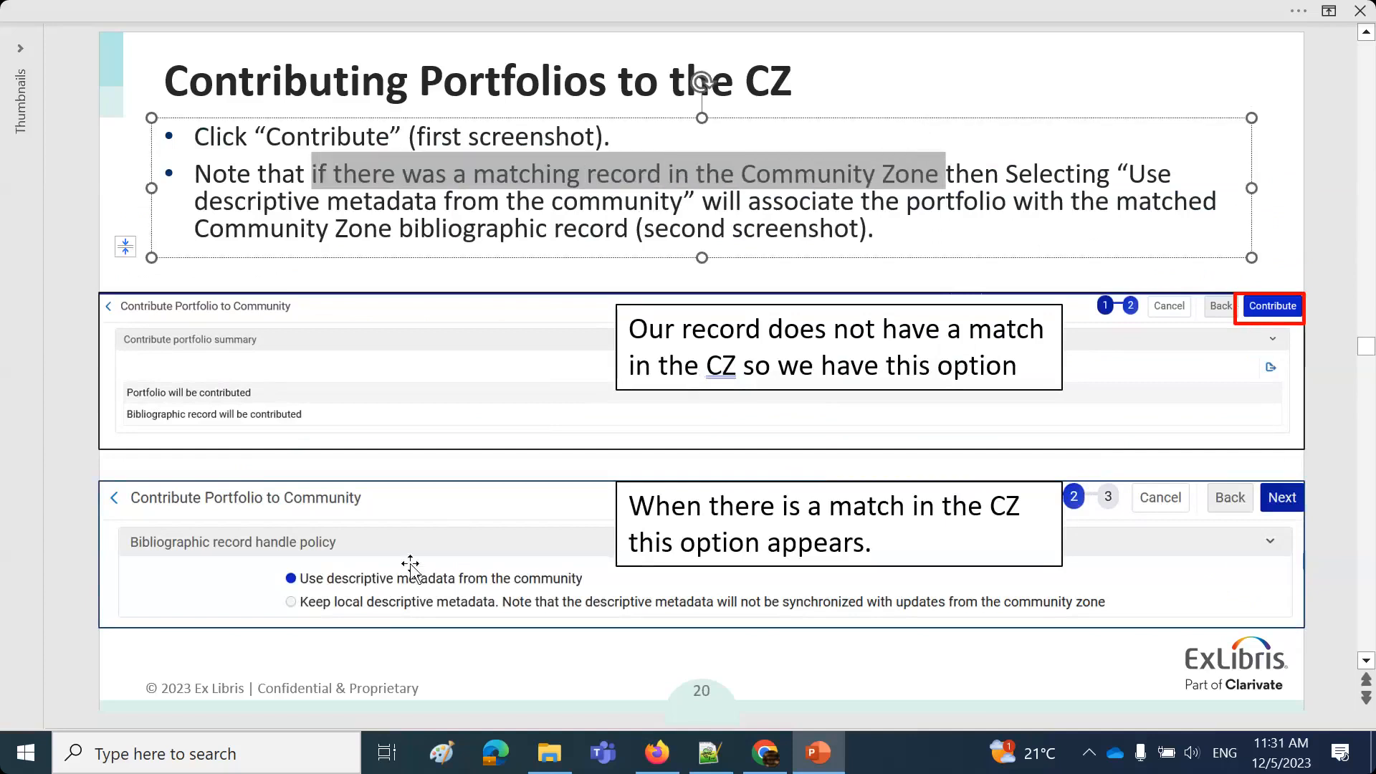
pyautogui.click(403, 589)
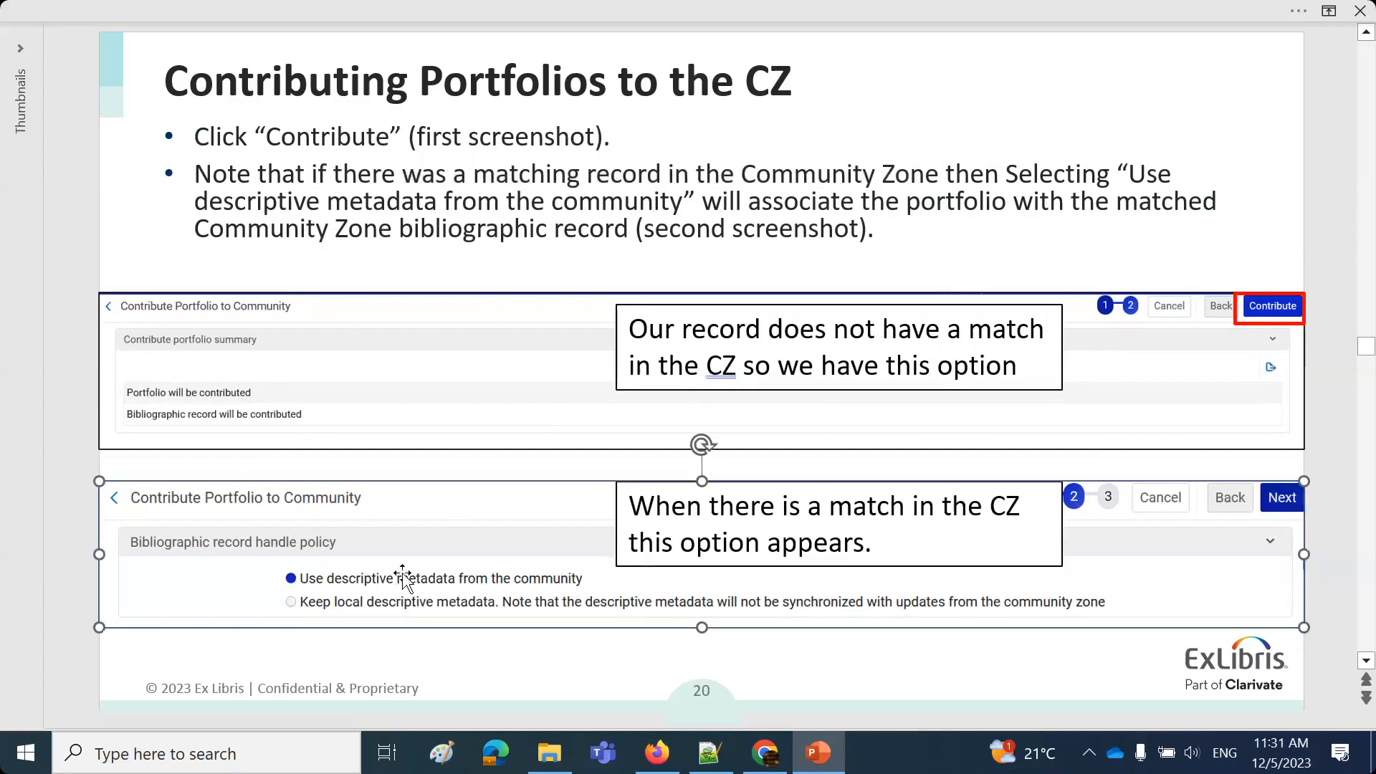
pyautogui.click(421, 651)
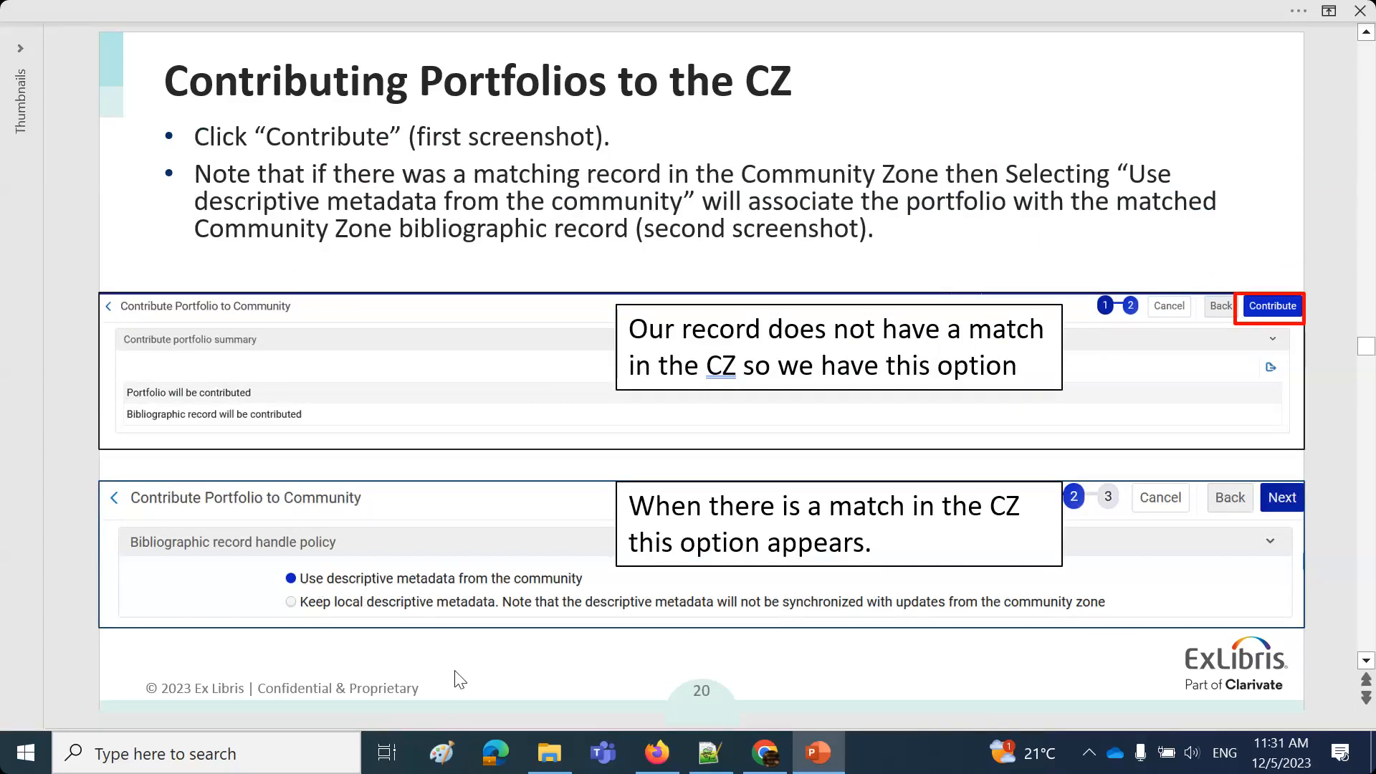
# Go through the contribution result slides up to slide 23, looking back at slide 17, and return to slide 22.
pyautogui.press('Right')
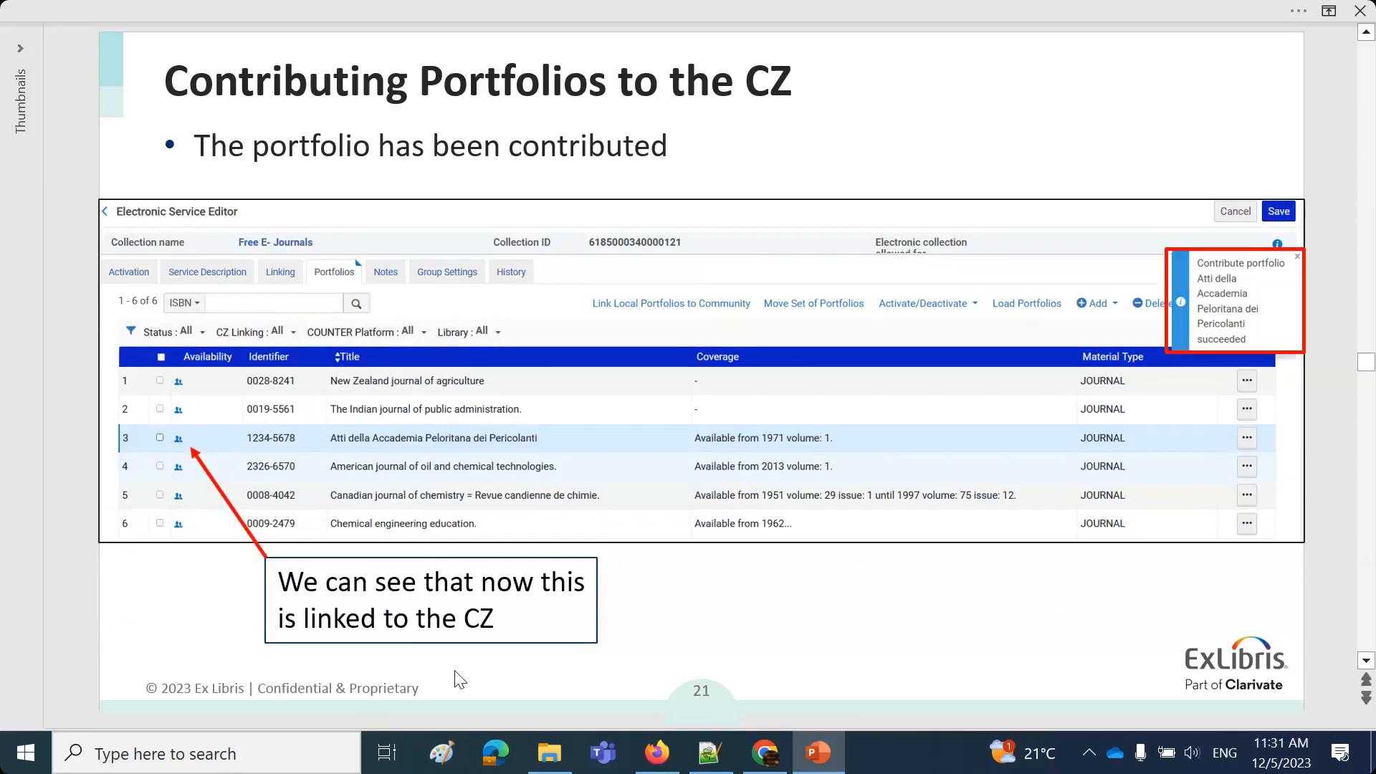
pyautogui.press('Right')
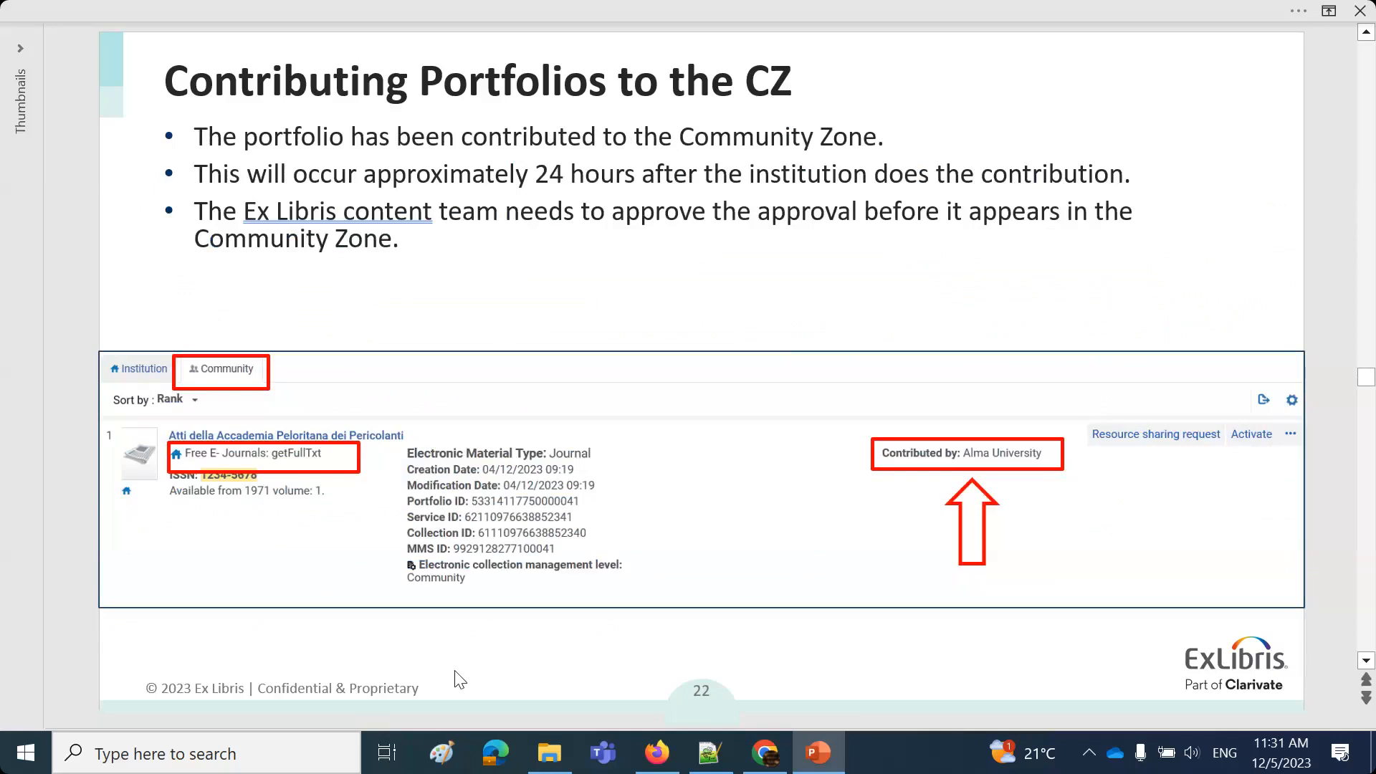
pyautogui.press('Left')
pyautogui.press('Left')
pyautogui.press('Left')
pyautogui.press('Left')
pyautogui.press('Left')
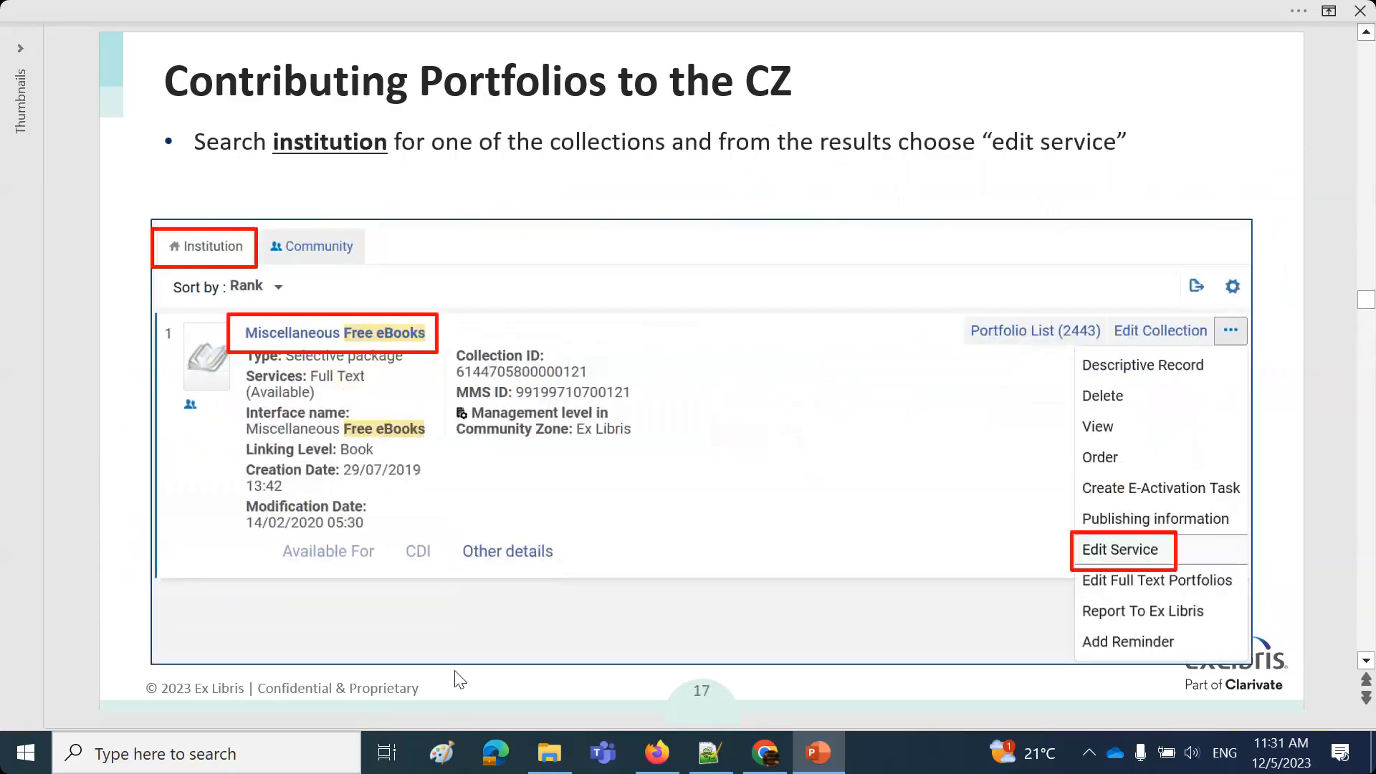
pyautogui.press('Right')
pyautogui.press('Left')
pyautogui.press('Right')
pyautogui.press('Right')
pyautogui.press('Right')
pyautogui.press('Right')
pyautogui.press('Right')
pyautogui.press('Right')
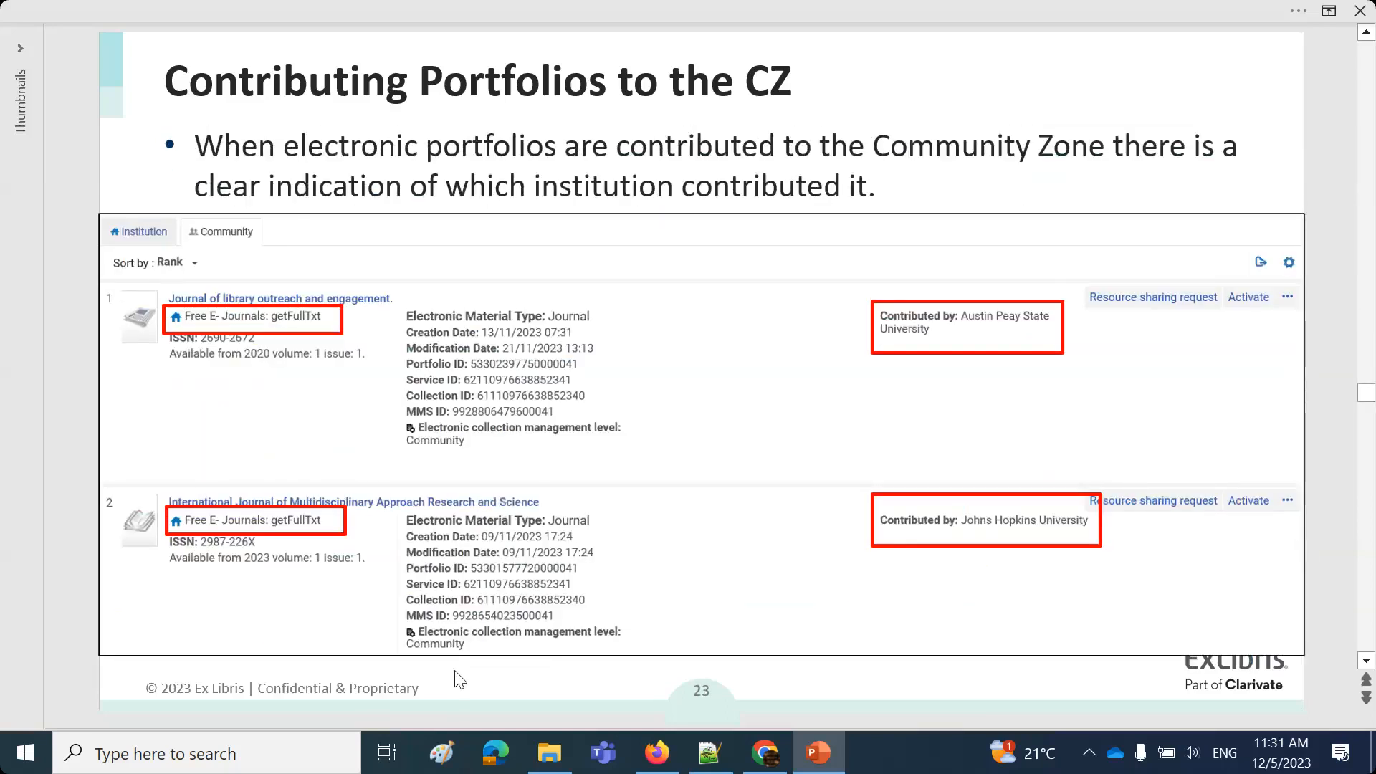
pyautogui.press('Left')
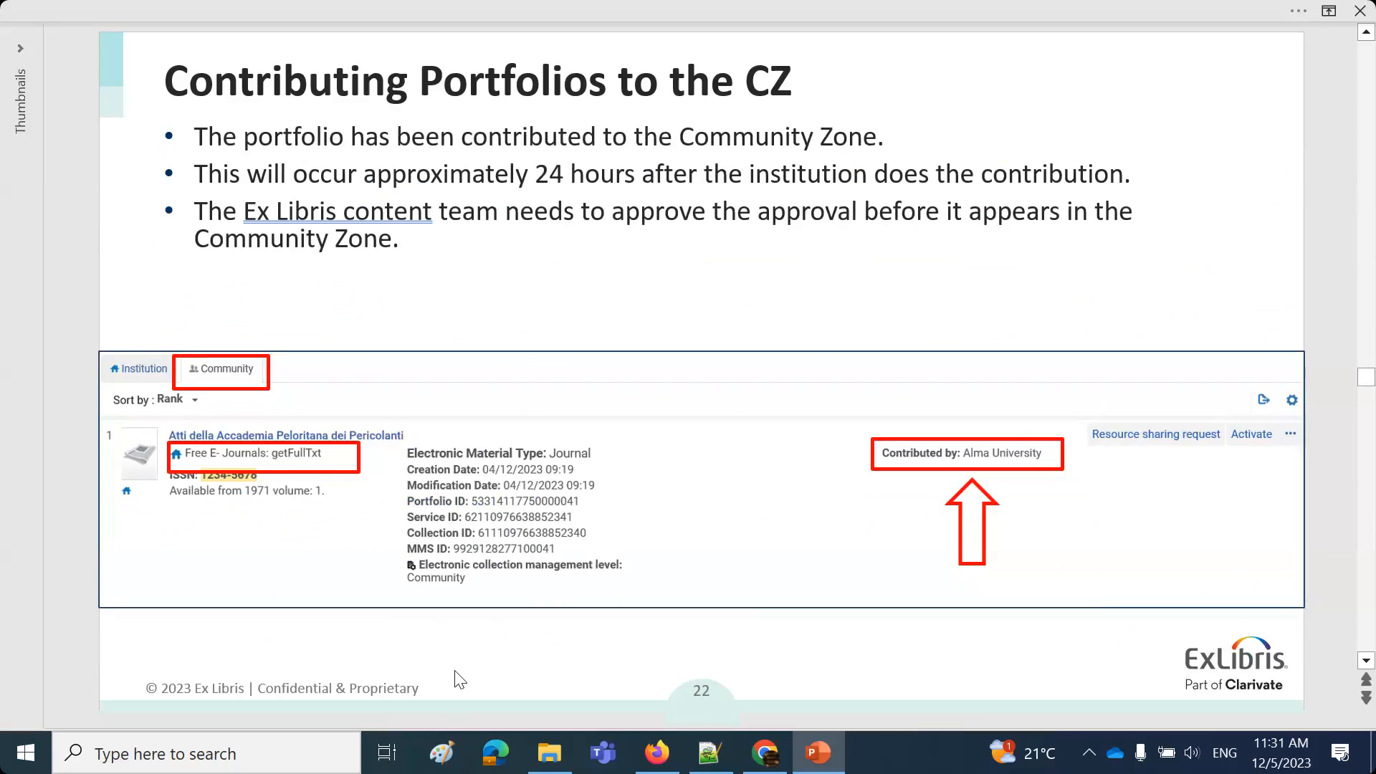
# Switch to Alma in Firefox, highlight the portfolio's contributor, and set the advanced search field to Contributed By (Electronic Portfolio).
pyautogui.click(657, 752)
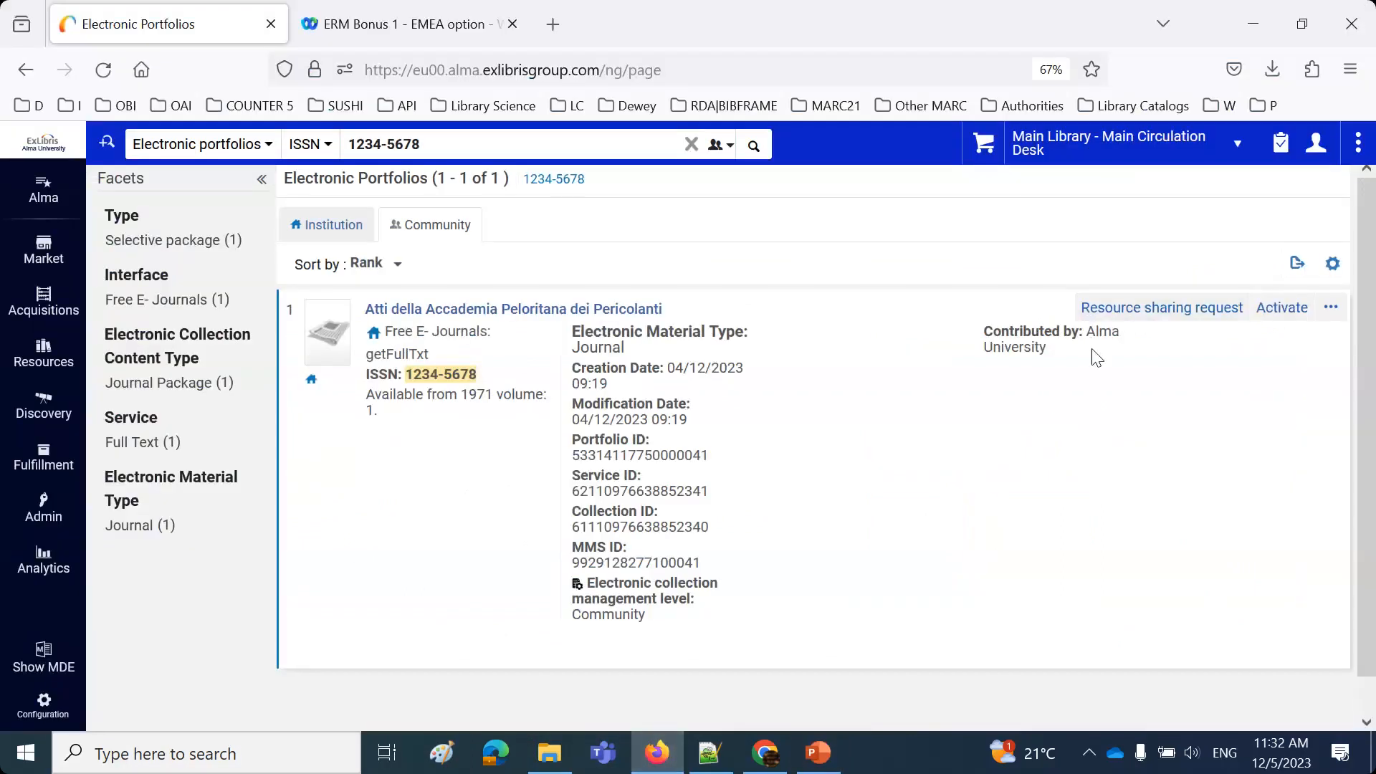
pyautogui.moveTo(1093, 330); pyautogui.dragTo(1101, 369)
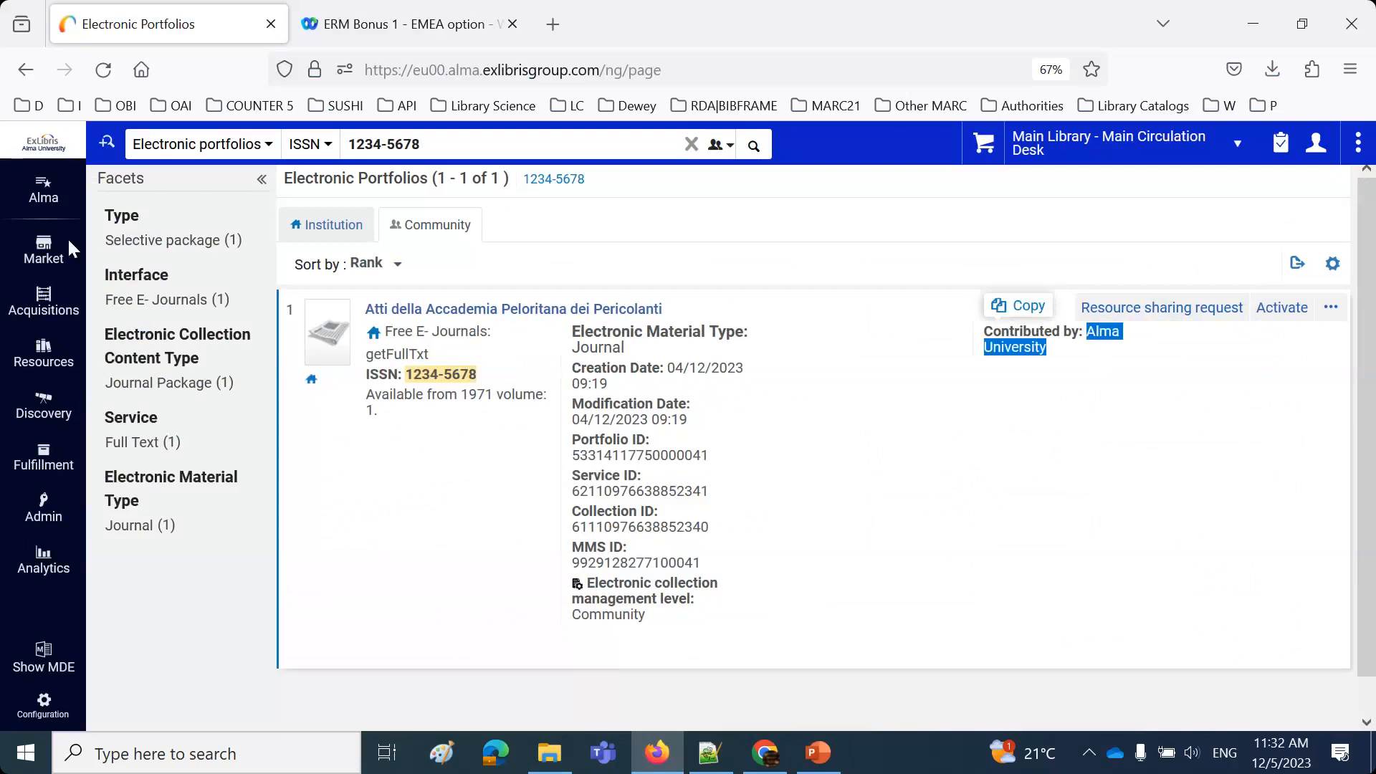
pyautogui.click(107, 145)
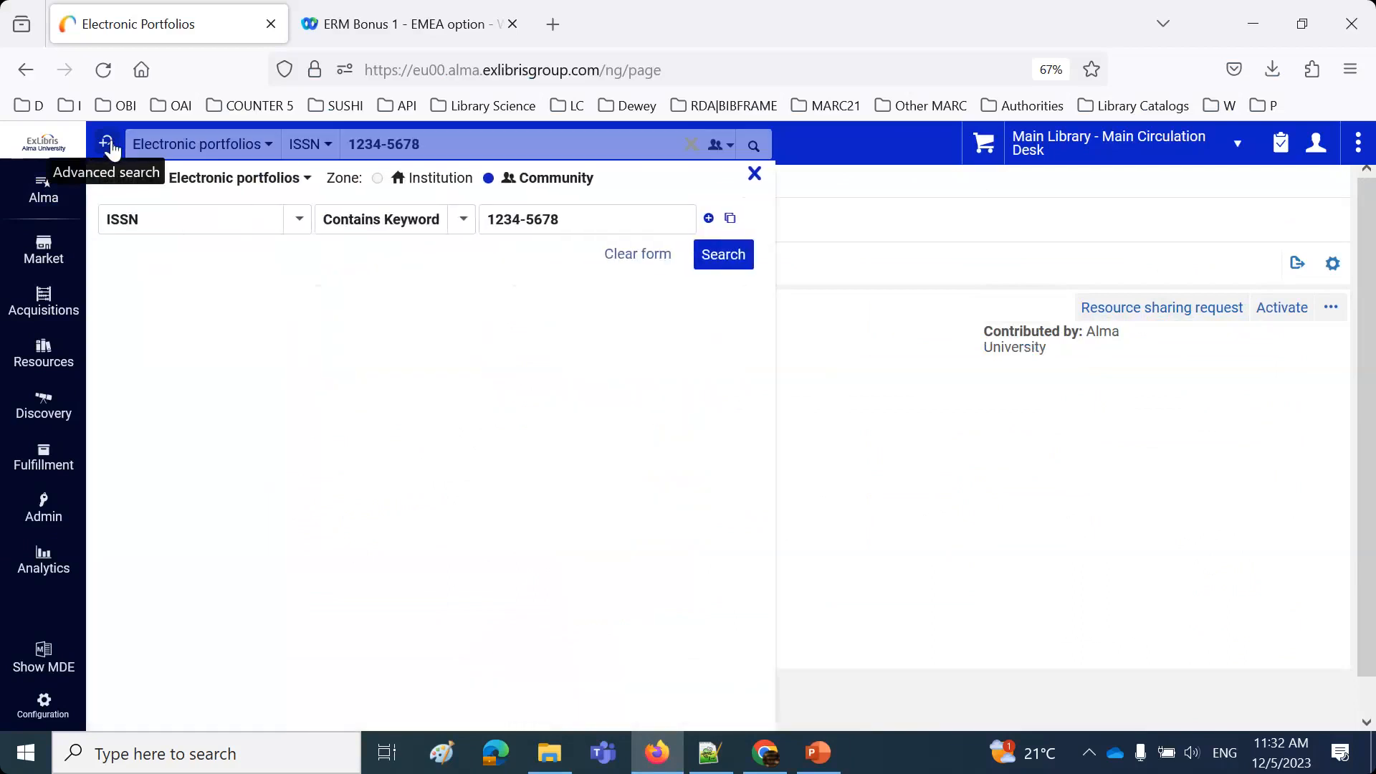
pyautogui.click(256, 219)
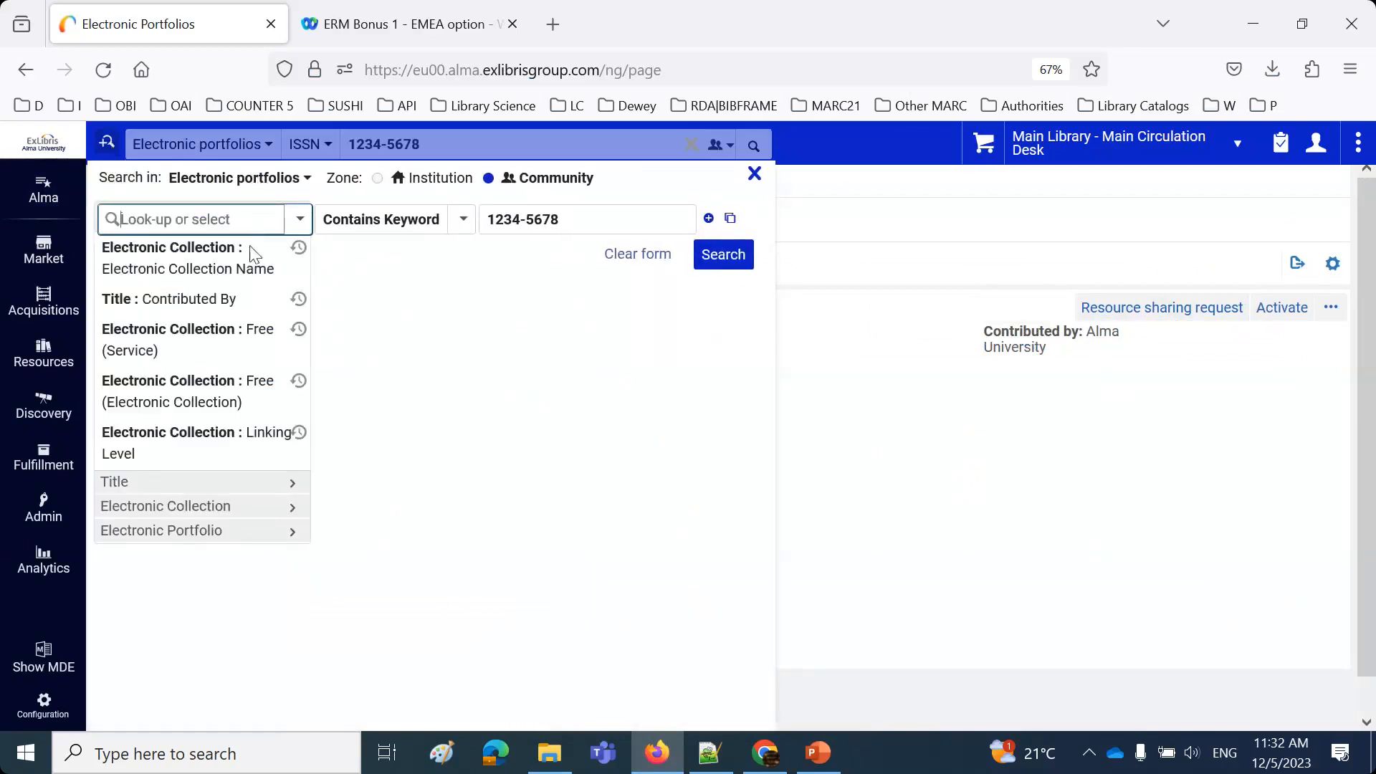
pyautogui.write('contri')
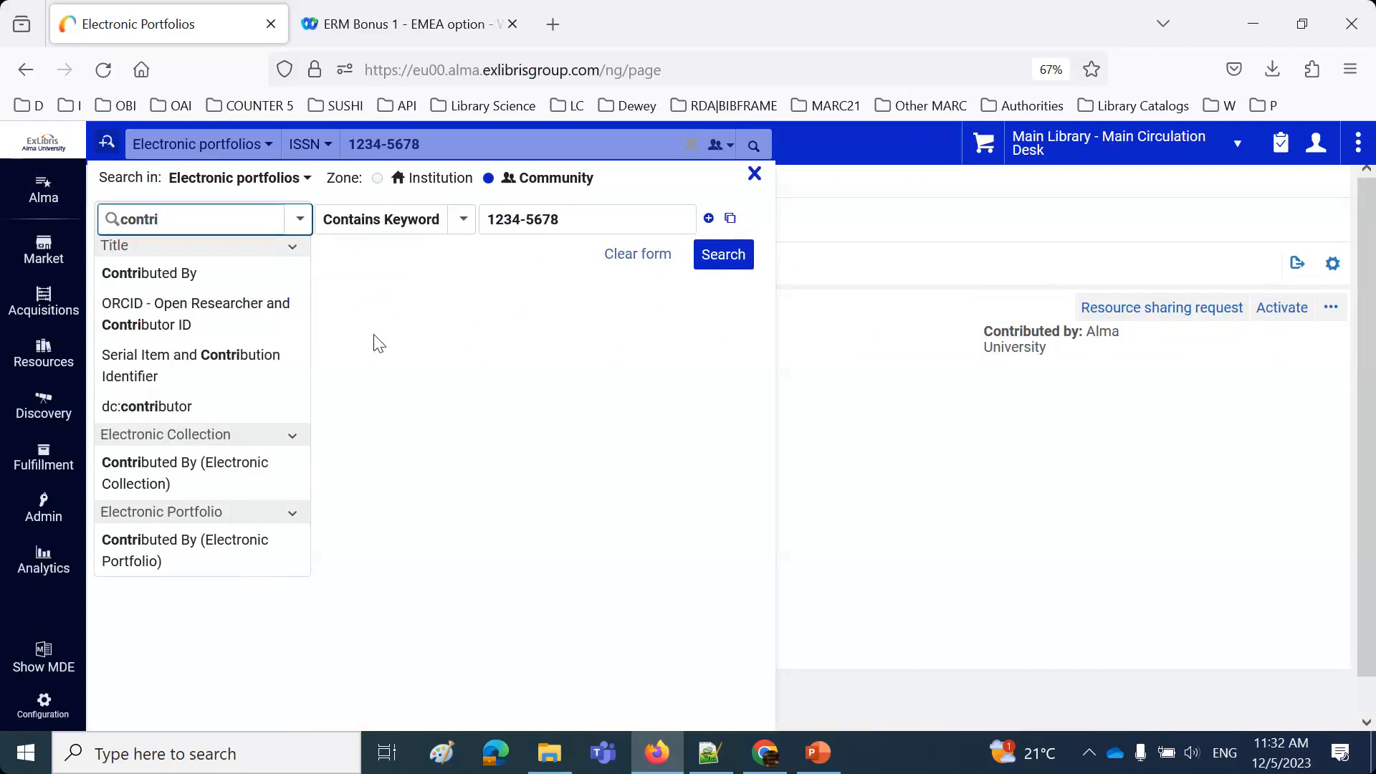
pyautogui.write('buted b')
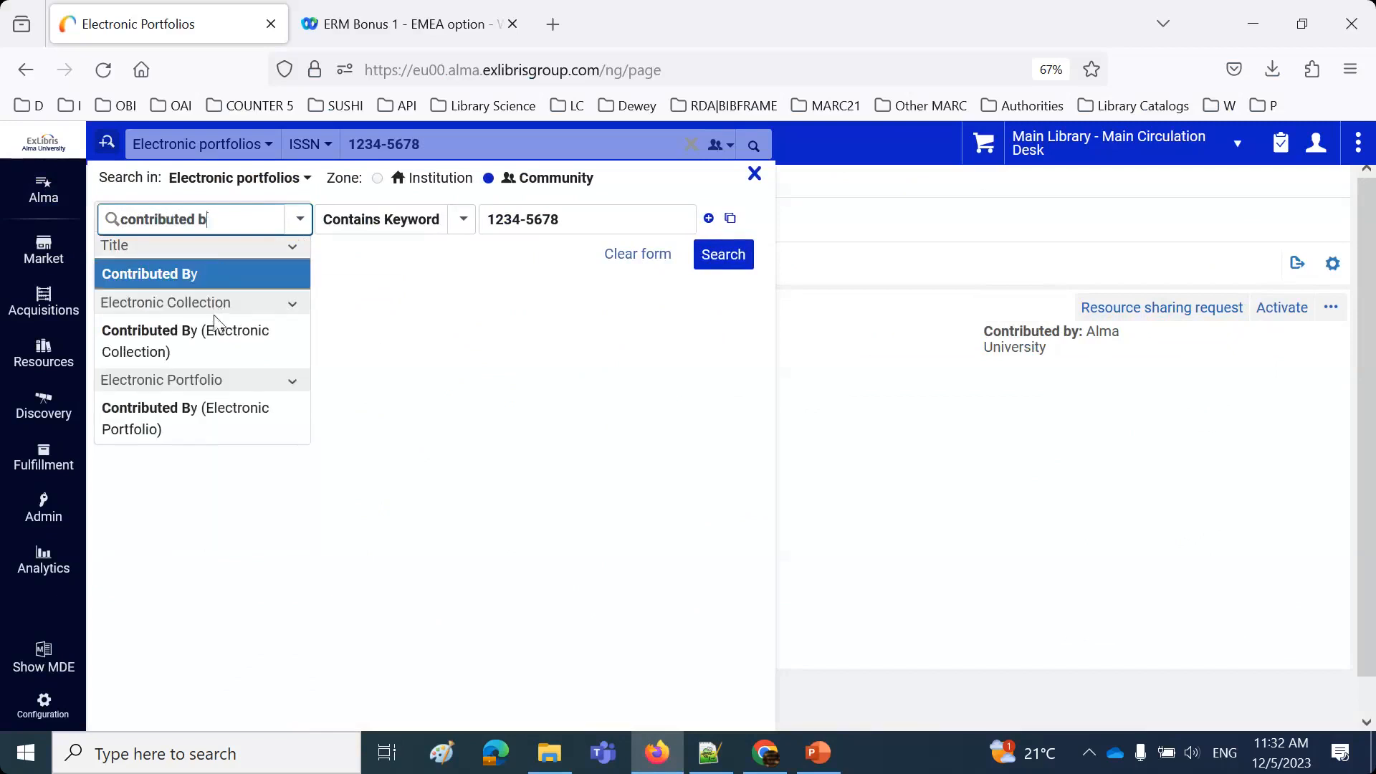
pyautogui.click(215, 415)
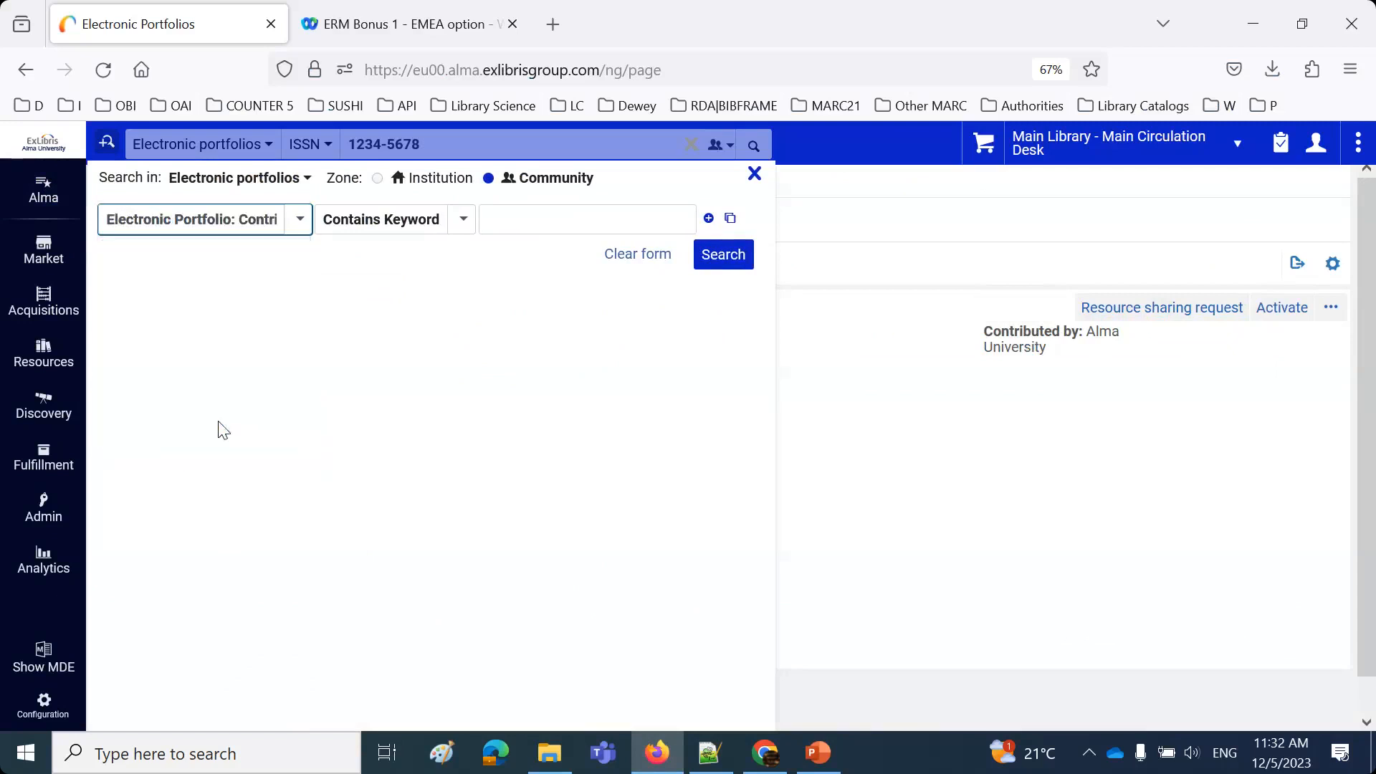
# Search the Community Zone for electronic portfolios whose contributor contains the keyword "University".
pyautogui.click(516, 224)
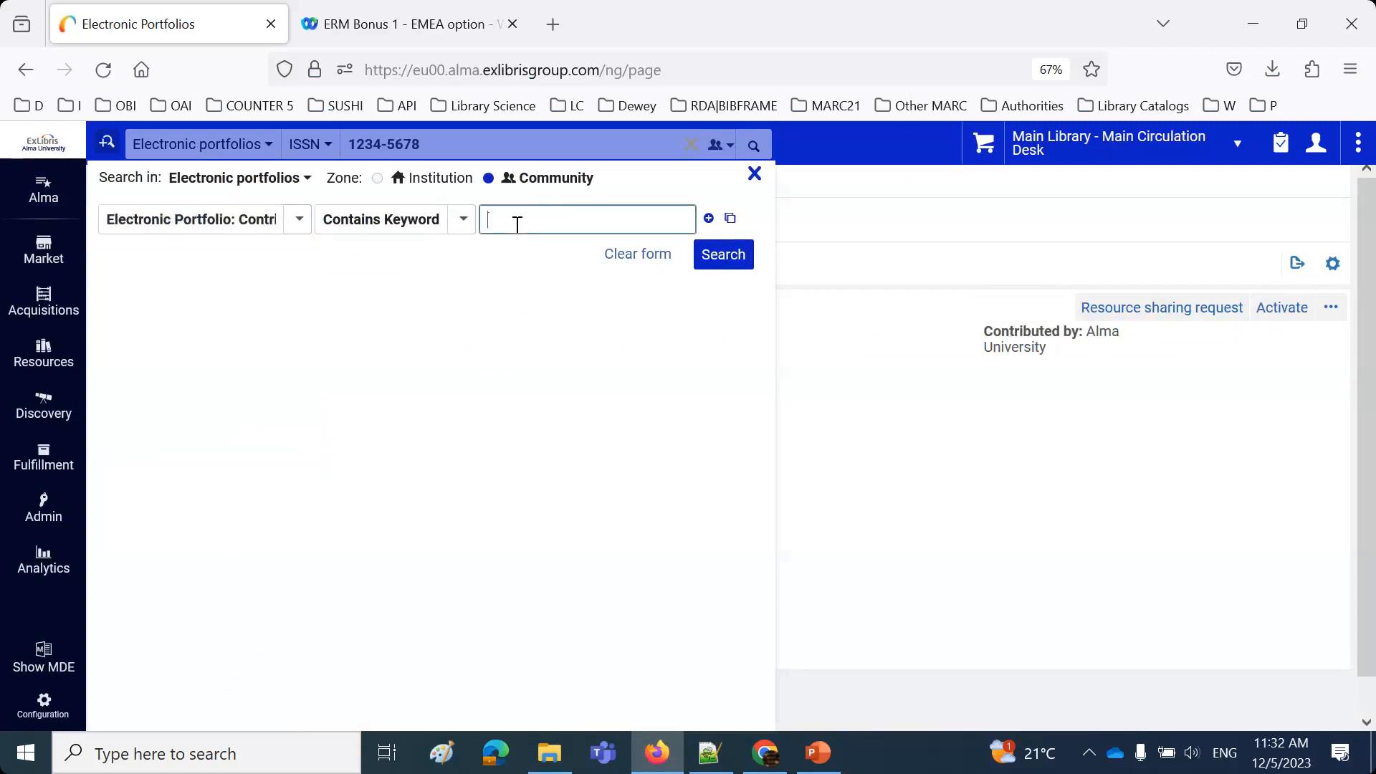
pyautogui.write('Universioty')
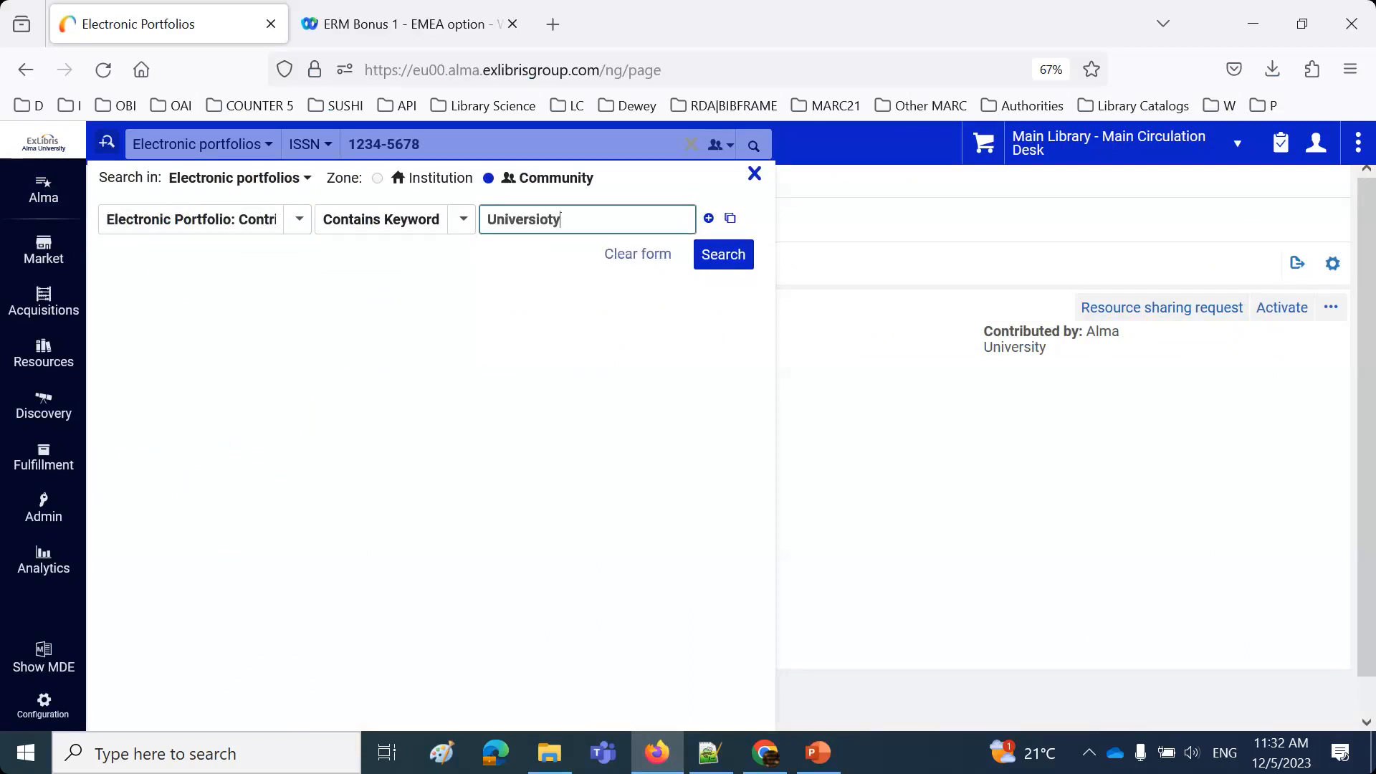
pyautogui.press('BackSpace')
pyautogui.press('BackSpace')
pyautogui.press('BackSpace')
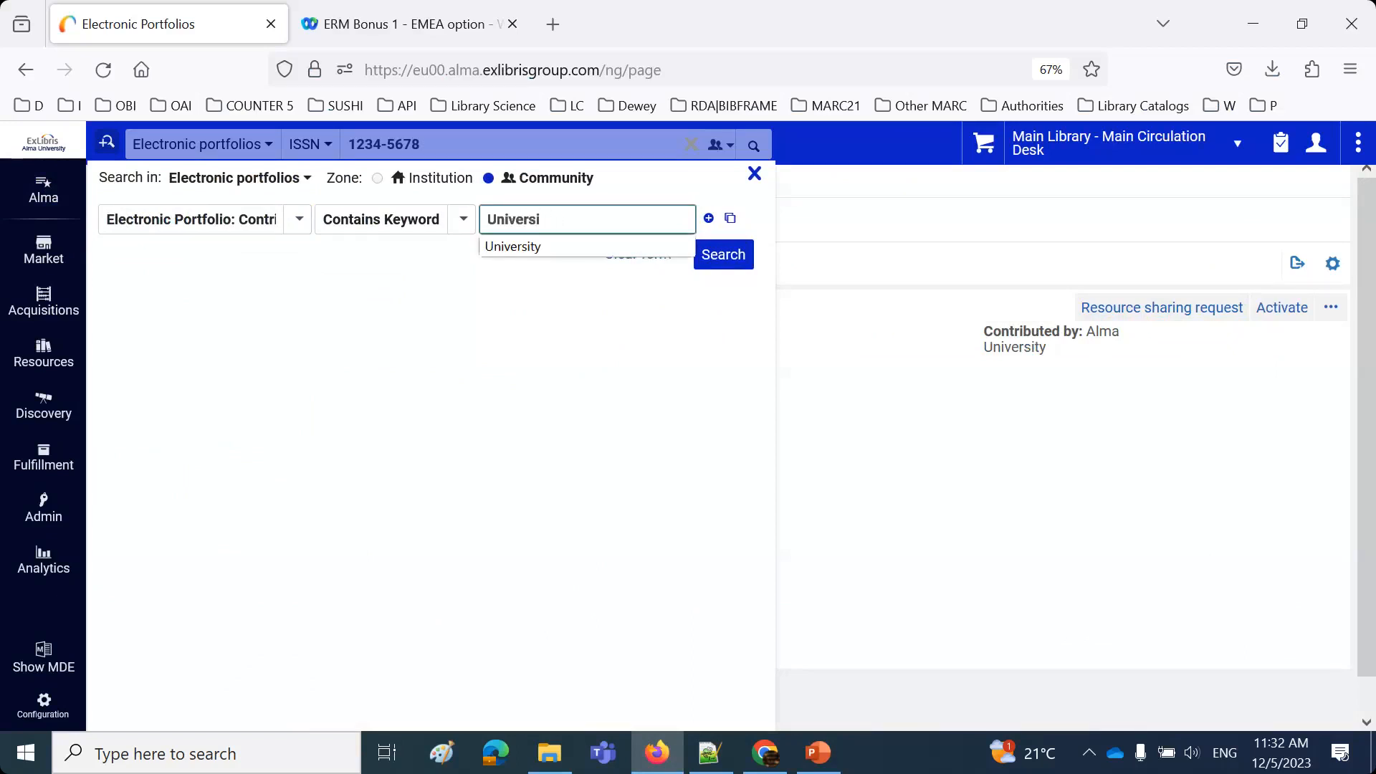
pyautogui.click(616, 248)
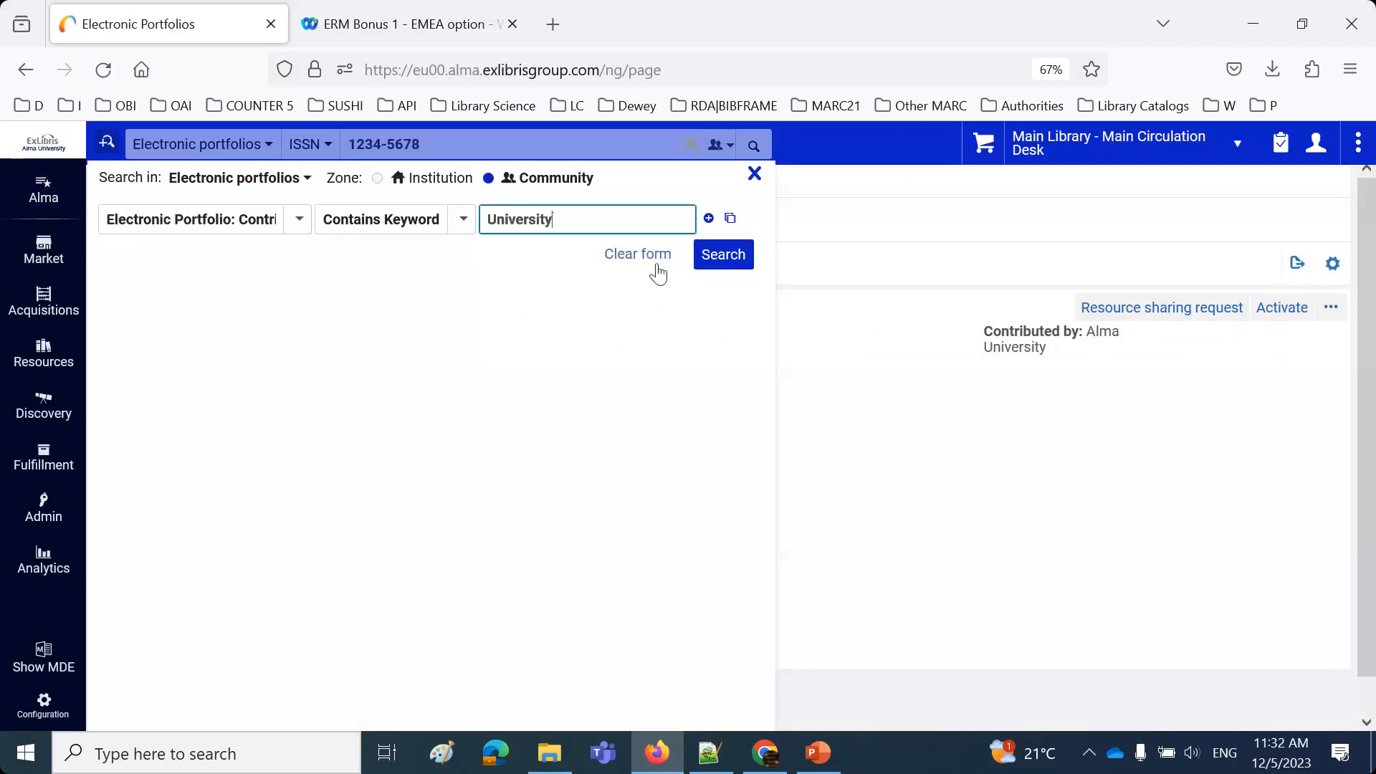
pyautogui.click(724, 258)
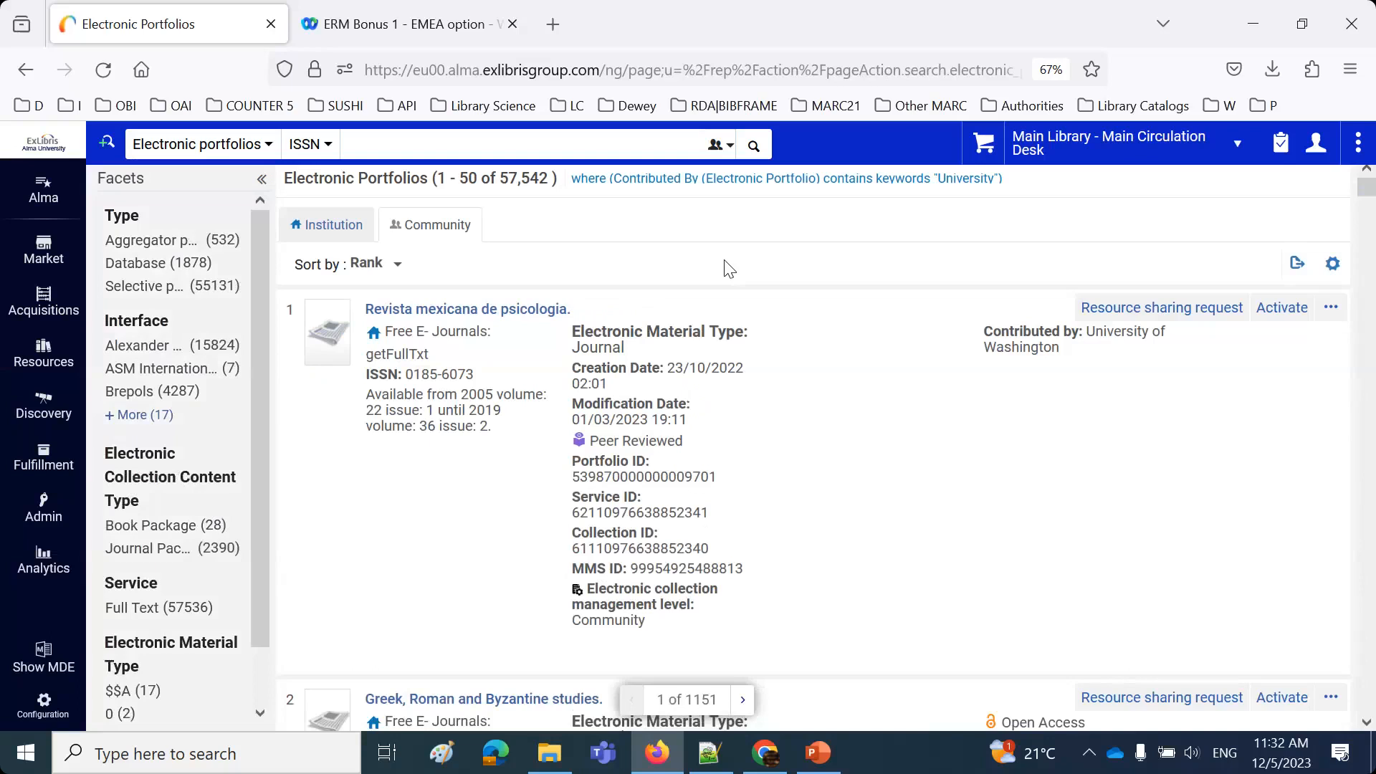
# Examine the number of portfolios found and the contributing institutions and collection names in the results list.
pyautogui.moveTo(502, 178); pyautogui.dragTo(549, 178)
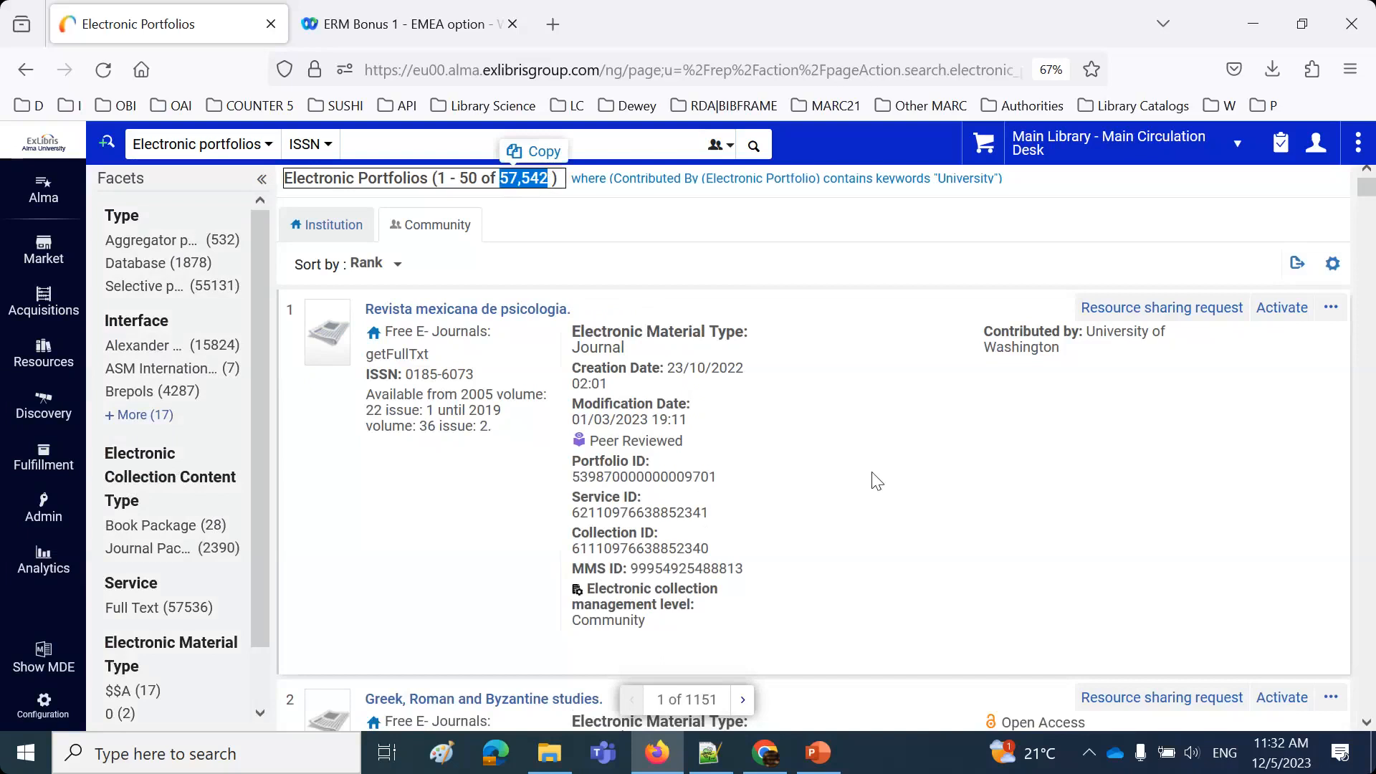
pyautogui.scroll(-3, 877, 481)
pyautogui.scroll(4, 877, 481)
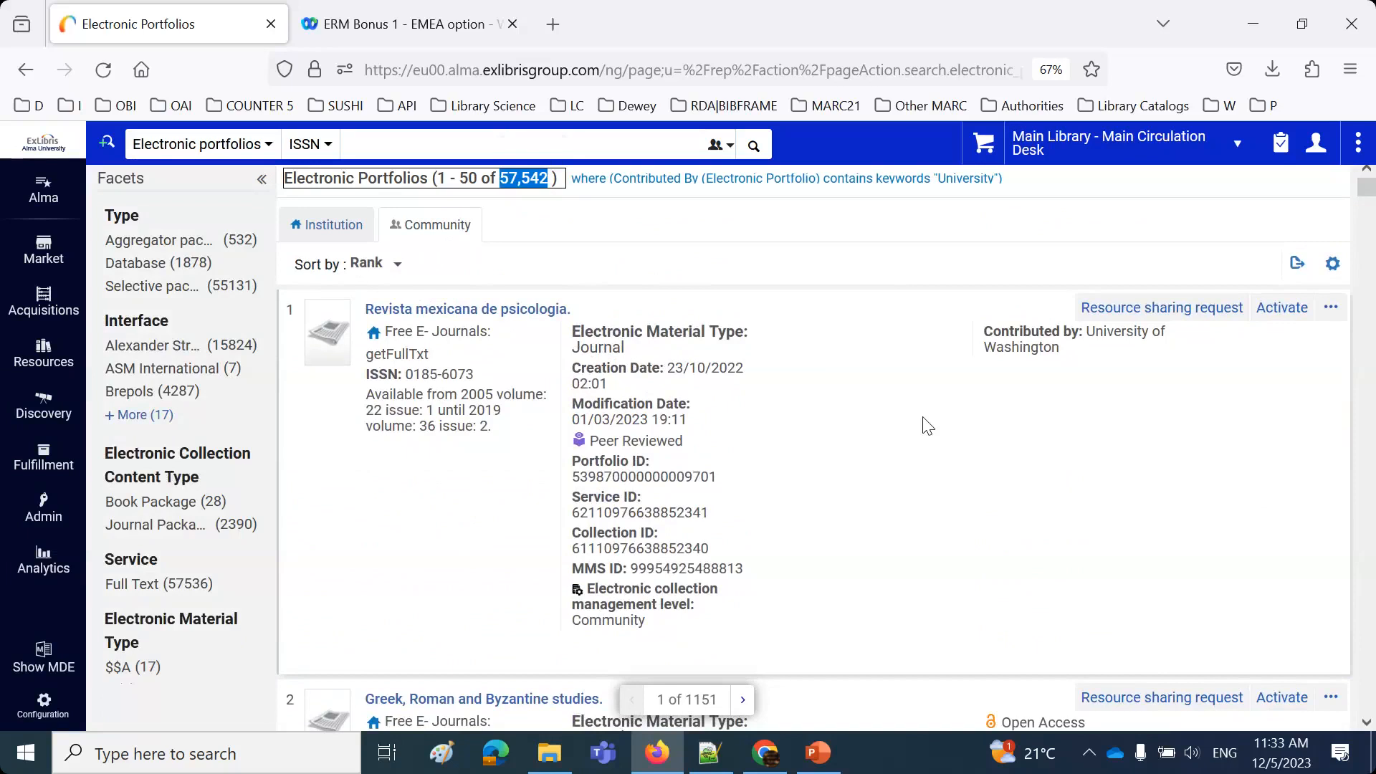
pyautogui.scroll(-2, 924, 425)
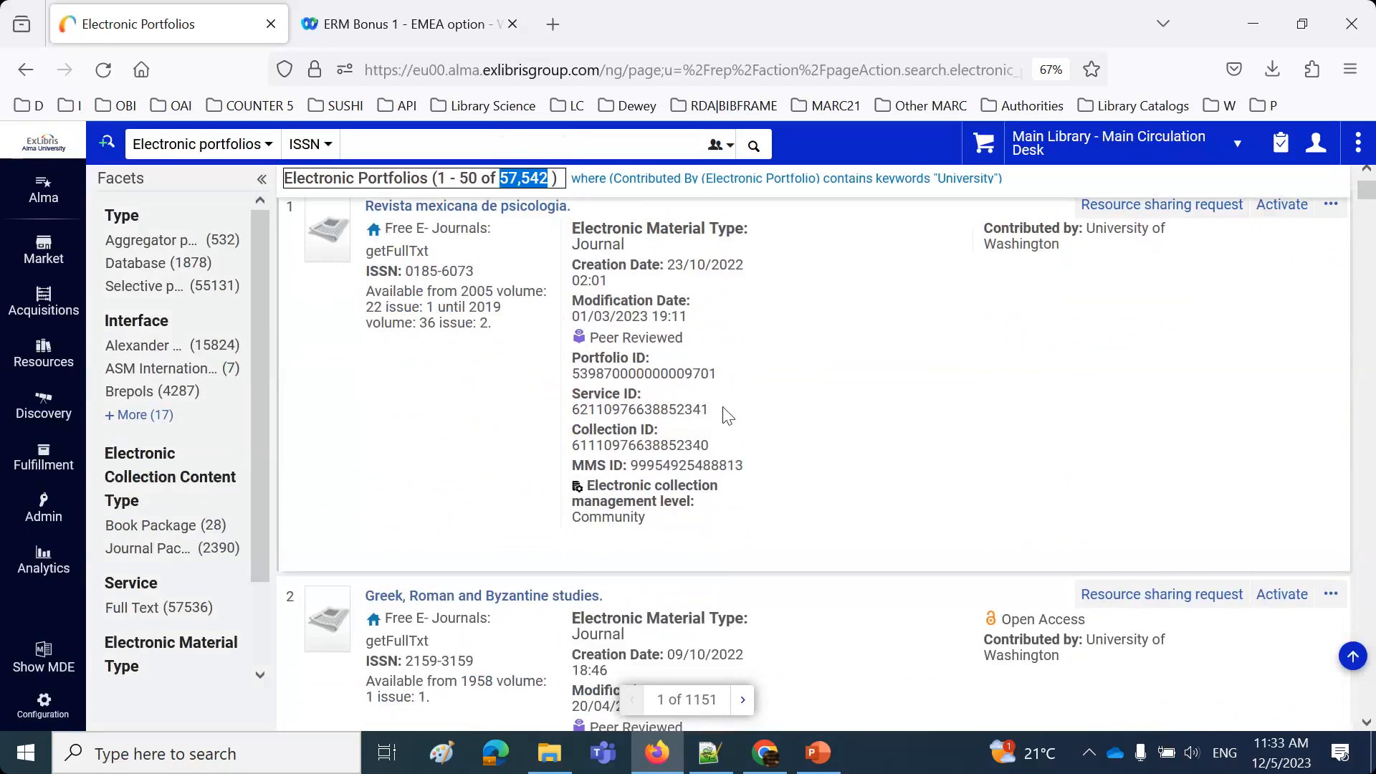
pyautogui.scroll(-10, 728, 416)
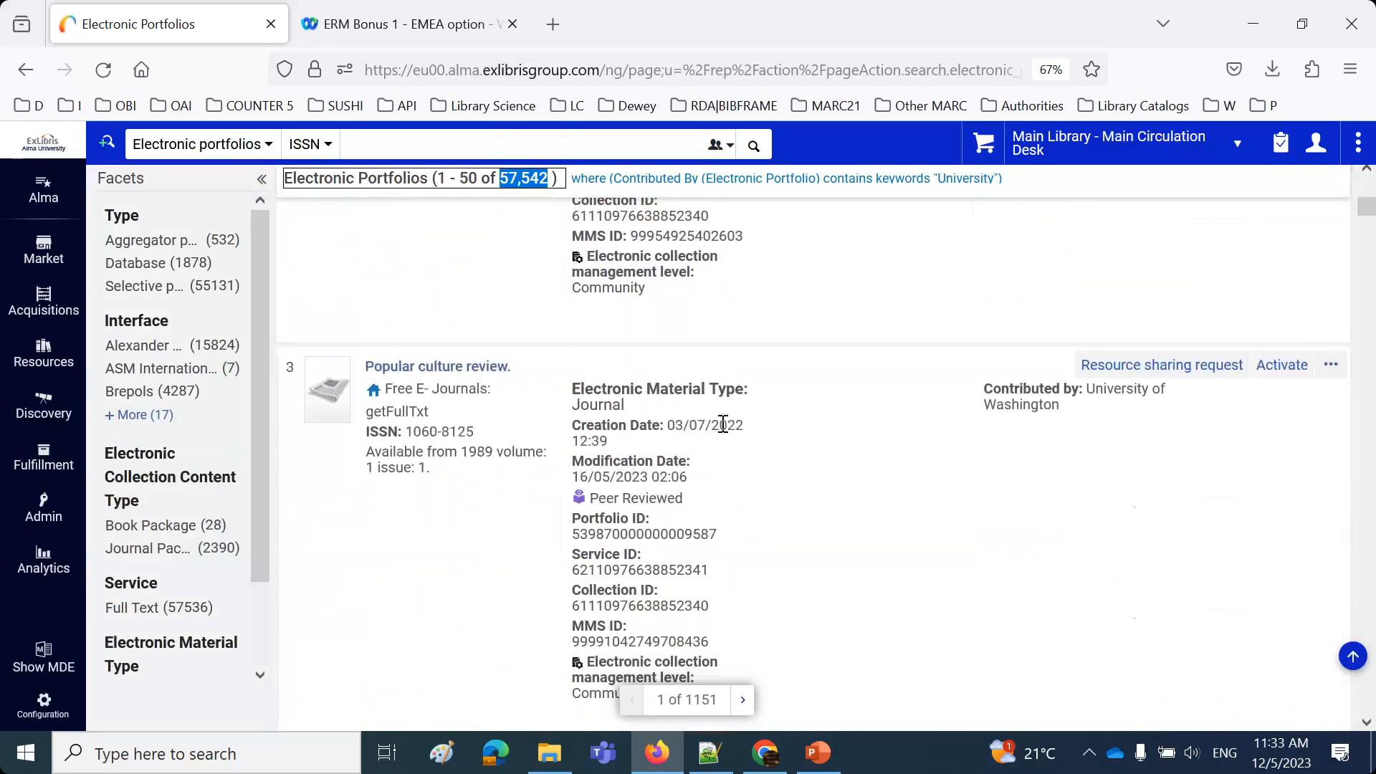
pyautogui.scroll(-20, 724, 425)
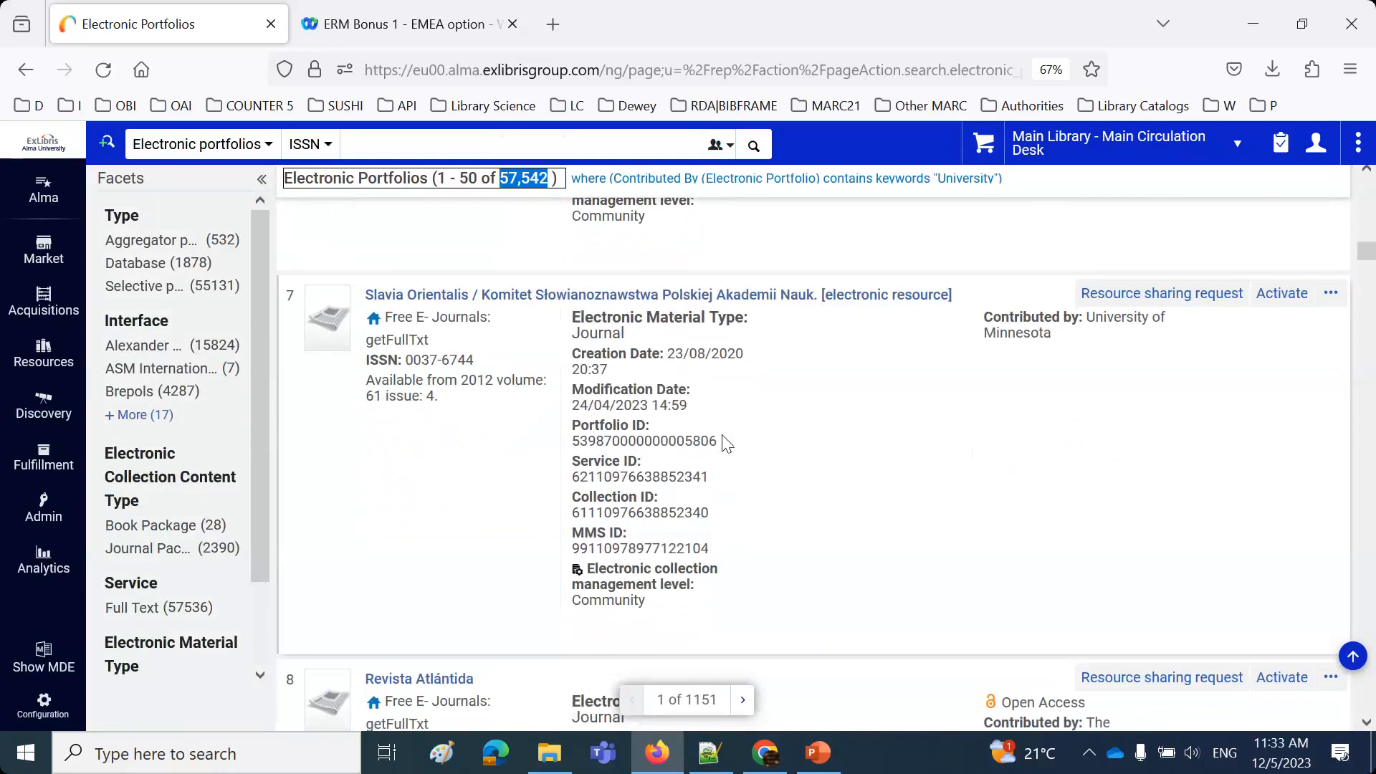
pyautogui.scroll(-12, 728, 446)
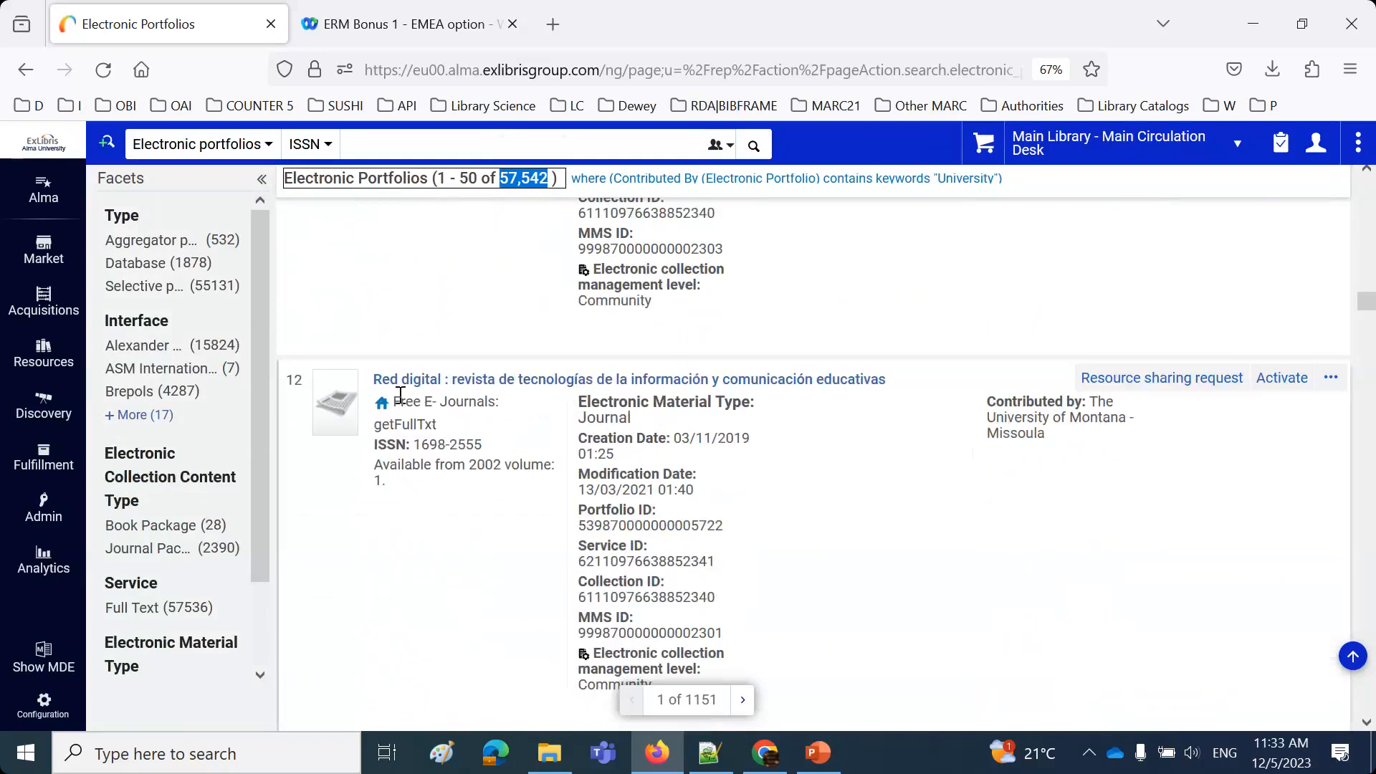
pyautogui.moveTo(394, 402); pyautogui.dragTo(518, 410)
pyautogui.scroll(20, 530, 401)
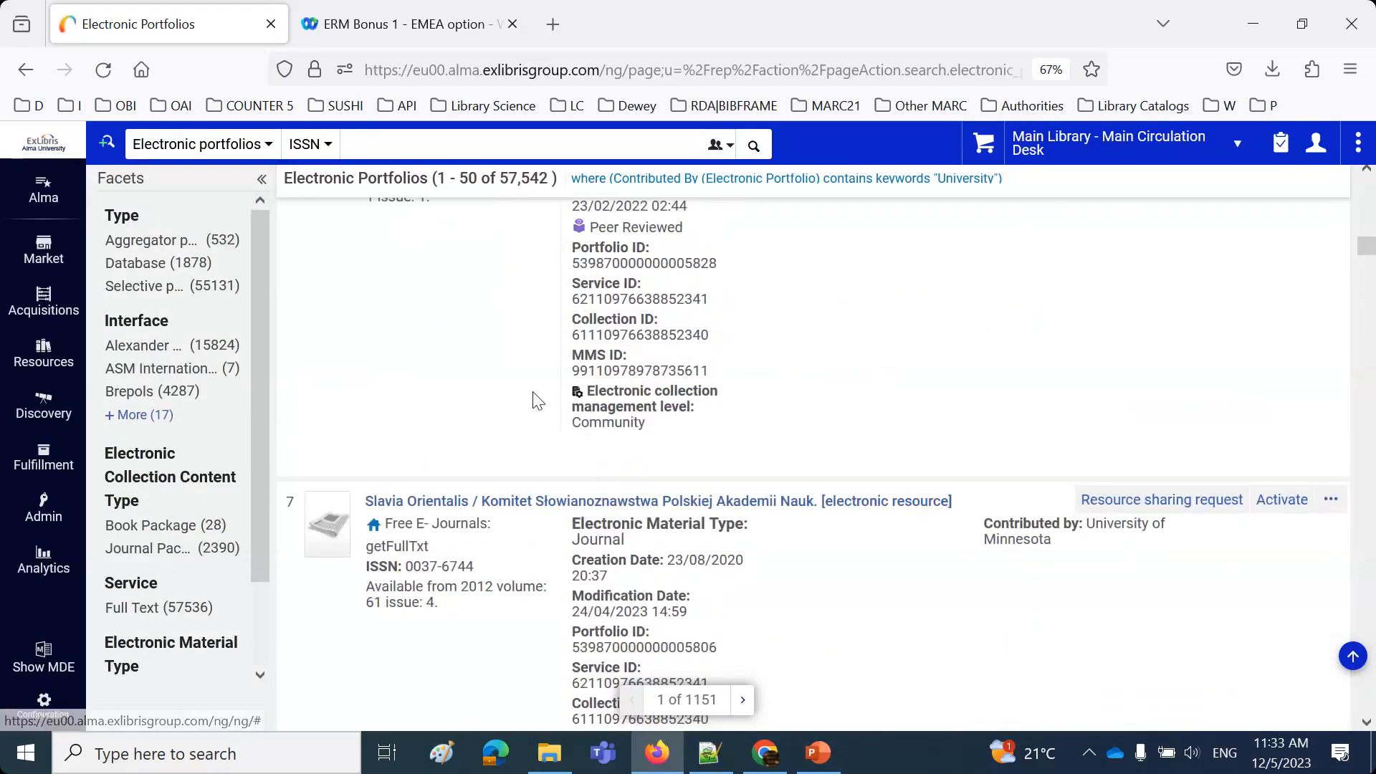
pyautogui.scroll(5, 546, 394)
# Search the Community Zone's electronic collections with Contributed By (Electronic Collection) containing "University" and highlight the first result's contributor.
pyautogui.click(754, 179)
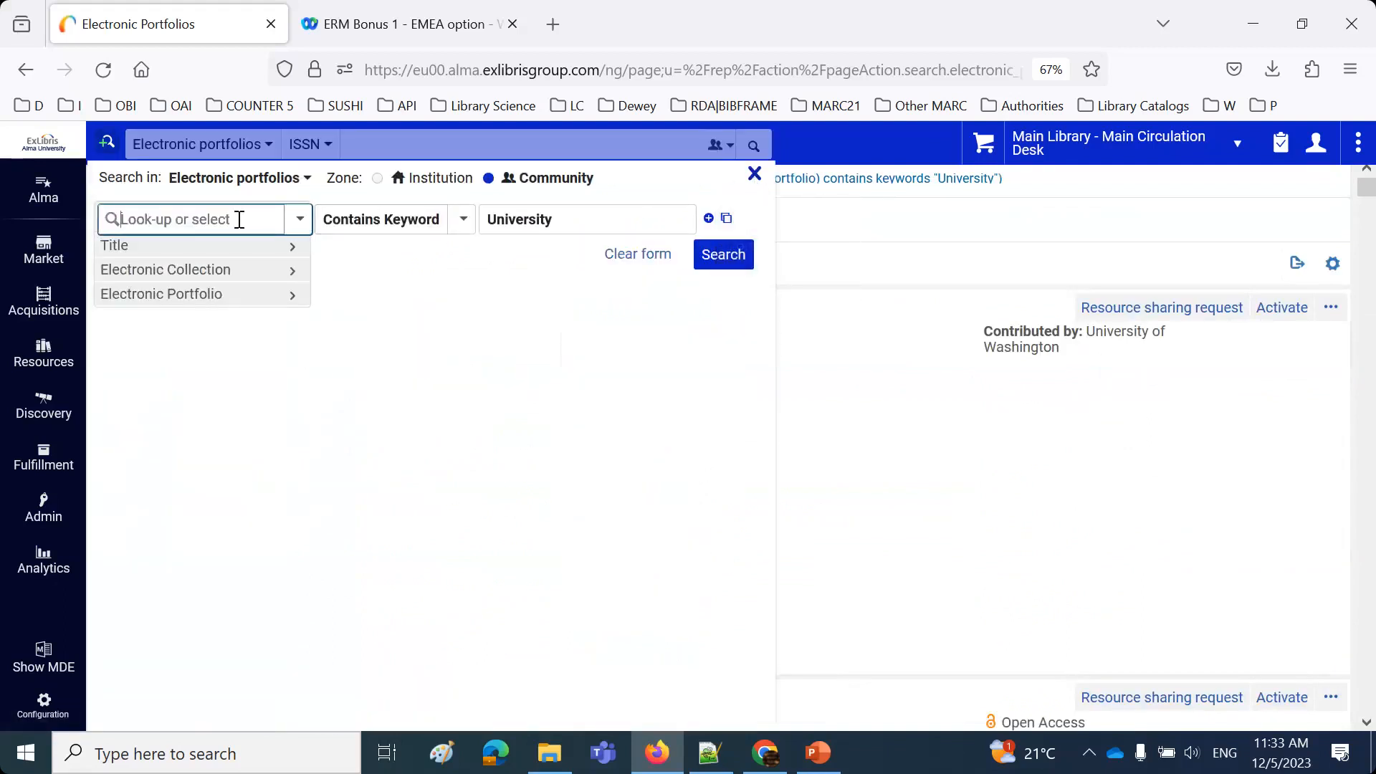
pyautogui.click(251, 180)
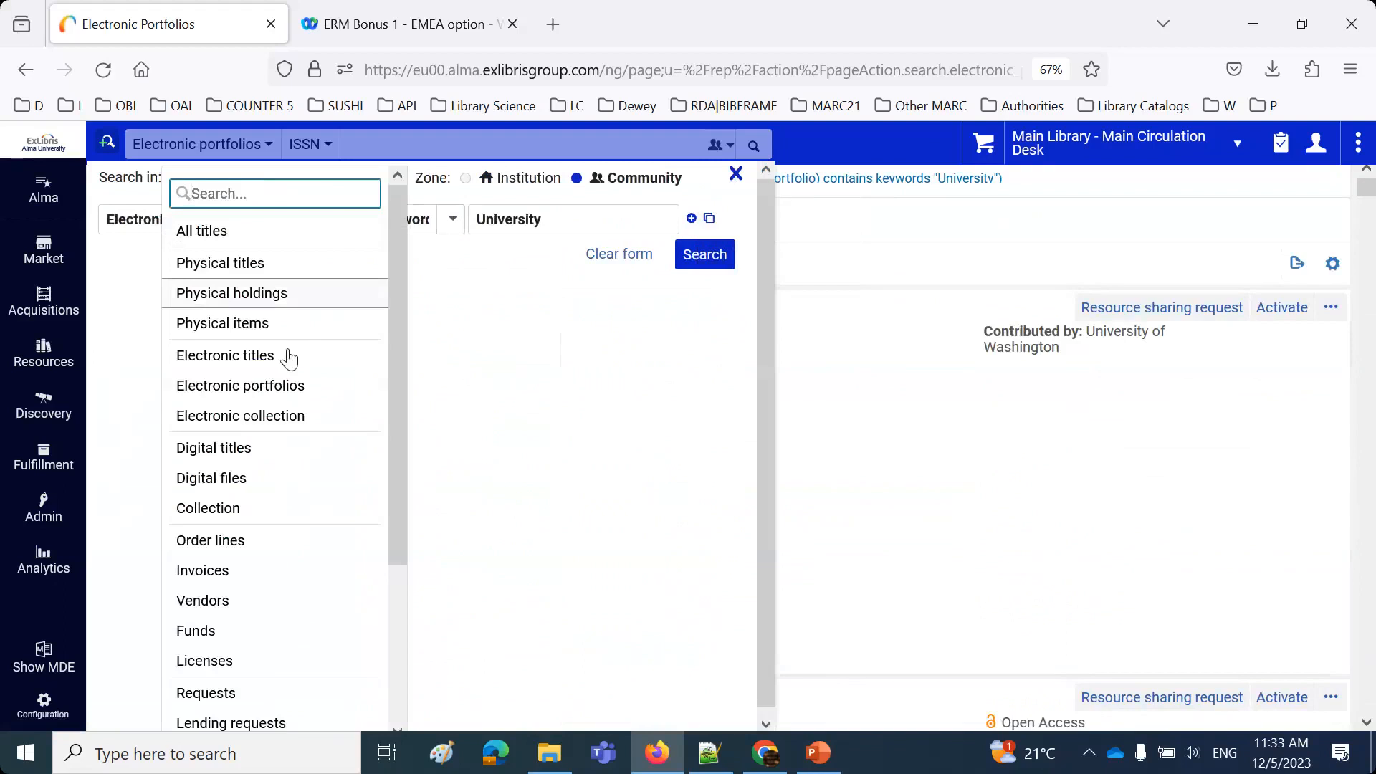
pyautogui.click(297, 418)
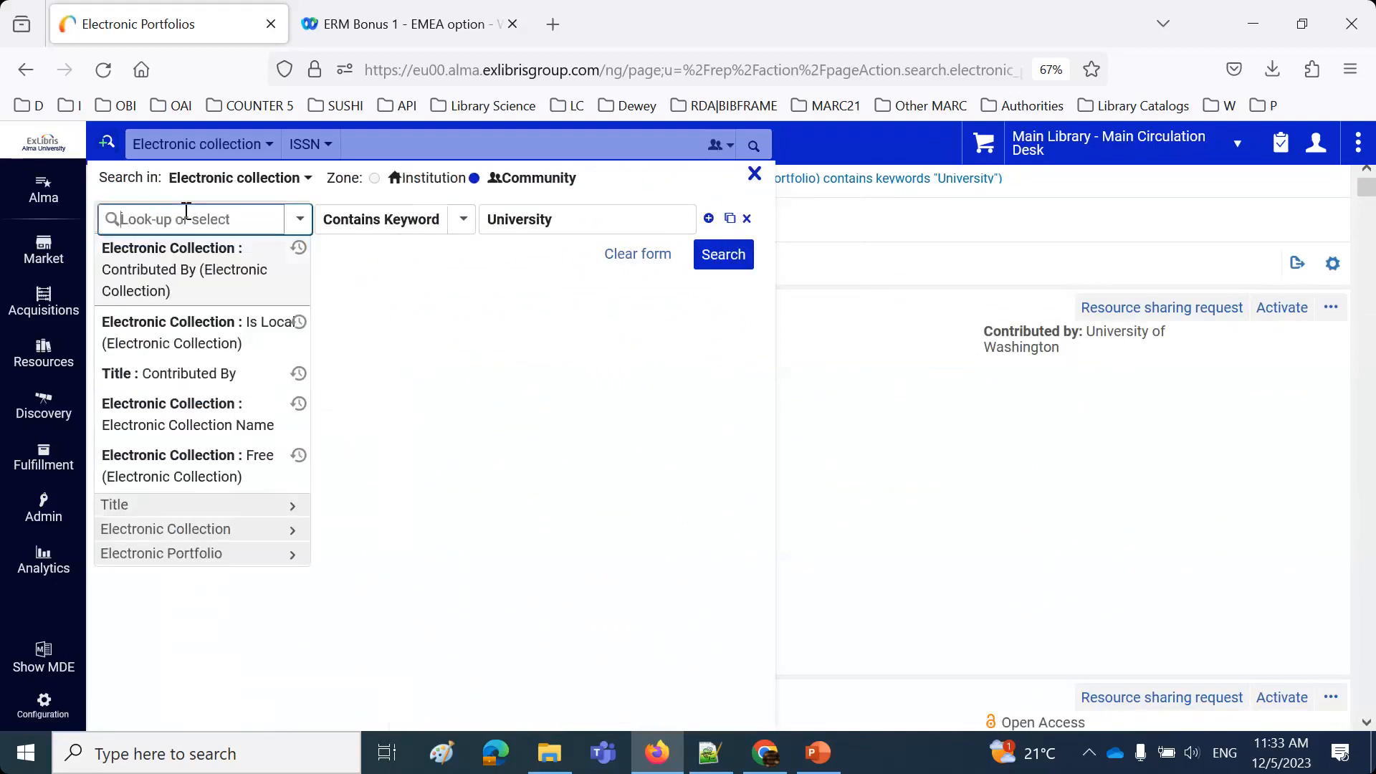
pyautogui.click(204, 257)
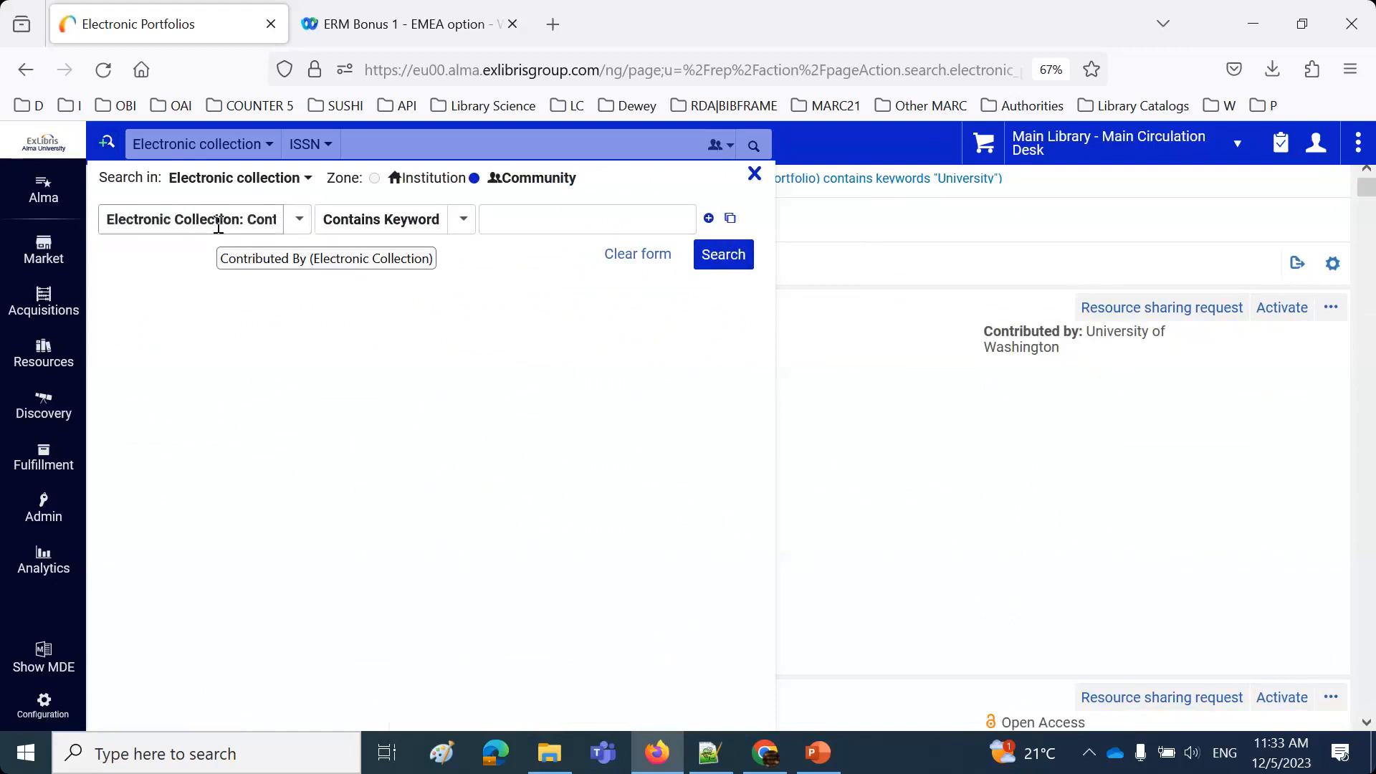
pyautogui.click(539, 224)
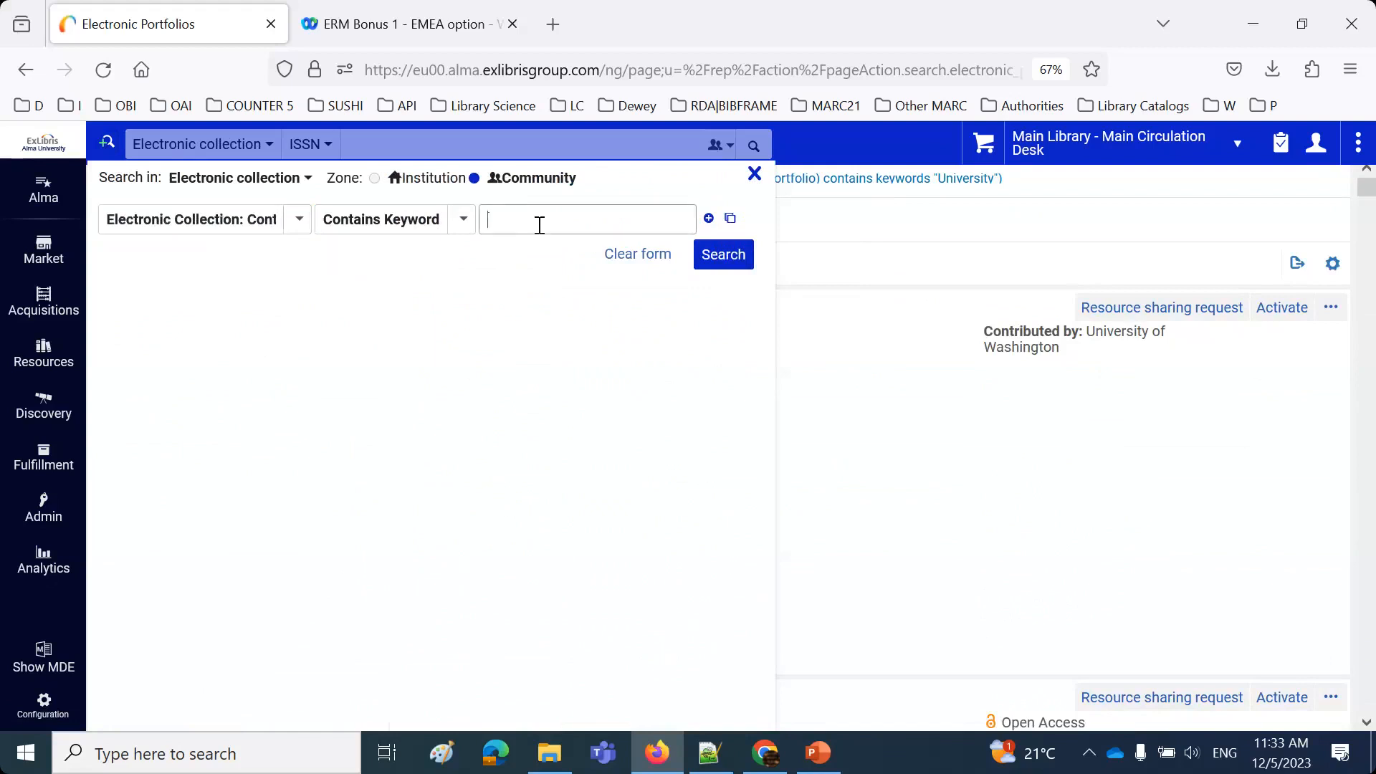
pyautogui.write('University')
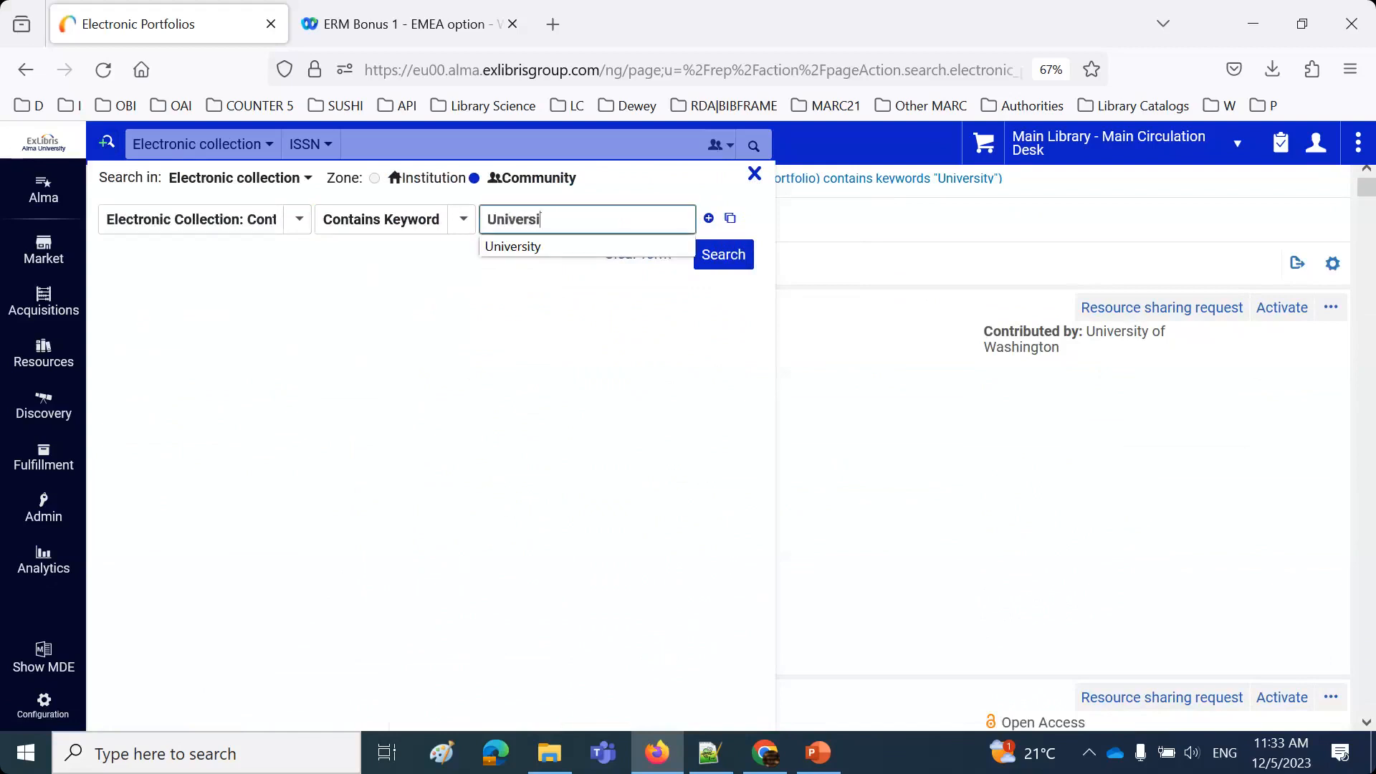
pyautogui.click(724, 255)
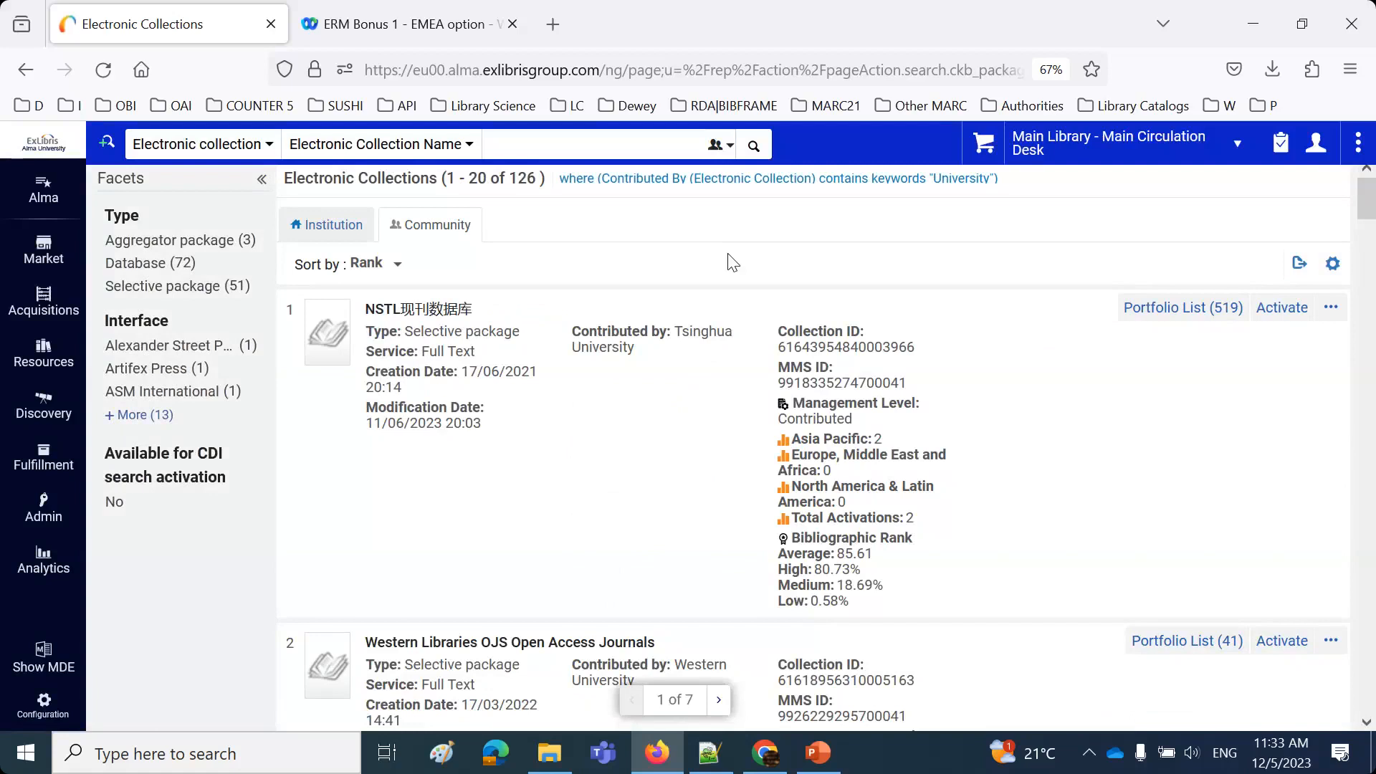
pyautogui.tripleClick(680, 344)
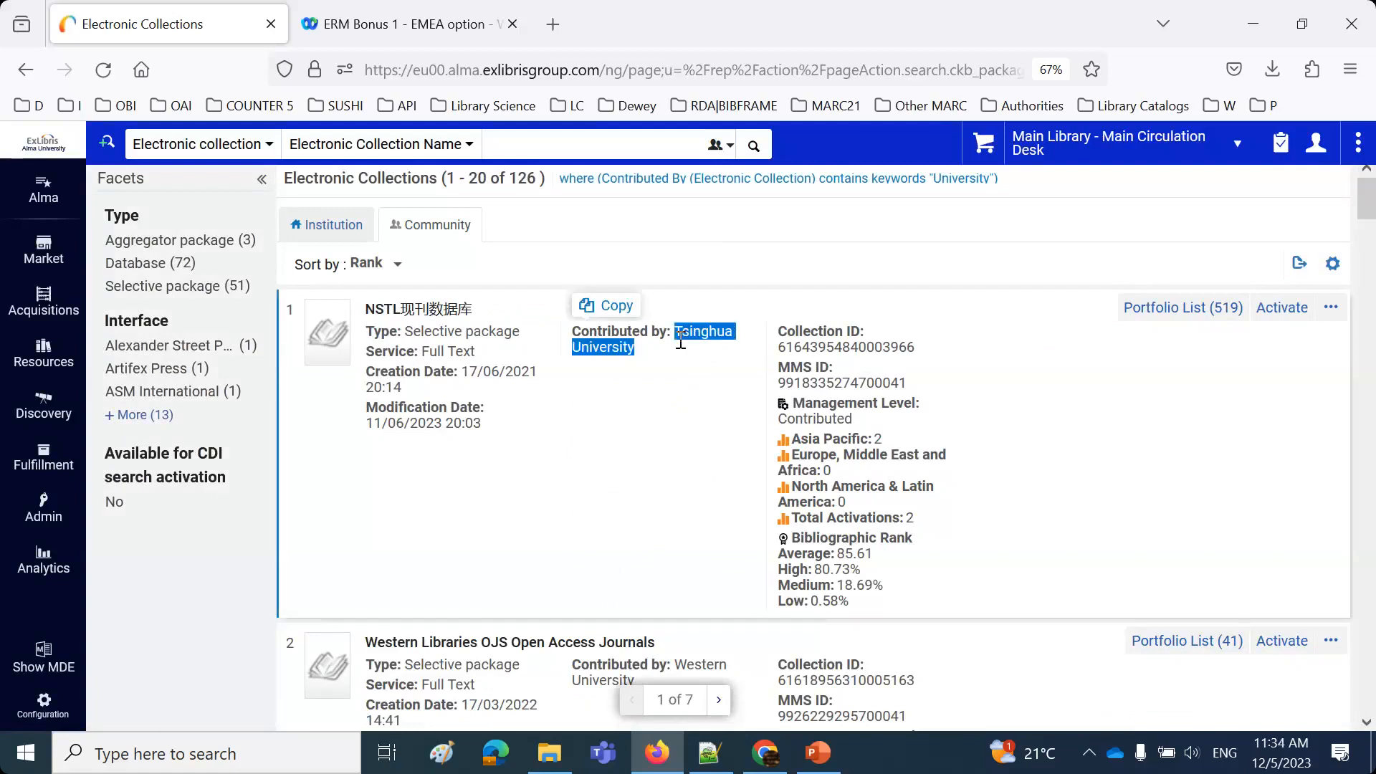
# Examine the contributors of the next electronic collections in the results and highlight the contributor of eLibrary - Narr Francke Attempto.
pyautogui.scroll(-5, 688, 375)
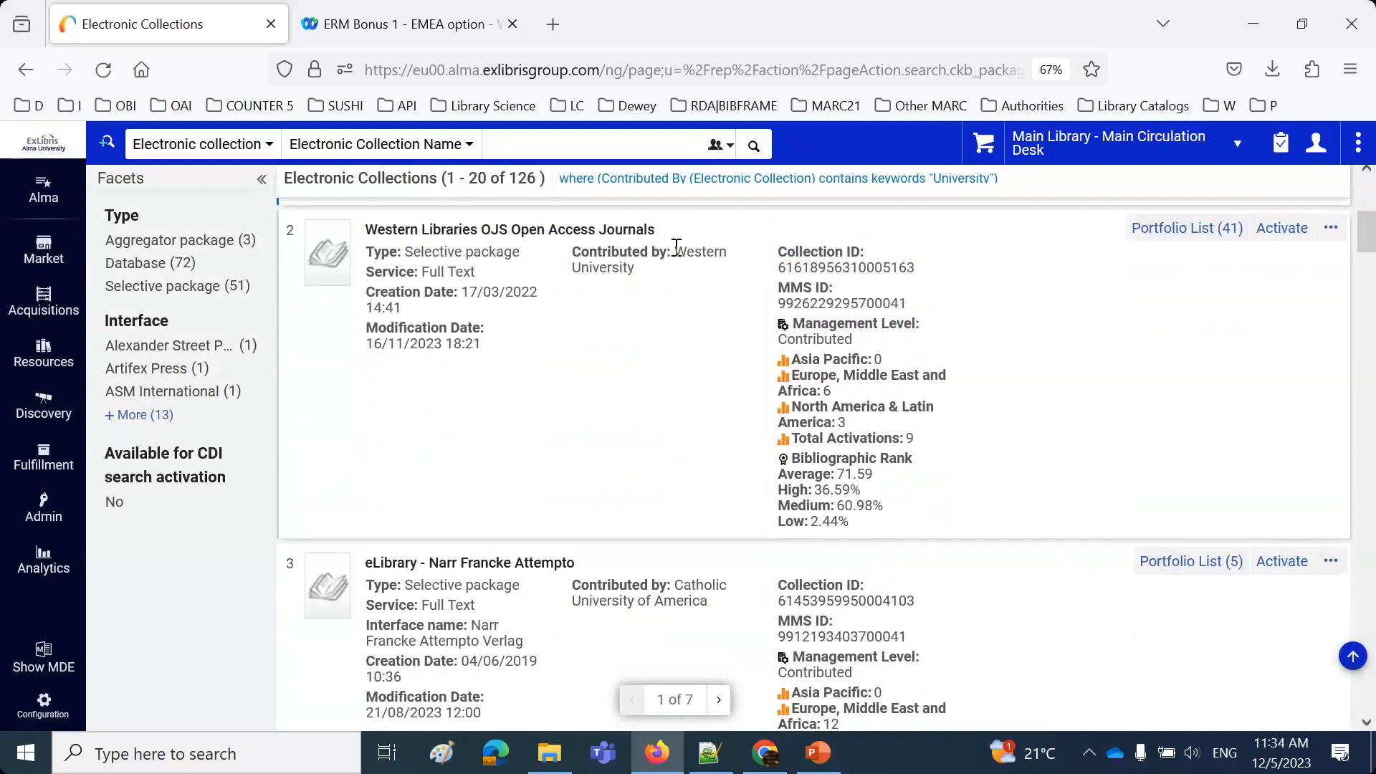
pyautogui.scroll(-3, 687, 337)
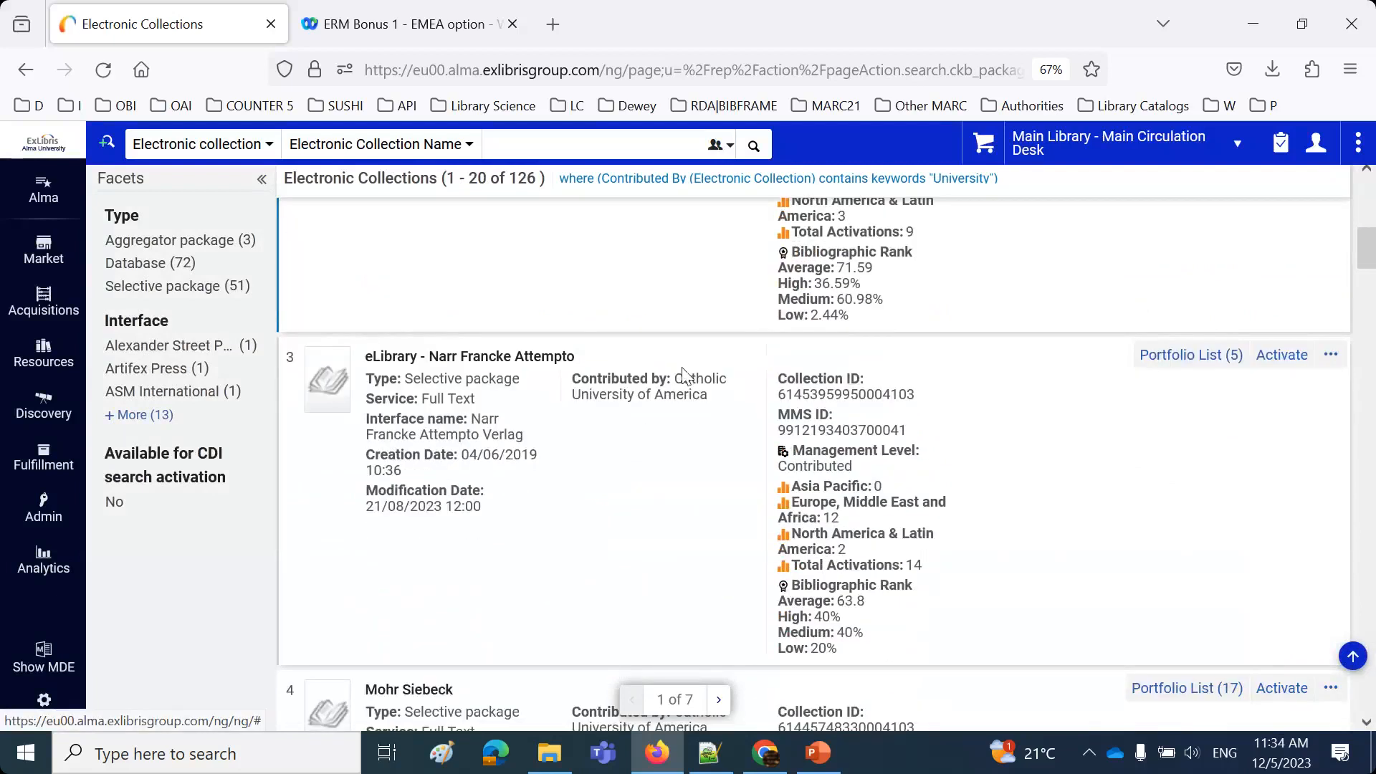
pyautogui.moveTo(678, 377); pyautogui.dragTo(689, 396)
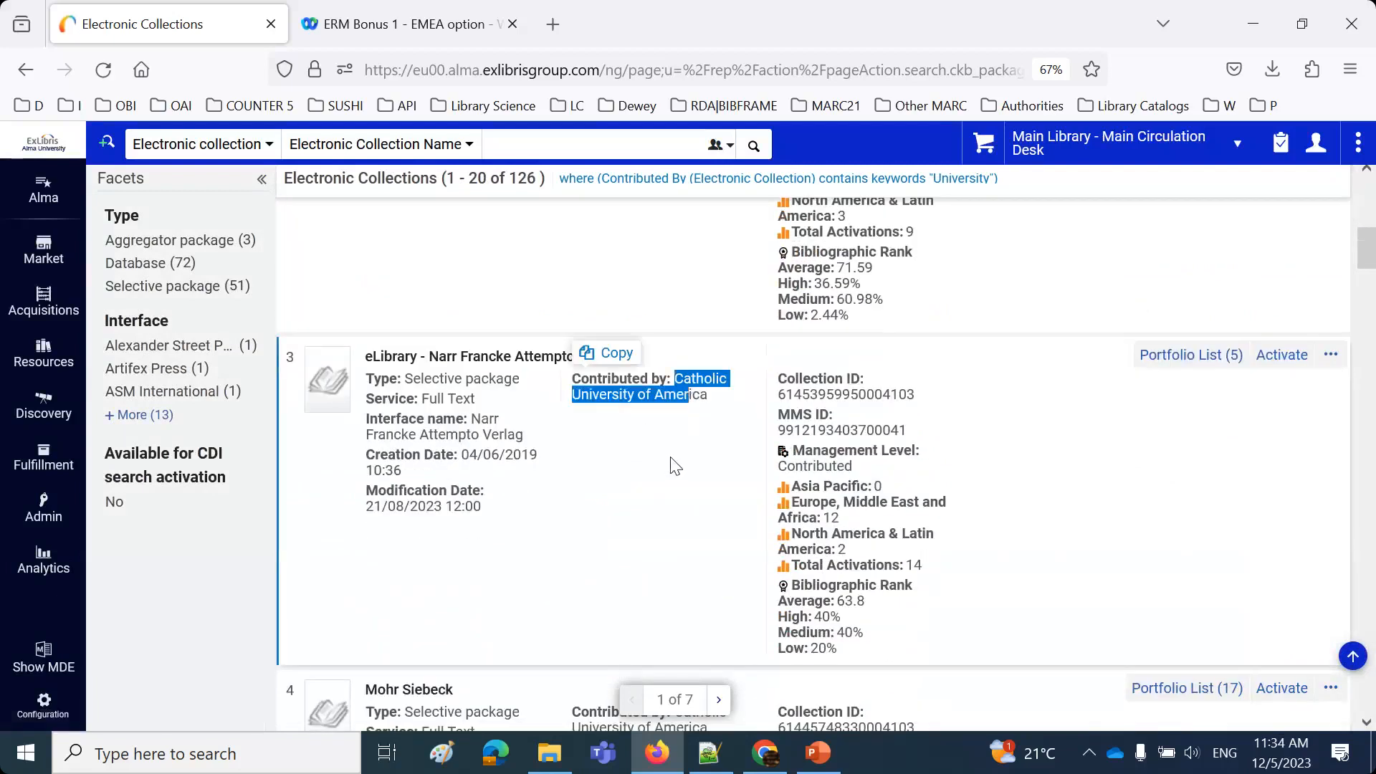
pyautogui.scroll(9, 676, 467)
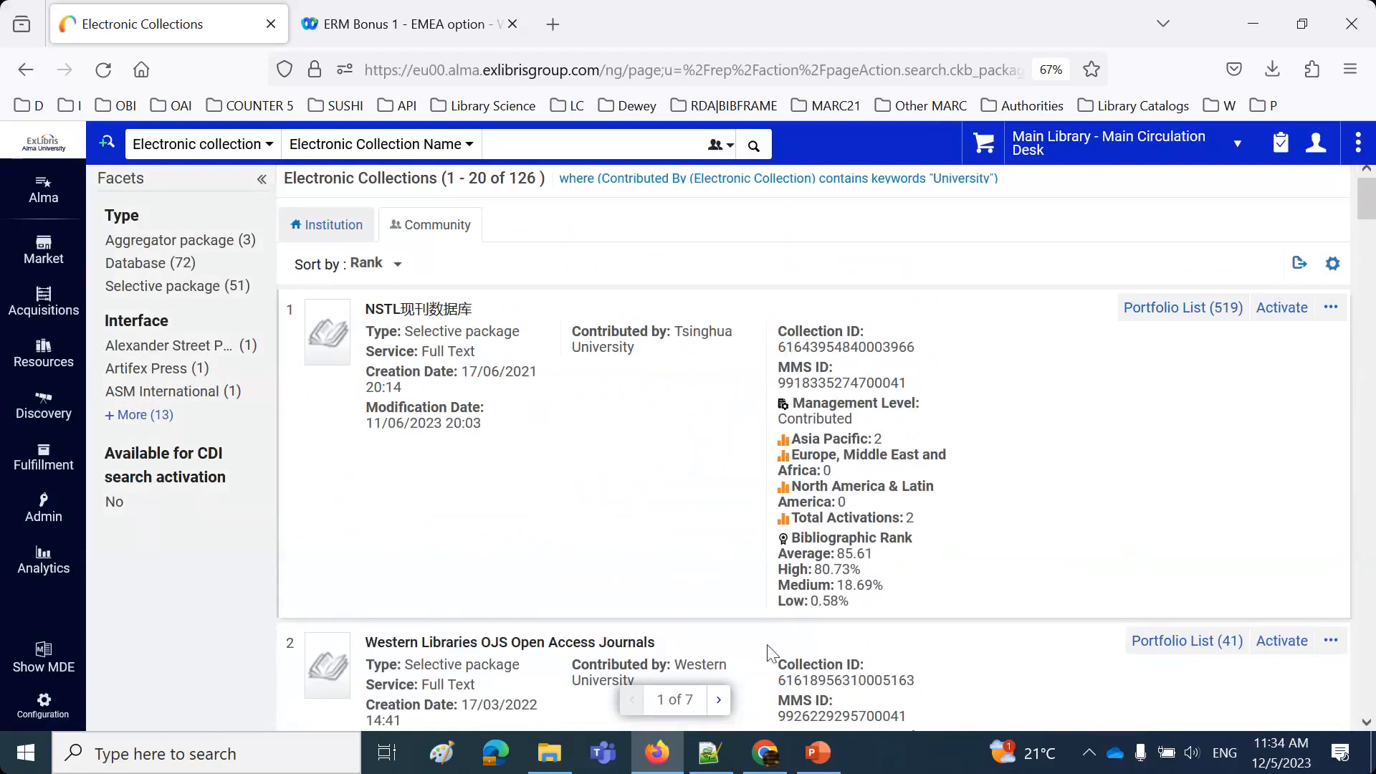
pyautogui.click(880, 21)
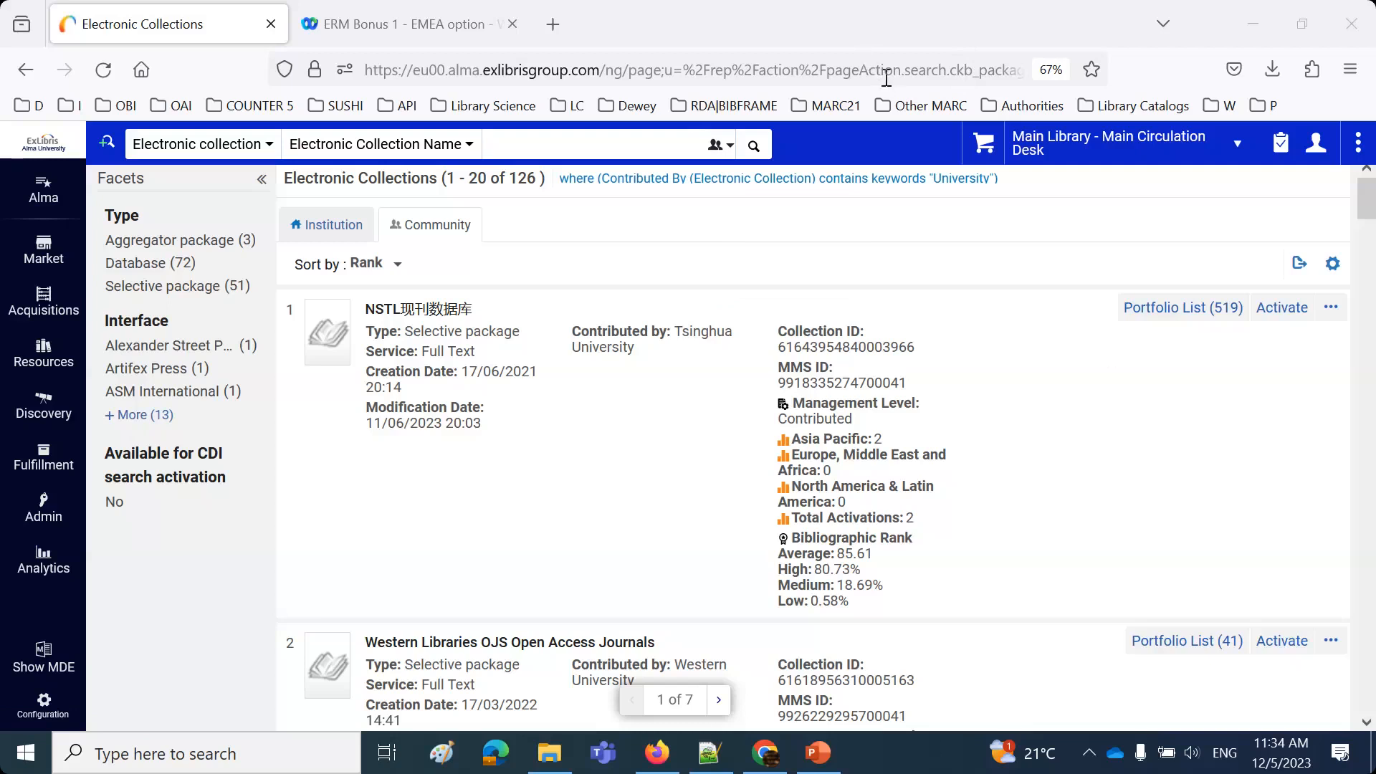
# Switch to PowerPoint and advance to the slide titled Contributing Local Electronic Collections to the CZ.
pyautogui.click(818, 753)
pyautogui.press('Right')
pyautogui.press('Right')
pyautogui.press('Right')
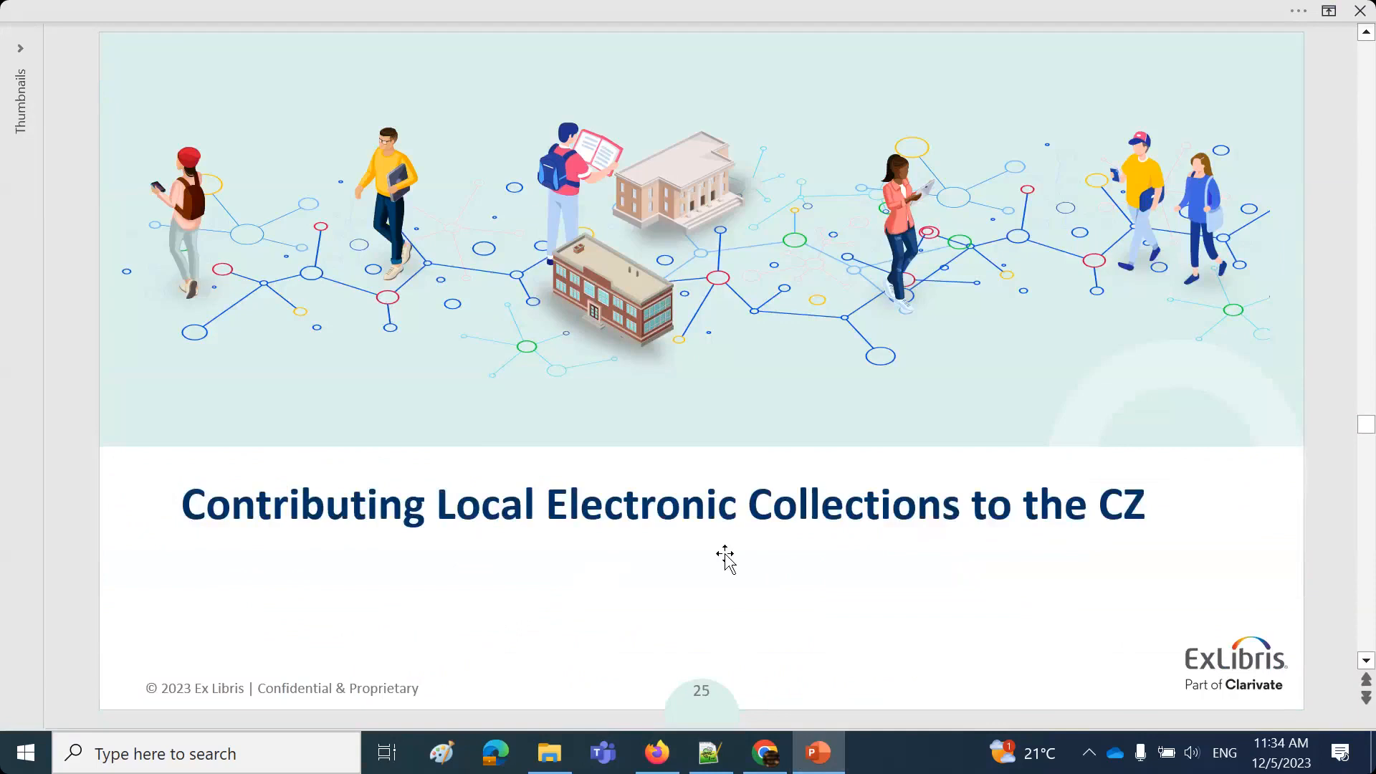
pyautogui.click(667, 761)
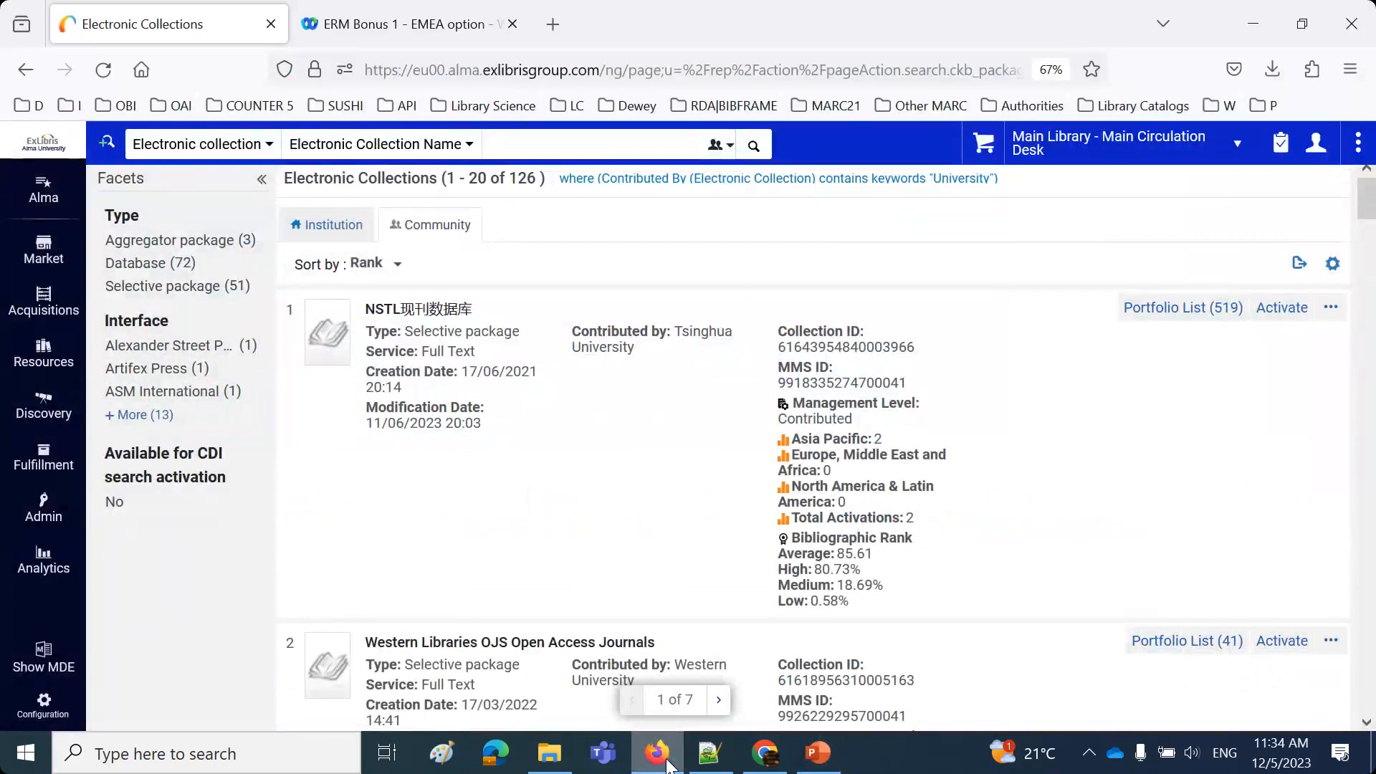
pyautogui.click(765, 752)
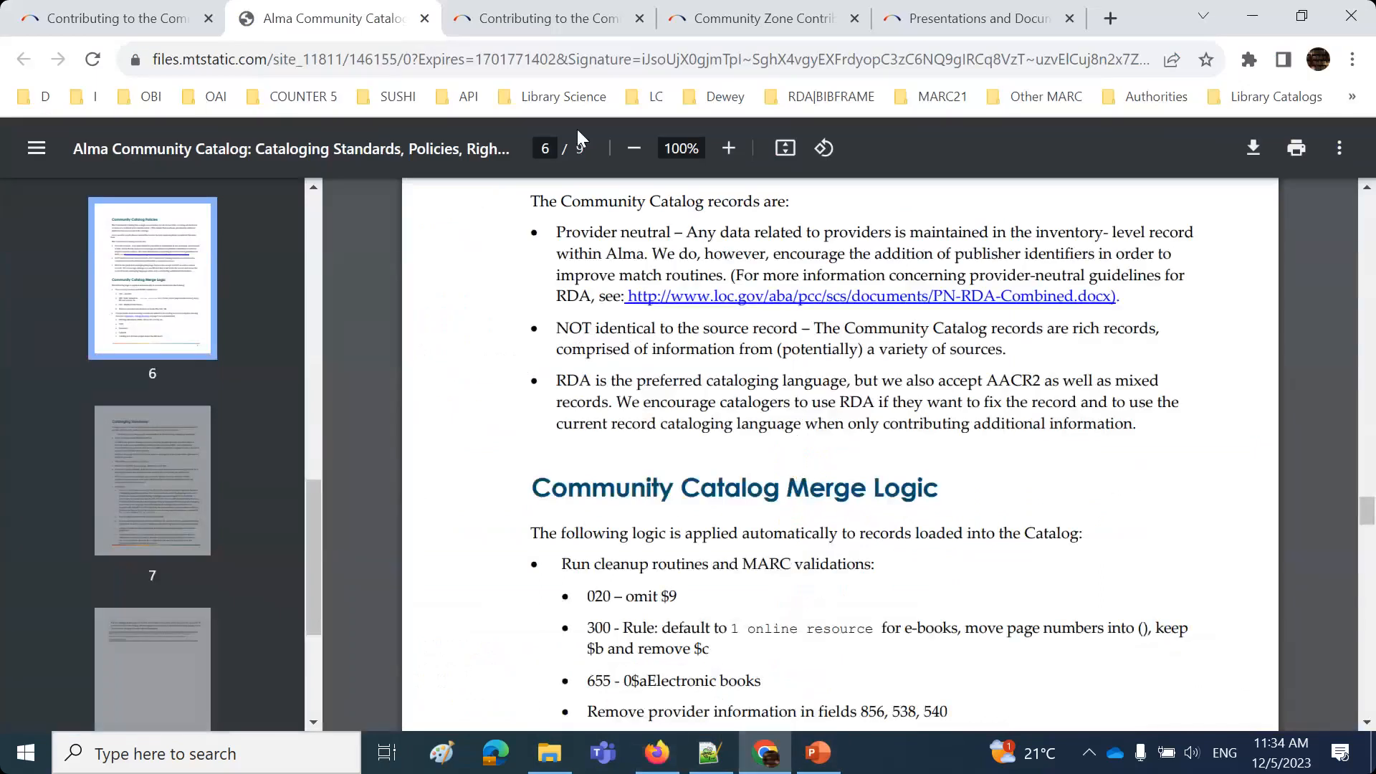
pyautogui.click(583, 7)
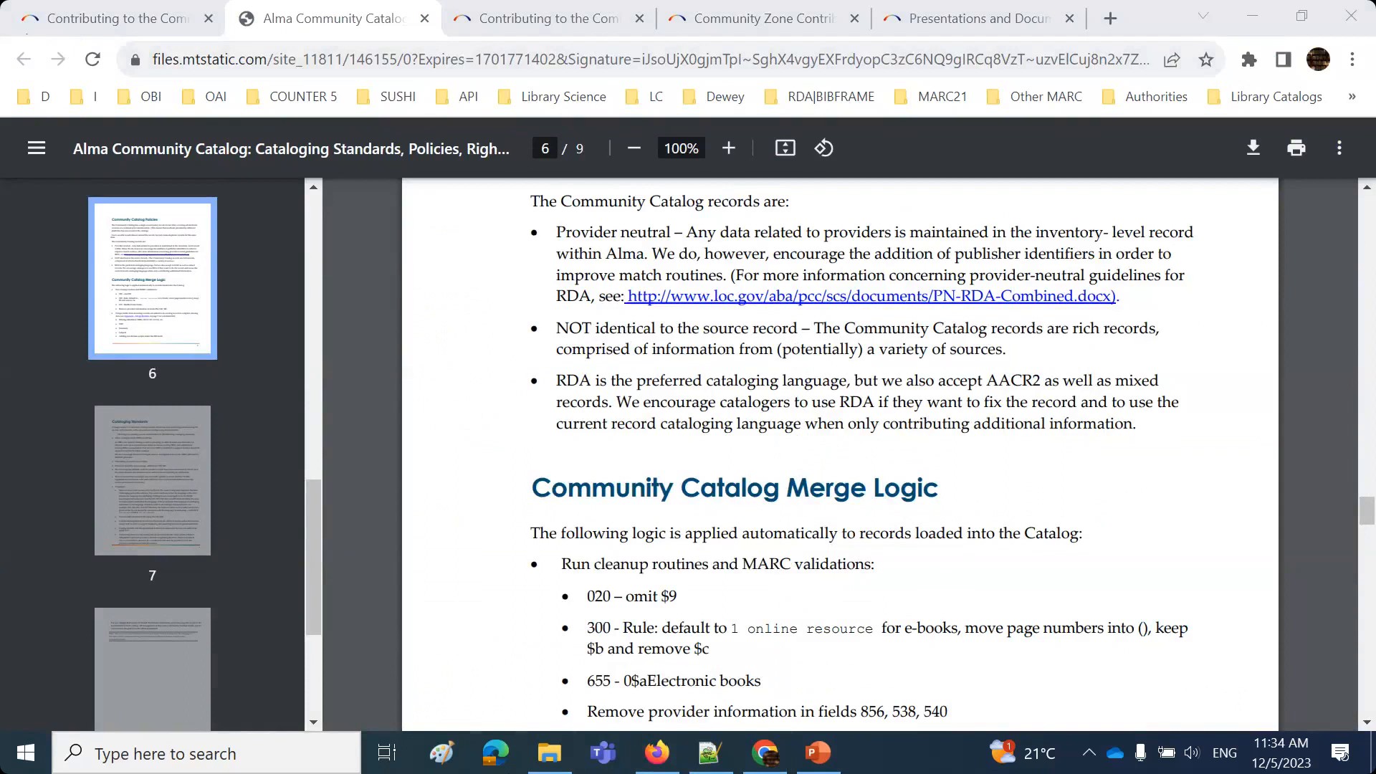
# Switch to Alma in Firefox and search the institution's electronic collections for names containing "resources".
pyautogui.click(656, 753)
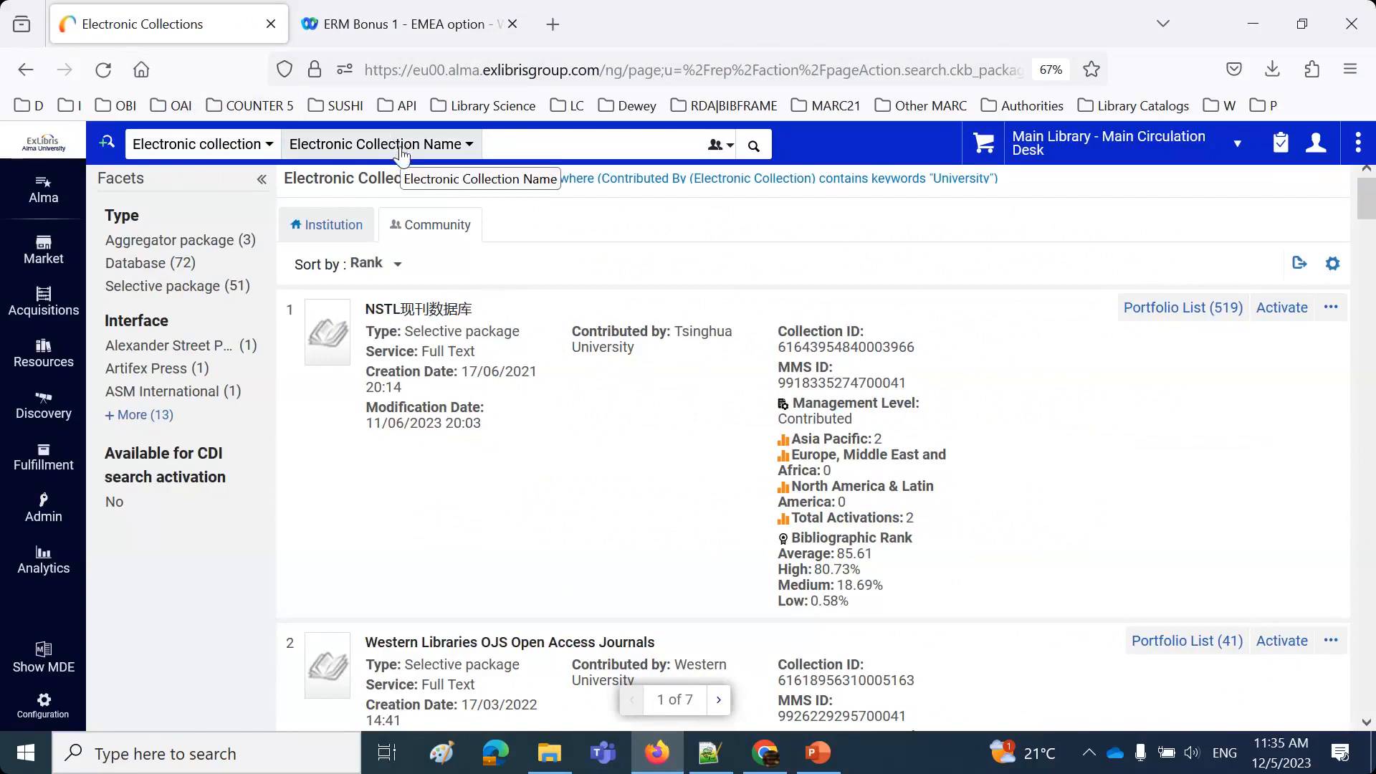
pyautogui.click(719, 145)
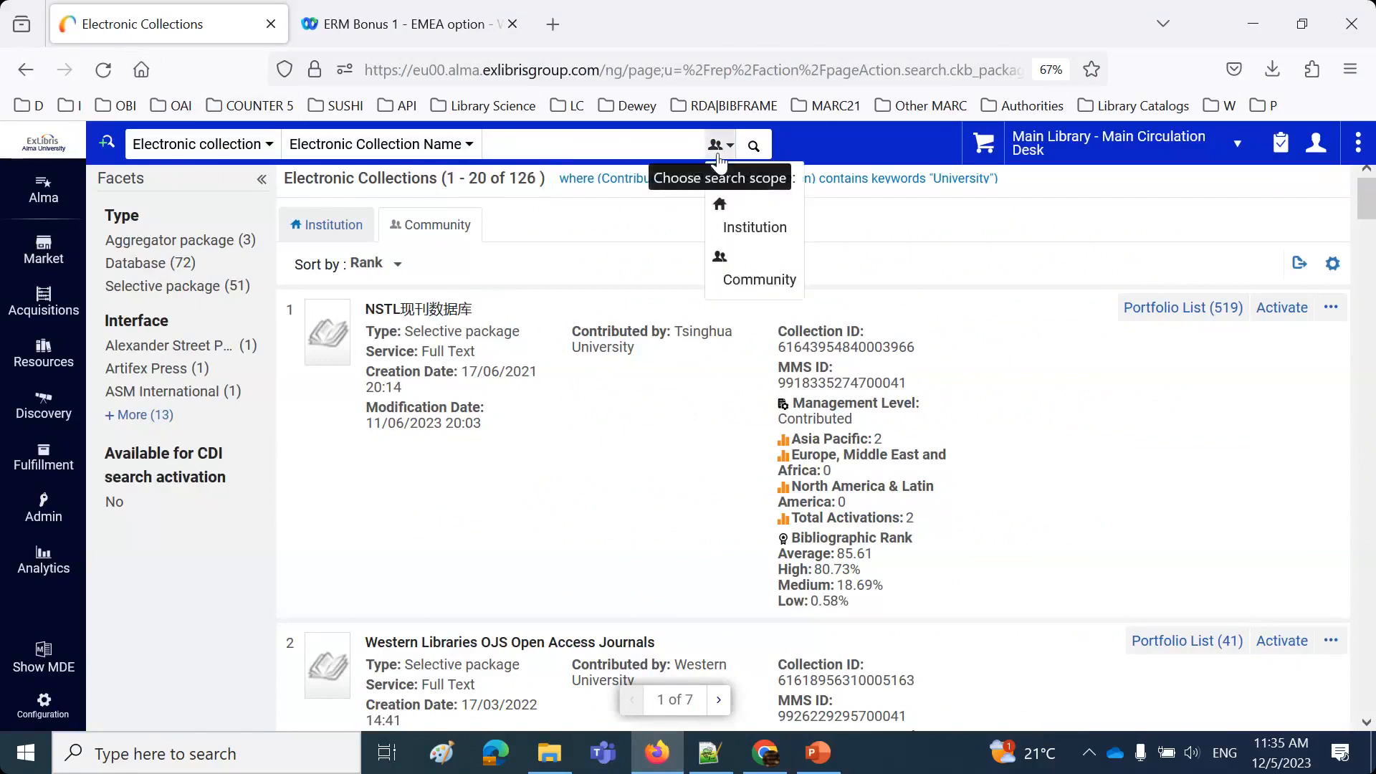
pyautogui.click(753, 231)
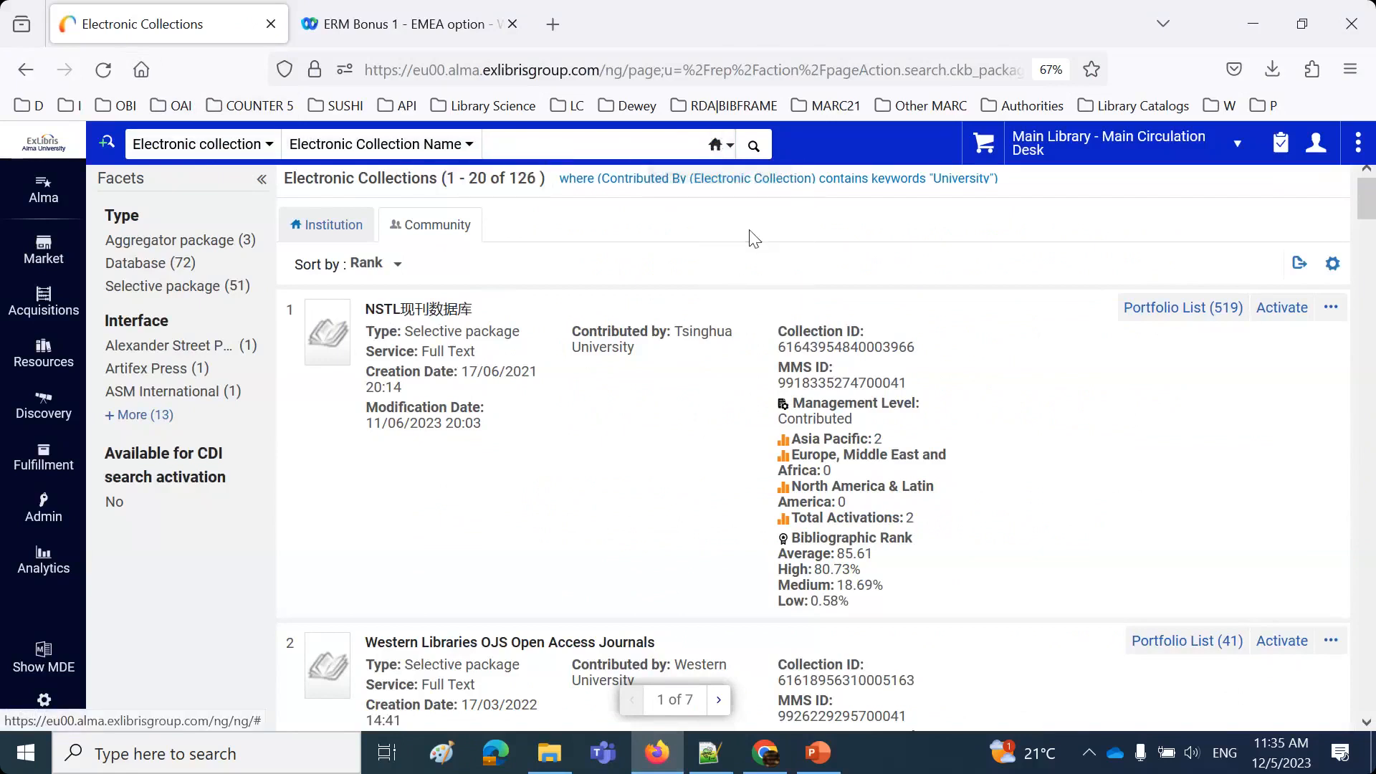
pyautogui.click(546, 149)
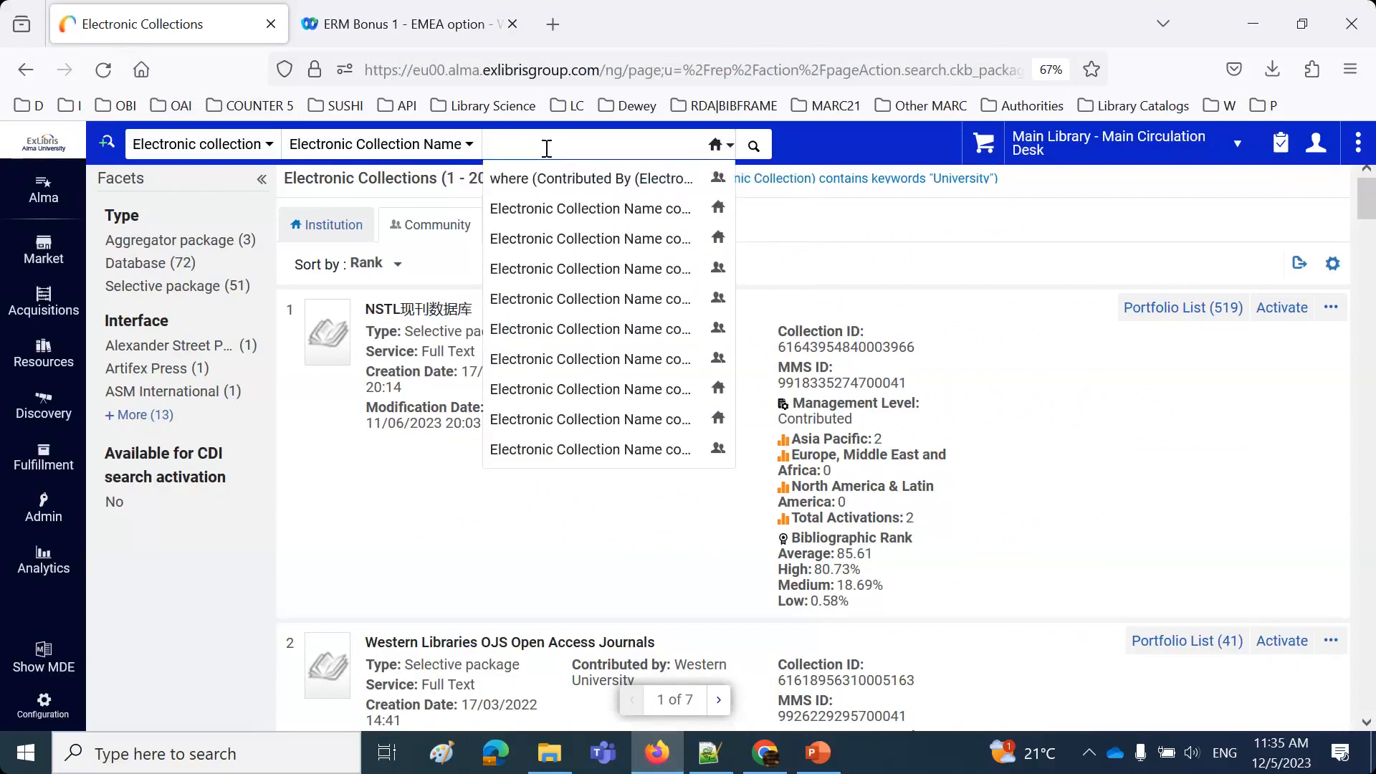
pyautogui.write('resources')
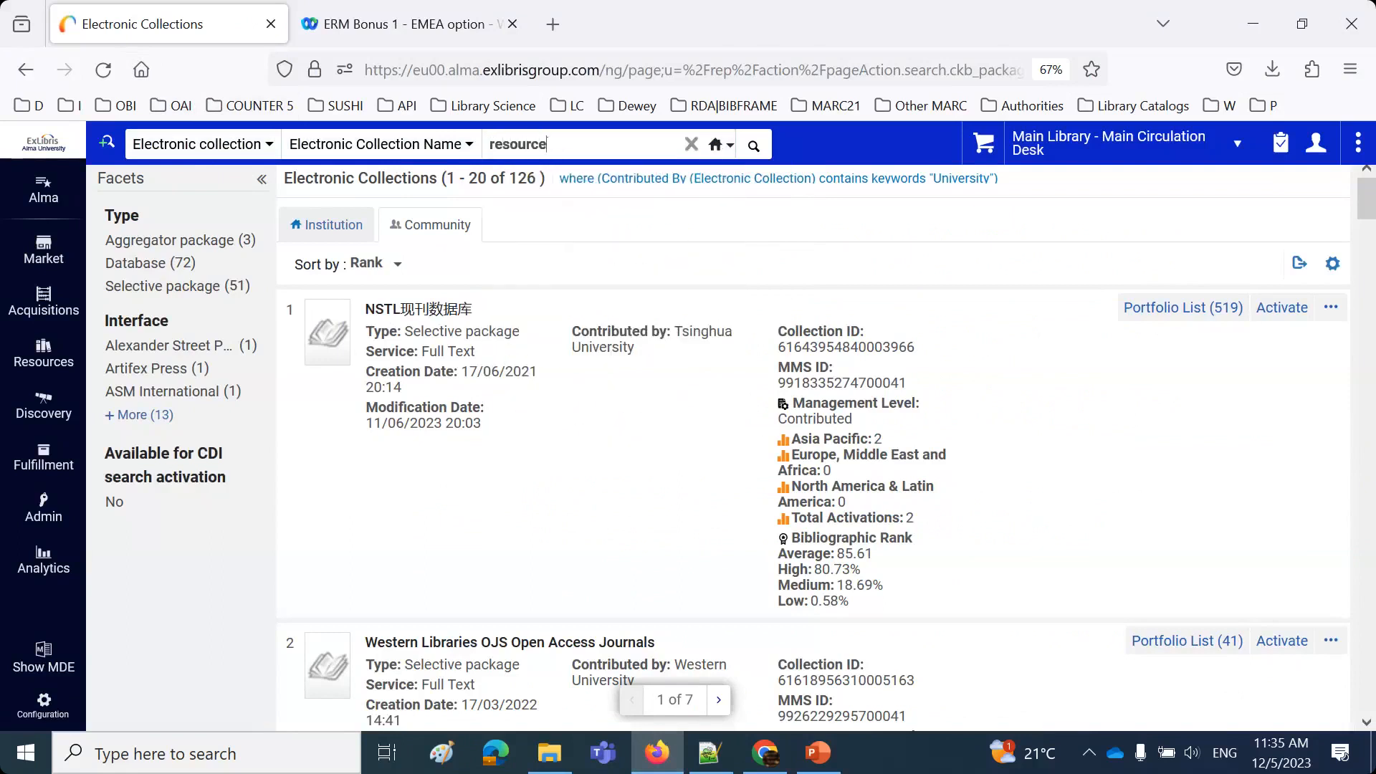
pyautogui.press('Return')
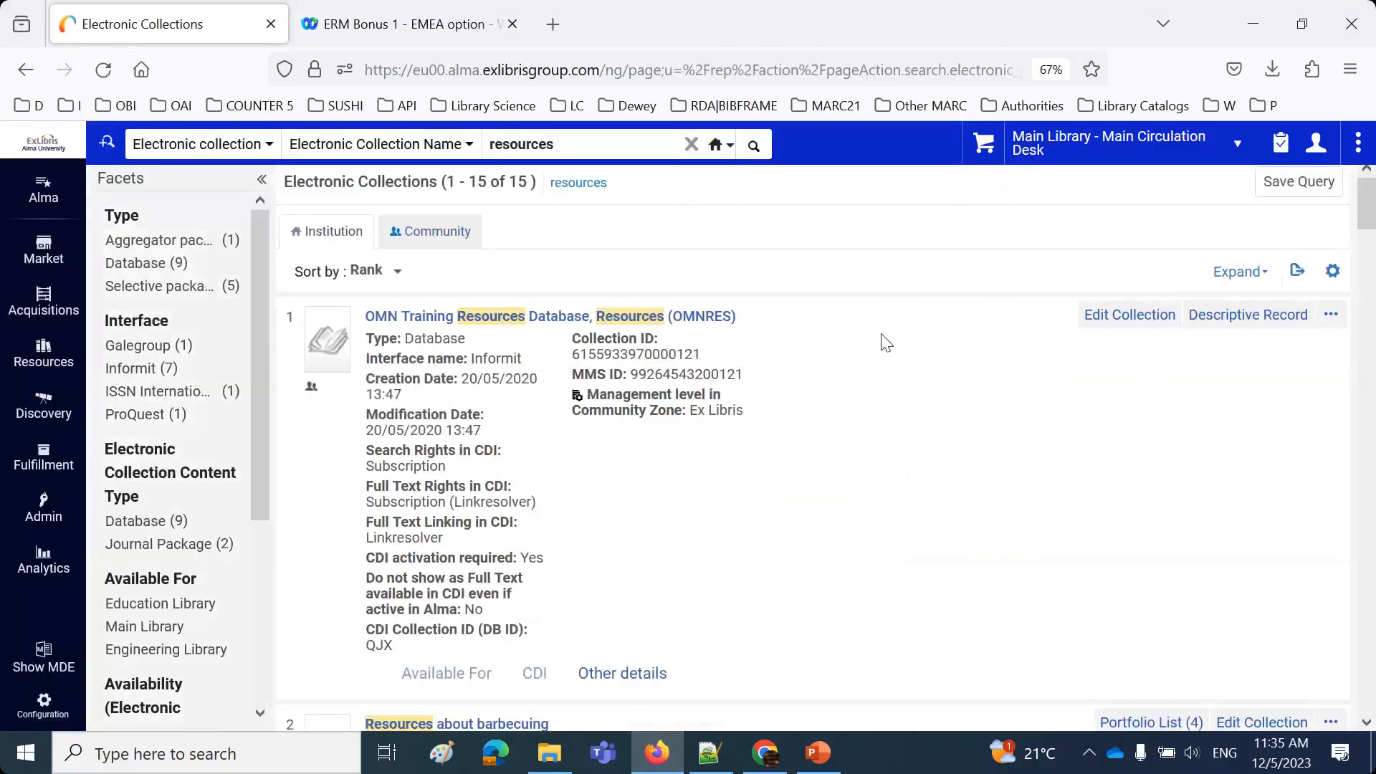
# Locate the local collection Resources about barbecuing in the results and examine its dates and identifiers.
pyautogui.scroll(-4, 887, 346)
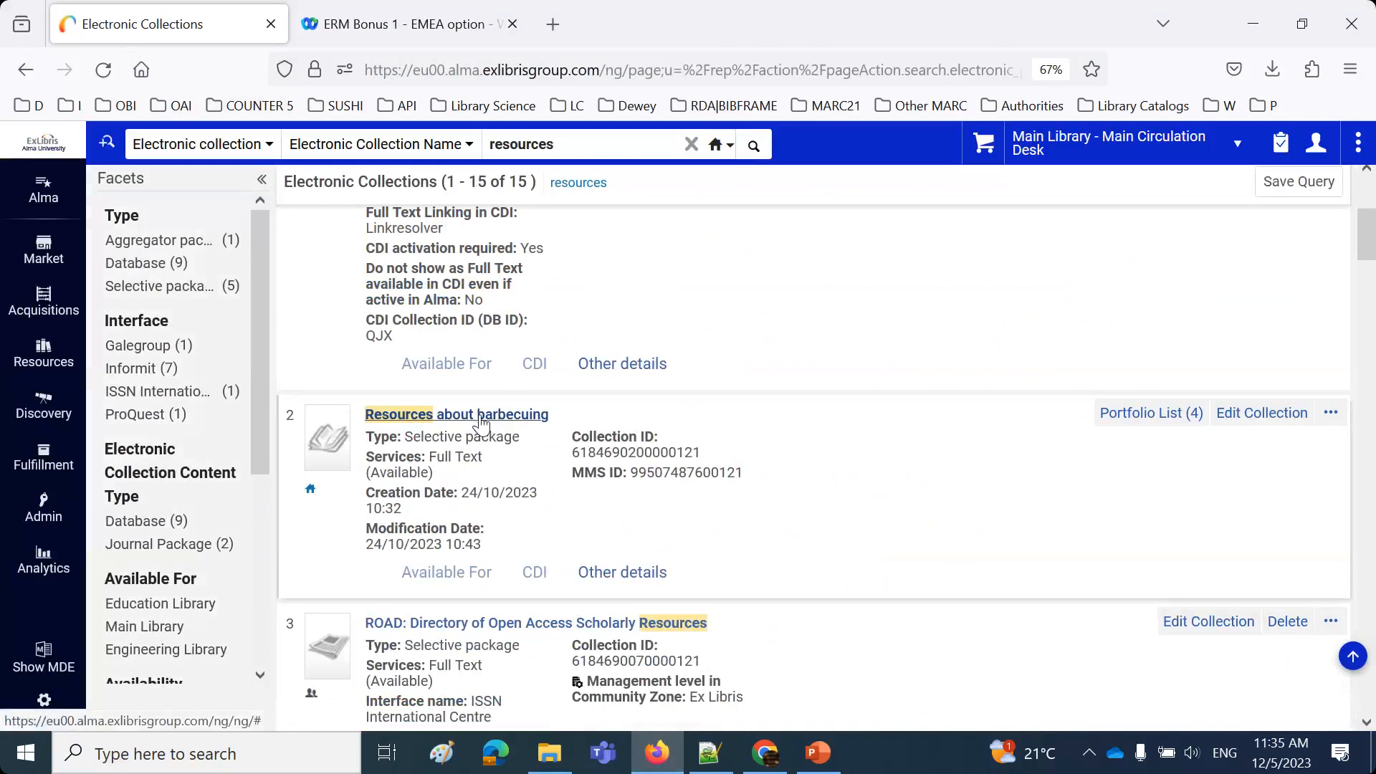
pyautogui.moveTo(463, 494); pyautogui.dragTo(616, 502)
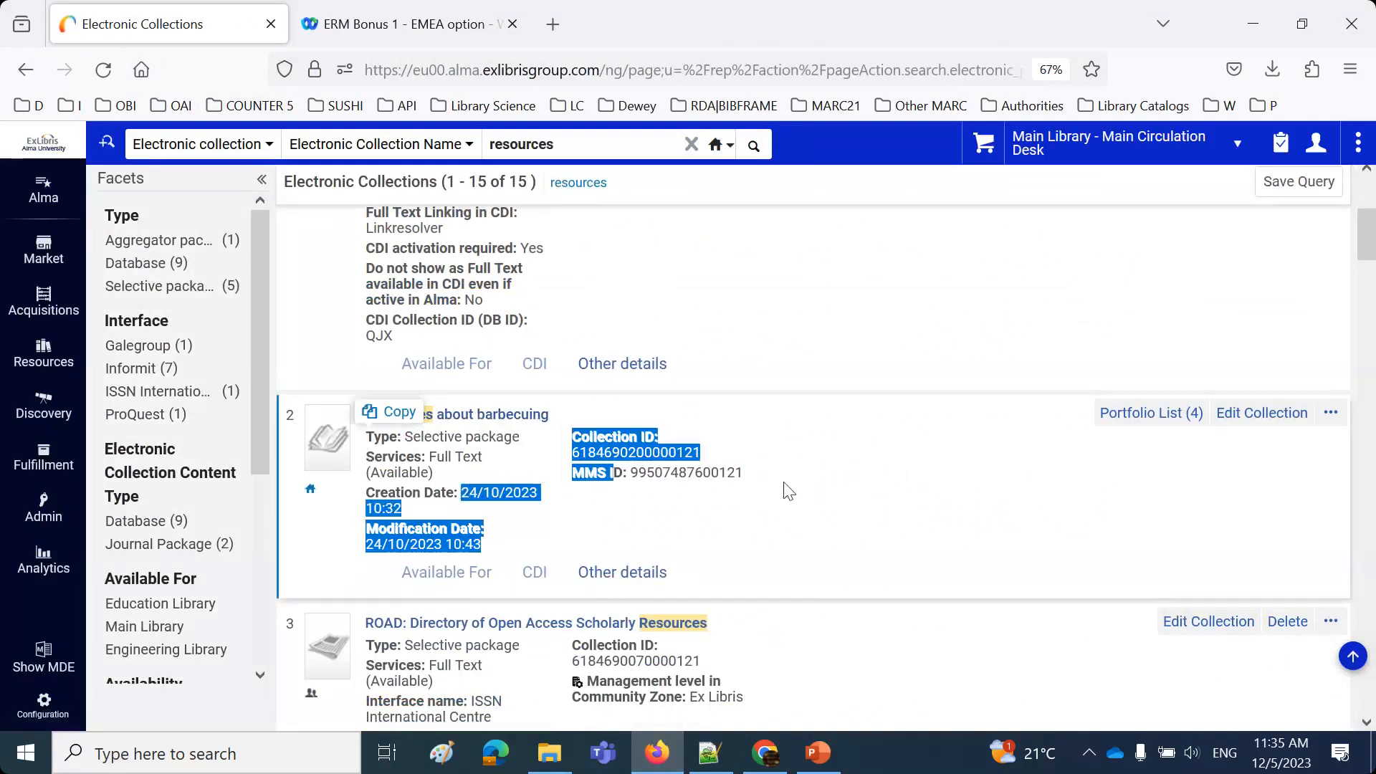
pyautogui.click(585, 519)
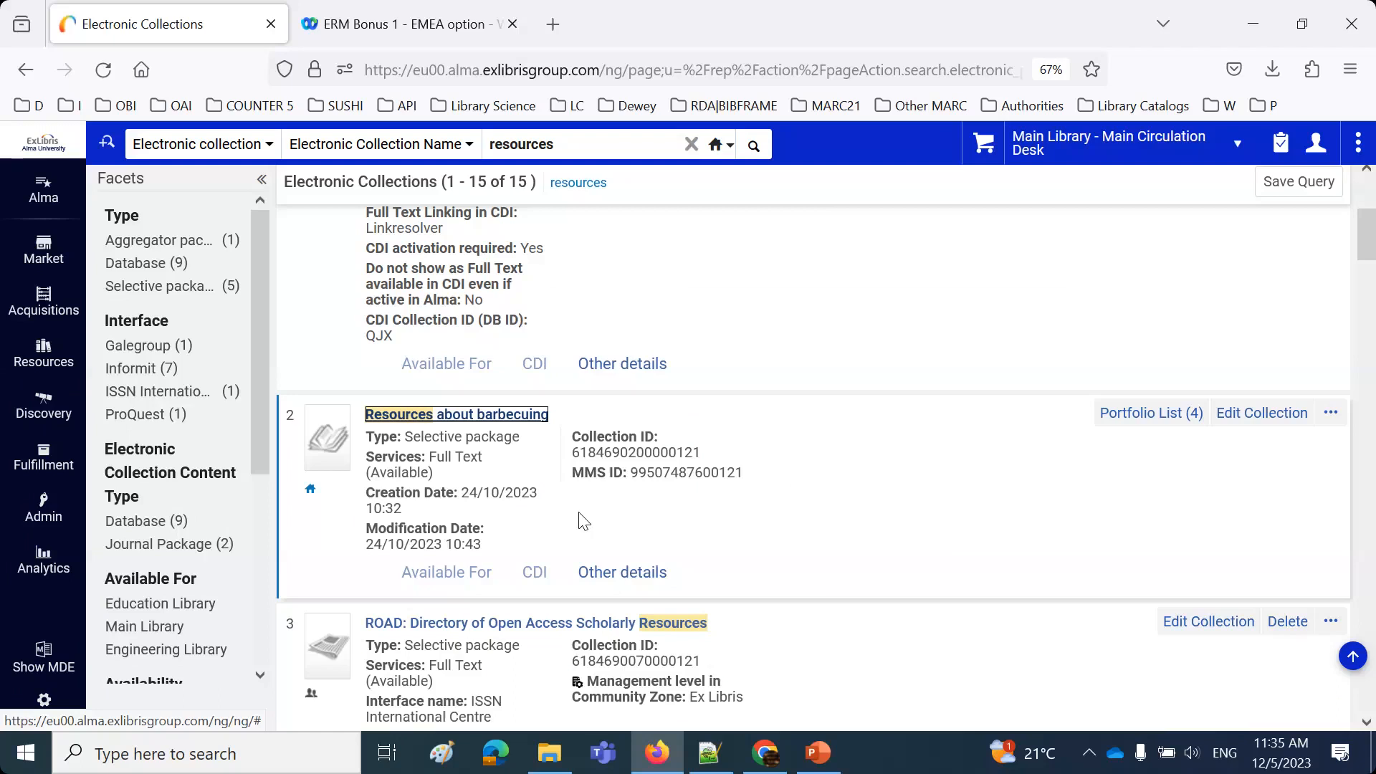
# Search the institution's electronic collections with Contributed By (Electronic Collection) containing the keyword "adelaide".
pyautogui.click(106, 149)
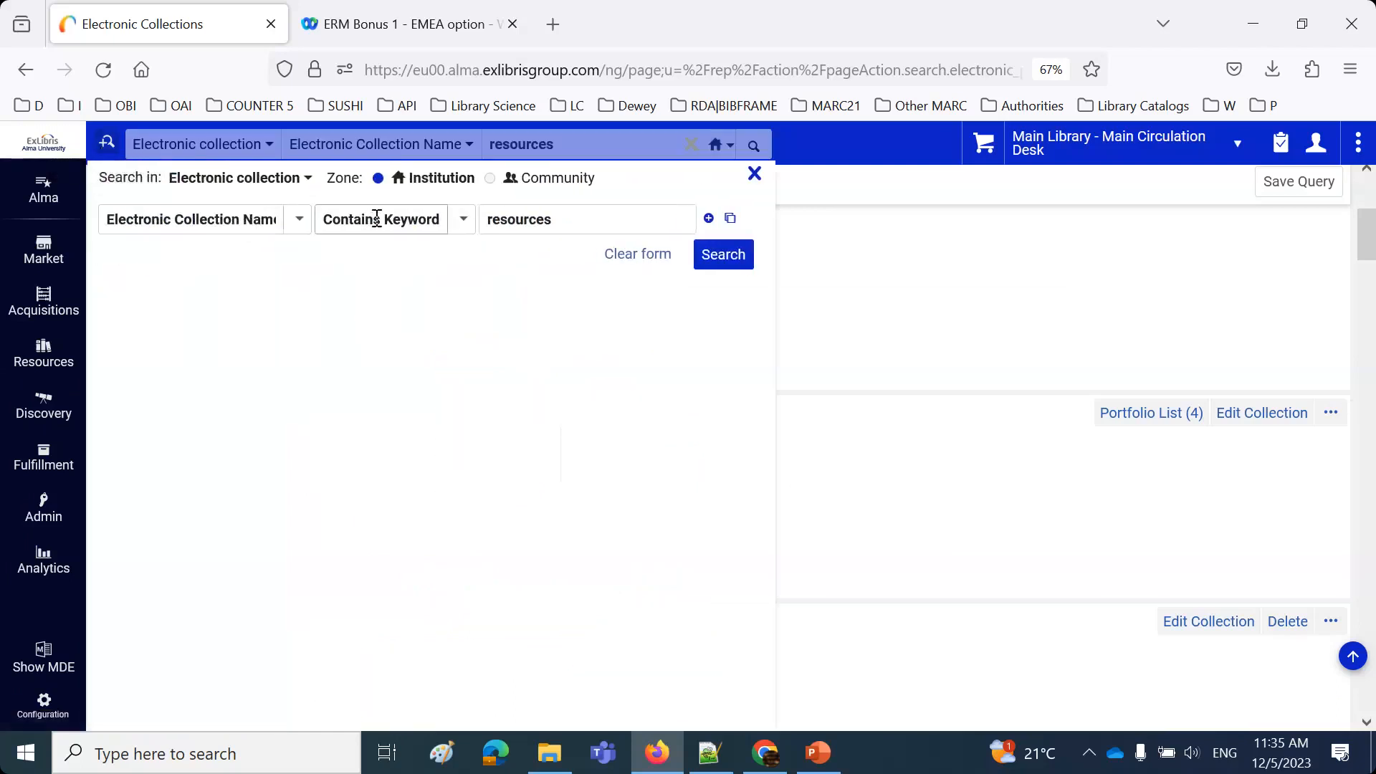
pyautogui.click(189, 227)
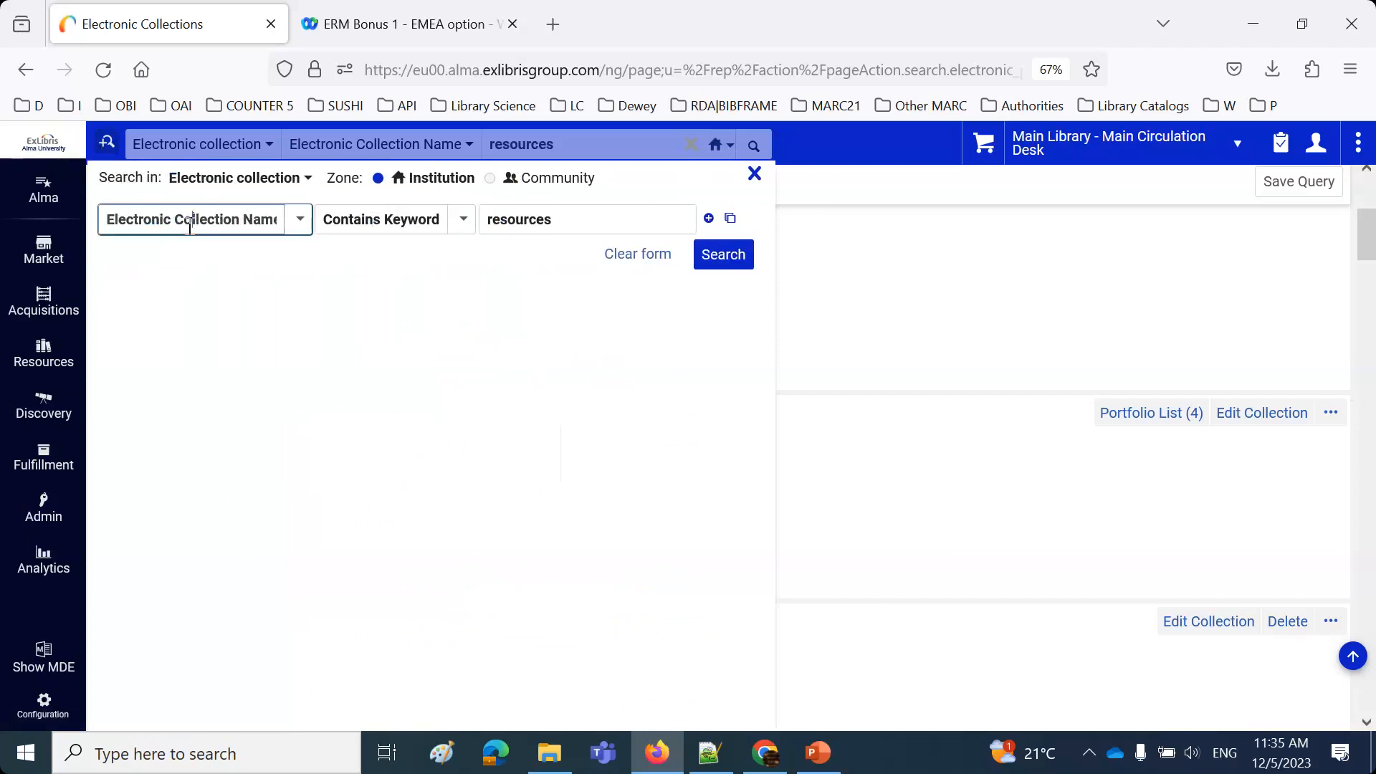
pyautogui.click(195, 260)
pyautogui.click(516, 222)
pyautogui.write('adelaide')
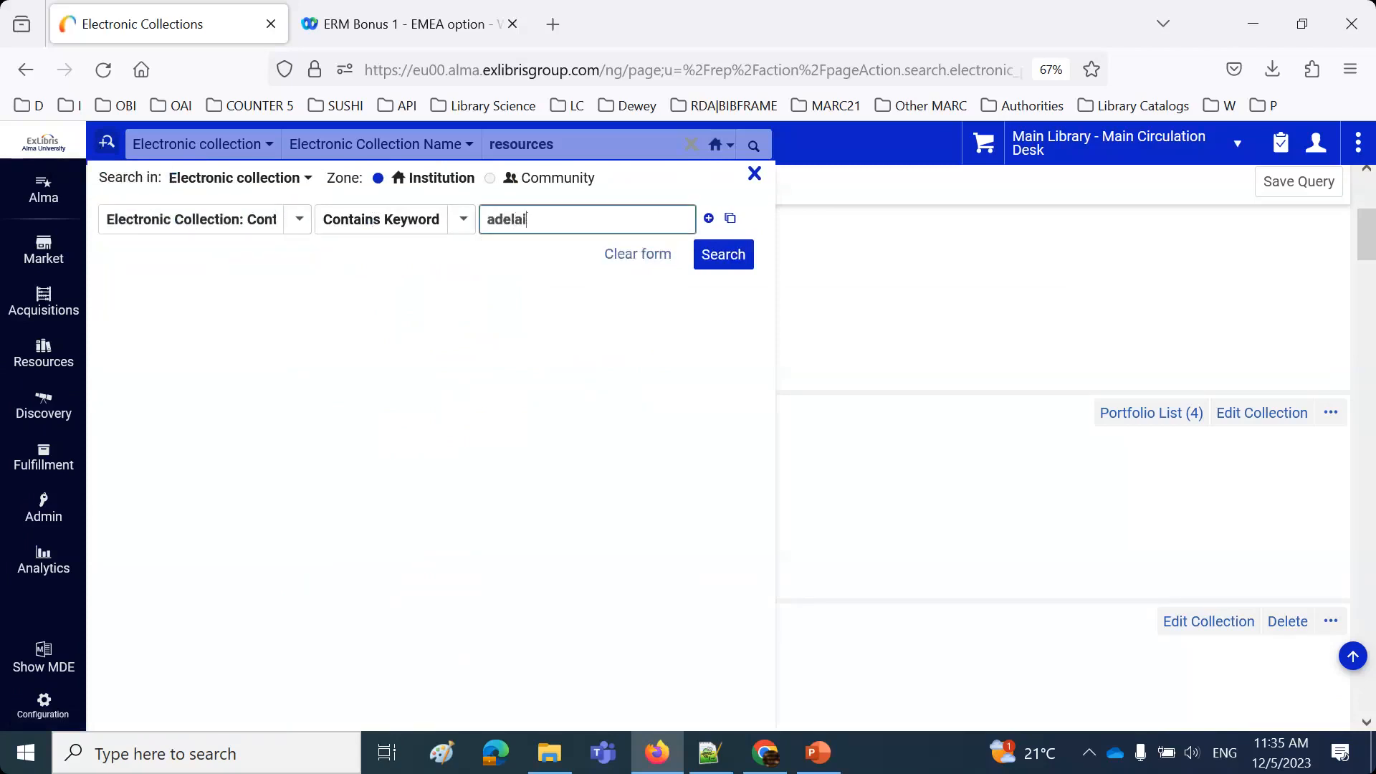
pyautogui.click(713, 258)
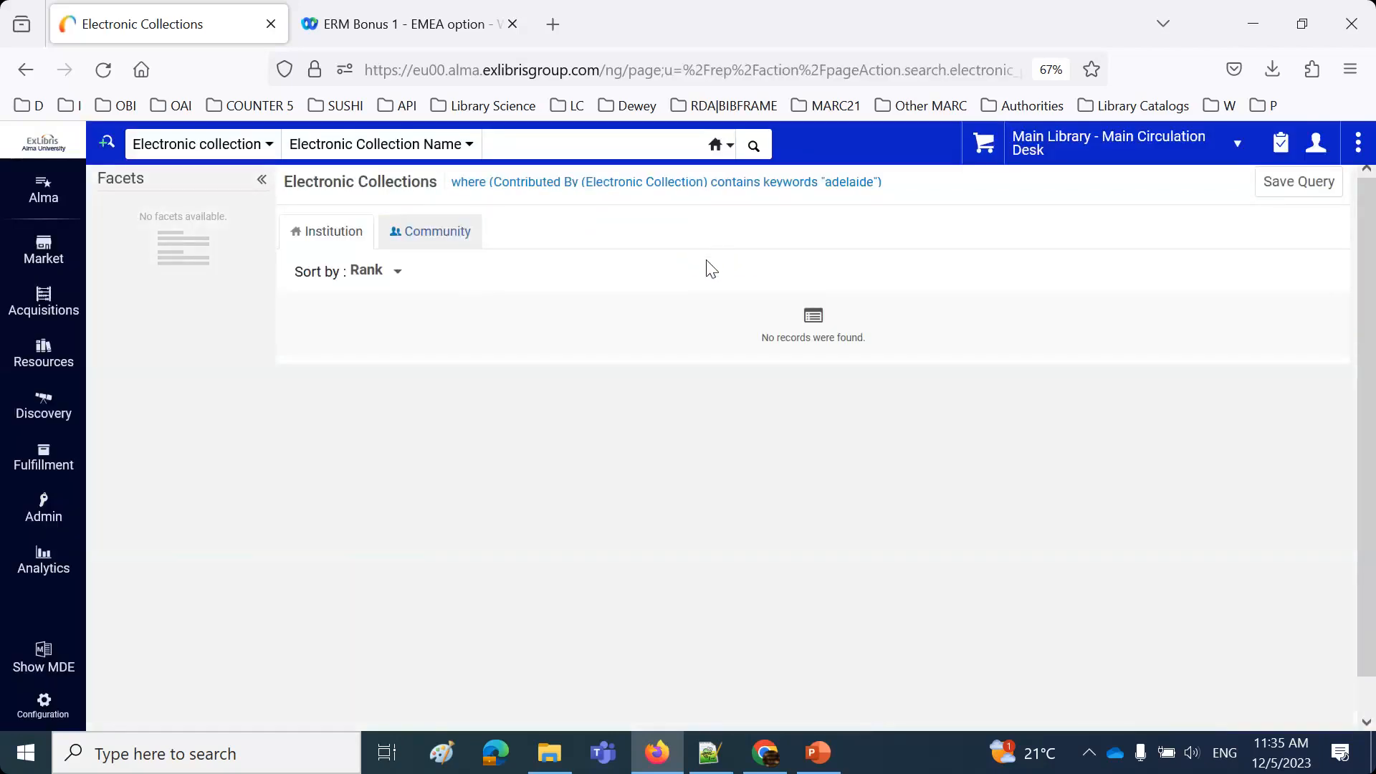
# Reopen the contributor query, change its keyword to "adalaide", and rerun the search.
pyautogui.click(532, 146)
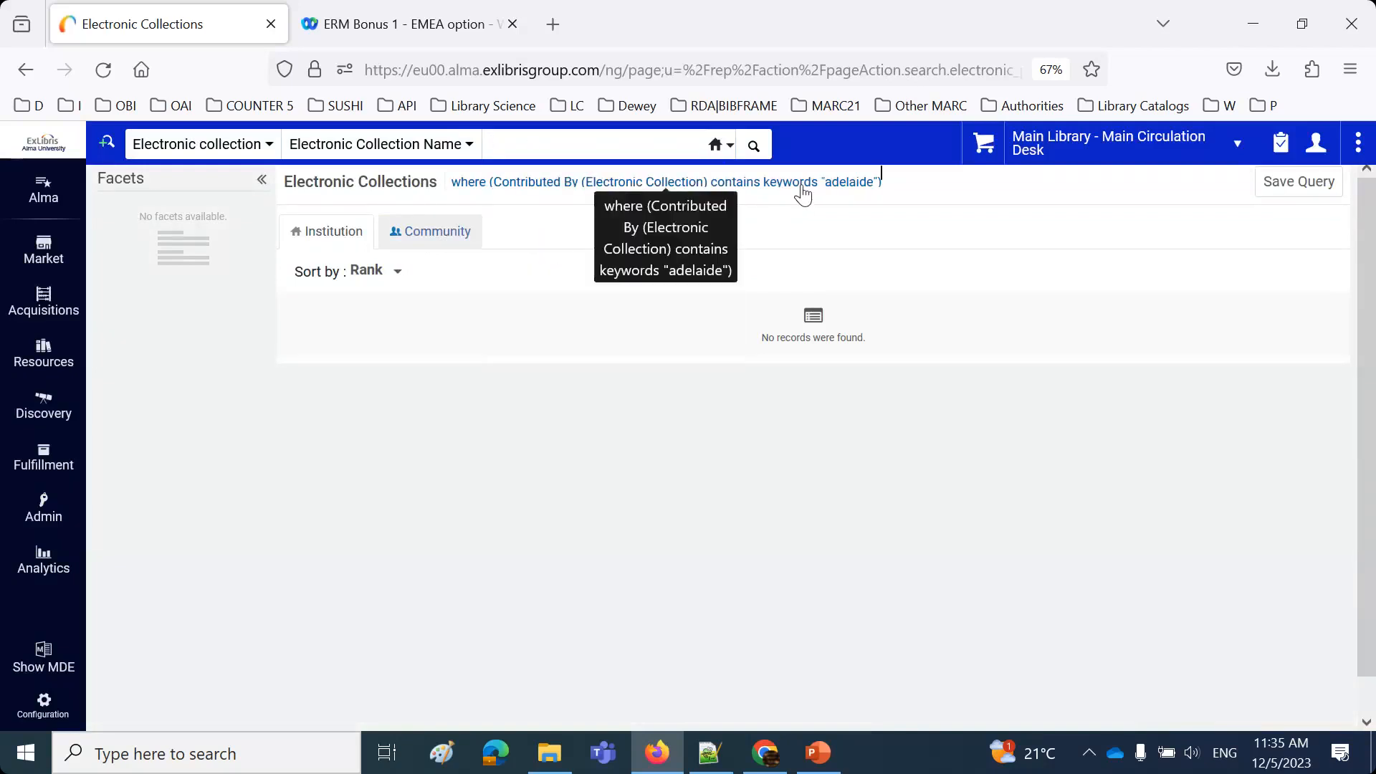
pyautogui.click(803, 183)
pyautogui.click(507, 220)
pyautogui.press('Delete')
pyautogui.write('a')
pyautogui.click(710, 265)
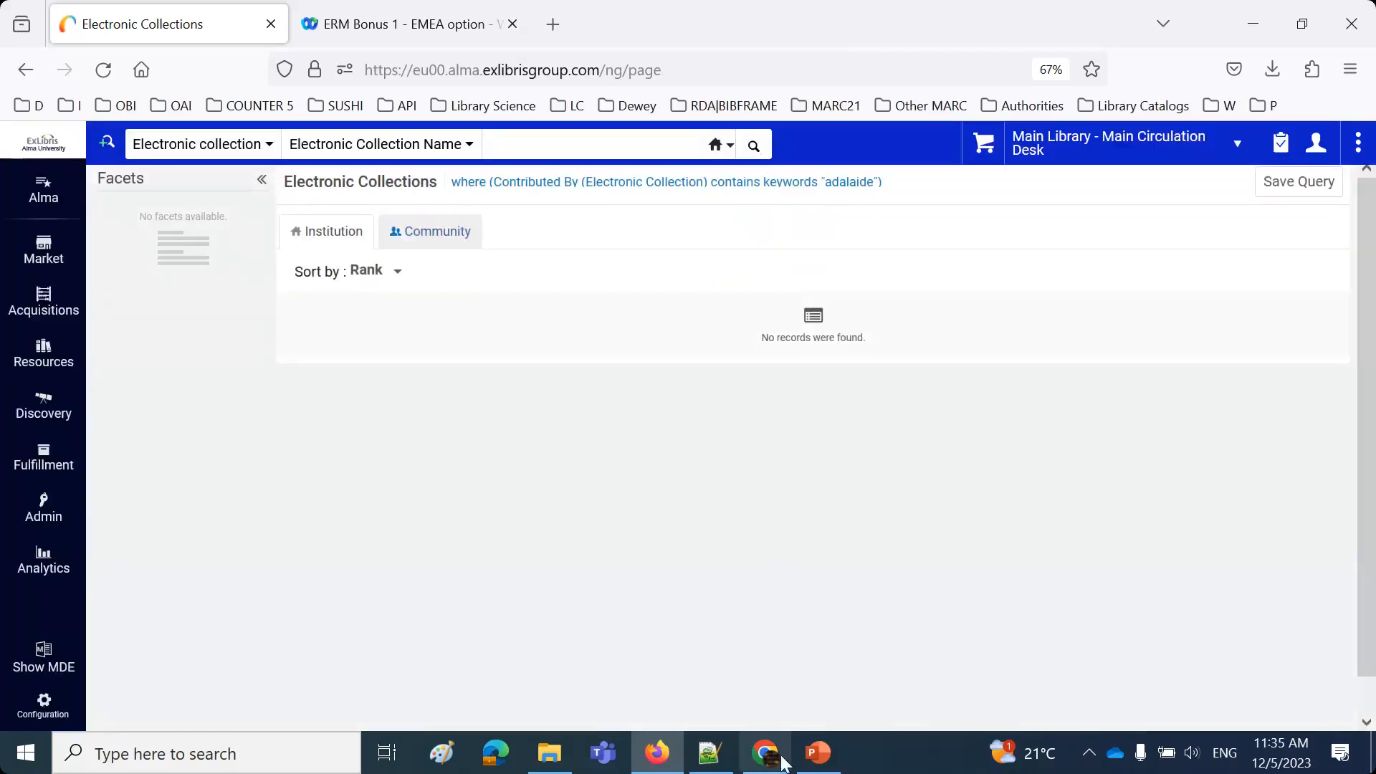
# Look up "adelaide" on Google in a new browser tab and highlight the city's name to check its spelling.
pyautogui.click(639, 15)
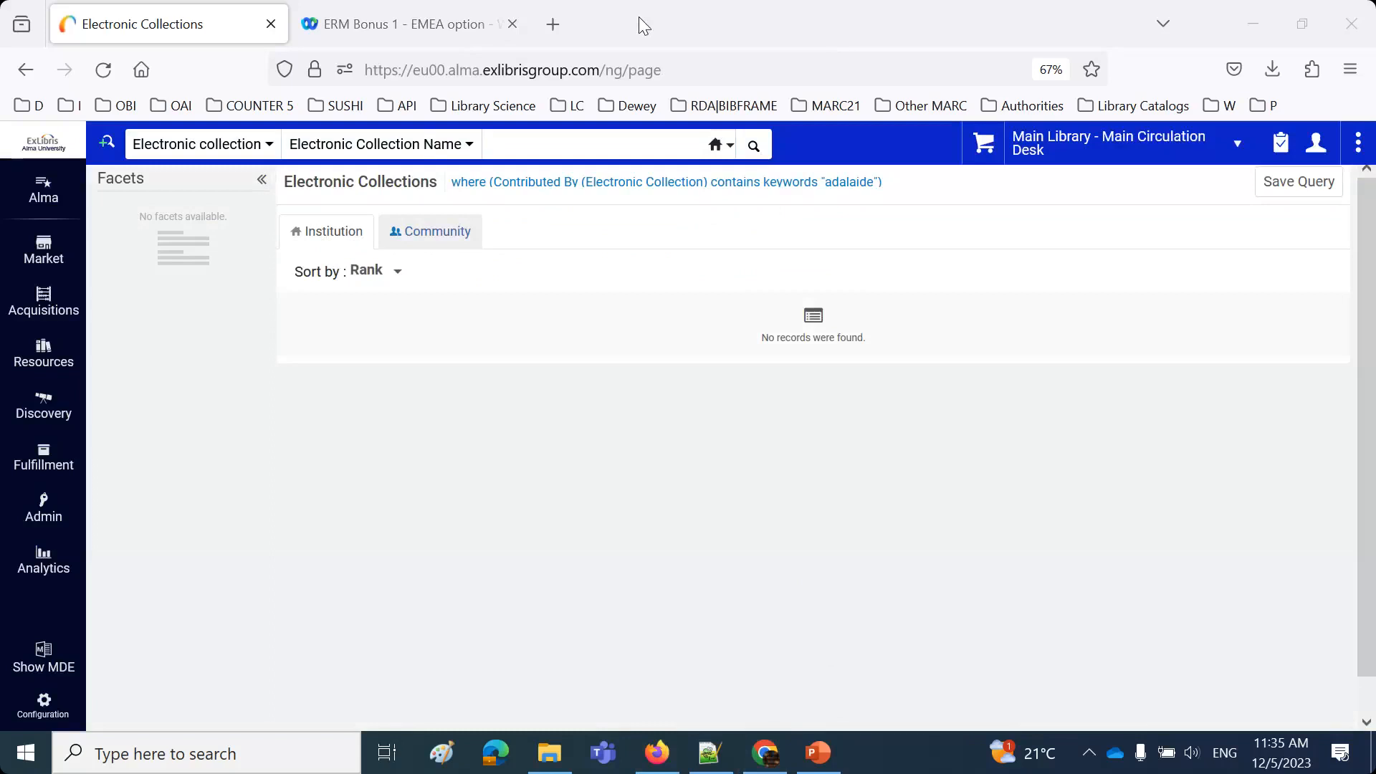
pyautogui.click(558, 19)
pyautogui.write('adelaide')
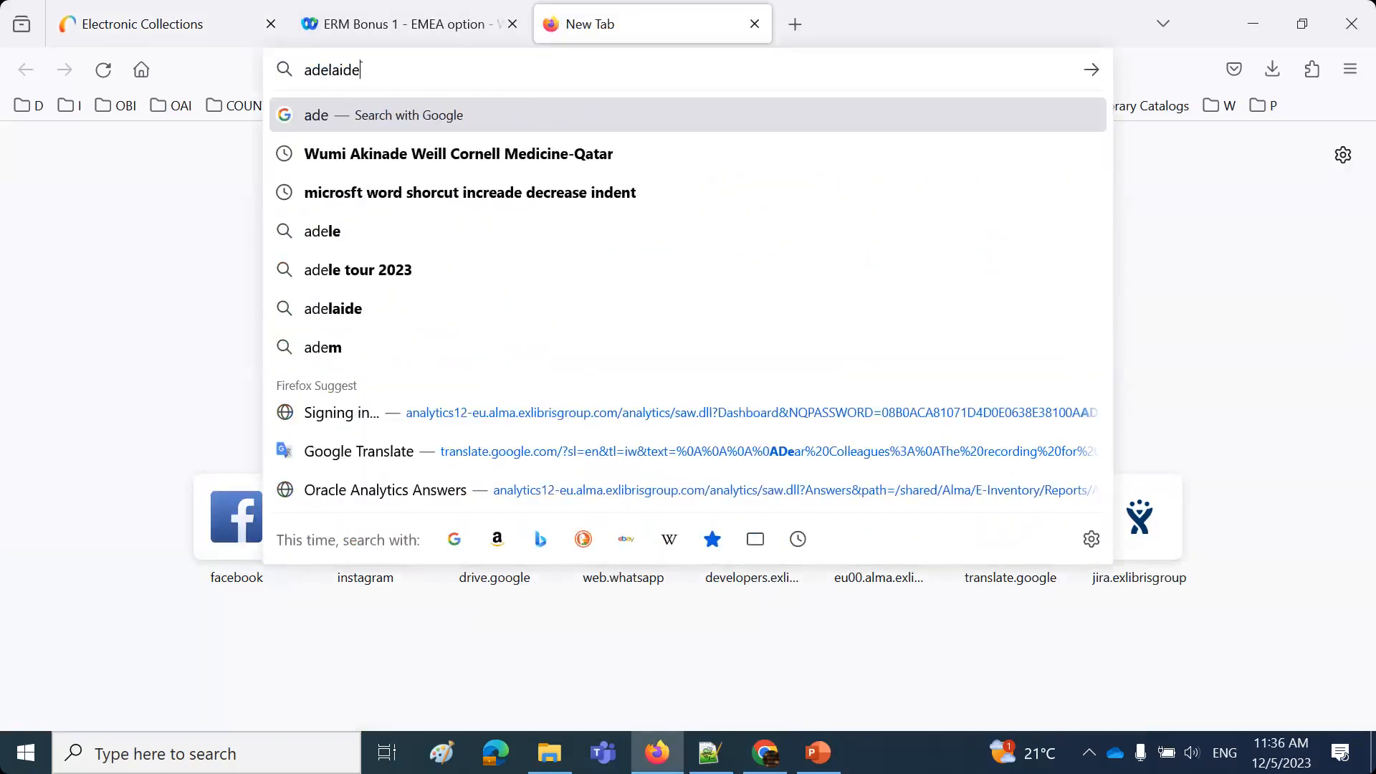
pyautogui.press('Return')
pyautogui.moveTo(190, 372); pyautogui.dragTo(47, 370)
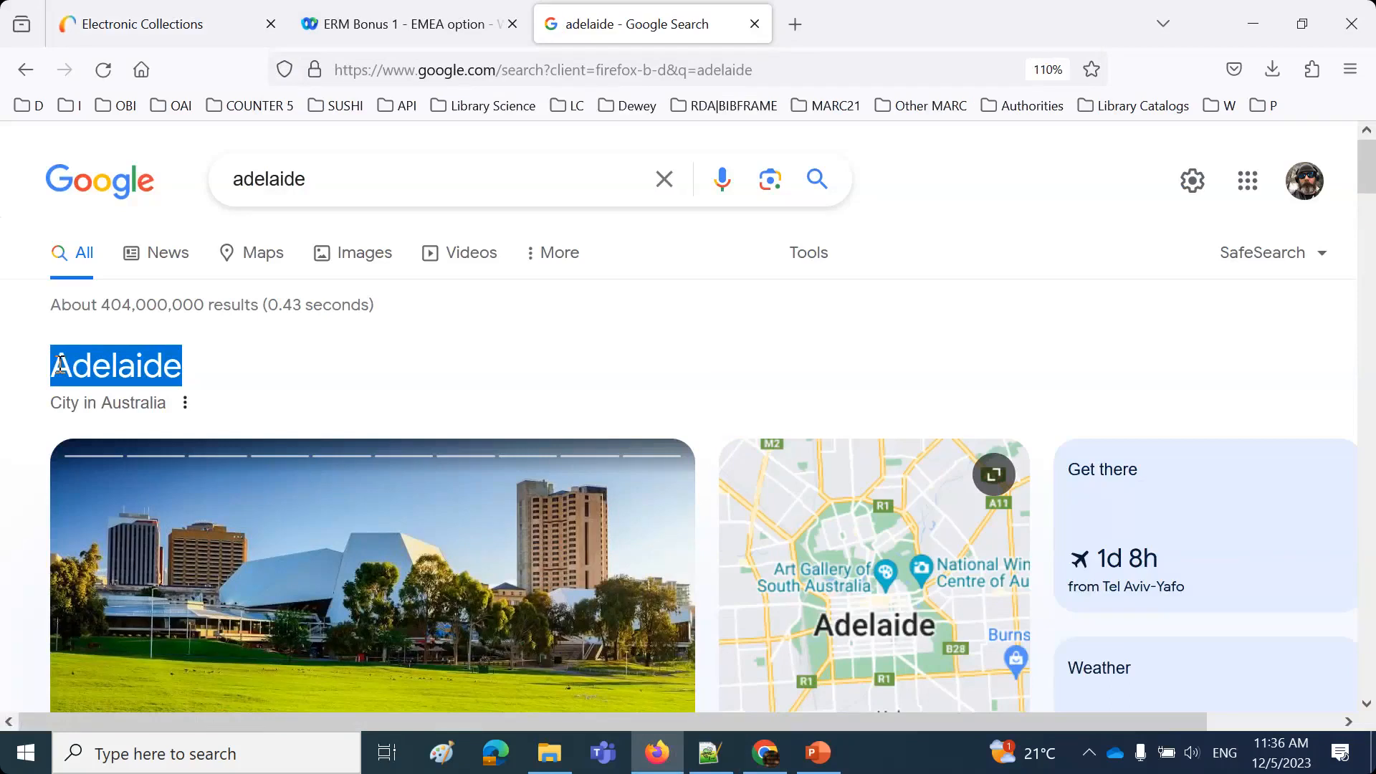
# Return to Alma and search the institution's electronic collections with Contributed By (Electronic Collection) containing the keyword "Adelaide".
pyautogui.click(132, 28)
pyautogui.click(518, 194)
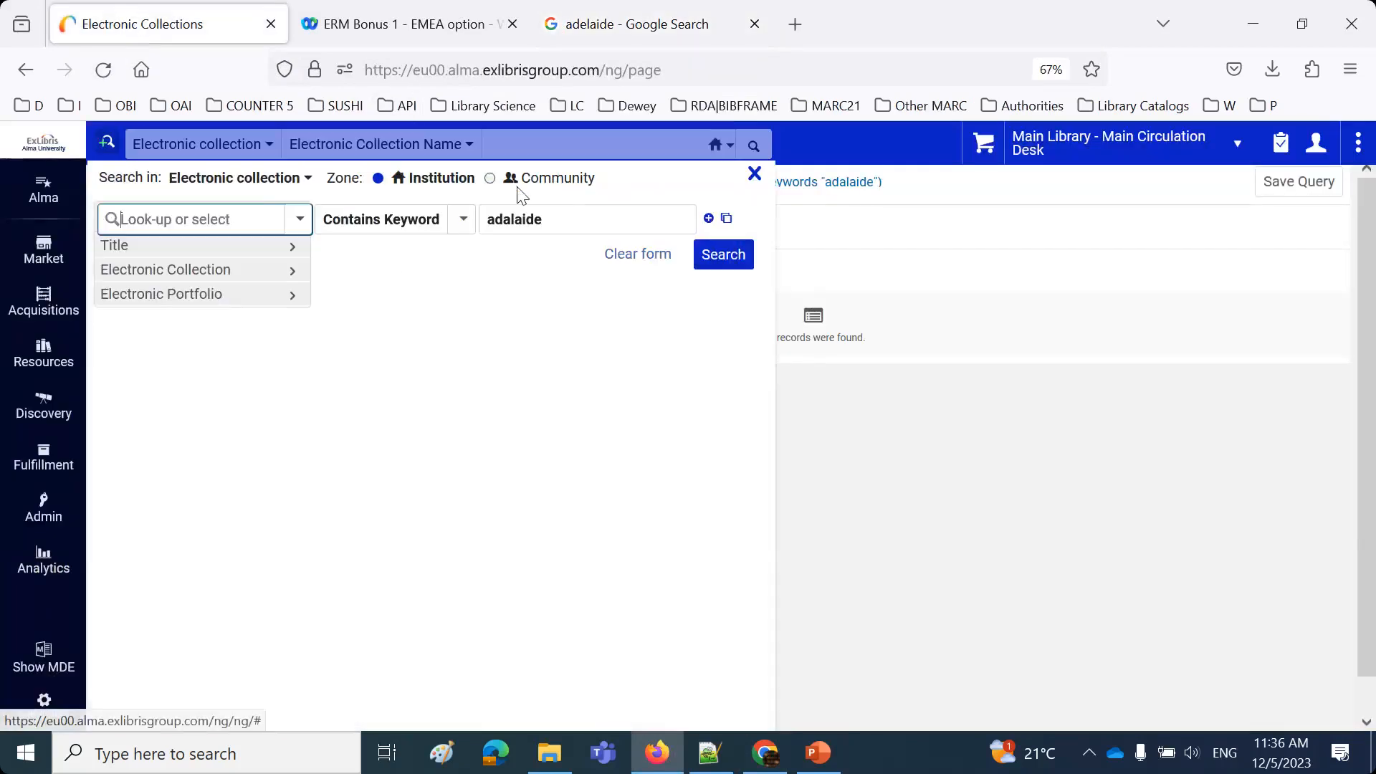
pyautogui.click(296, 421)
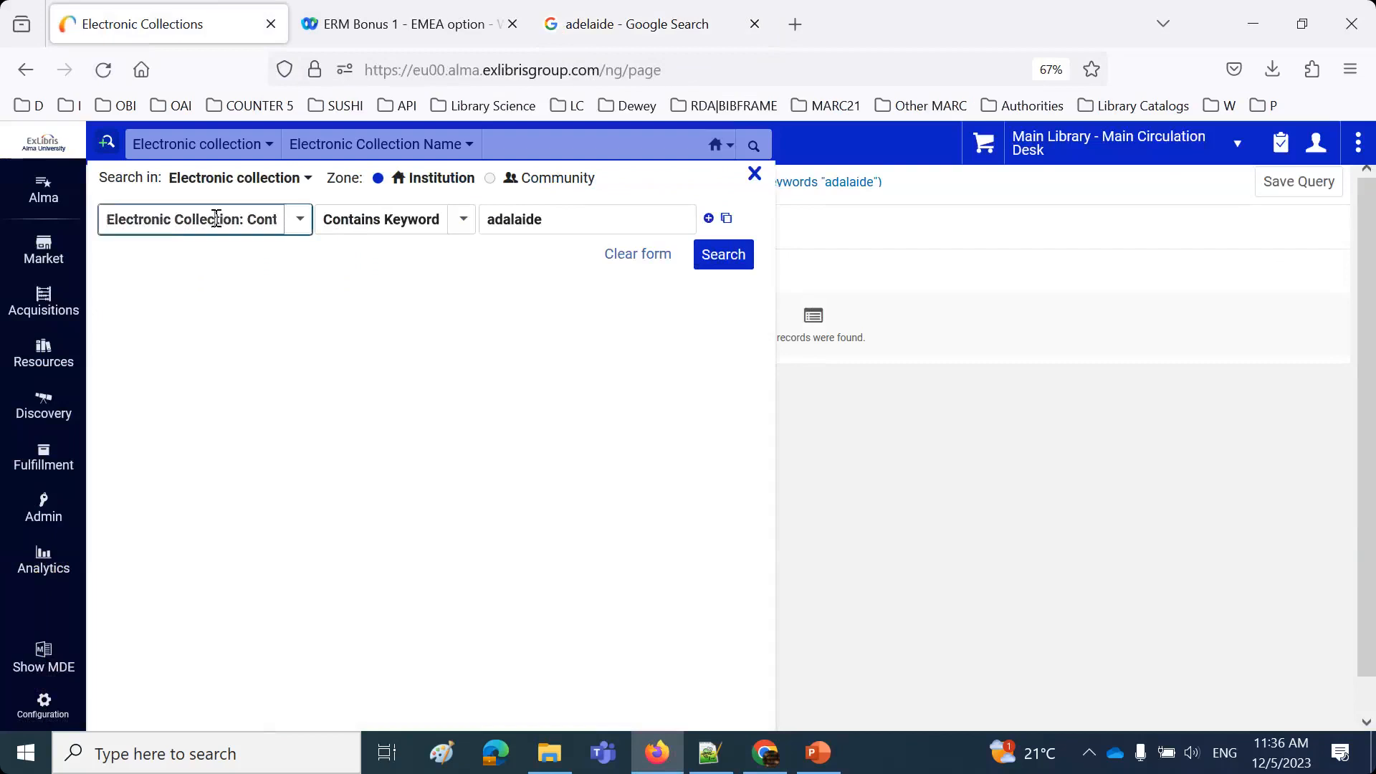
pyautogui.click(209, 219)
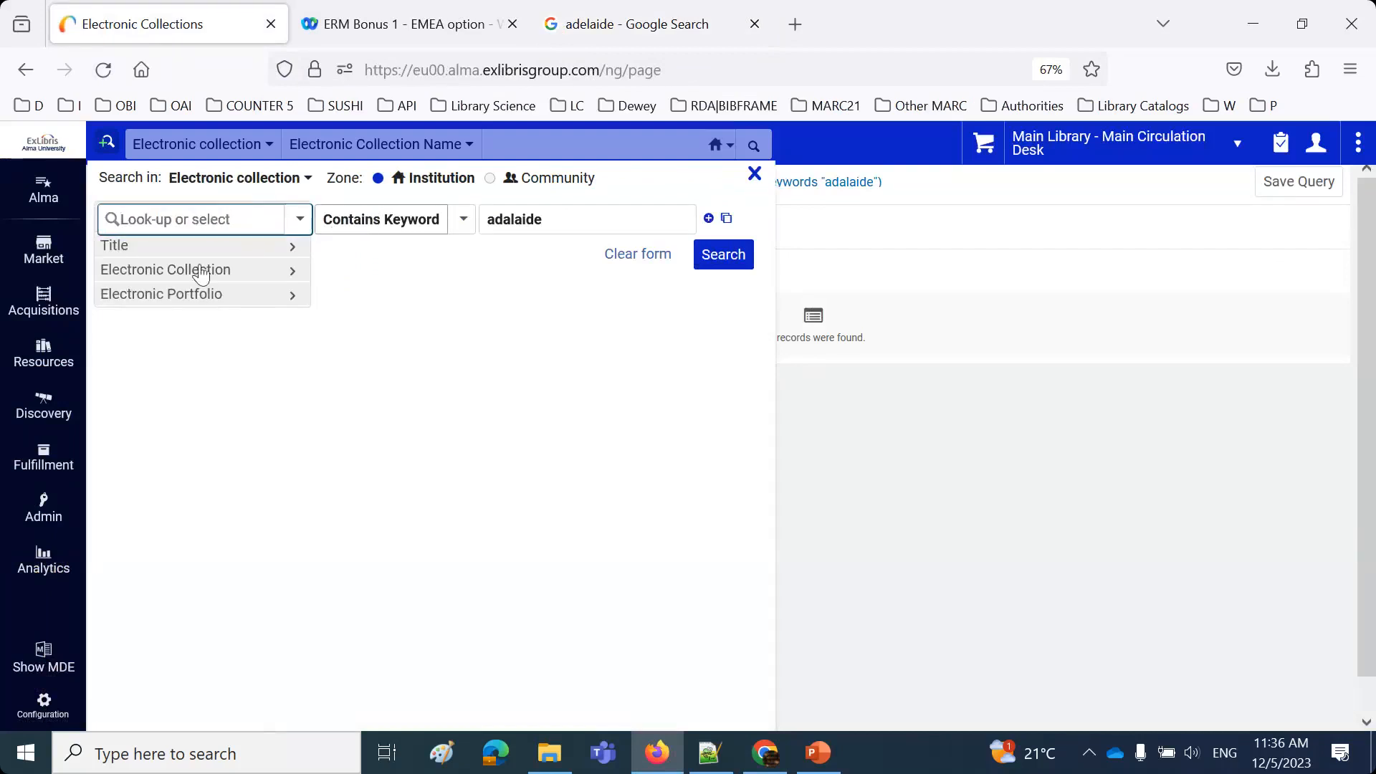
pyautogui.write('contr')
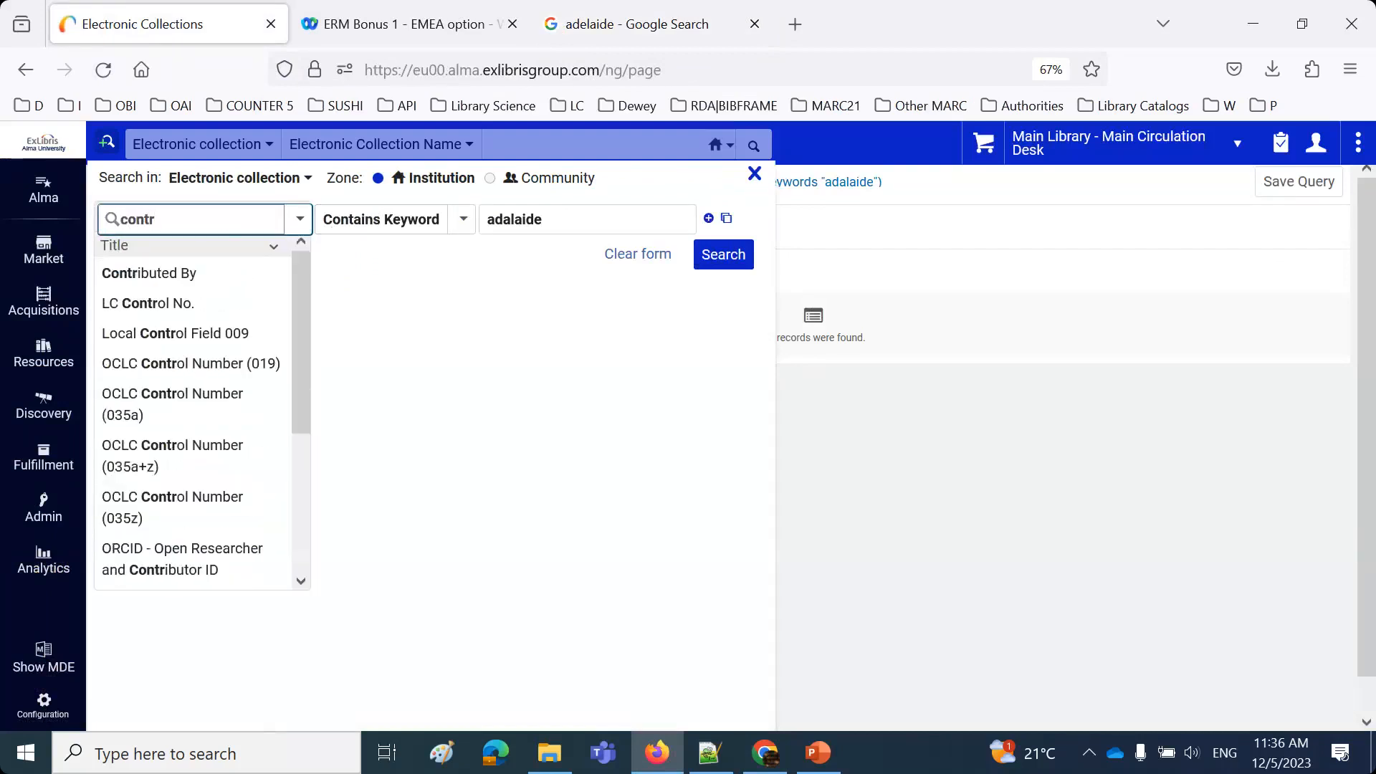
pyautogui.scroll(-3, 243, 393)
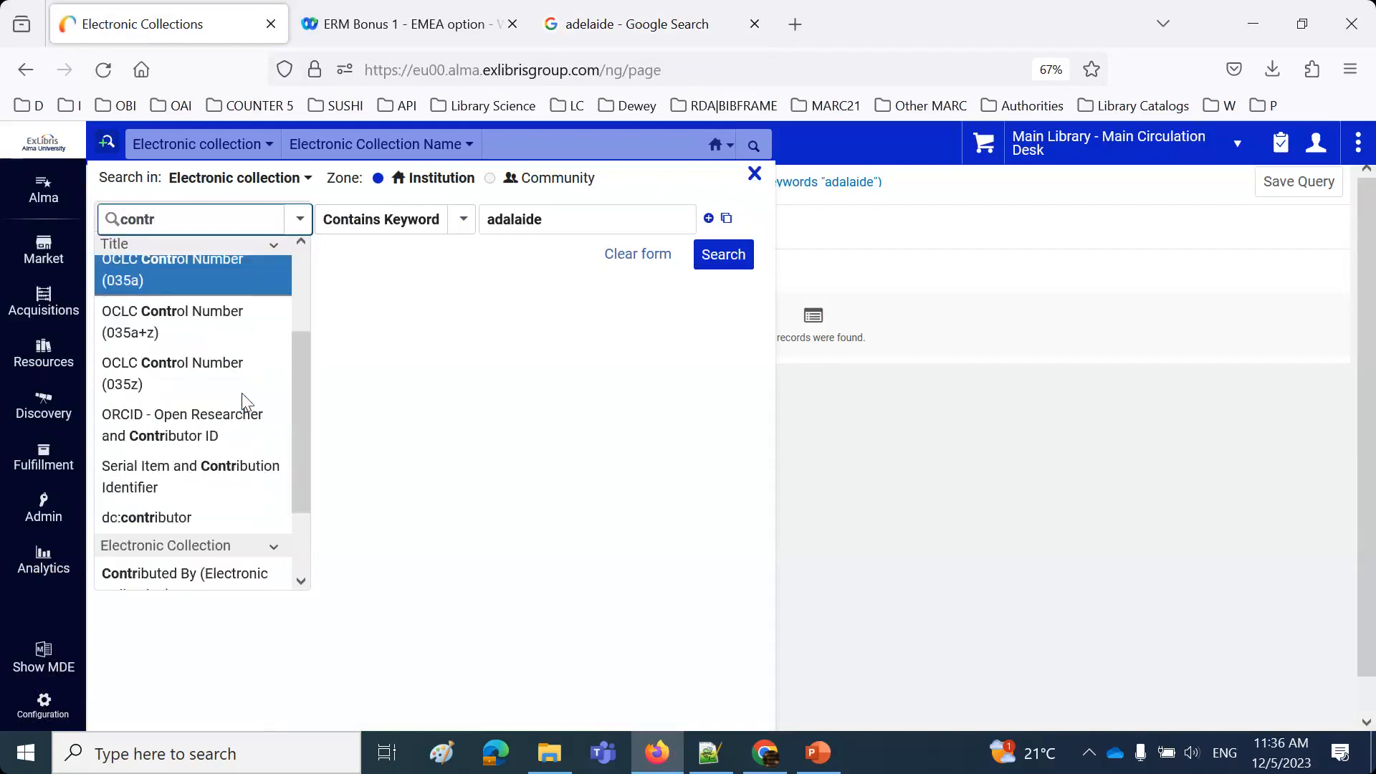
pyautogui.click(241, 510)
pyautogui.click(543, 222)
pyautogui.write('Adelaide')
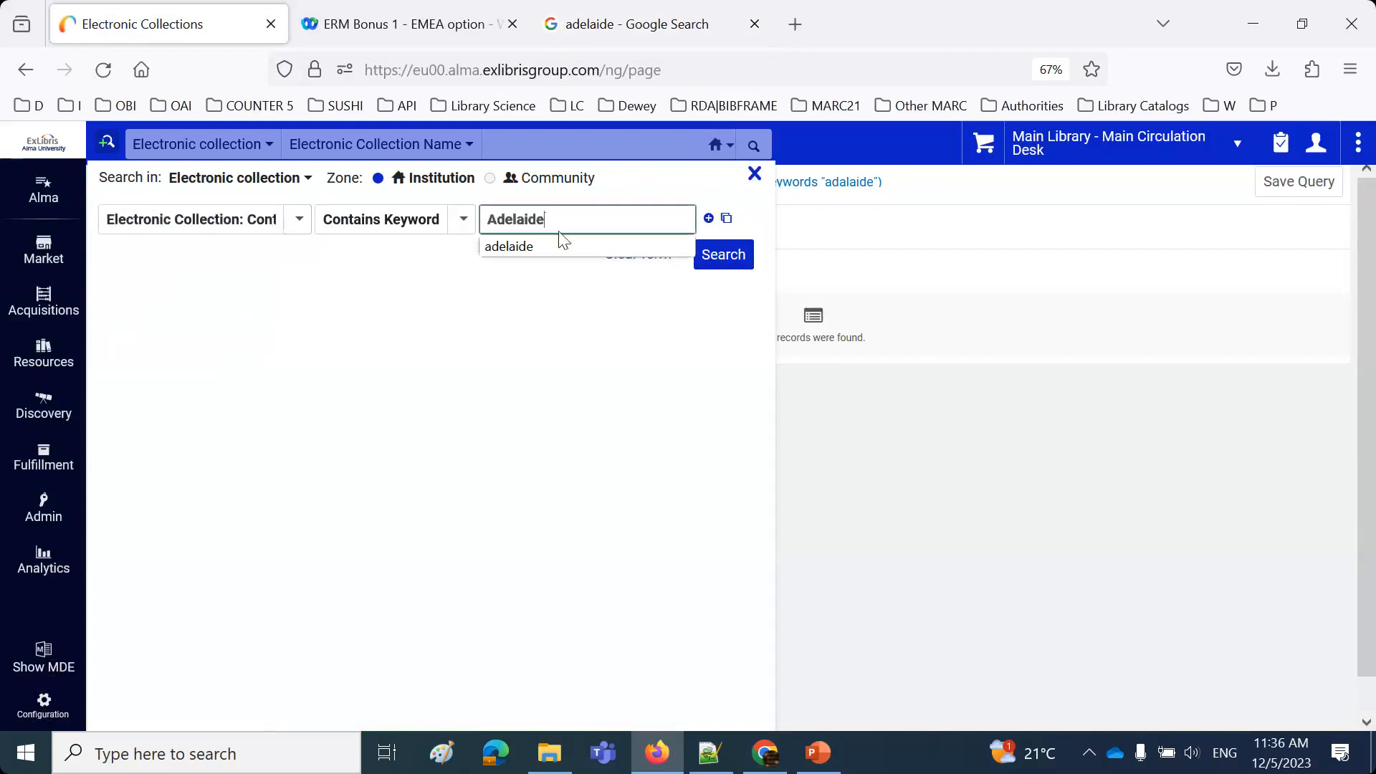
pyautogui.click(735, 265)
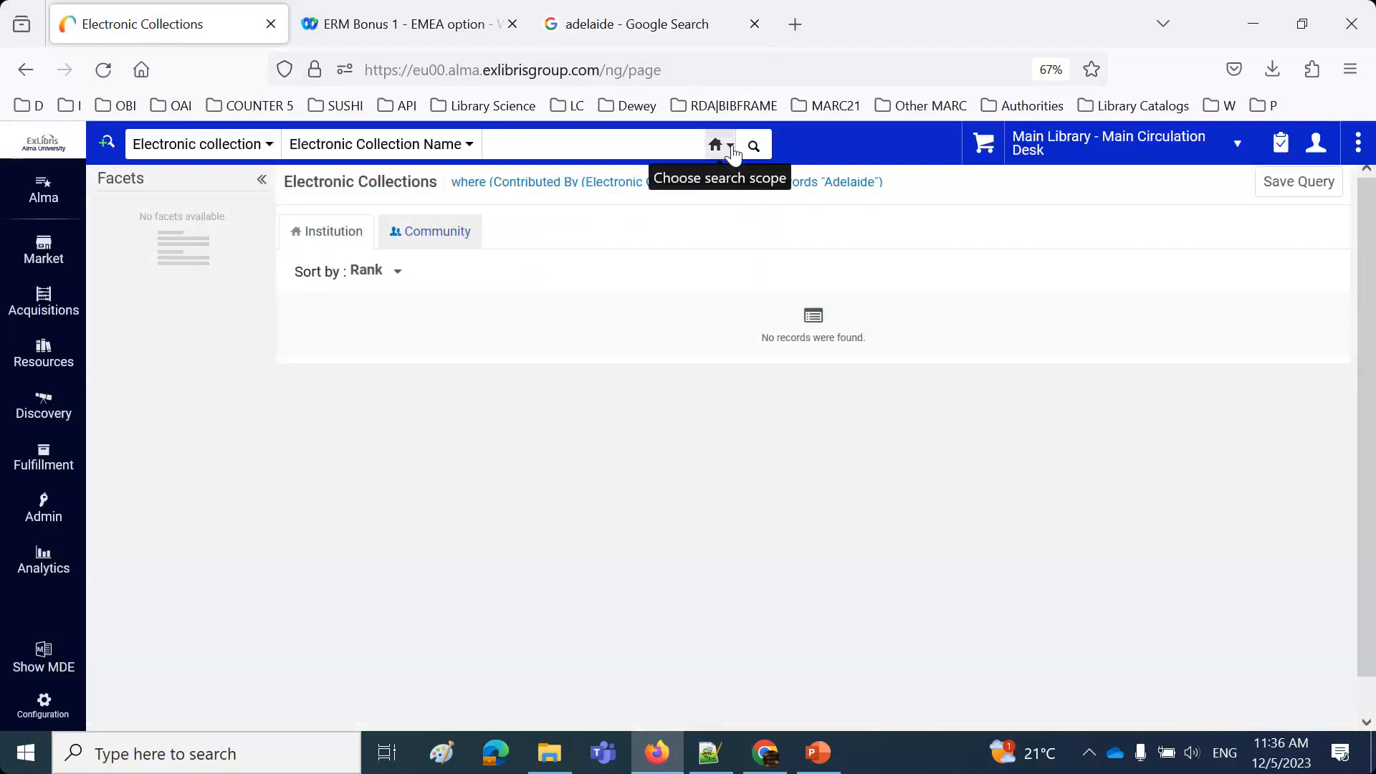
# Search the Community electronic collections with Contributed By (Electronic Collection) containing the keyword "Adelaide", and review the contributor and titles of the results.
pyautogui.click(727, 144)
pyautogui.click(758, 281)
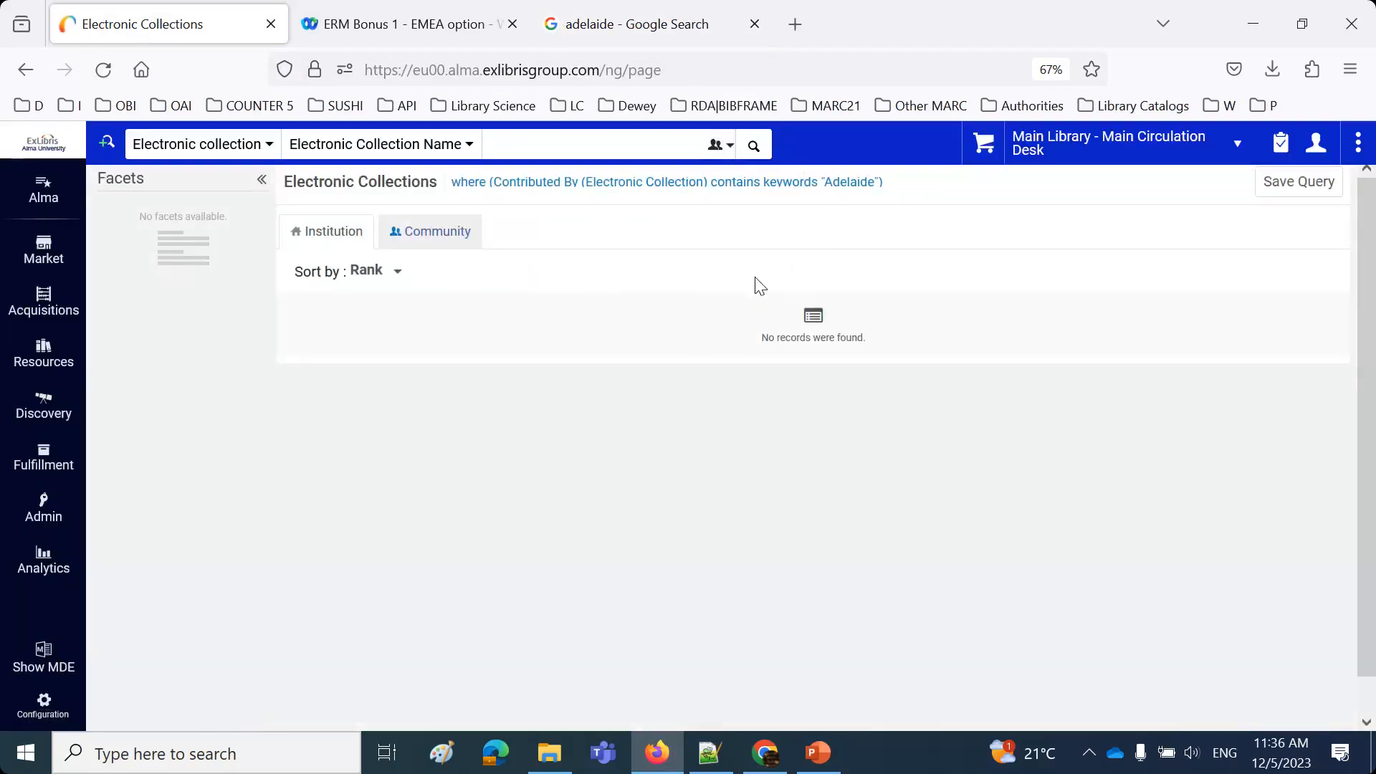
pyautogui.click(566, 187)
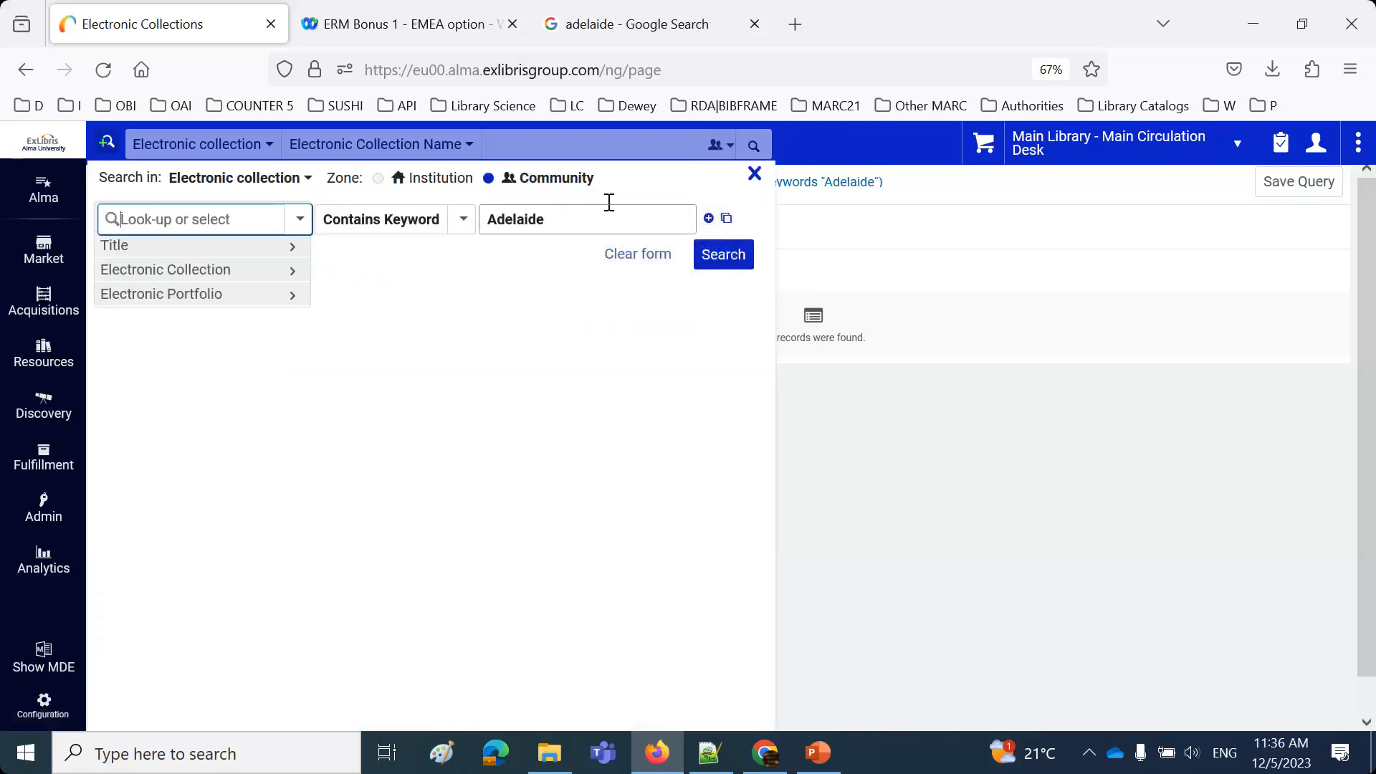
pyautogui.click(724, 256)
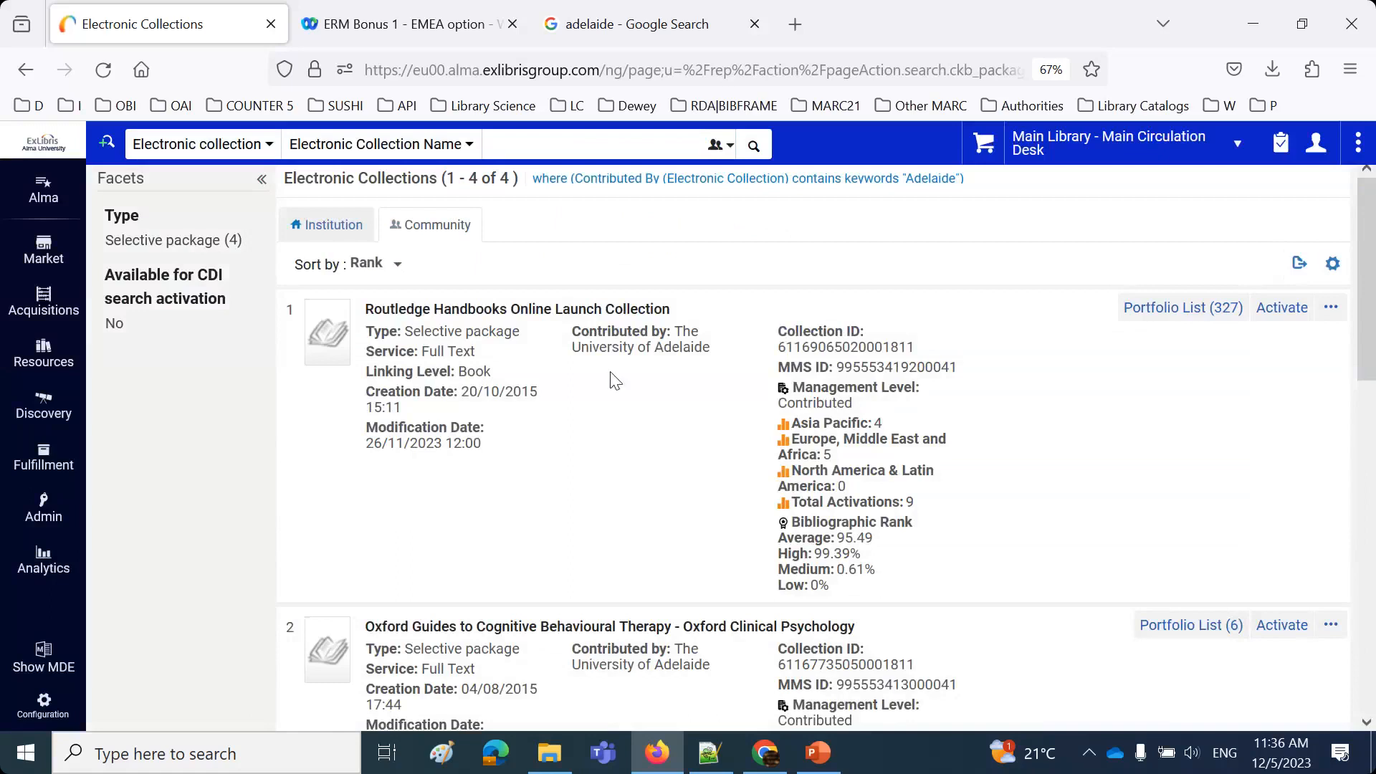
pyautogui.tripleClick(727, 366)
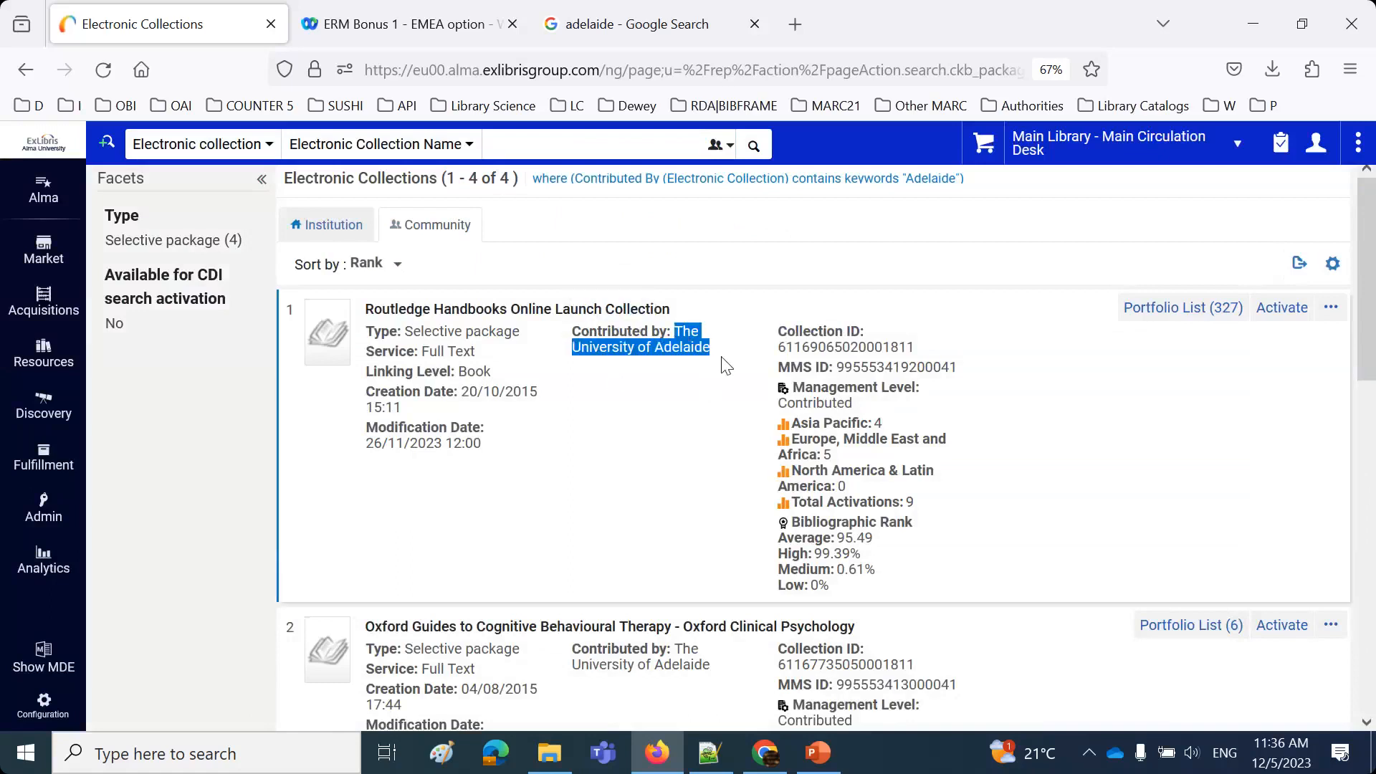
pyautogui.moveTo(374, 308); pyautogui.dragTo(671, 308)
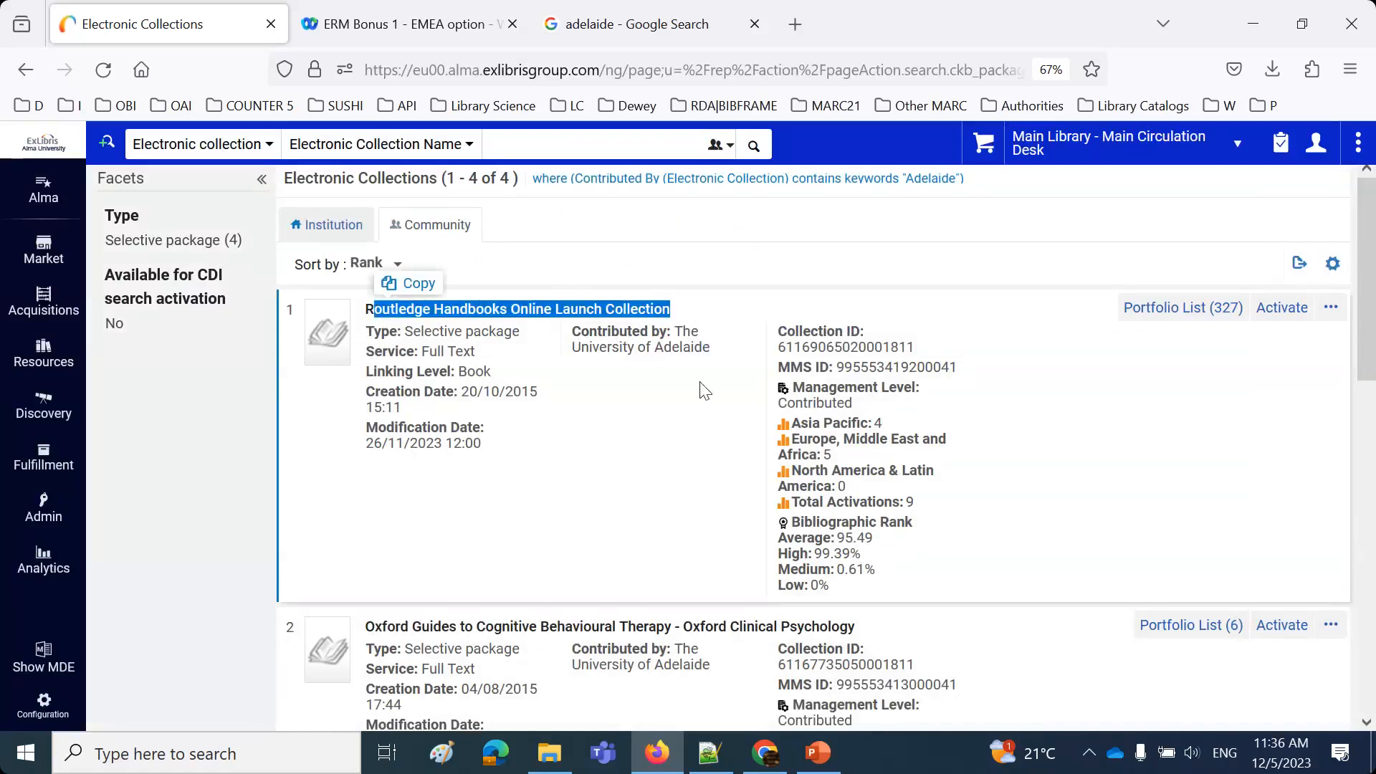
pyautogui.scroll(-8, 693, 452)
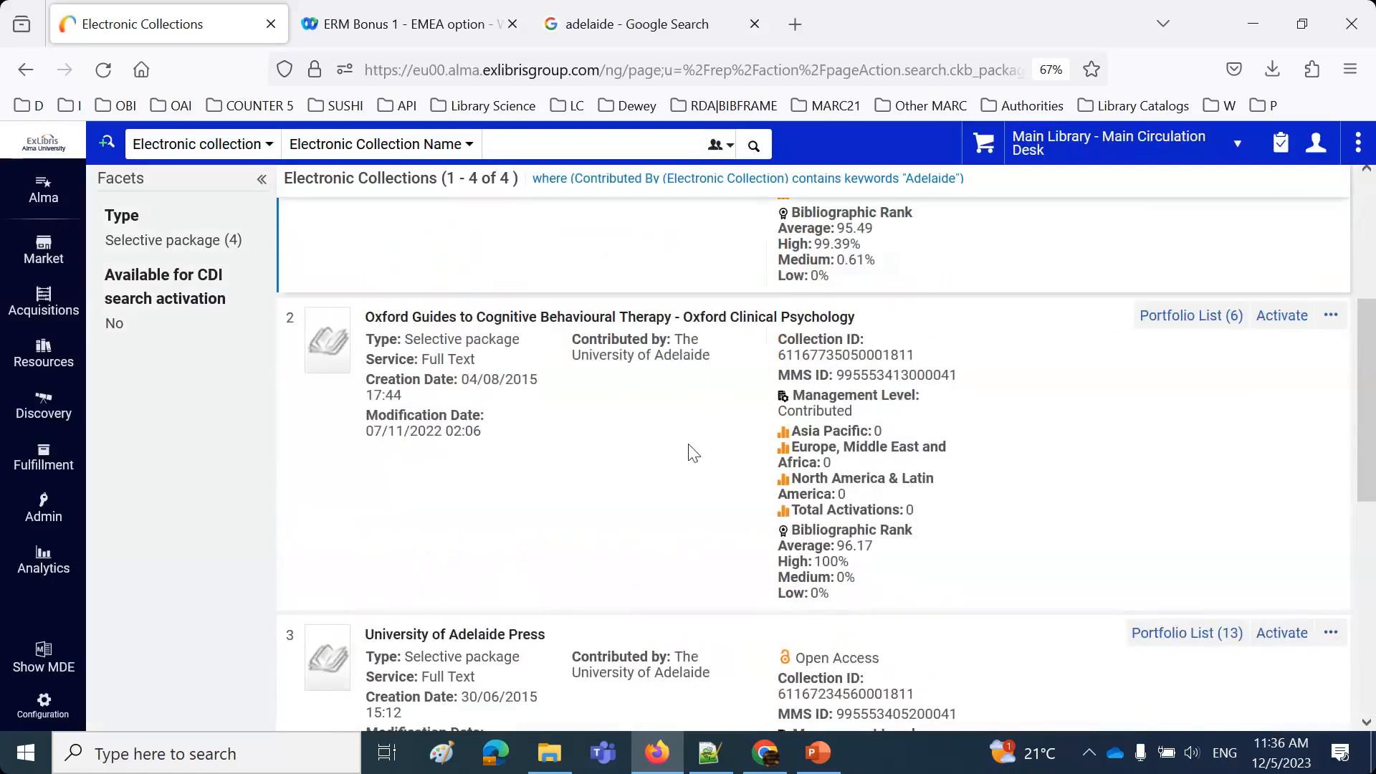
pyautogui.scroll(-3, 692, 455)
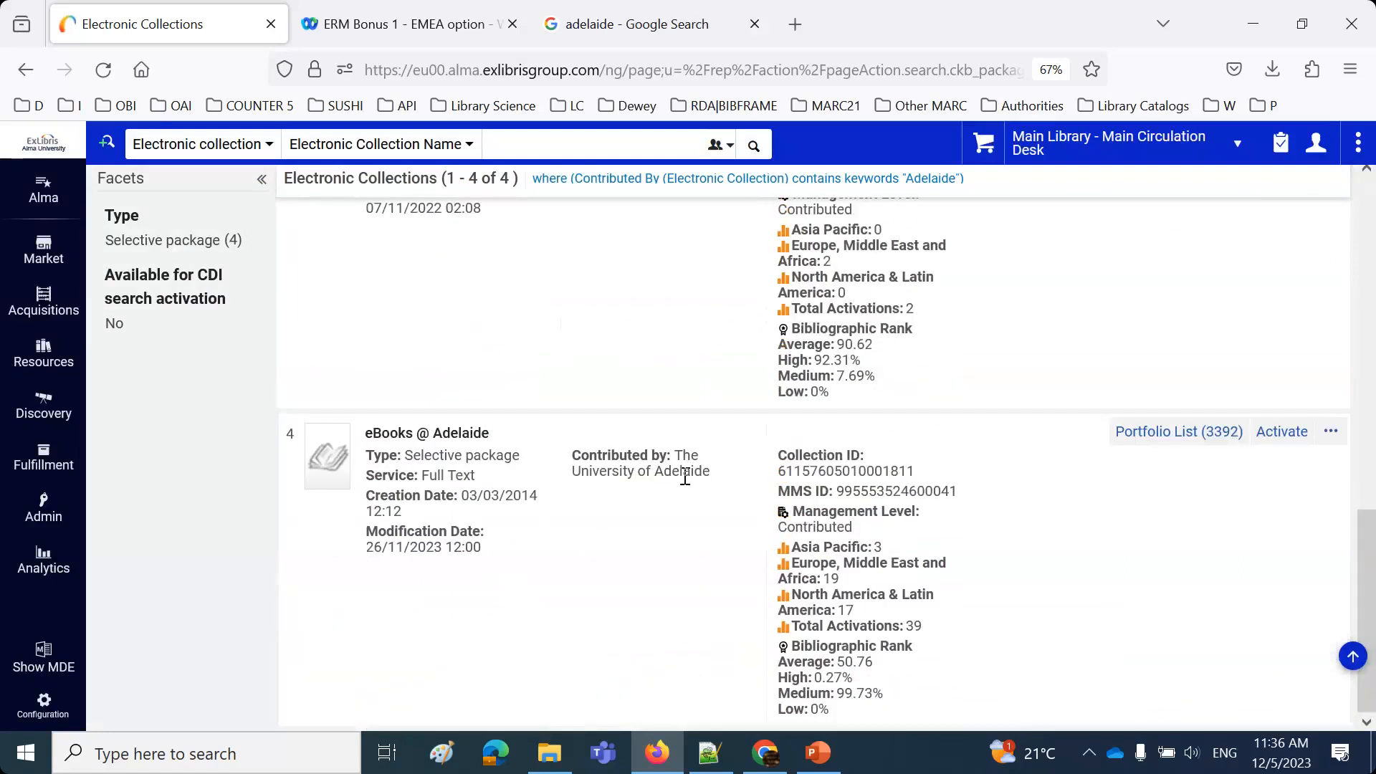
pyautogui.scroll(12, 687, 481)
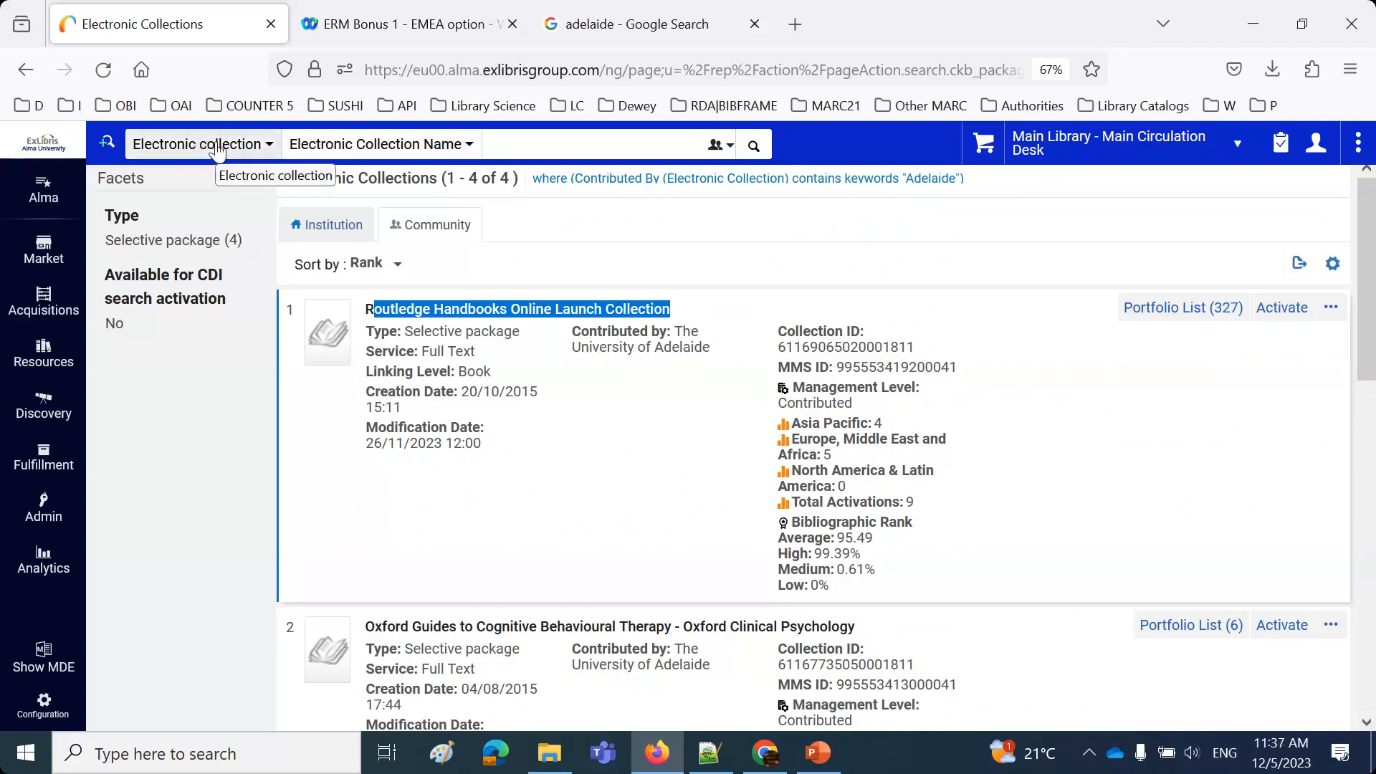
# Search the institution's electronic collections by Electronic Collection Name for "about".
pyautogui.click(719, 144)
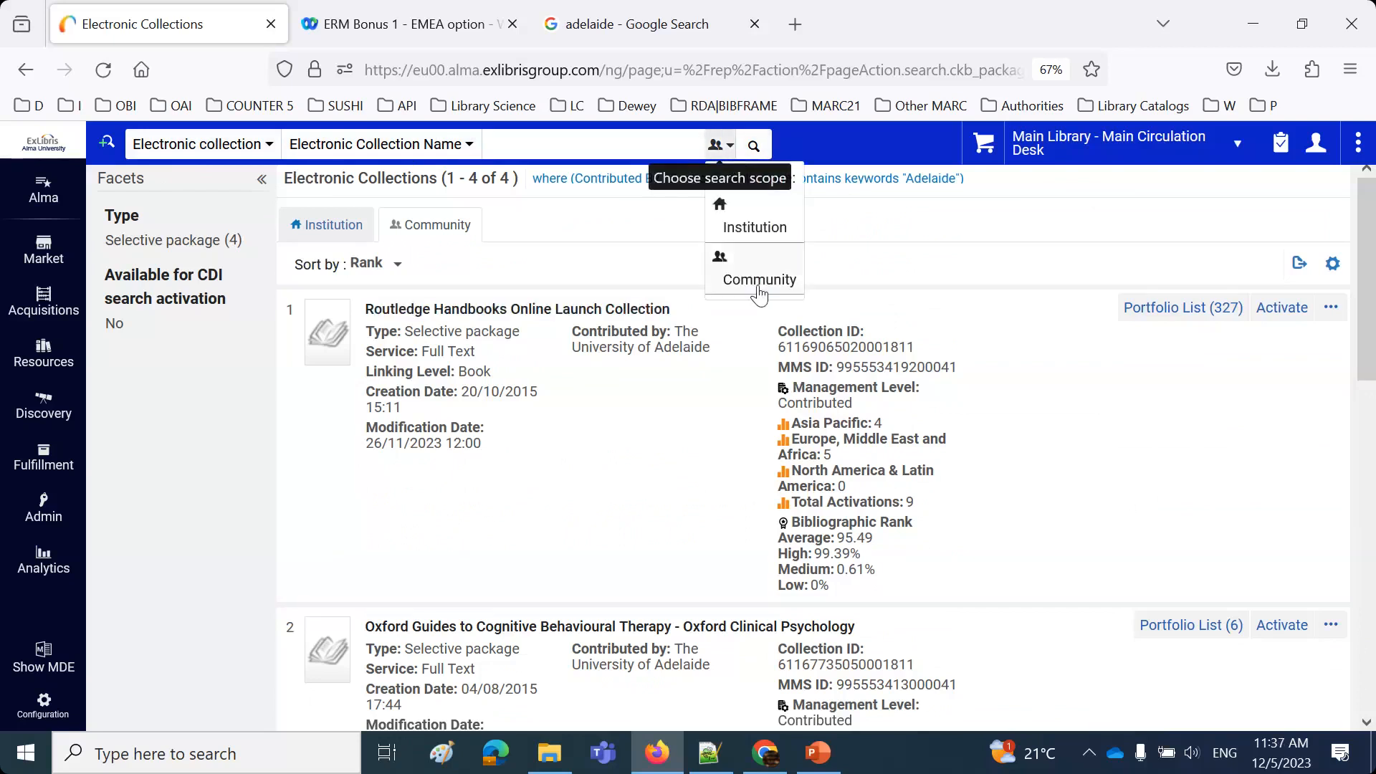
pyautogui.click(720, 208)
pyautogui.click(551, 146)
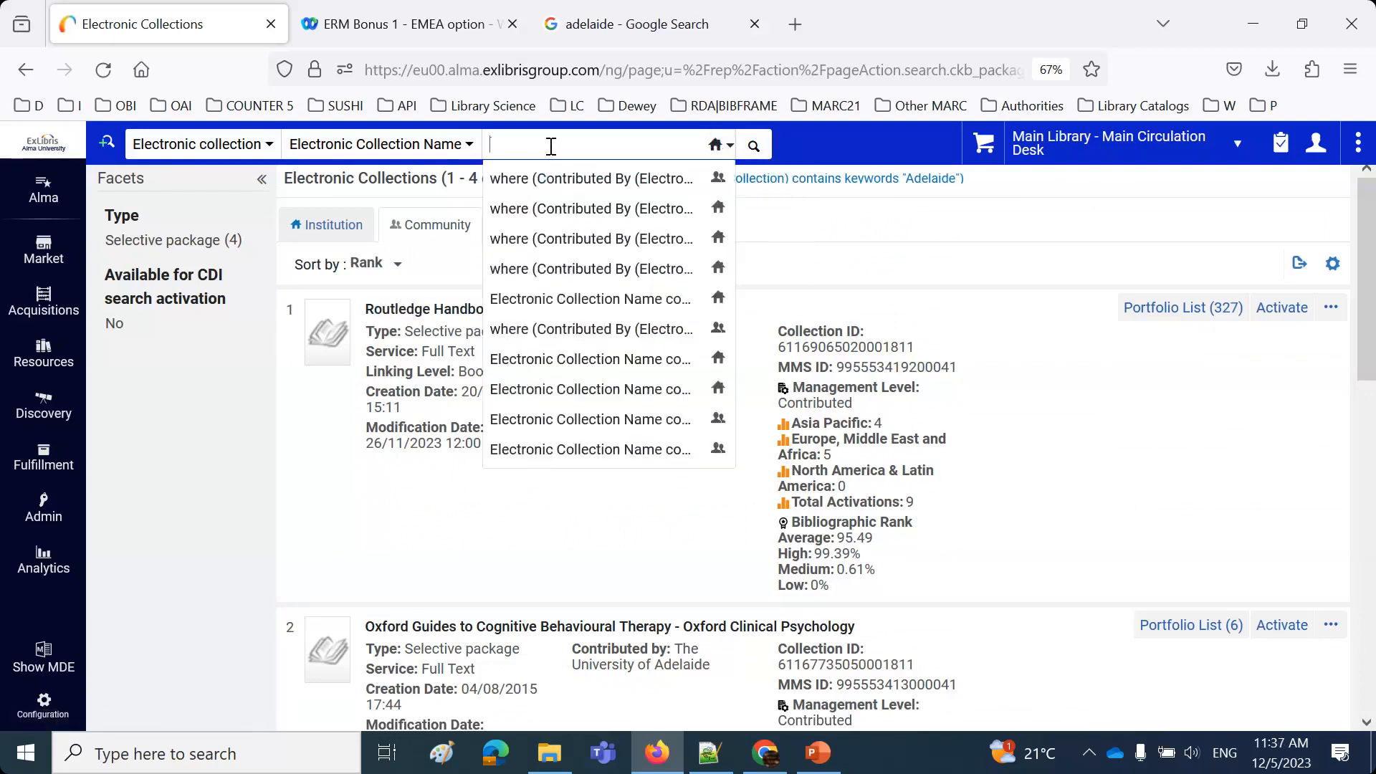
pyautogui.write('abou')
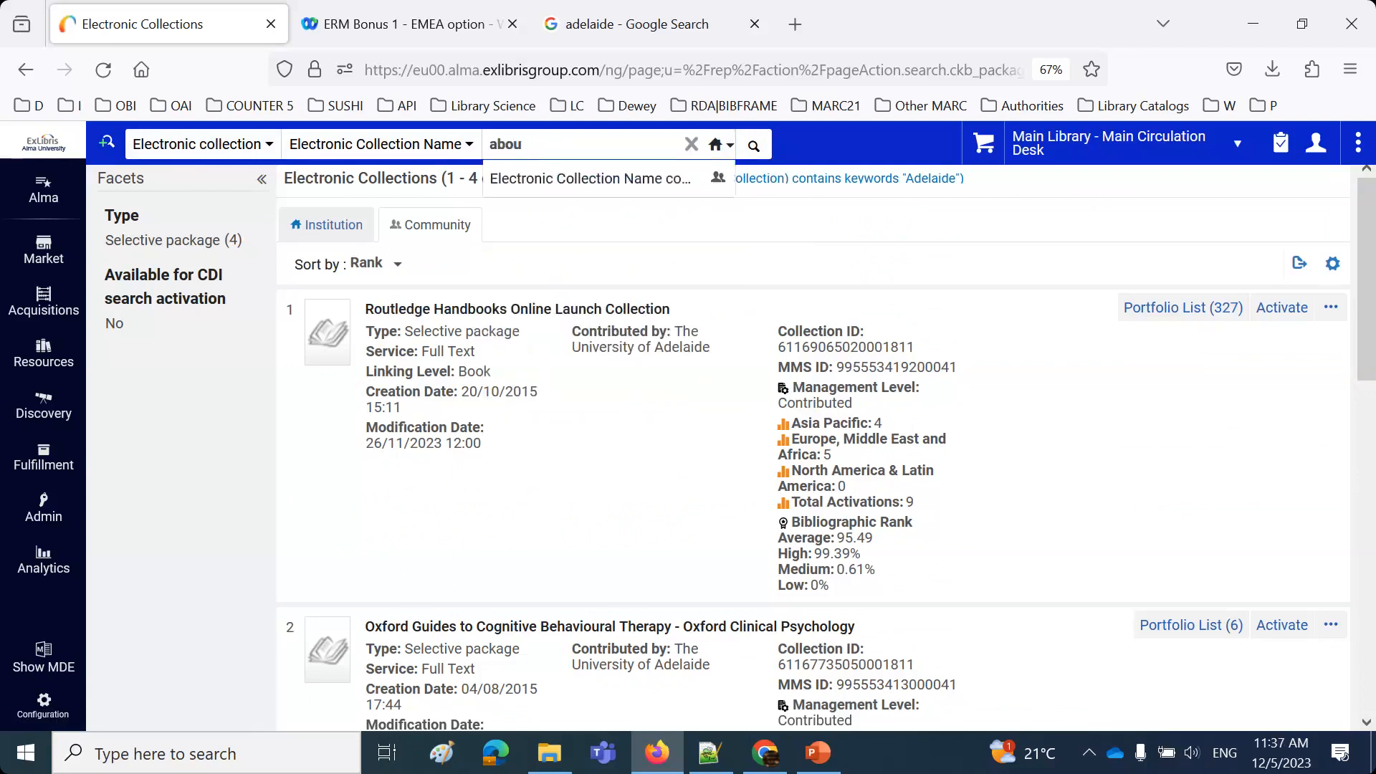
pyautogui.write('ytt')
pyautogui.press('Return')
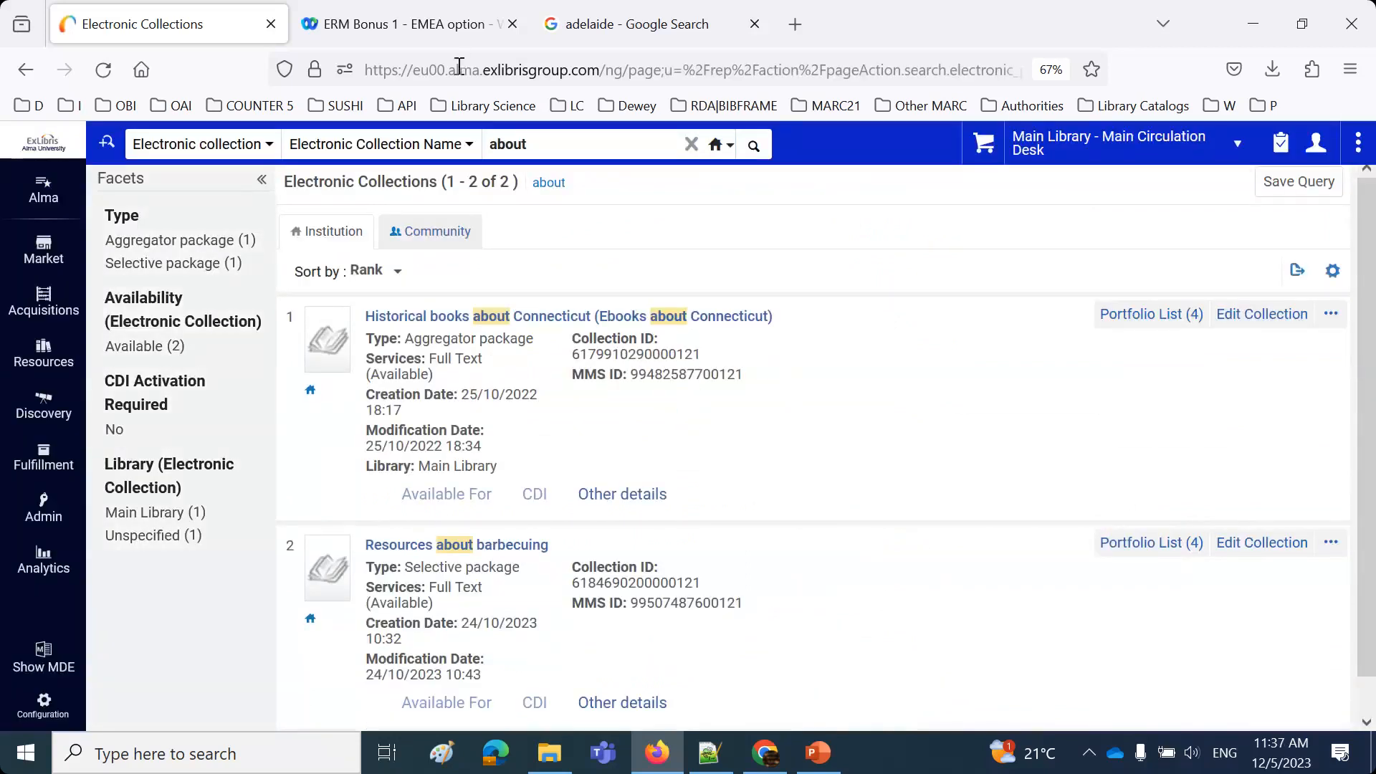
# Review the portfolio list of the "Resources about barbecuing" collection and return to the search results.
pyautogui.scroll(-1, 972, 519)
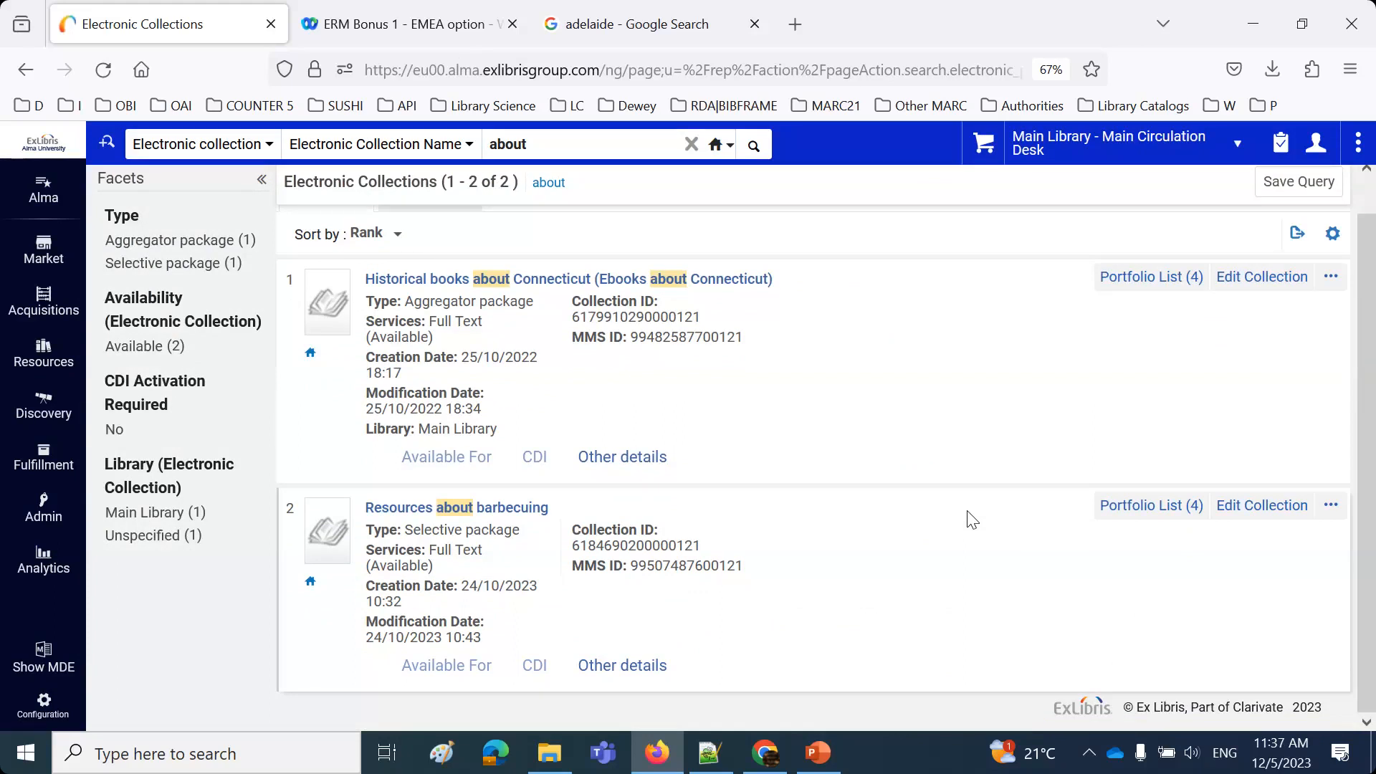
pyautogui.click(1166, 508)
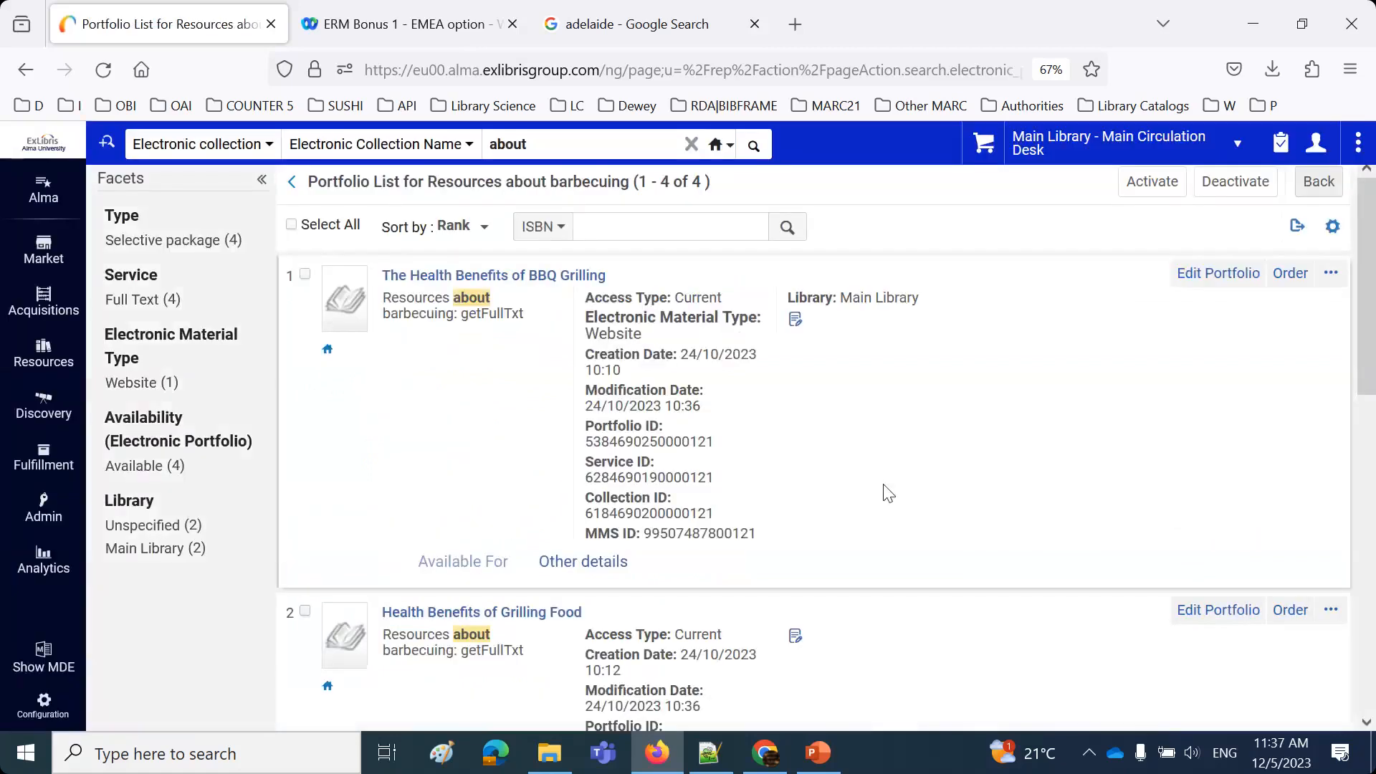
pyautogui.scroll(-10, 888, 494)
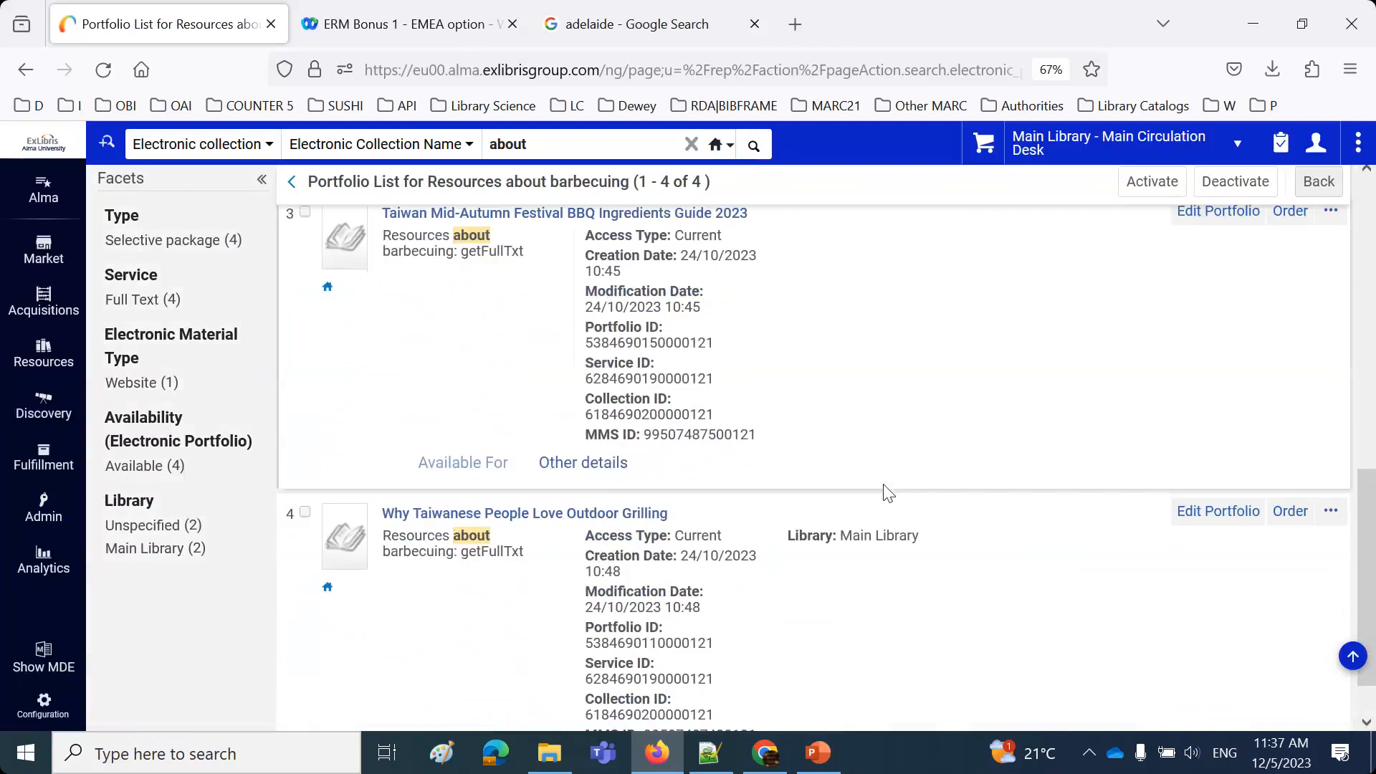
pyautogui.scroll(10, 887, 501)
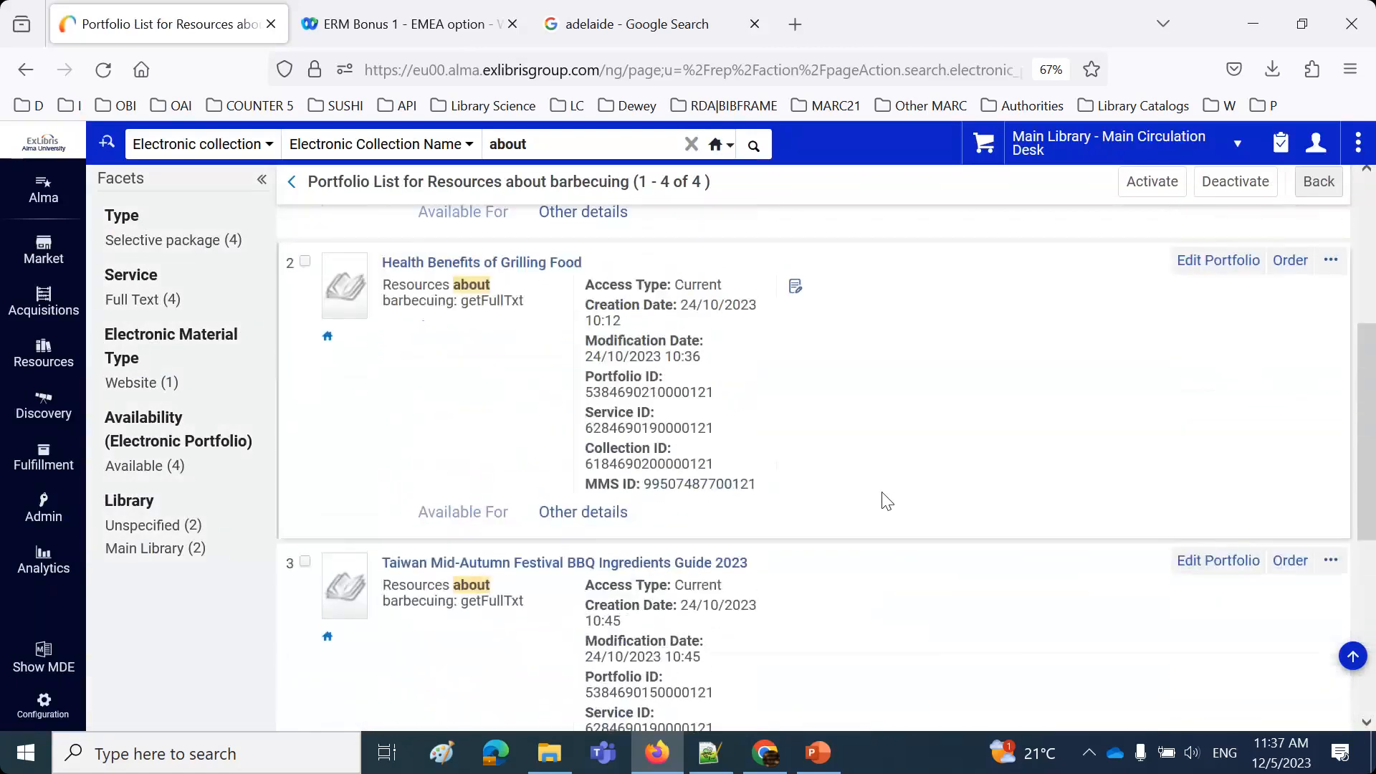
pyautogui.scroll(-6, 887, 501)
pyautogui.scroll(6, 881, 510)
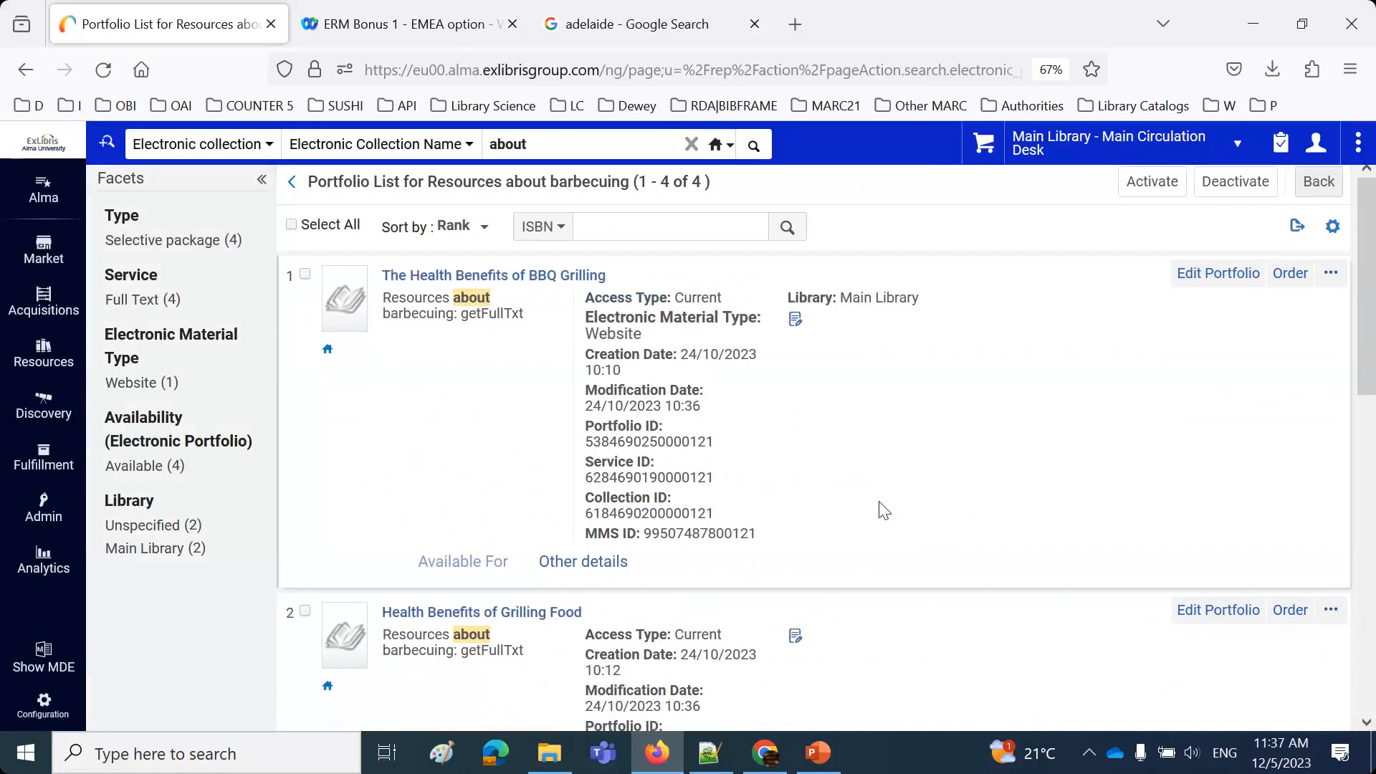
pyautogui.click(1311, 184)
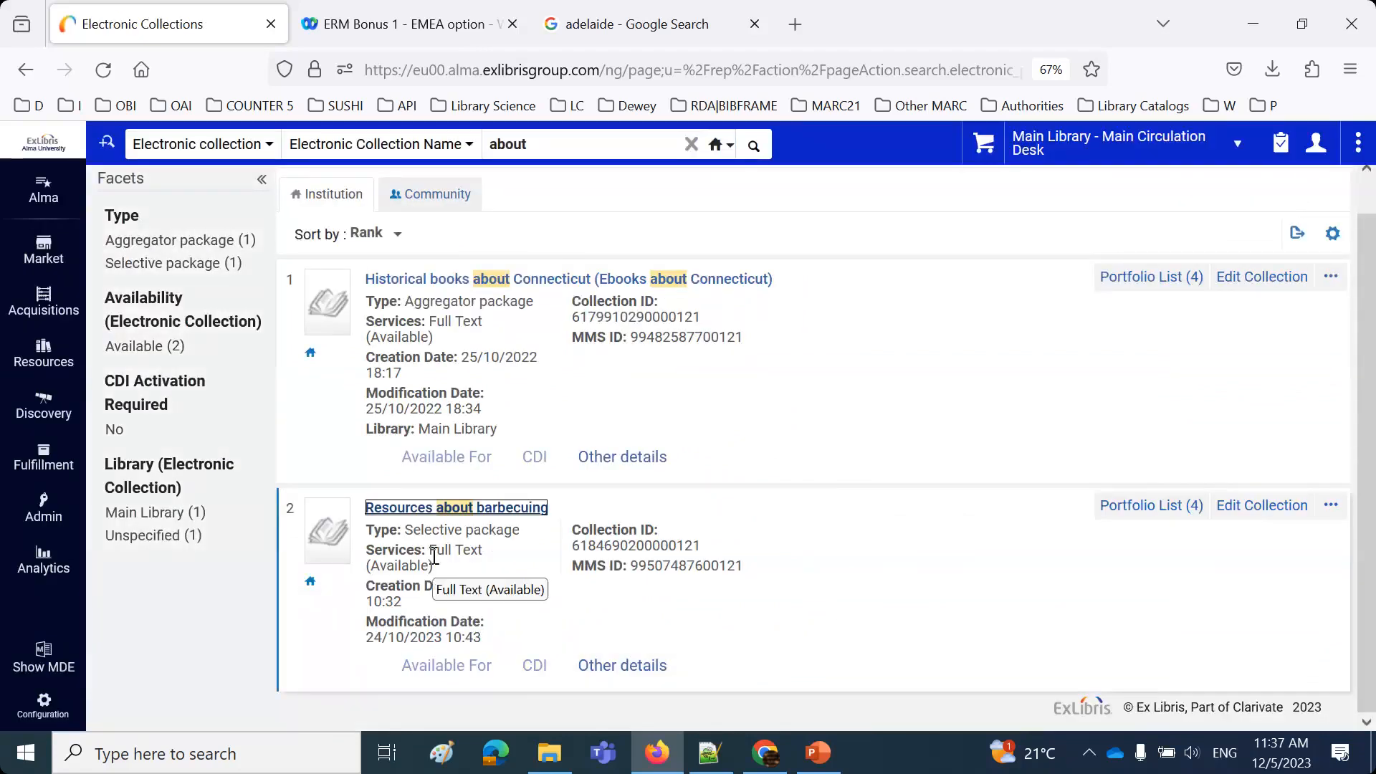
# Start contributing the "Resources about barbecuing" collection to the community from its editor, and highlight the portfolio and bibliographic record counts.
pyautogui.click(1261, 509)
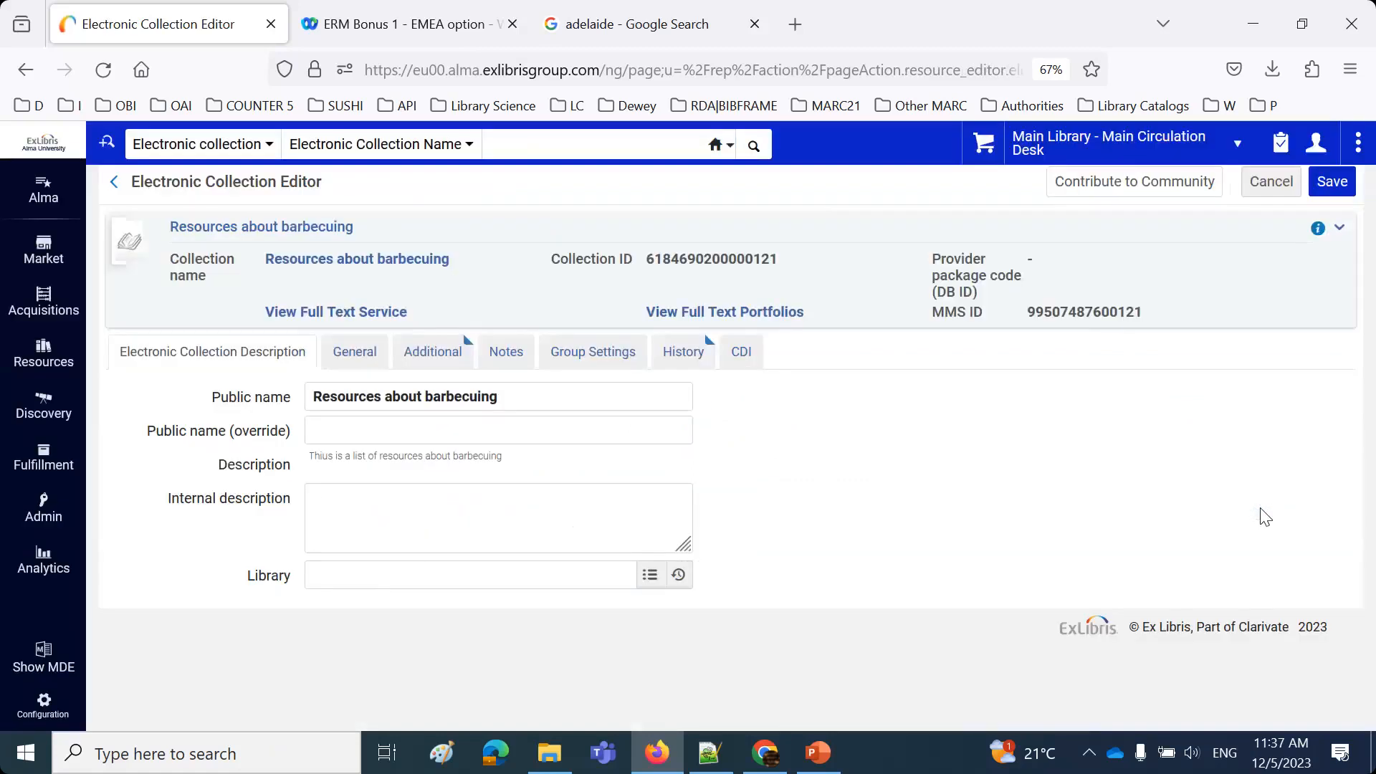
pyautogui.click(1142, 188)
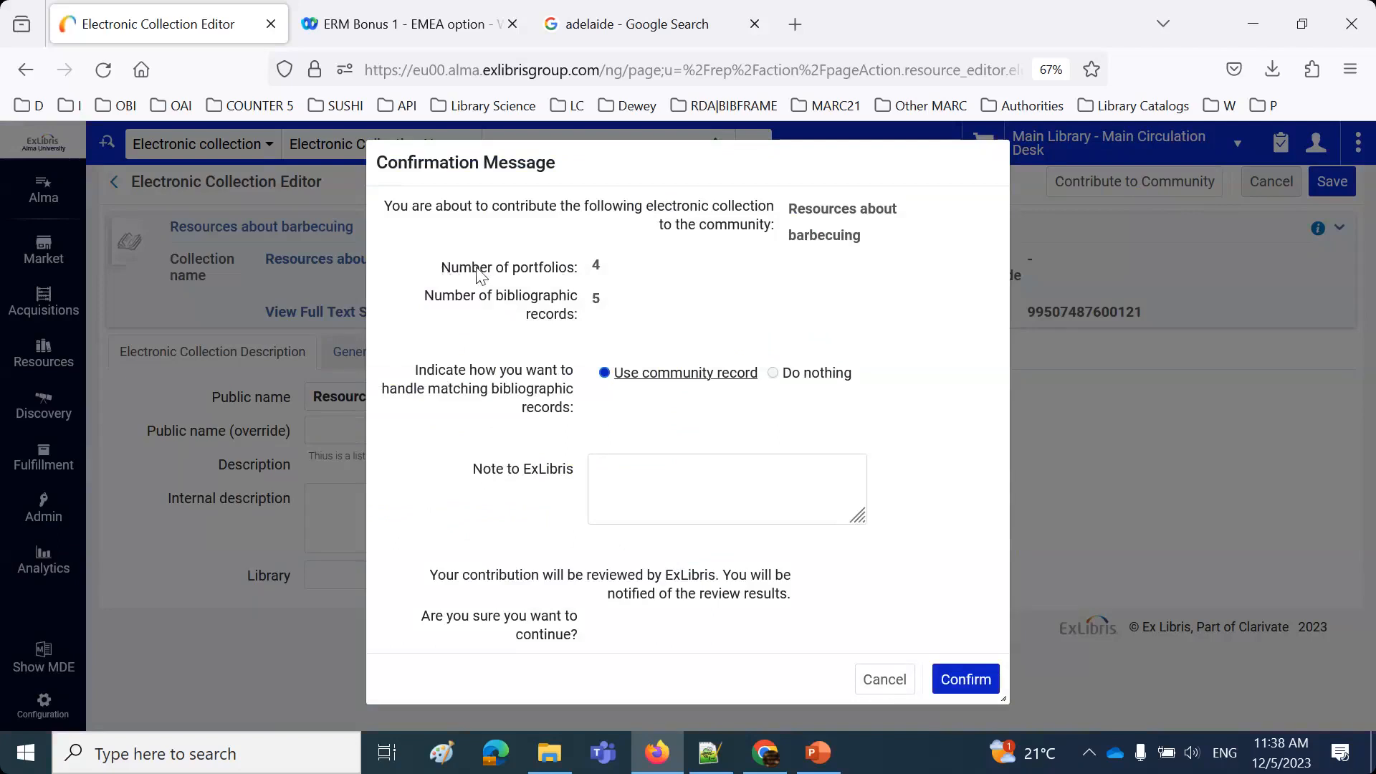
pyautogui.moveTo(443, 268); pyautogui.dragTo(638, 278)
pyautogui.moveTo(433, 297); pyautogui.dragTo(661, 332)
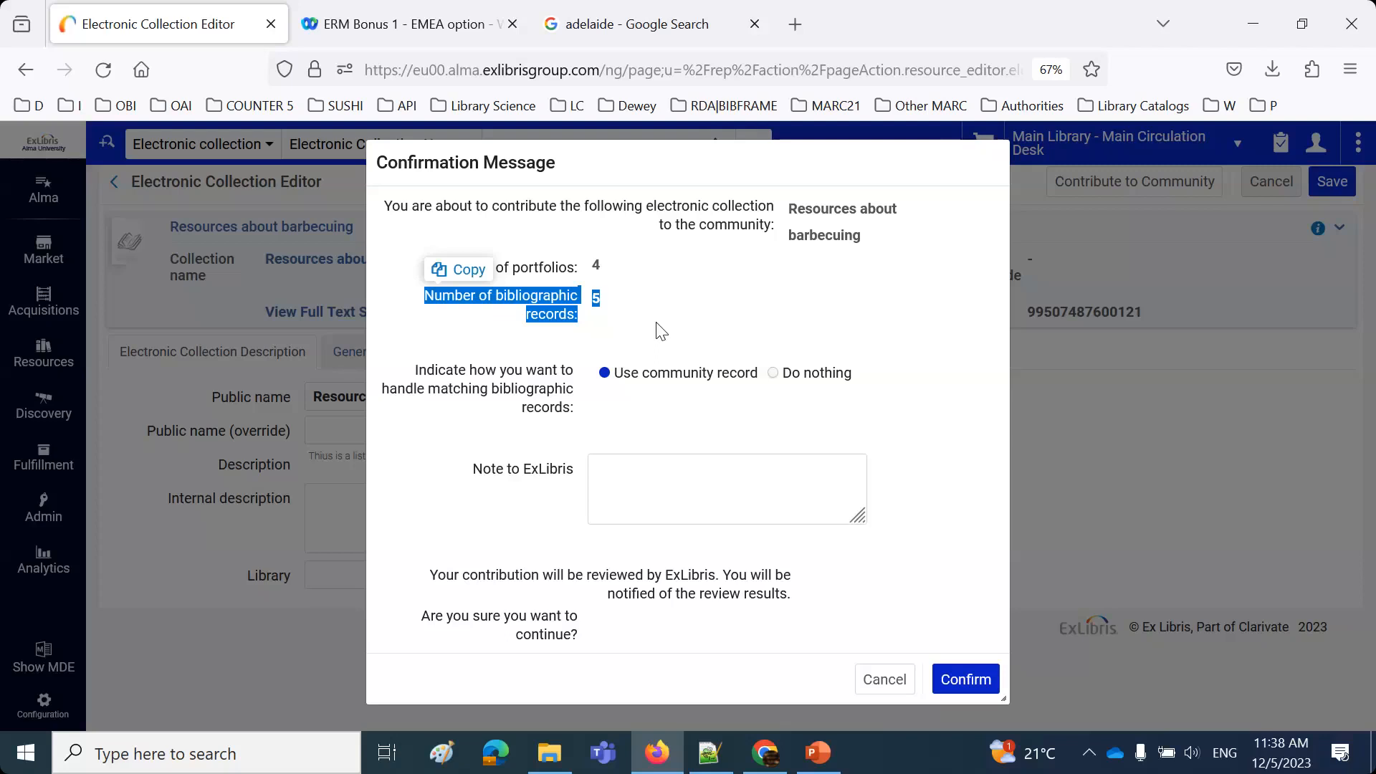
pyautogui.click(902, 438)
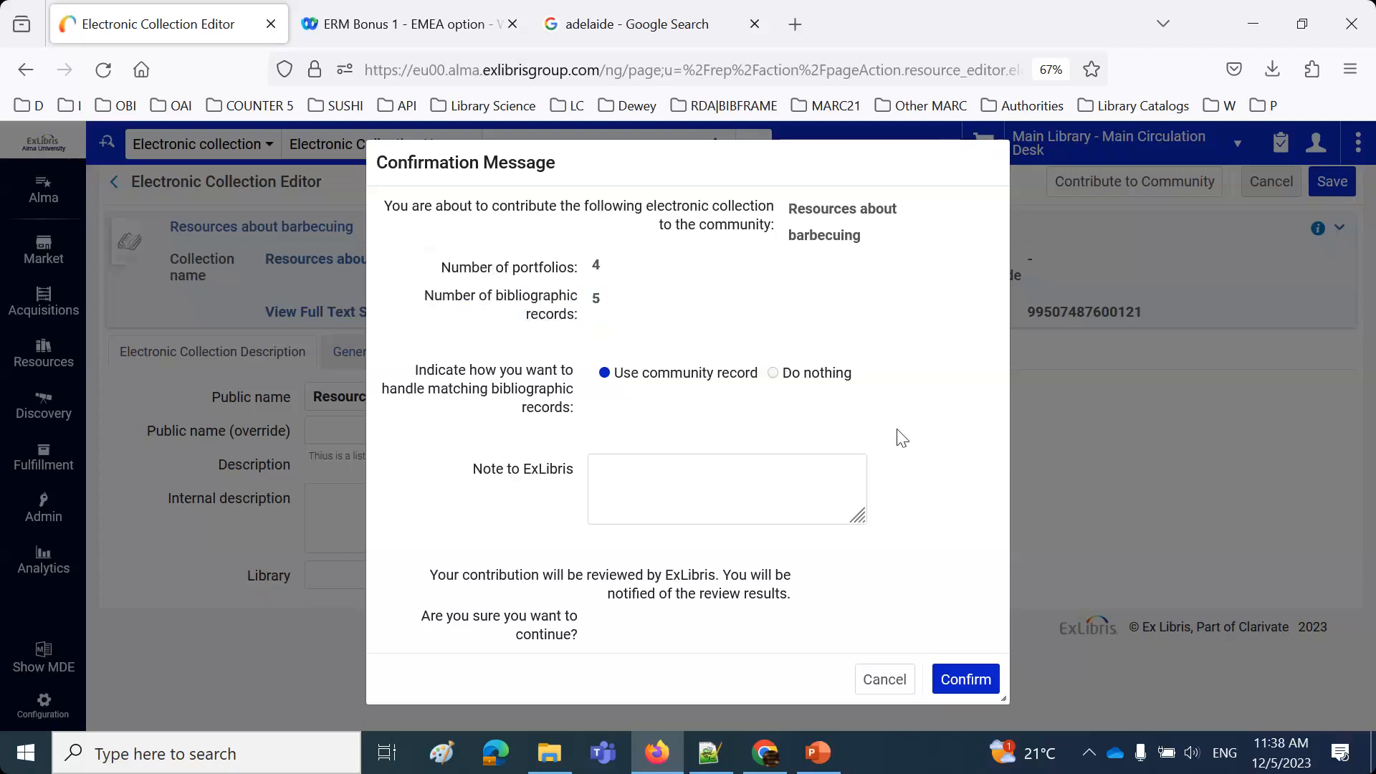
# Add the note "Hi Ex Libris. Thank you. This is being used during the webinar" and confirm the contribution.
pyautogui.click(694, 492)
pyautogui.write('Hi ')
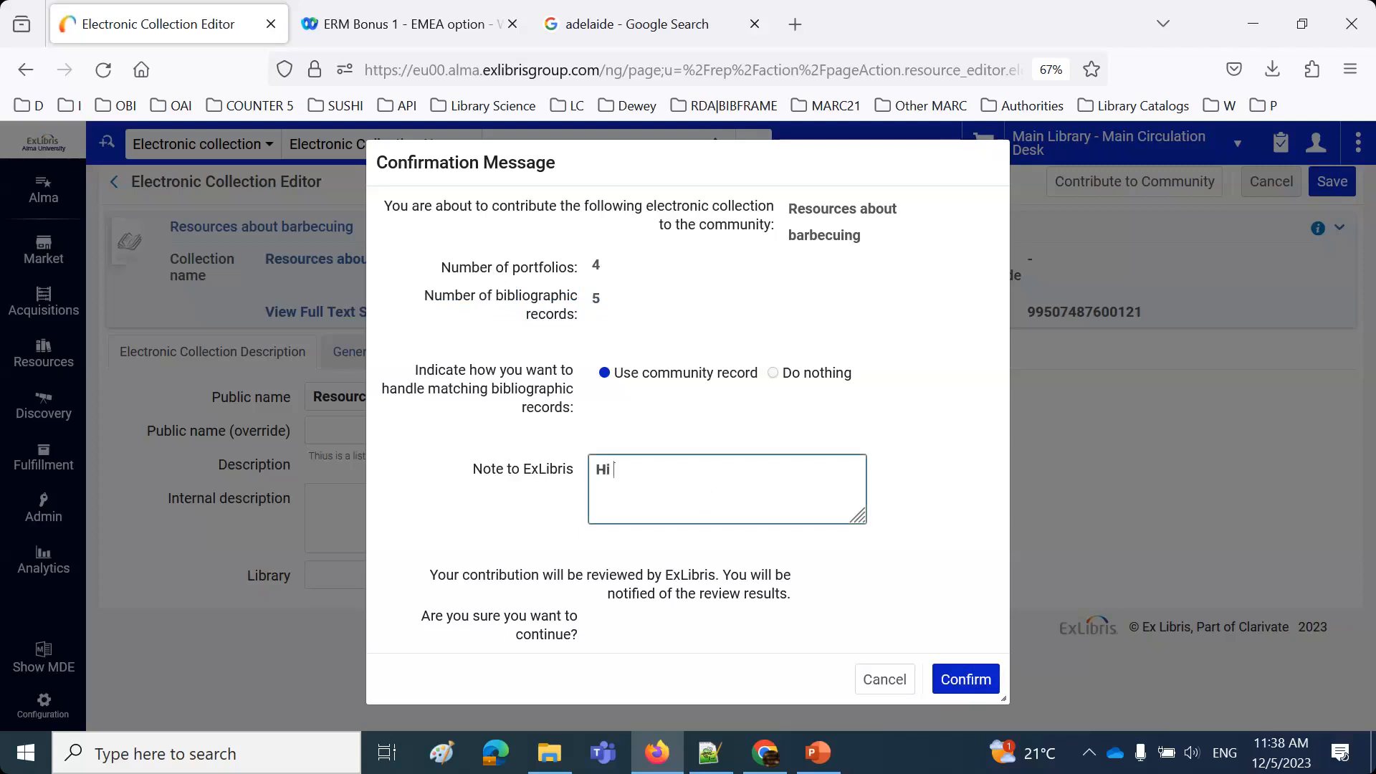
pyautogui.write('Ex Libris.  Thank you.  This is being used during the webinar')
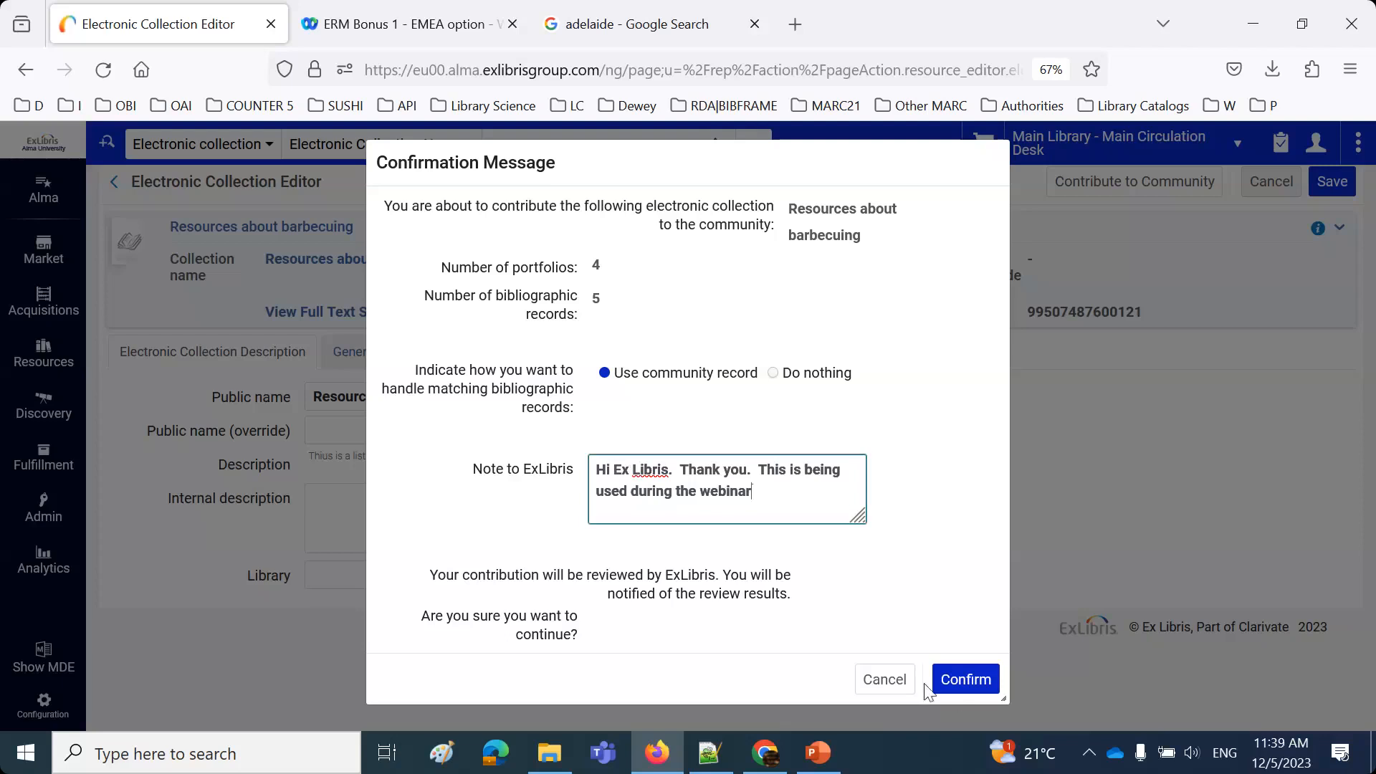
pyautogui.click(966, 680)
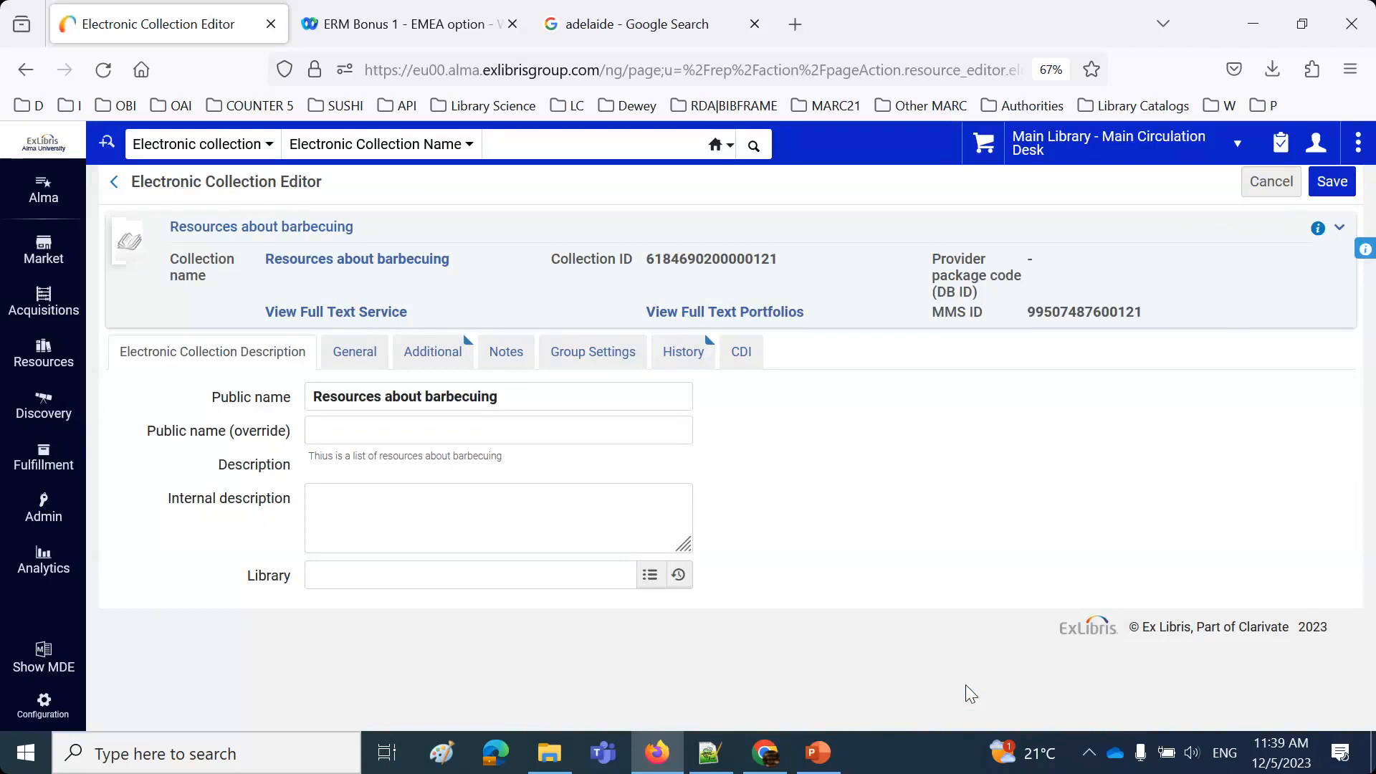
# Copy the collection's public name, "Resources about barbecuing", and search for it among the institution's and the Community electronic collections.
pyautogui.moveTo(496, 396); pyautogui.dragTo(299, 398)
pyautogui.hotkey('ctrl', 'c')
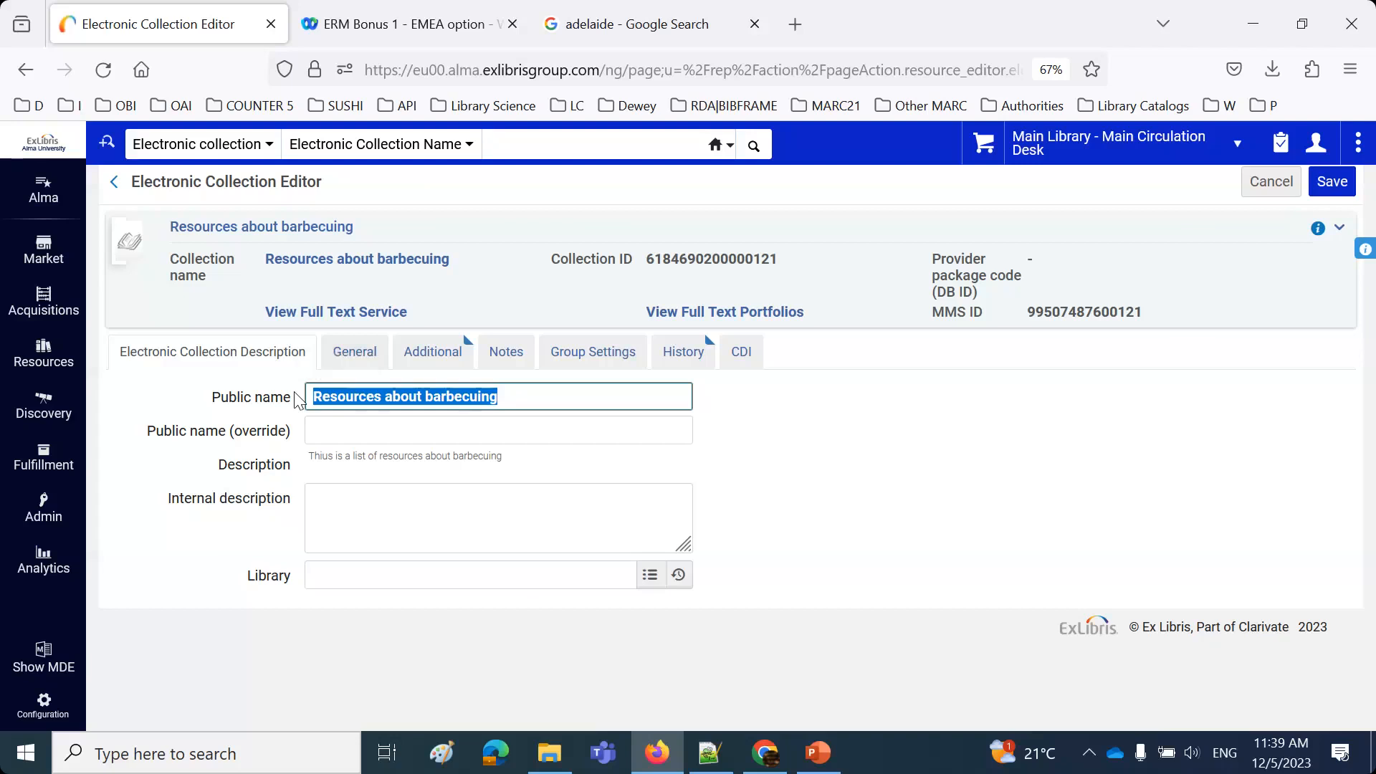
pyautogui.click(509, 146)
pyautogui.hotkey('ctrl', 'v')
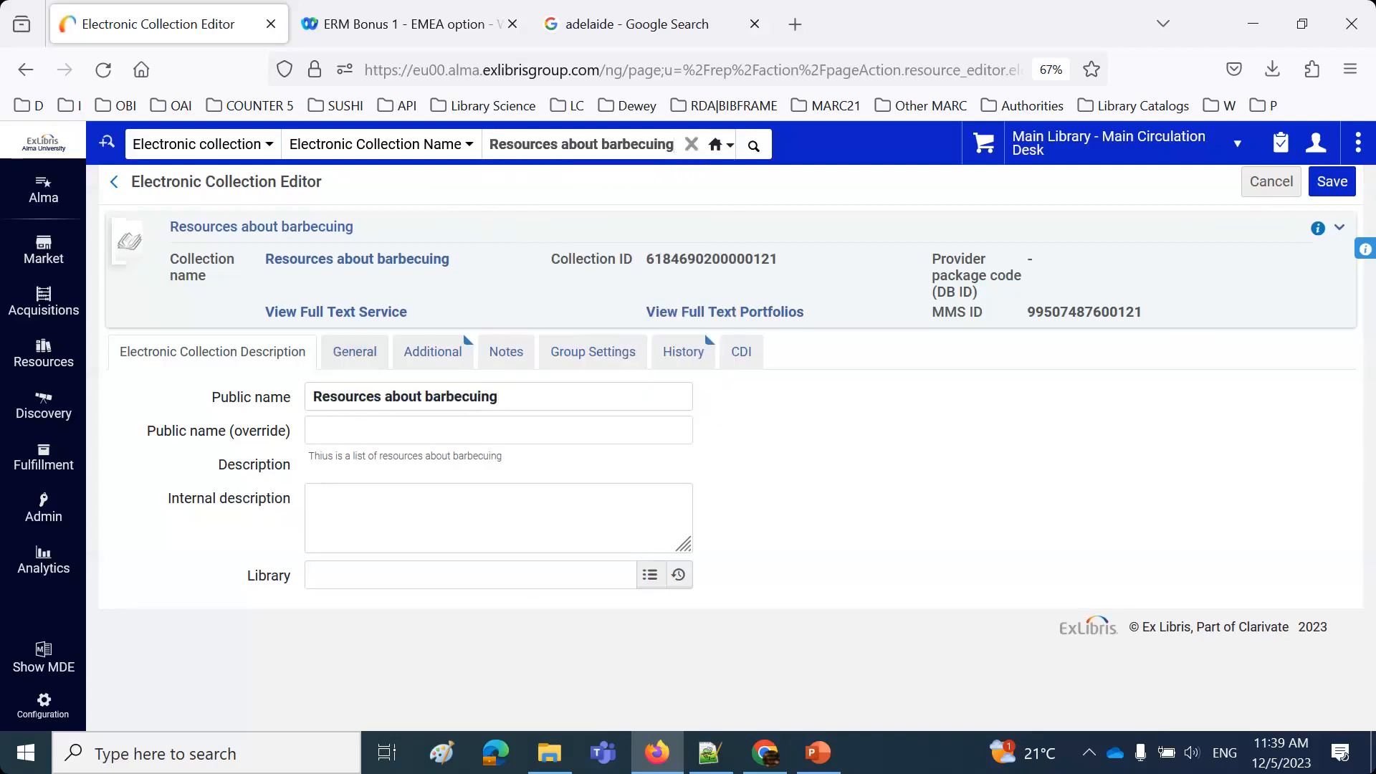
pyautogui.press('Return')
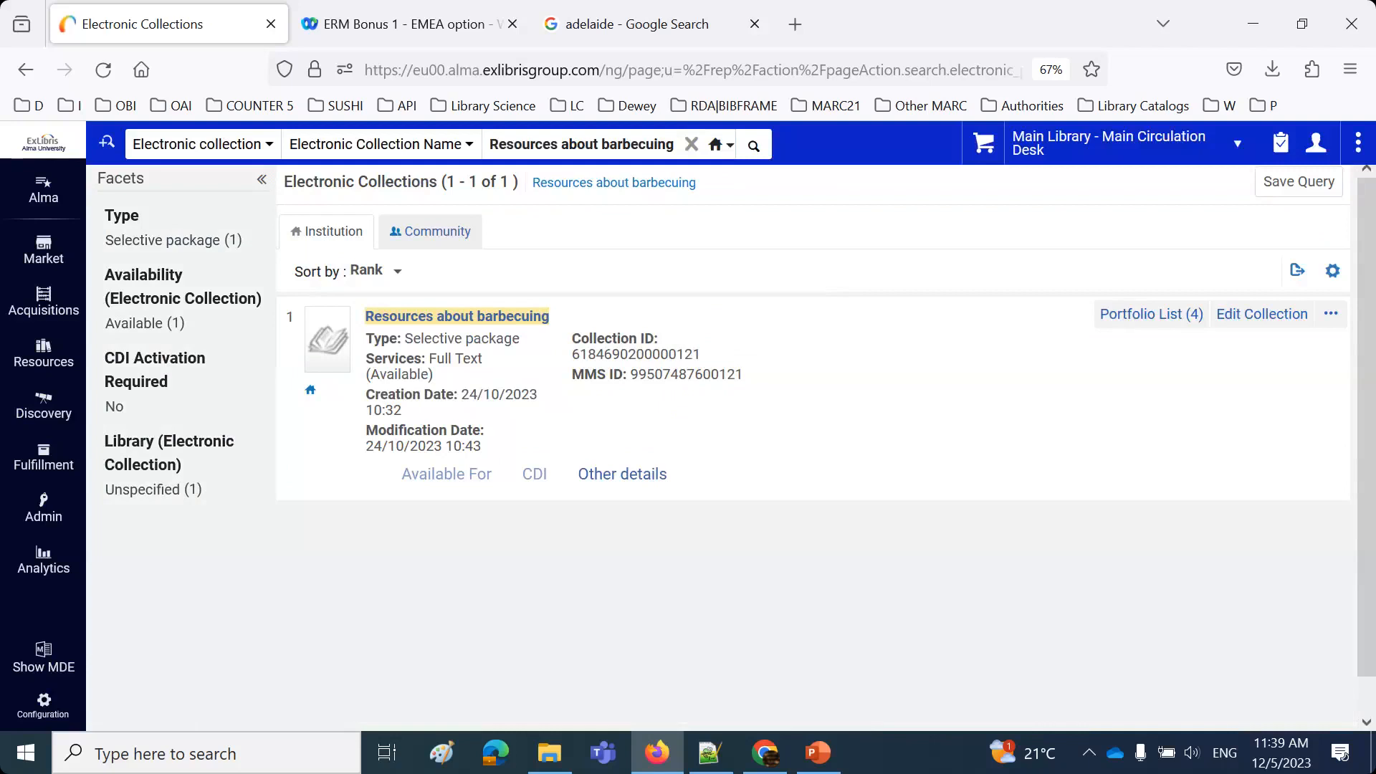
pyautogui.click(455, 228)
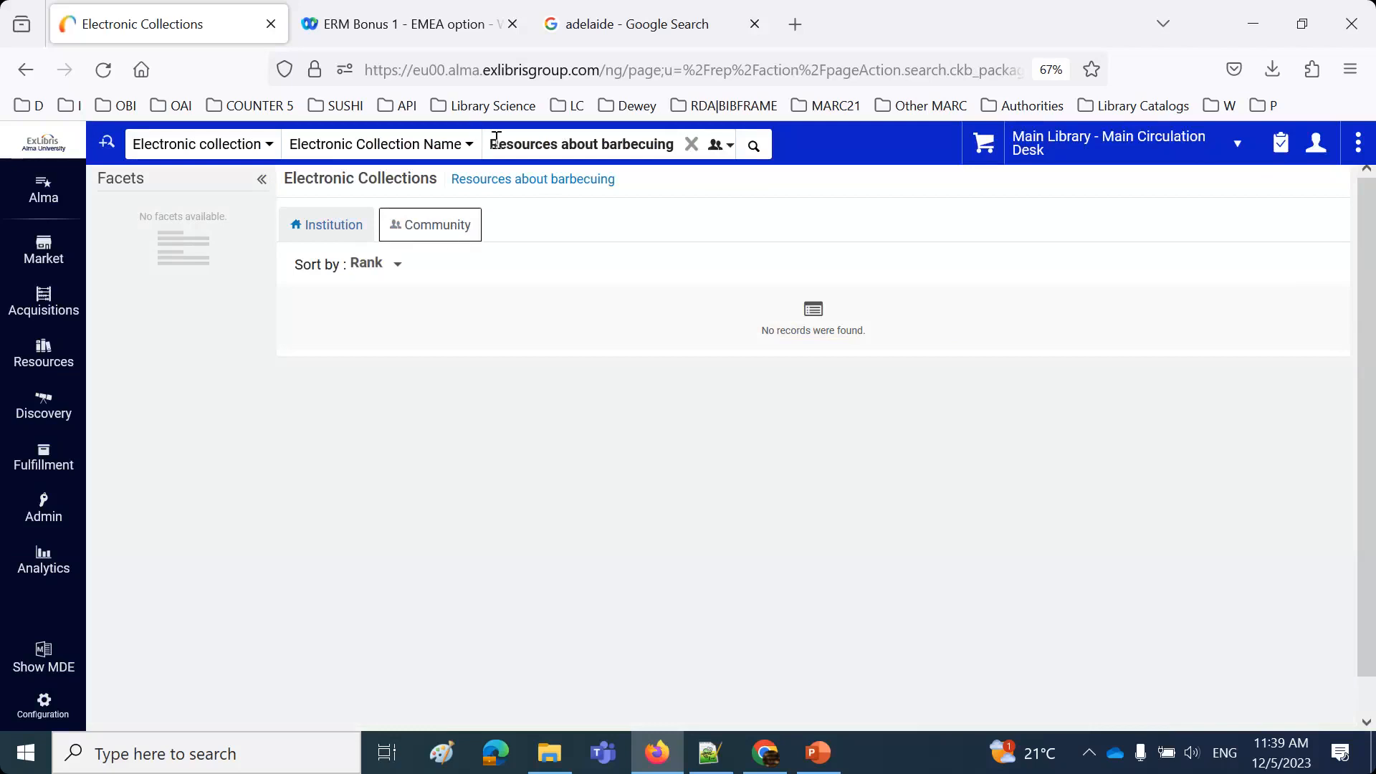
# Search the Community electronic collections by Electronic Collection Name for "Studies on Taipei".
pyautogui.moveTo(496, 143); pyautogui.dragTo(814, 142)
pyautogui.press('BackSpace')
pyautogui.press('BackSpace')
pyautogui.write('S')
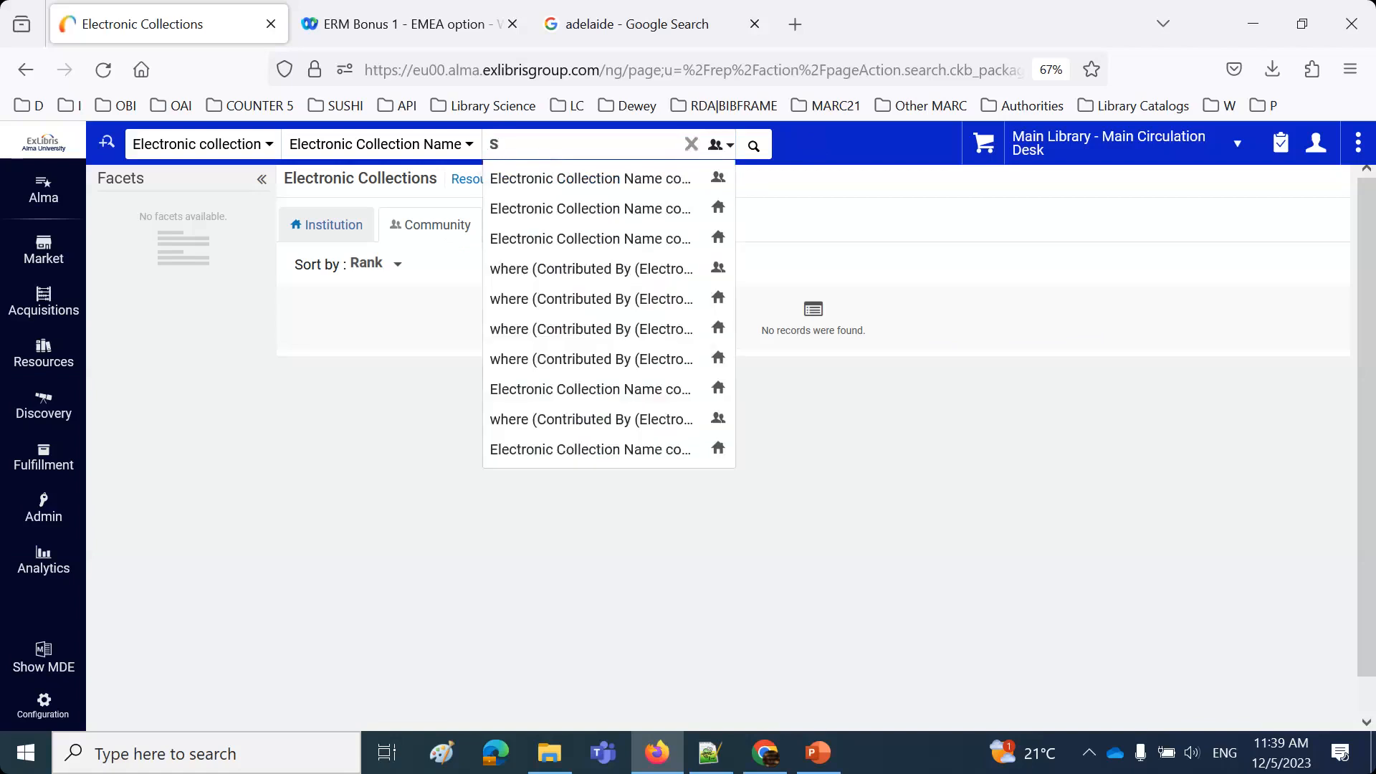
pyautogui.write('tudies ')
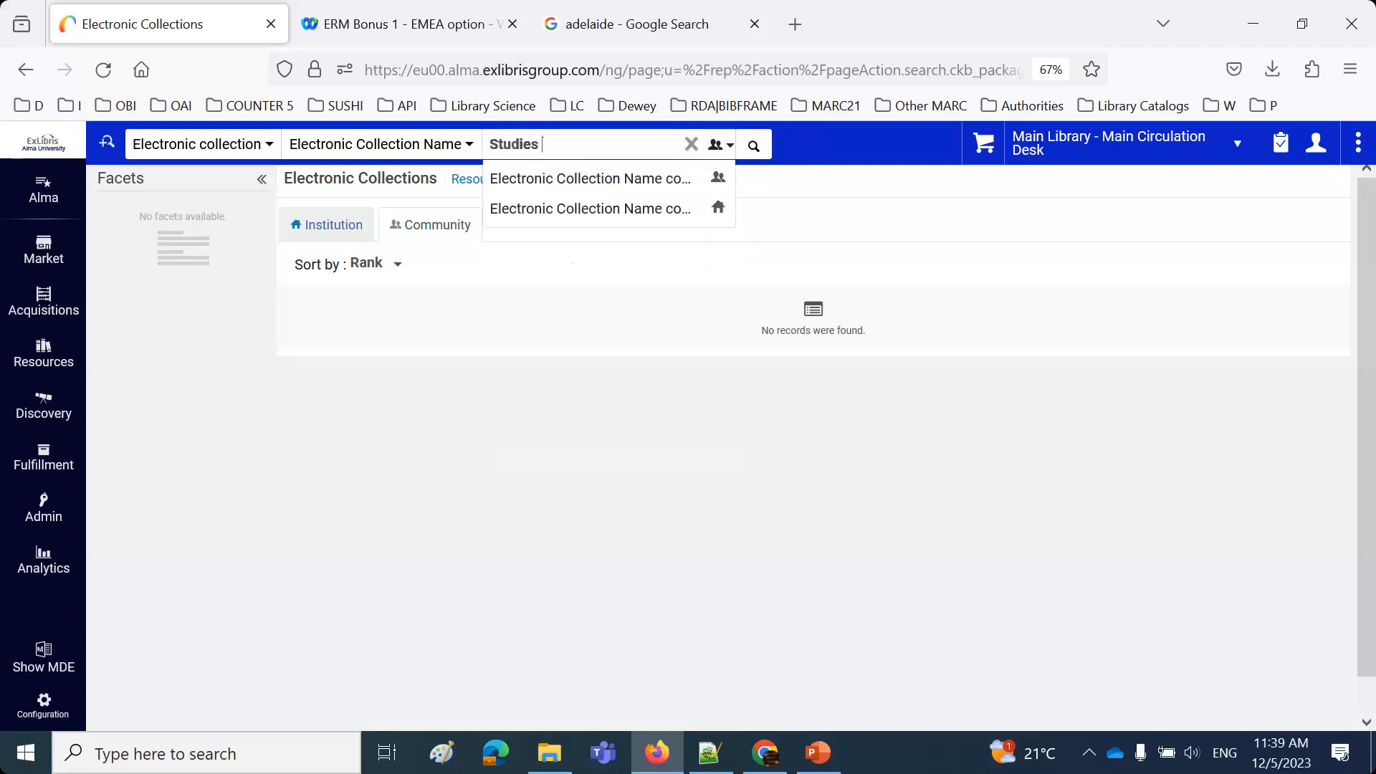
pyautogui.write('on Taipe')
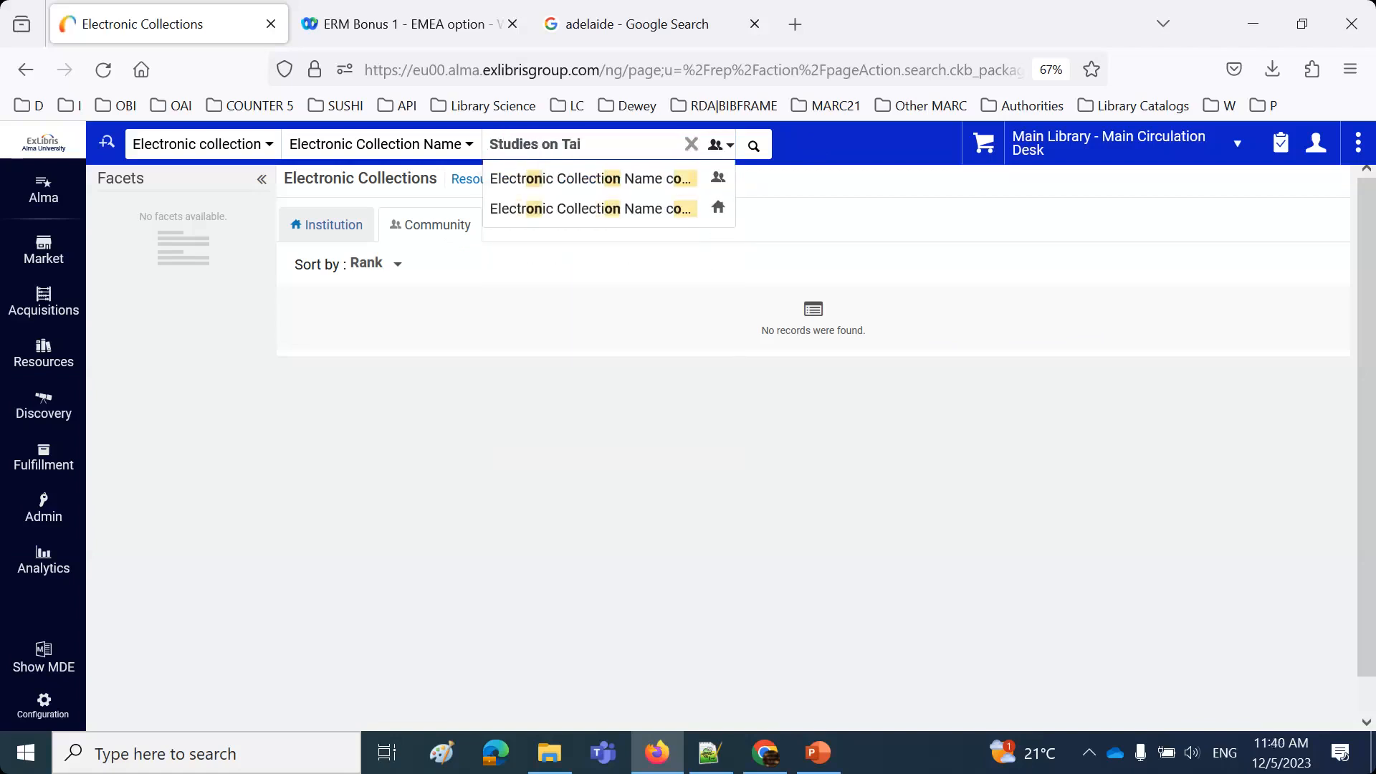
pyautogui.write('i')
pyautogui.press('Return')
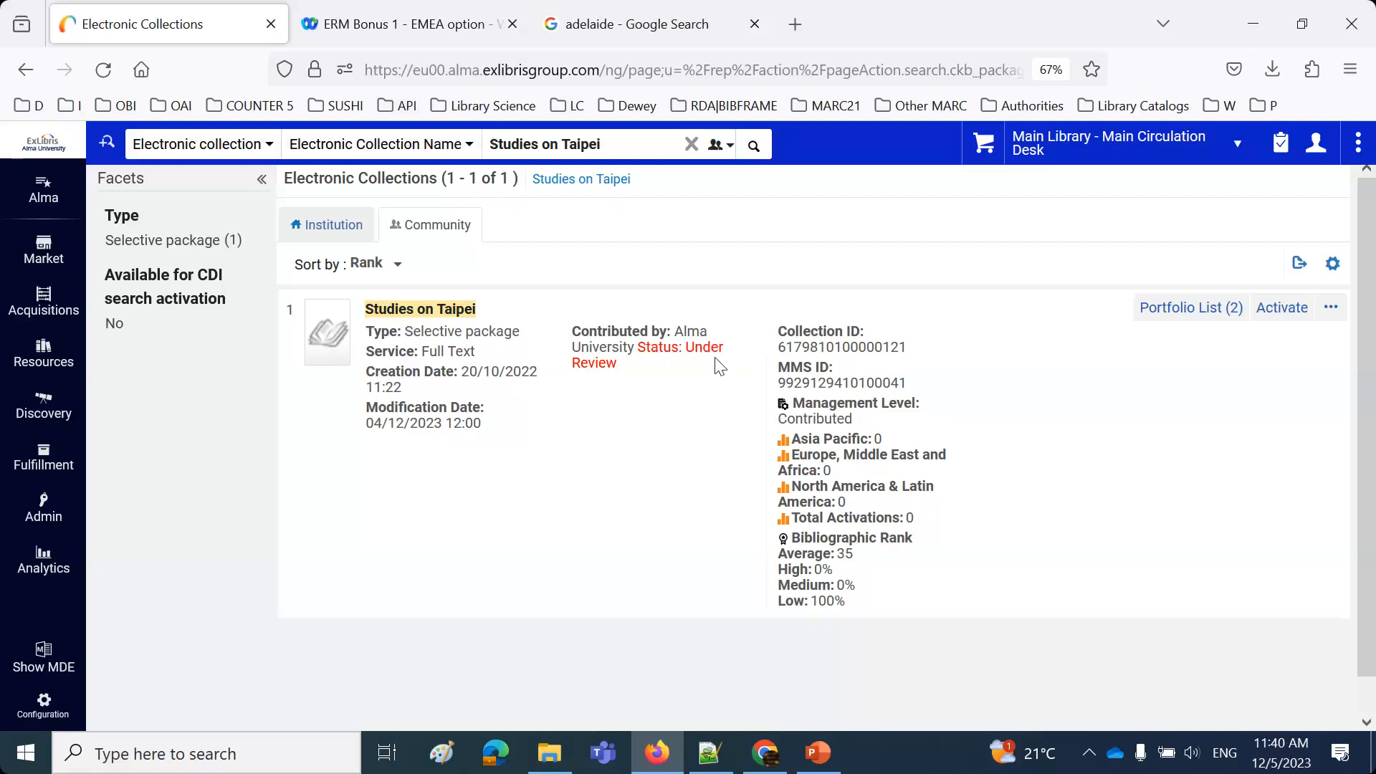
# Search the Community electronic collections by Electronic Collection Name for "Historical books about Connecticut".
pyautogui.doubleClick(502, 144)
pyautogui.moveTo(625, 140); pyautogui.dragTo(625, 137)
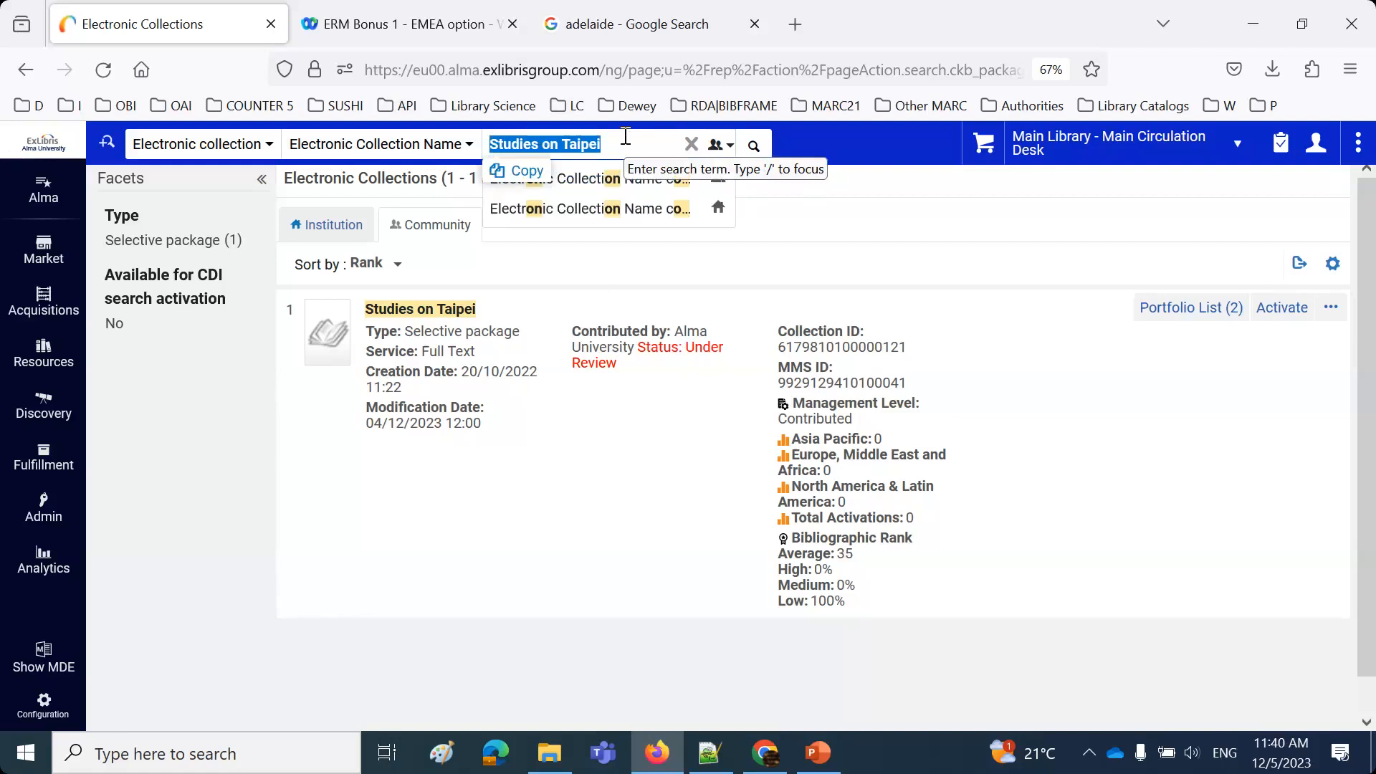
pyautogui.write('historical')
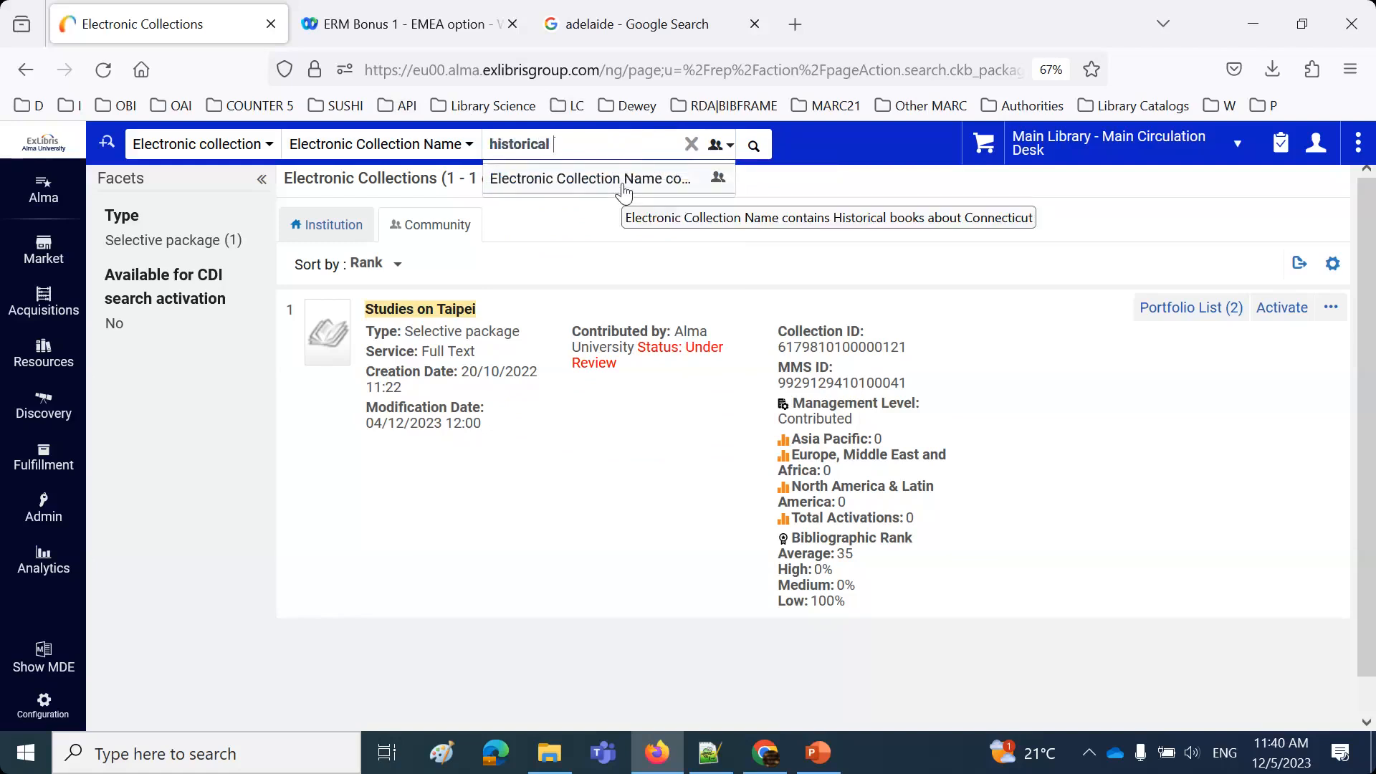
pyautogui.click(624, 191)
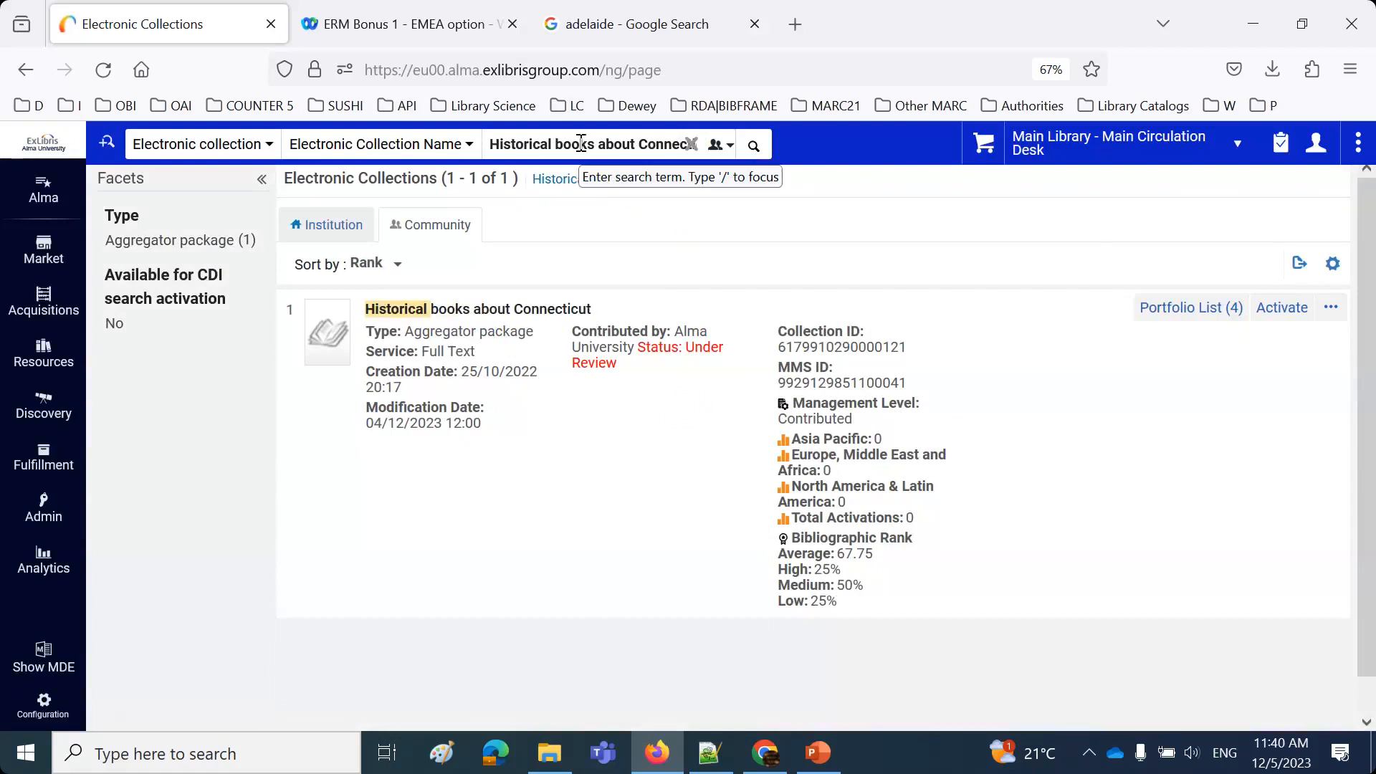
# Run an advanced Community search for electronic collections whose Contributed By contains the keyword "Adelaide", and highlight the first result's contributor.
pyautogui.click(107, 146)
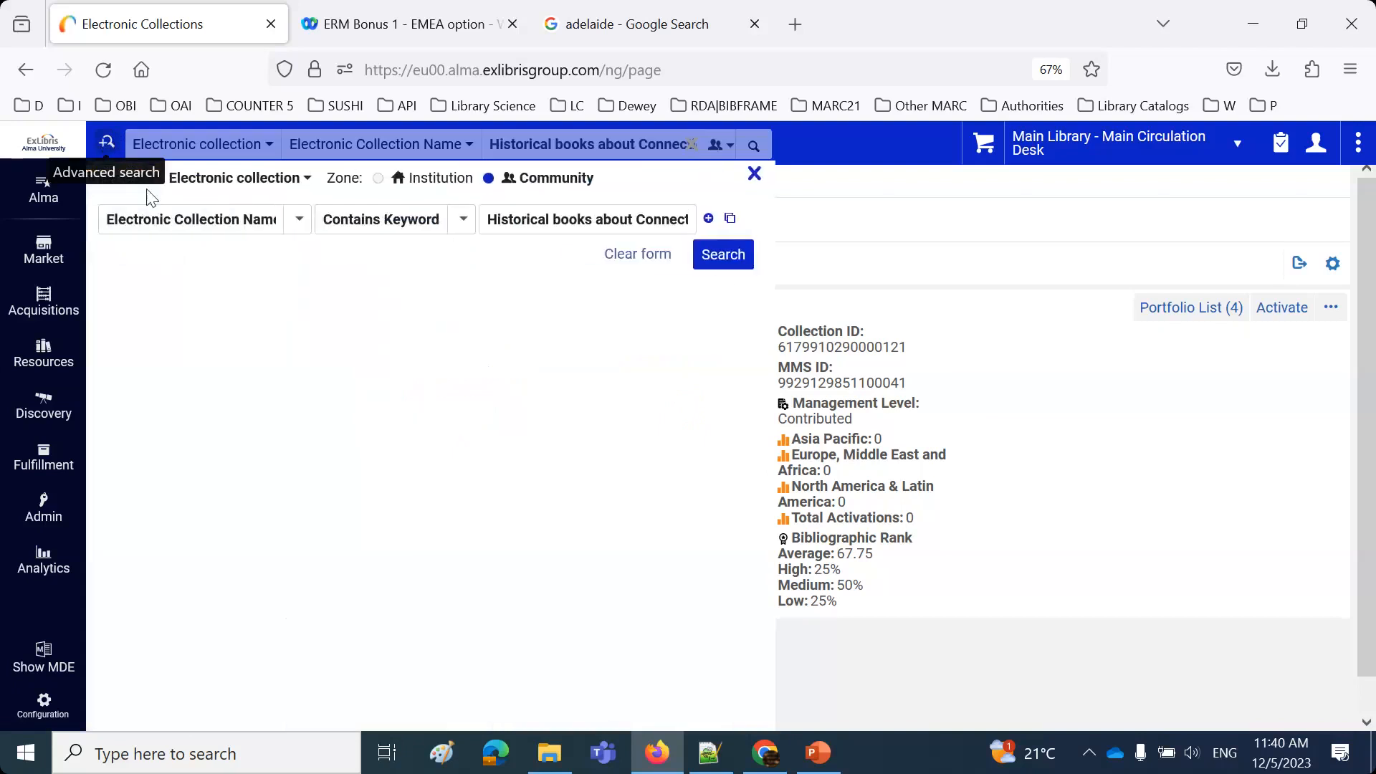
pyautogui.click(216, 221)
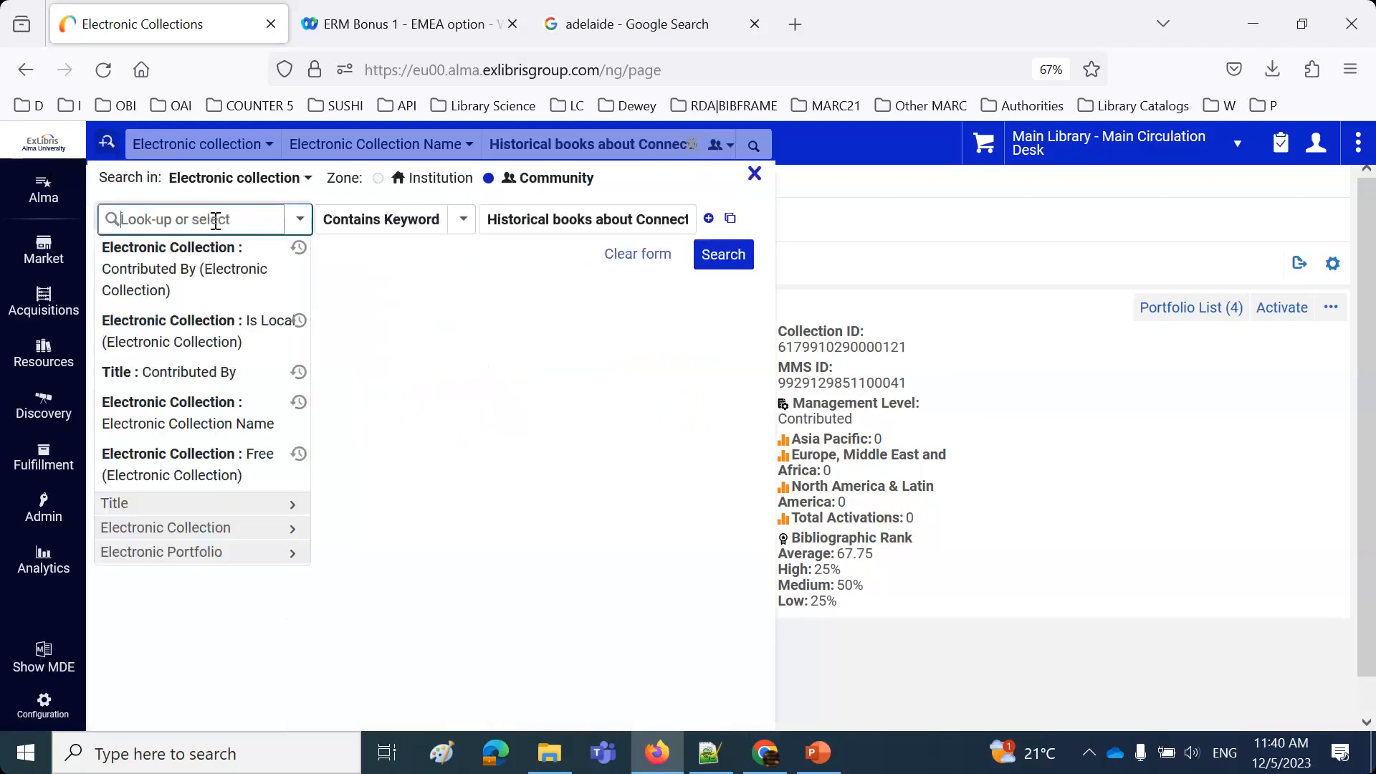
pyautogui.click(195, 276)
pyautogui.click(528, 218)
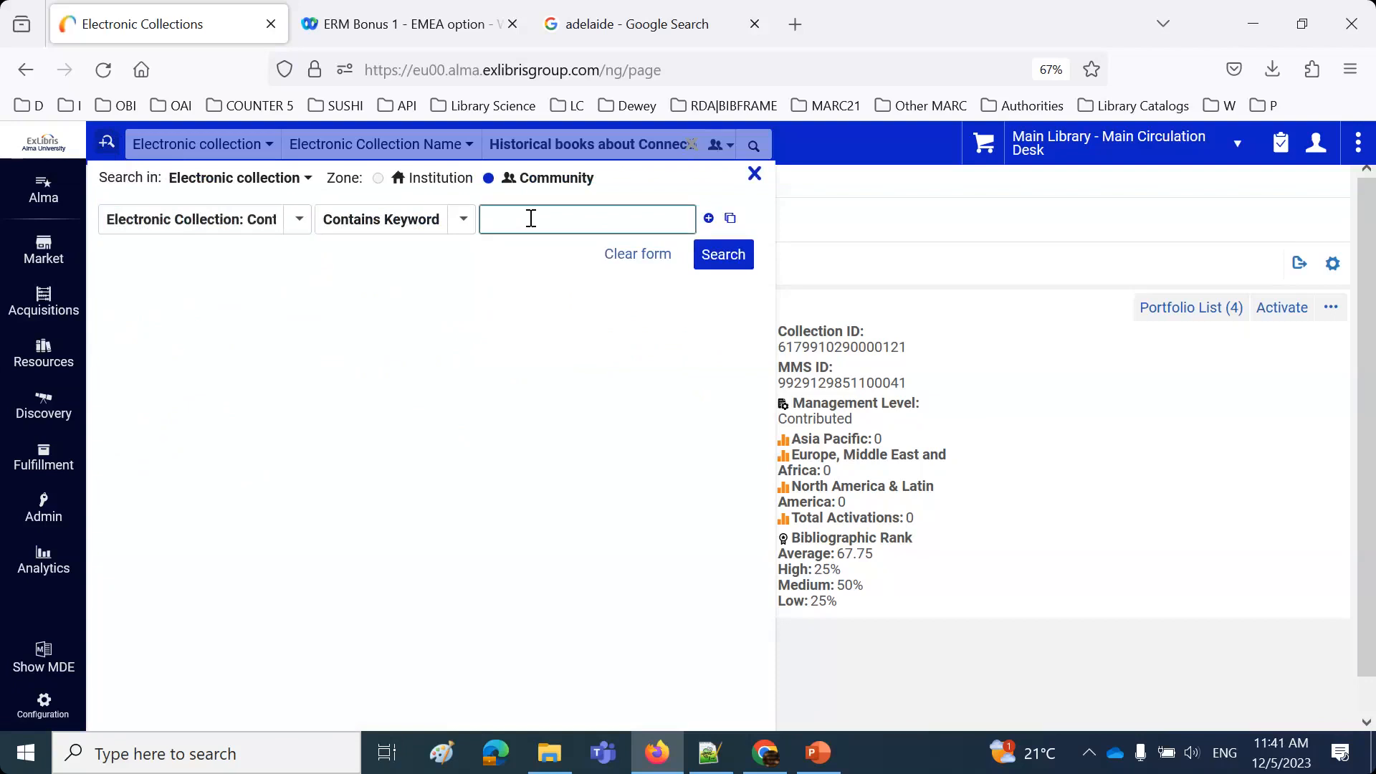
pyautogui.hotkey('ctrl', '`')
pyautogui.doubleClick(648, 331)
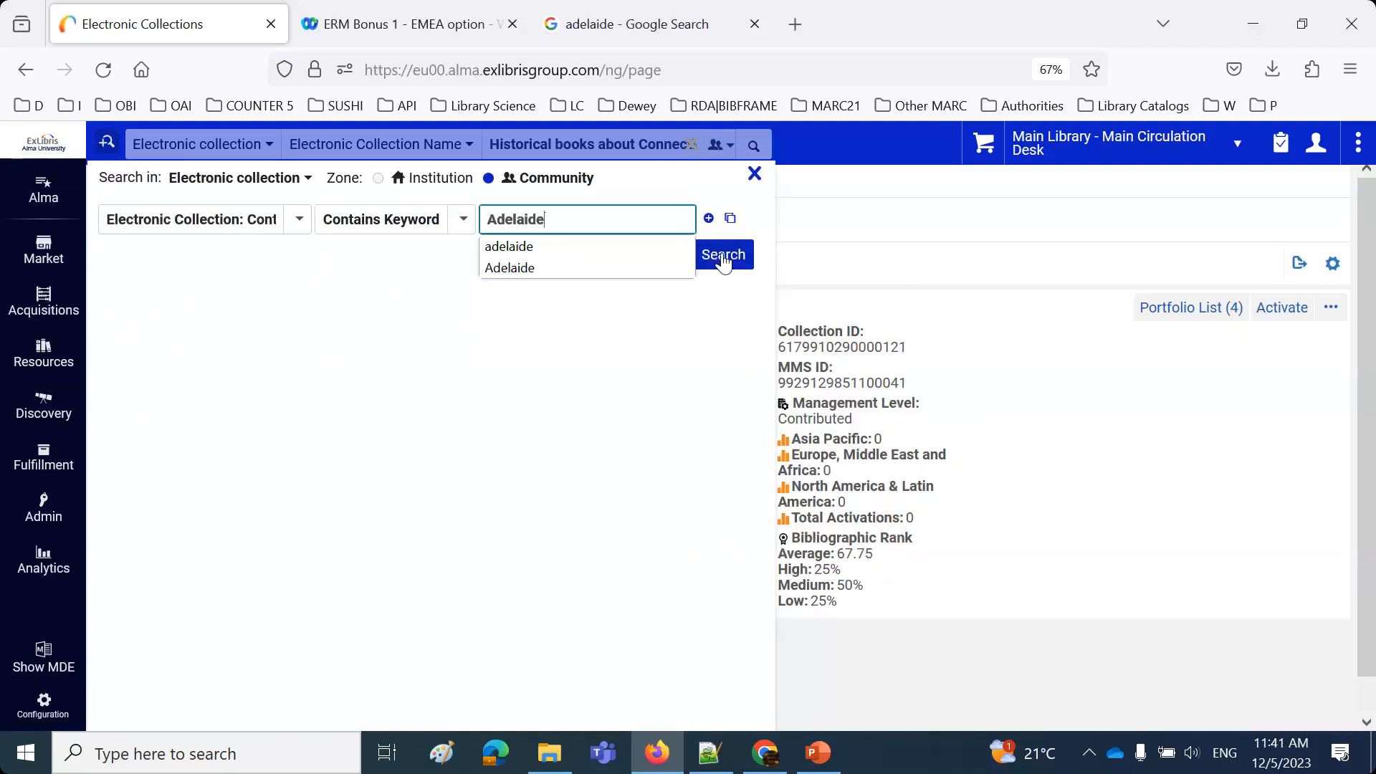
pyautogui.click(723, 257)
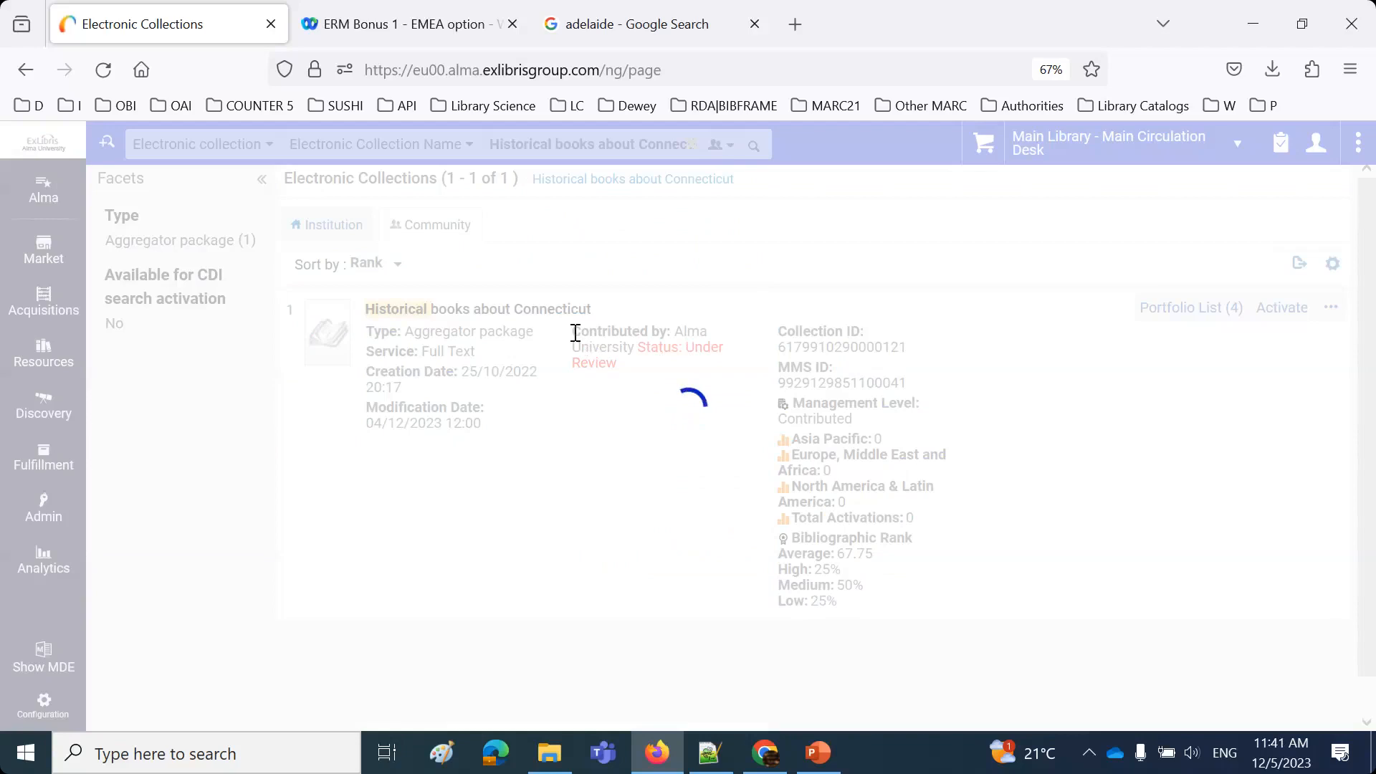
pyautogui.moveTo(575, 334); pyautogui.dragTo(758, 359)
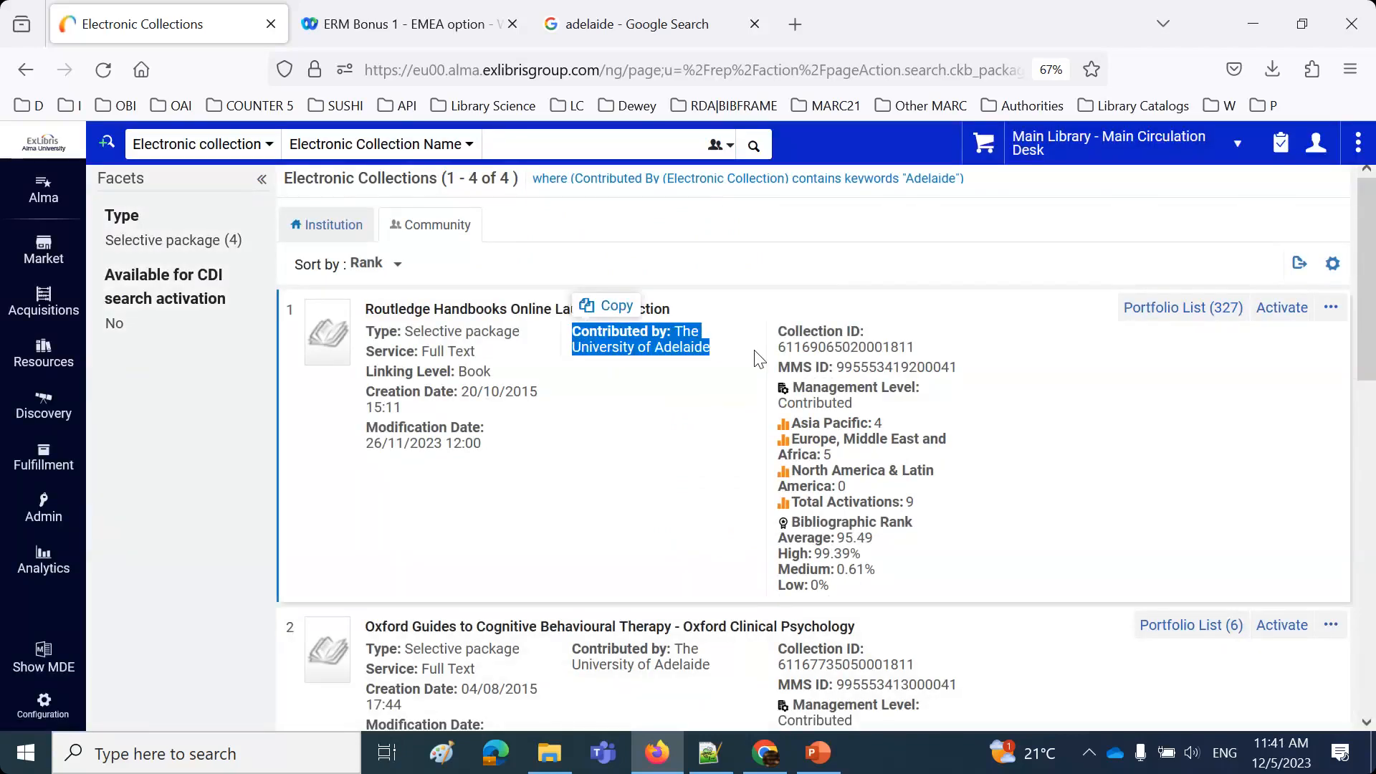
# Switch to the PowerPoint presentation and review the slides on editing, contributing and confirming a local electronic collection.
pyautogui.hotkey('alt', 'Tab')
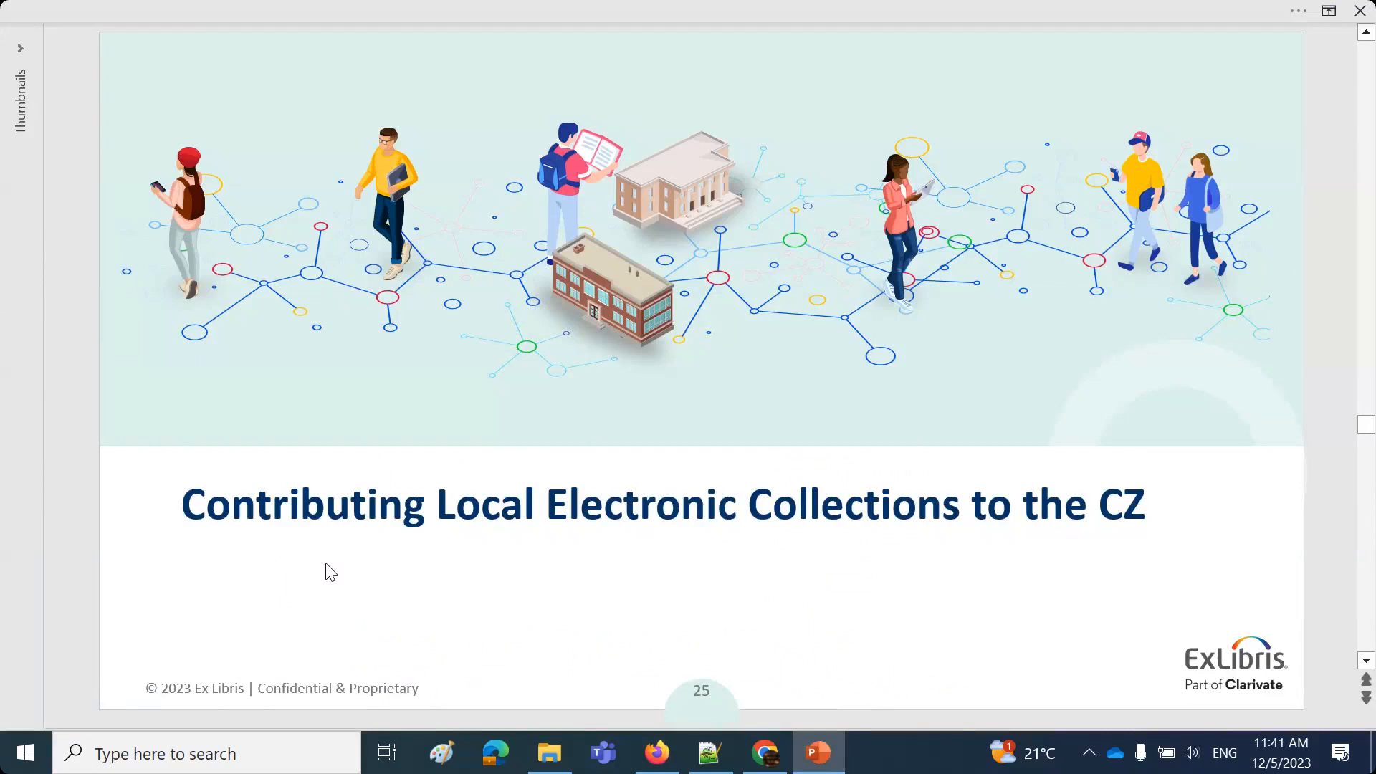
pyautogui.click(330, 571)
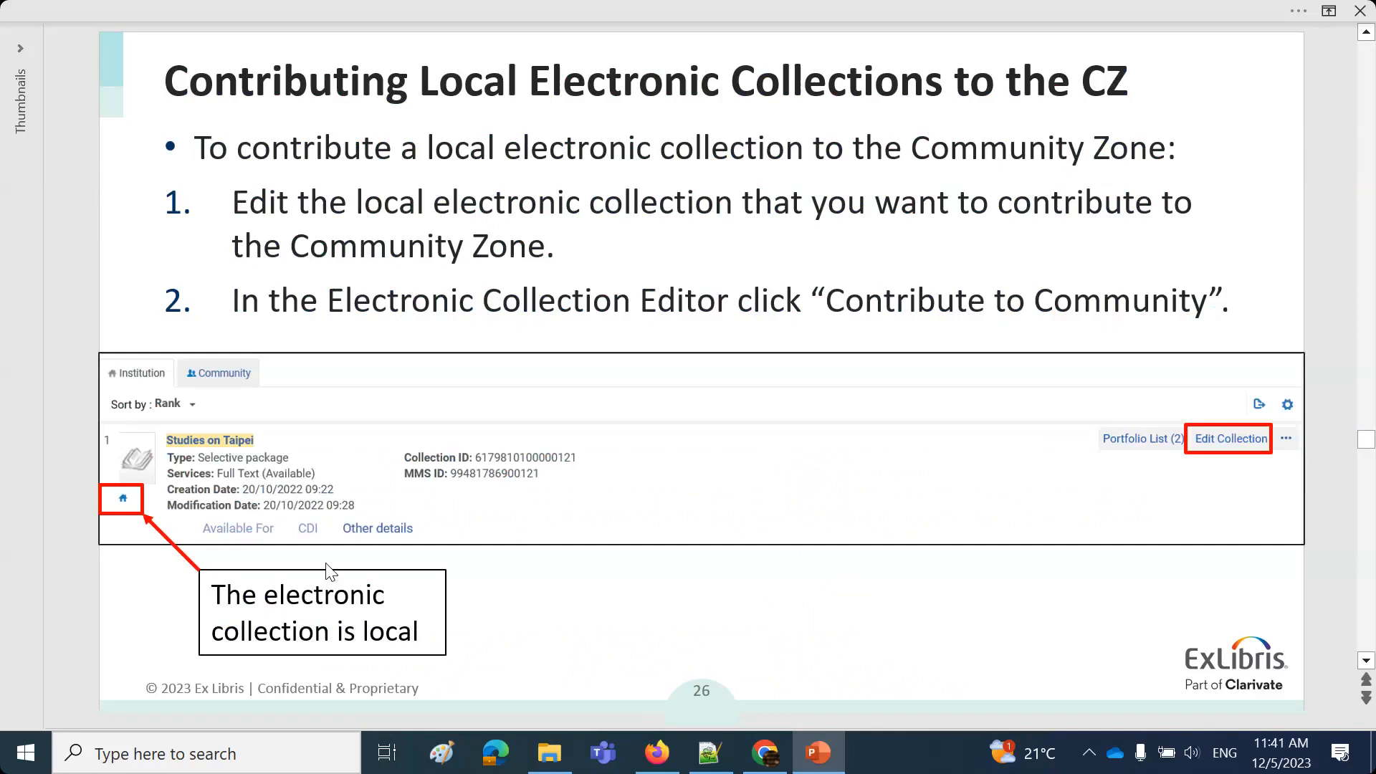
pyautogui.click(328, 571)
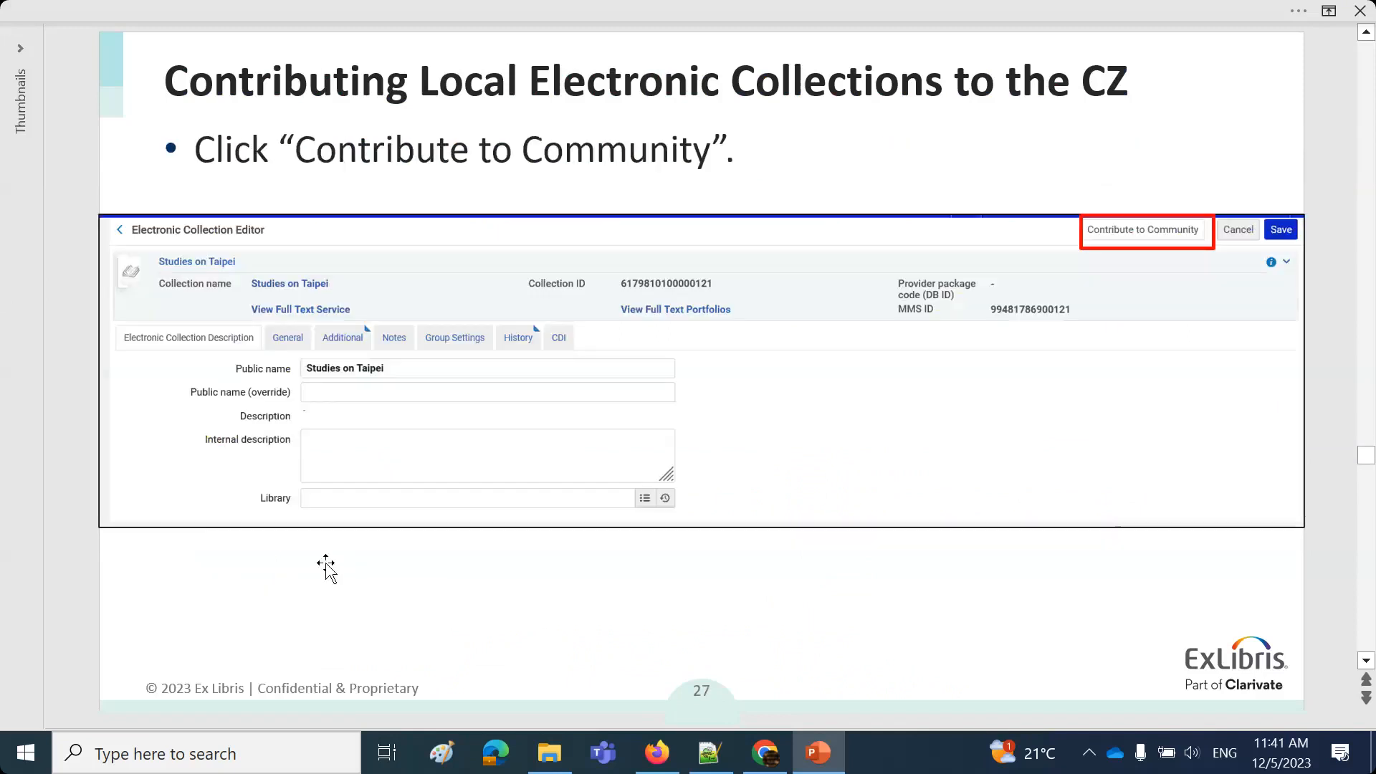
pyautogui.click(328, 571)
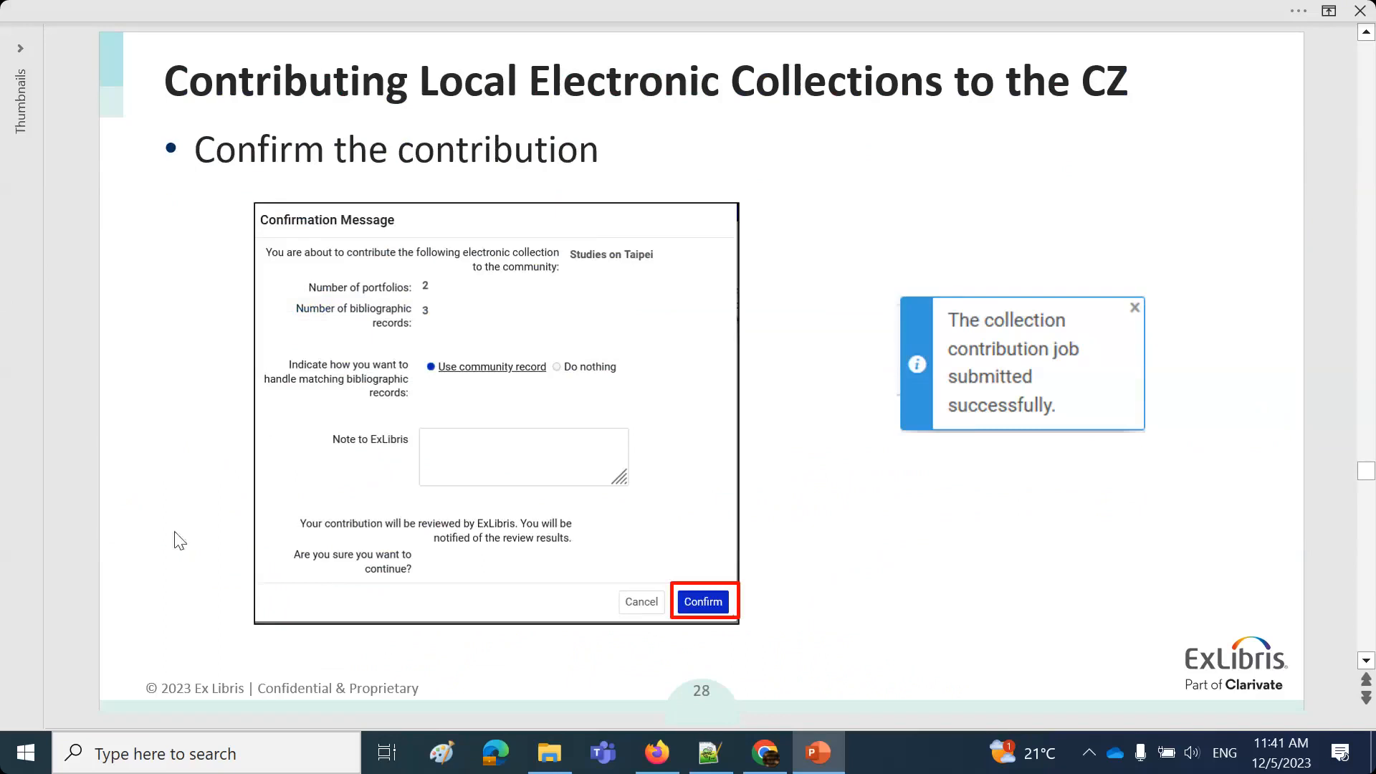
pyautogui.moveTo(348, 312); pyautogui.dragTo(397, 312)
pyautogui.press('Escape')
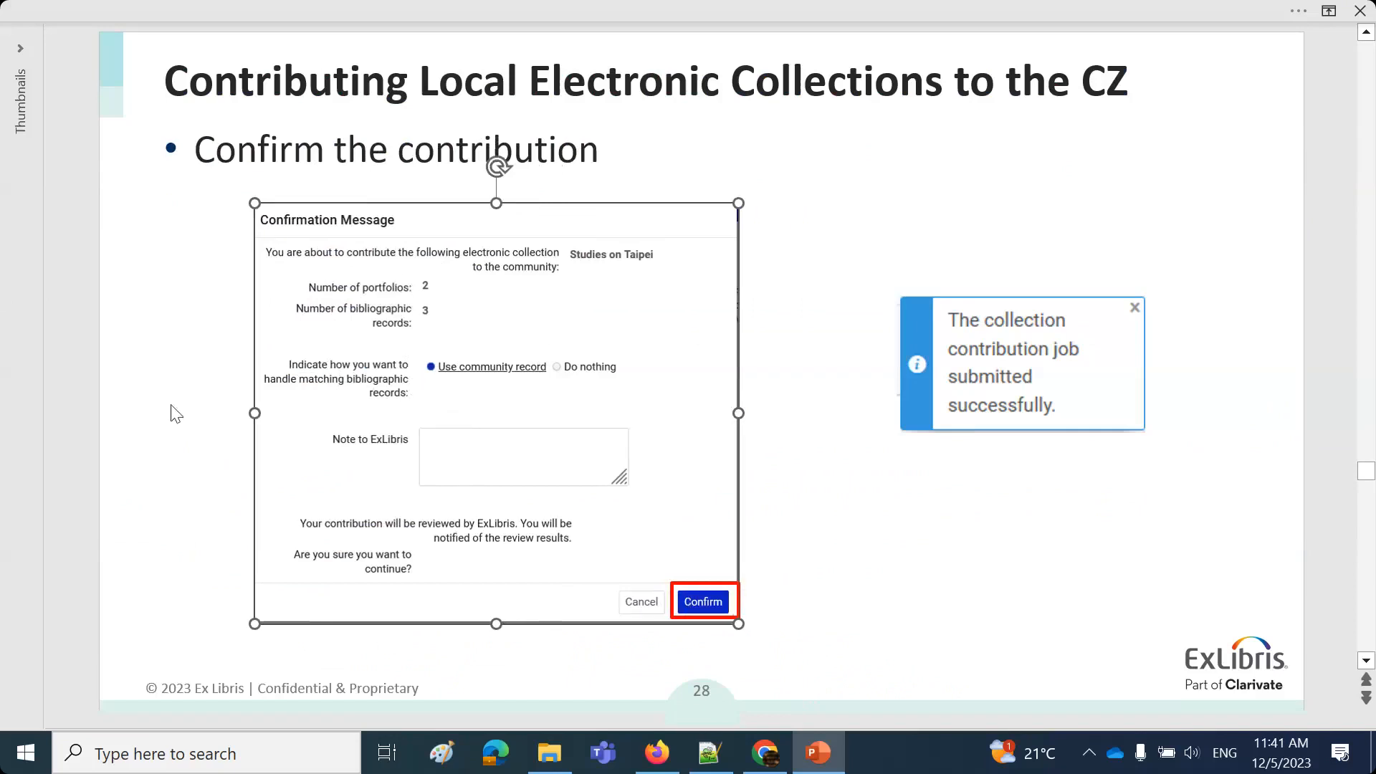
pyautogui.click(158, 423)
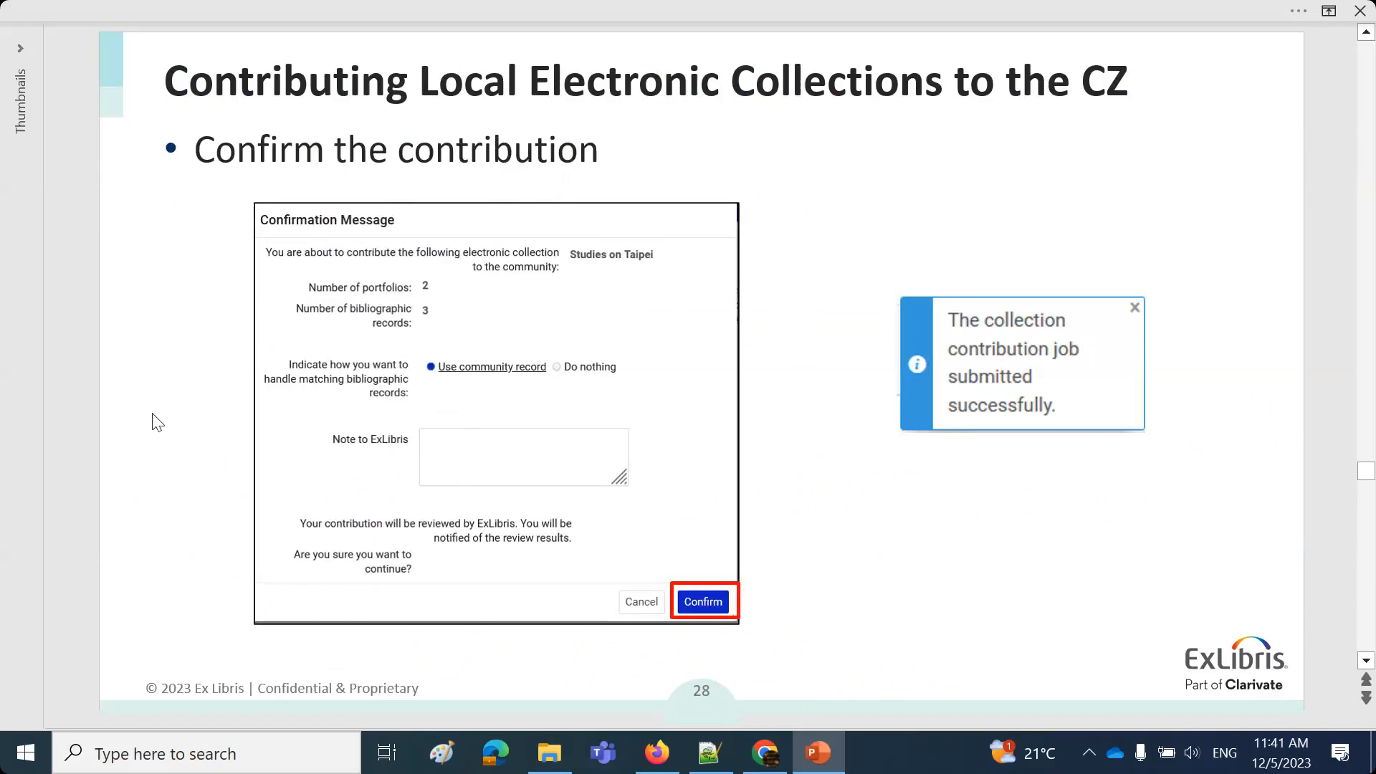
# Review the slides on the "Under review" status and the Ex Libris content team's change to "Approved".
pyautogui.press('pagedown')
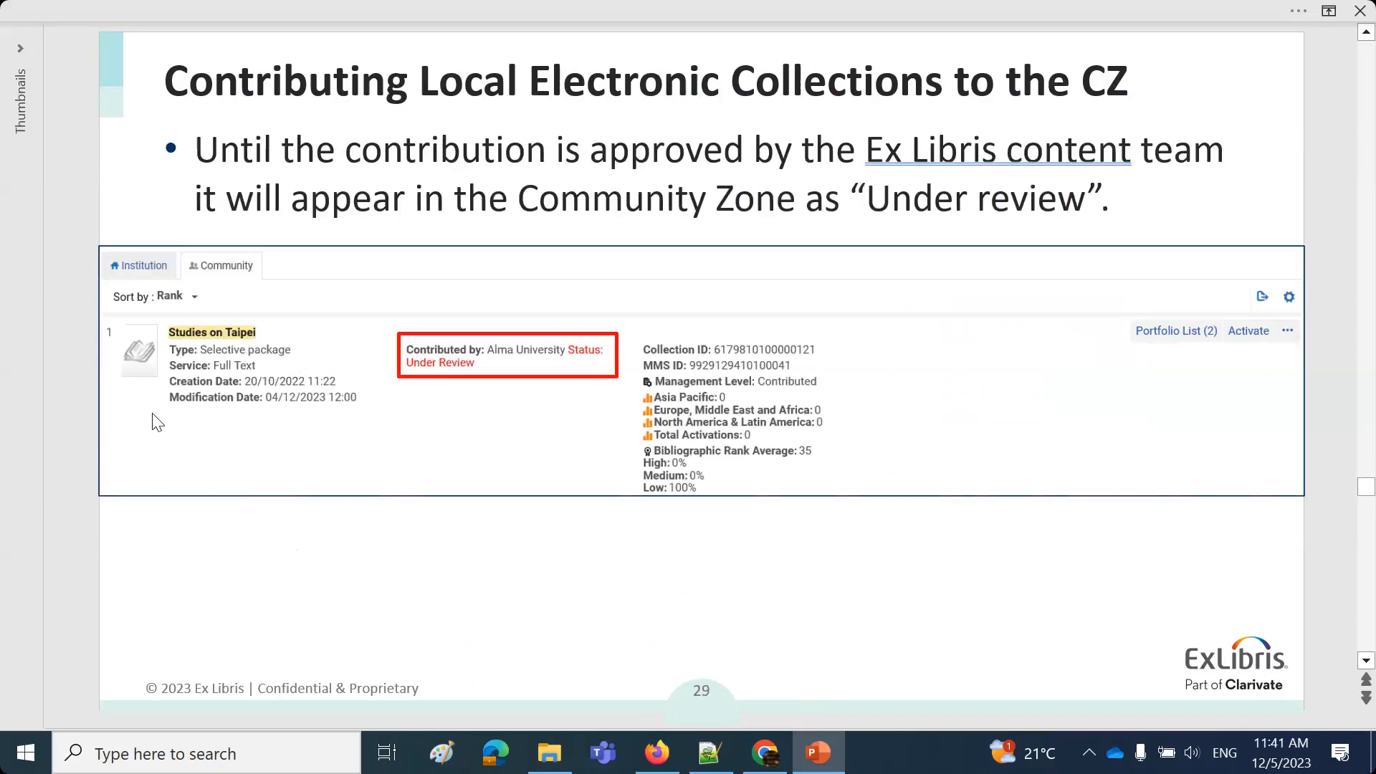
pyautogui.press('pagedown')
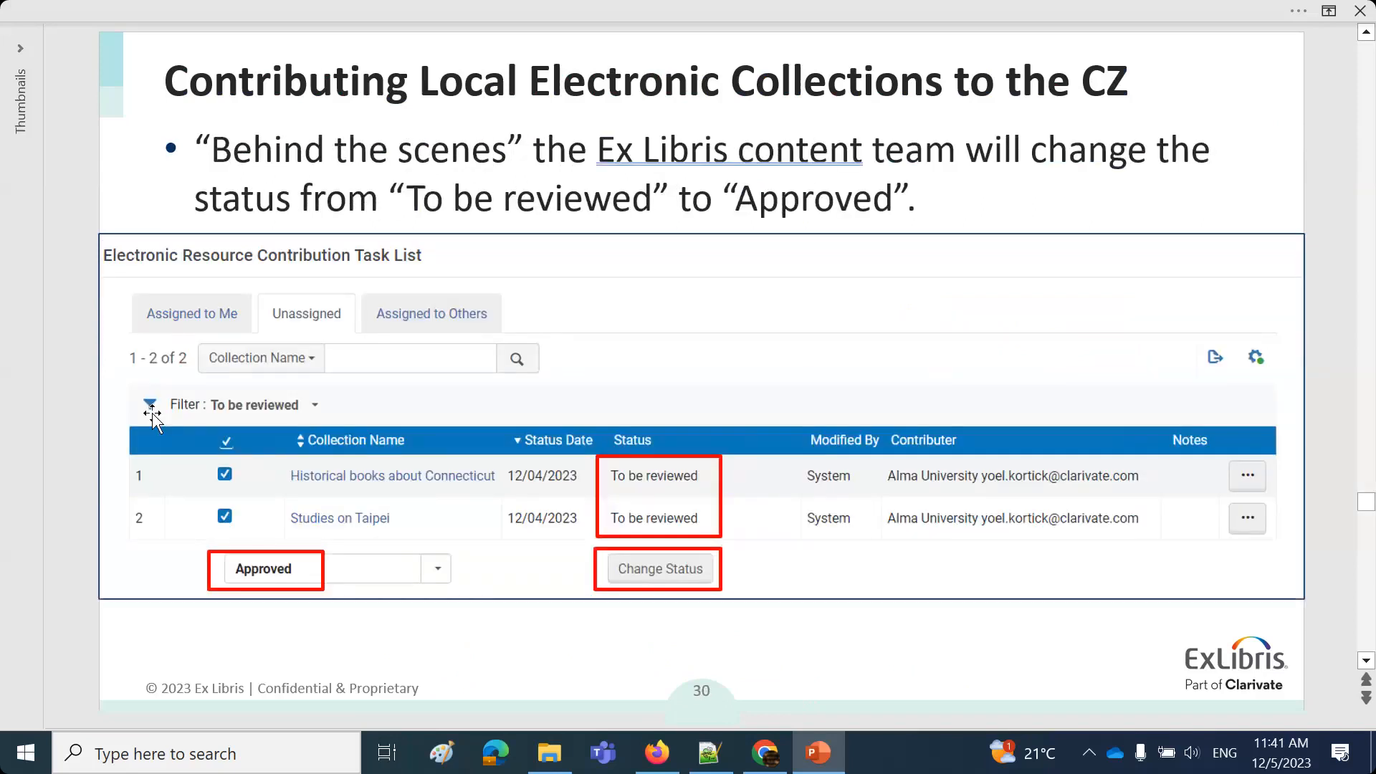
pyautogui.moveTo(195, 148); pyautogui.dragTo(521, 148)
pyautogui.moveTo(702, 354); pyautogui.dragTo(700, 220)
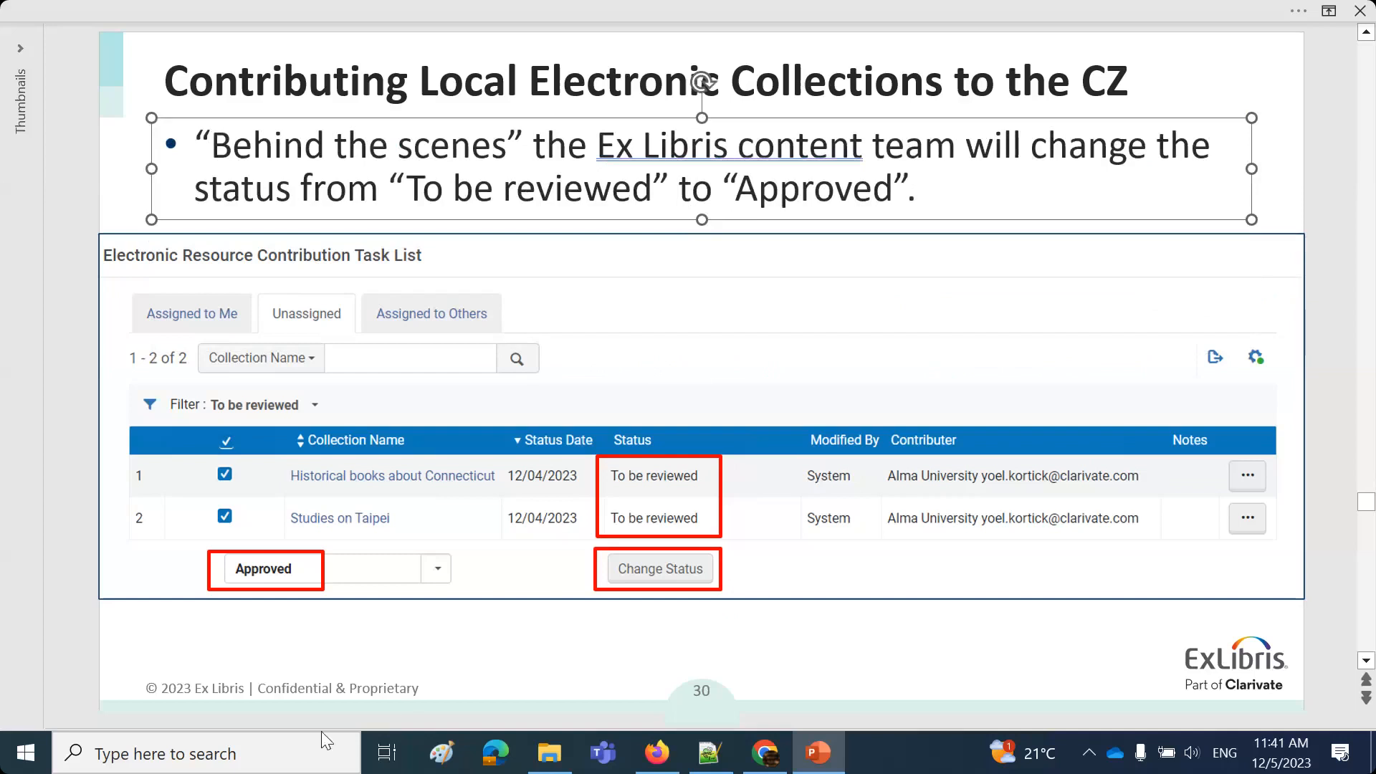
pyautogui.click(423, 652)
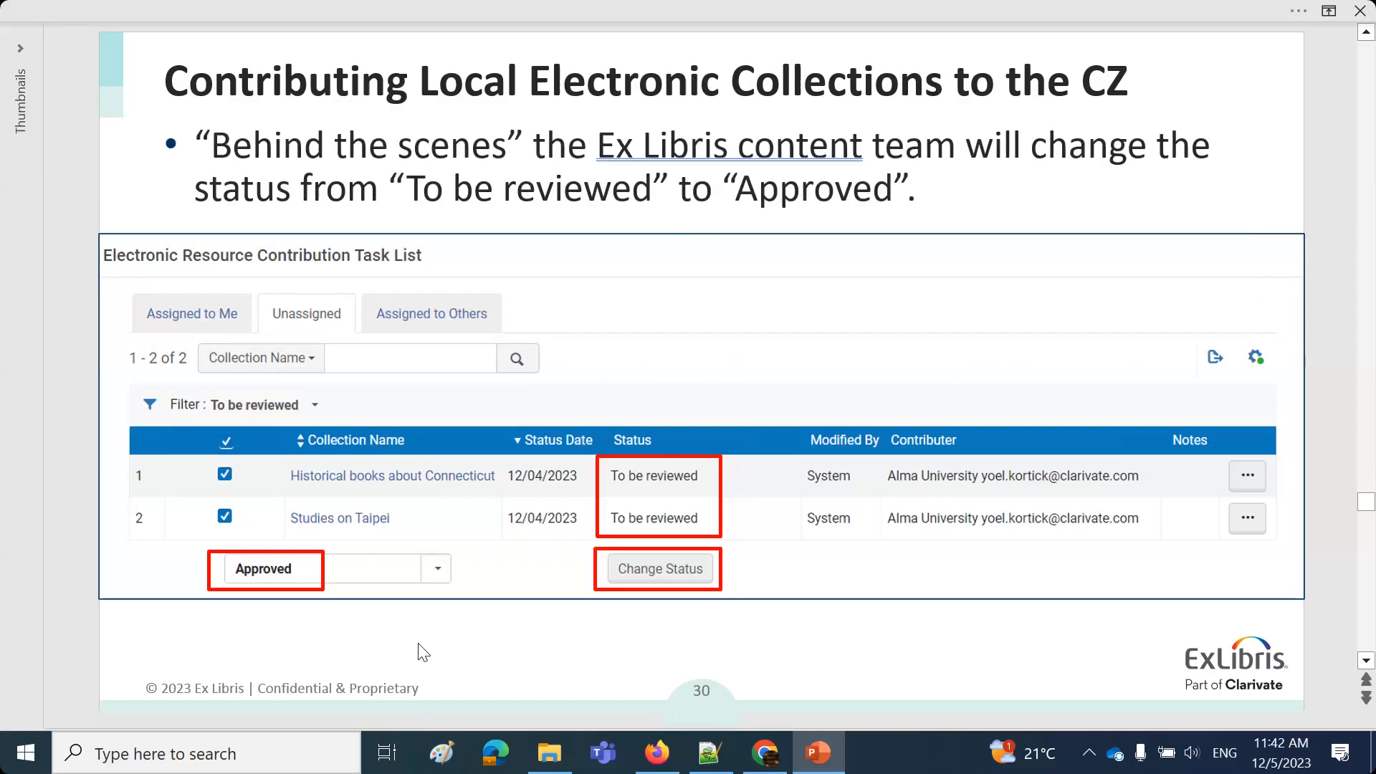
# Go through the slides on searching collections by contributing institution, up to the Community Zone Management Group title slide.
pyautogui.press('Right')
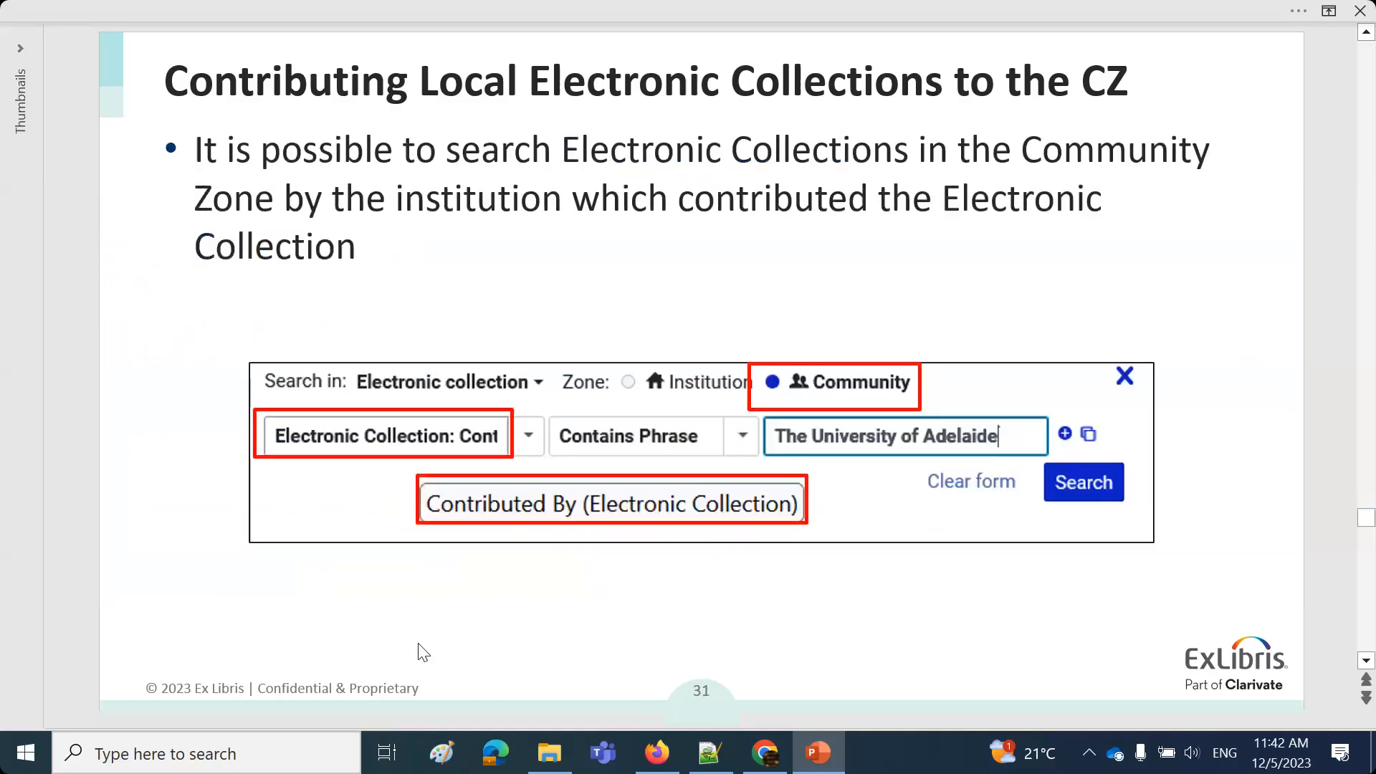
pyautogui.press('Right')
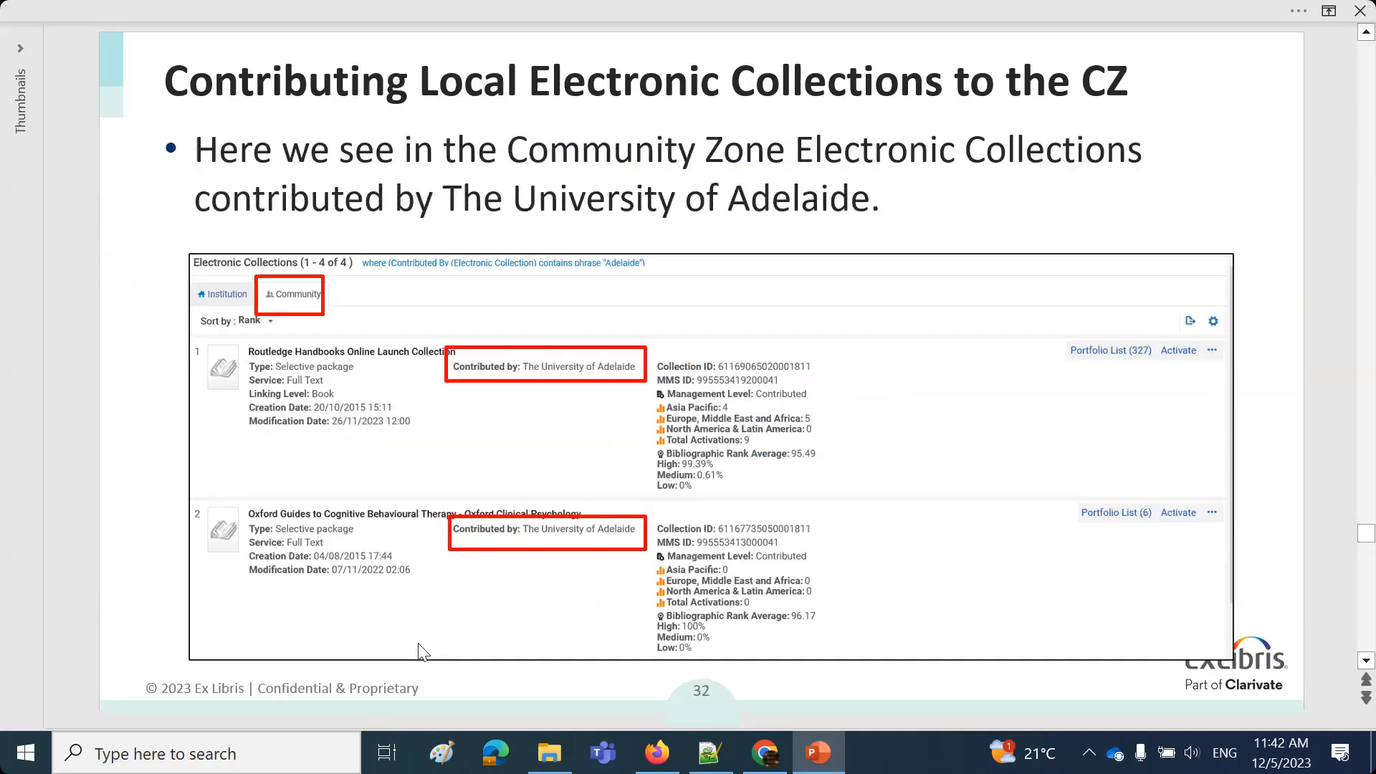
pyautogui.press('Right')
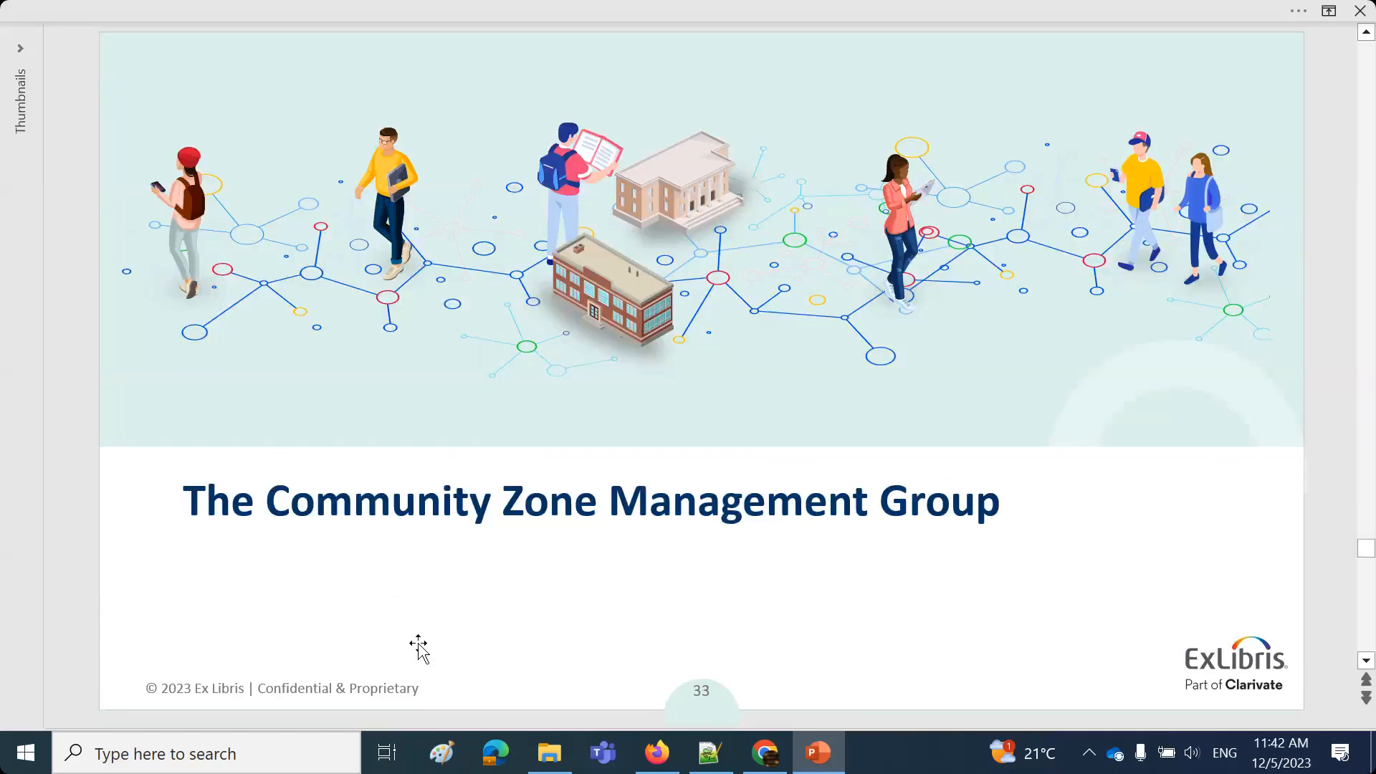
# Advance to the slide describing the Community Zone Management Group's responsibilities.
pyautogui.click(1215, 20)
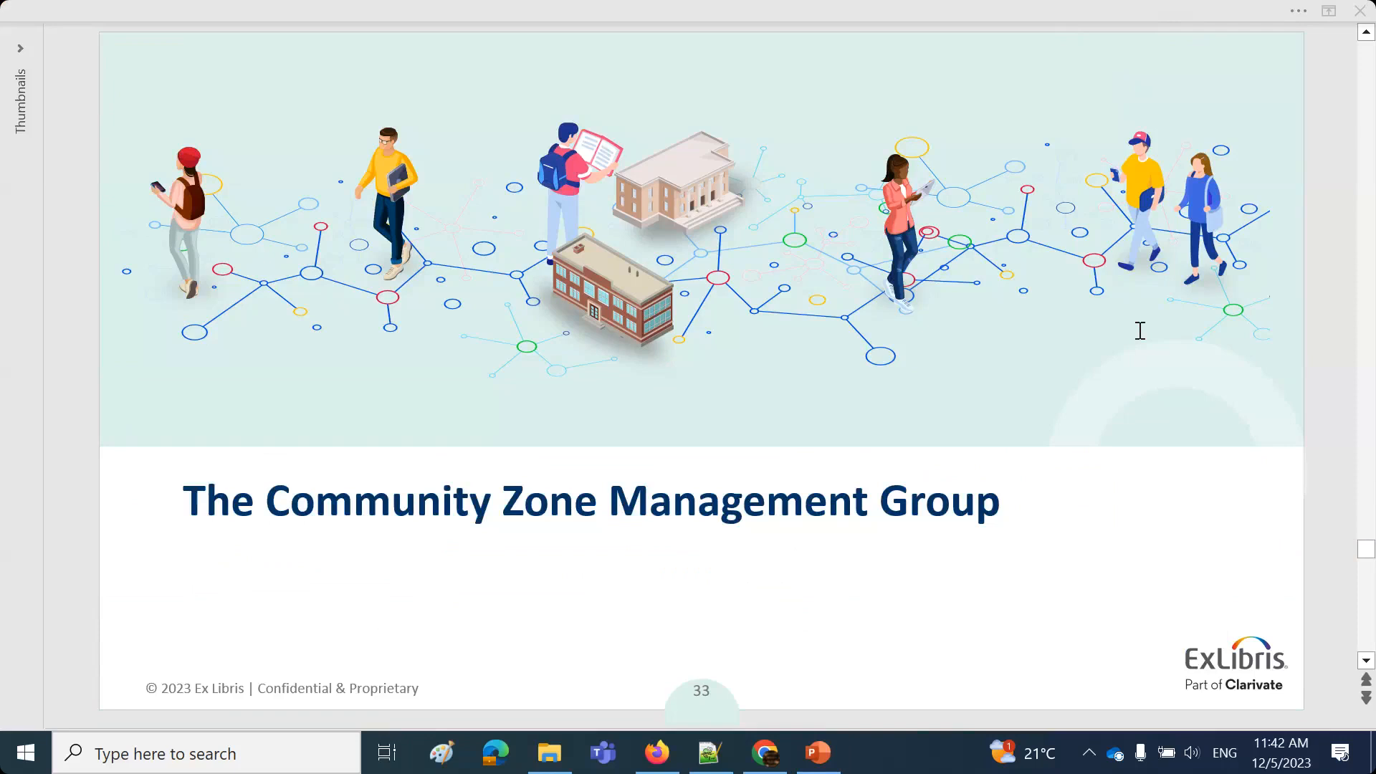
pyautogui.click(80, 562)
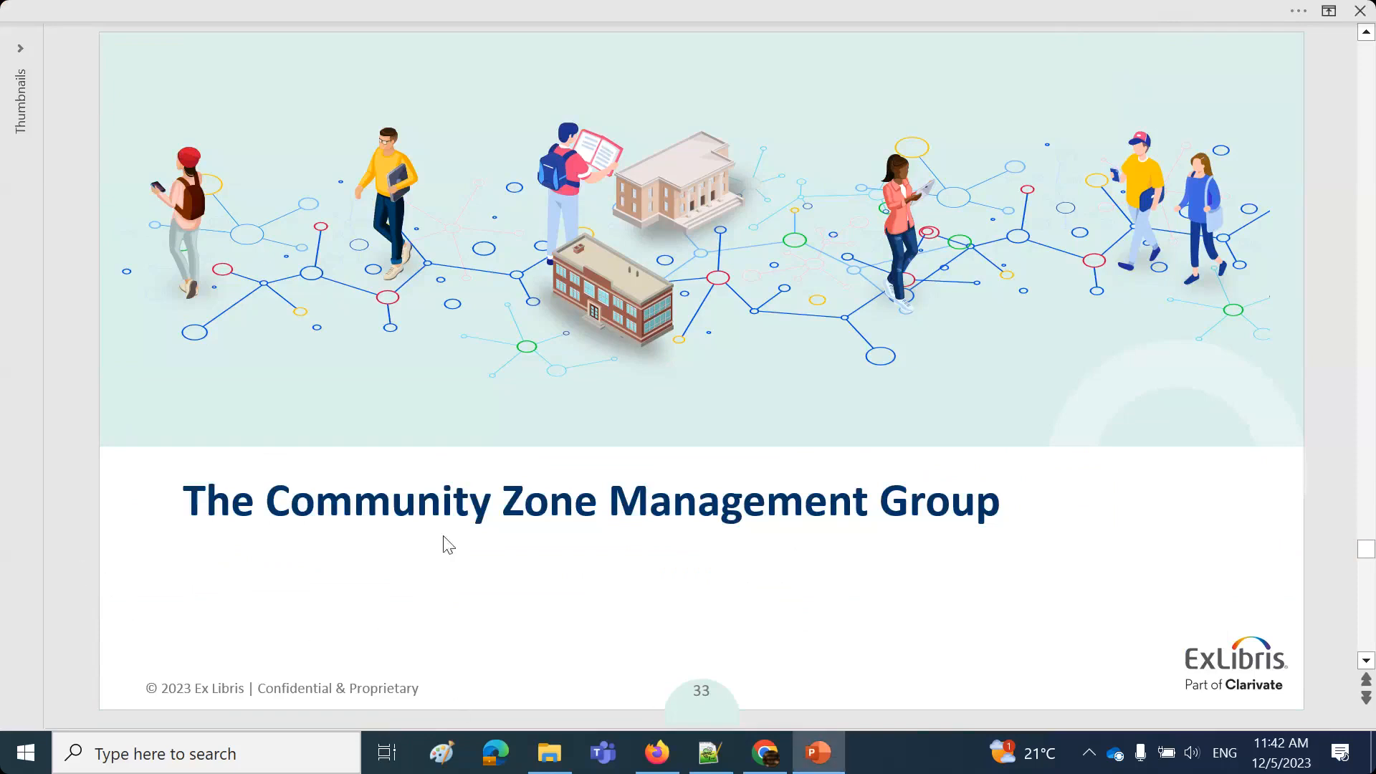
pyautogui.click(469, 524)
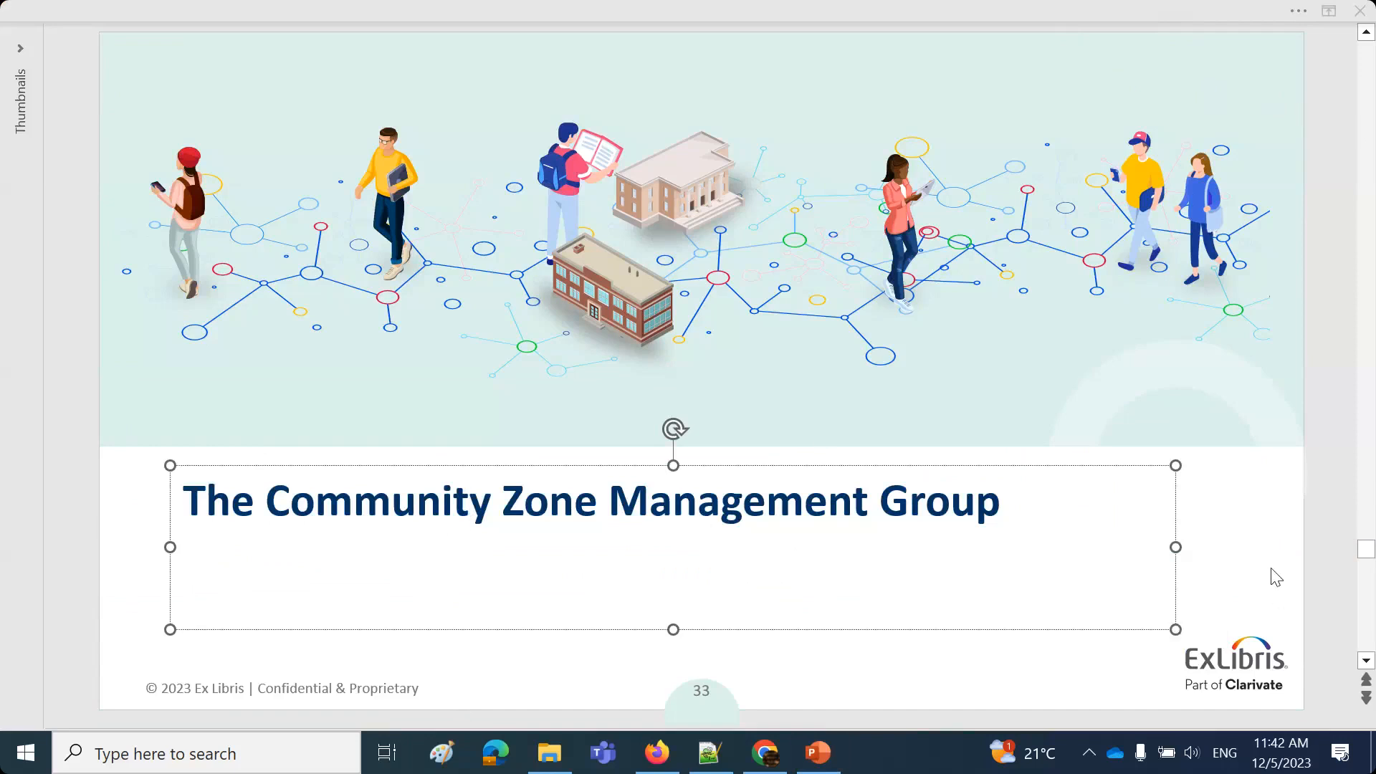
pyautogui.click(80, 531)
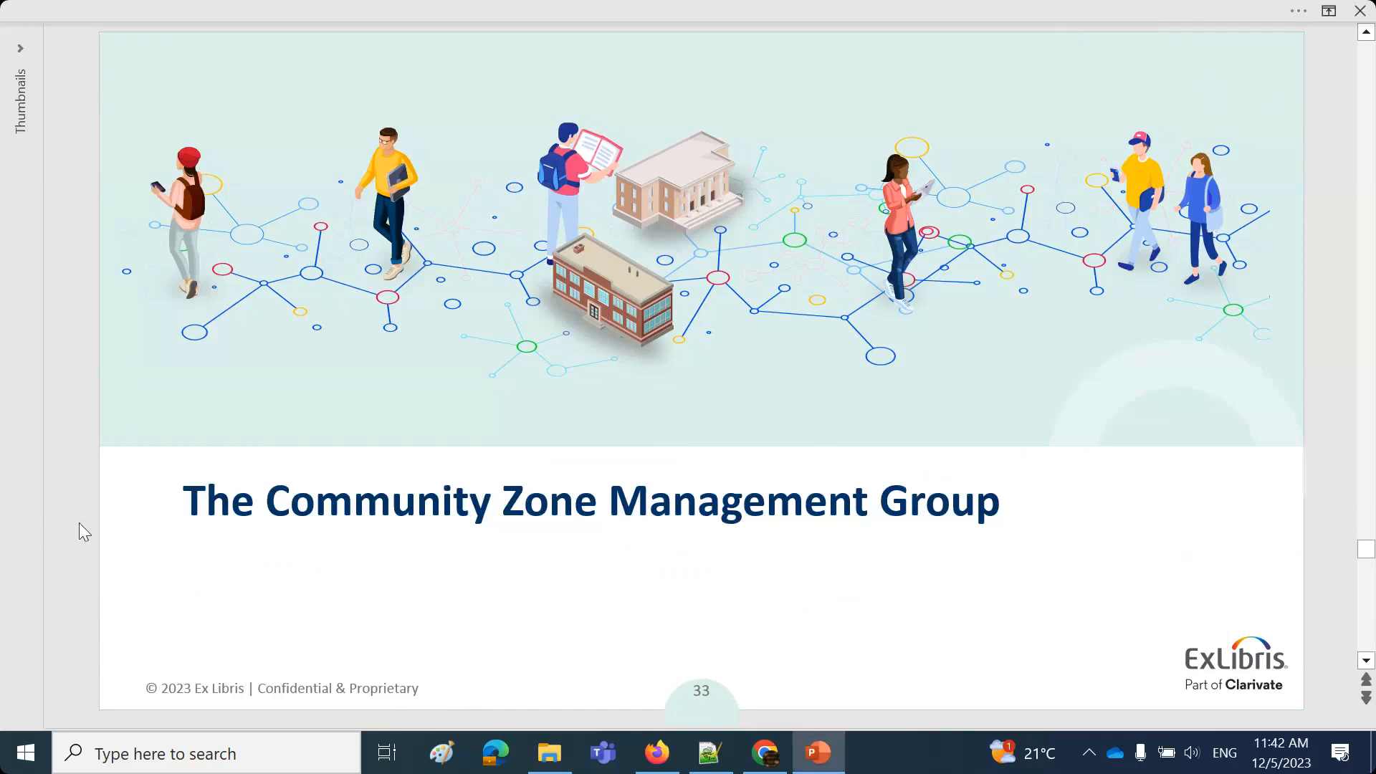
pyautogui.scroll(-1, 80, 524)
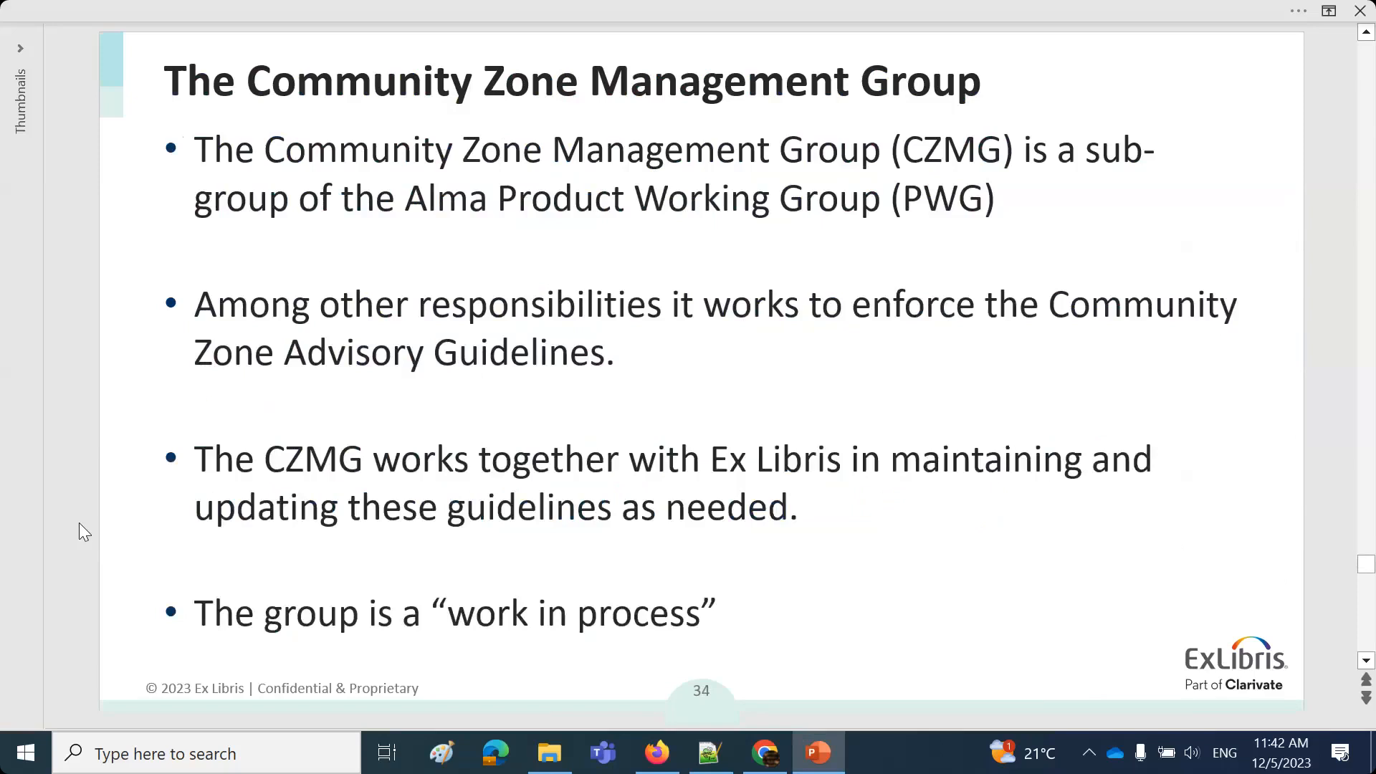
# Switch to Chrome and skim the Alma Community Catalog cataloging standards PDF back towards its first pages.
pyautogui.click(766, 753)
pyautogui.scroll(-2, 746, 316)
pyautogui.scroll(20, 744, 427)
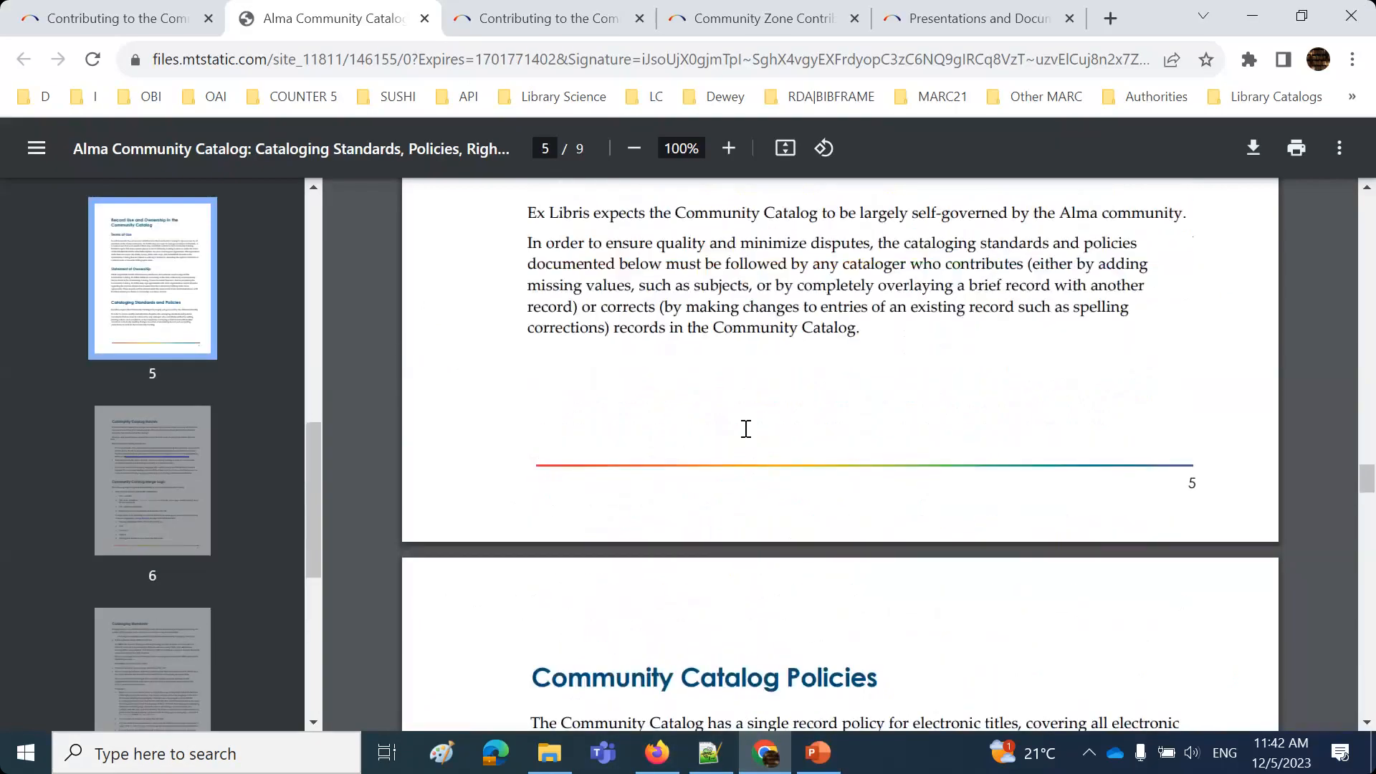
pyautogui.scroll(20, 745, 428)
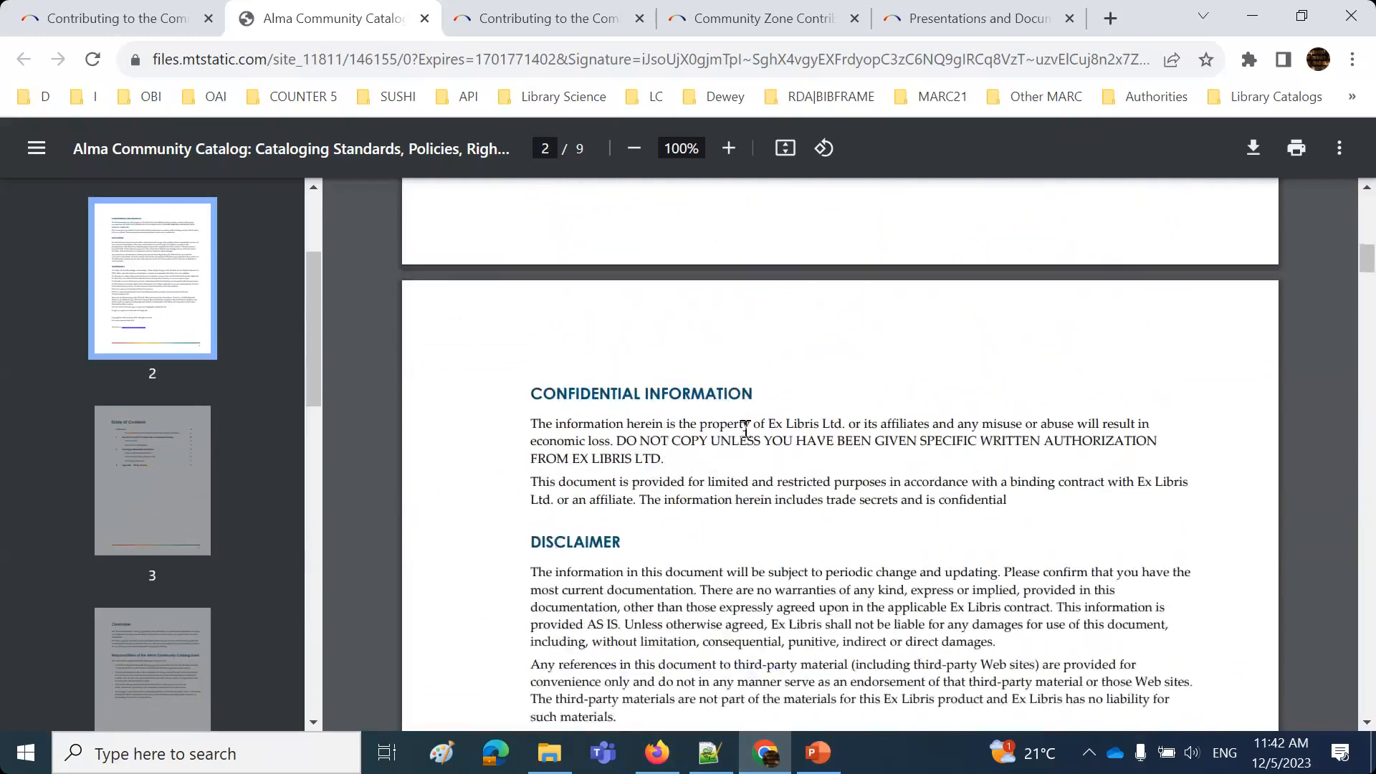
# Skim the help page "Contributing to the Community Zone – Bibliographic Records".
pyautogui.click(145, 22)
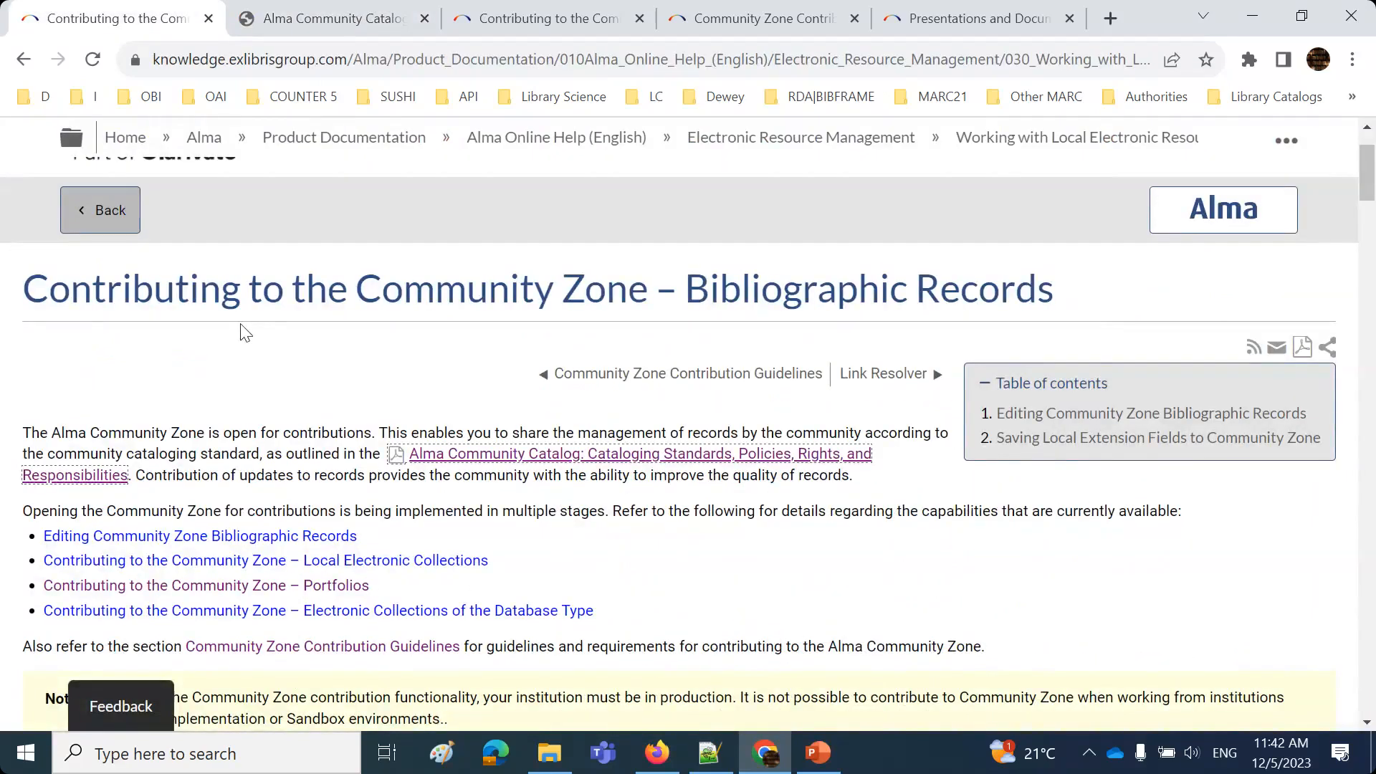
pyautogui.scroll(-18, 313, 434)
pyautogui.scroll(18, 312, 434)
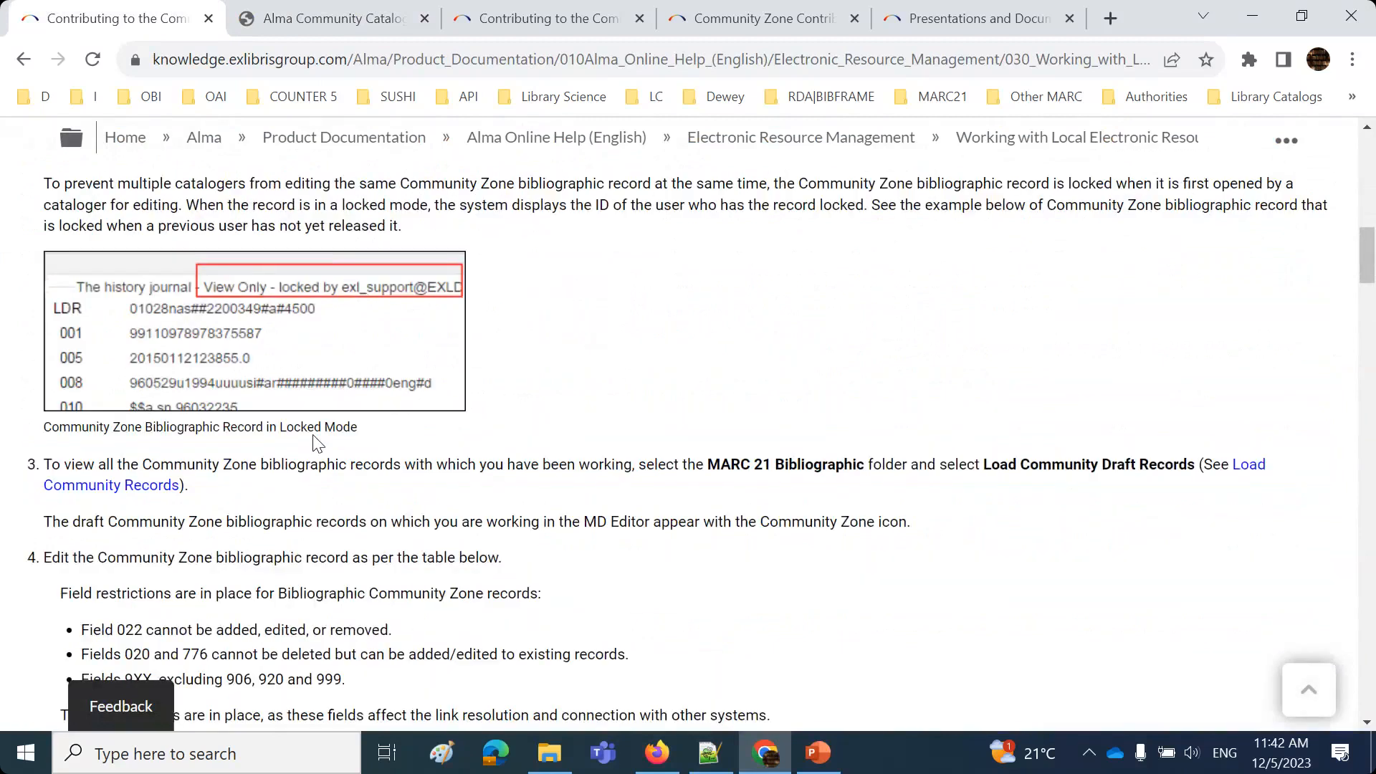
# Highlight Free E-Journals through U.S. Government Documents in the help page's list of collections accepting portfolio contributions, and return to the PowerPoint presentation.
pyautogui.click(314, 20)
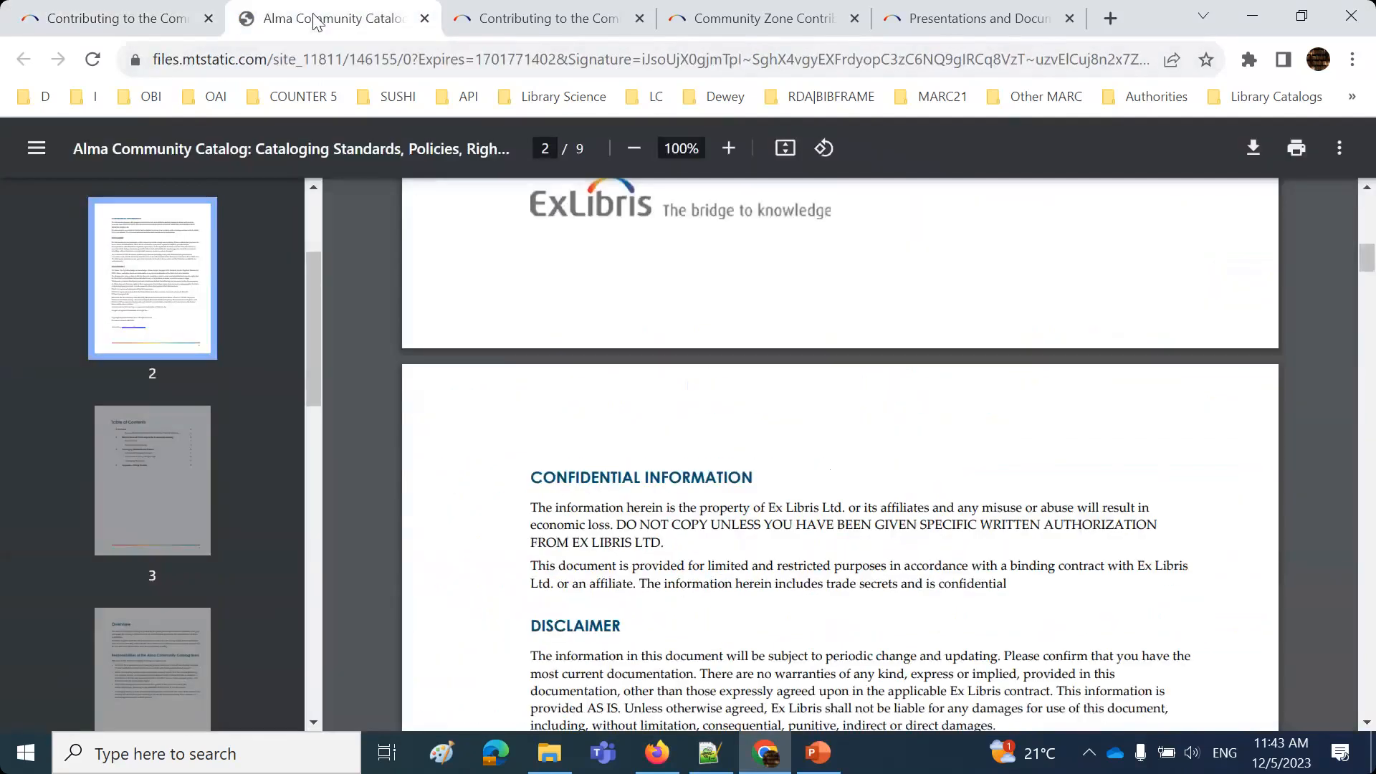
pyautogui.click(458, 18)
pyautogui.scroll(-1, 655, 368)
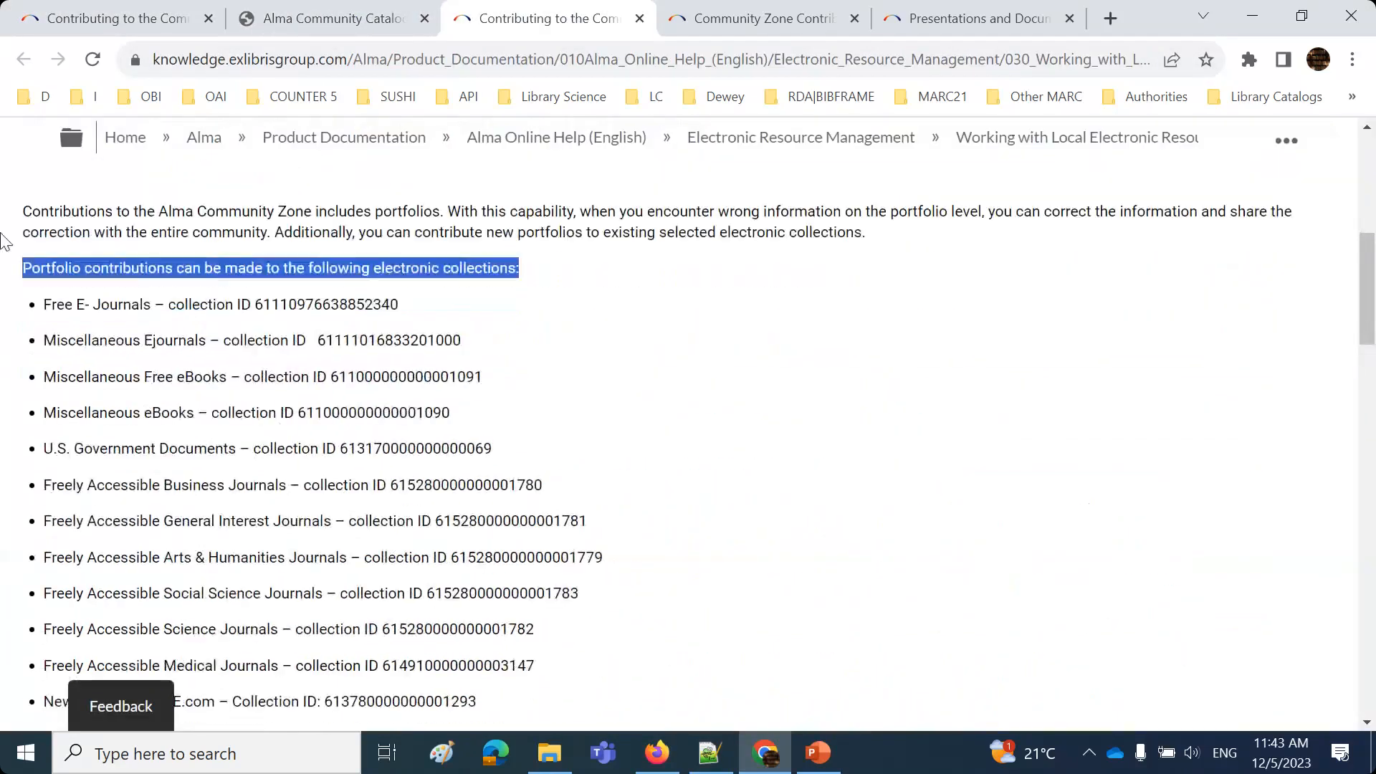
pyautogui.moveTo(66, 304); pyautogui.dragTo(161, 476)
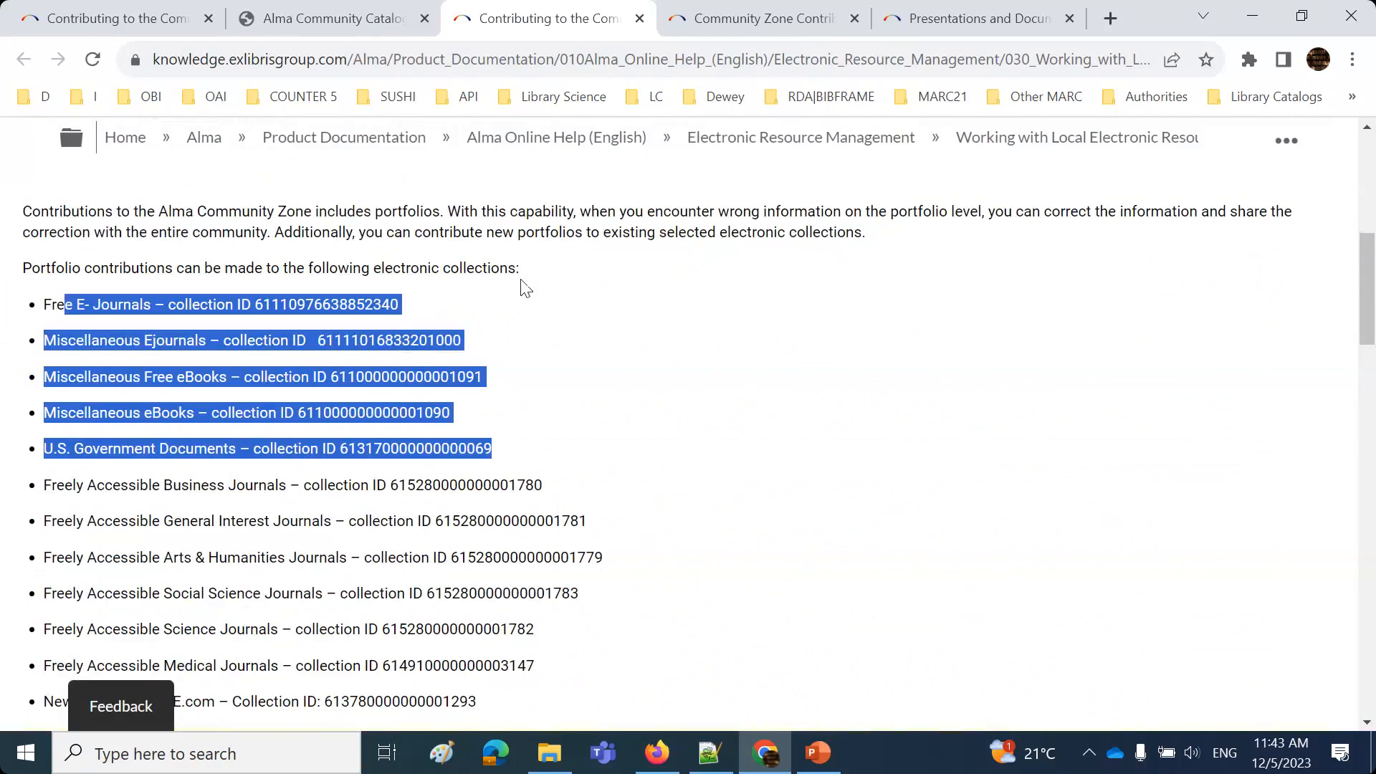
pyautogui.click(818, 752)
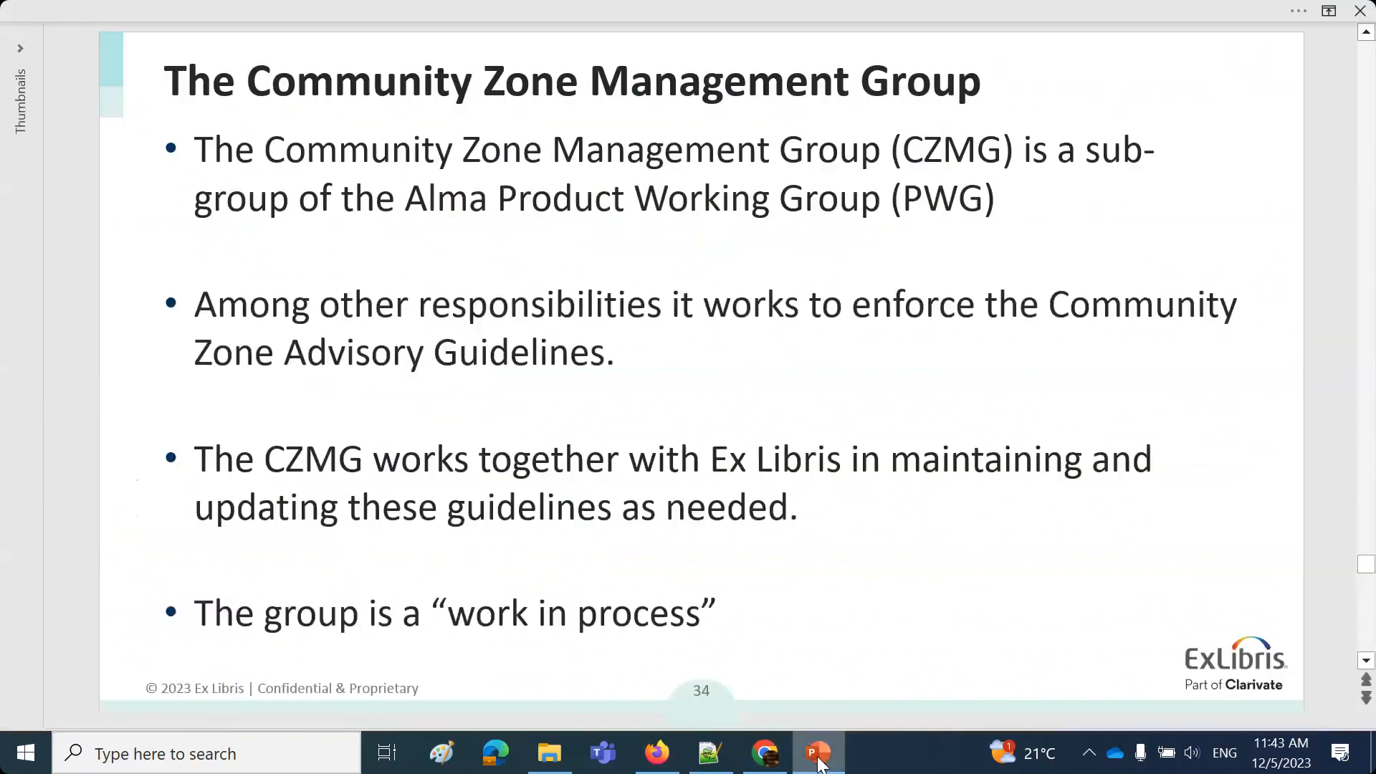